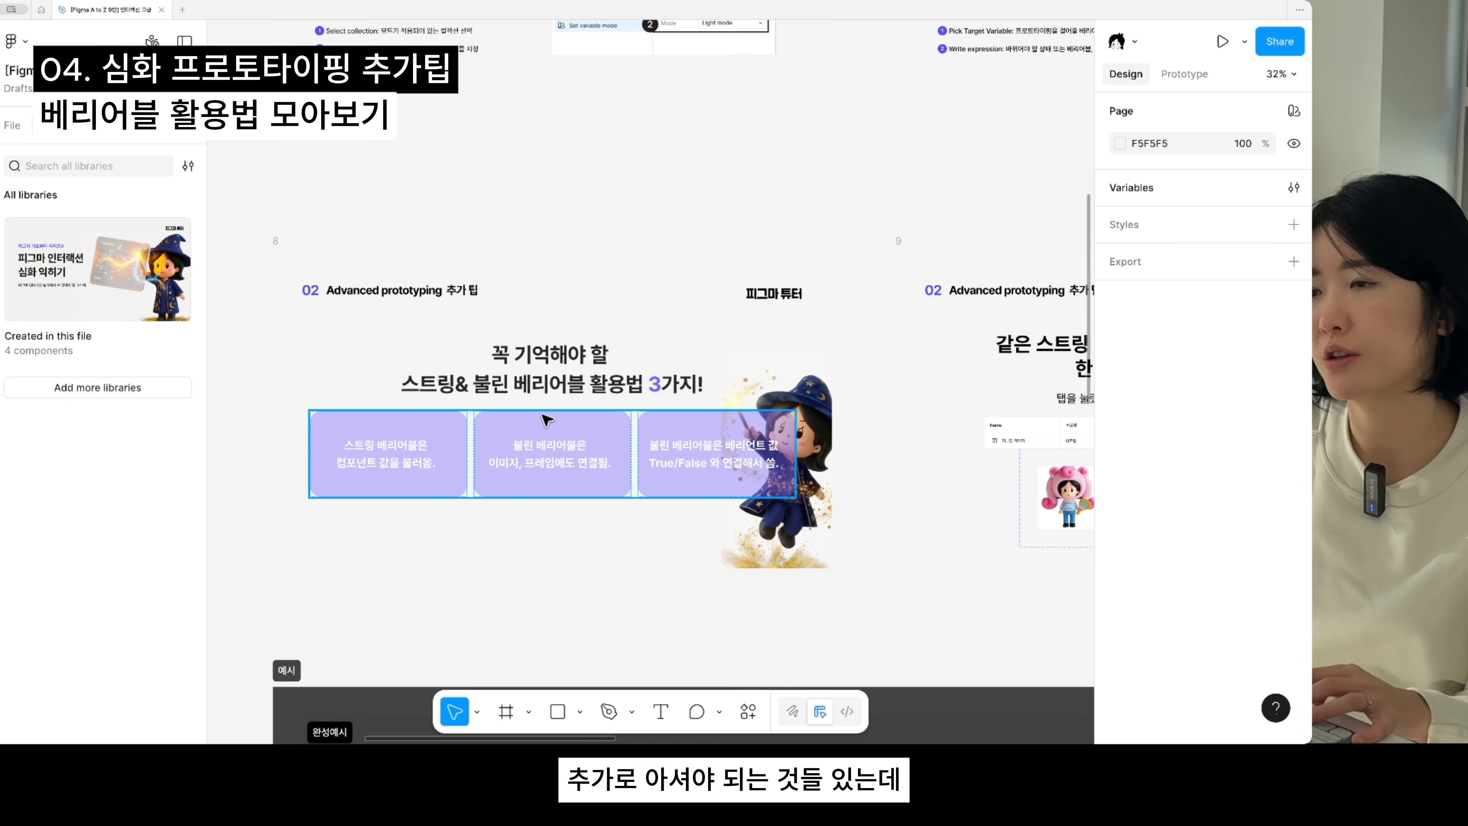
- Examine the string and boolean variable tips slide and the states values of the four character variants on slide 9
scroll(560, 431, "up", 2)
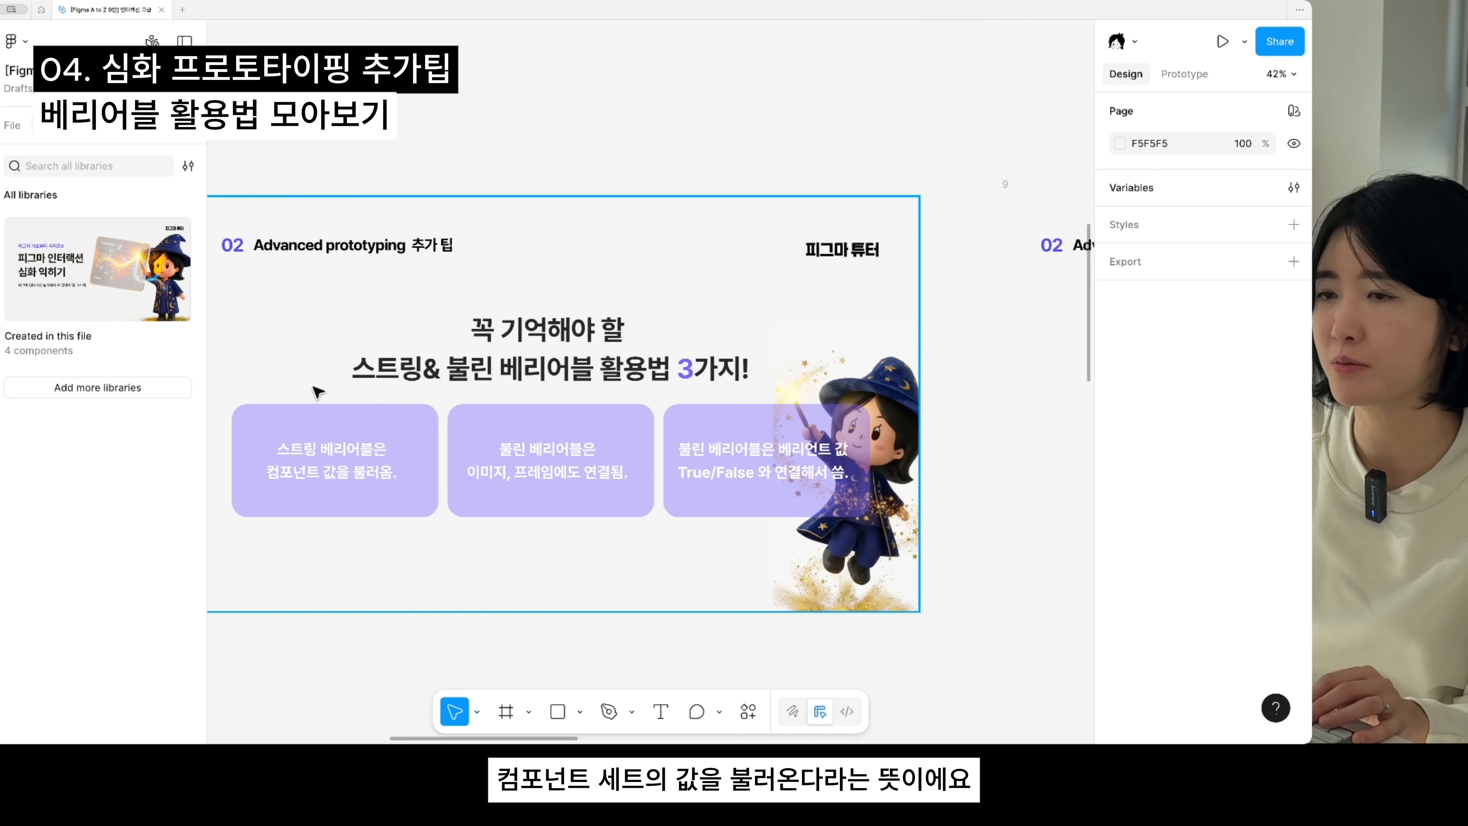
scroll(435, 392, "down", 5)
left_click_drag(783, 431, 436, 445)
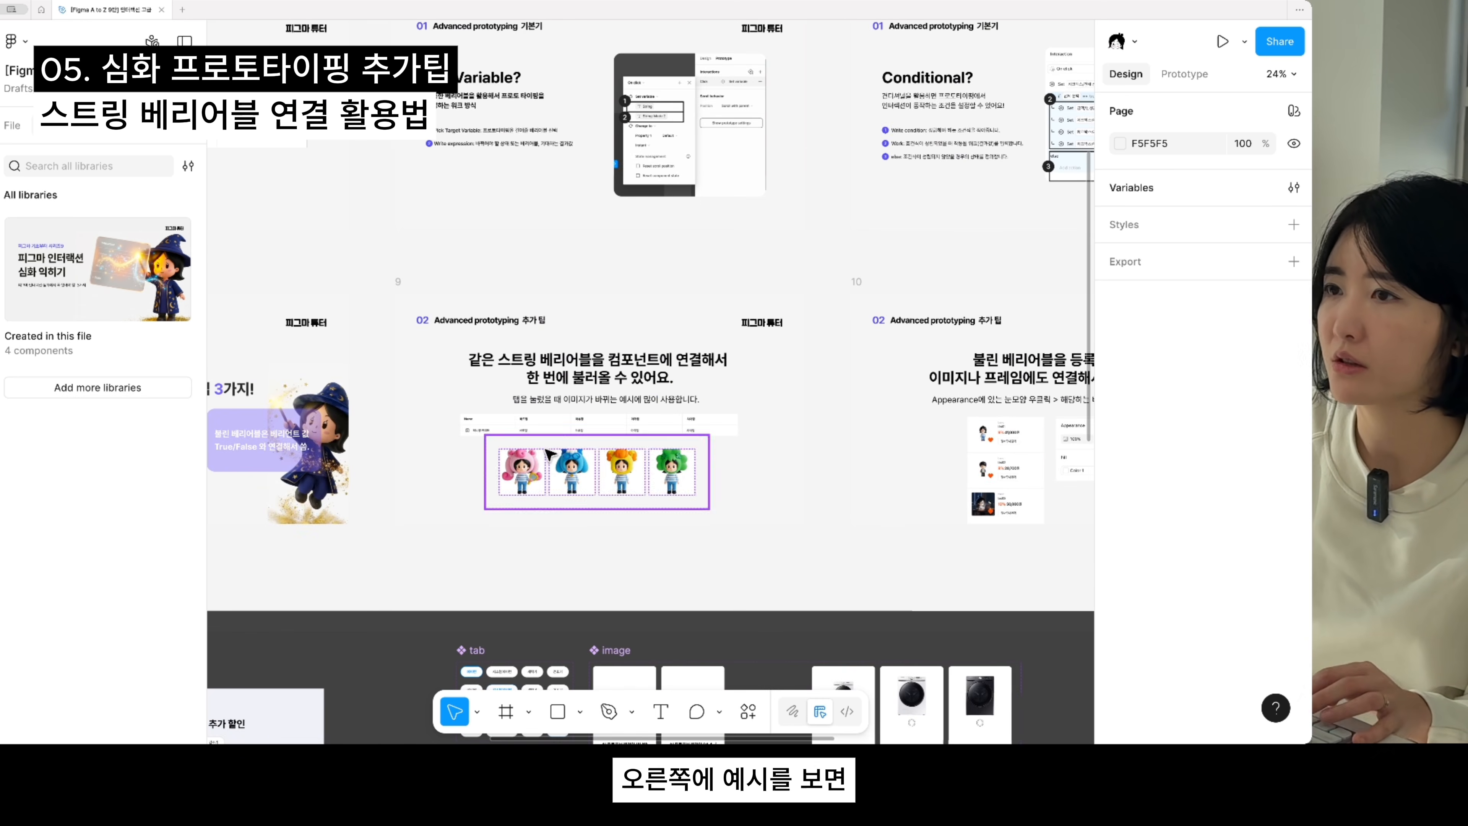
scroll(539, 448, "up", 4)
left_click_drag(675, 507, 653, 469)
scroll(602, 474, "up", 3)
left_click(619, 500)
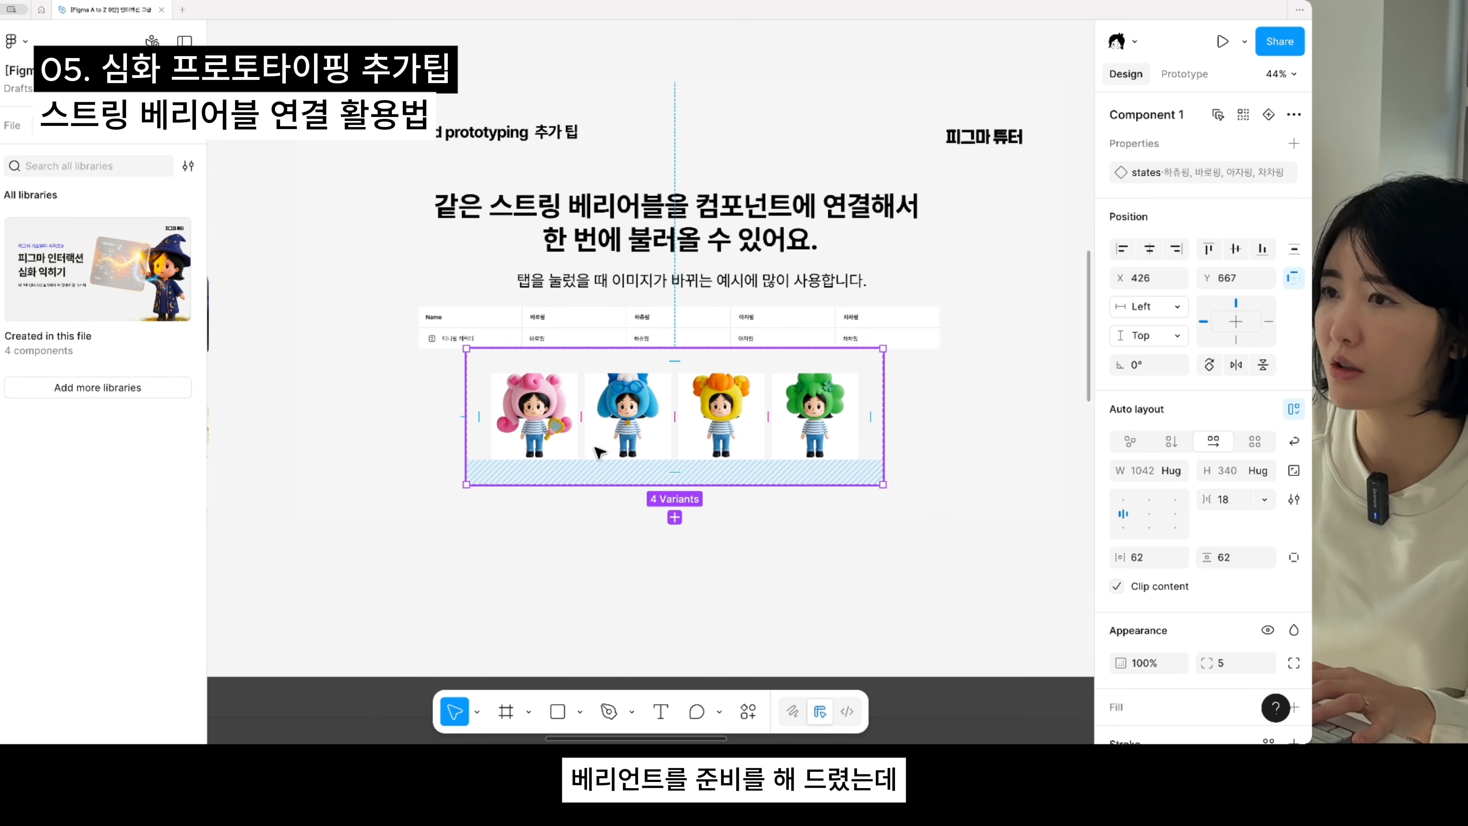
left_click(636, 431)
left_click(732, 431)
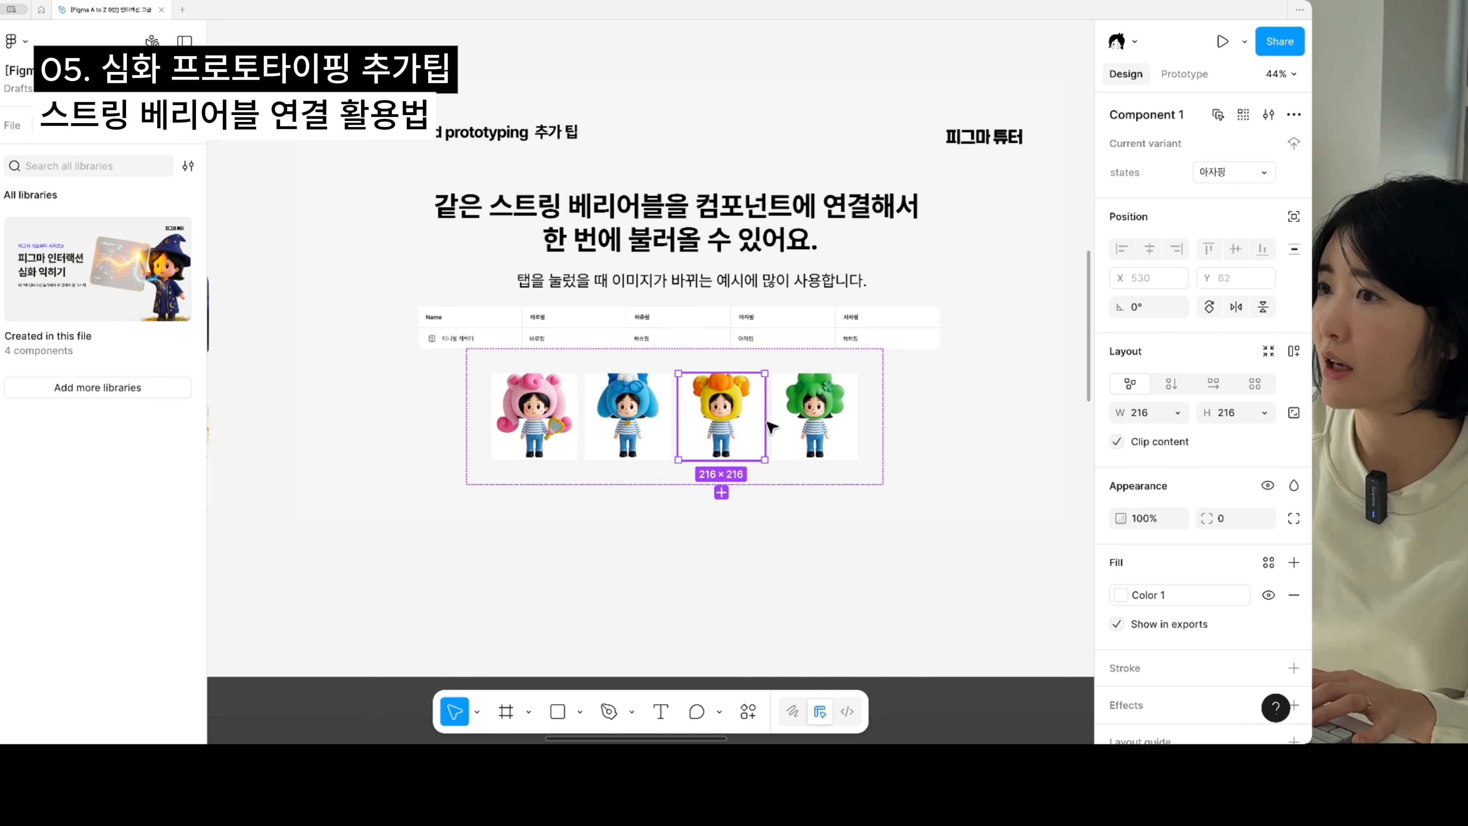
left_click(818, 425)
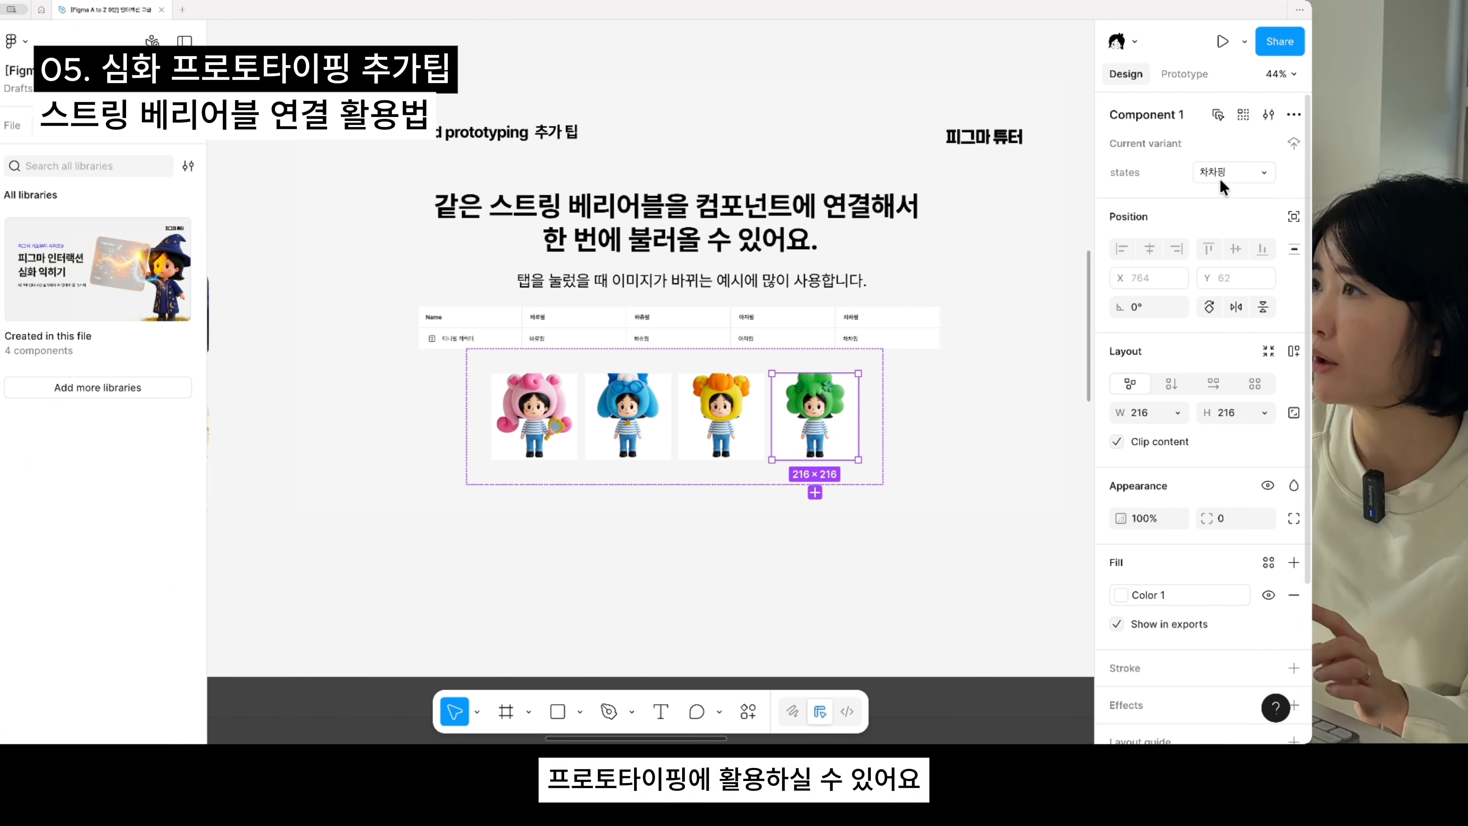
left_click(1058, 276)
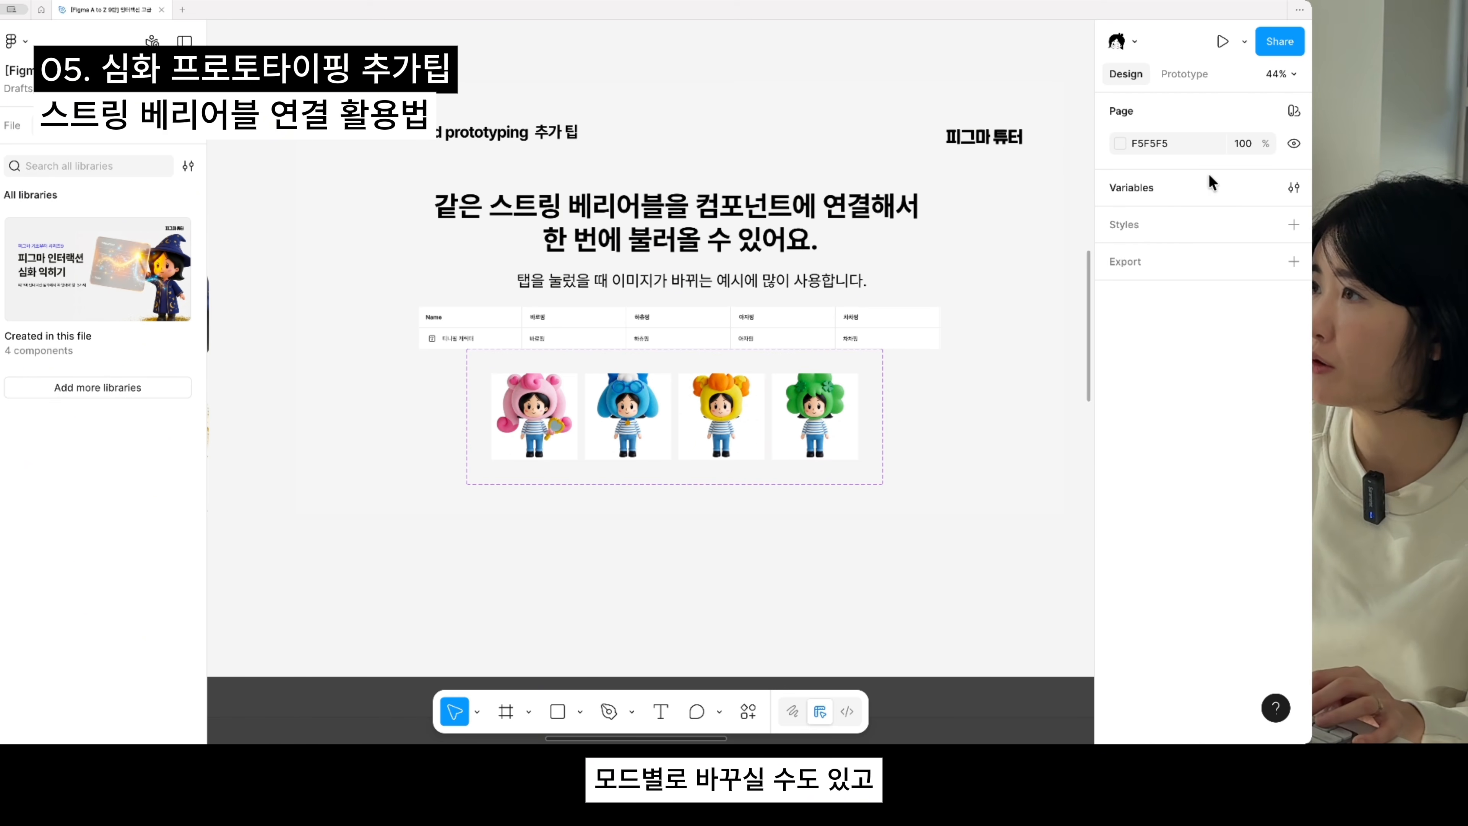
- Create a string variable named 티니핑 in the 계산기 variable collection
left_click(1293, 187)
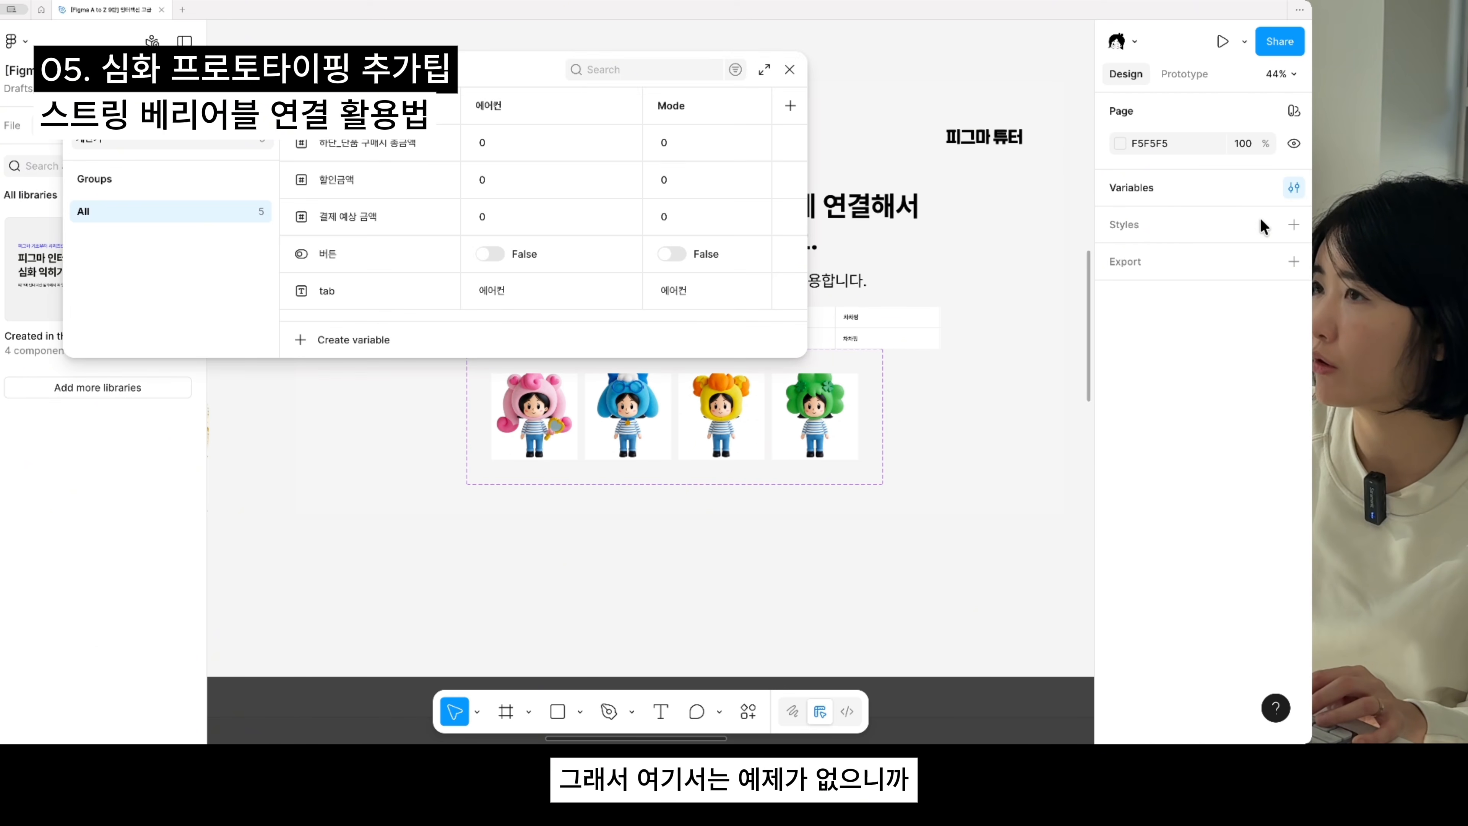
left_click(613, 110)
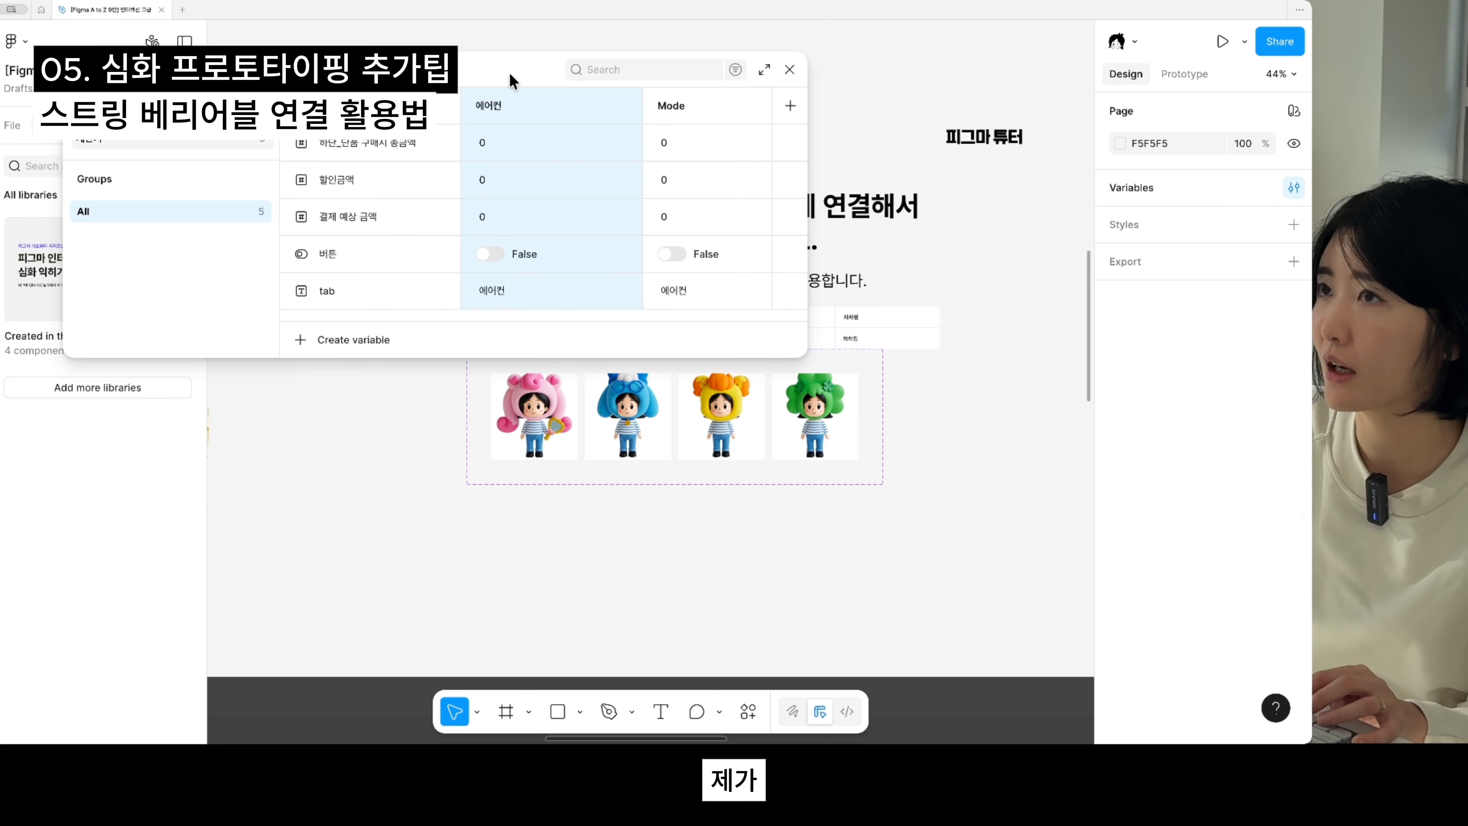
left_click_drag(519, 83, 700, 175)
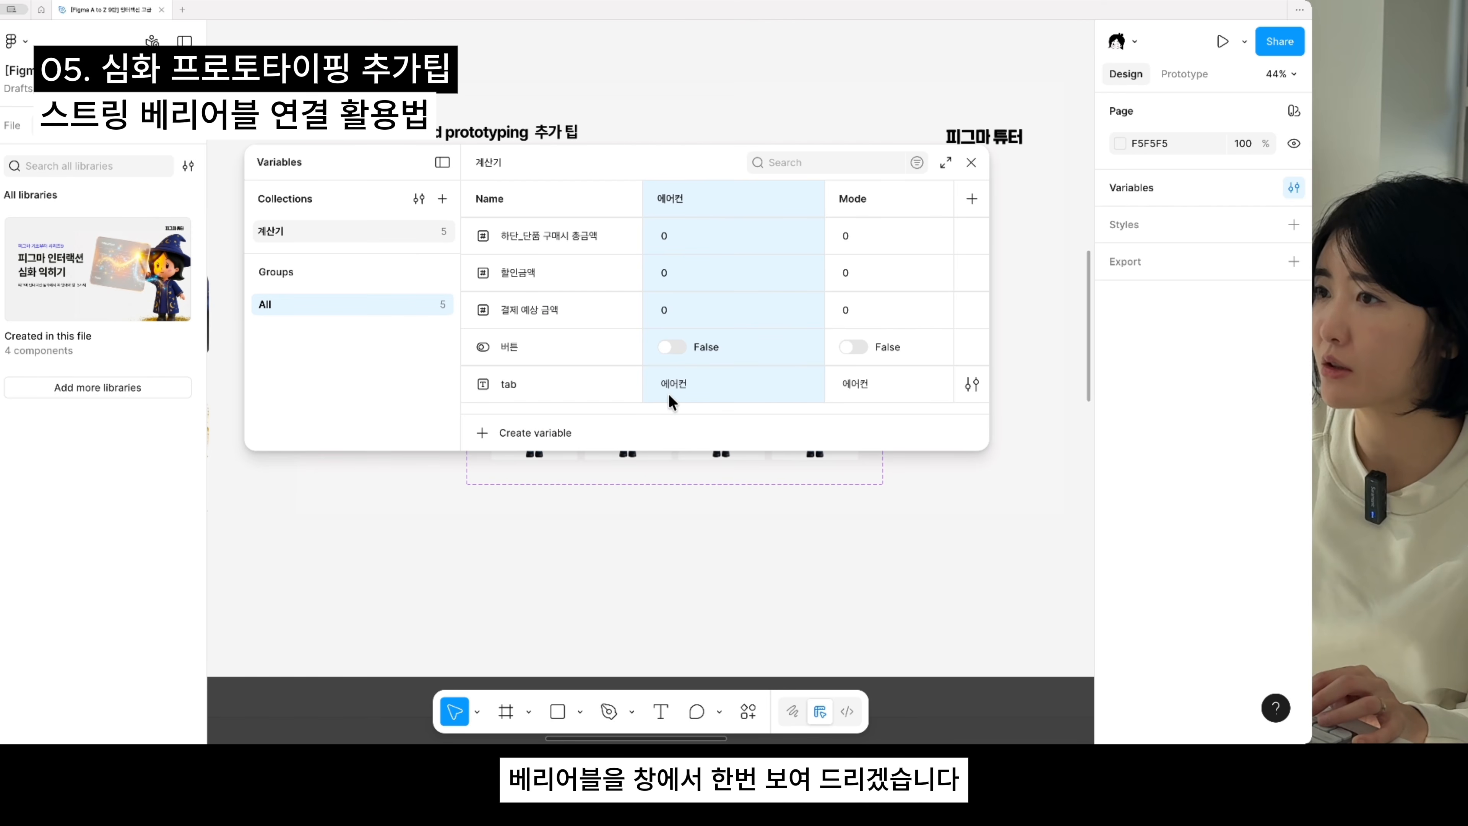
left_click(564, 383)
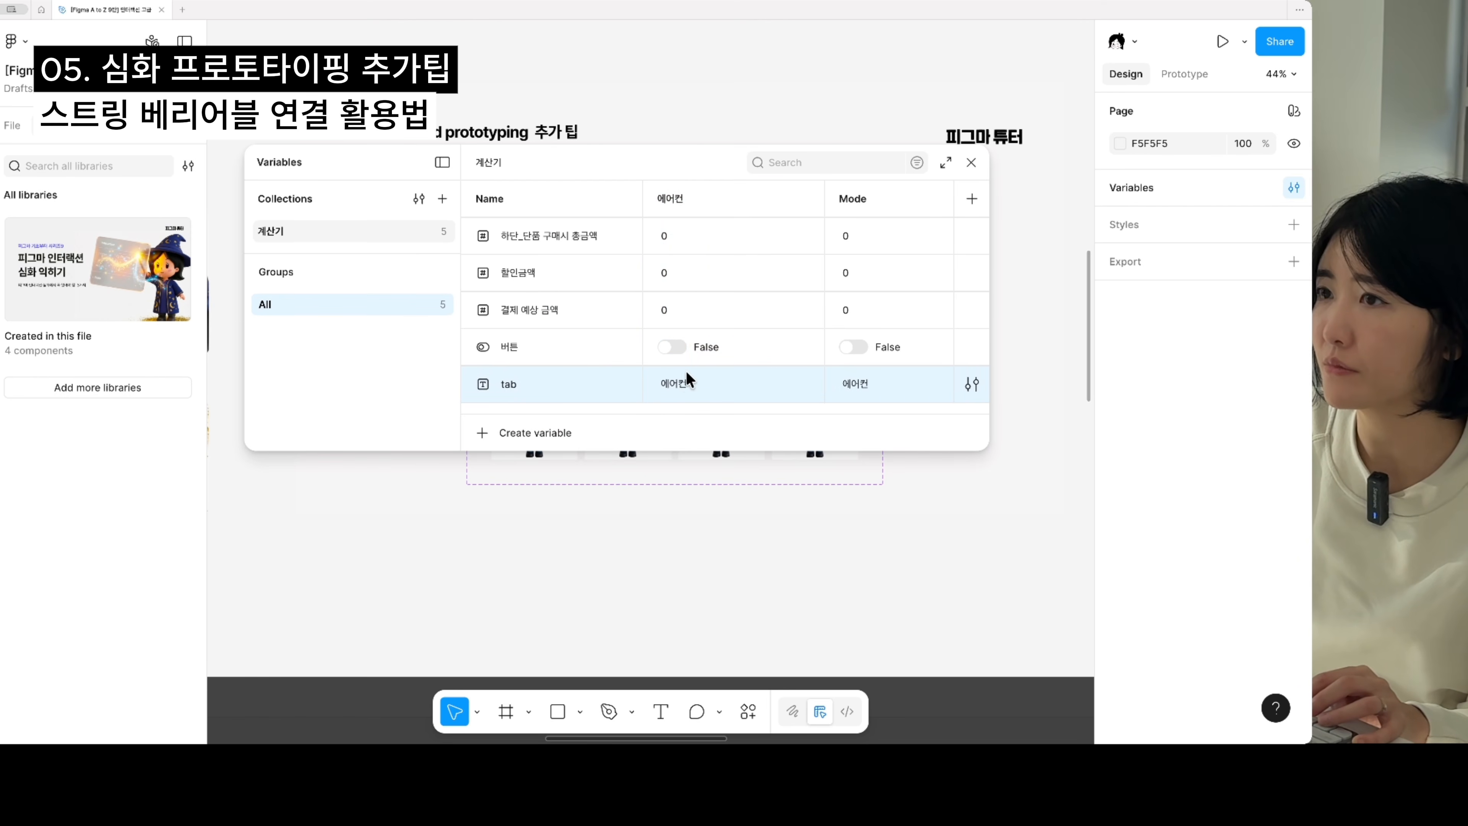
left_click(533, 433)
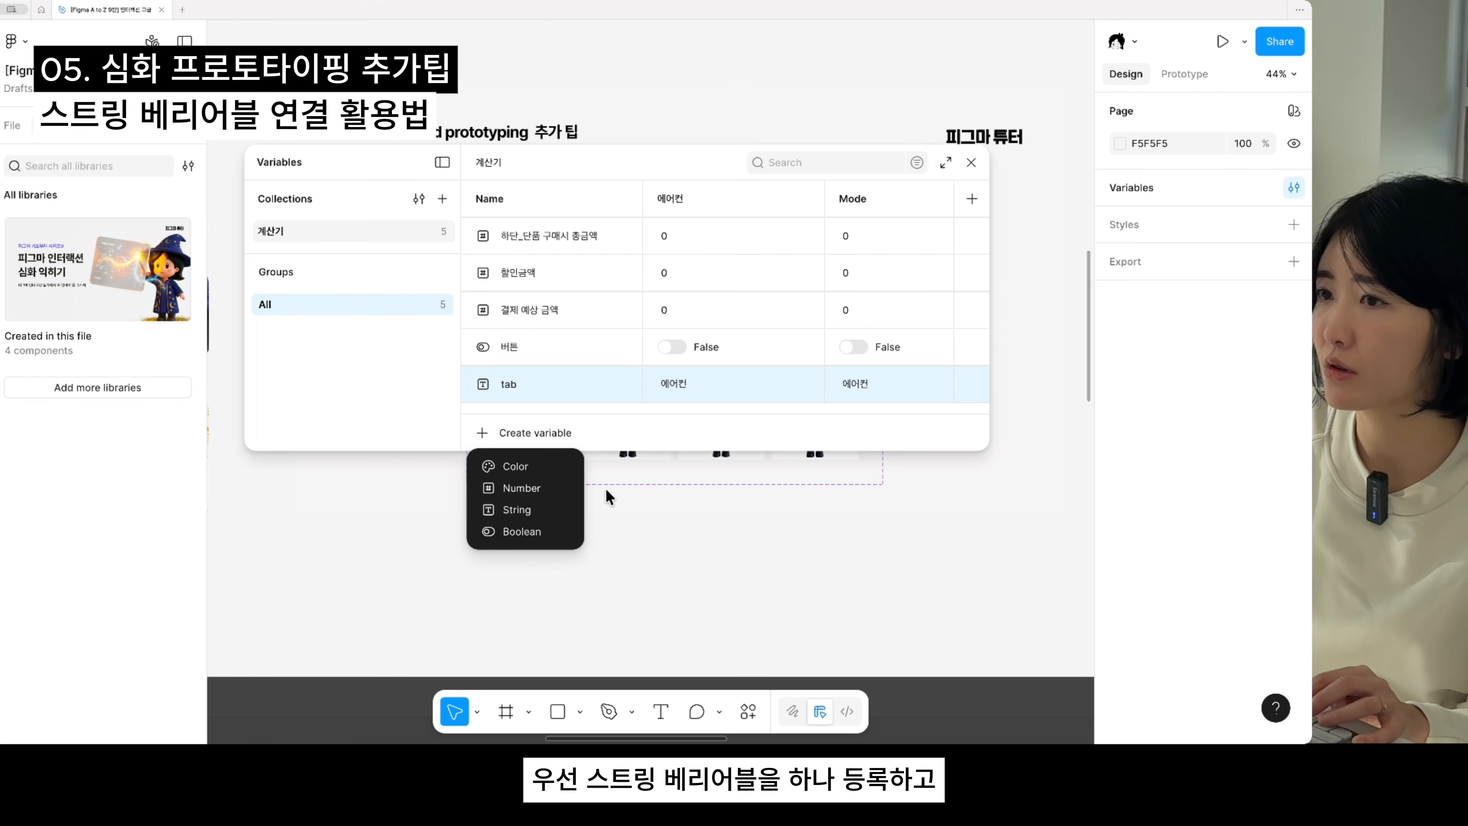
left_click(538, 512)
type("티니")
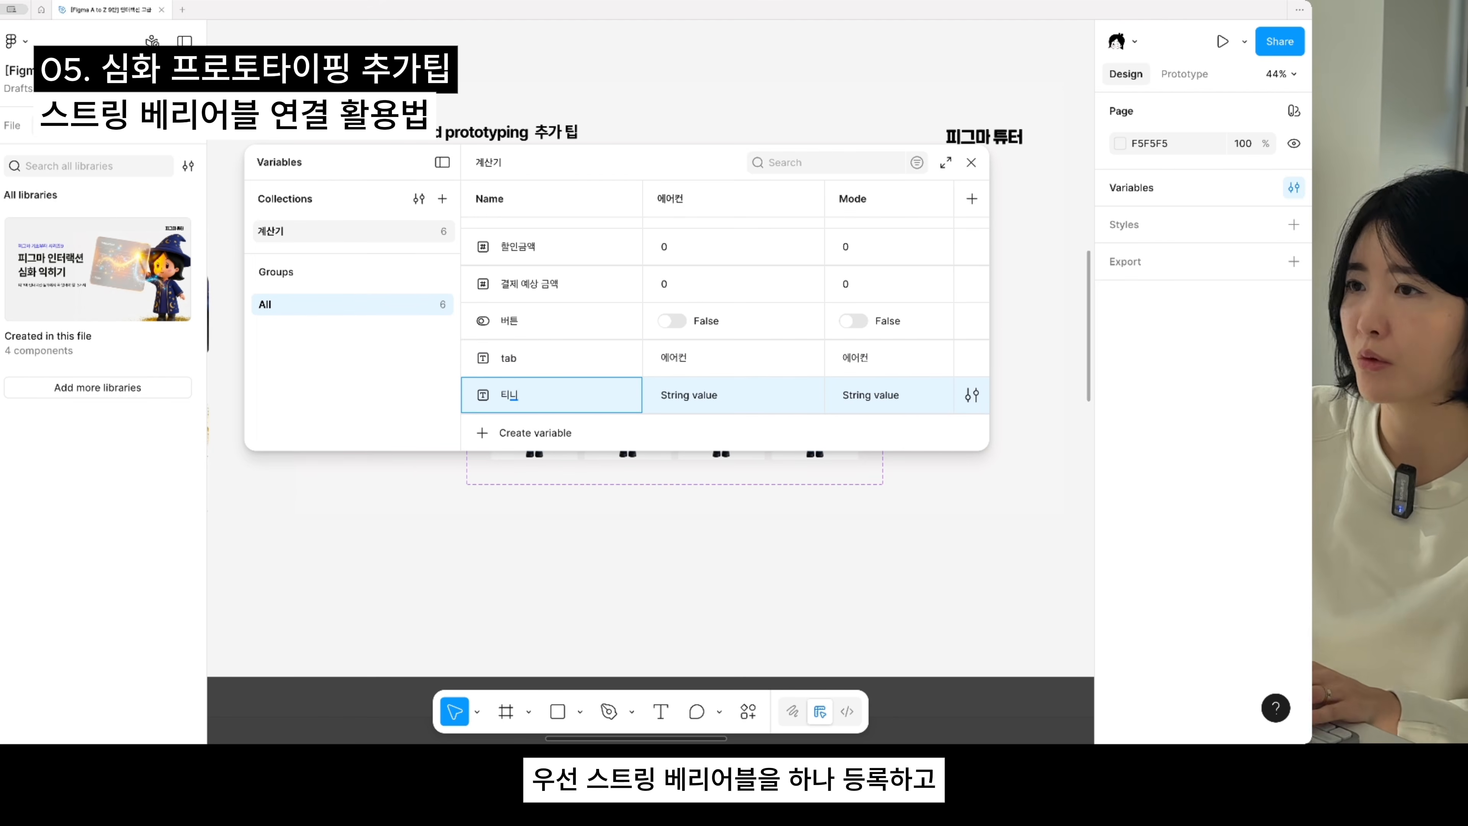
type("핑")
- Set the 티니핑 variable to 하츄핑 for the 에어컨 mode and 바로핑 for Mode, and close the variables window
left_click_drag(650, 384, 680, 396)
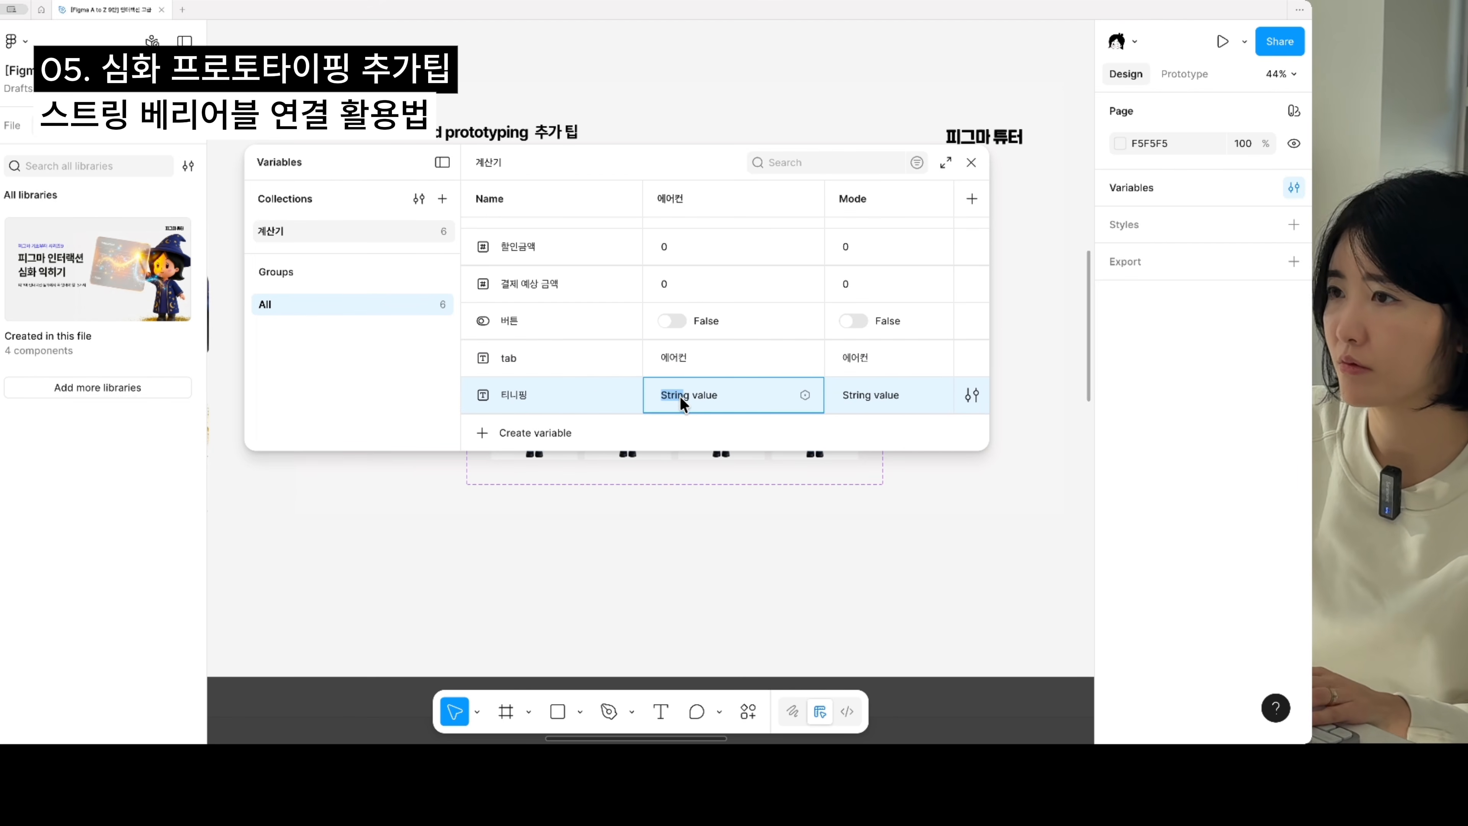
triple_click(715, 395)
type("하퓨핑")
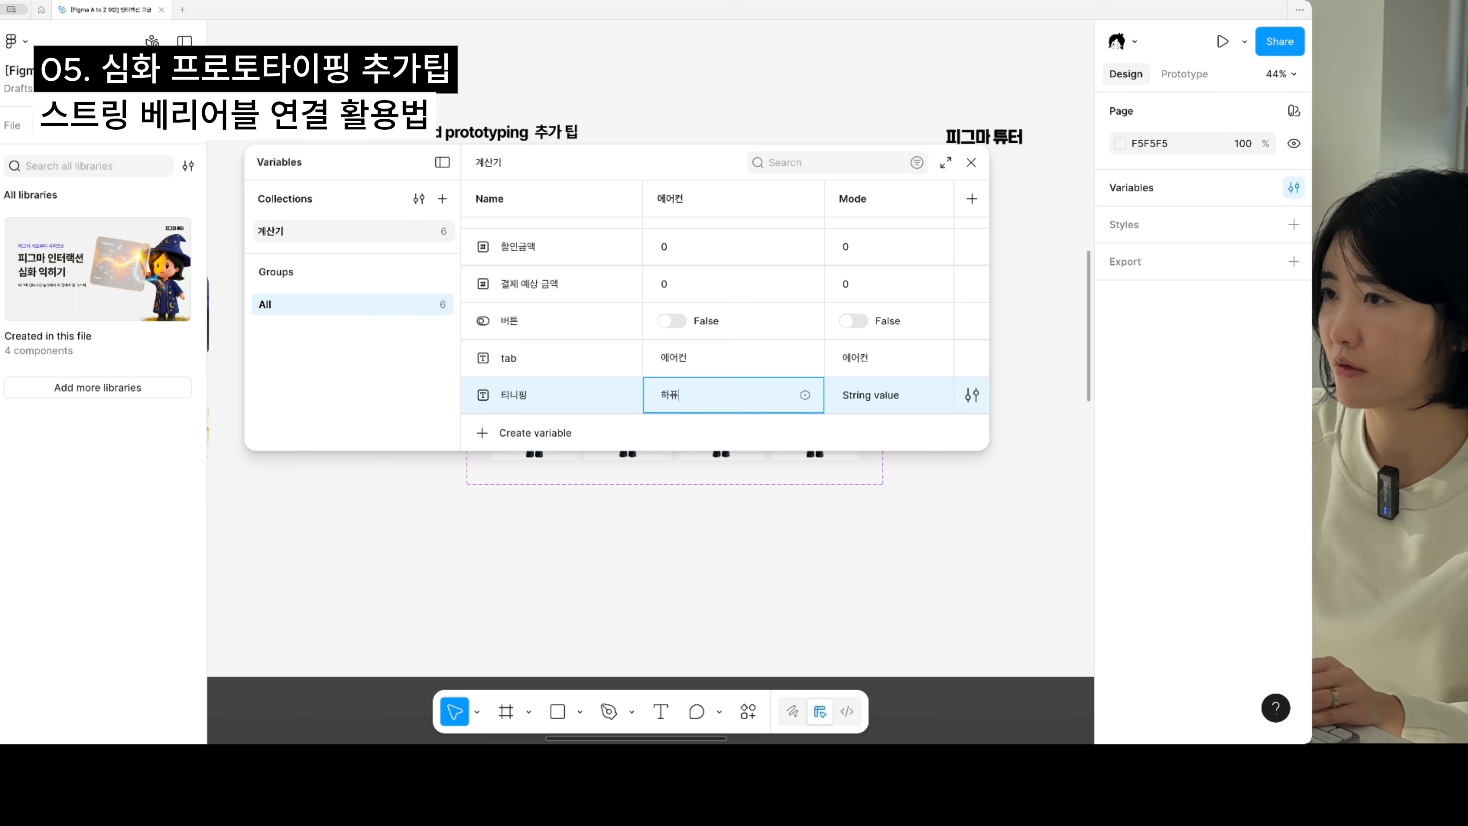
triple_click(887, 398)
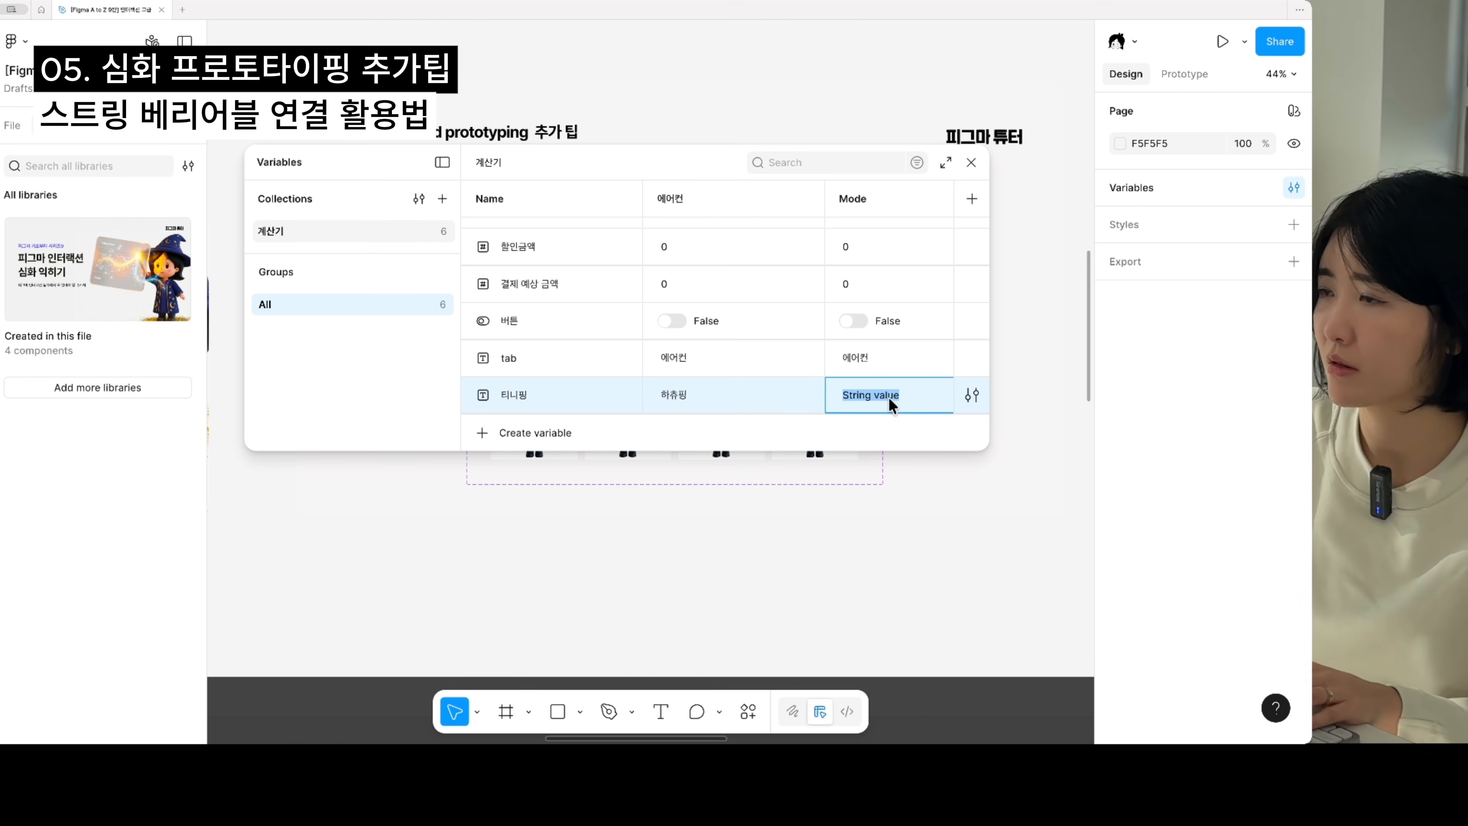
type("바로핑")
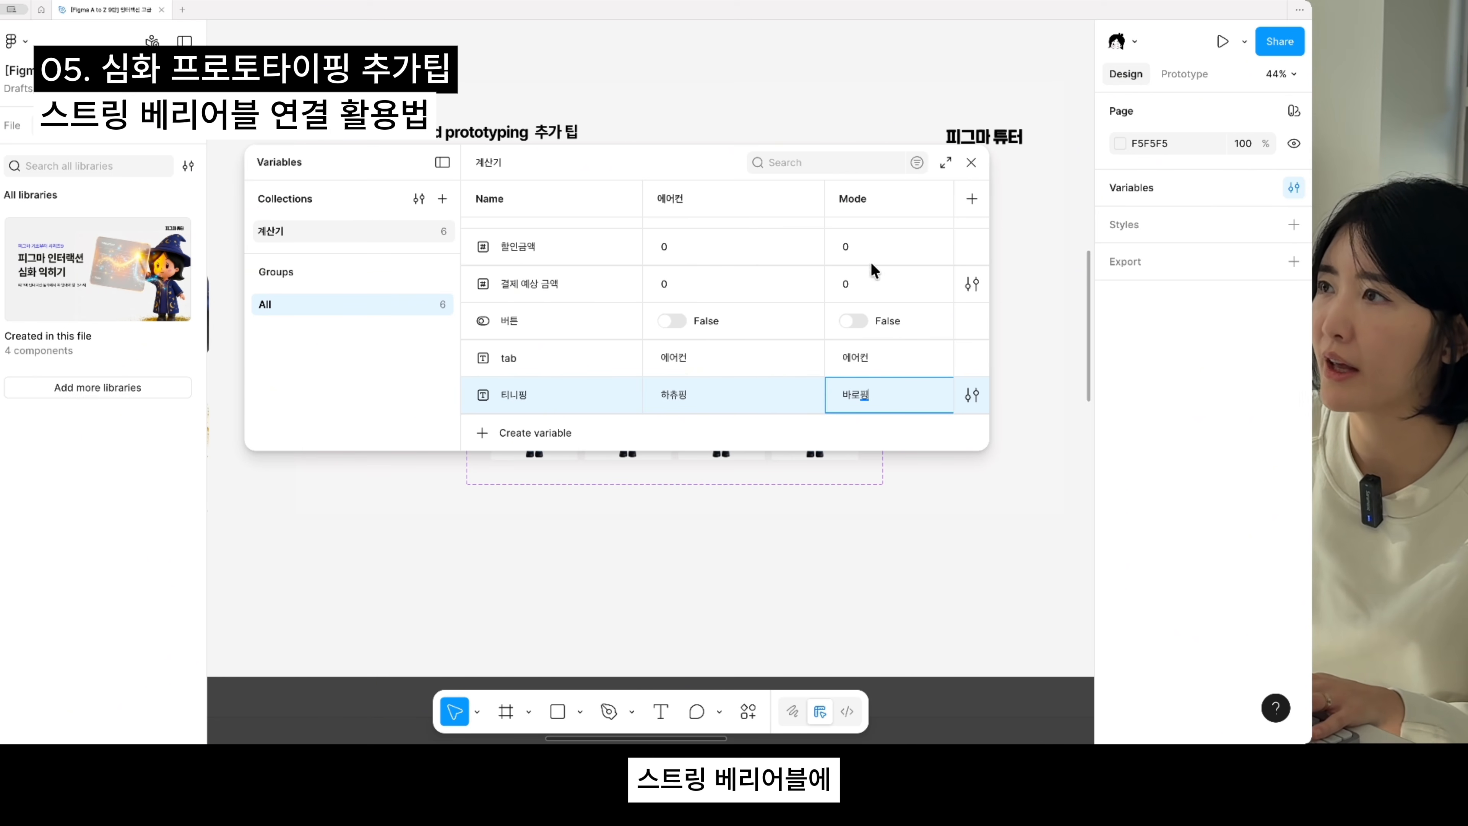
left_click(971, 163)
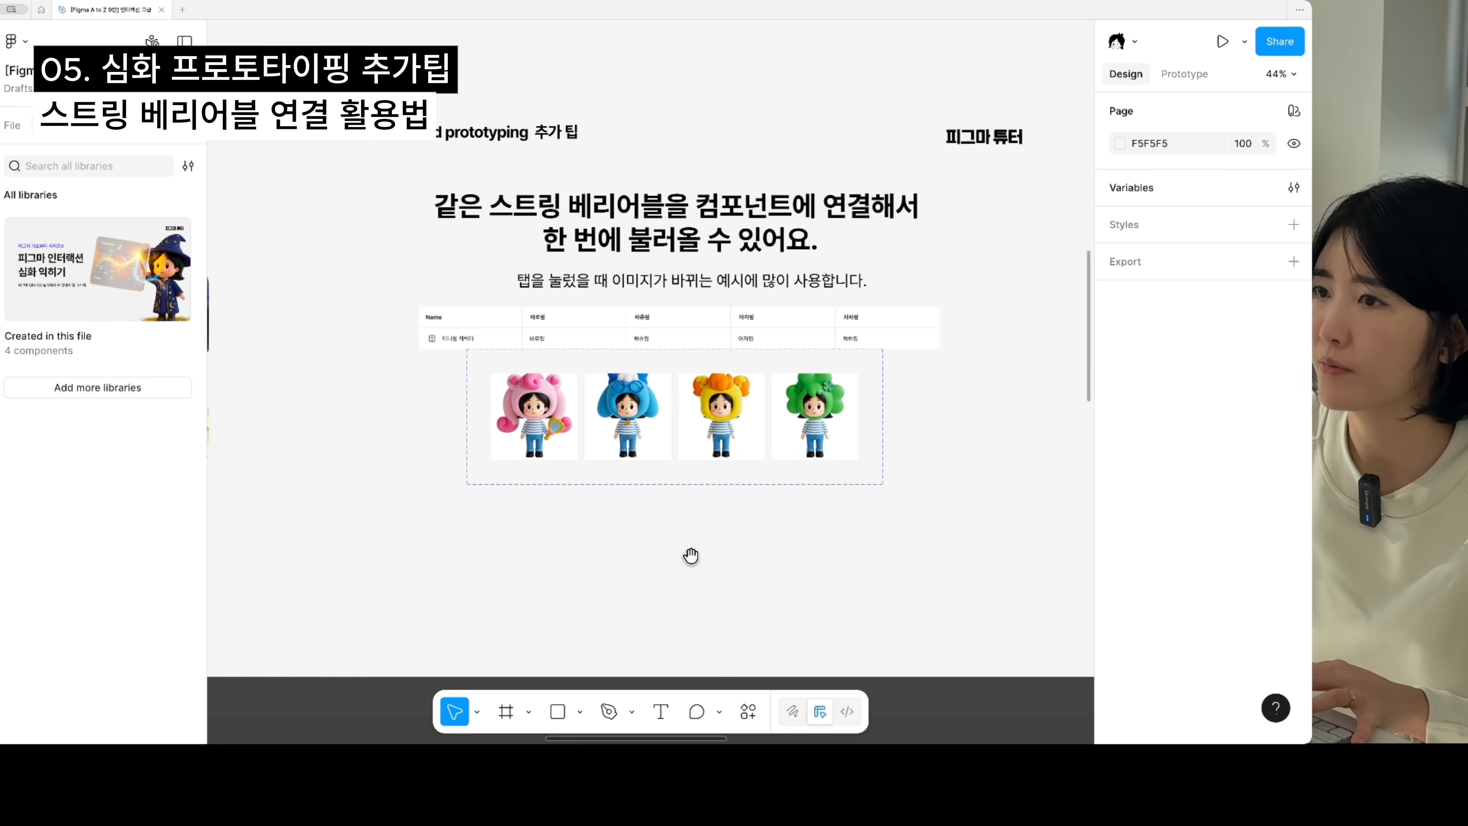
- Place an instance of the pink 하츄핑 variant in the empty area below the component set
left_click_drag(691, 555, 717, 452)
left_click(577, 319)
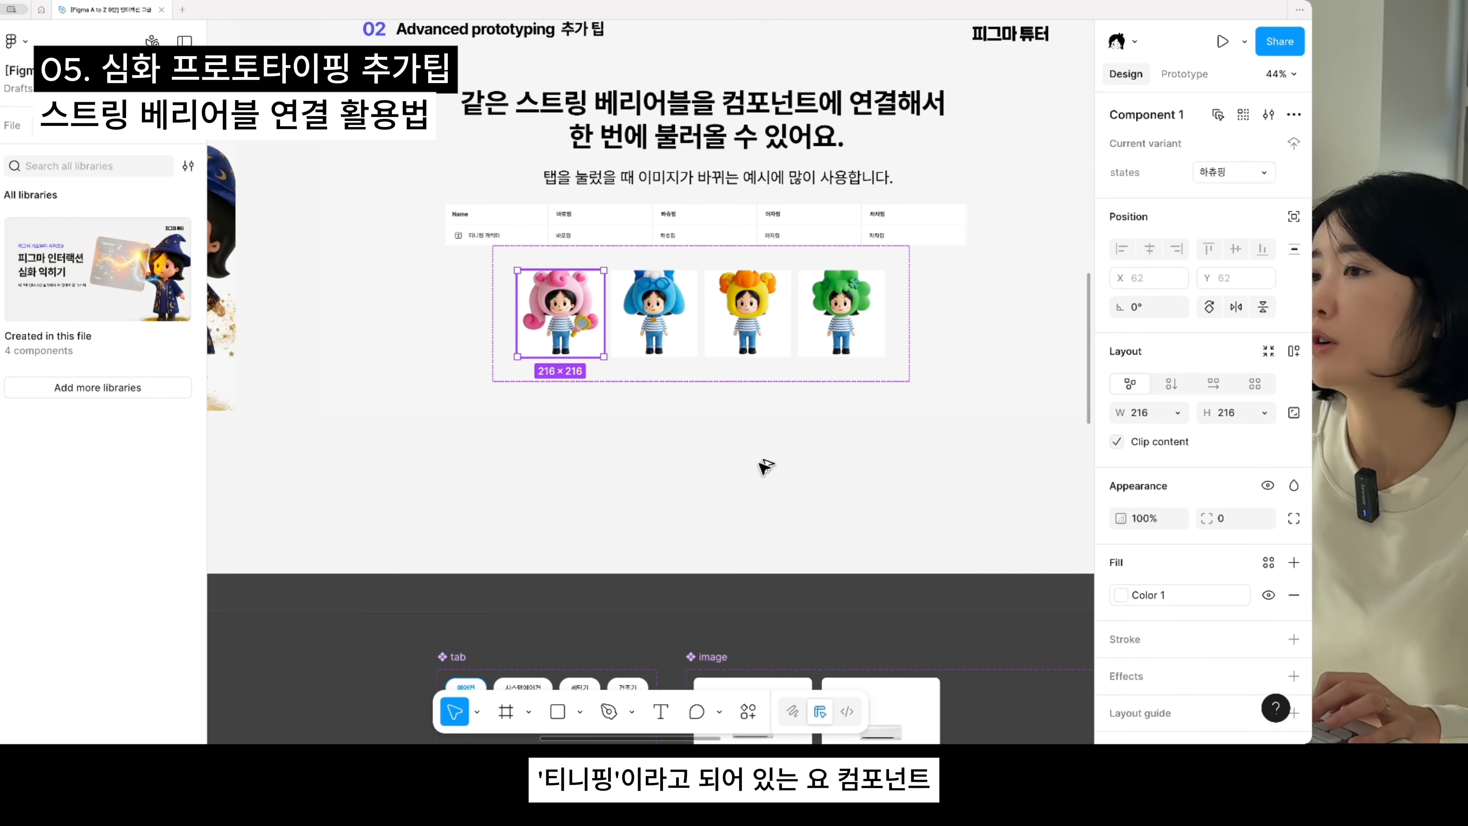
left_click_drag(760, 462, 815, 476)
scroll(787, 487, "up", 4)
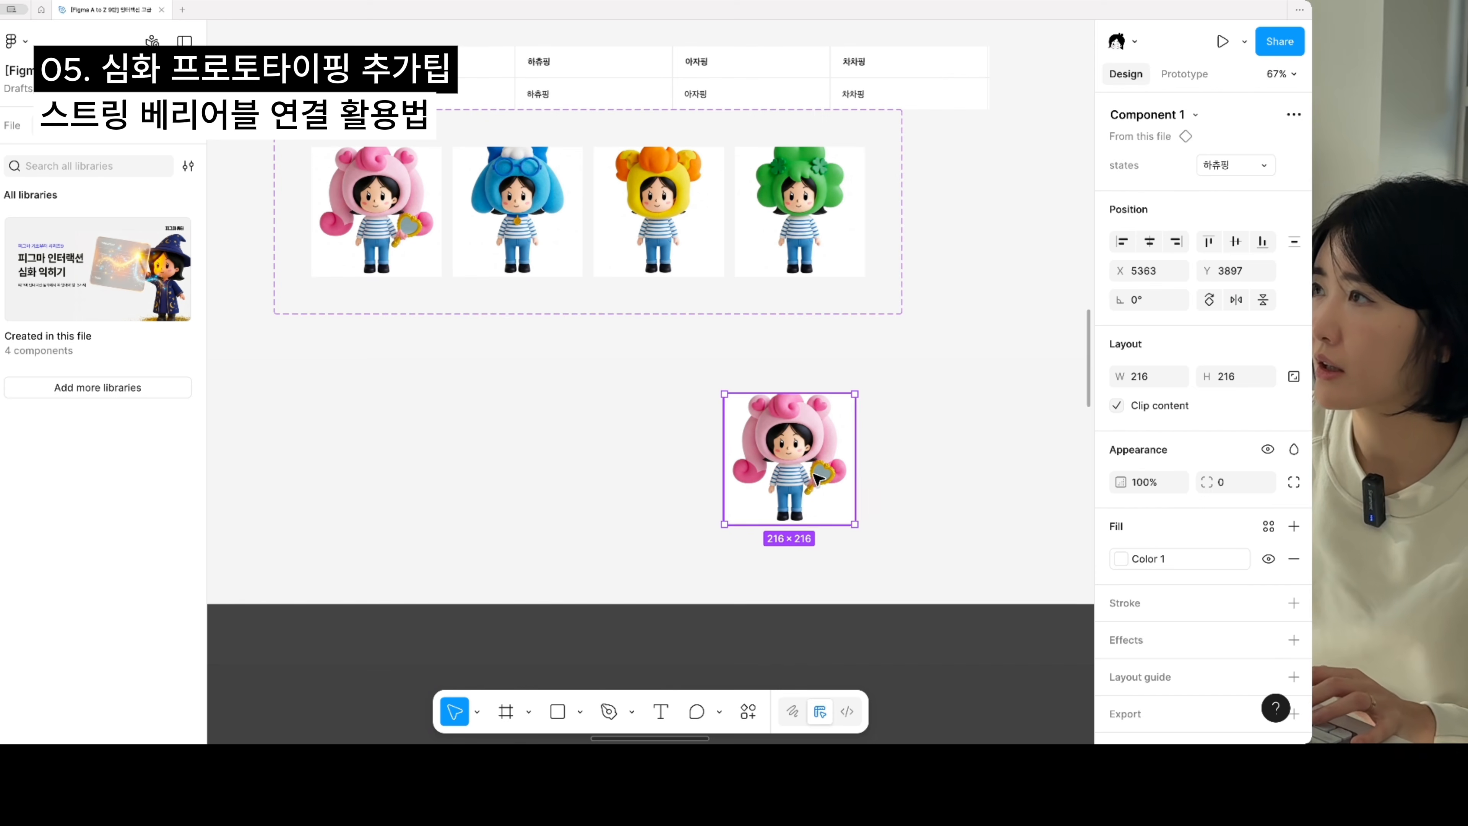
- Bind the instance's states property to the 티니핑 string variable
mouse_move(1210, 176)
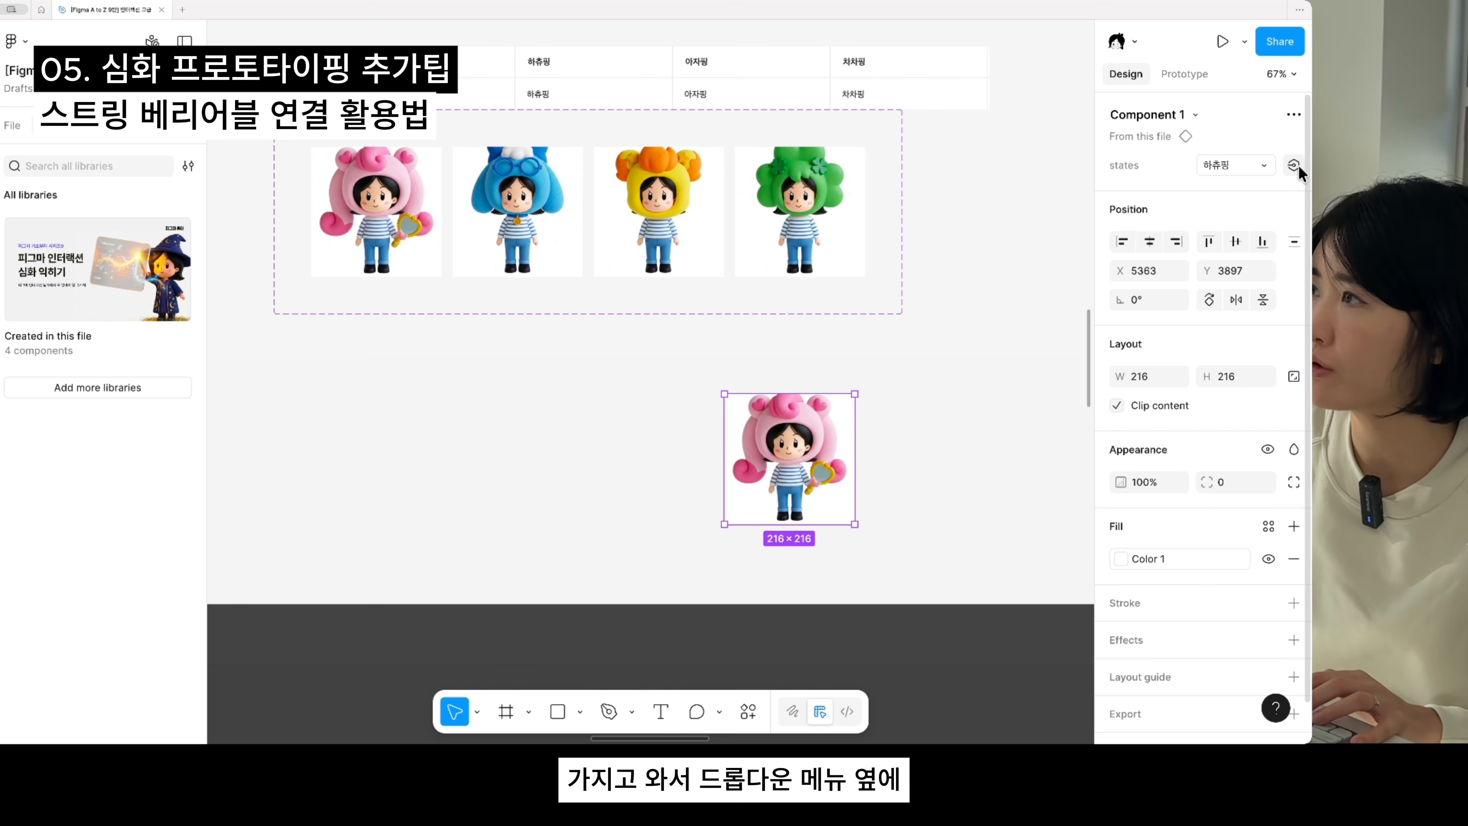
left_click(1295, 164)
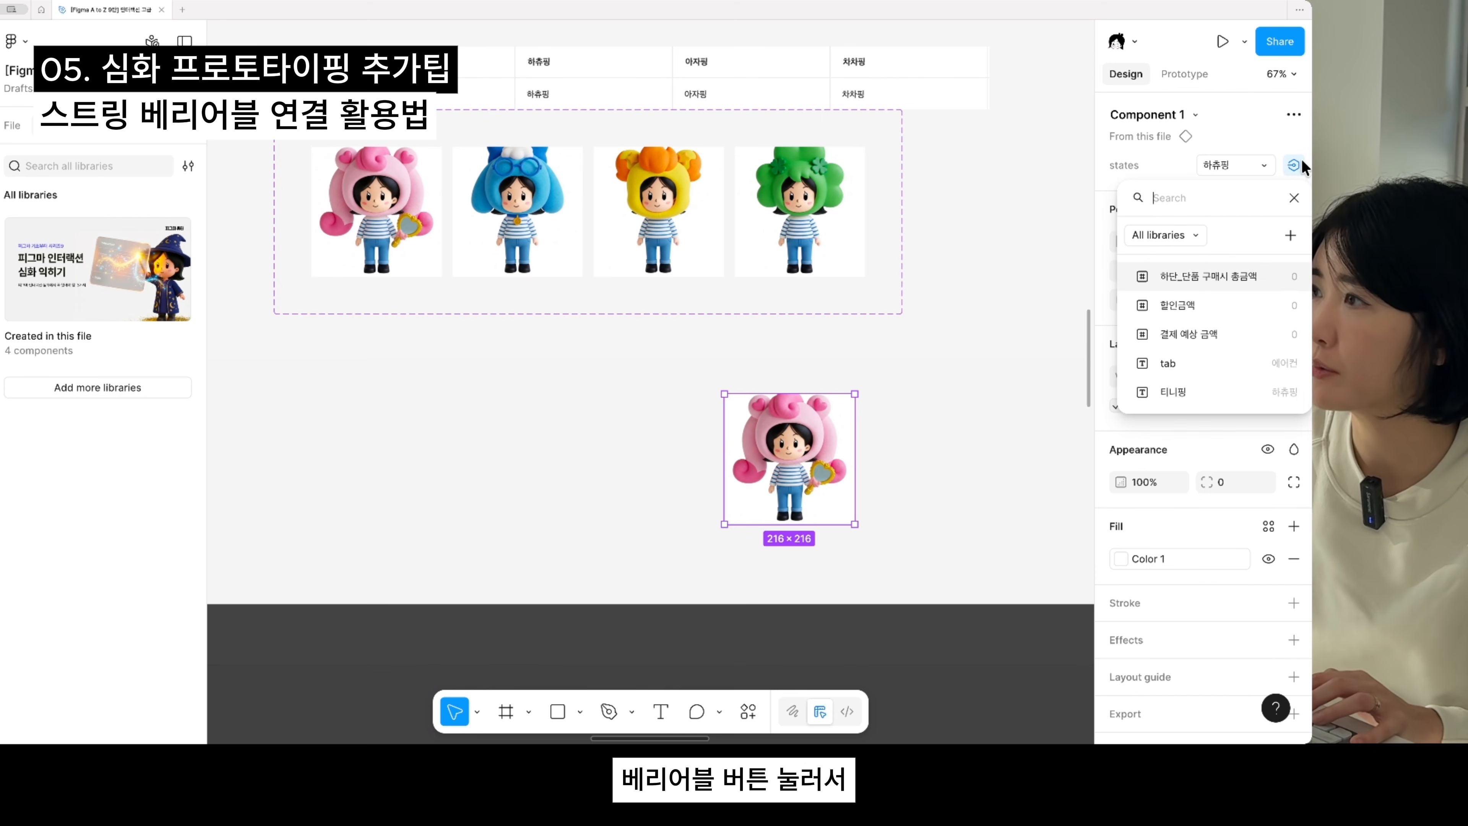
left_click(1177, 392)
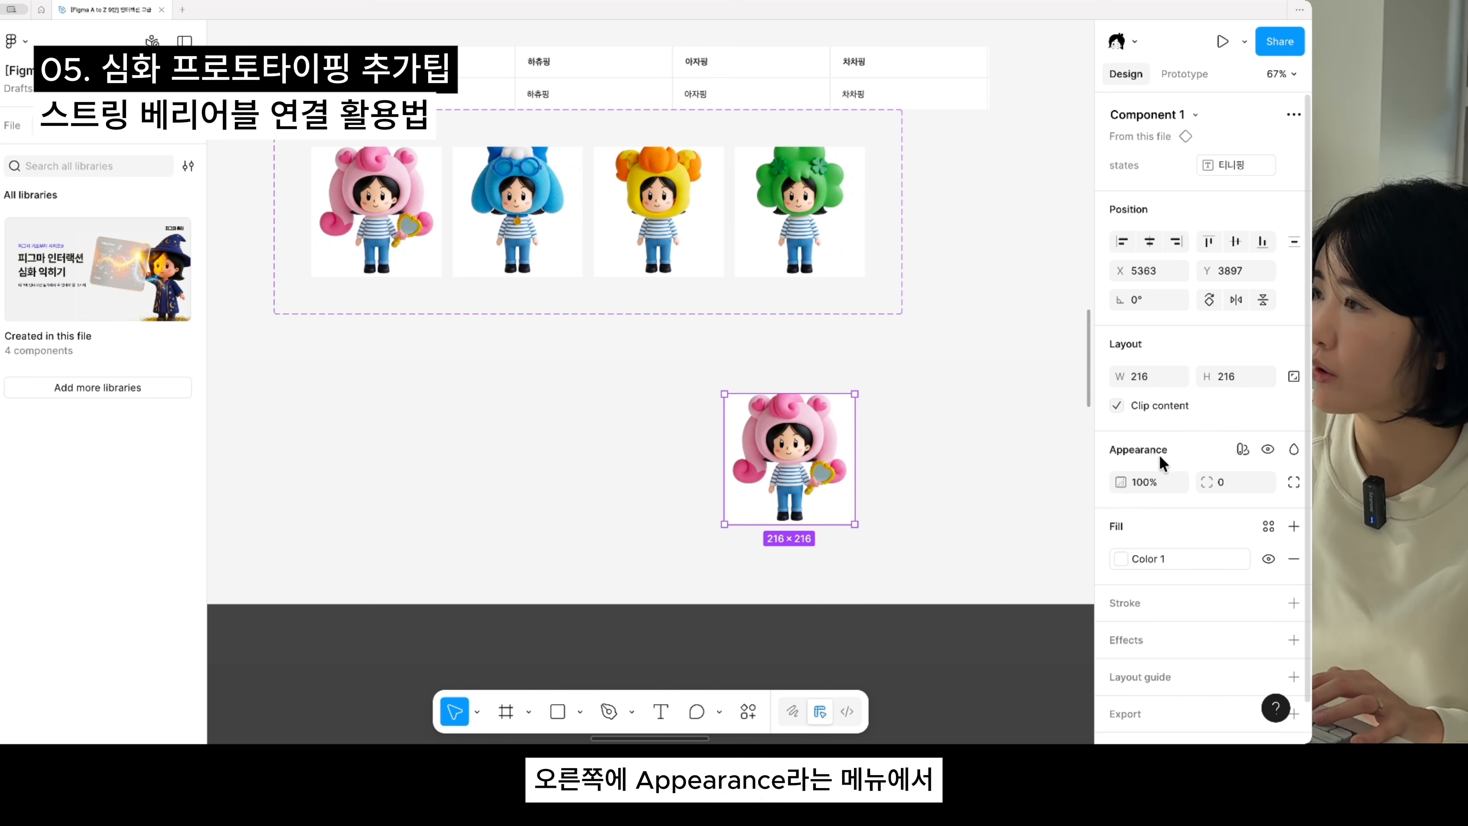
- Apply the 계산기 collection's variable mode named Mode to the character instance
left_click(1242, 450)
mouse_move(1237, 505)
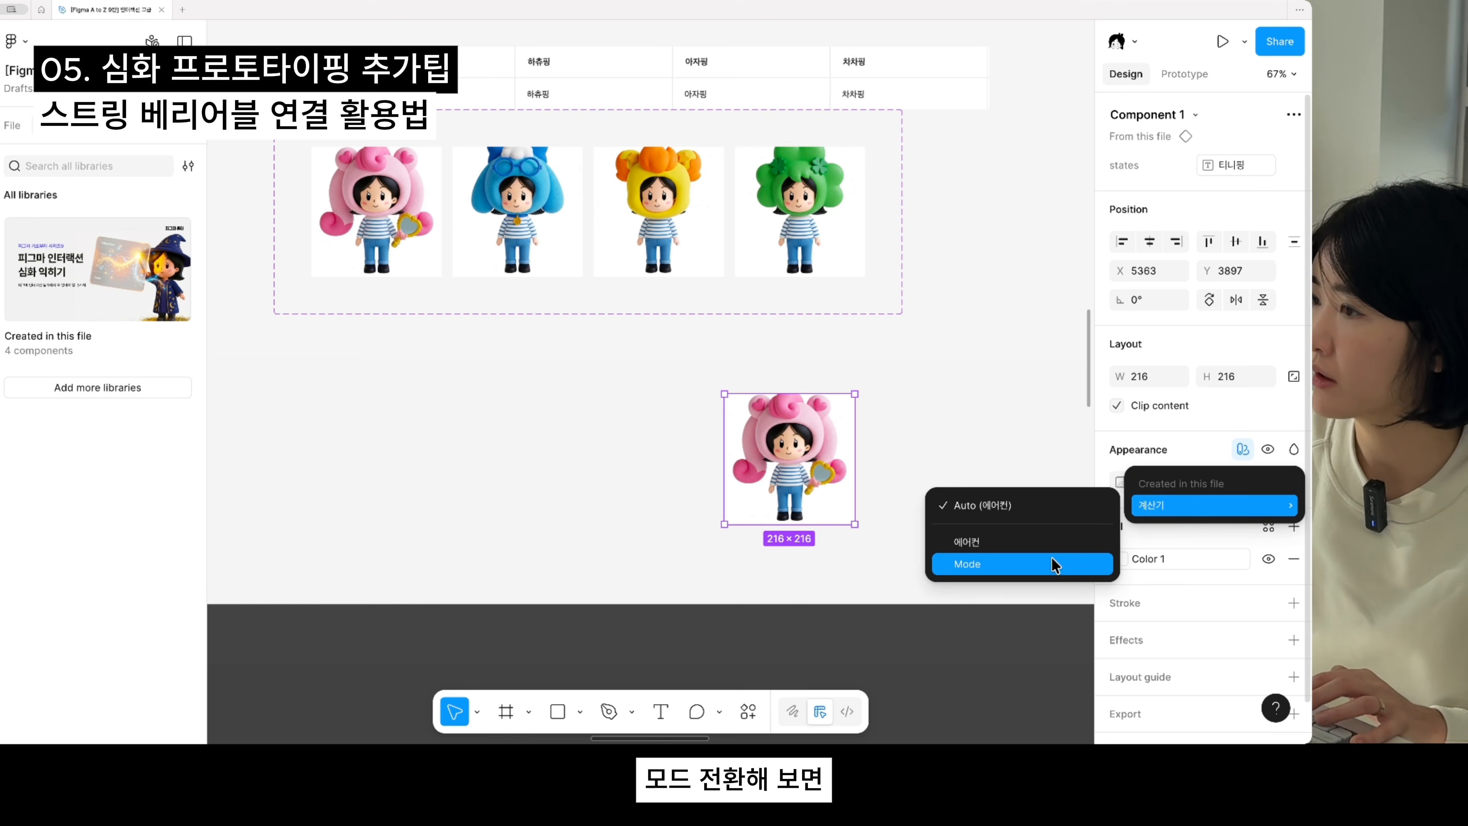
left_click(1052, 564)
- Switch the instance's 계산기 mode back and forth between 에어컨 and Mode, leave it on Mode, and deselect it
left_click(1213, 509)
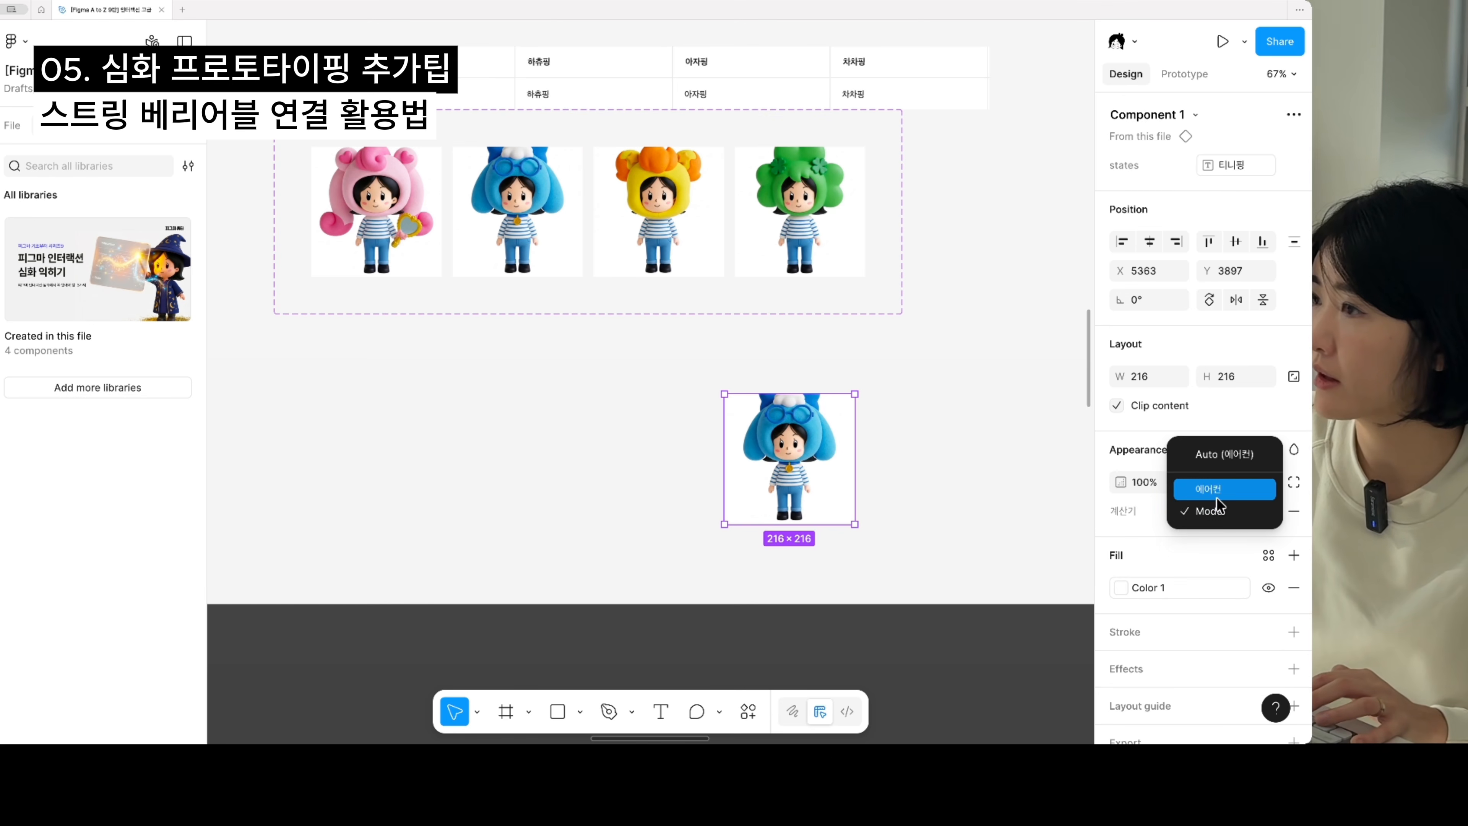
left_click(1217, 490)
left_click(1221, 512)
left_click(1217, 531)
left_click(1223, 508)
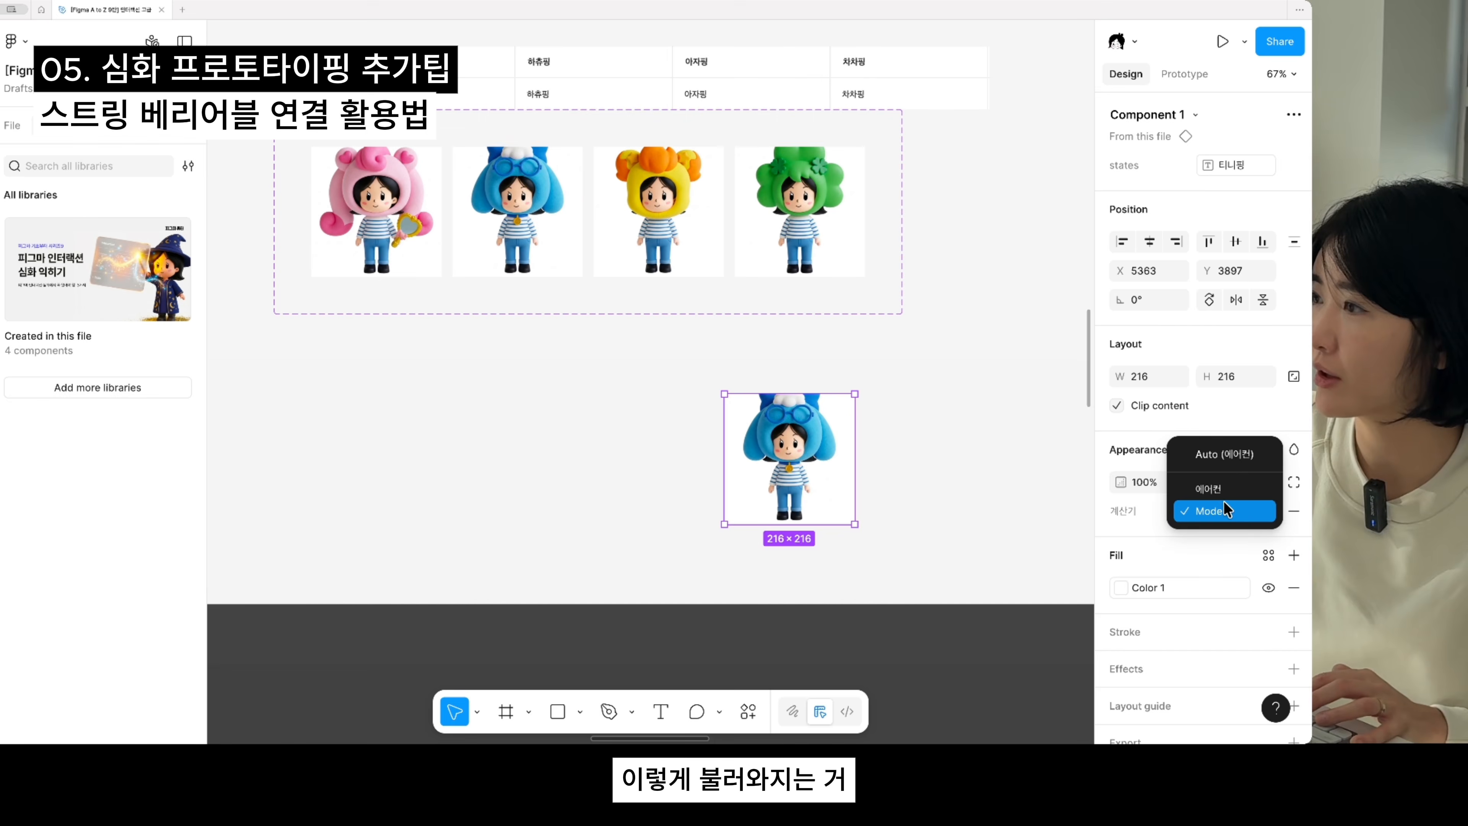
left_click(1208, 488)
left_click(1216, 510)
left_click(1222, 533)
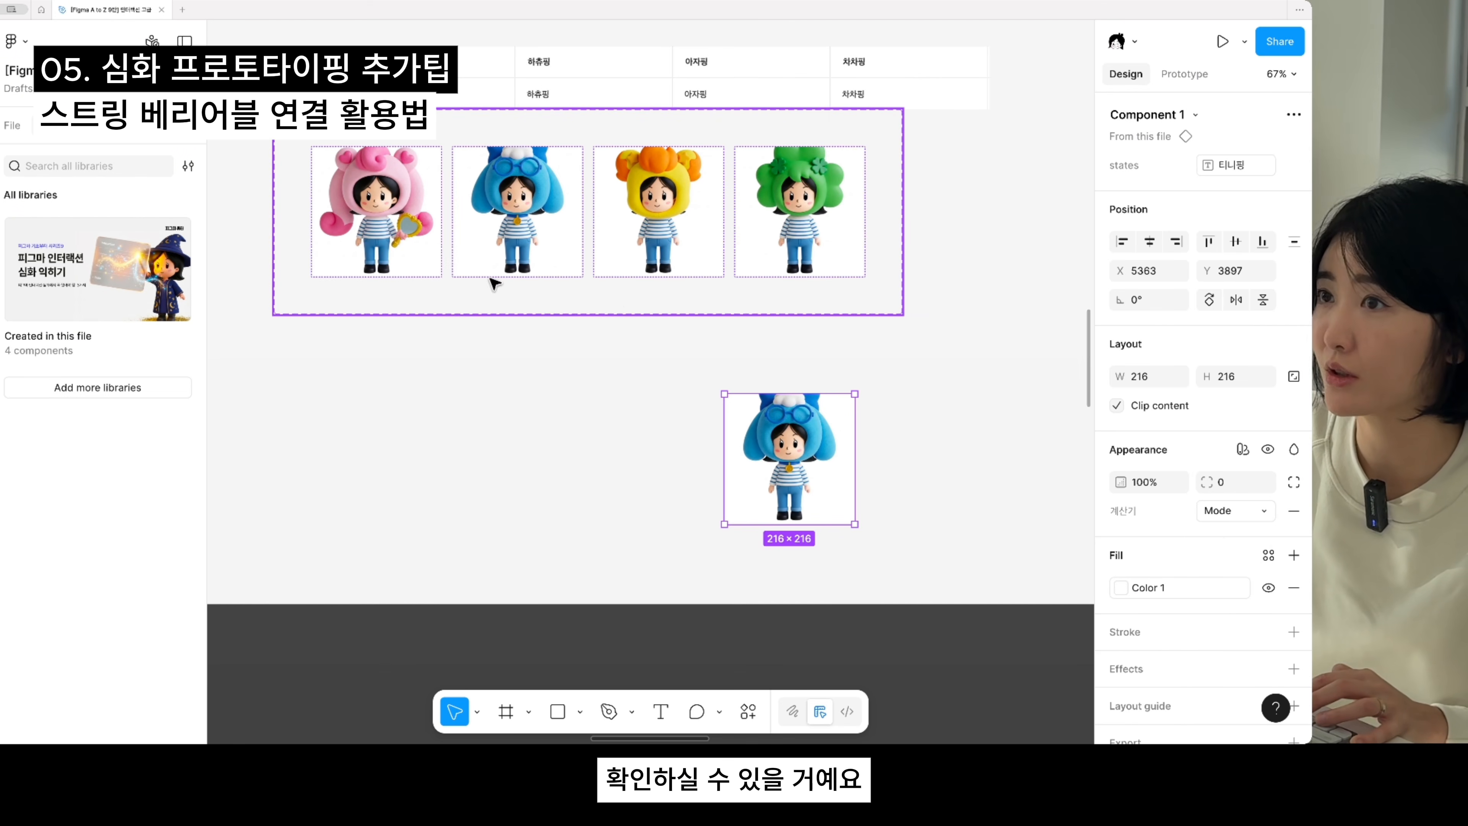
left_click(694, 373)
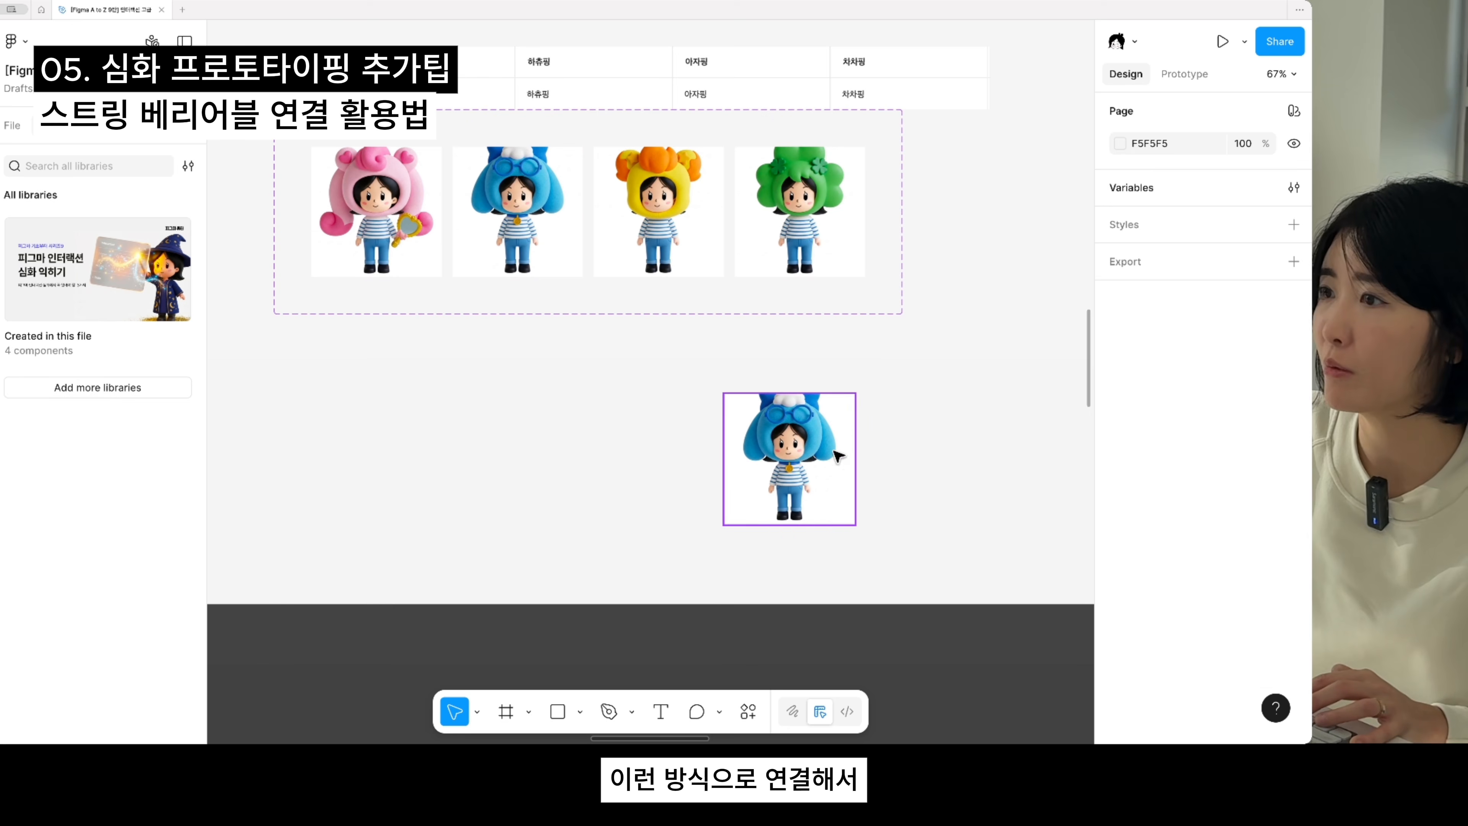
- Nudge the character instance up and to the right, and delete it from below the component set
left_click_drag(838, 457, 874, 432)
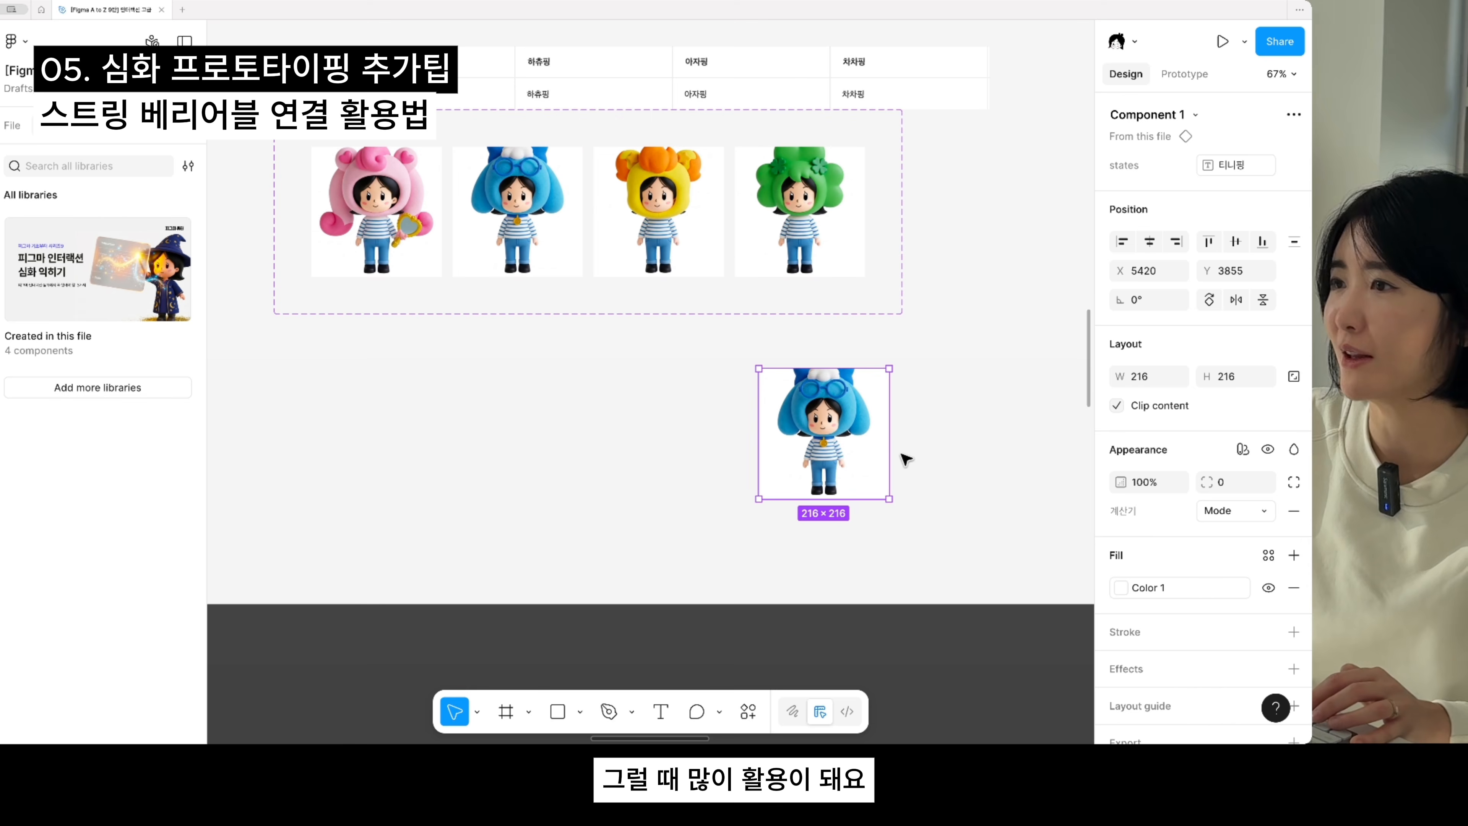
scroll(1007, 431, "down", 3)
left_click_drag(985, 418, 925, 496)
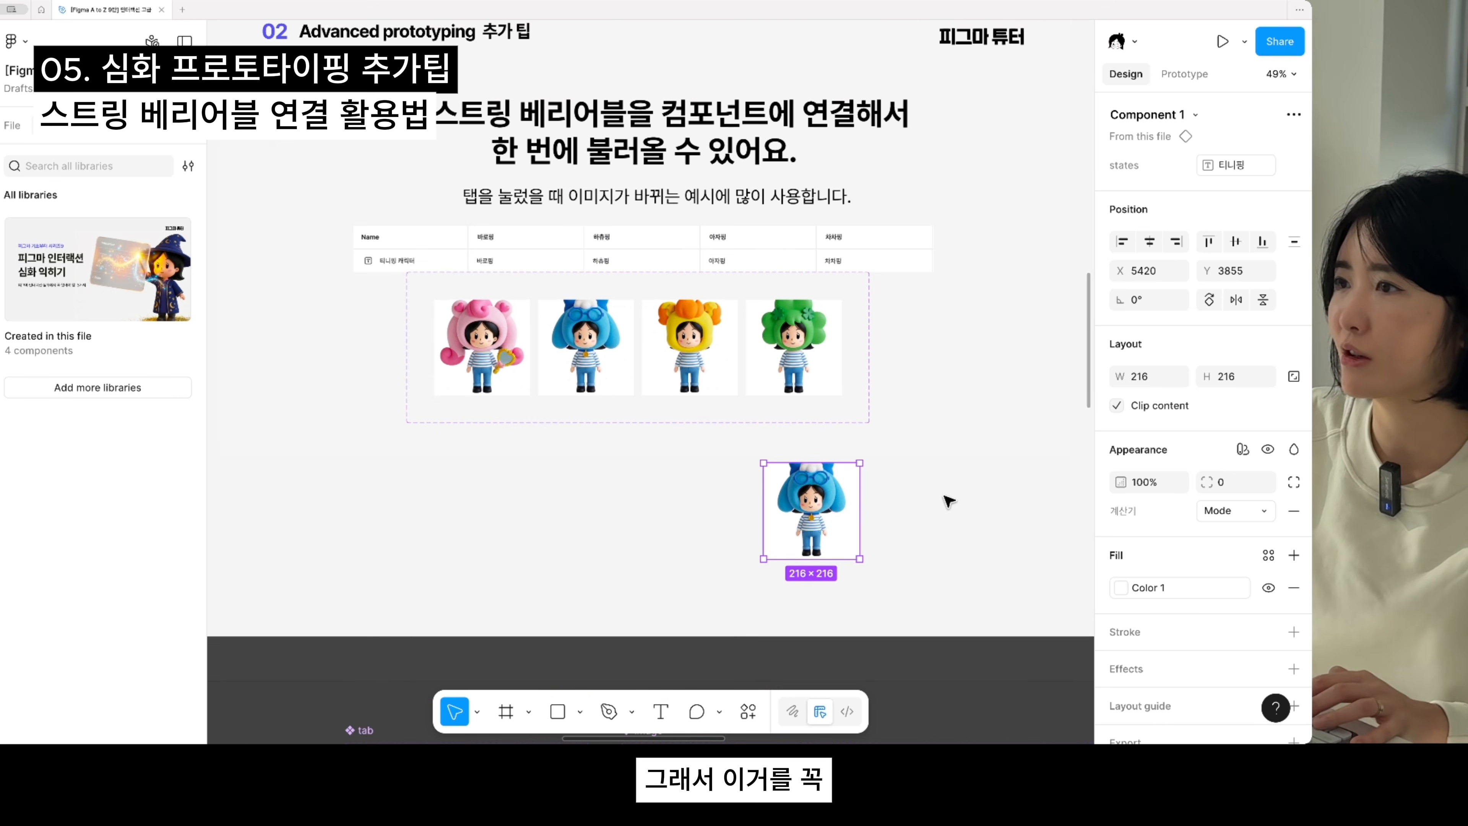
key("Delete")
- Examine the boolean variable tip on slide 8 and the product list example with its rows on slide 10
scroll(809, 463, "down", 3)
left_click_drag(232, 436, 743, 586)
scroll(542, 539, "up", 1)
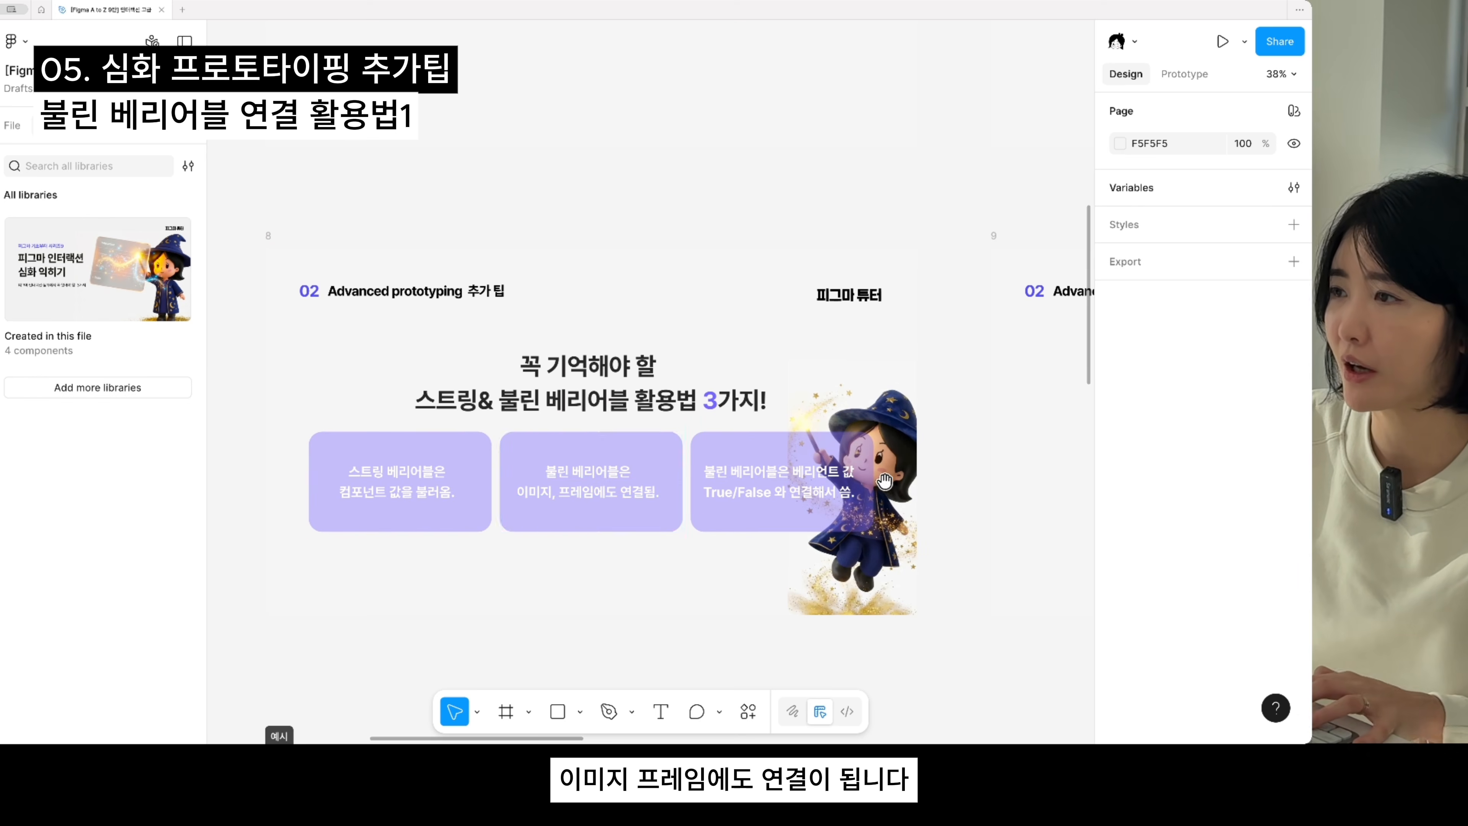
left_click_drag(886, 482, 477, 469)
left_click_drag(703, 485, 887, 482)
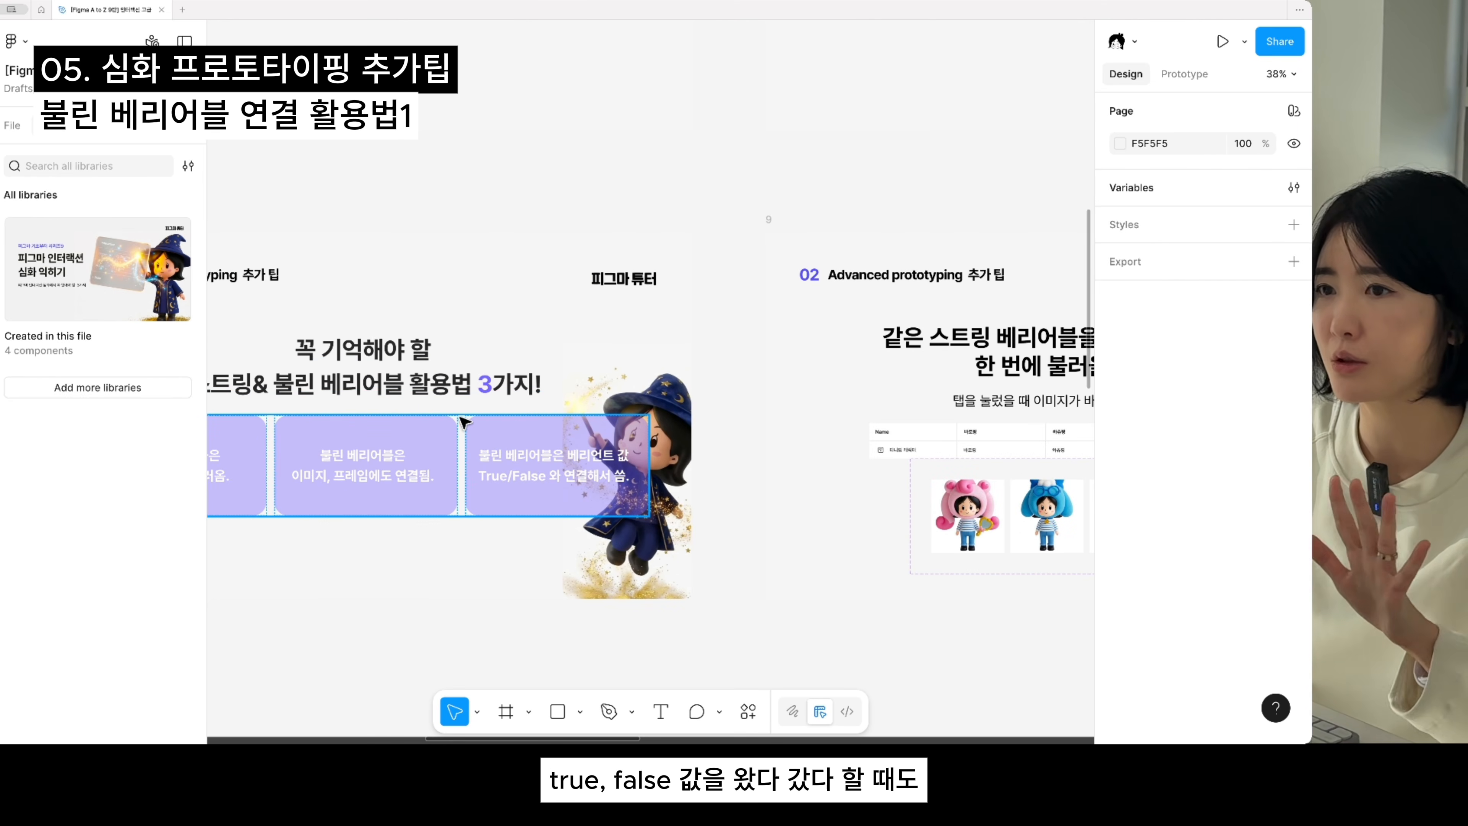
double_click(343, 495)
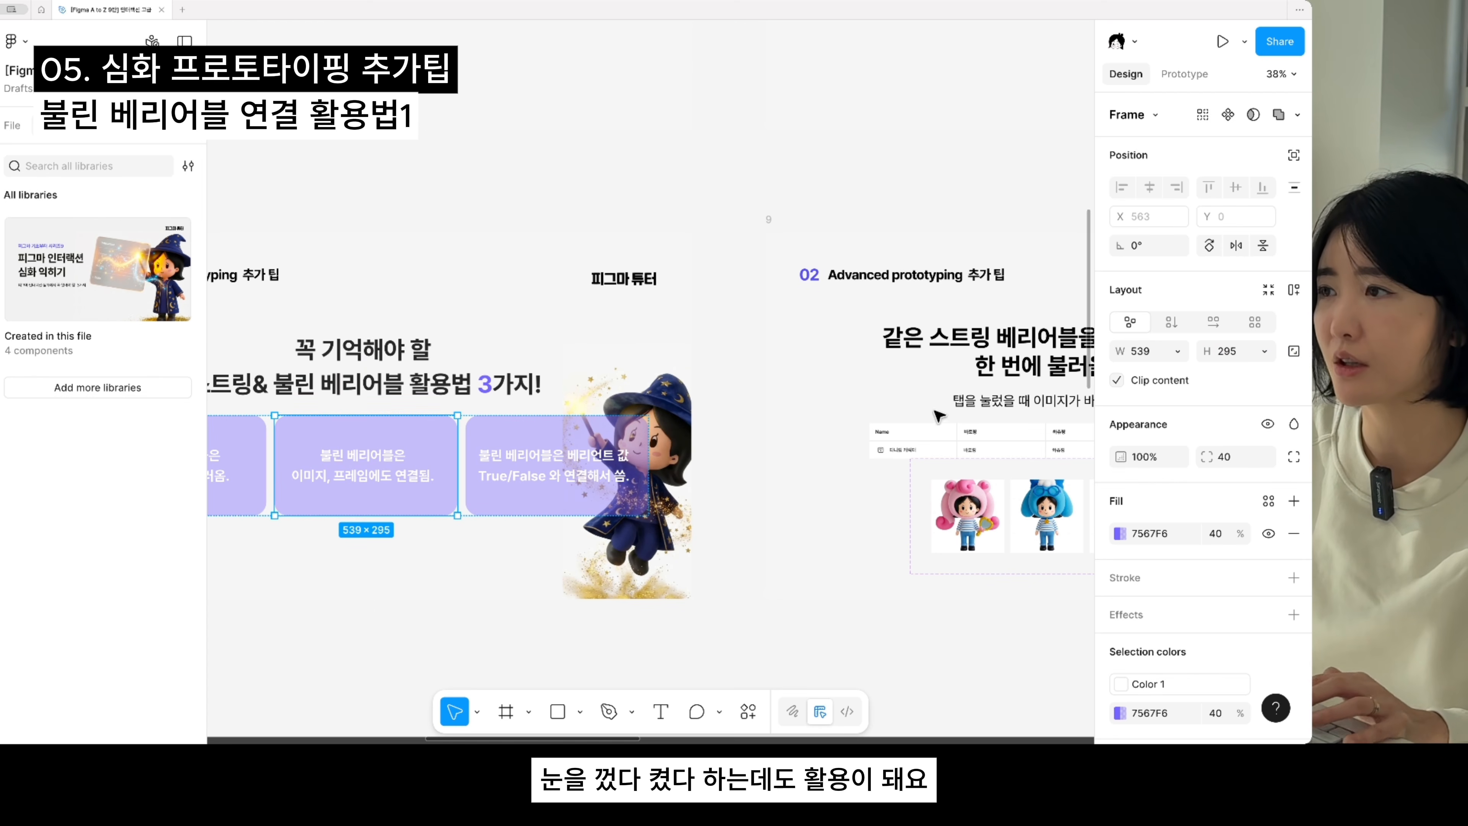
scroll(939, 415, "right", 15)
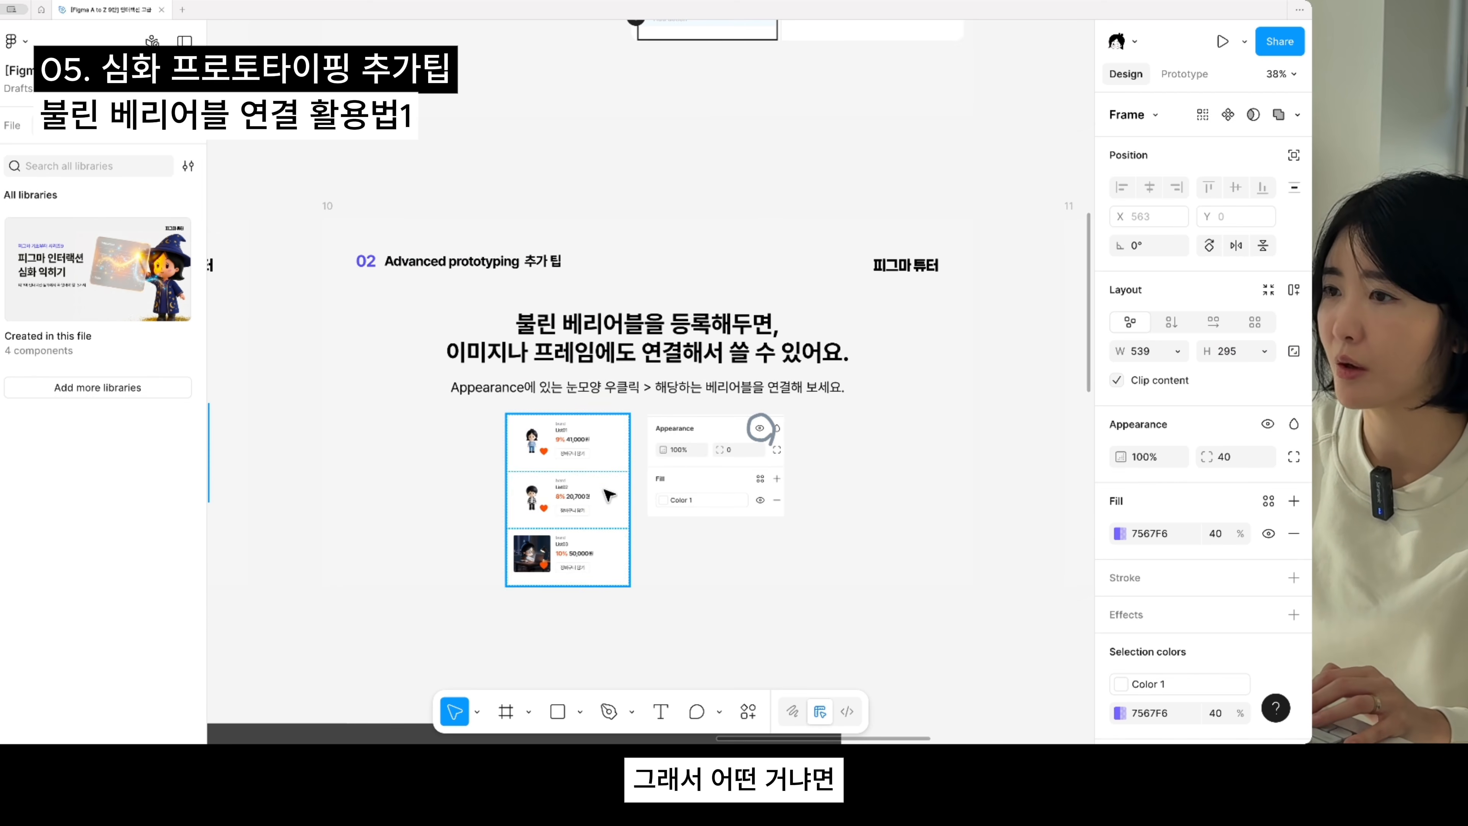
left_click(609, 495)
scroll(595, 503, "up", 5)
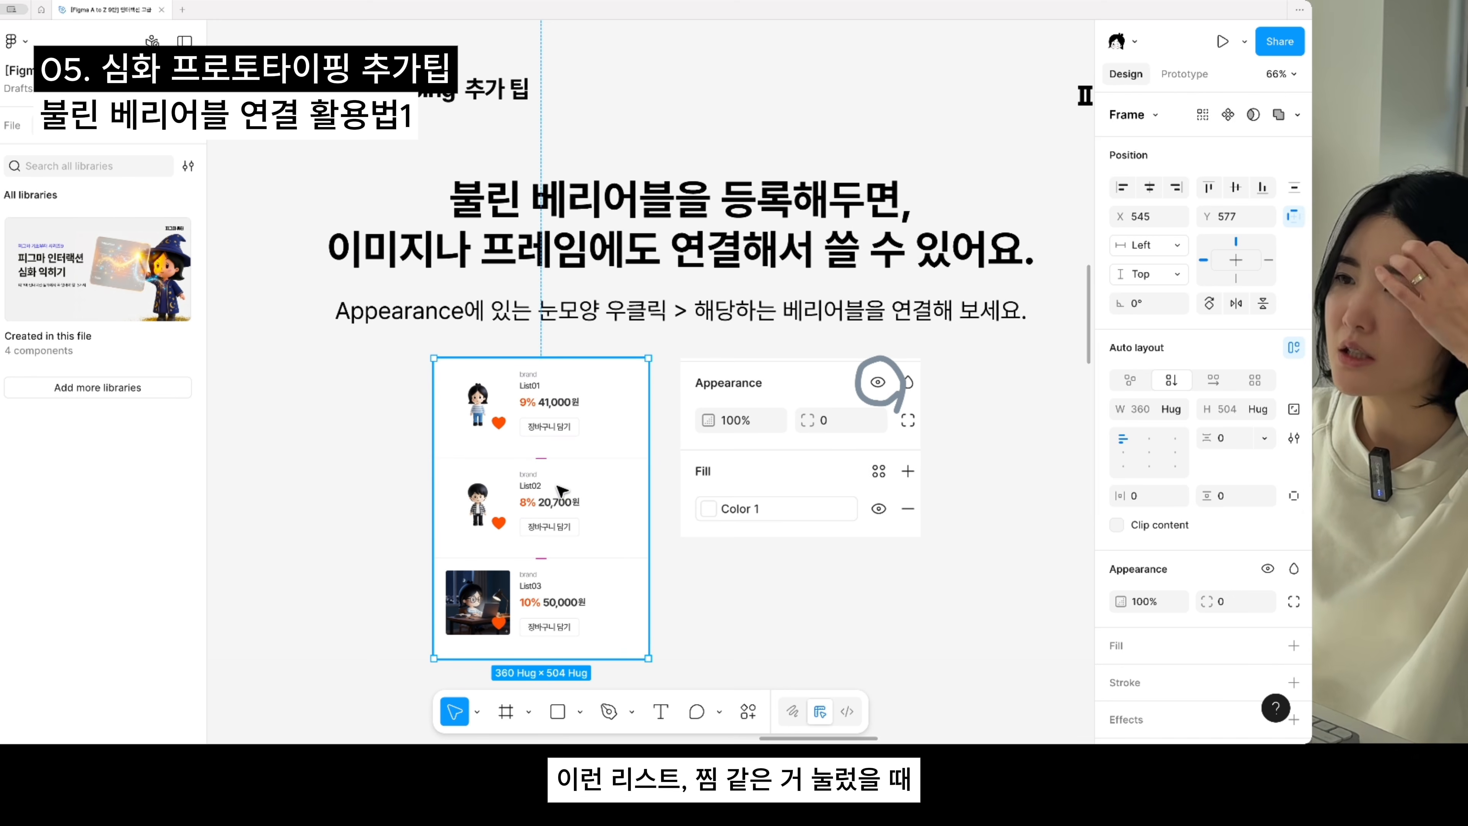
left_click(542, 505)
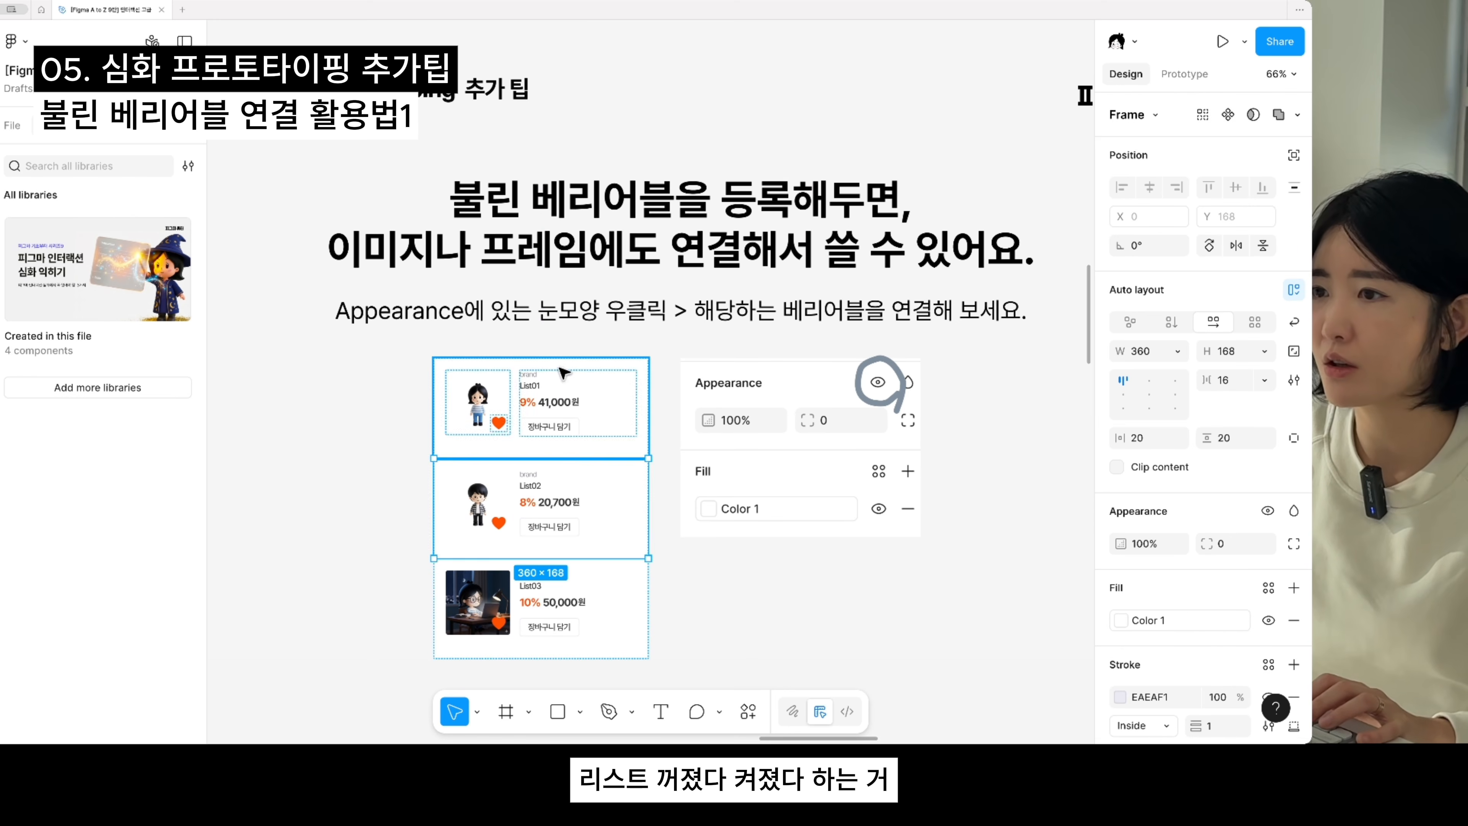
- Add a new boolean variable with its default name to the 계산기 variable collection
scroll(665, 572, "down", 1)
scroll(665, 573, "right", 1)
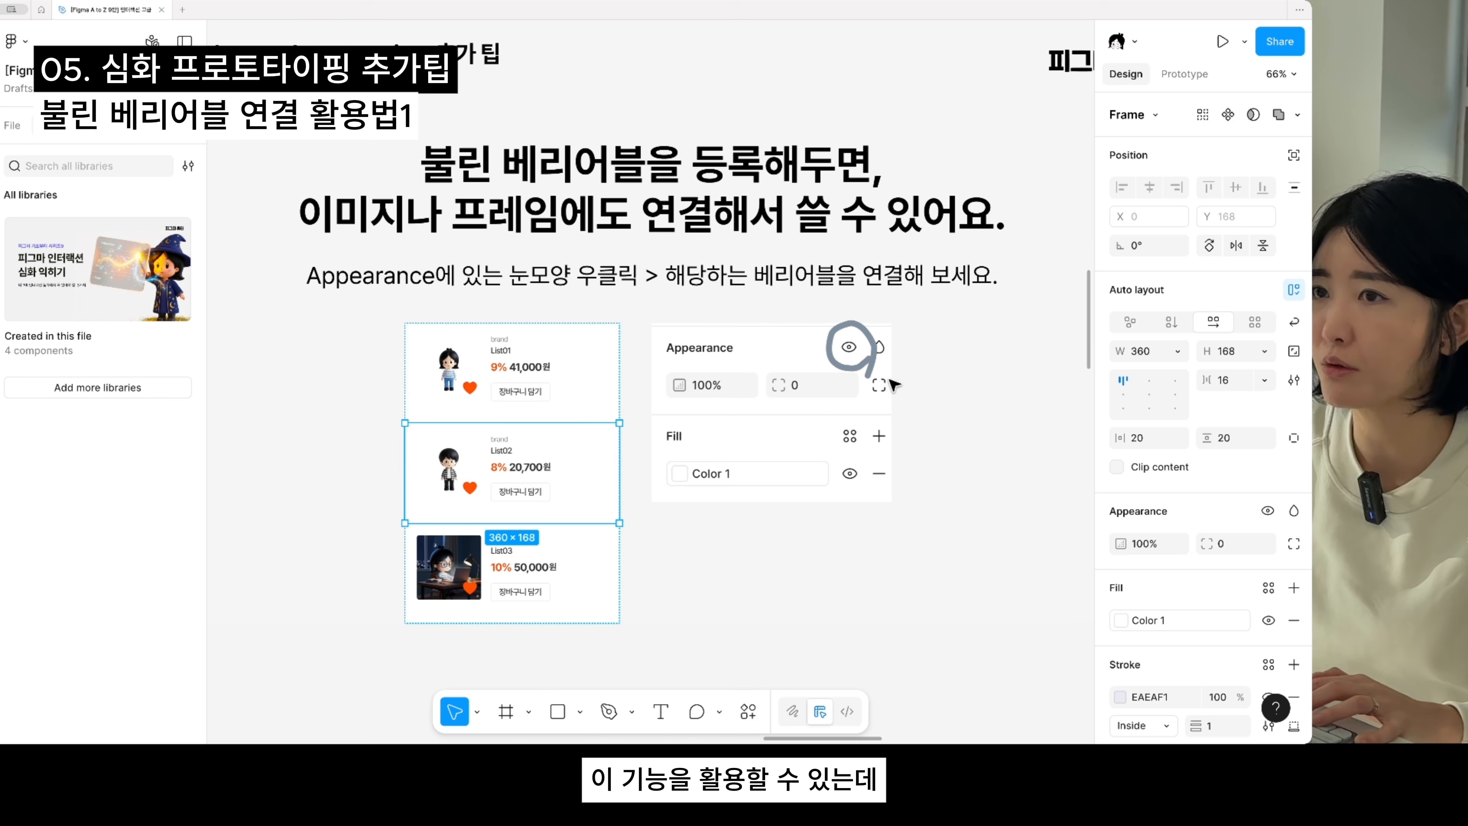
left_click(753, 565)
key("ctrl+minus")
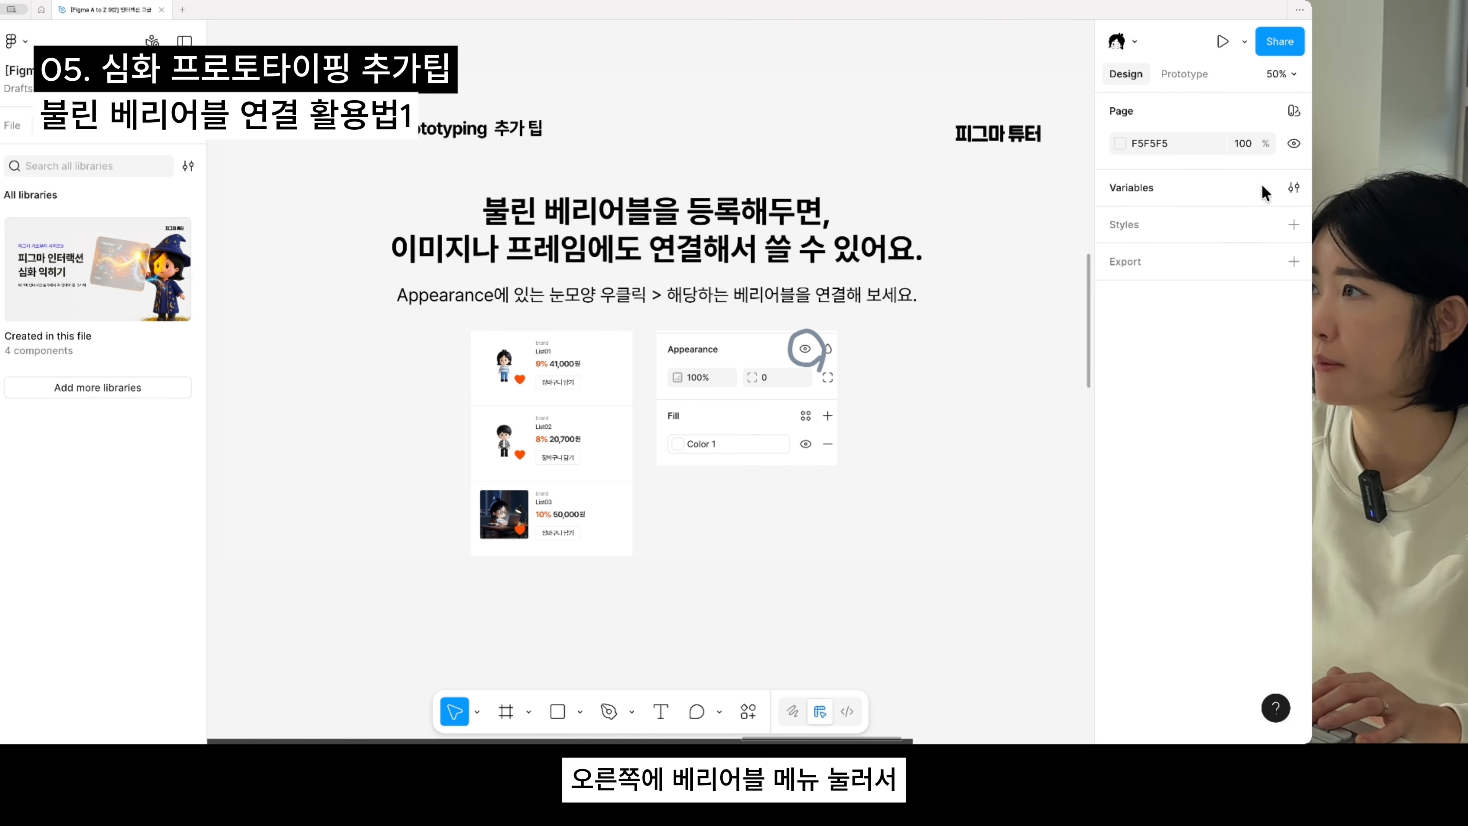
left_click(1294, 187)
left_click(536, 432)
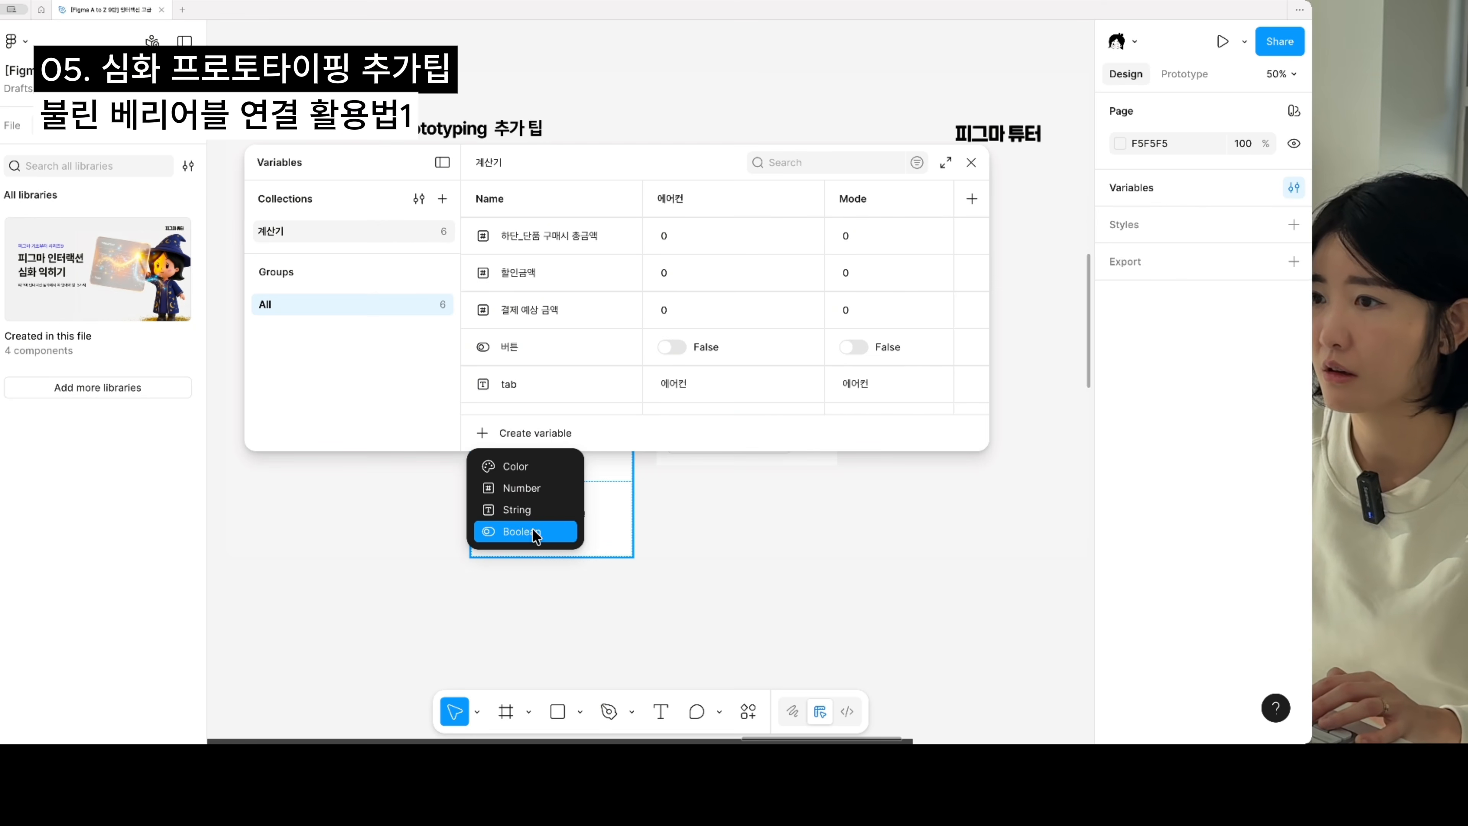
left_click(522, 531)
key("Return")
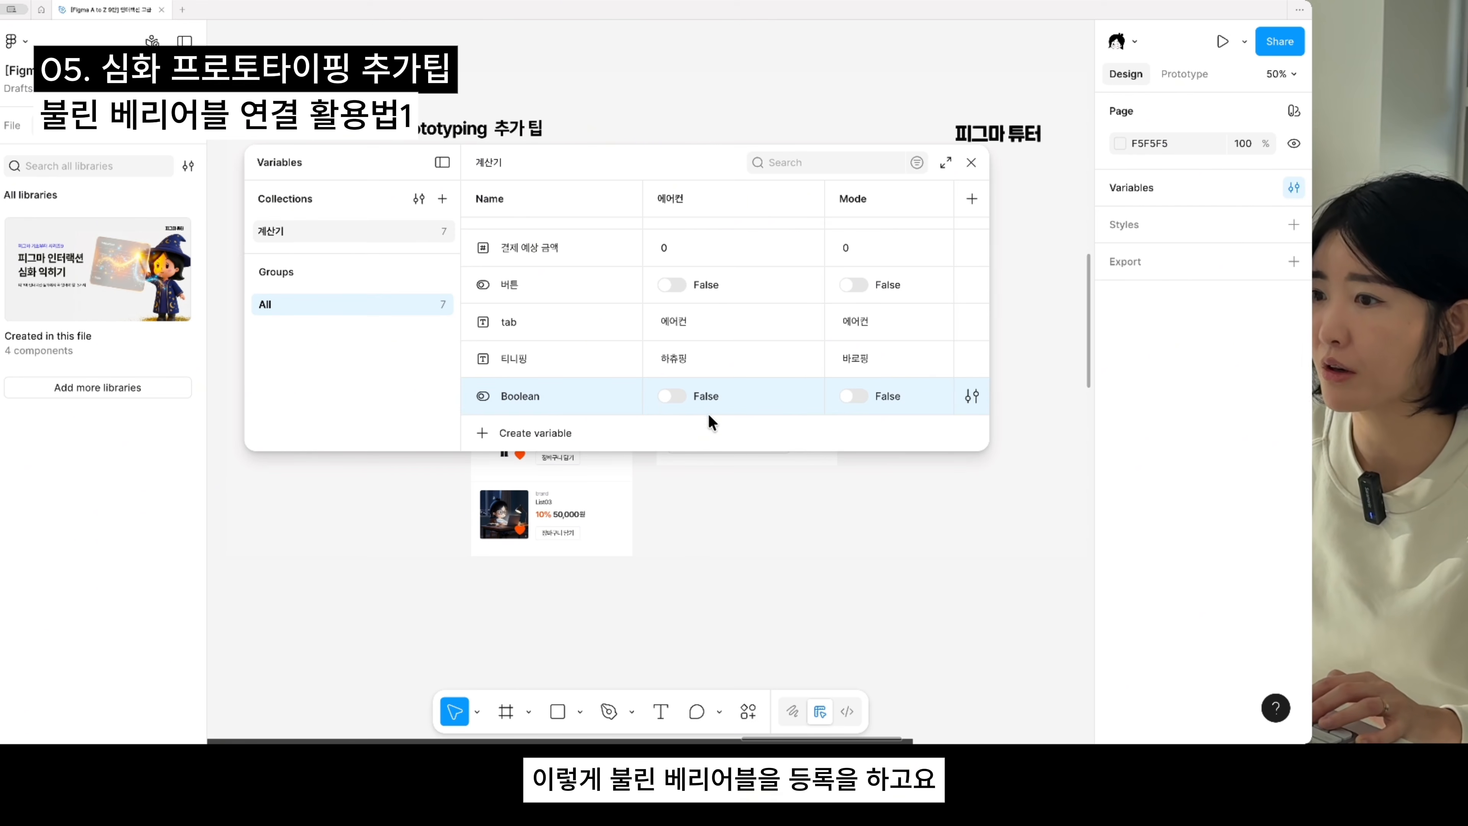
- Set the Boolean variable to False for the 에어컨 mode and True for Mode, and close the variables
left_click(673, 397)
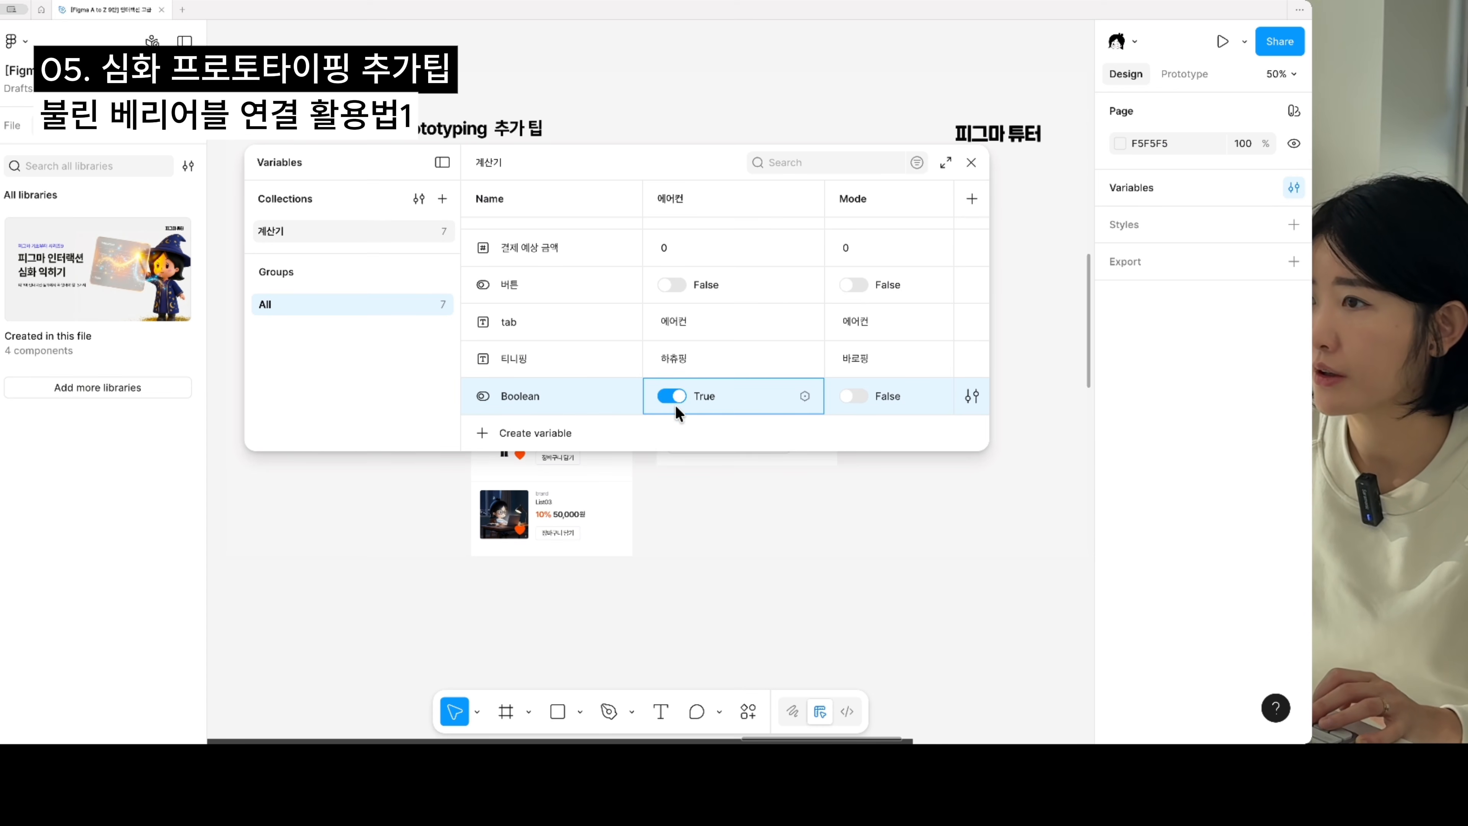
left_click(670, 397)
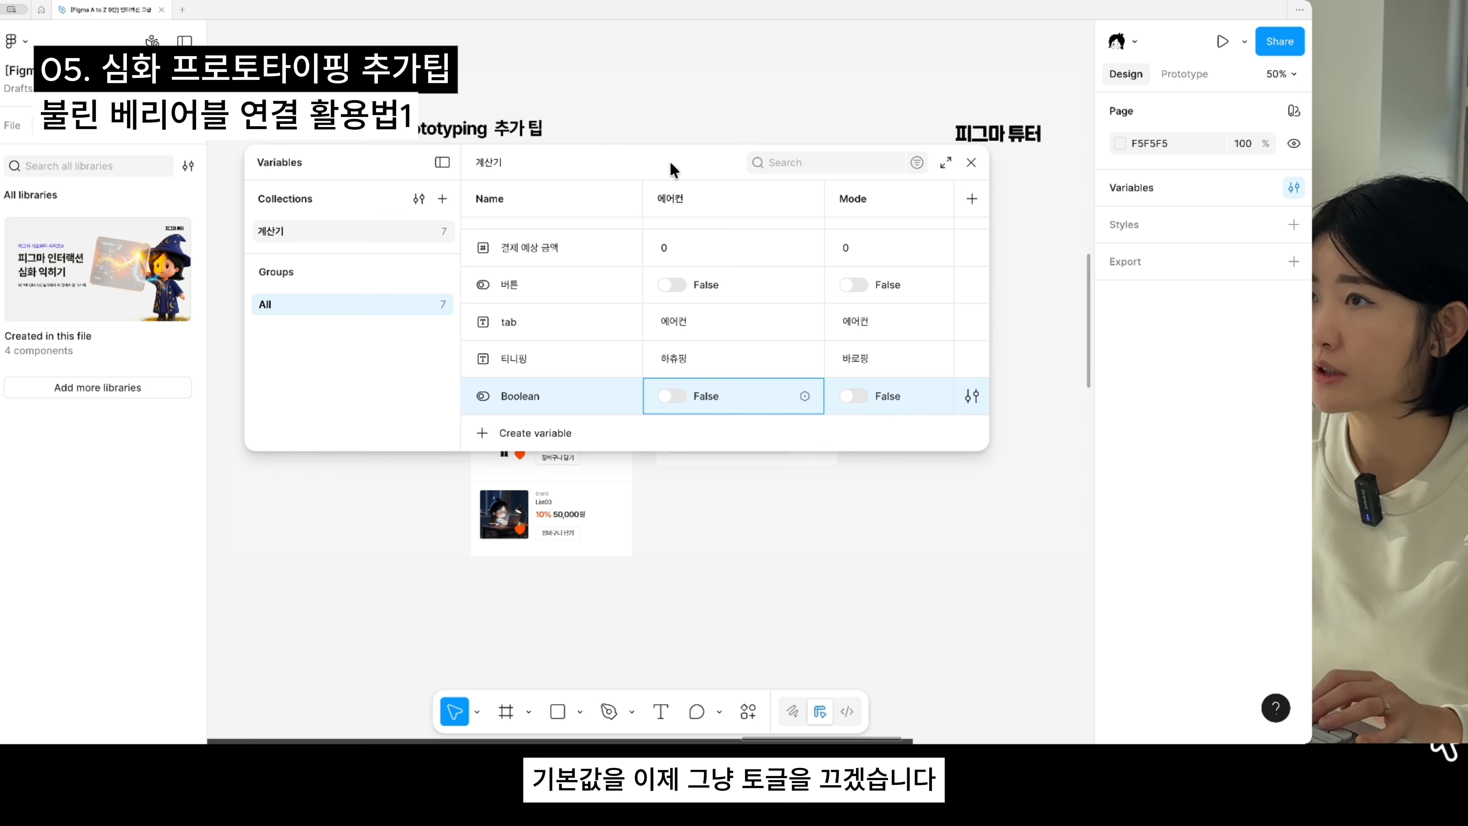
left_click(853, 396)
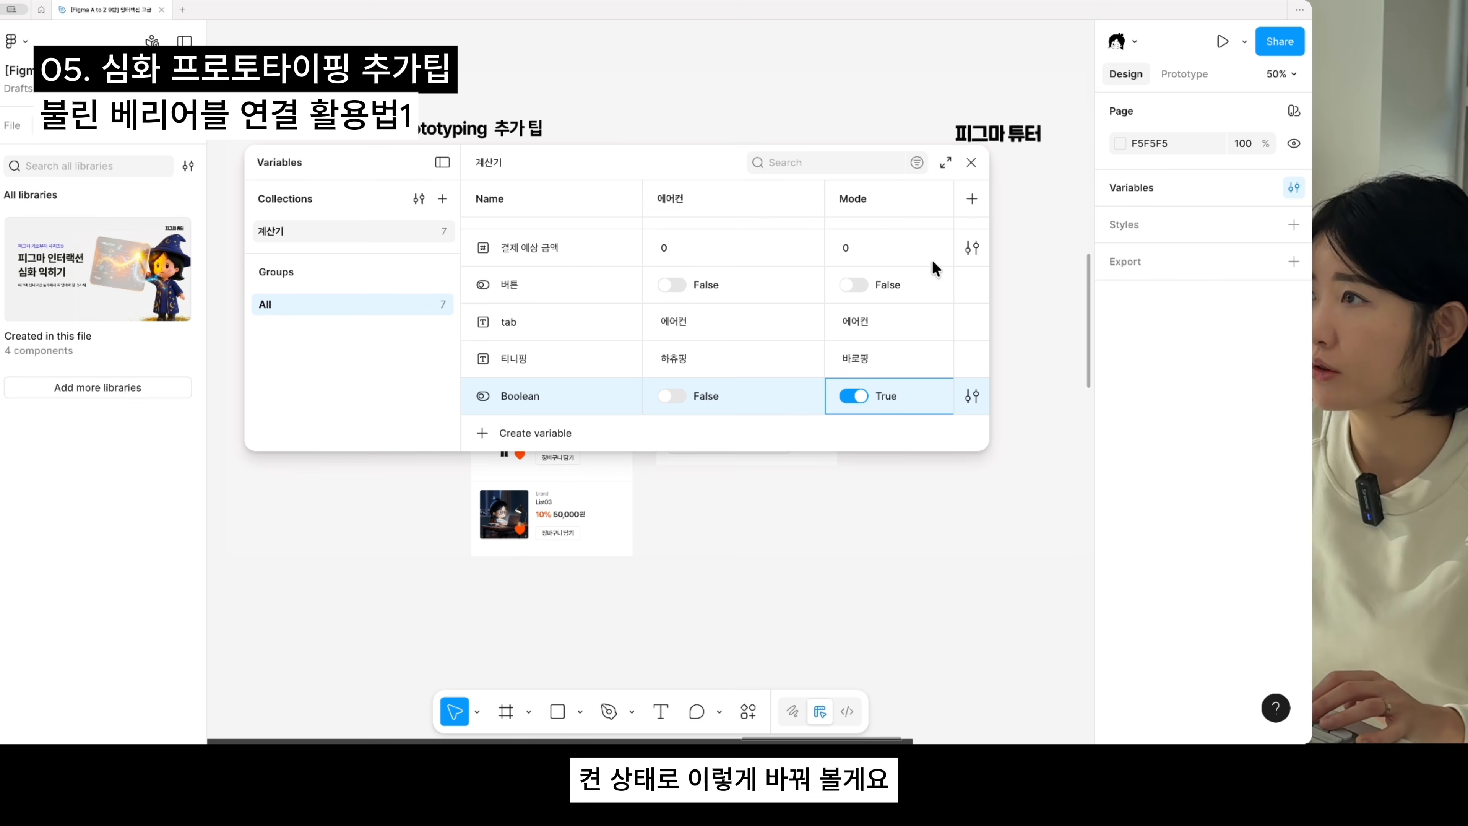
left_click(972, 163)
- Link the visibility of the List02 row in slide 10's product list to the Boolean variable
left_click(606, 540)
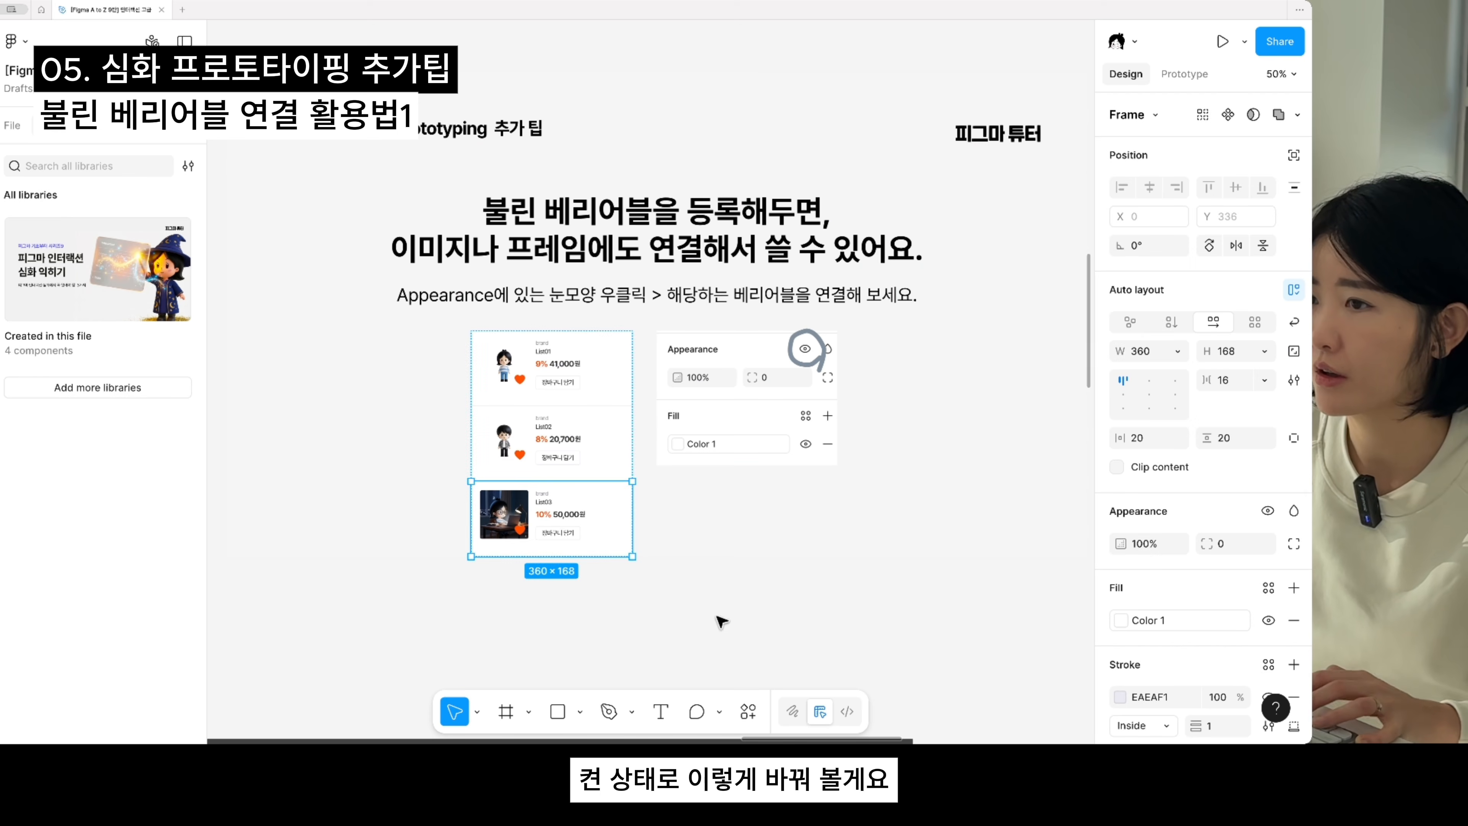
scroll(625, 607, "up", 2)
scroll(625, 607, "up", 5)
left_click(616, 389)
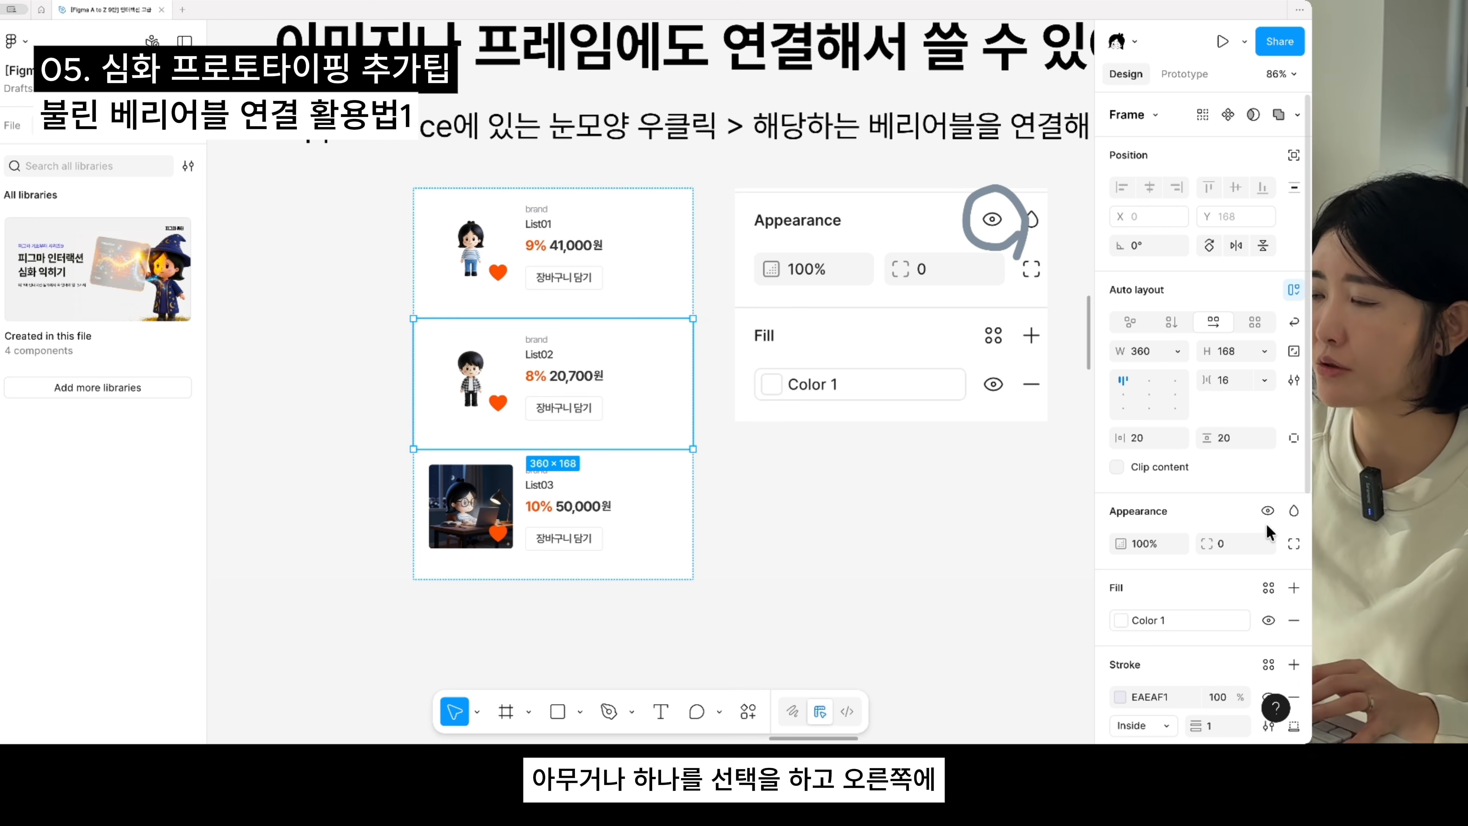
scroll(737, 541, "up", 3)
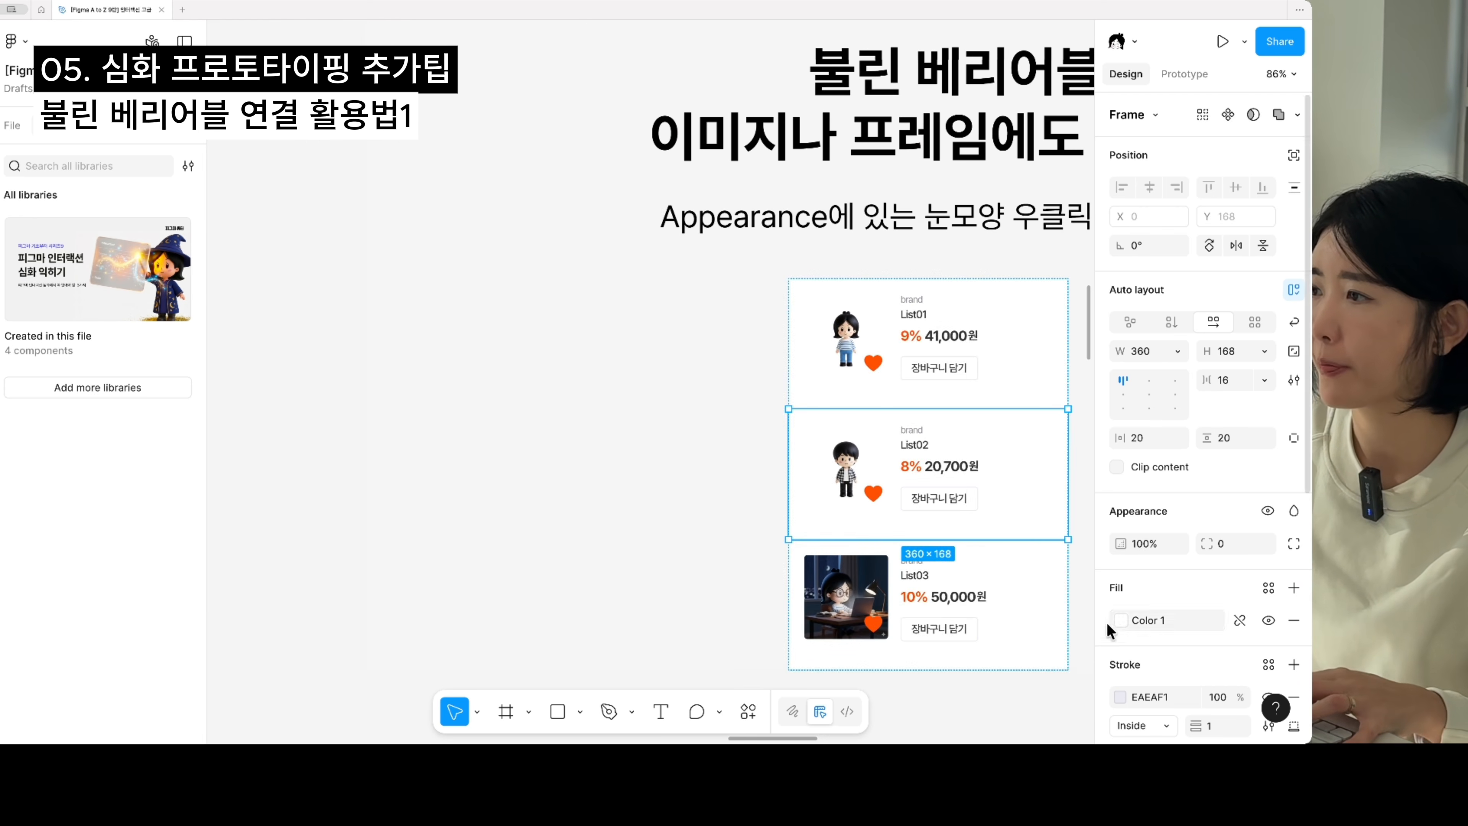
scroll(1017, 574, "right", 3)
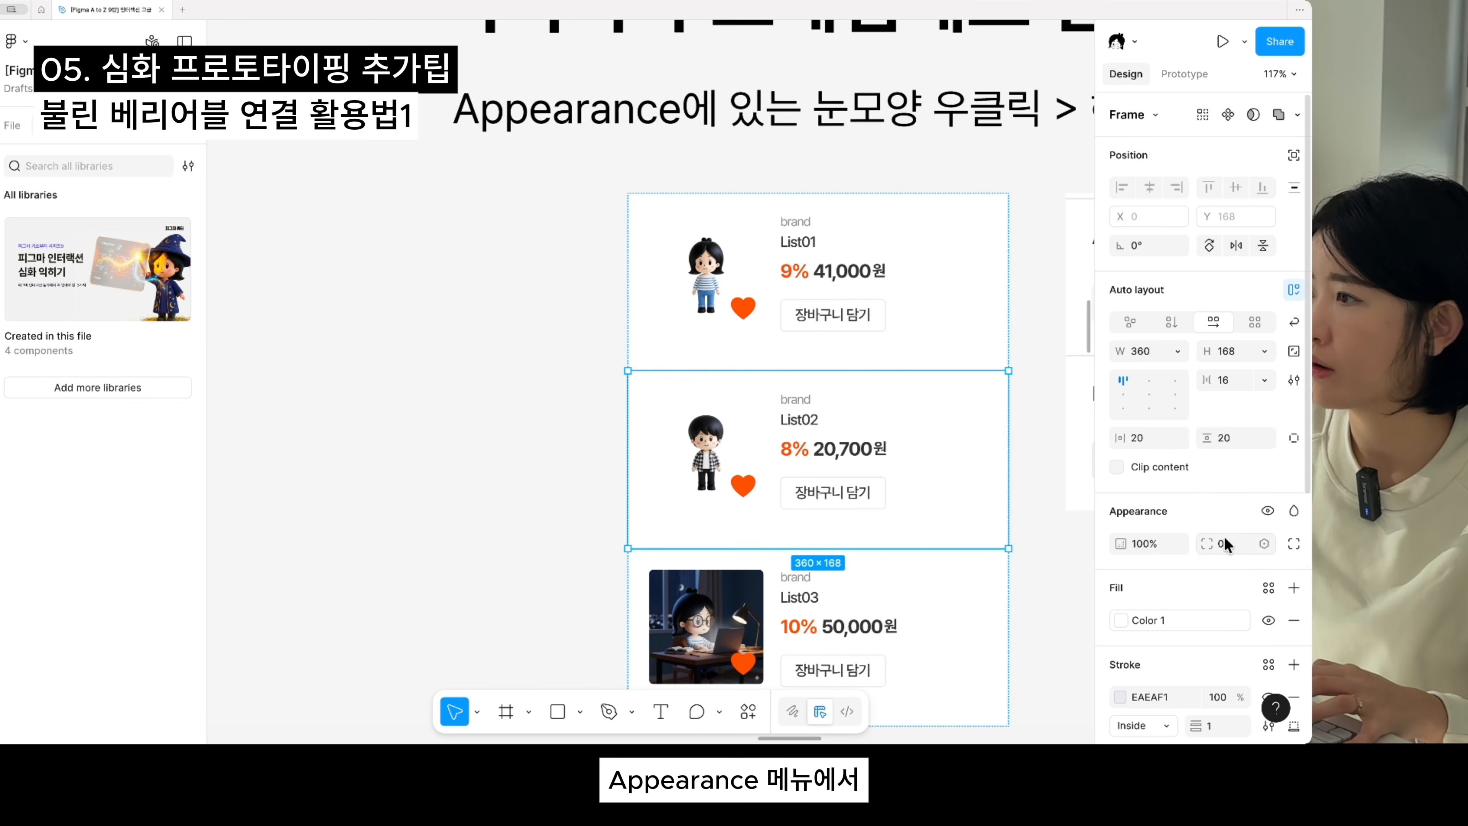
right_click(1267, 511)
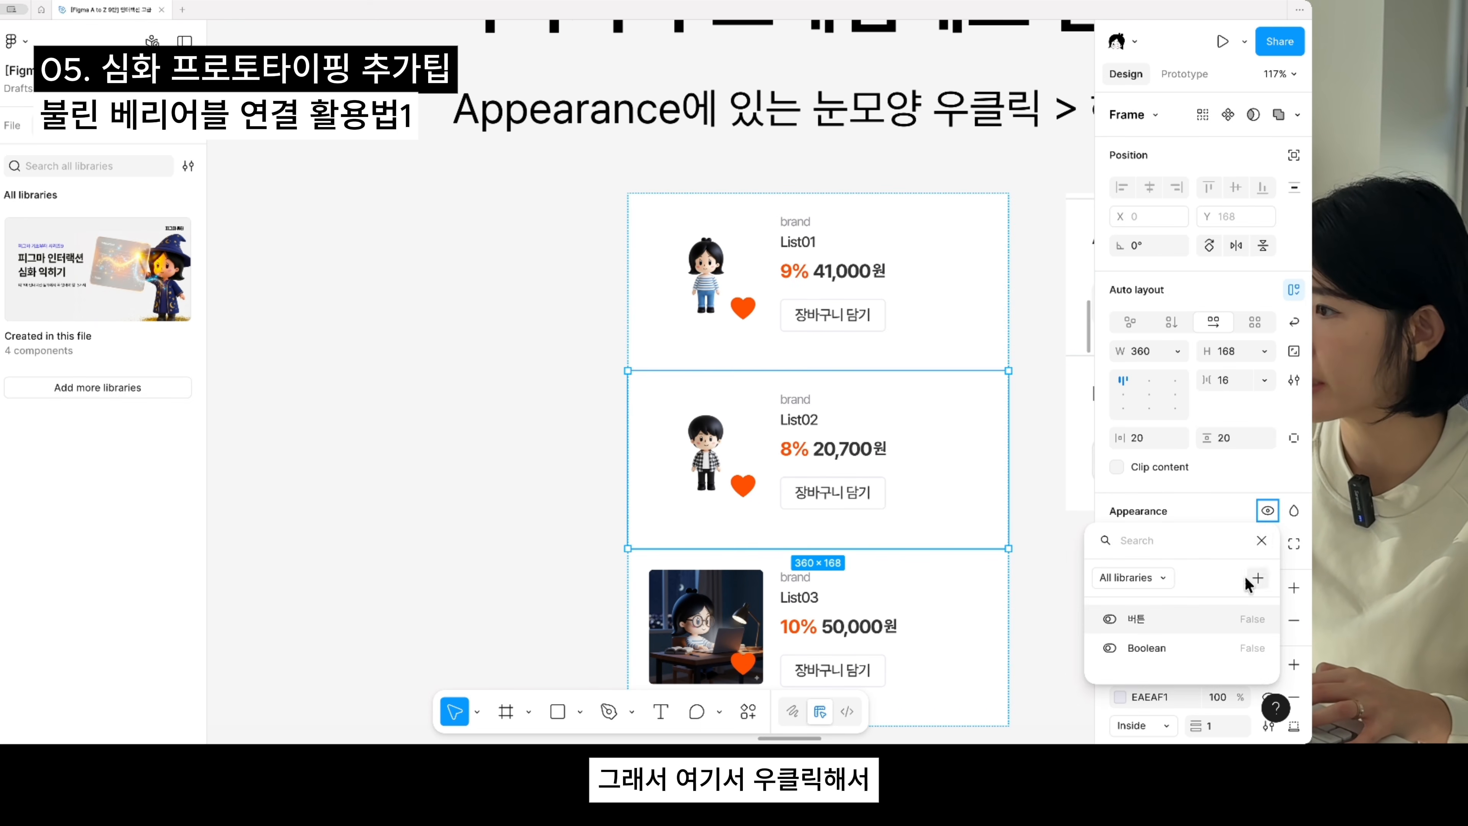
left_click(1144, 648)
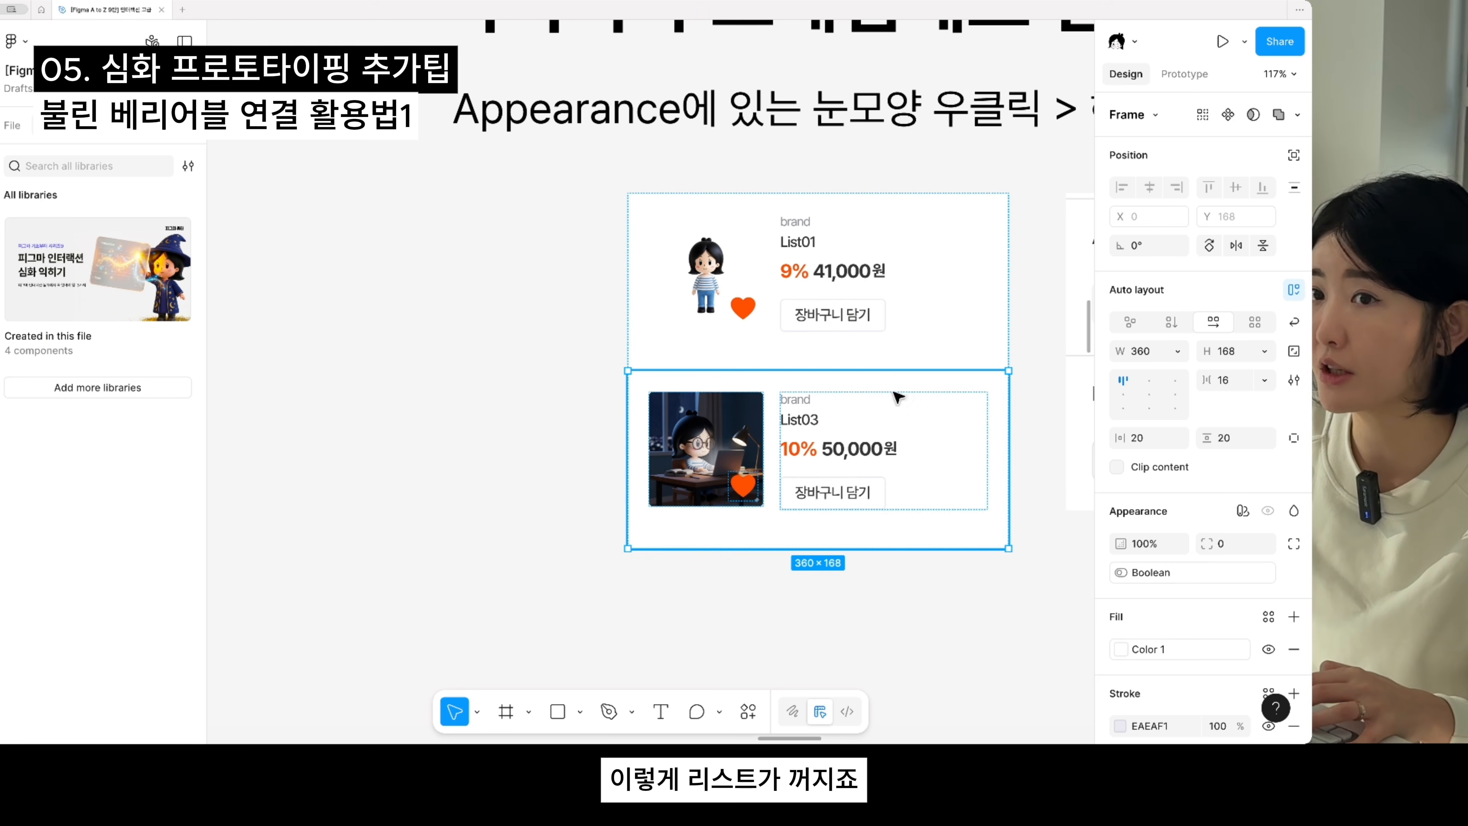
- Display the file's pages and layers to check the List02 row's visibility, and deselect the row
left_click(12, 125)
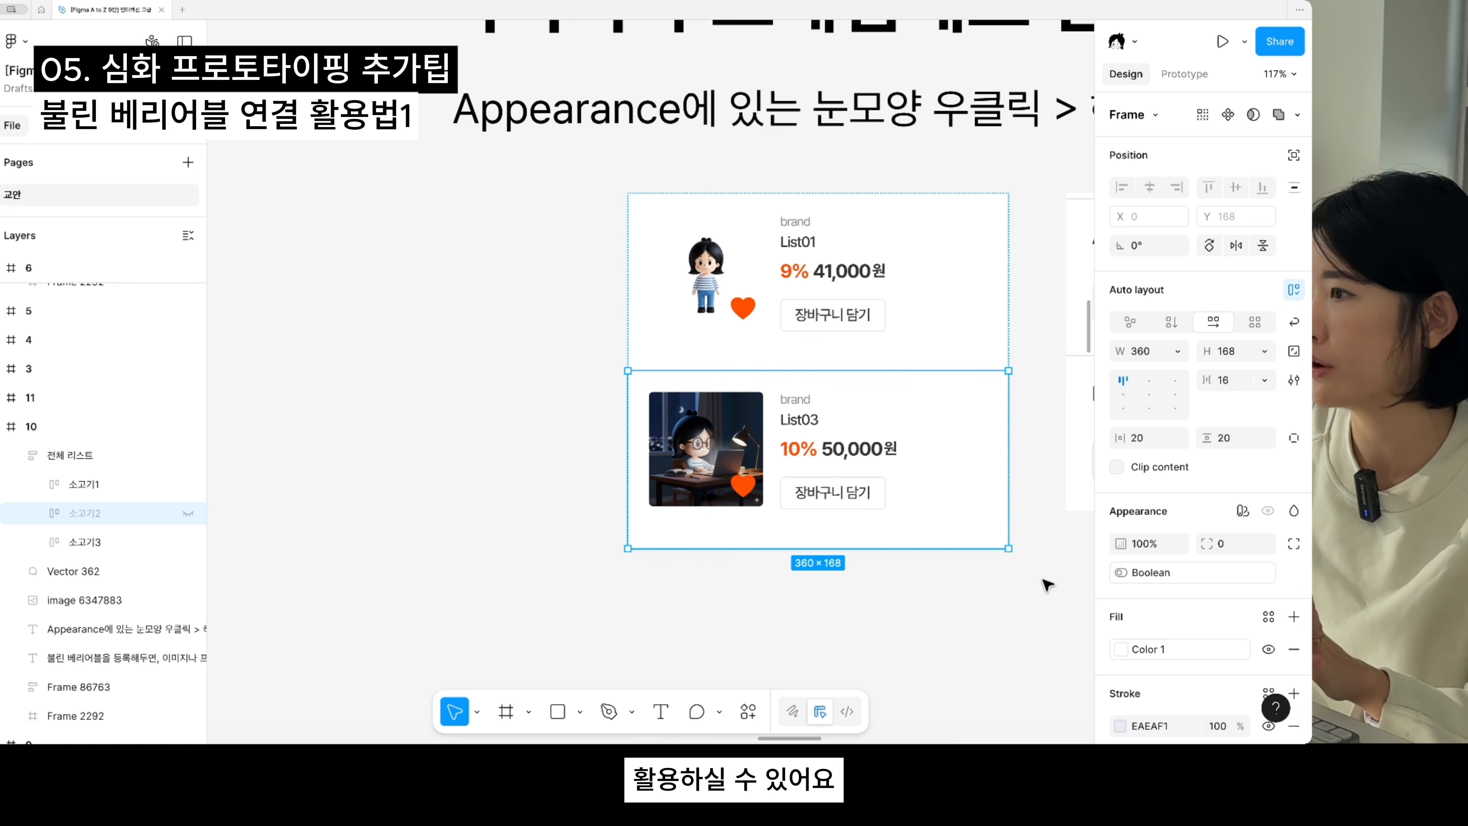
scroll(1034, 599, "down", 2)
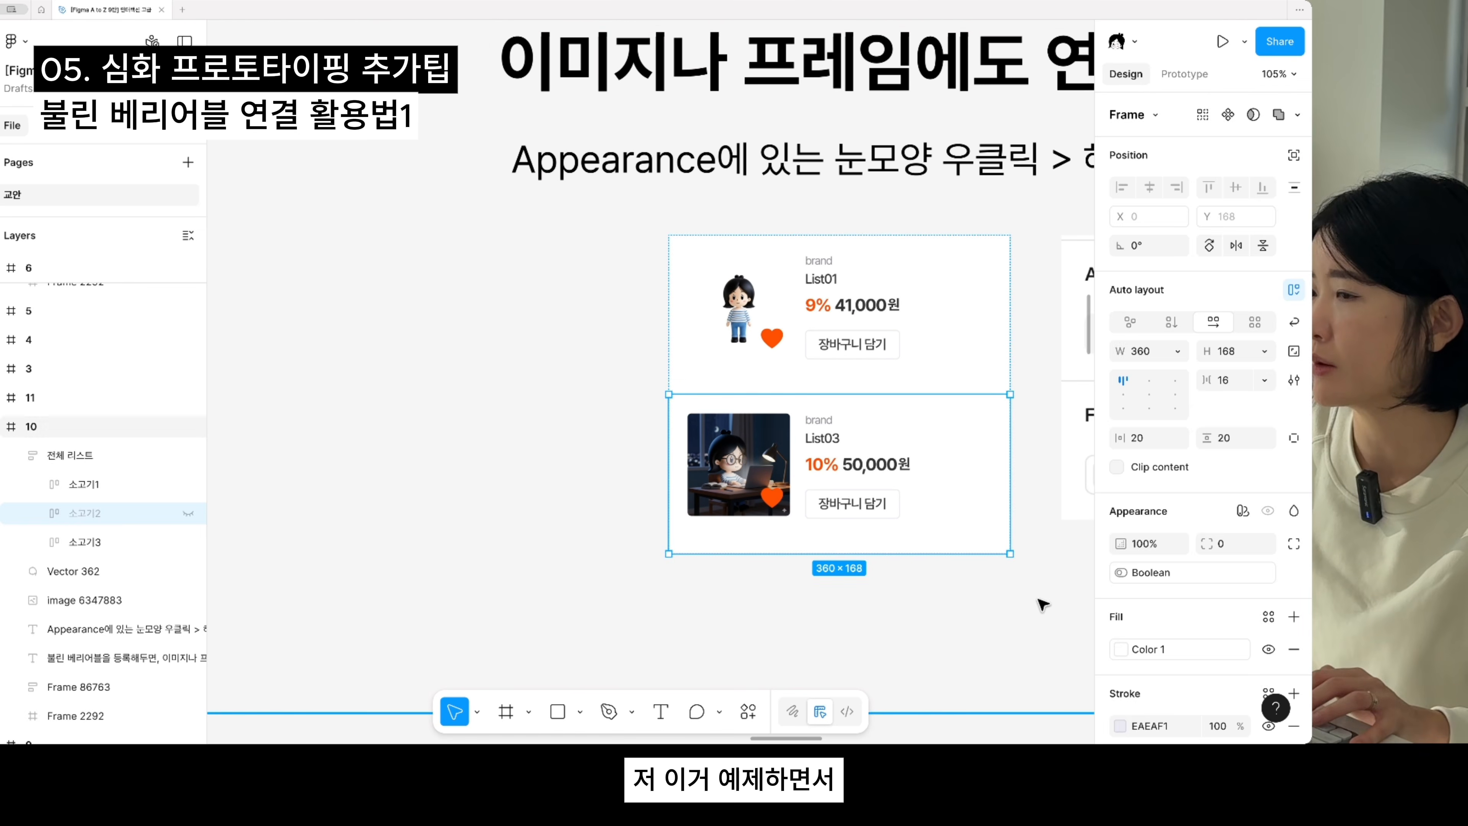
left_click_drag(1036, 607, 911, 607)
scroll(821, 579, "down", 5)
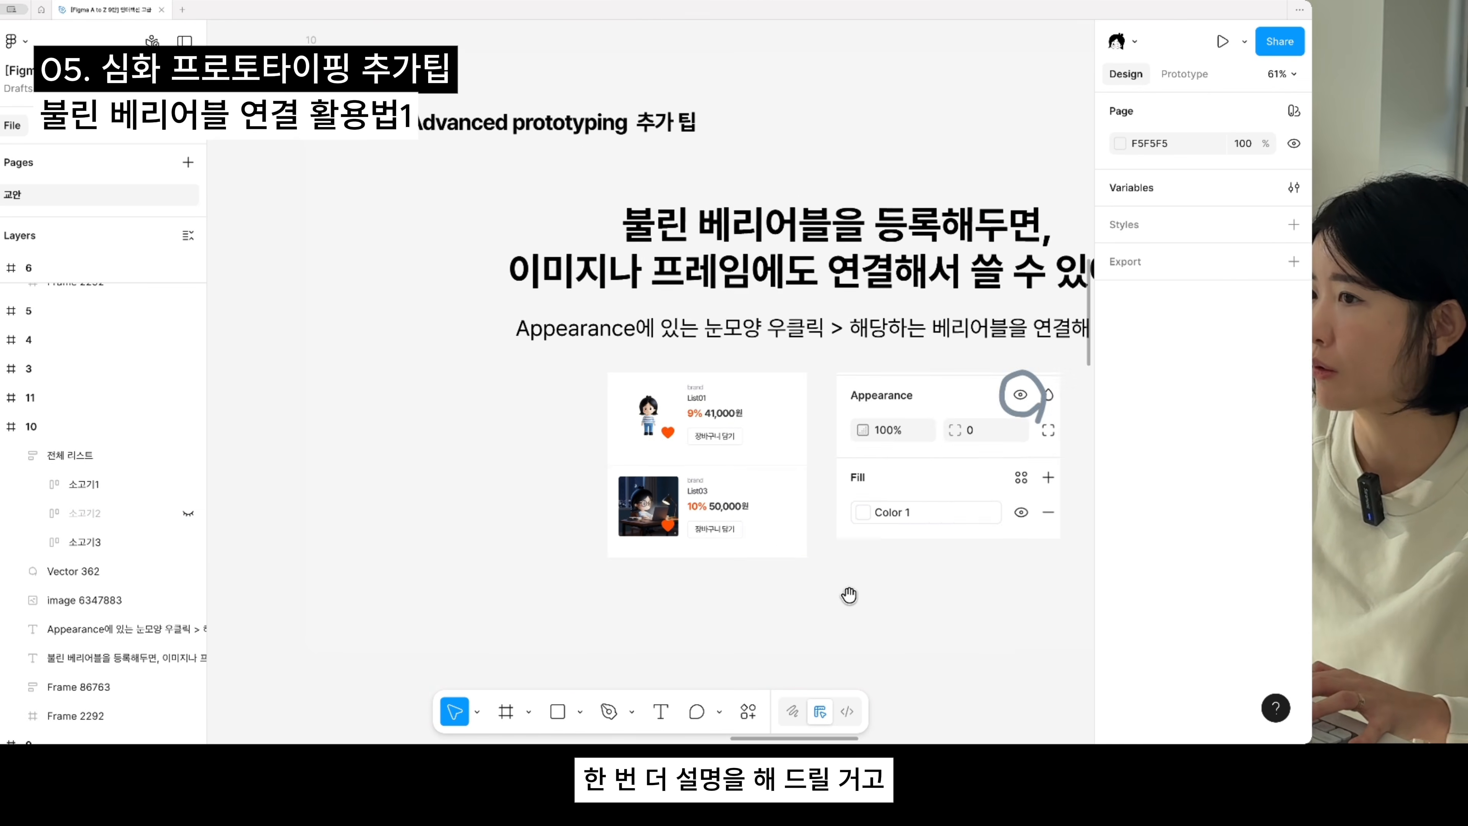
- Place a copy of the List03 row below slide 10, shift it slightly right, and delete it
double_click(639, 385)
double_click(639, 386)
left_click_drag(717, 507, 823, 449)
left_click(798, 468)
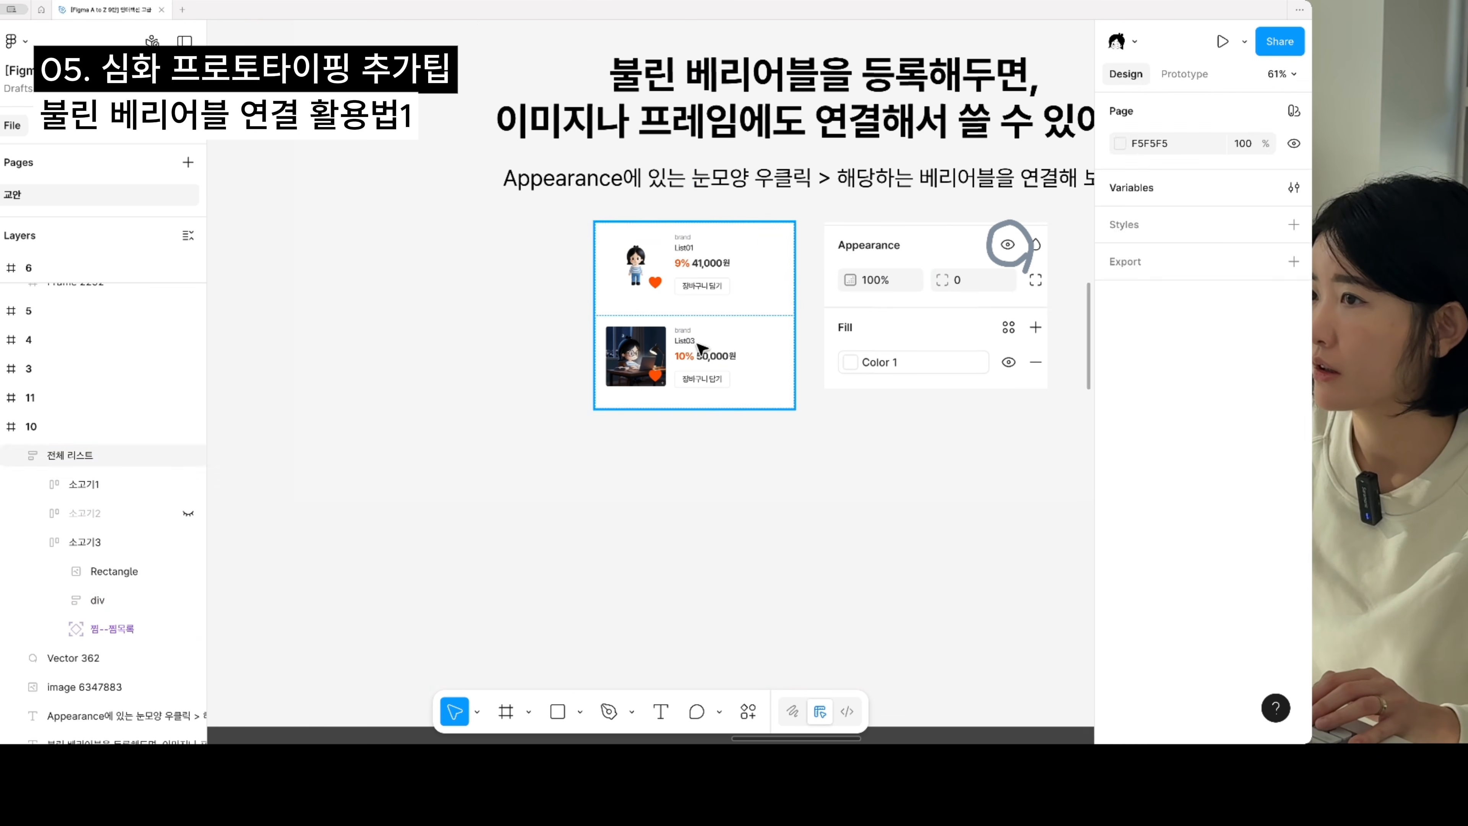
double_click(698, 349)
left_click_drag(769, 403, 868, 584)
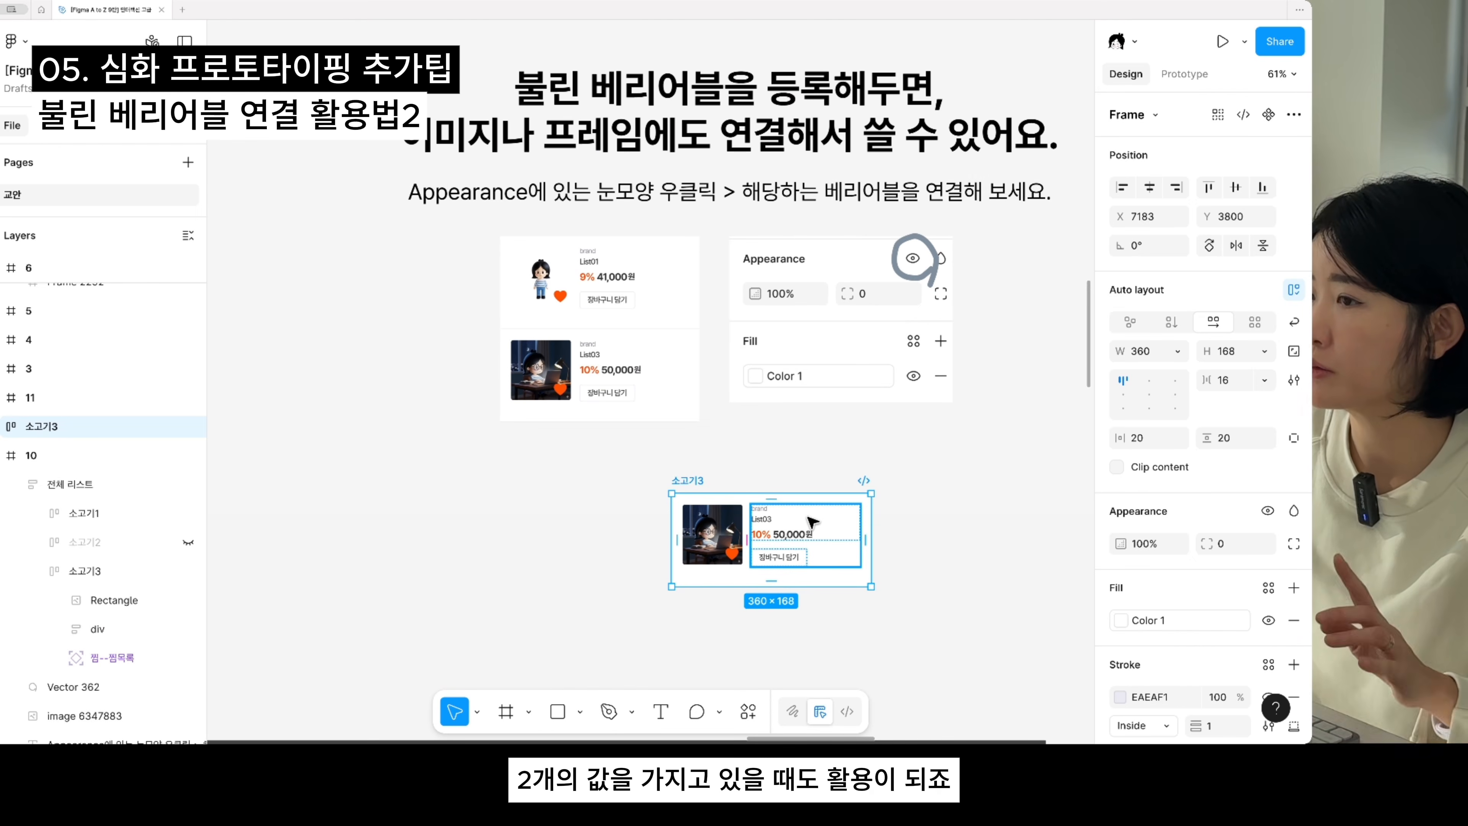
left_click_drag(731, 549, 775, 555)
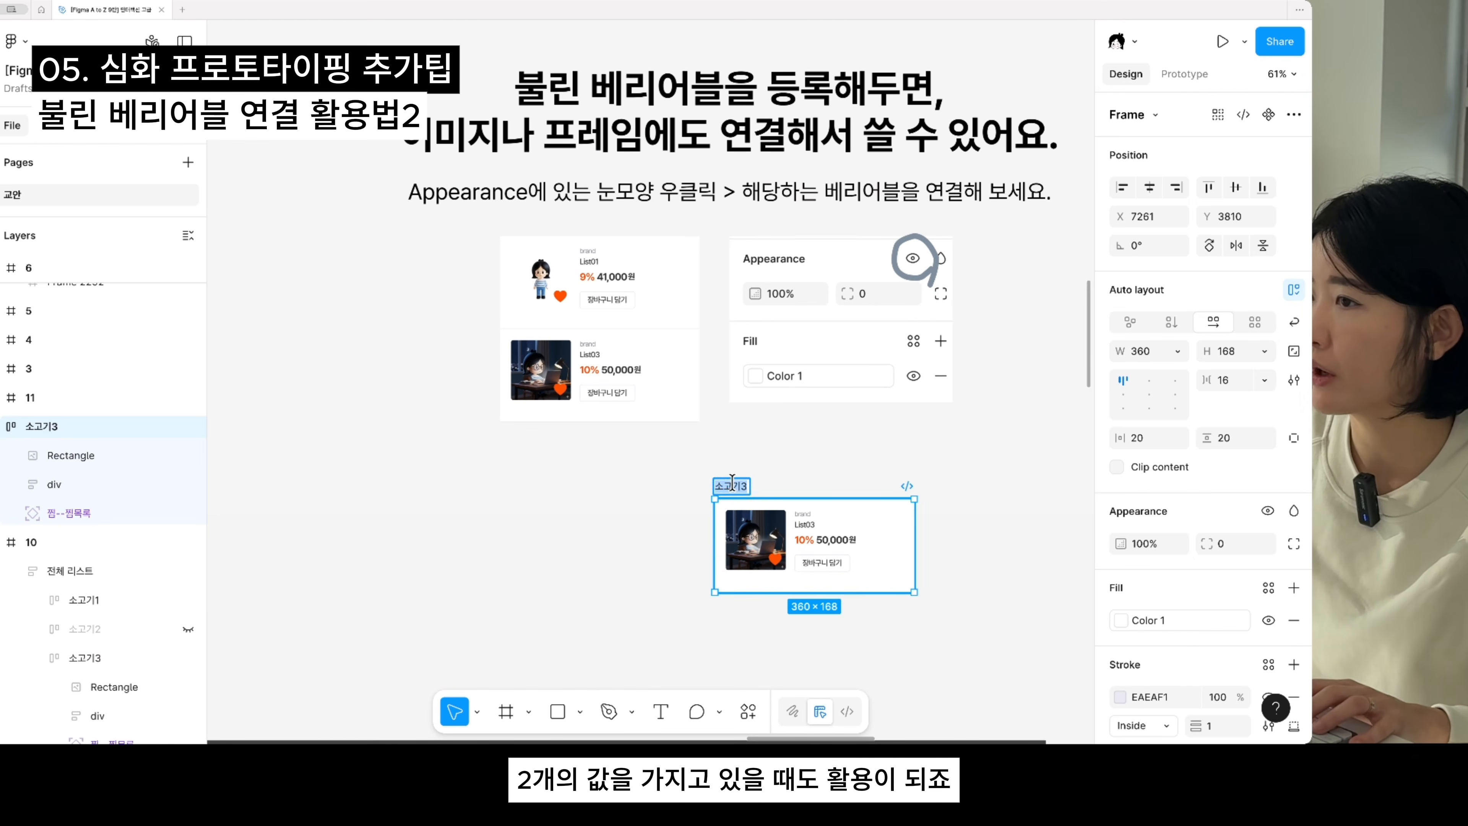
scroll(706, 513, "down", 5)
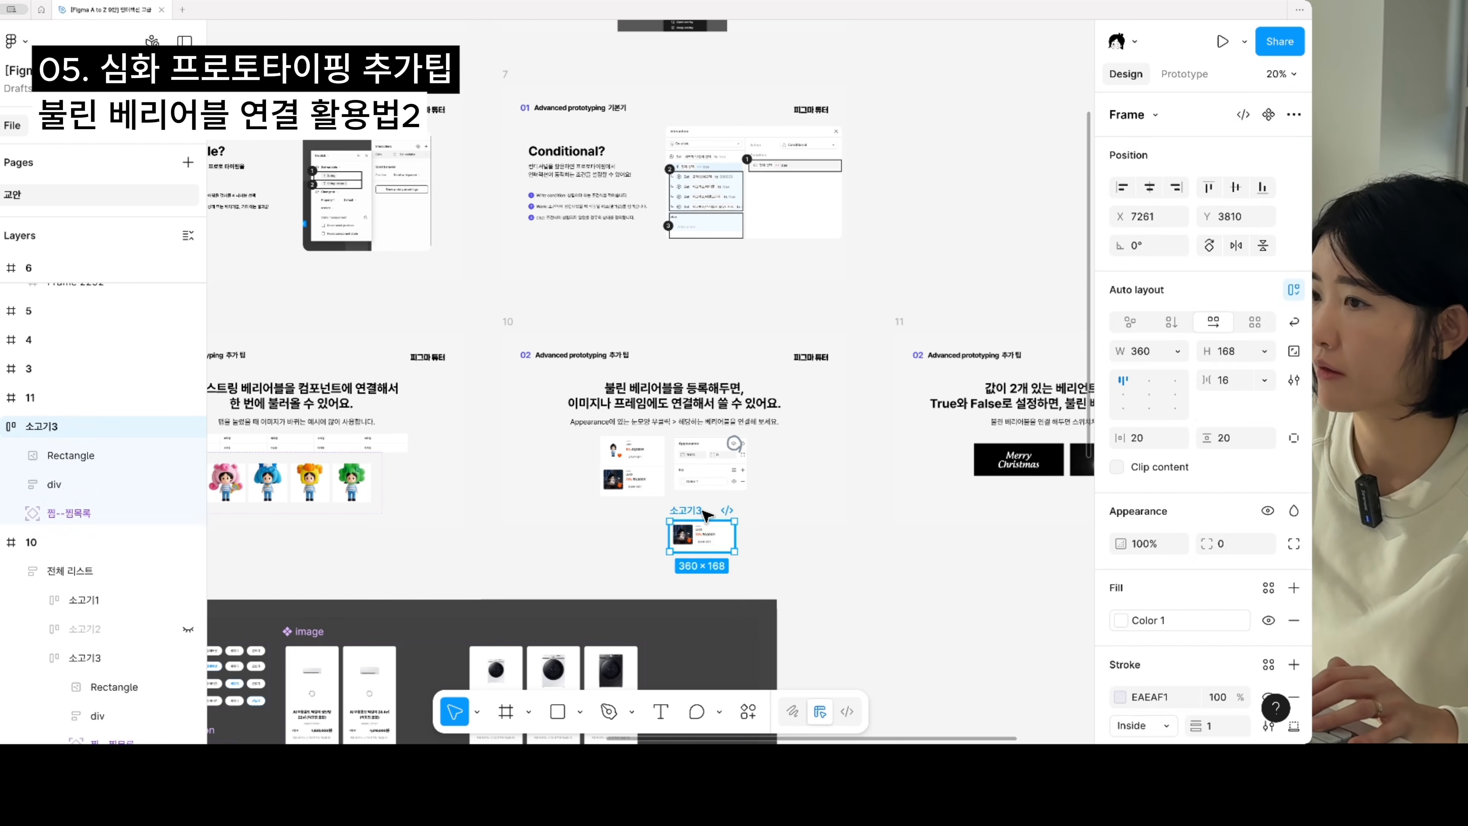
key("Delete")
- Duplicate both Merry Christmas frames of slide 11 into the empty area below the slide, and deselect the copies
left_click_drag(807, 515, 453, 472)
scroll(711, 421, "up", 3)
left_click_drag(628, 401, 575, 427)
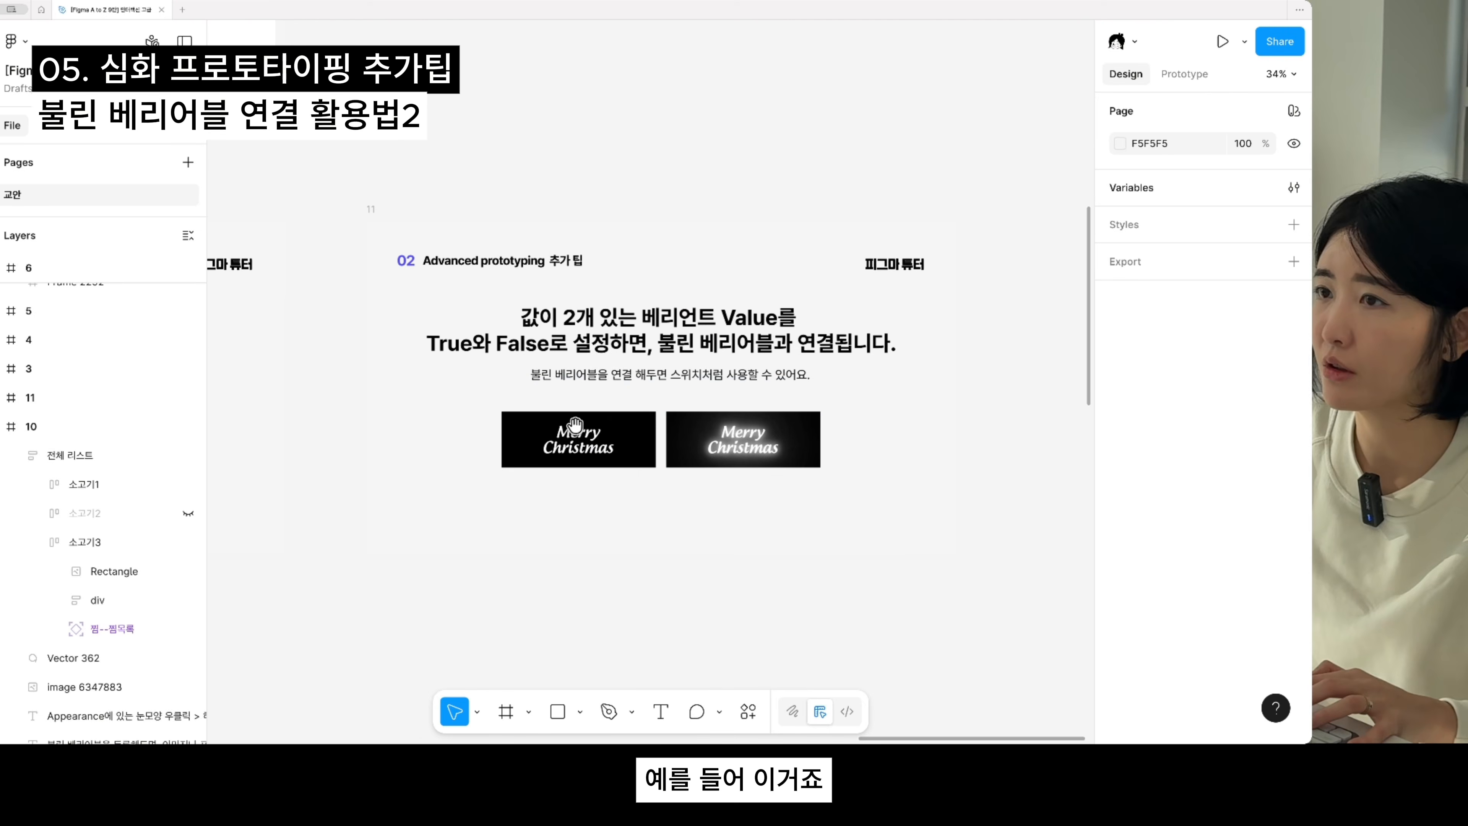
left_click(575, 426)
scroll(651, 341, "up", 2)
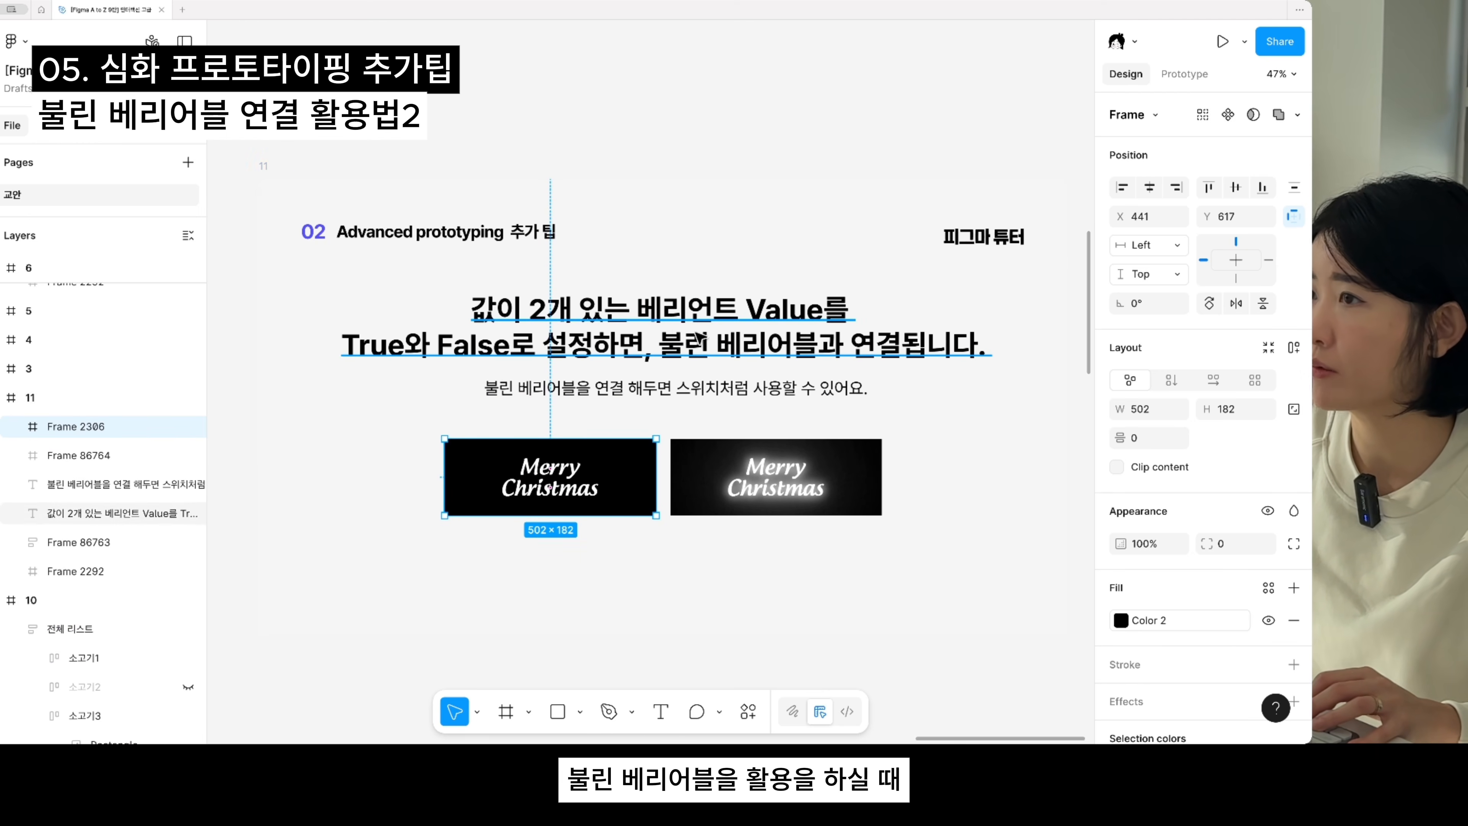
left_click_drag(634, 512, 714, 454)
left_click(844, 424, "shift")
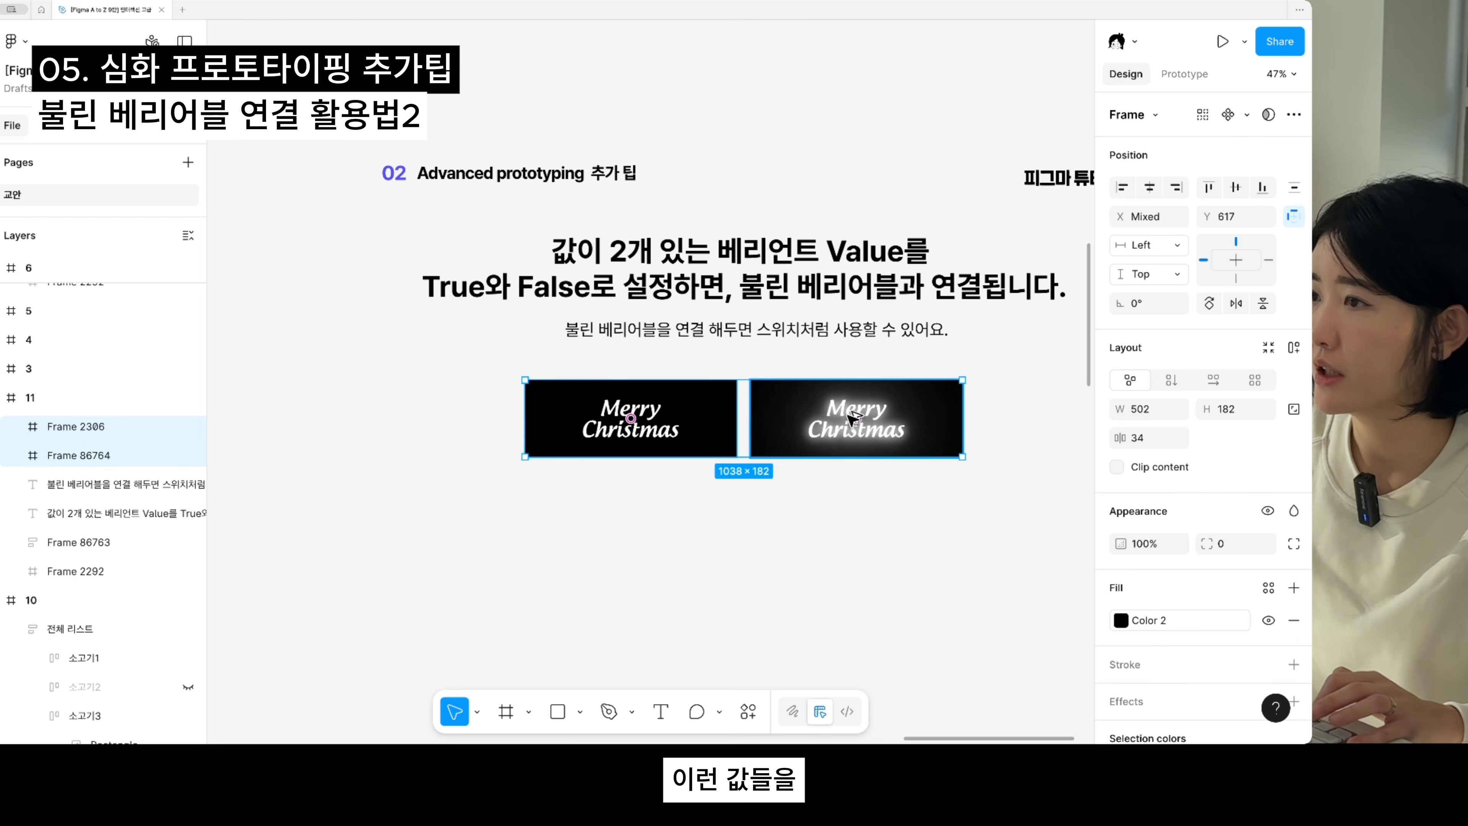
left_click_drag(836, 411, 837, 647)
scroll(836, 647, "down", 5)
left_click(633, 328)
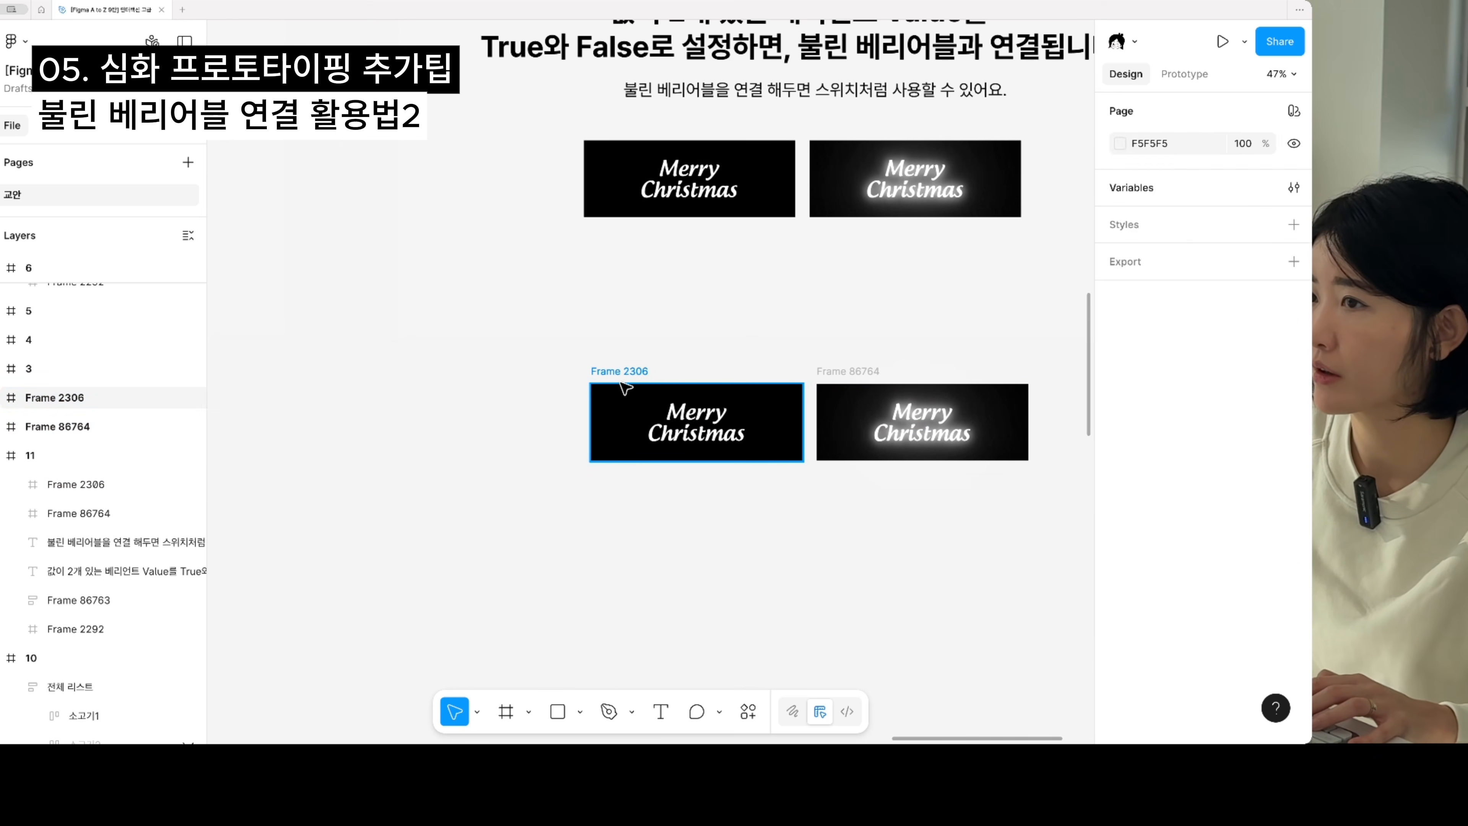
- Rename the plain Merry Christmas copy as true and the glowing copy as false
double_click(624, 371)
type("true")
key("Return")
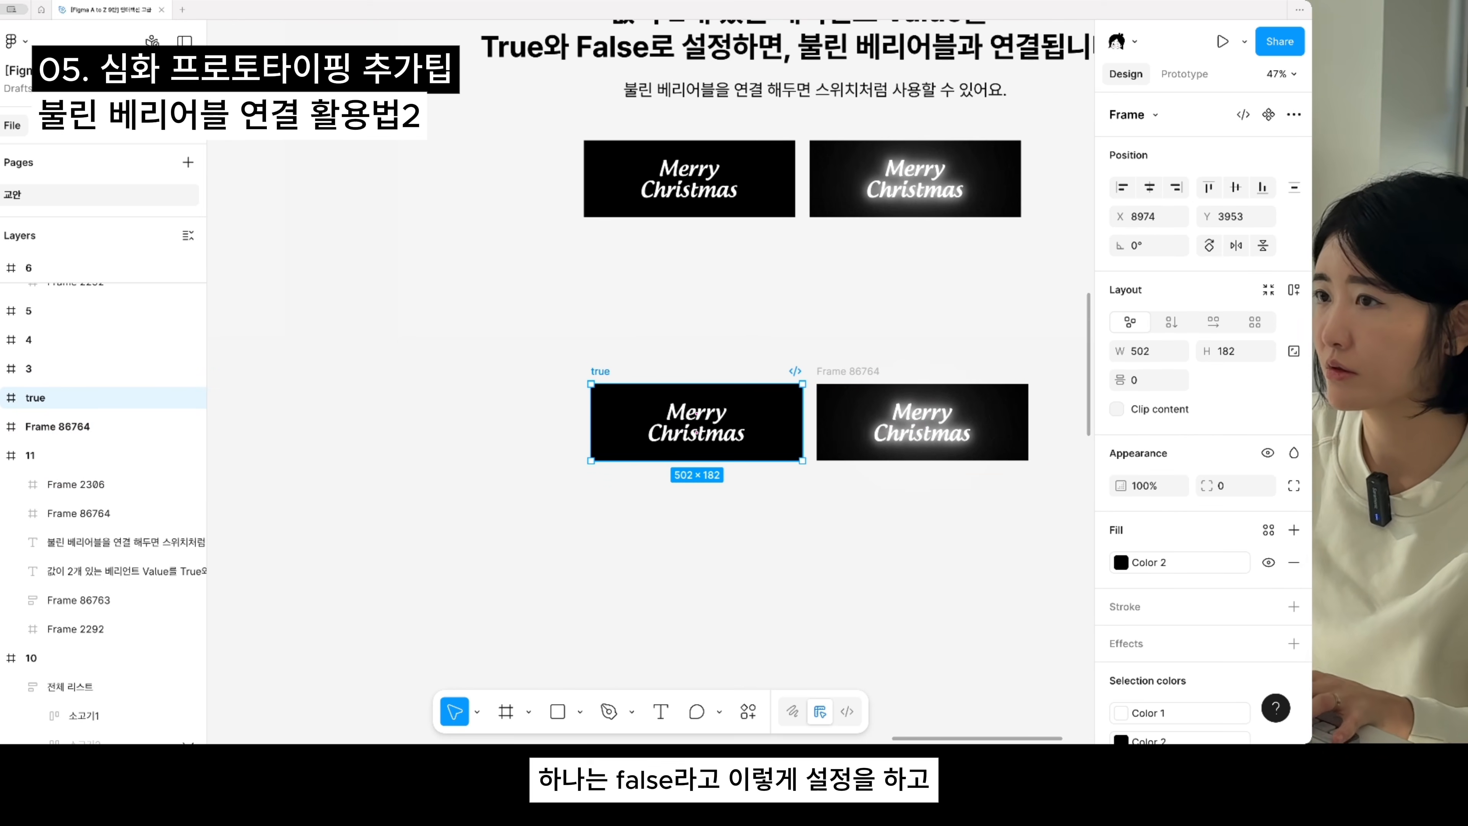
double_click(866, 371)
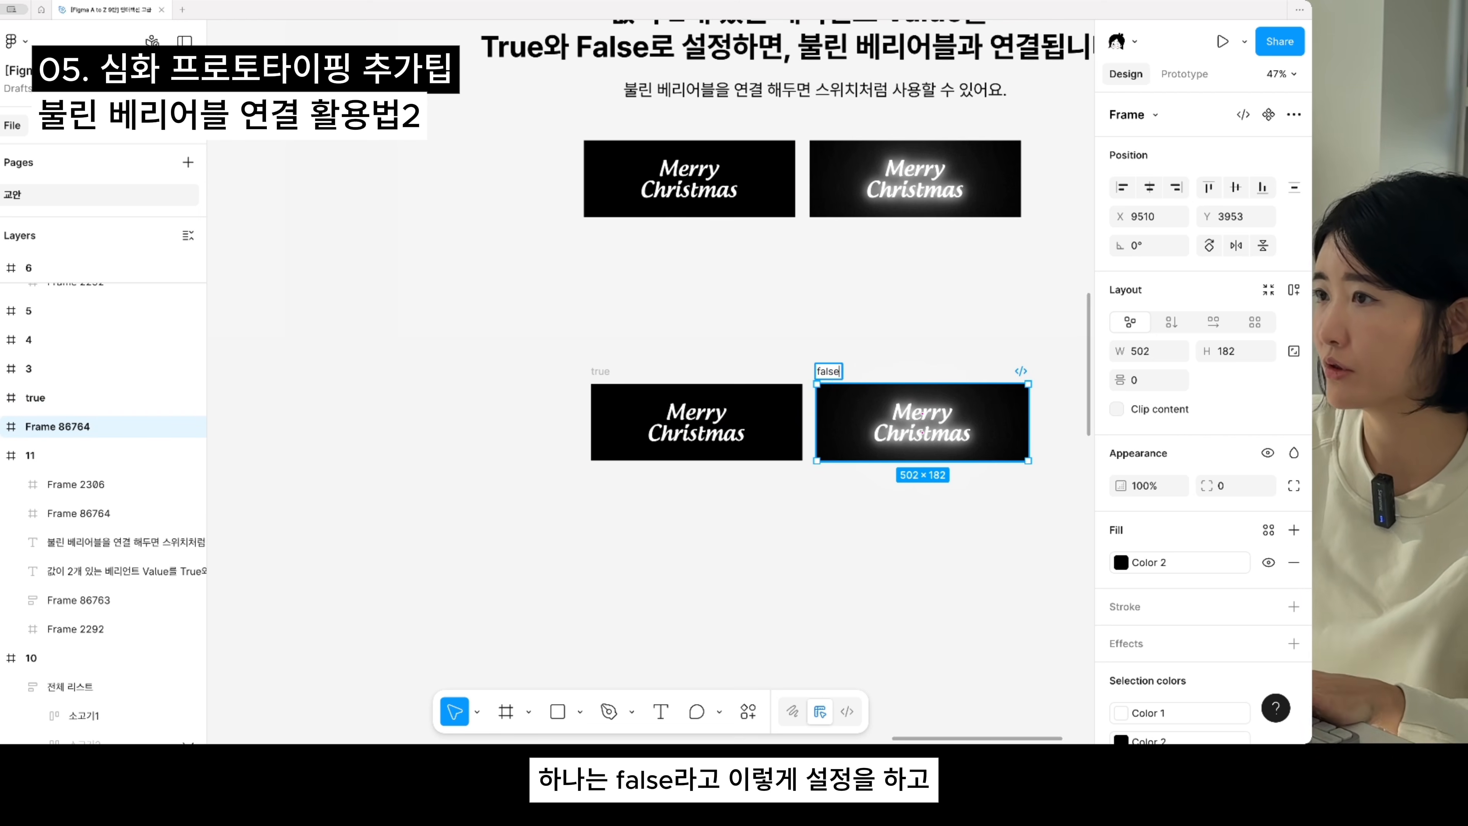
- Combine the true and false frames into a component set
left_click_drag(933, 500, 1106, 515)
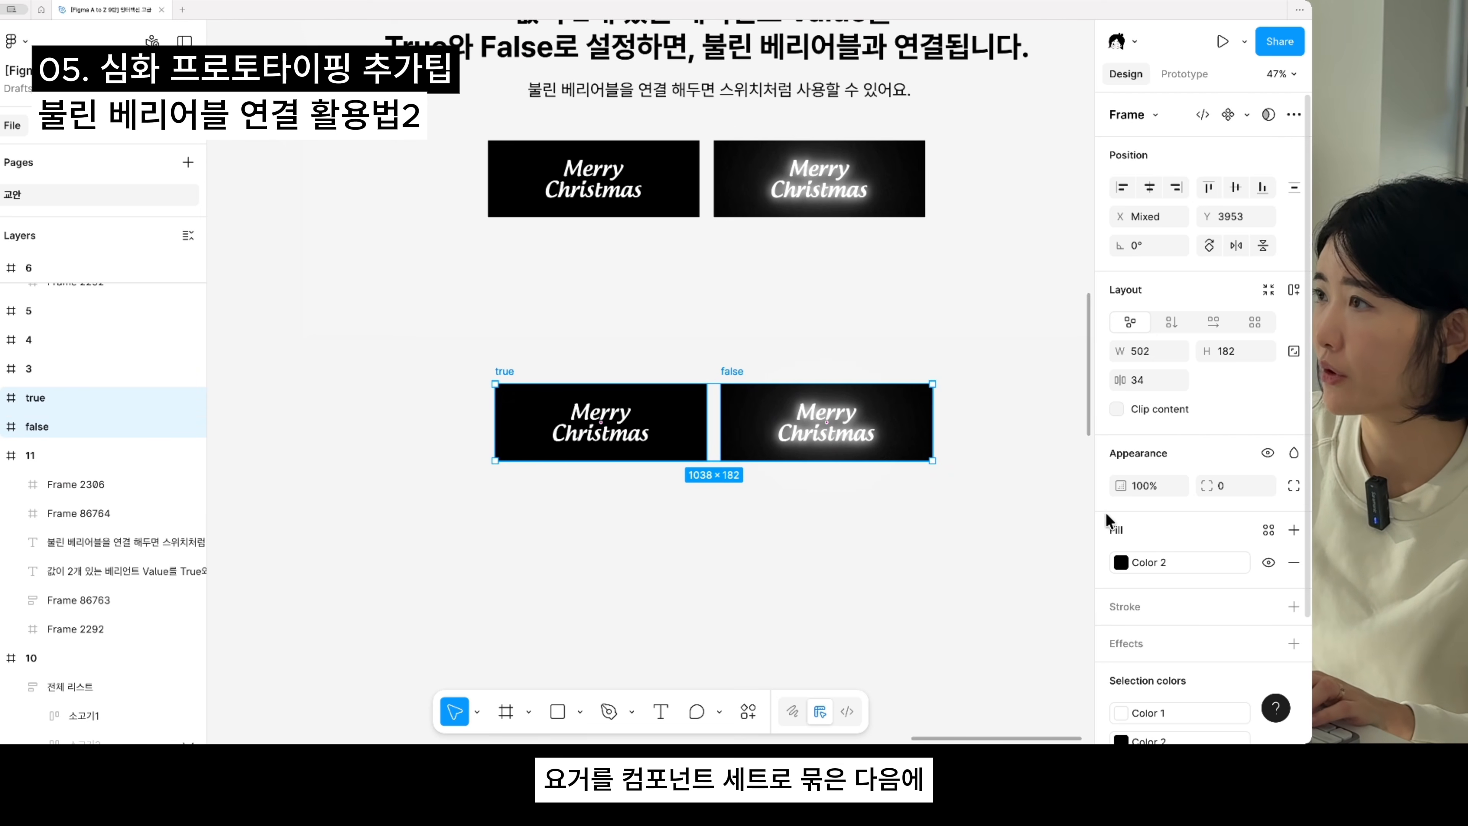
left_click(1247, 114)
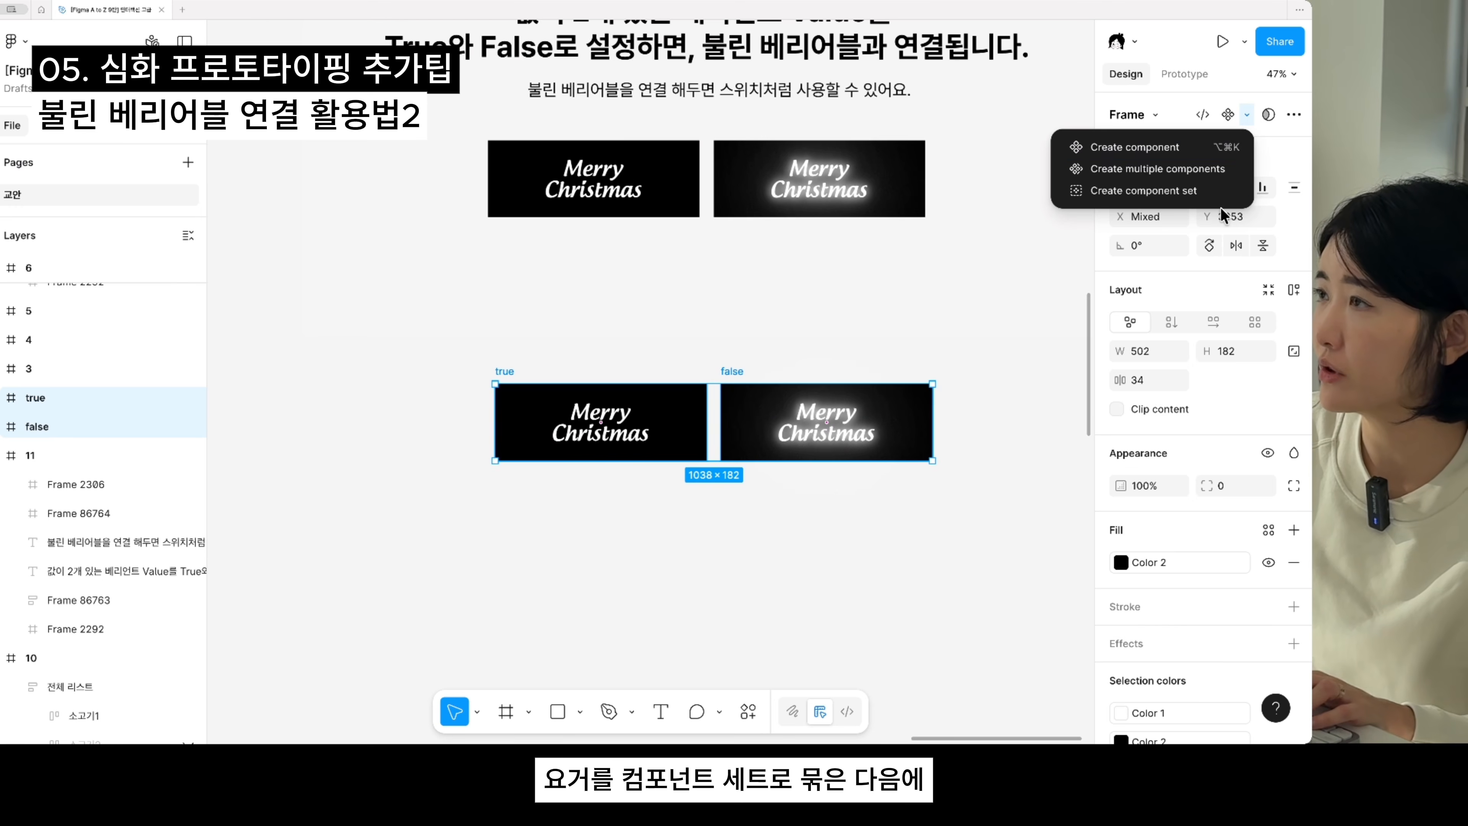
left_click(1151, 190)
- Place an instance of the true variant below the component set and link its Property 1 to the Boolean variable
scroll(743, 371, "down", 2)
scroll(742, 371, "left", 3)
left_click(742, 370)
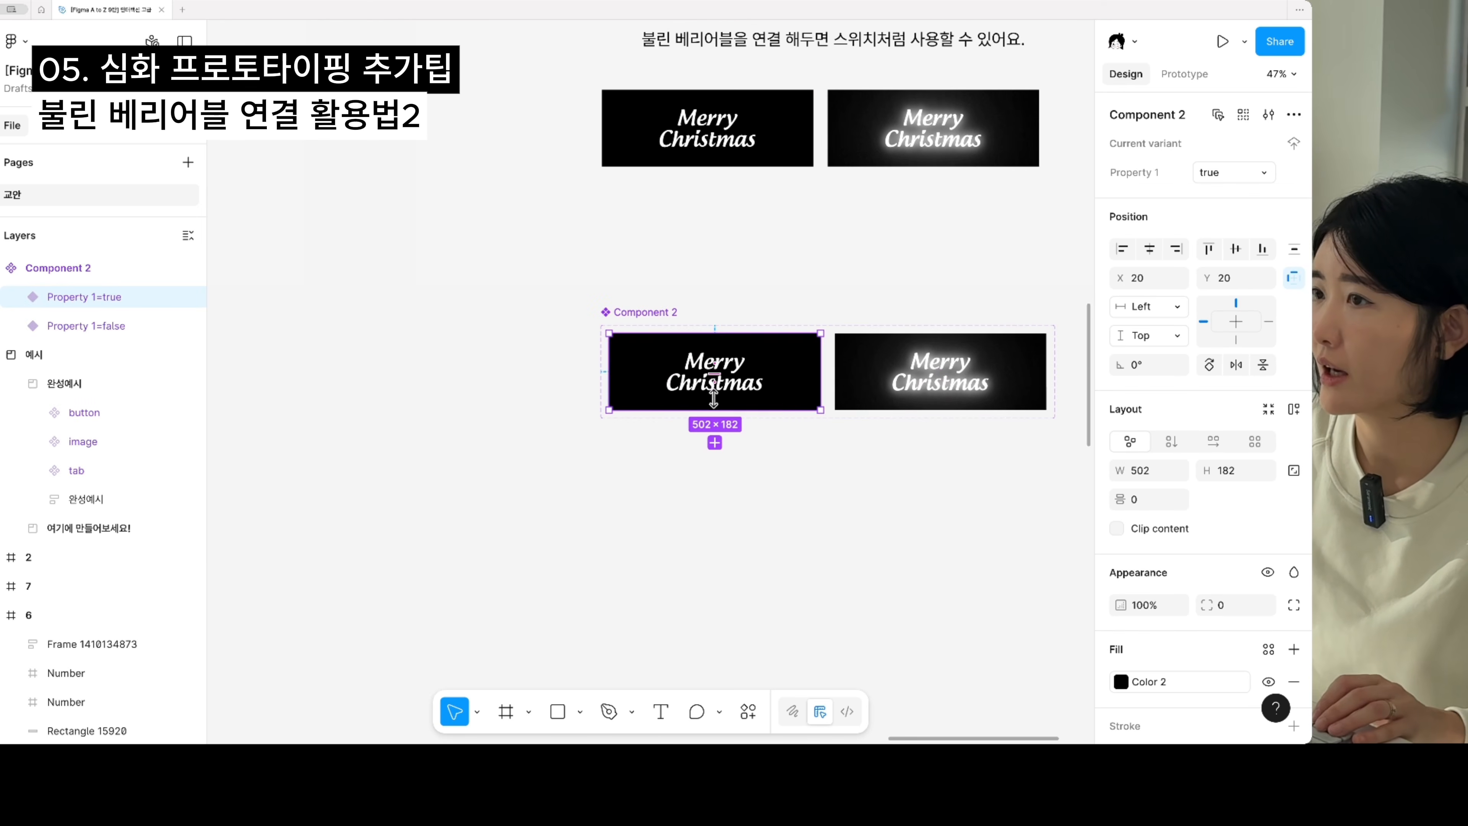
left_click_drag(742, 370, 865, 548)
scroll(878, 426, "up", 5)
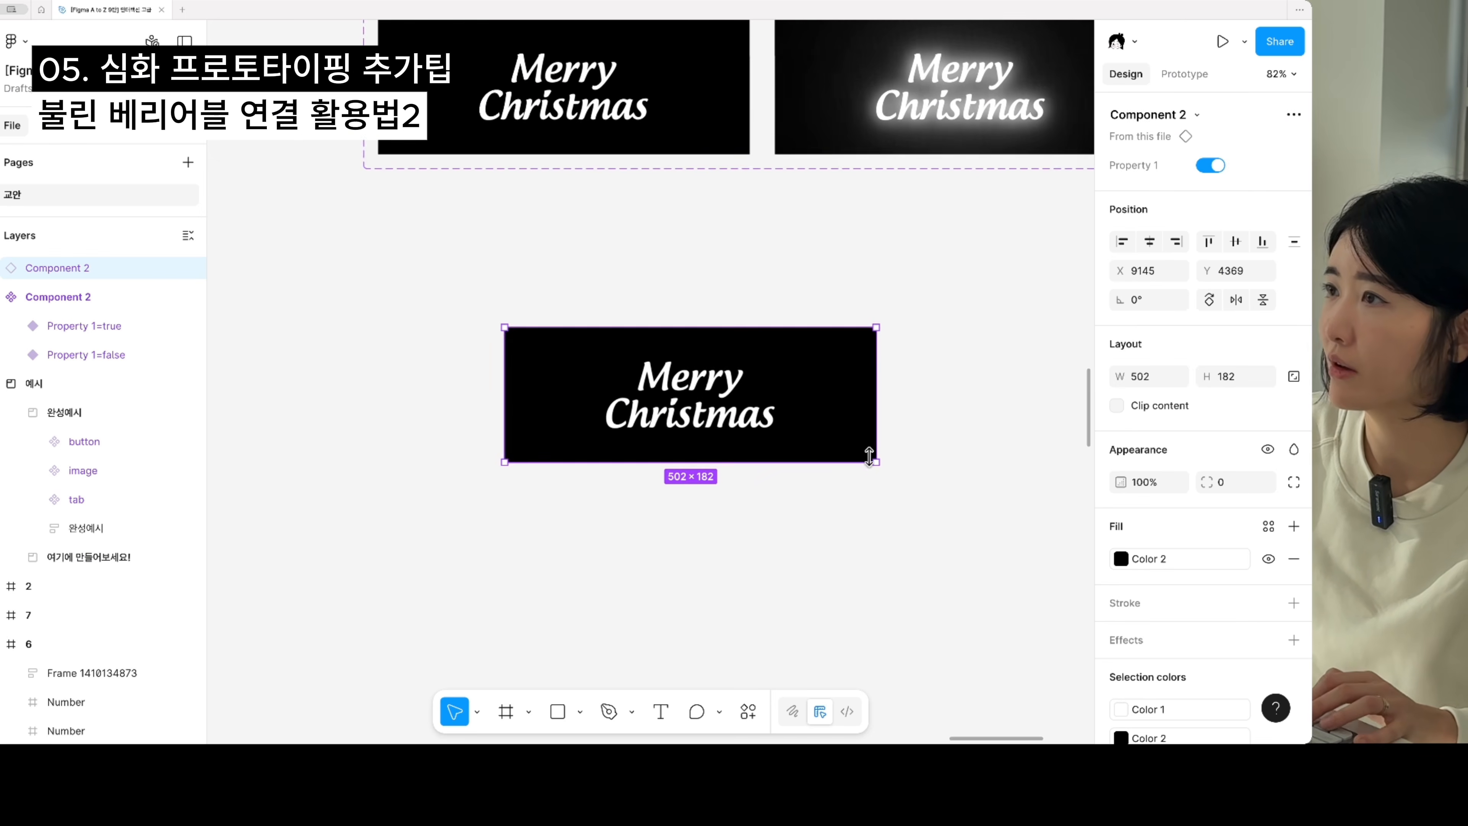
scroll(764, 481, "up", 1)
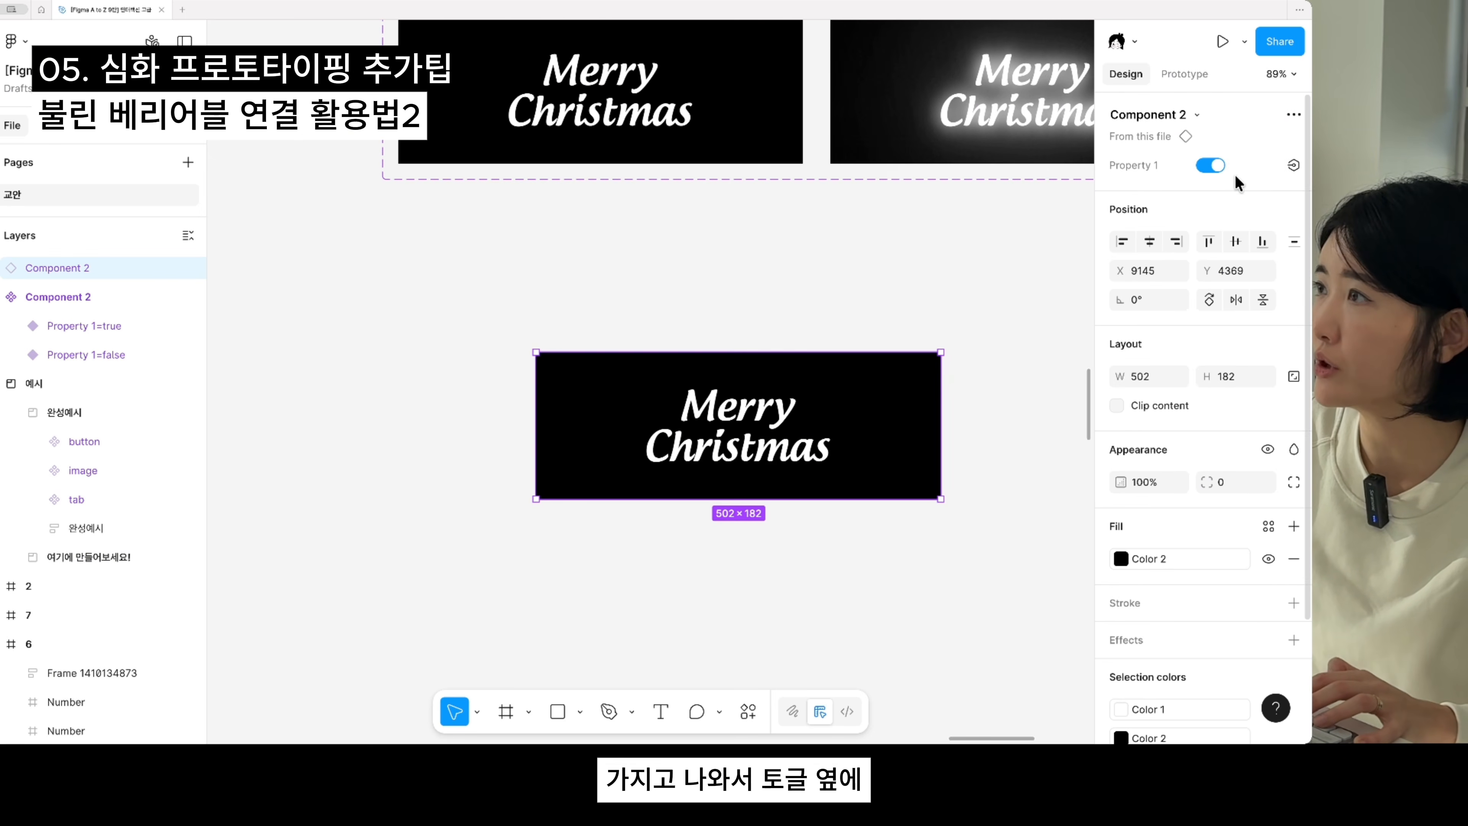
left_click(1294, 165)
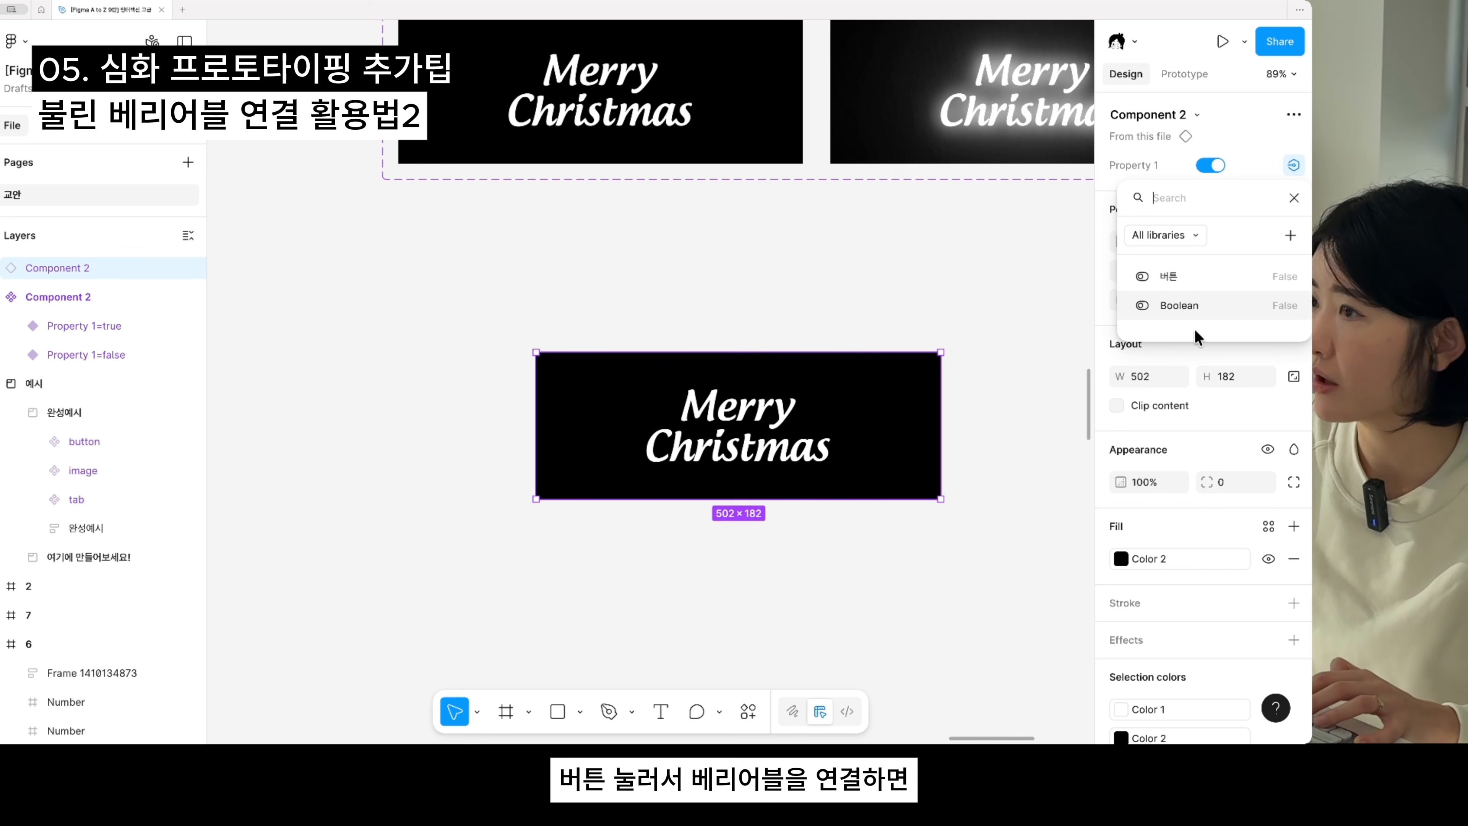
left_click(1185, 306)
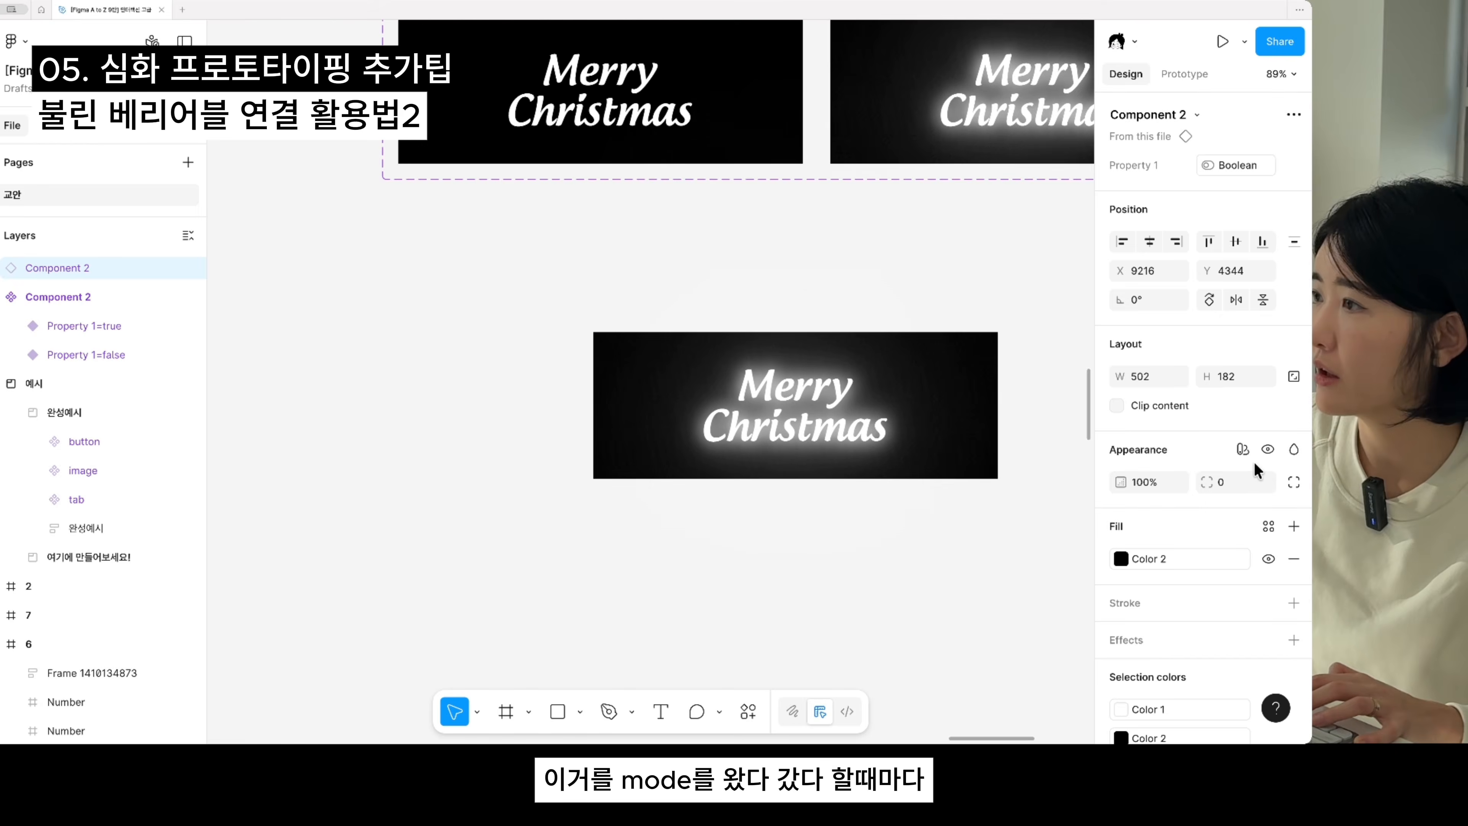
- Apply the 에어컨 mode of the 계산기 variable collection to the Merry Christmas instance
left_click(1243, 450)
mouse_move(1169, 510)
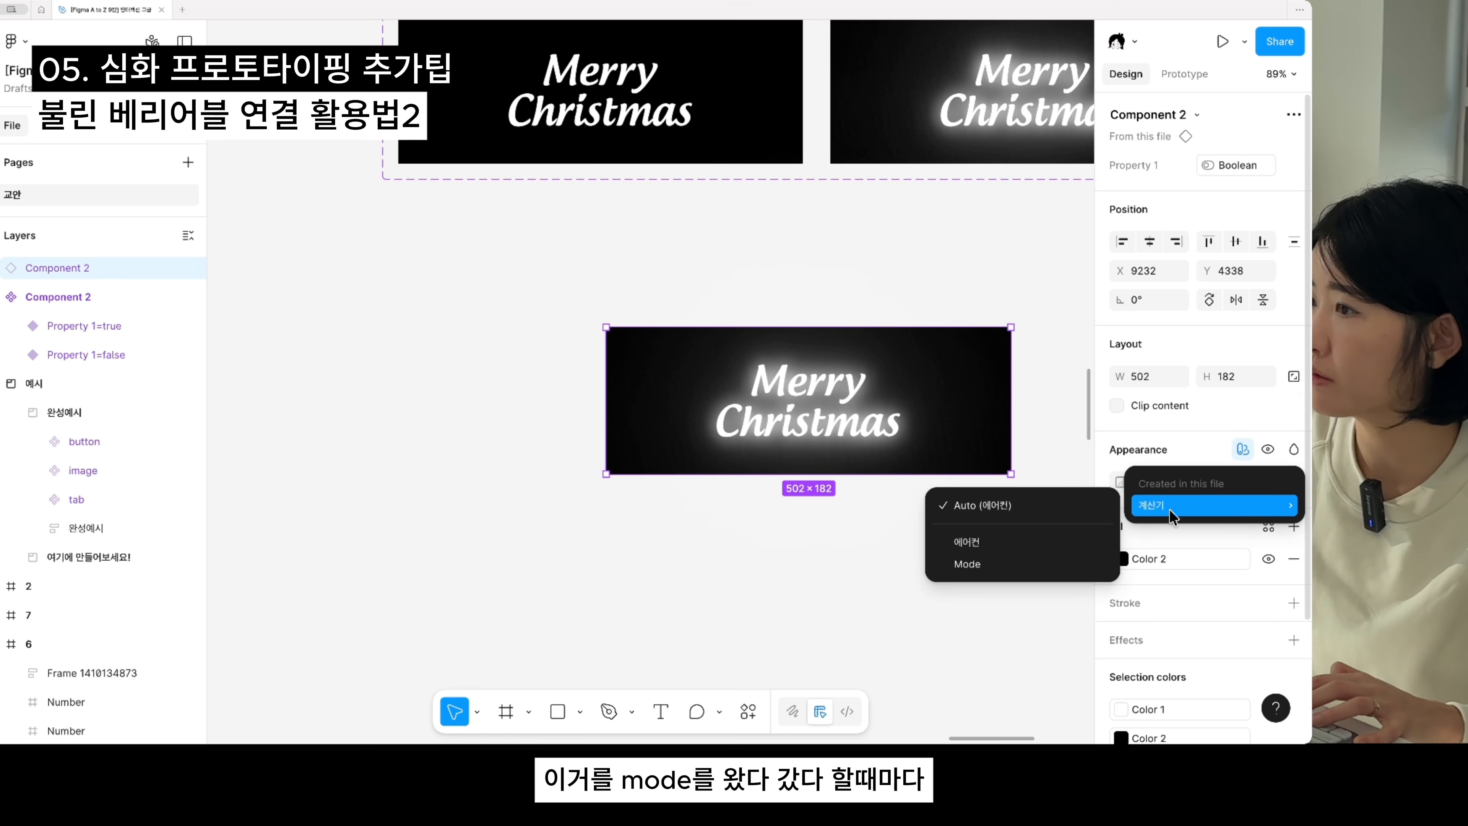
left_click(998, 544)
- Toggle the instance's 계산기 mode between Mode and 에어컨 to compare its variants, leave it on 에어컨, and deselect it
left_click(1211, 511)
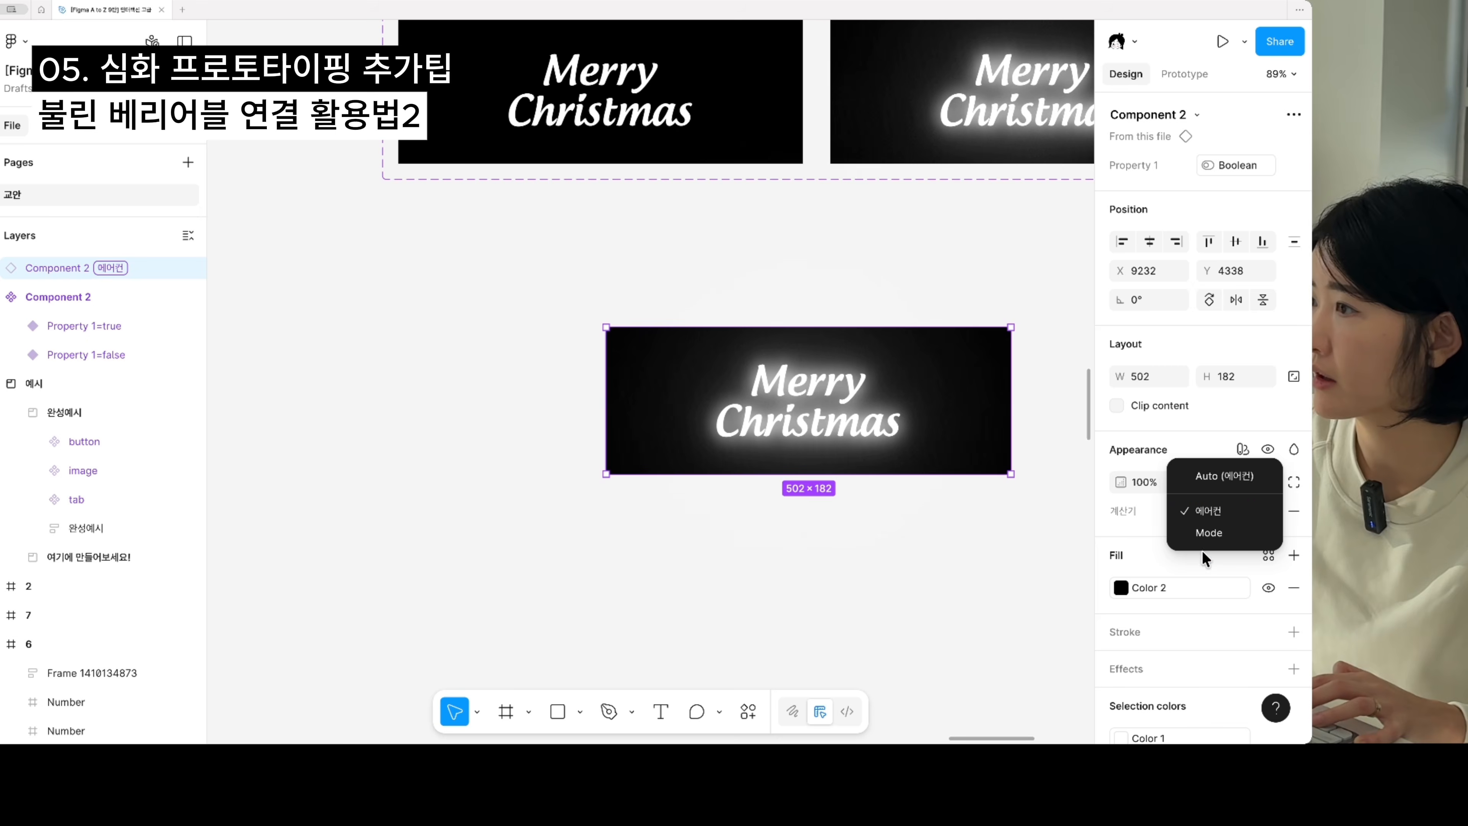
left_click(1207, 527)
left_click(1217, 518)
left_click(1217, 488)
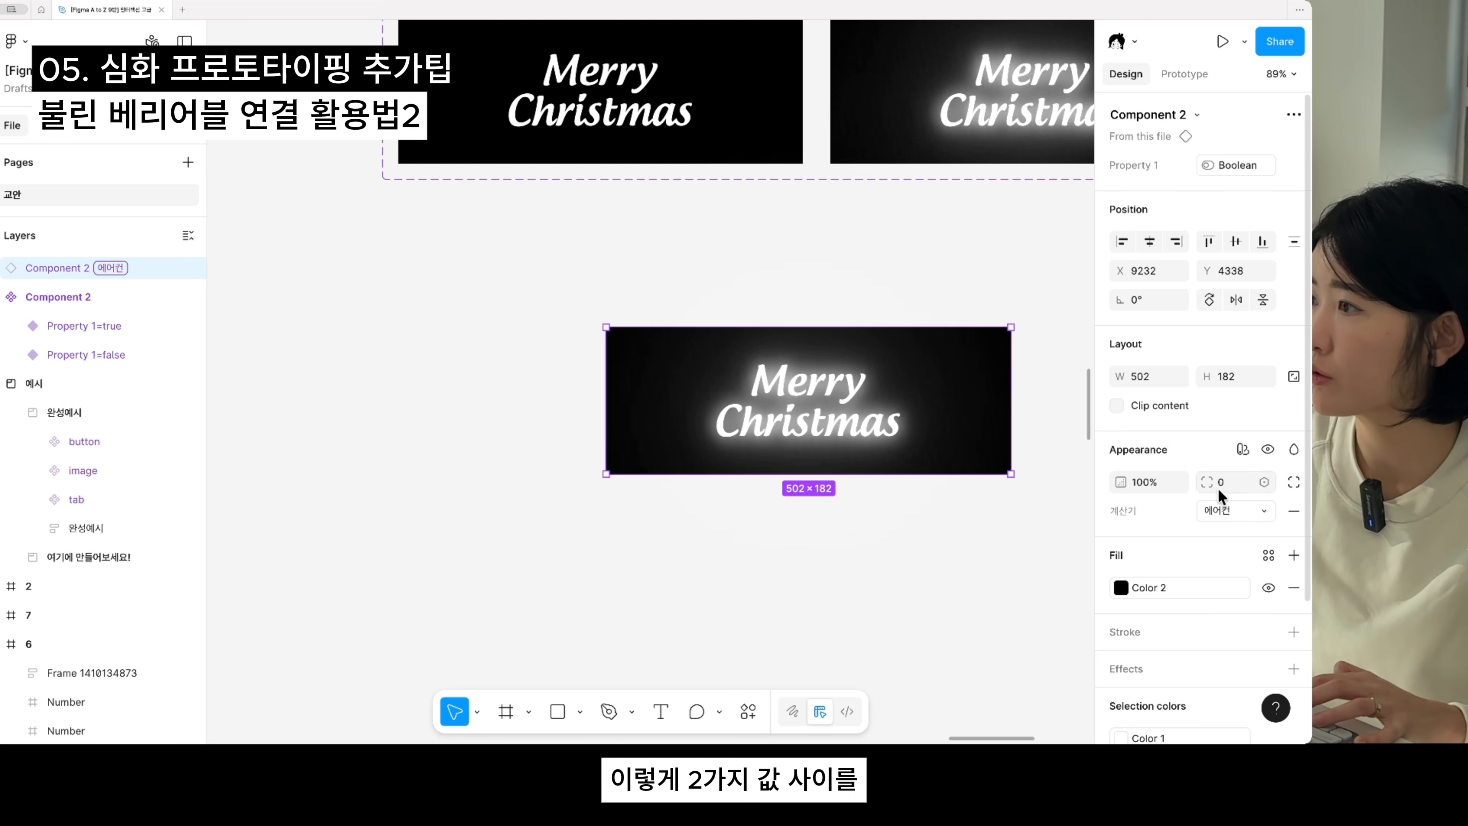
left_click(1218, 504)
left_click(1223, 527)
left_click(1224, 514)
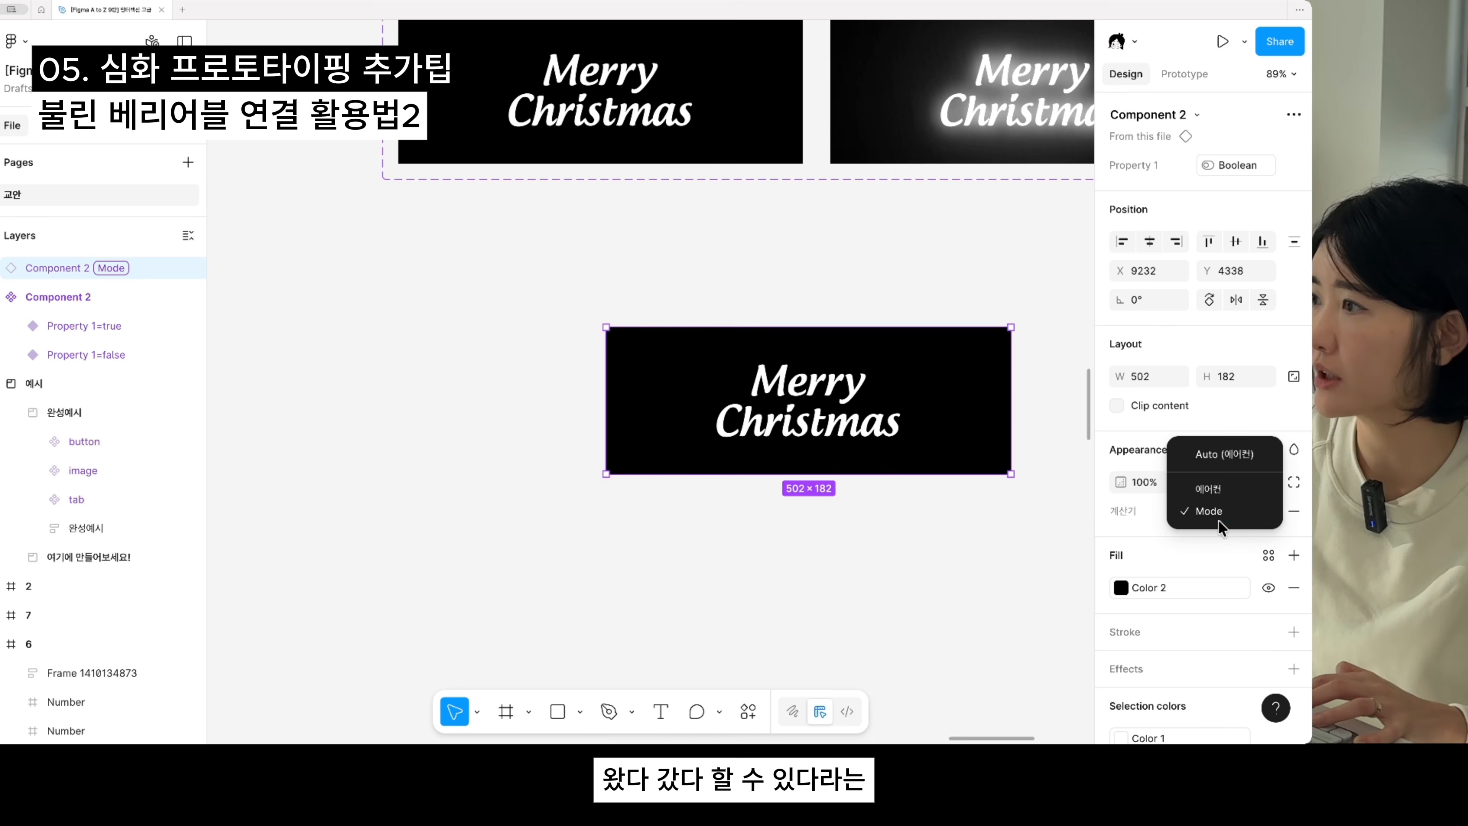
left_click(1217, 488)
left_click(1222, 513)
left_click(1221, 528)
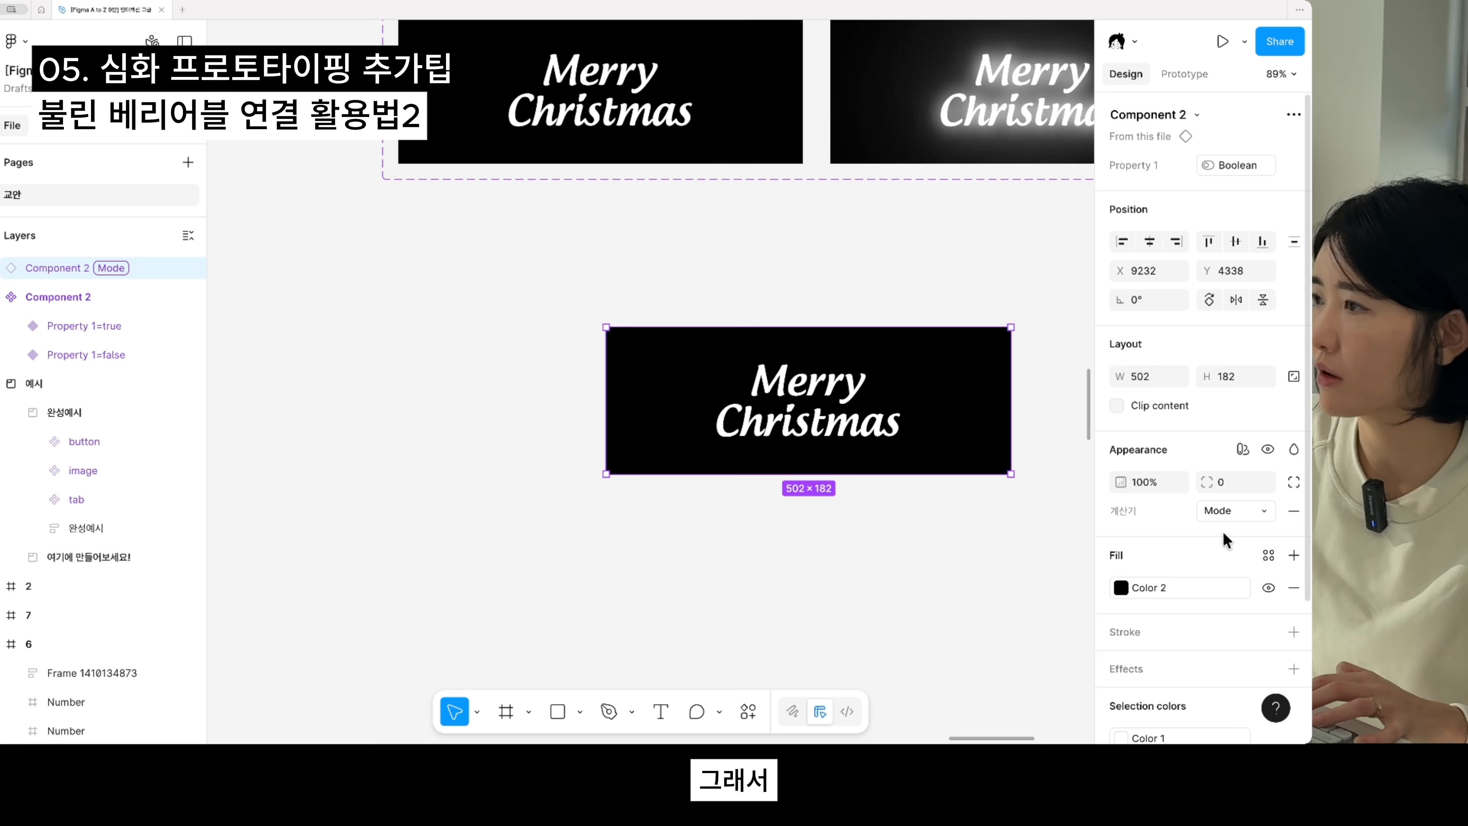
left_click(1235, 513)
left_click(1229, 489)
scroll(801, 523, "down", 5)
left_click(808, 535)
- Review slides 10 and 11 on linking boolean variables to image or frame visibility and to true/false variants
scroll(815, 535, "down", 3)
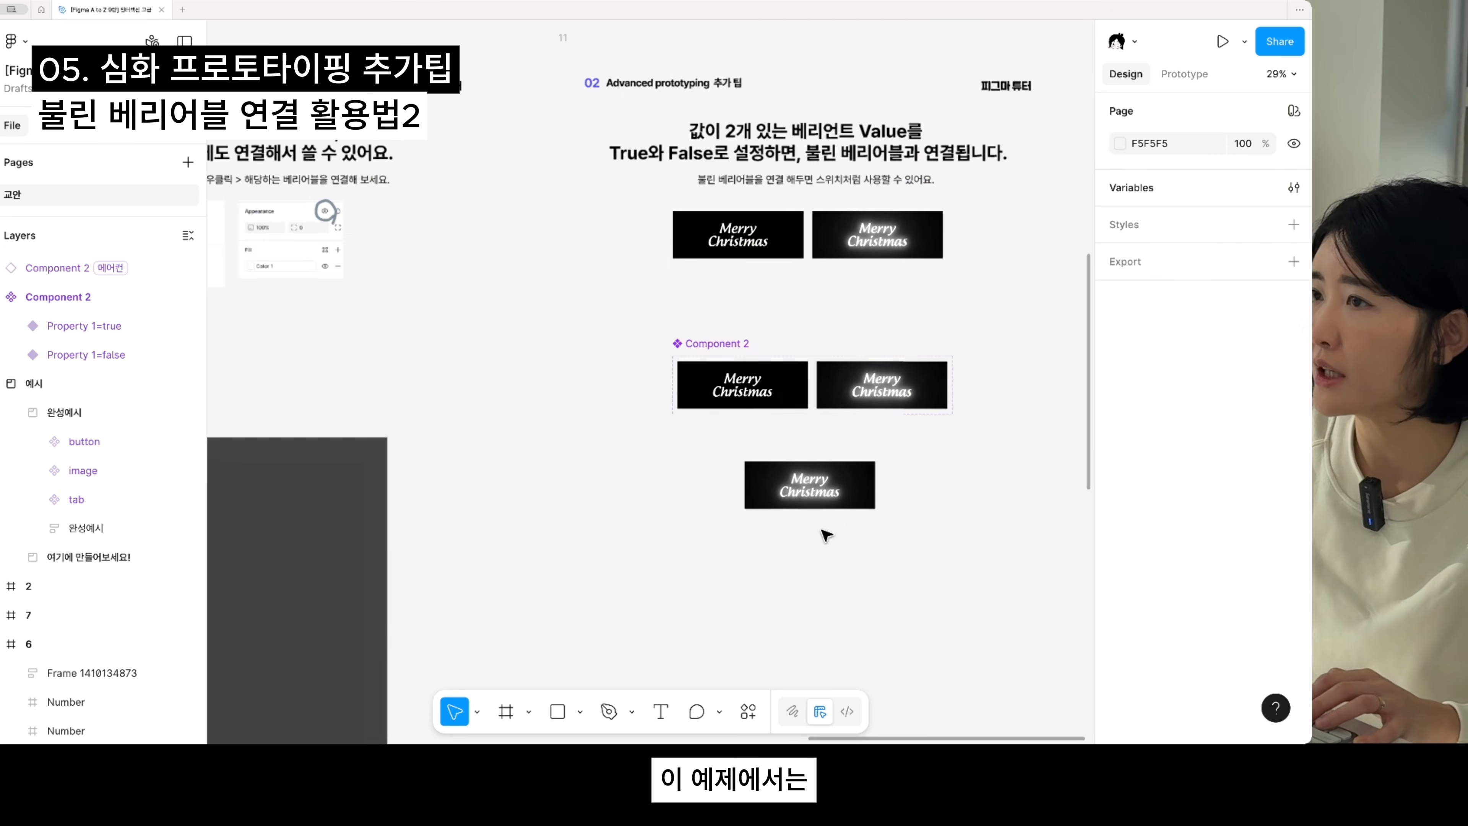
left_click_drag(727, 531, 930, 549)
scroll(919, 540, "down", 2)
left_click_drag(682, 473, 810, 580)
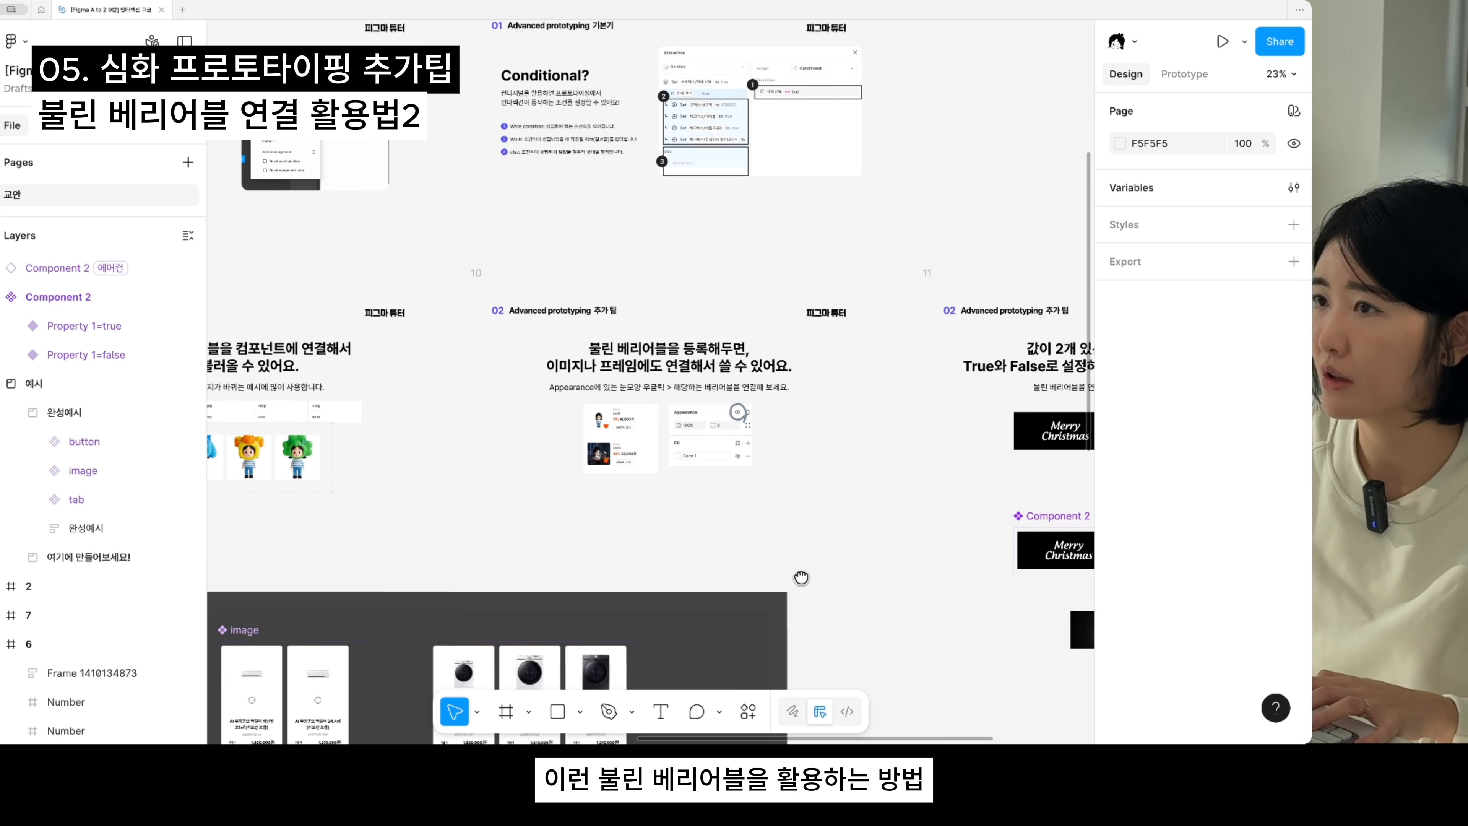
left_click_drag(852, 322, 673, 369)
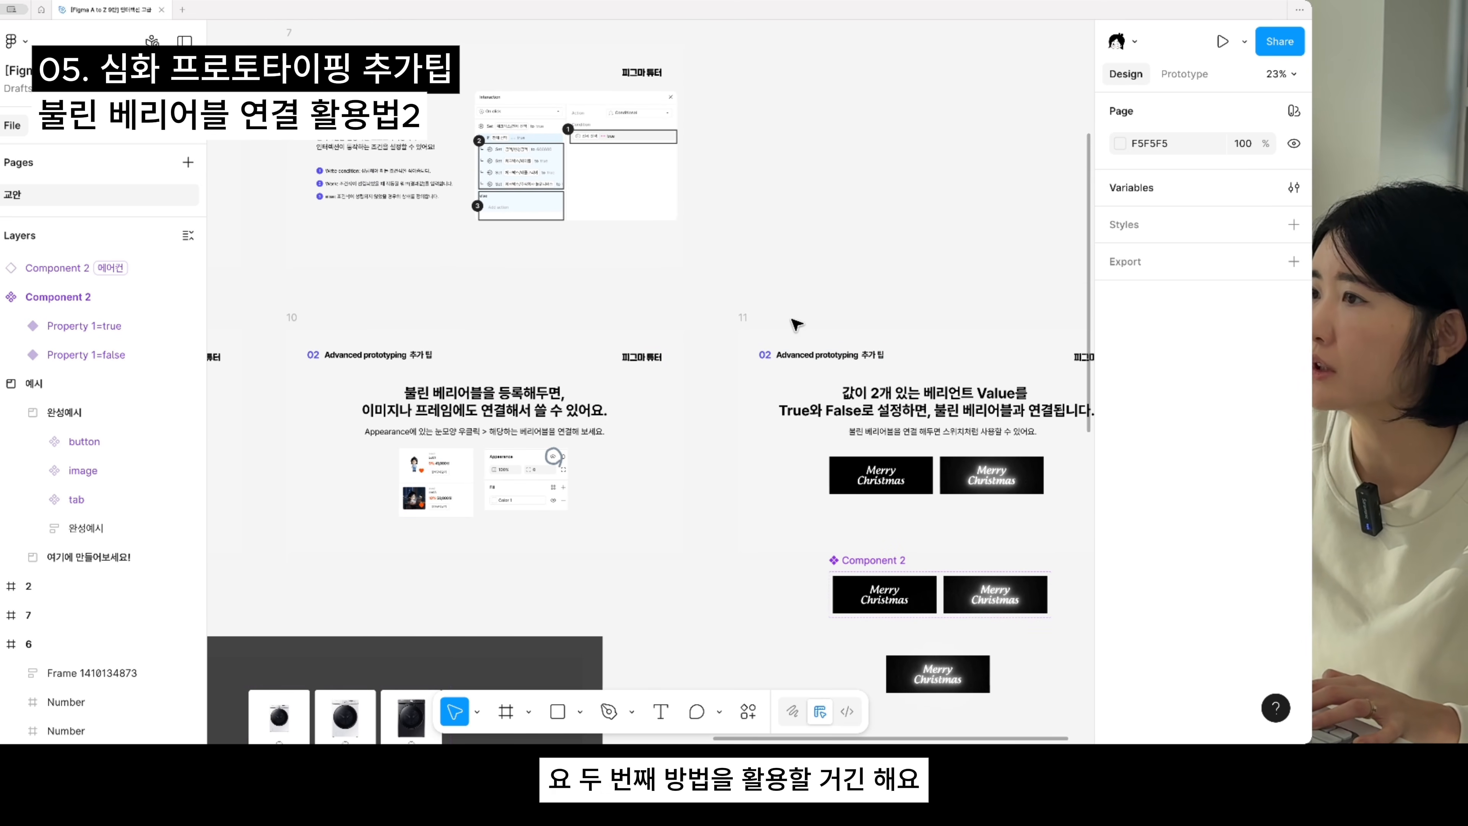
scroll(576, 440, "up", 3)
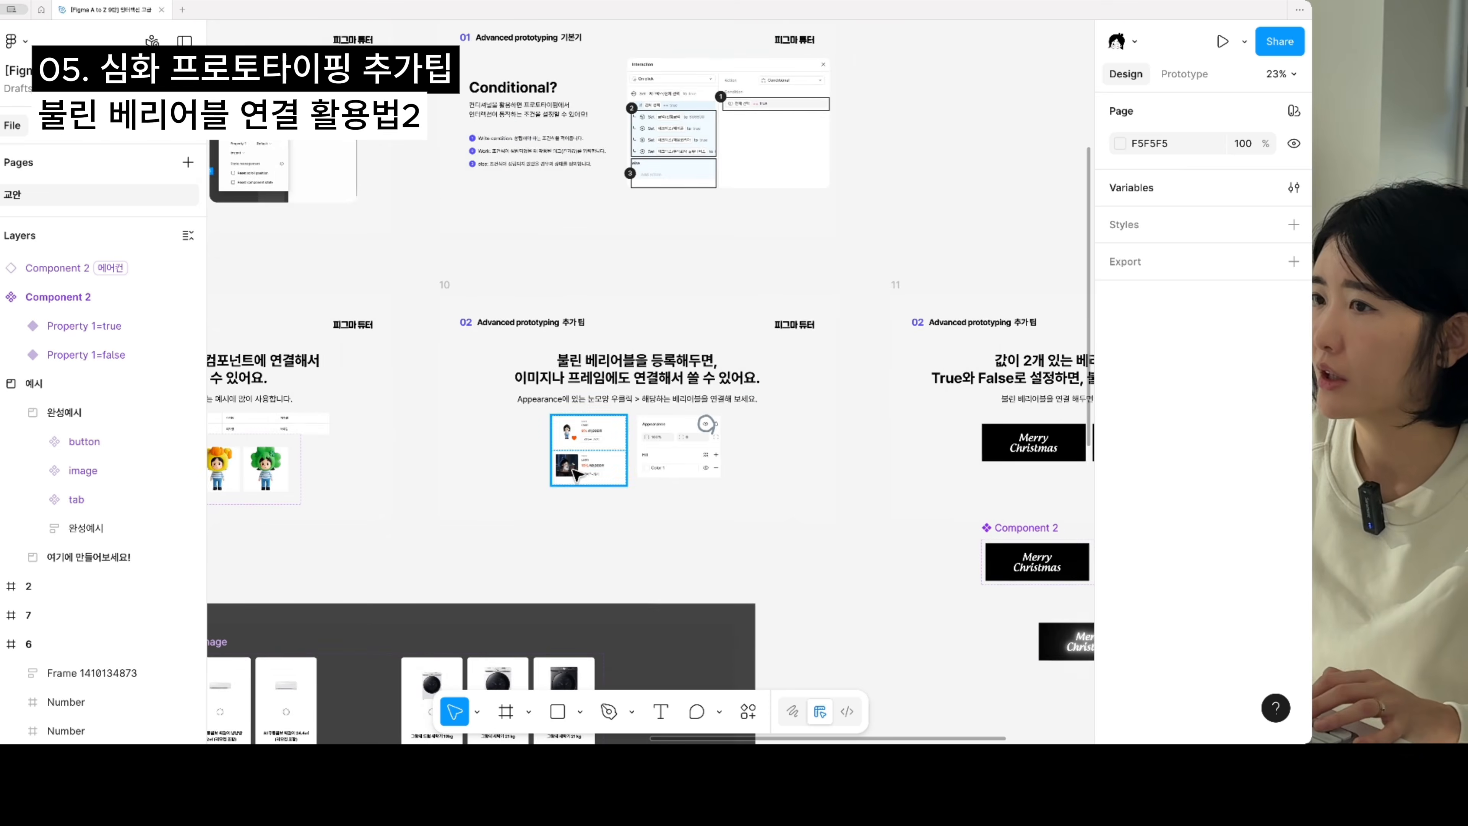
scroll(623, 440, "up", 1)
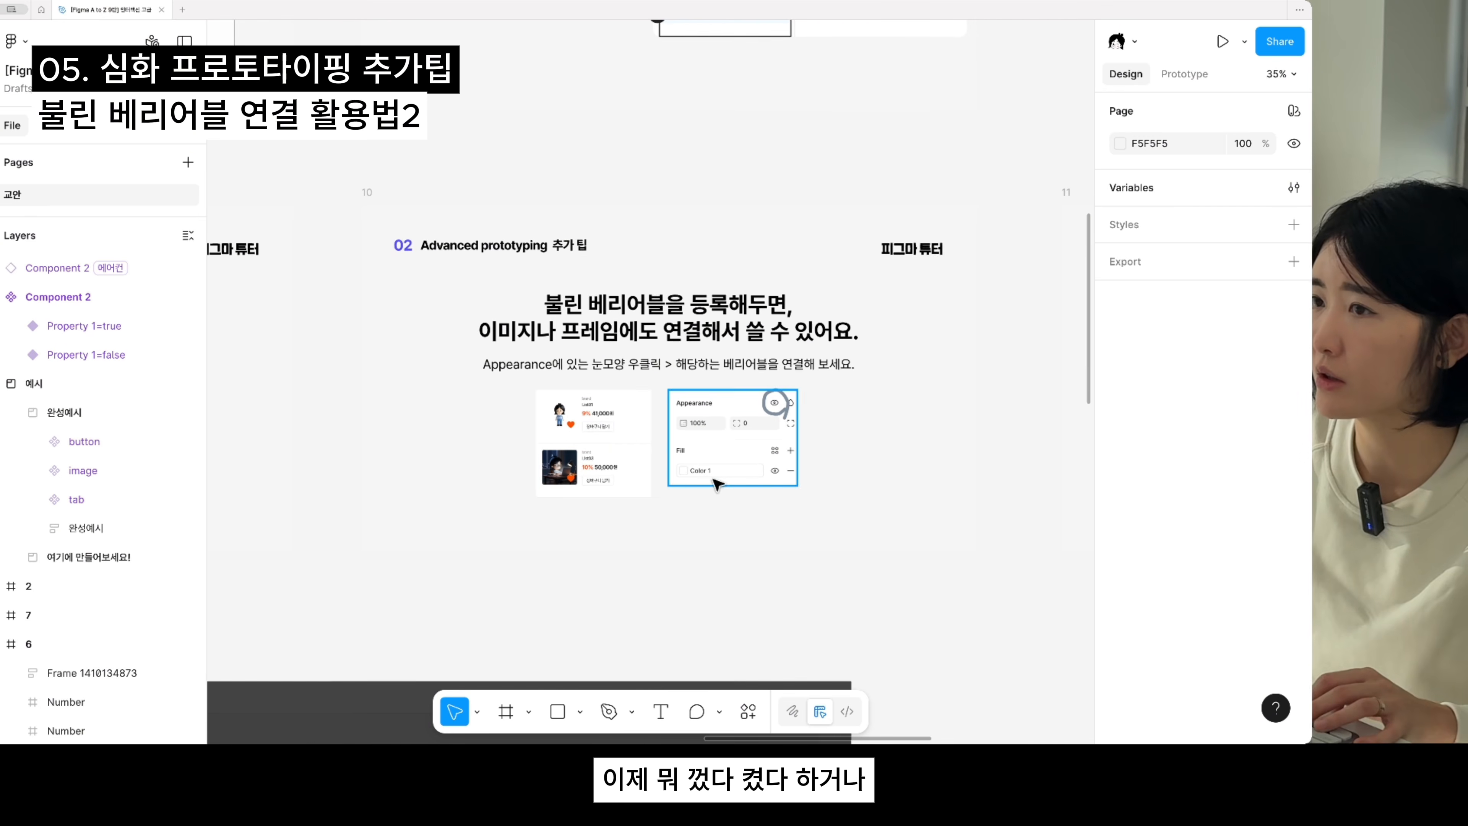
scroll(578, 442, "up", 5)
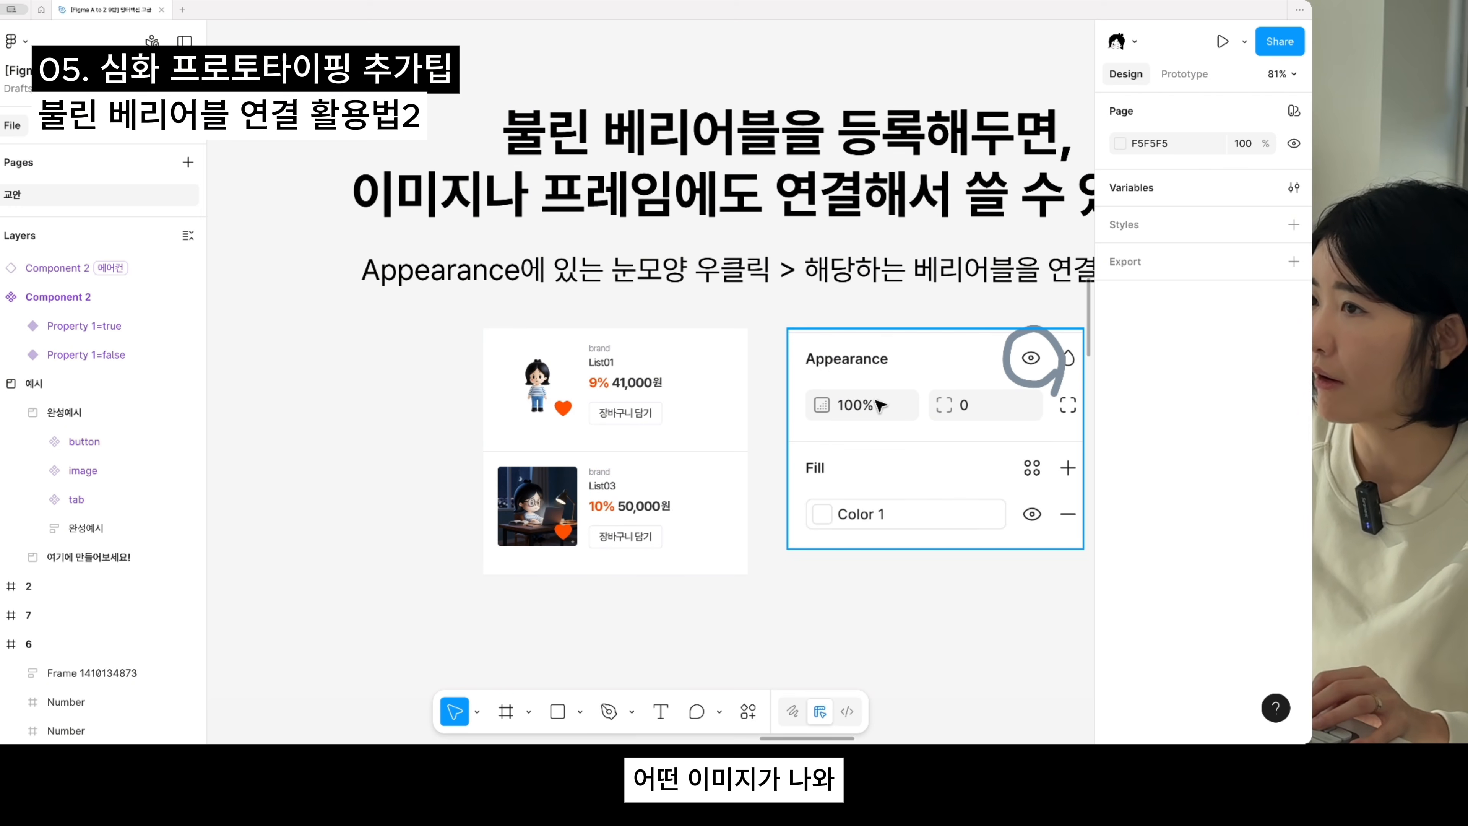
scroll(925, 328, "down", 4)
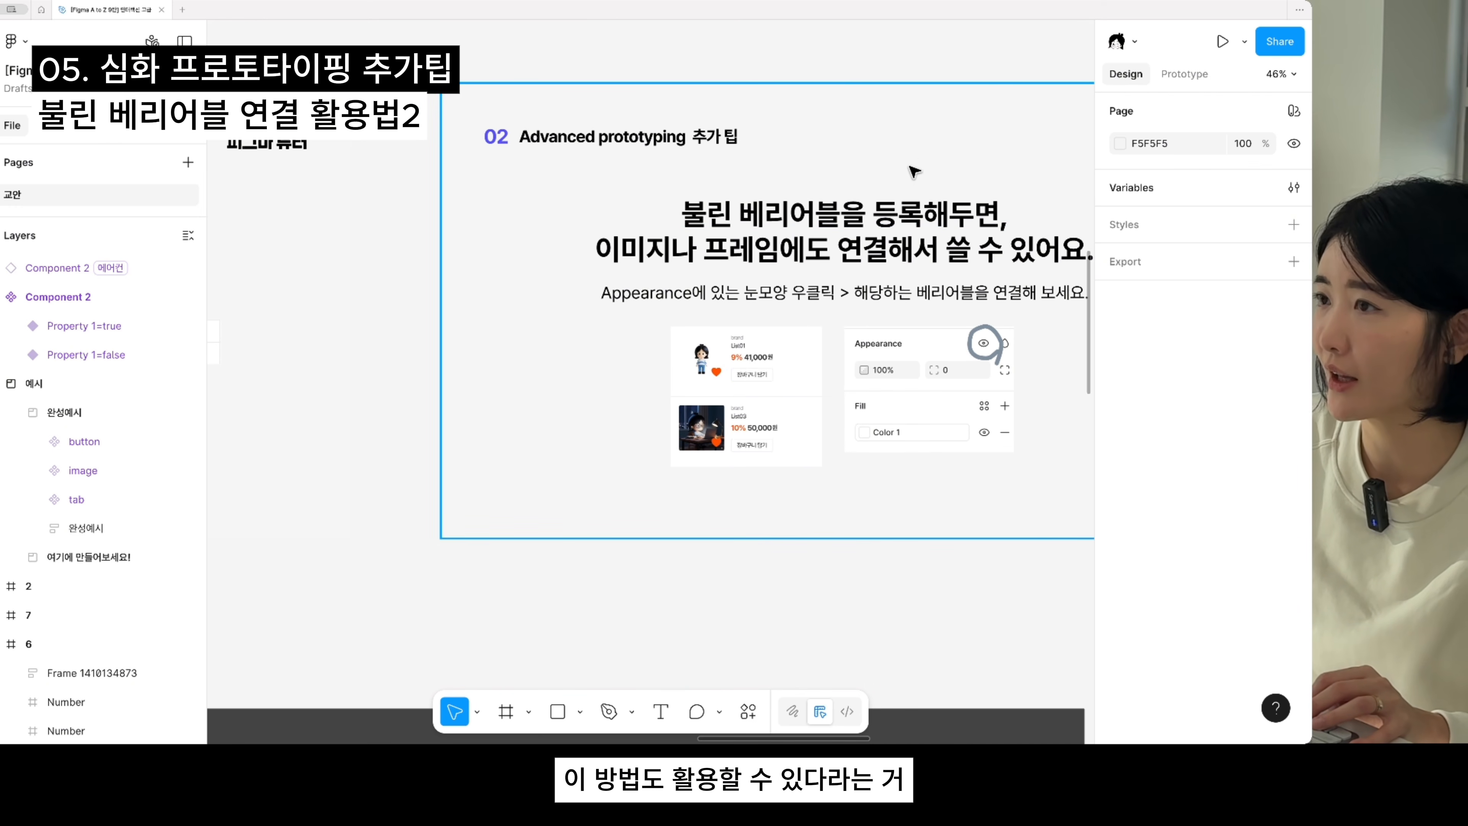
left_click_drag(934, 249, 761, 236)
scroll(765, 235, "down", 3)
left_click_drag(888, 337, 760, 374)
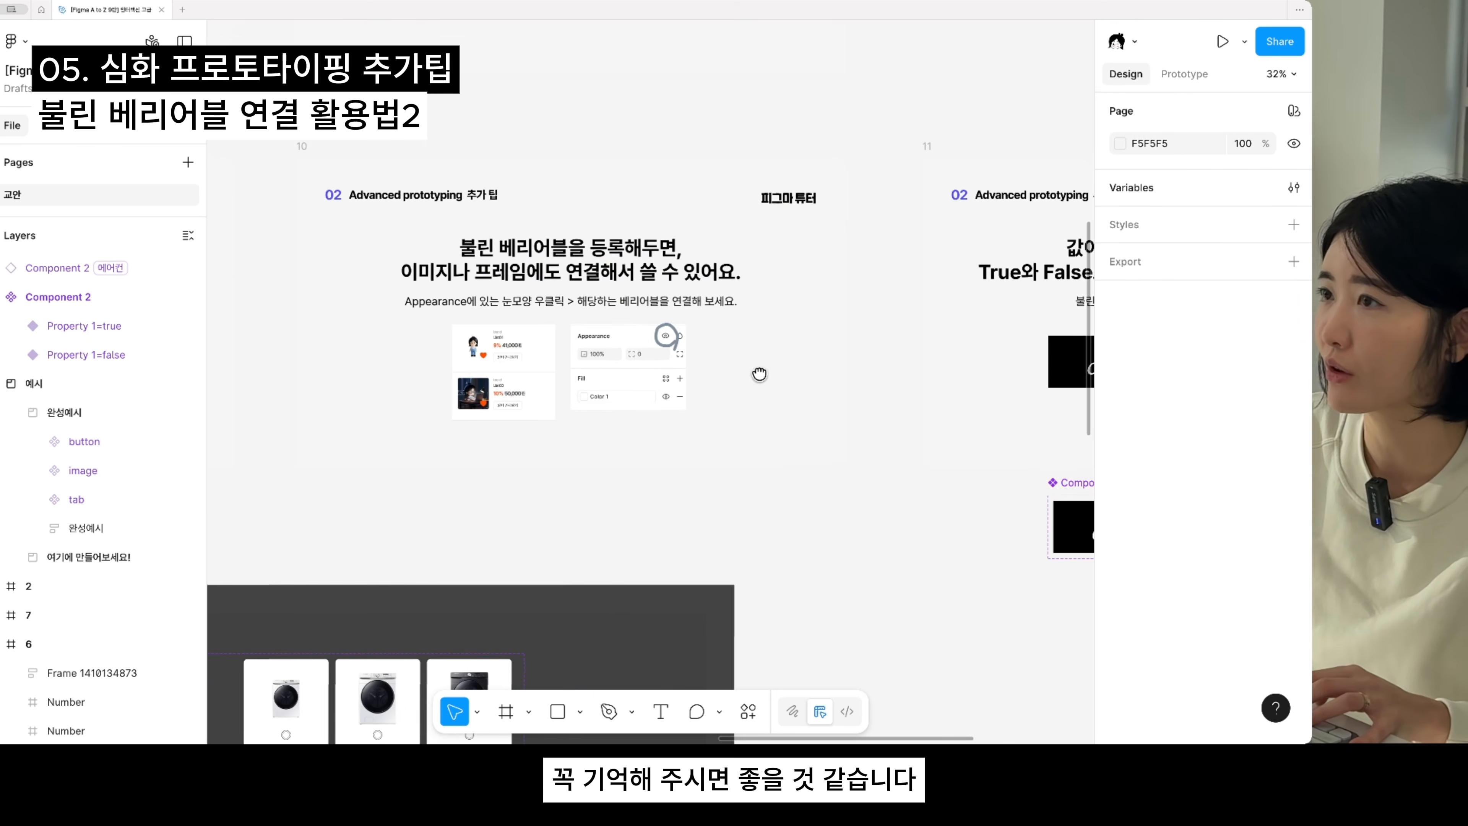
scroll(760, 374, "down", 5)
- Preview the 시작 1 flow of the 완성예시 frame in the 예시 section
left_click_drag(852, 513, 1040, 451)
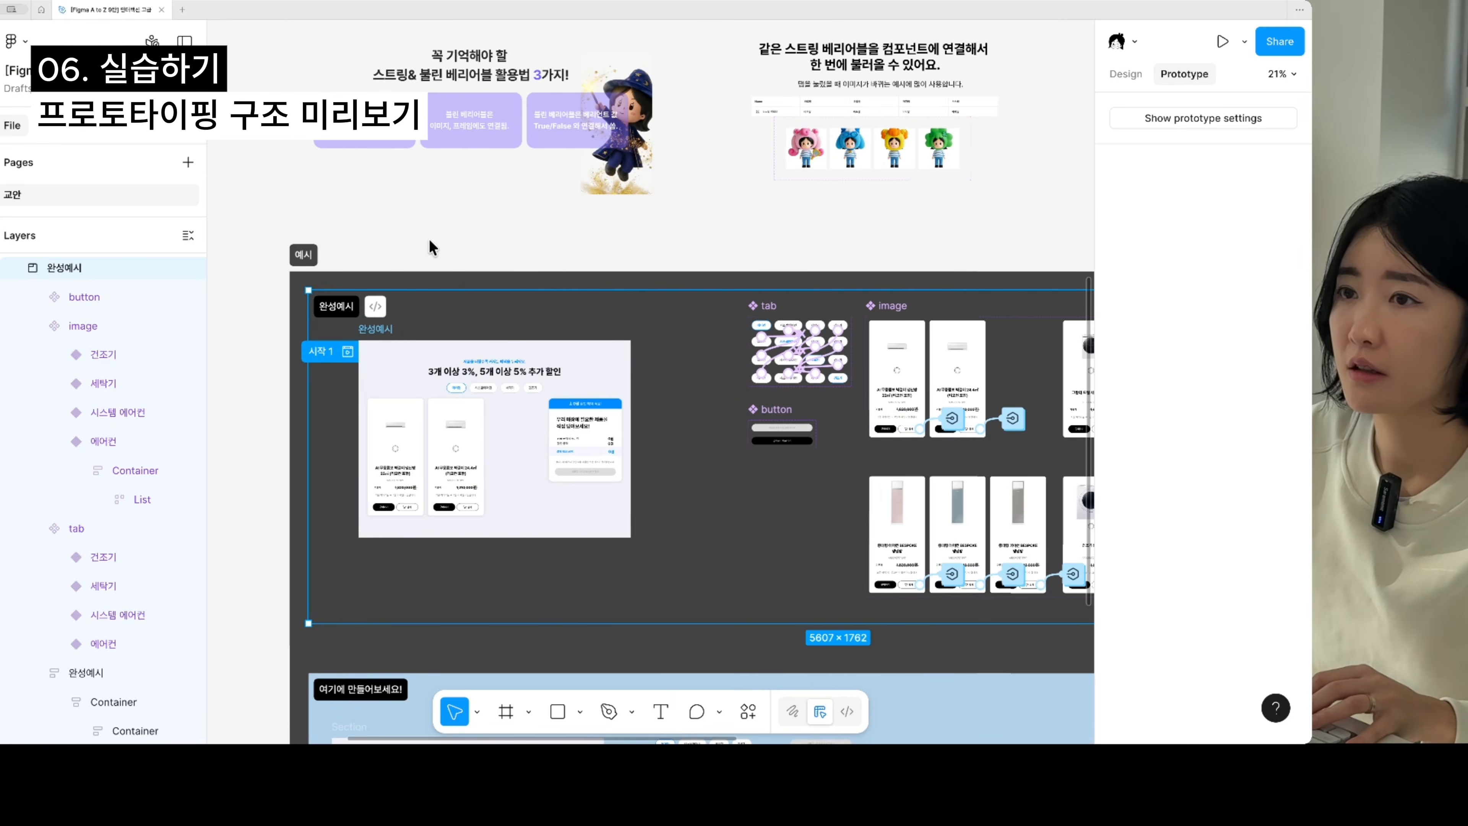
left_click(475, 249)
scroll(367, 313, "up", 1)
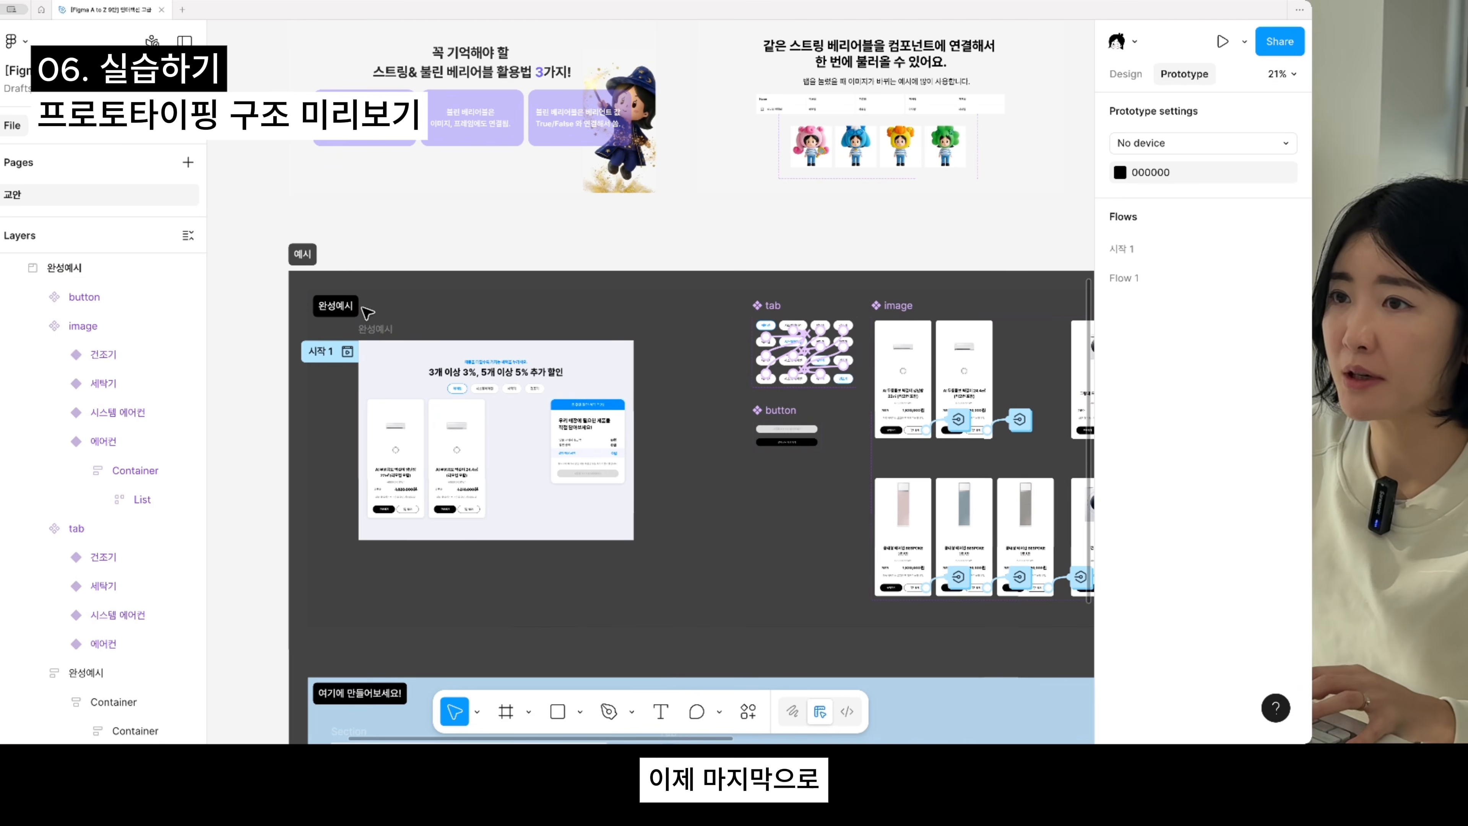
scroll(353, 277, "down", 2)
scroll(324, 252, "up", 1)
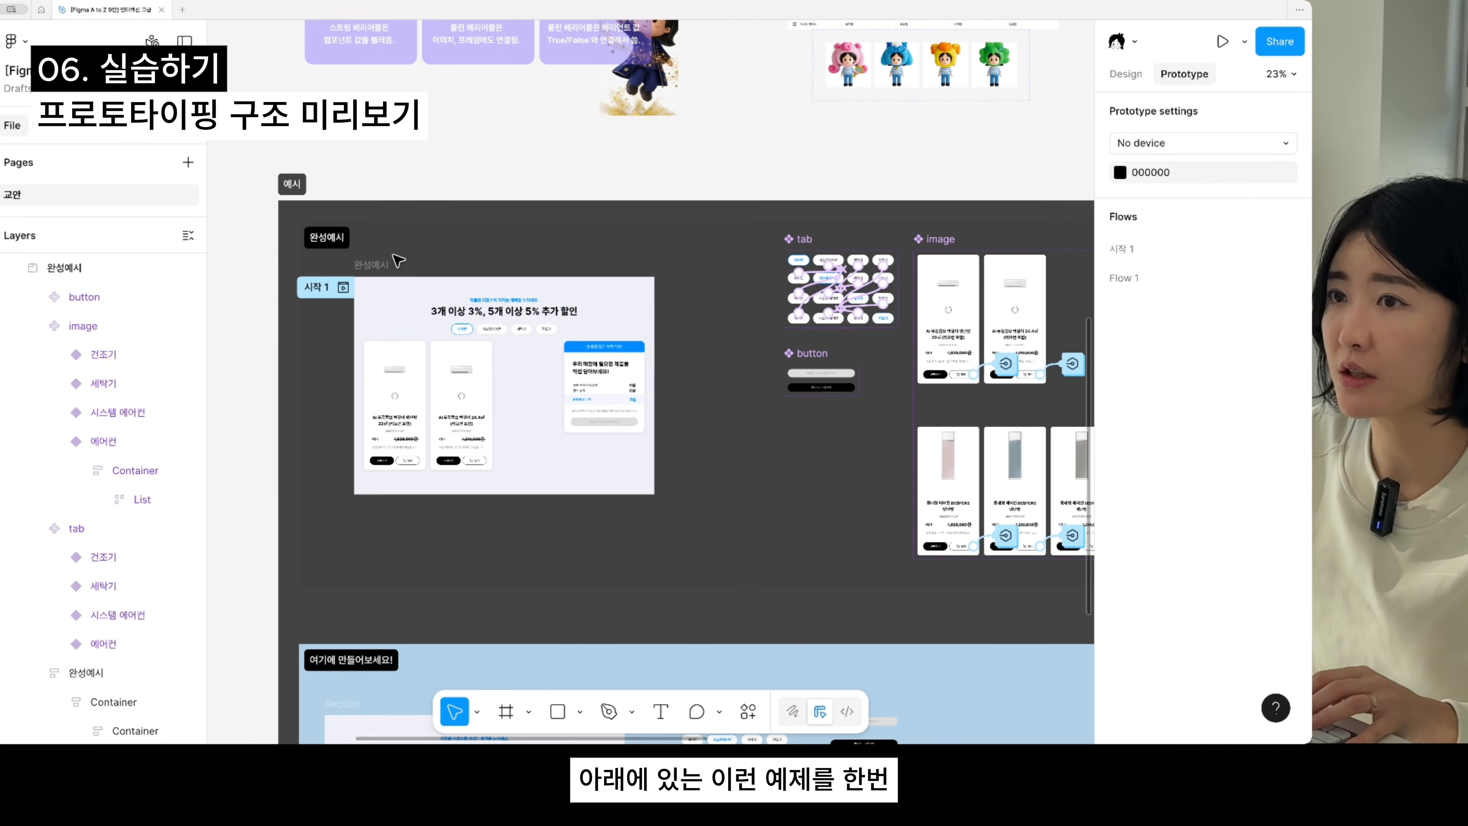
left_click(343, 287)
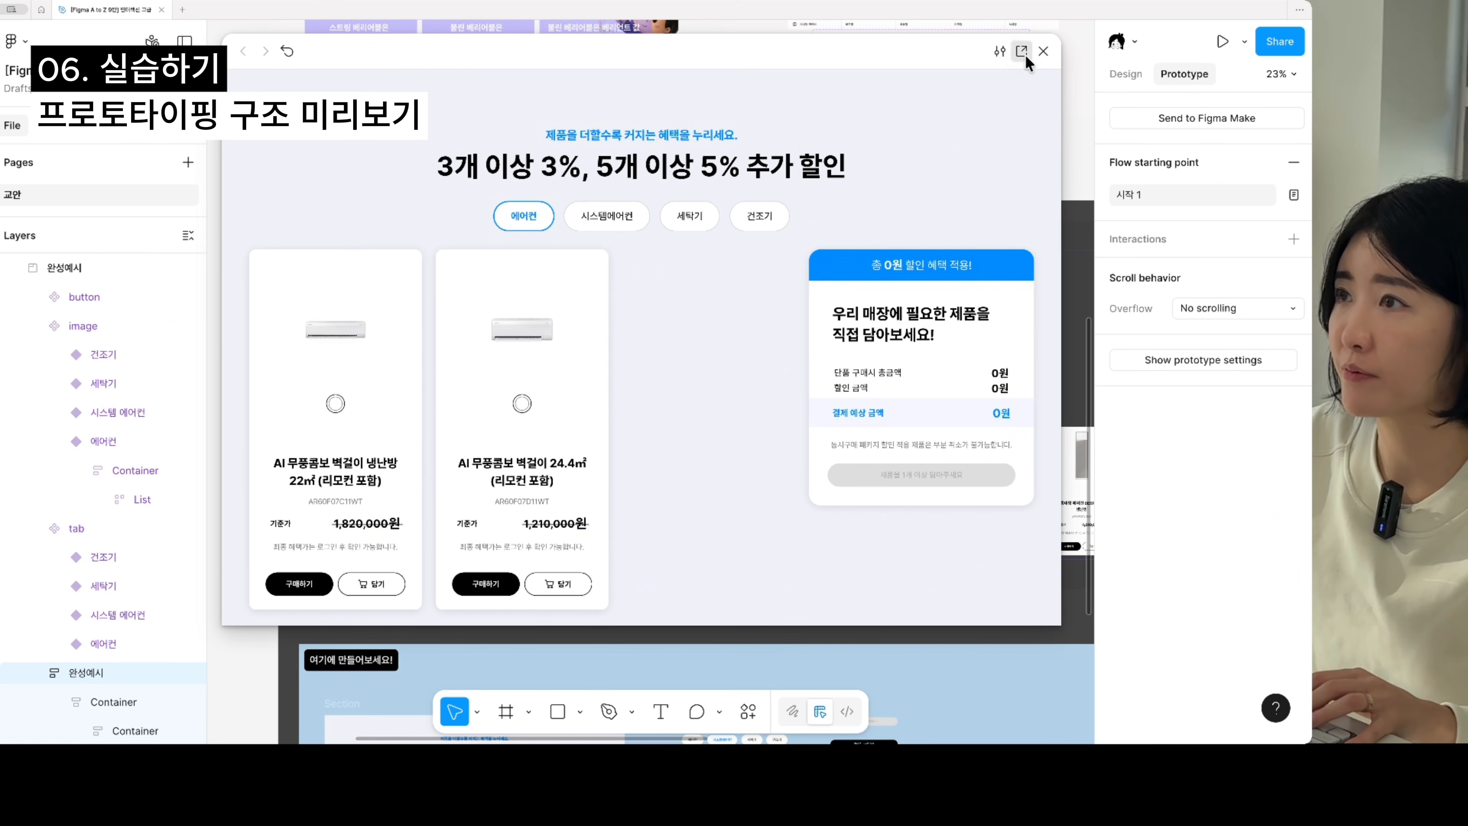
- Test the 시스템에어컨, 세탁기 and 에어컨 product tabs in the prototype preview, and close it
left_click(639, 219)
left_click(685, 220)
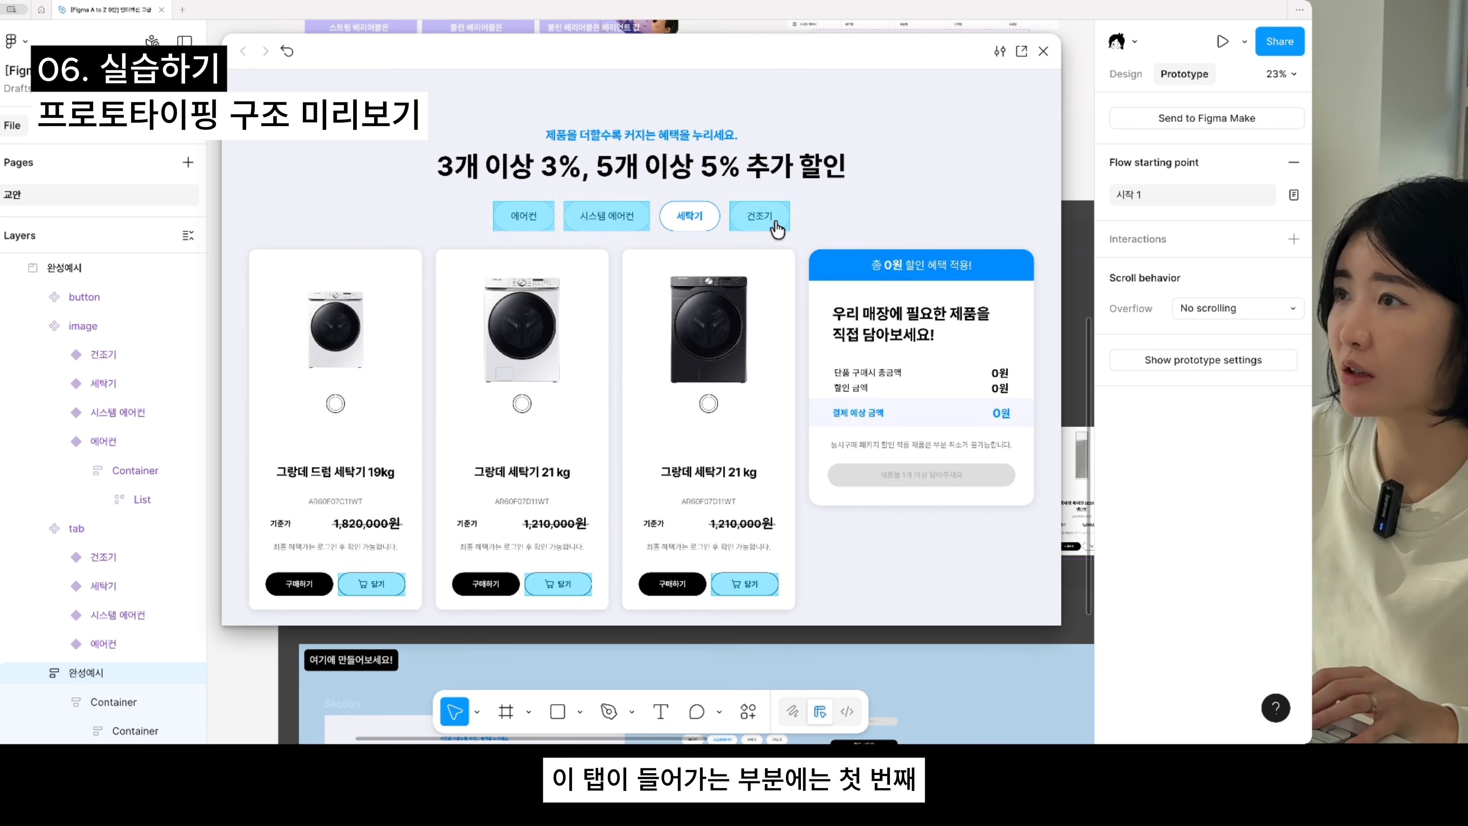
left_click(601, 217)
left_click(532, 219)
left_click(620, 232)
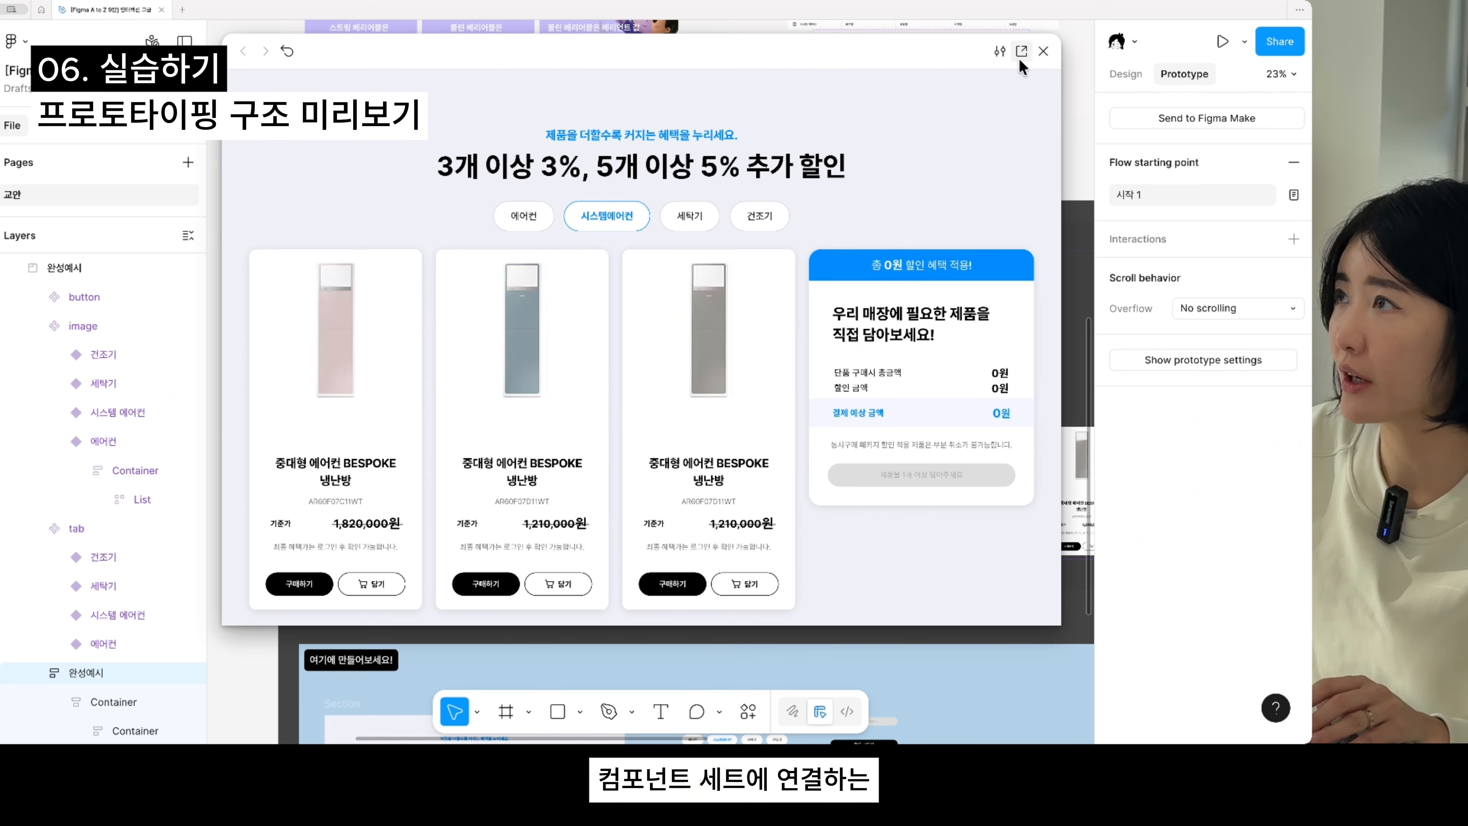
left_click(1043, 53)
- Preview the 완성예시 frame again, add the 24.4㎡ air conditioner to the cart, and close the preview
left_click_drag(825, 413, 711, 403)
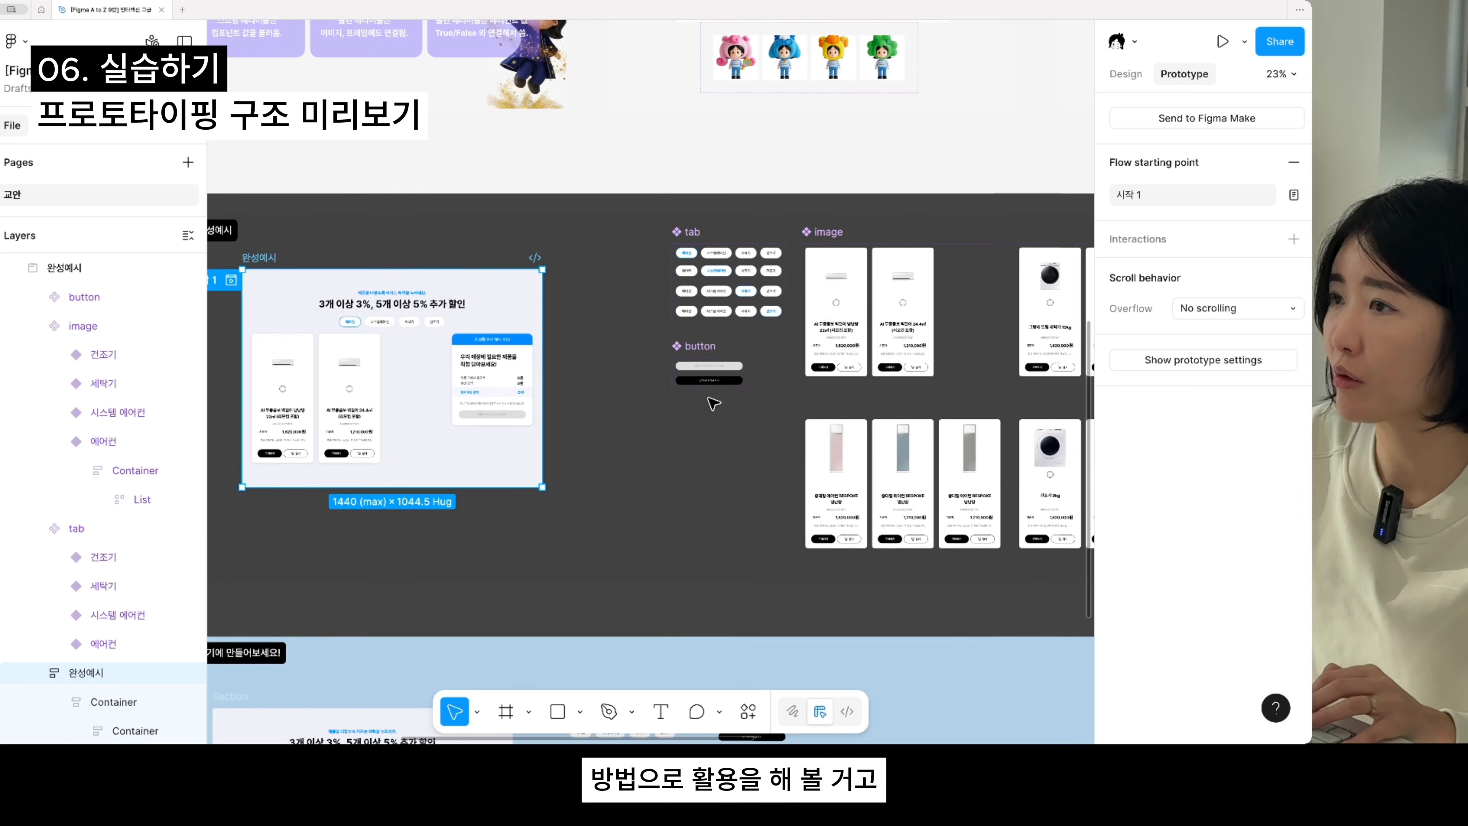
scroll(710, 401, "up", 3)
left_click_drag(506, 366, 836, 387)
key("shift+space")
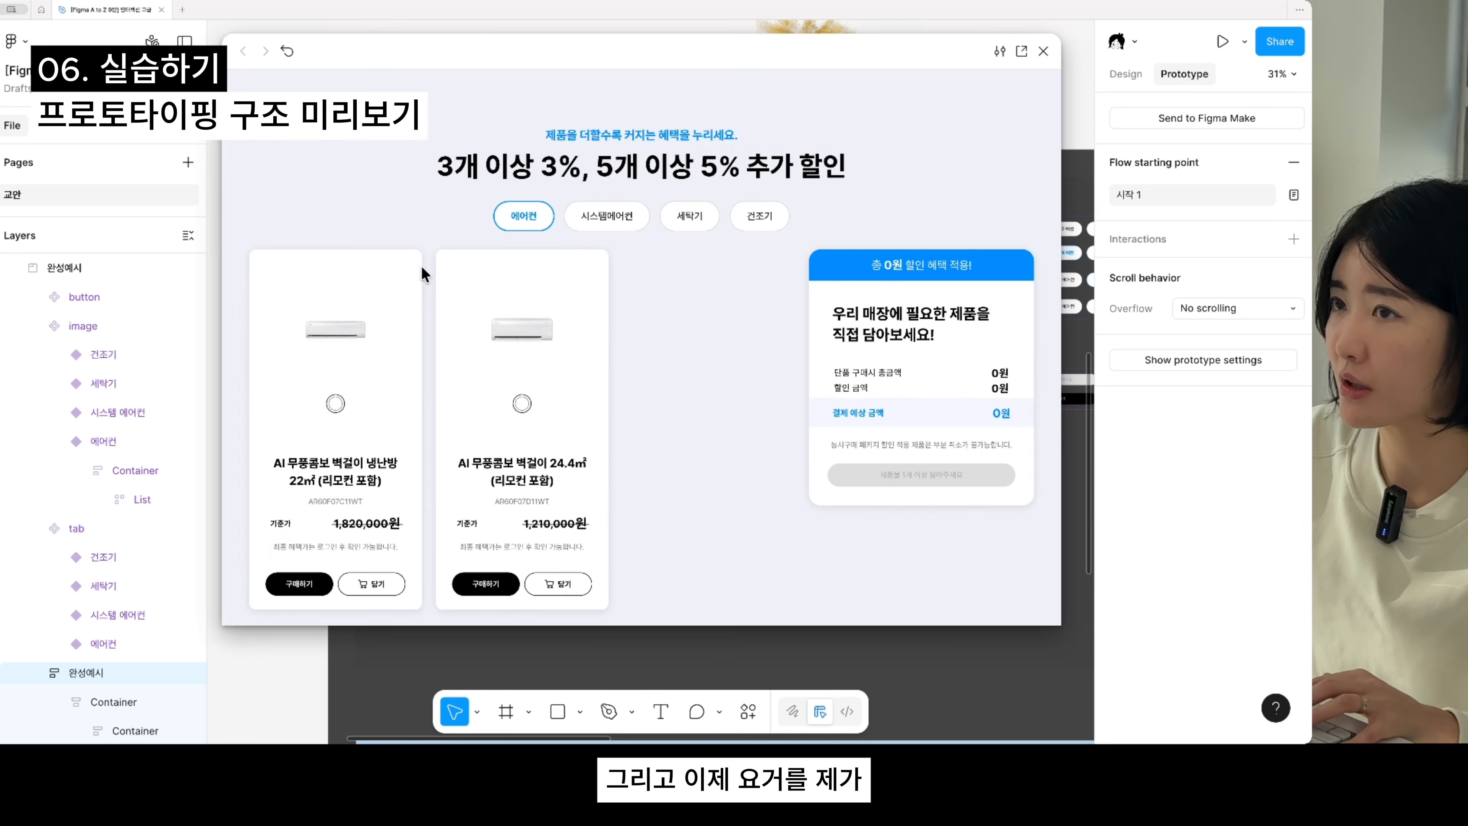
left_click(548, 586)
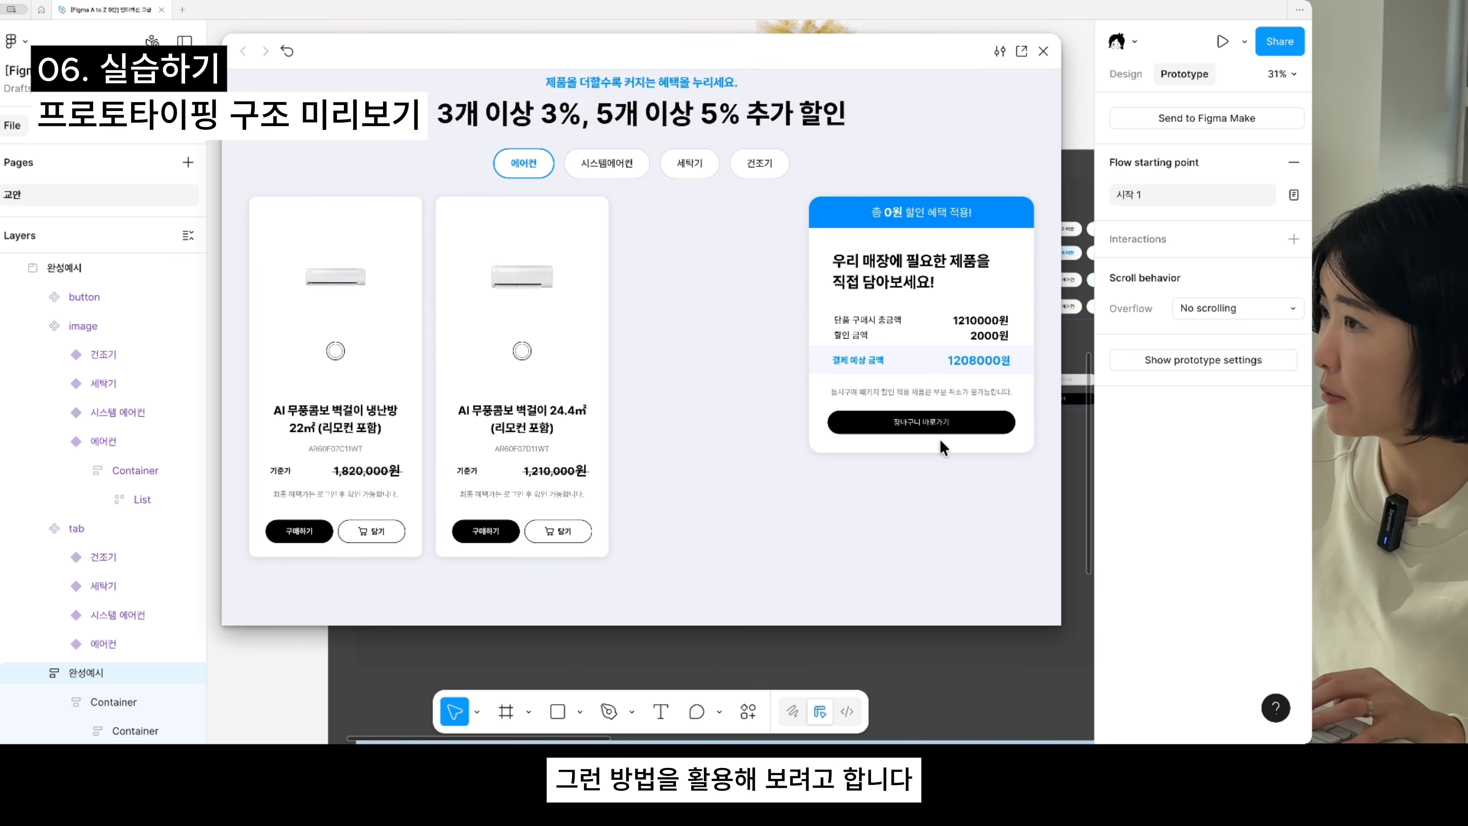
left_click(1042, 57)
- Test the cart total in the 시작 1 preview by repeatedly adding the 22㎡ and 24.4㎡ air conditioners, and close the preview
scroll(929, 475, "down", 3)
scroll(929, 476, "up", 5)
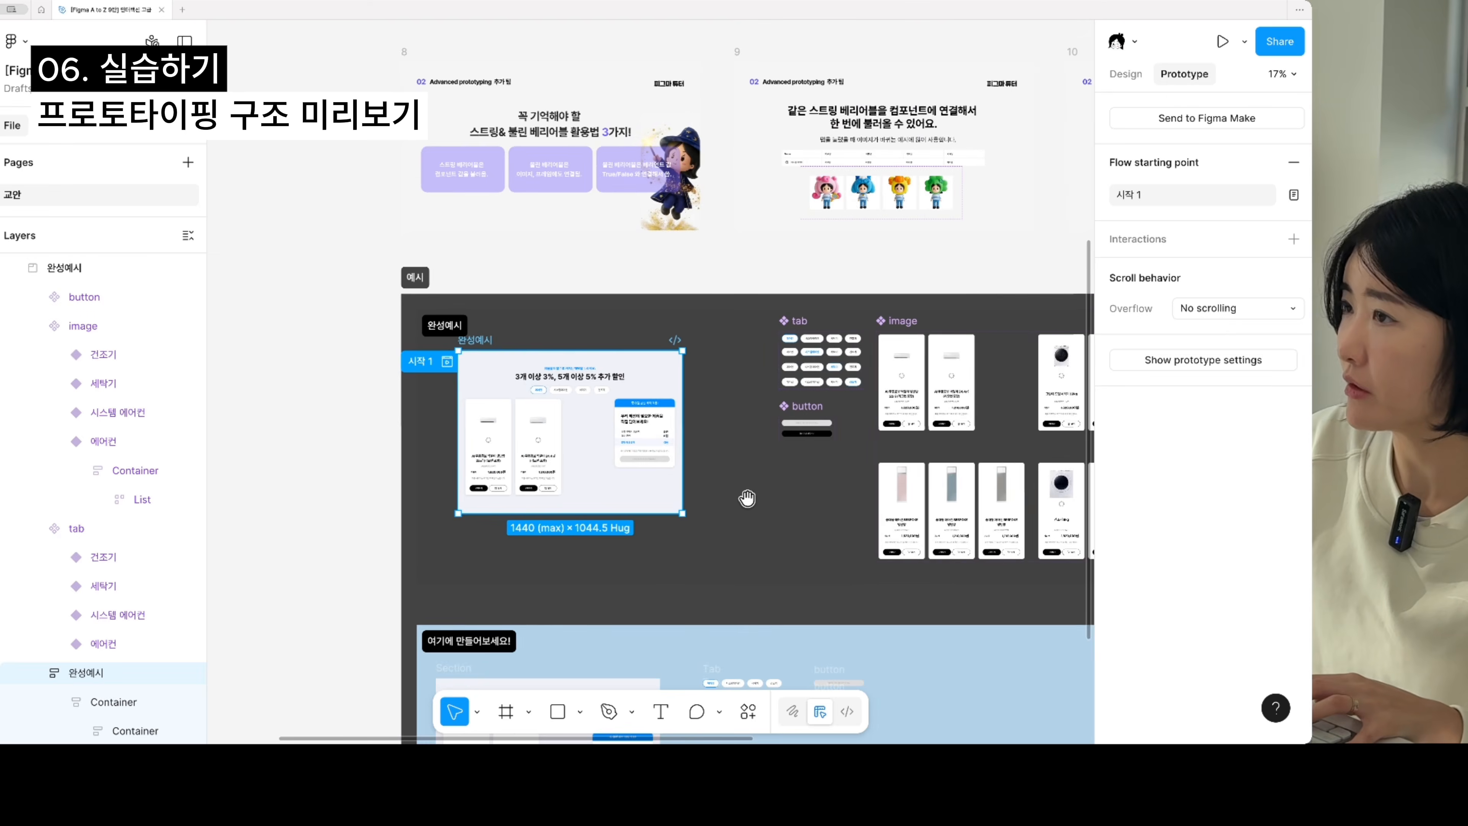
left_click(490, 369)
double_click(489, 368)
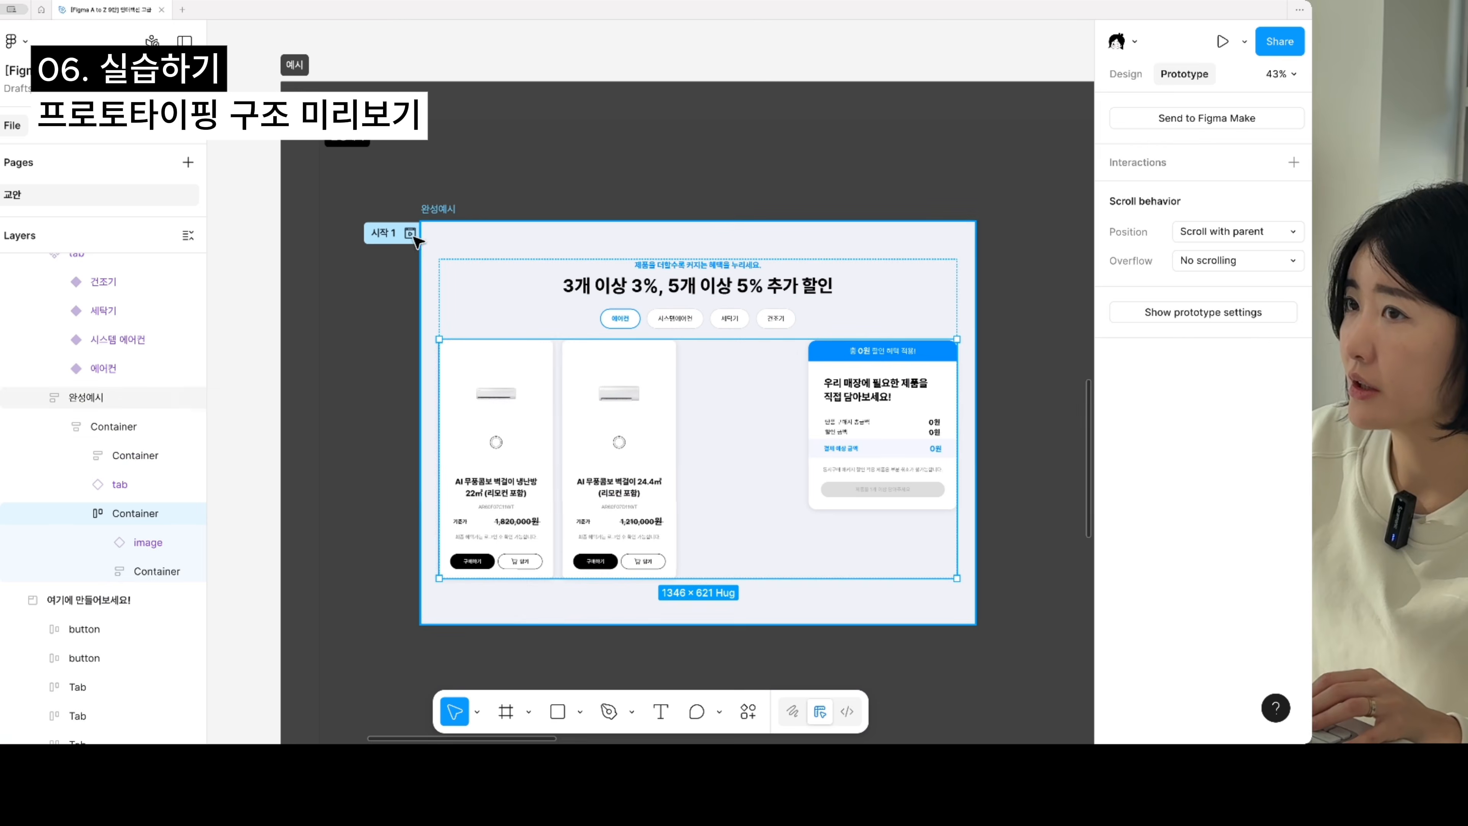
left_click(410, 234)
left_click(564, 588)
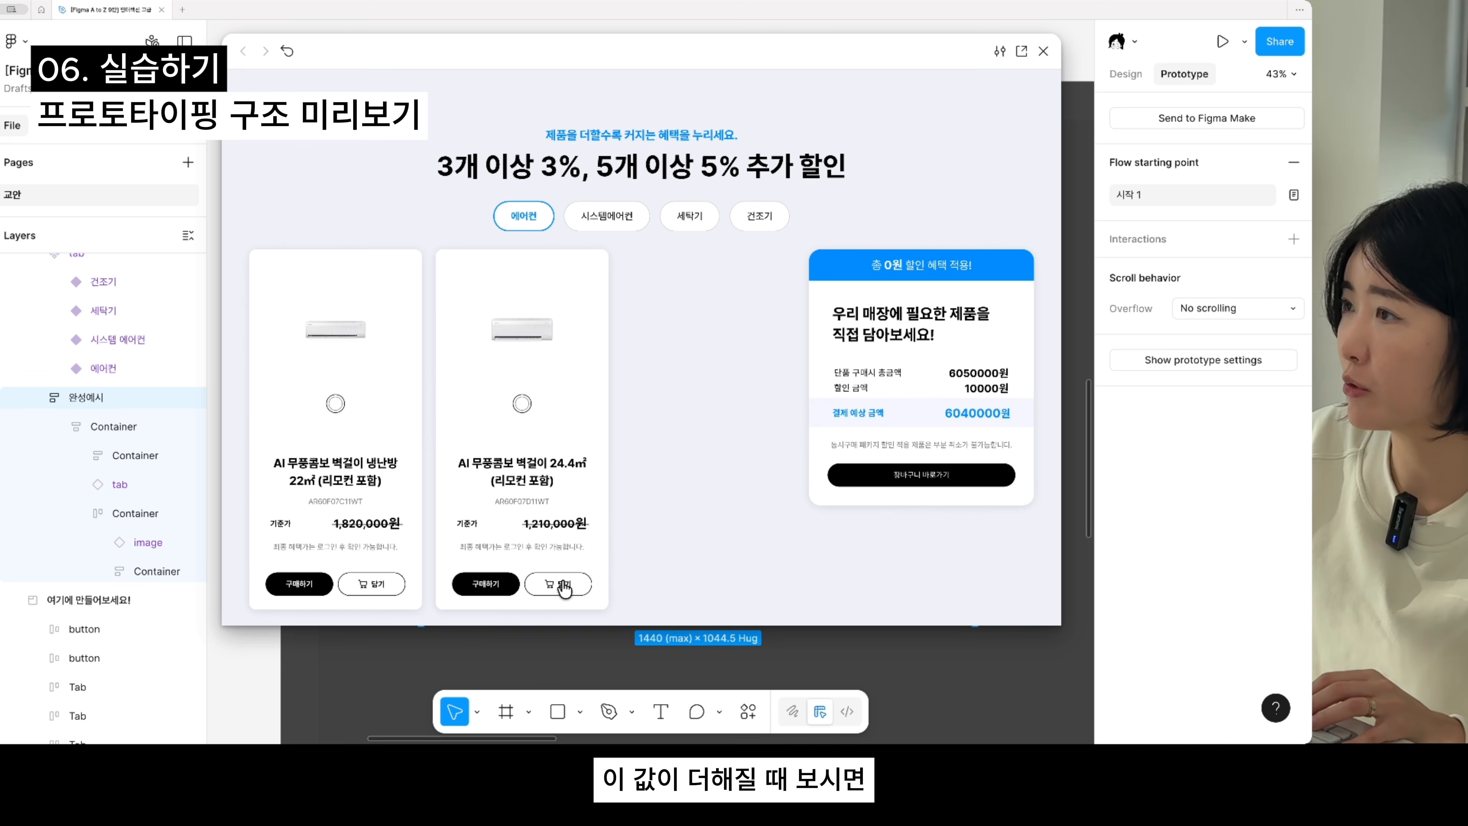
left_click(564, 588)
left_click(564, 587)
left_click(564, 588)
left_click(564, 587)
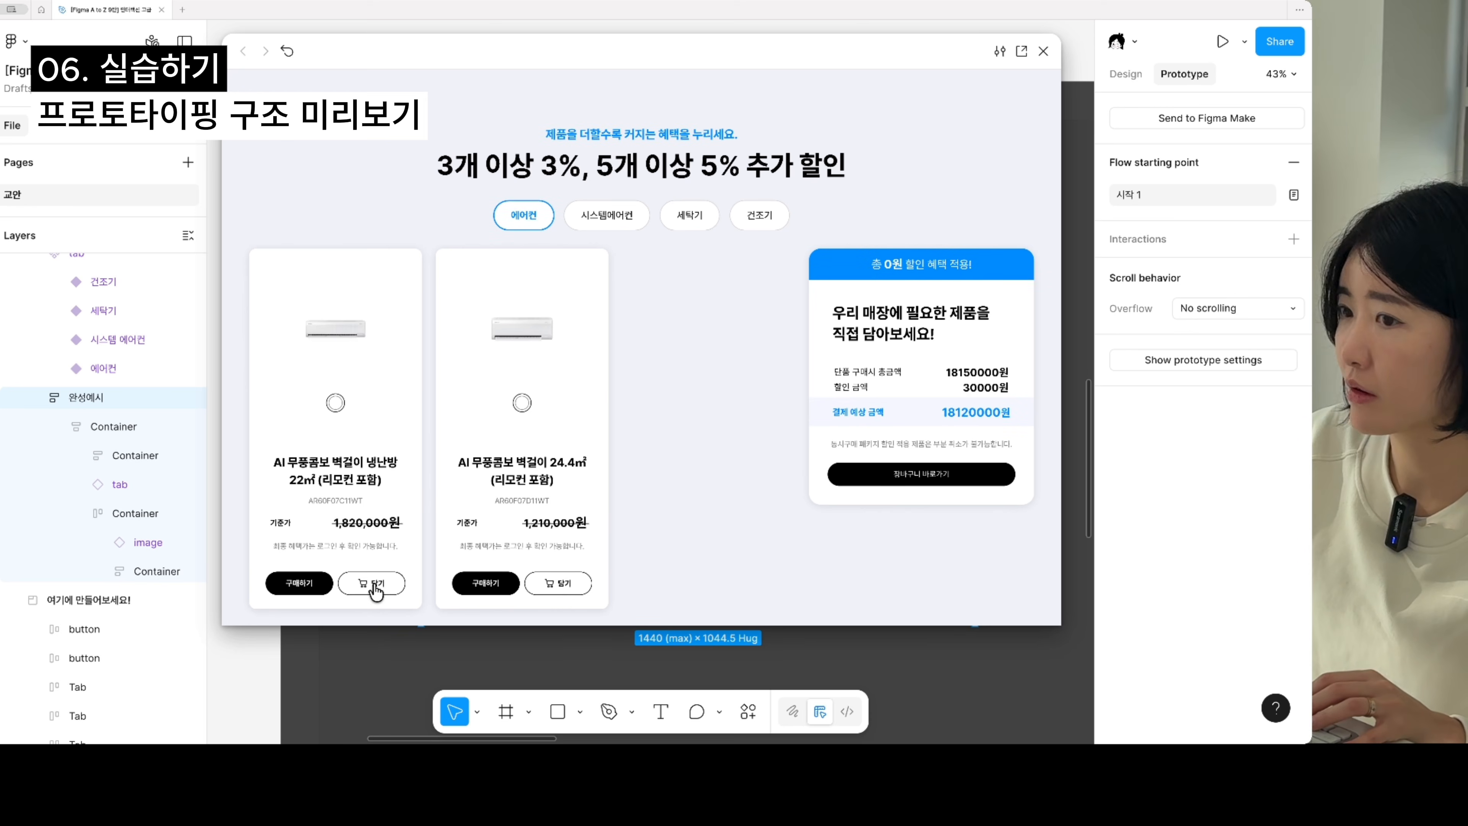
left_click(548, 588)
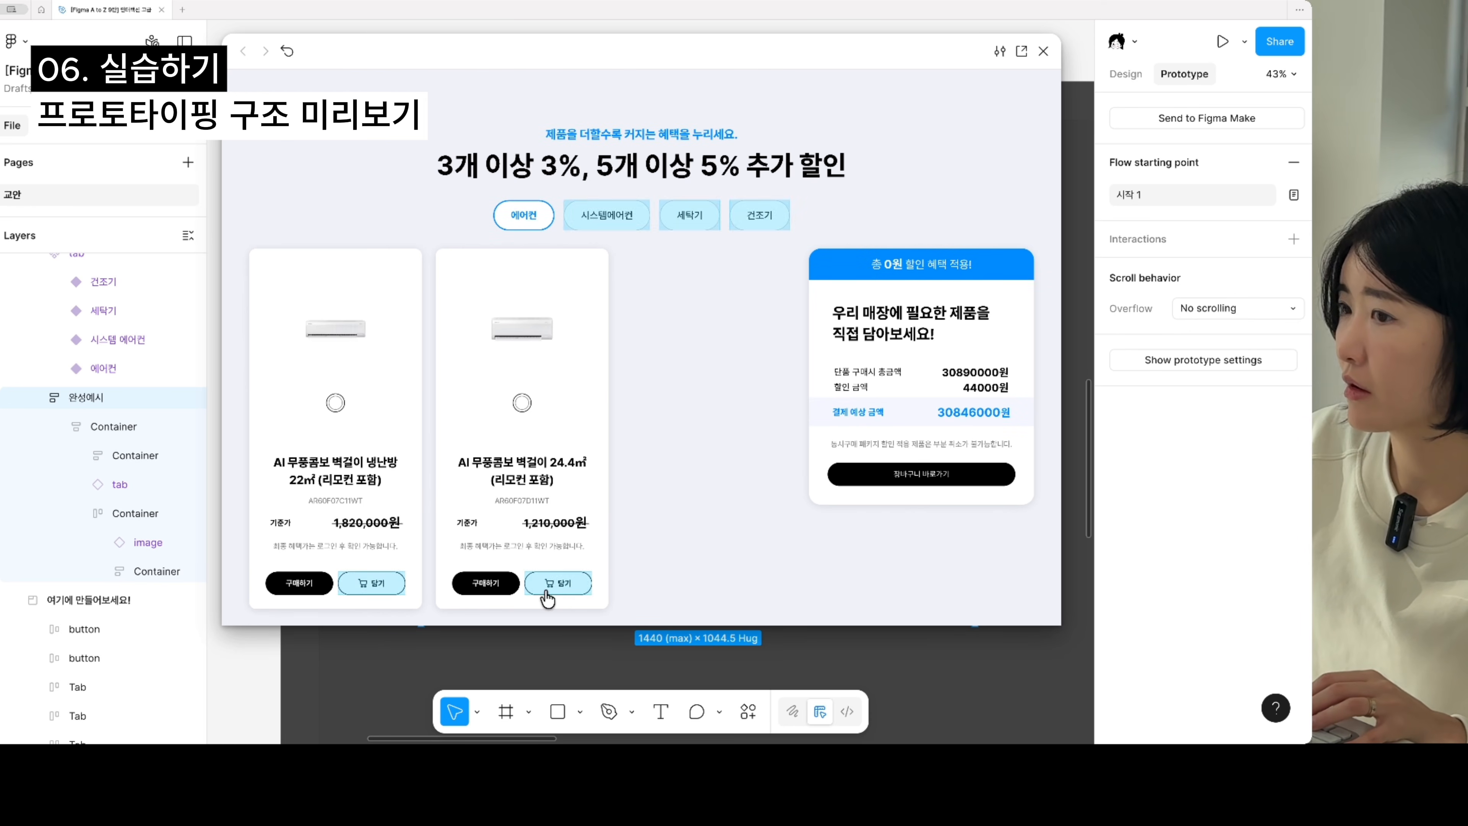
left_click(548, 589)
left_click(548, 589)
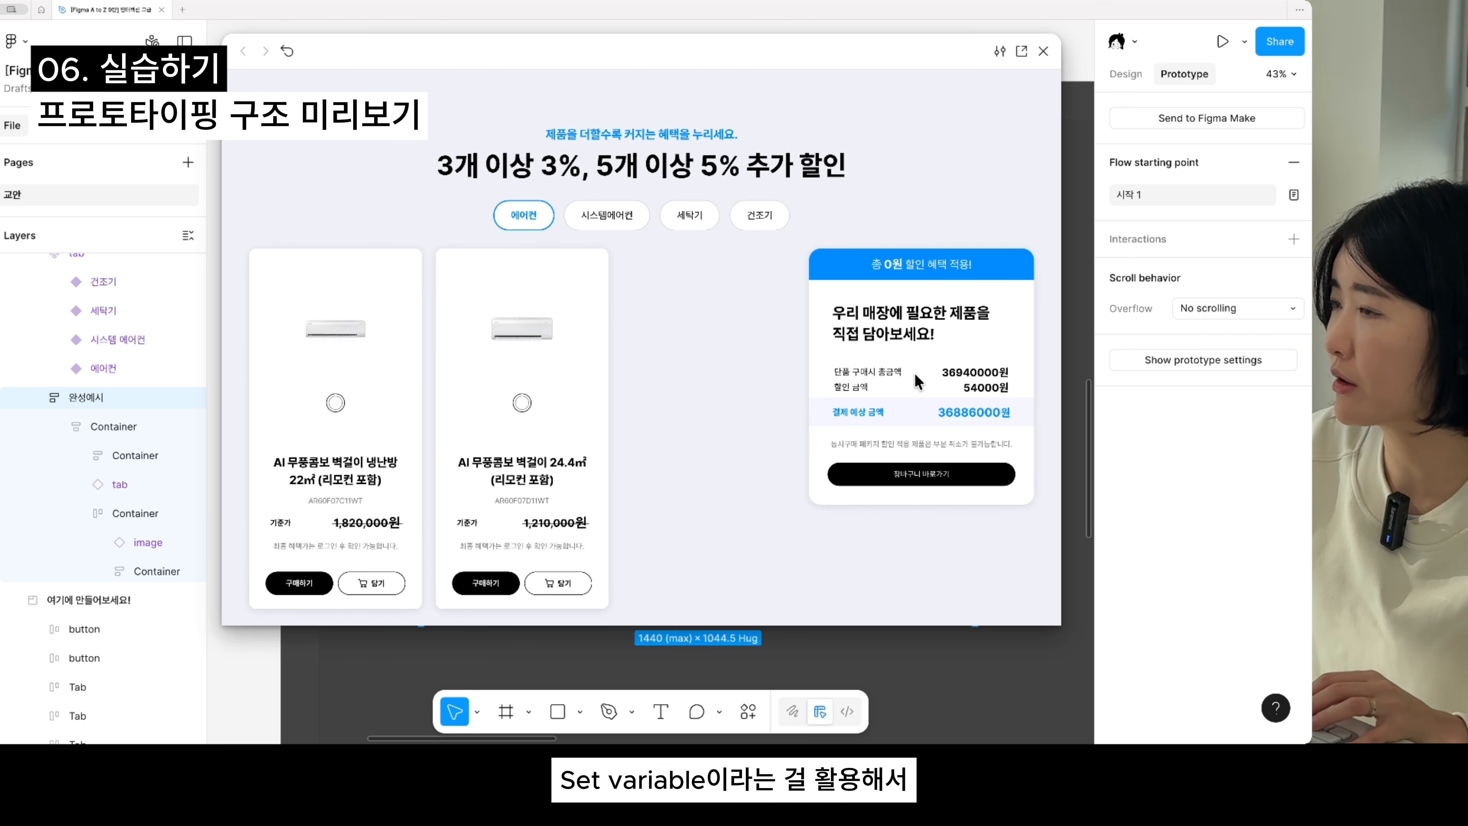
left_click(1043, 51)
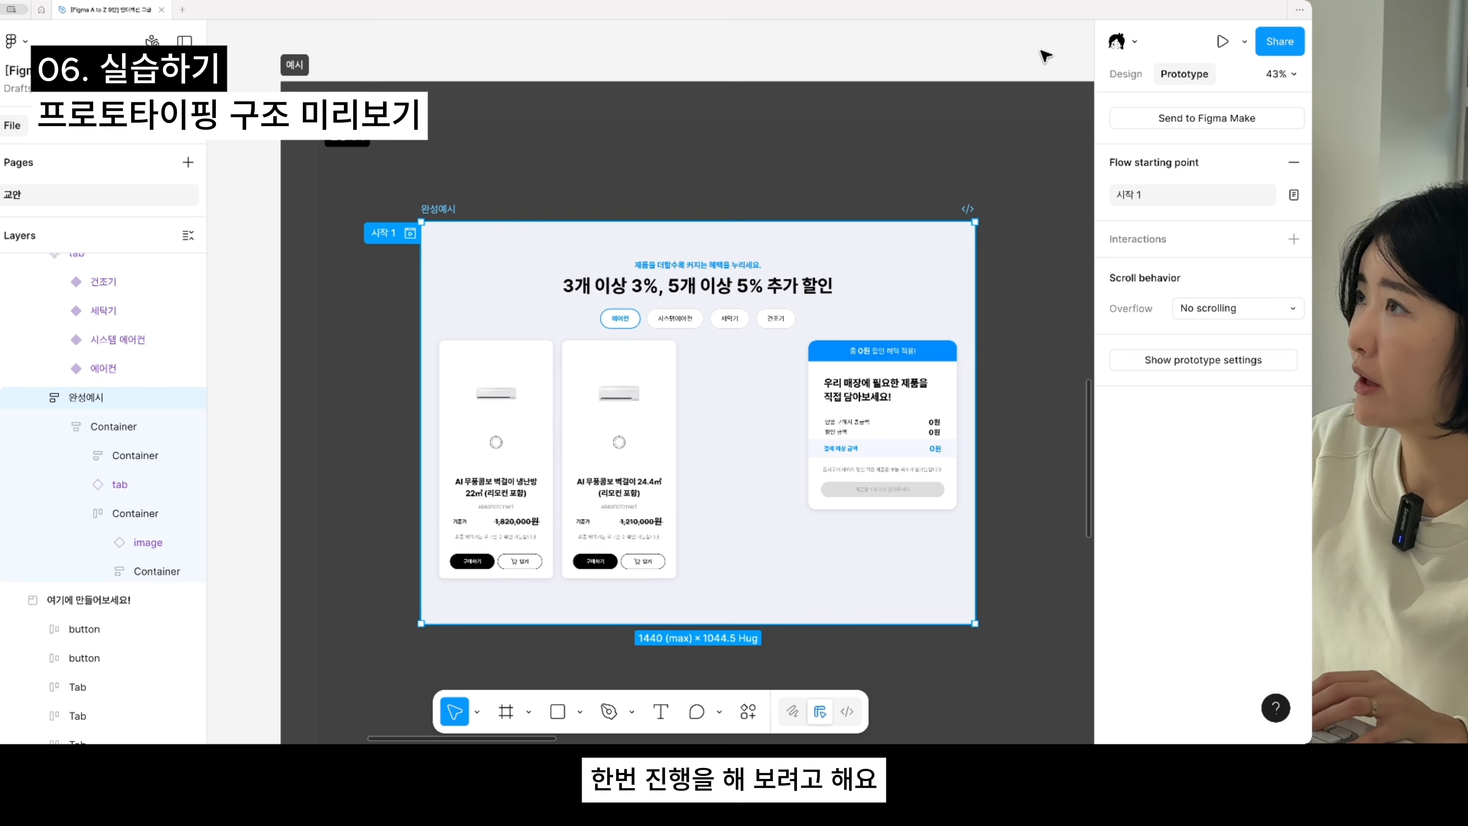
- Examine the product cards and order summary of the 완성예시 frame, and its tab, button and image component sets
left_click_drag(872, 396, 718, 361)
left_click_drag(890, 470, 439, 600)
left_click_drag(543, 554, 854, 460)
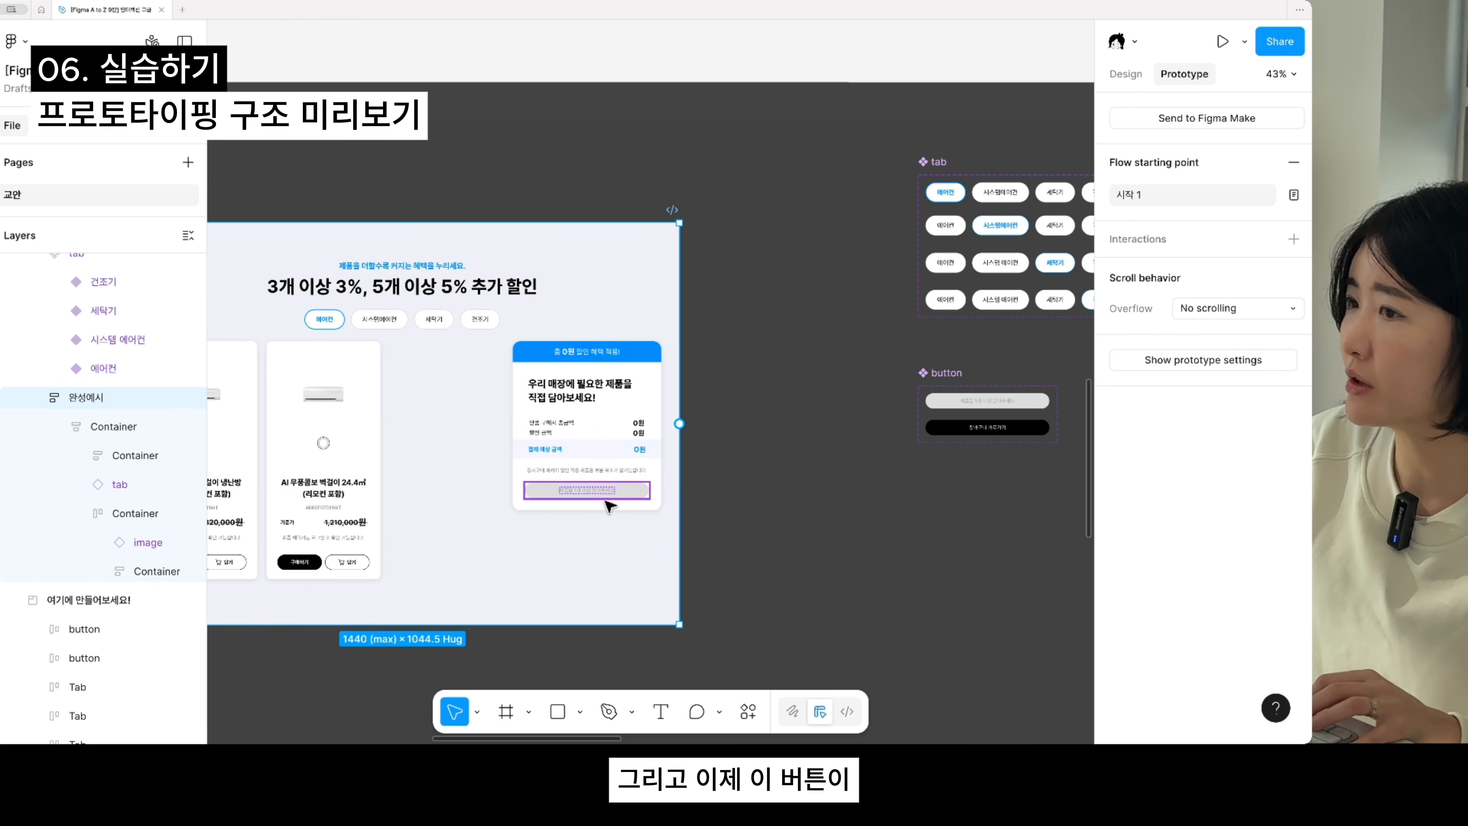
left_click(615, 472, "super")
left_click_drag(639, 554, 1039, 494)
scroll(672, 530, "up", 3)
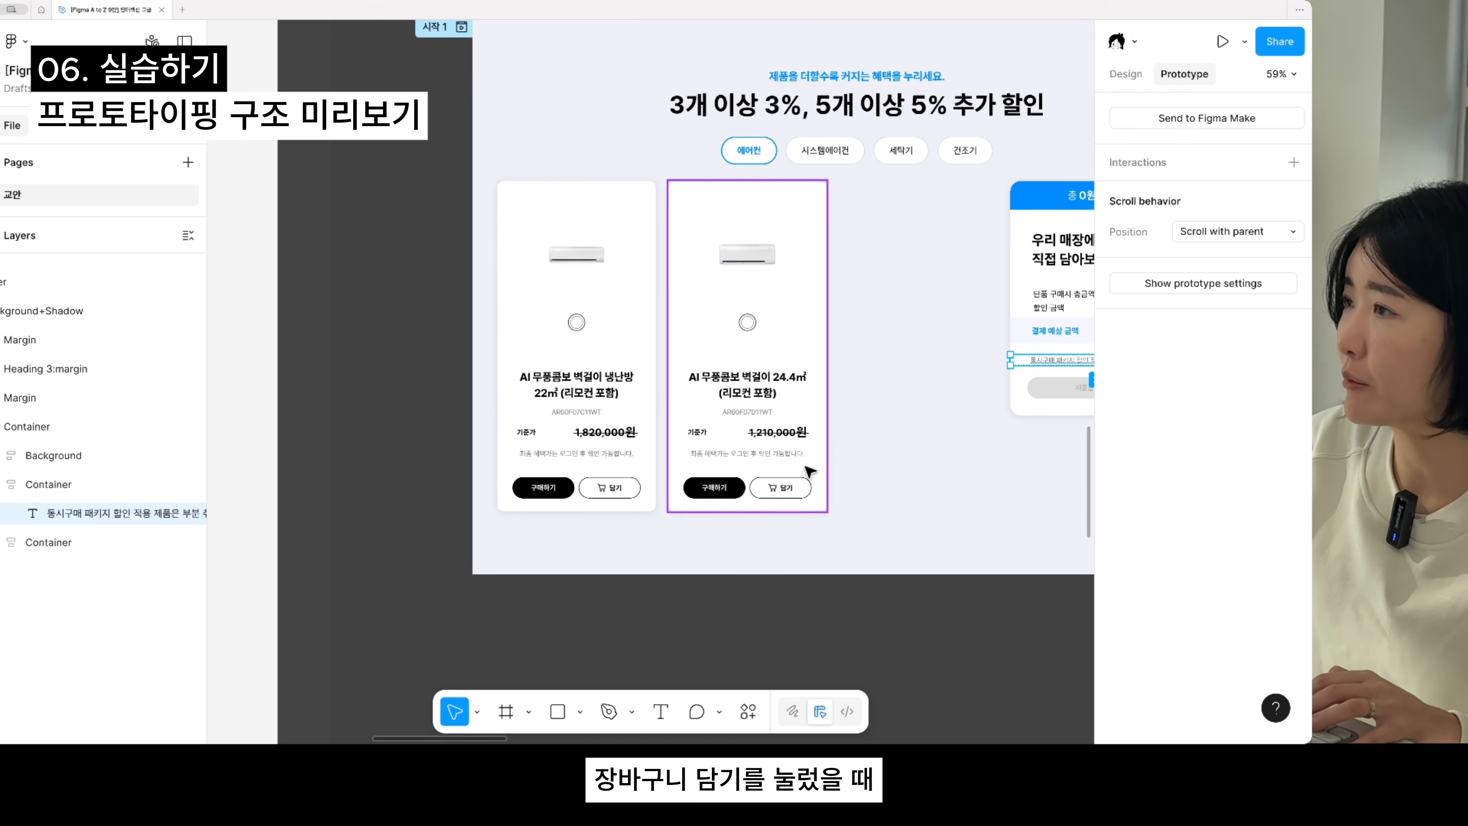
left_click_drag(928, 448, 577, 498)
left_click_drag(903, 364, 828, 398)
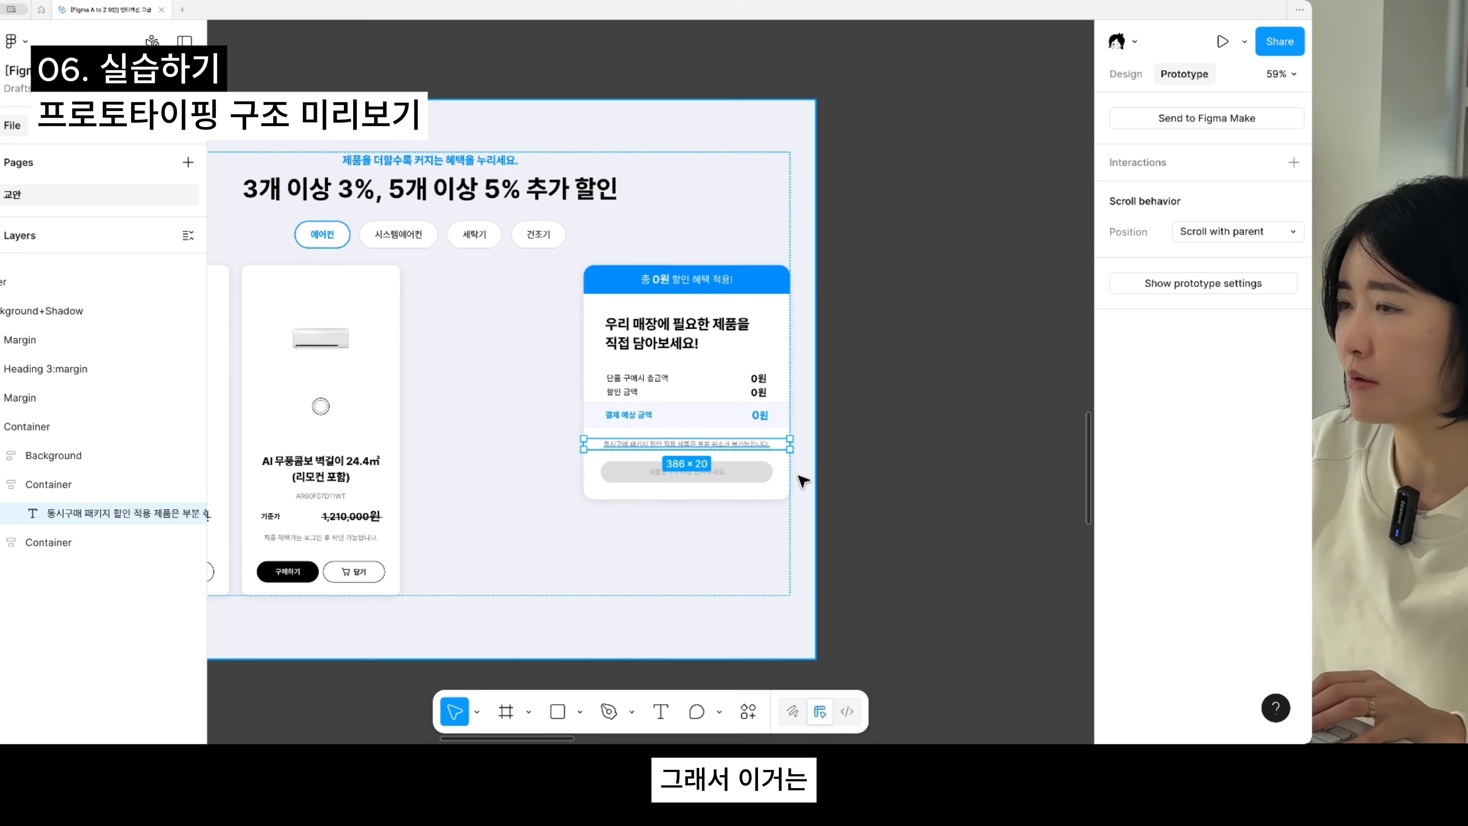
scroll(879, 507, "down", 3)
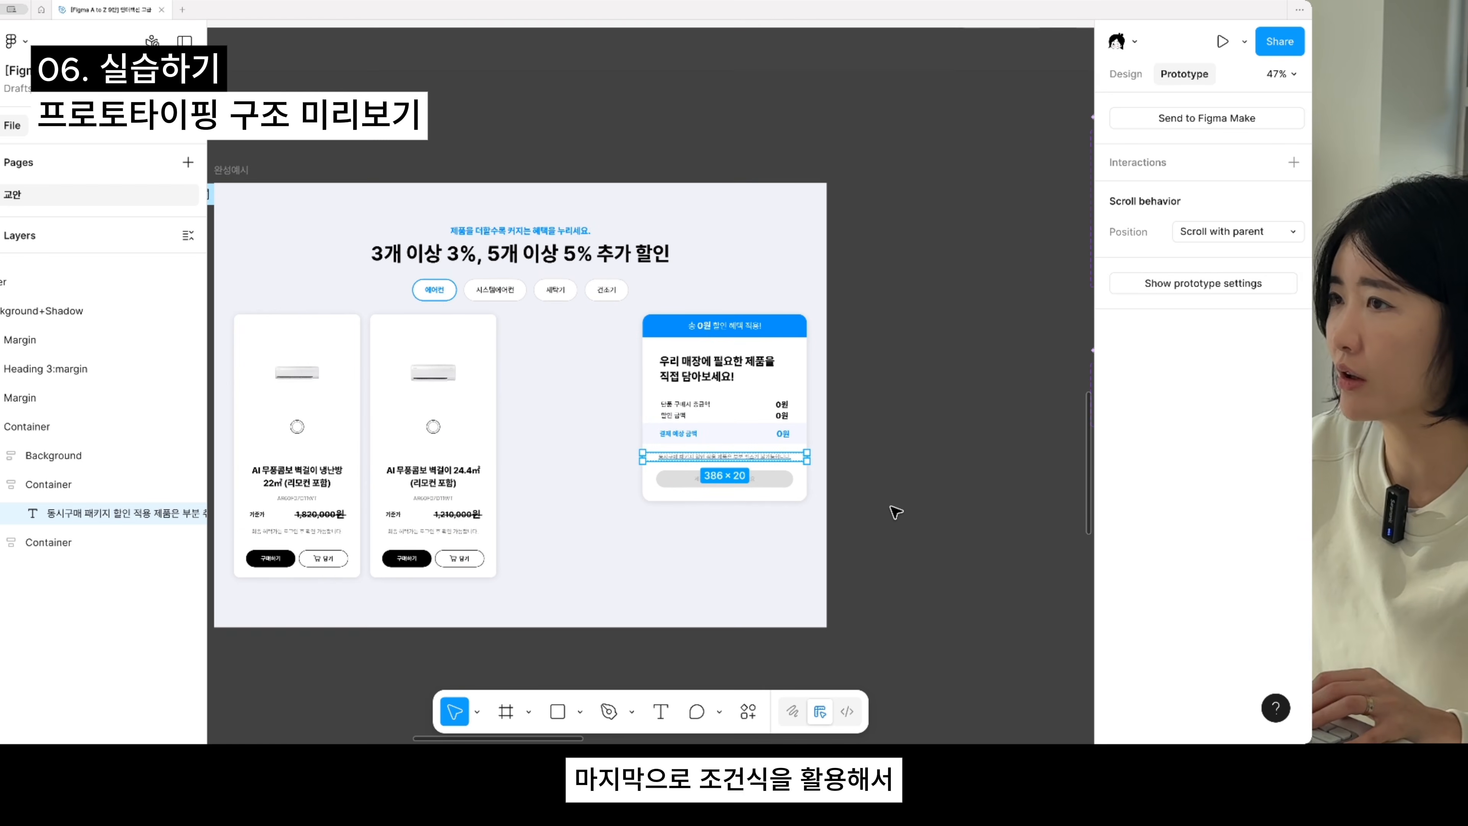
scroll(766, 484, "right", 3)
scroll(767, 485, "down", 3)
scroll(590, 387, "right", 3)
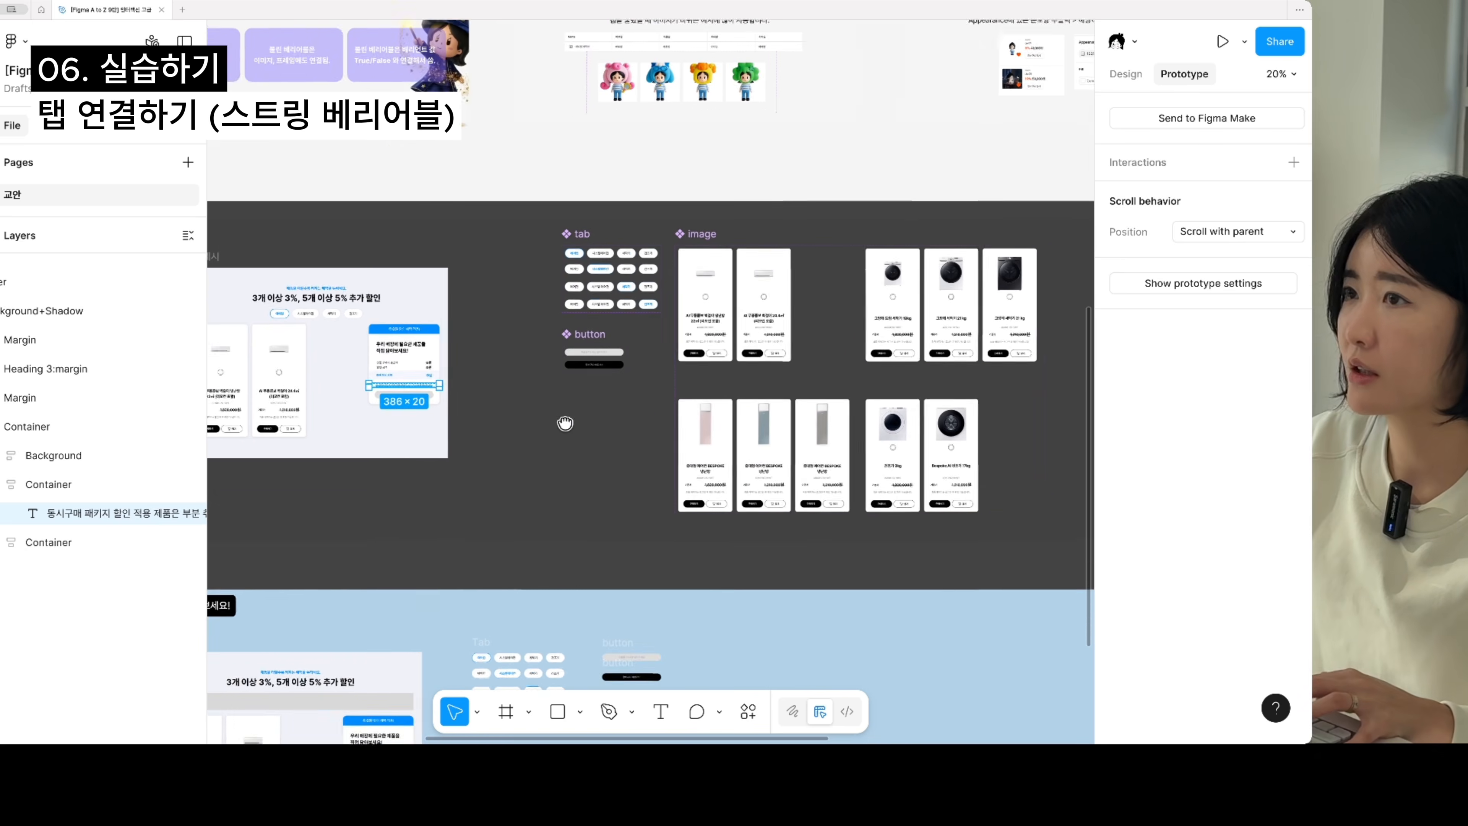
scroll(601, 398, "up", 2)
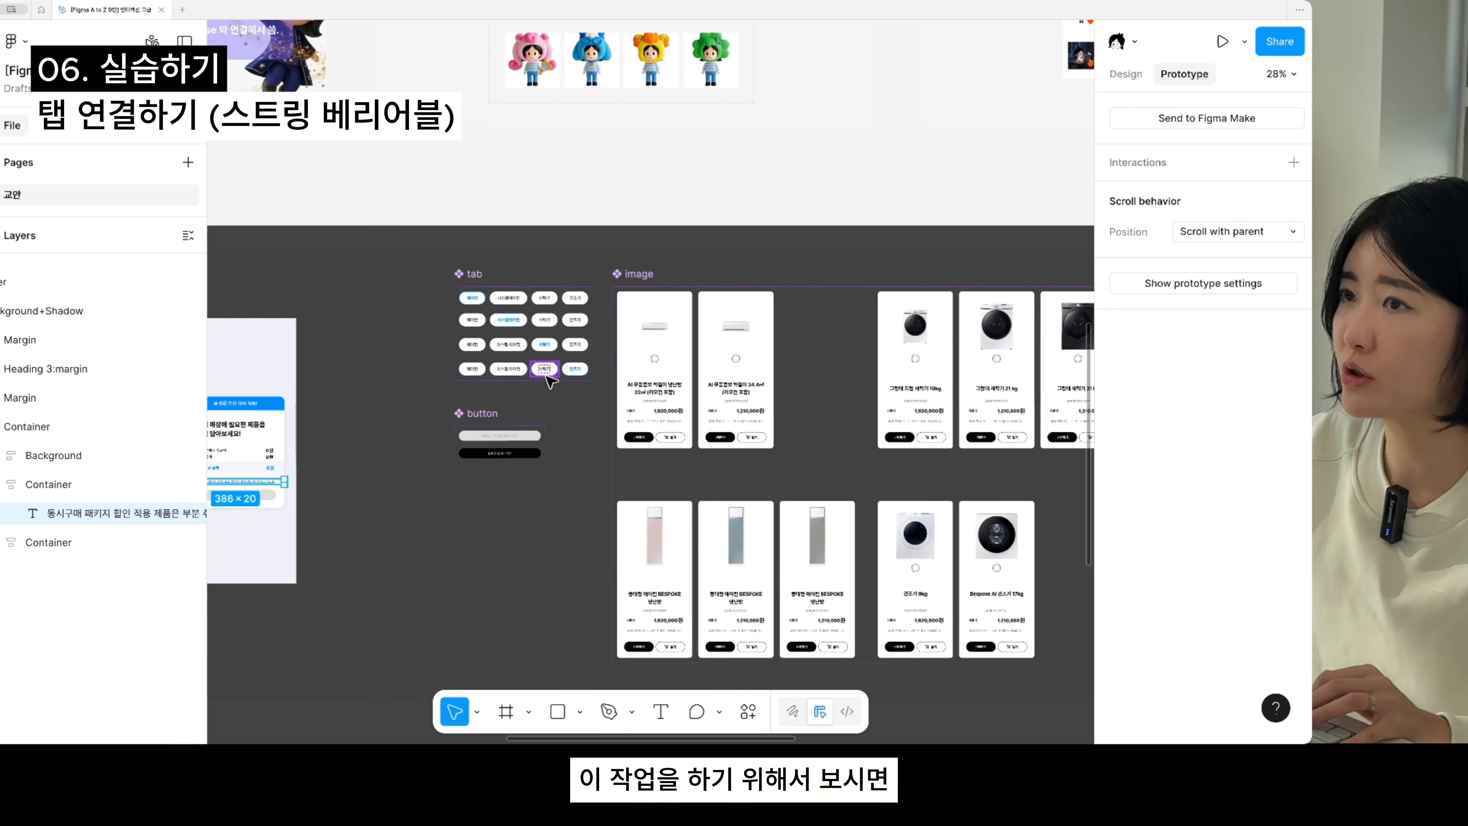
- Examine the 에어컨 variant of the finished tab component set alongside the matching 에어컨 variant of the image component set
left_click(438, 287)
left_click(795, 417)
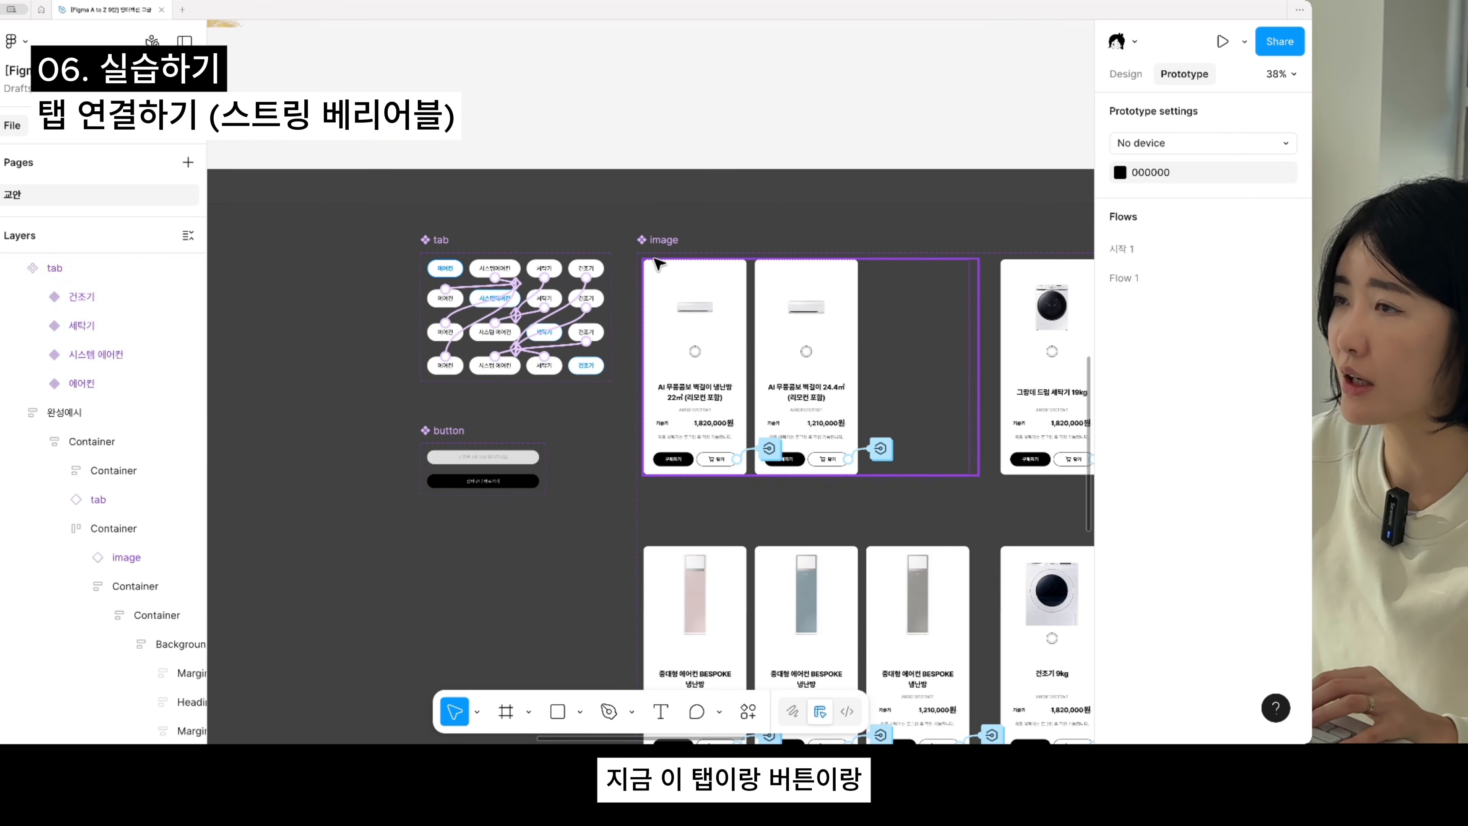
left_click(795, 417)
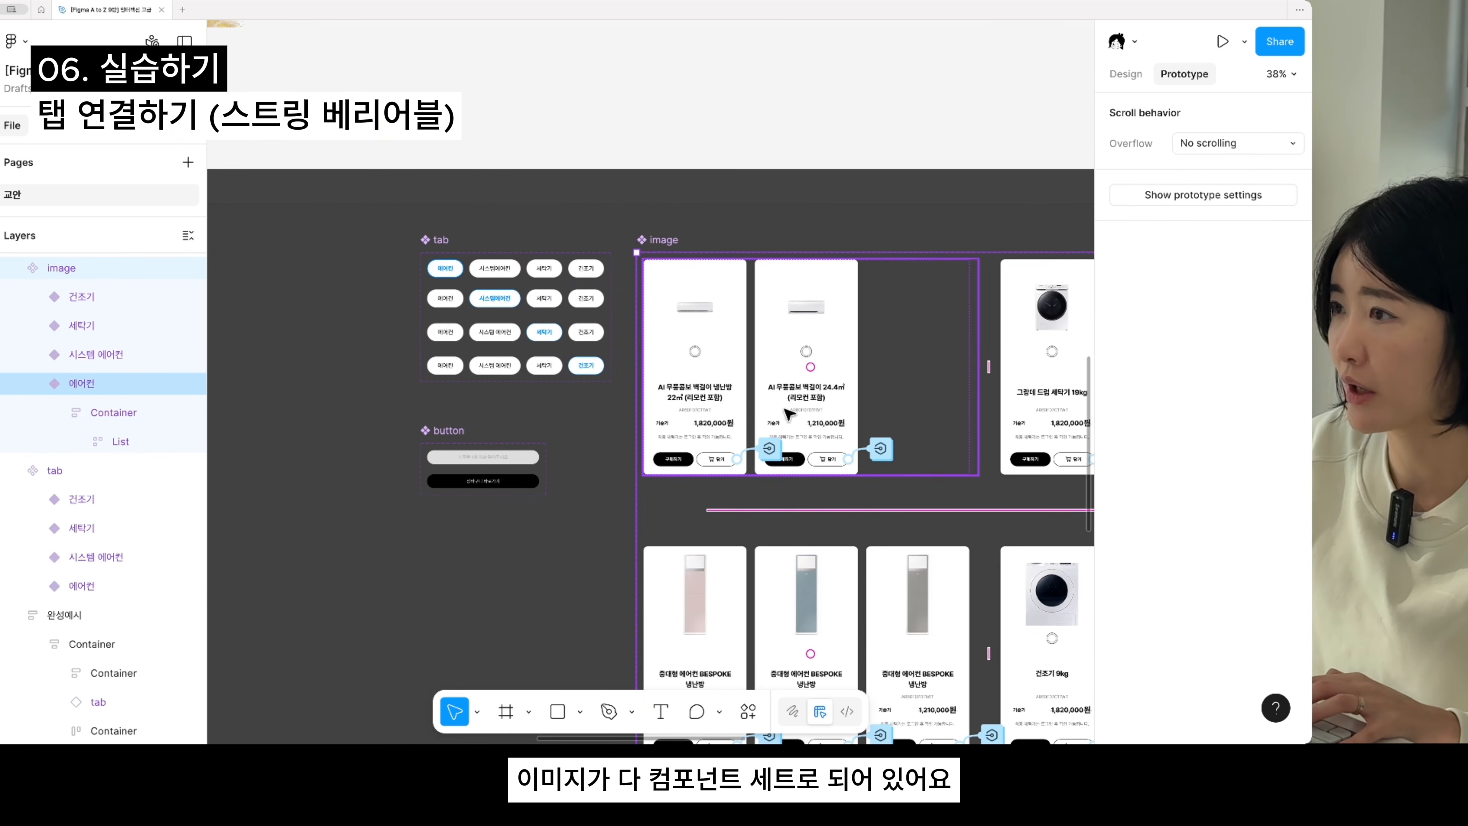
left_click_drag(784, 409, 692, 442)
scroll(438, 308, "down", 1)
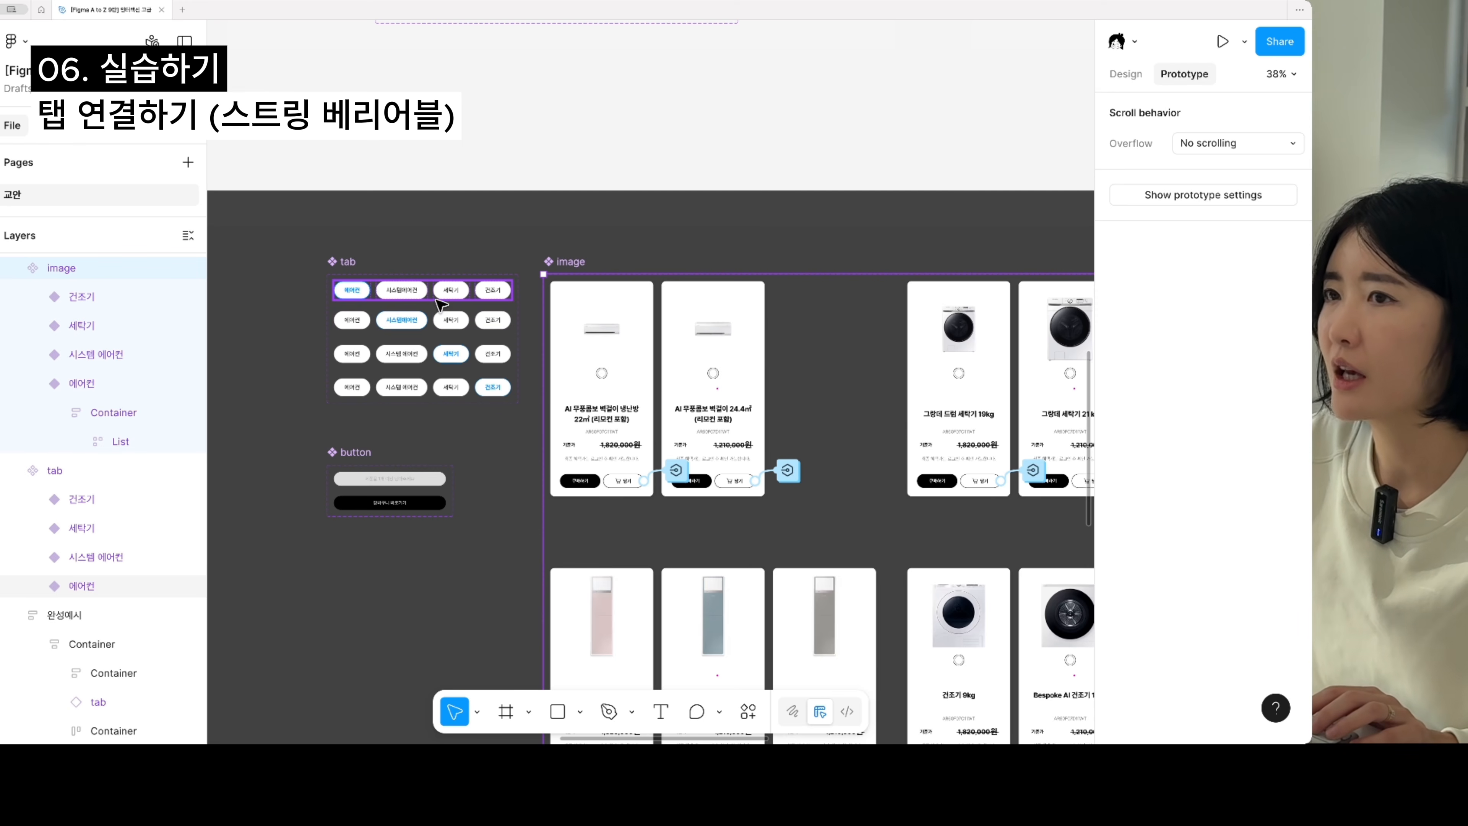
left_click(439, 304)
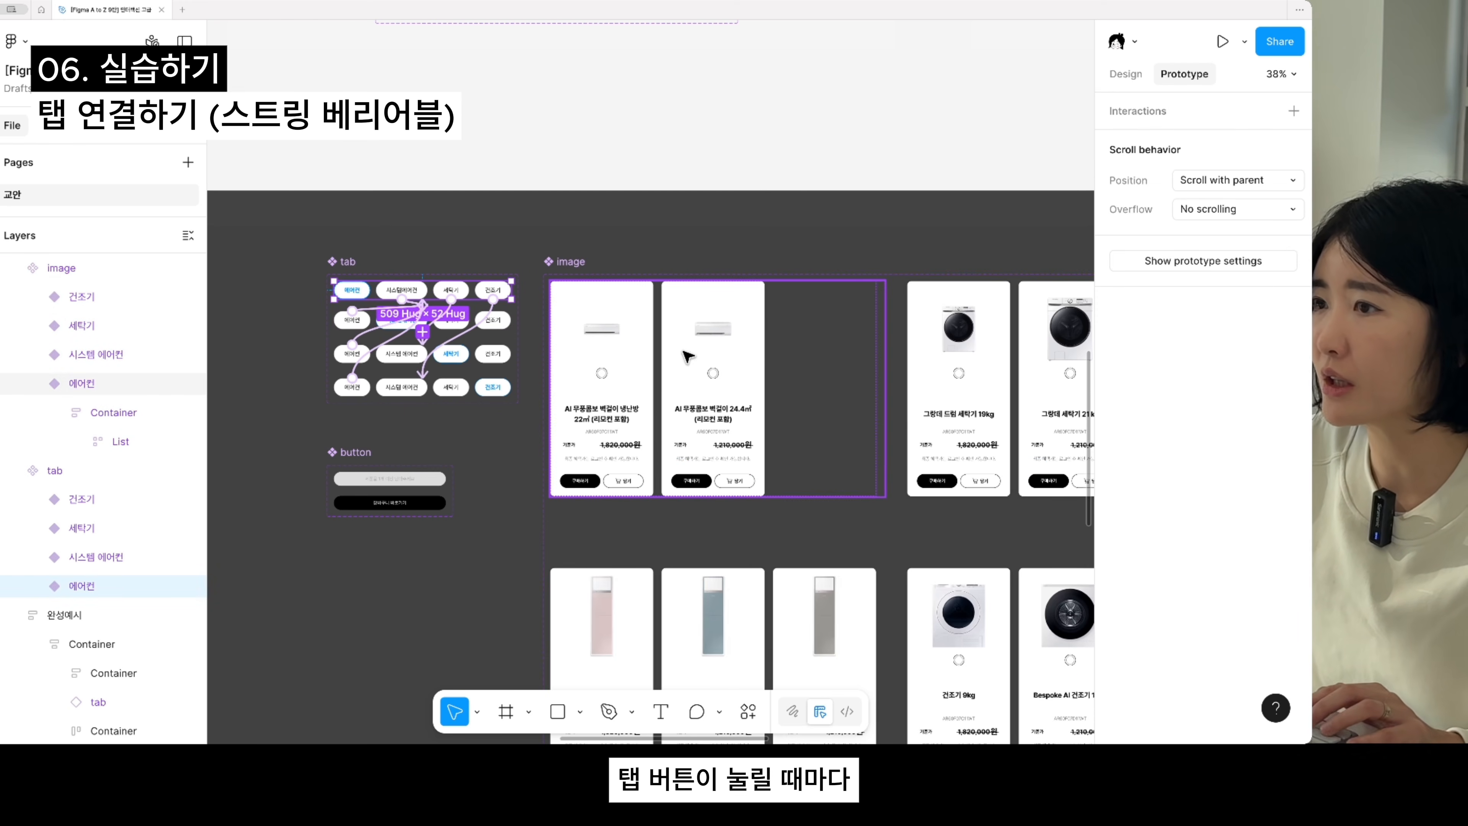
scroll(480, 331, "right", 2)
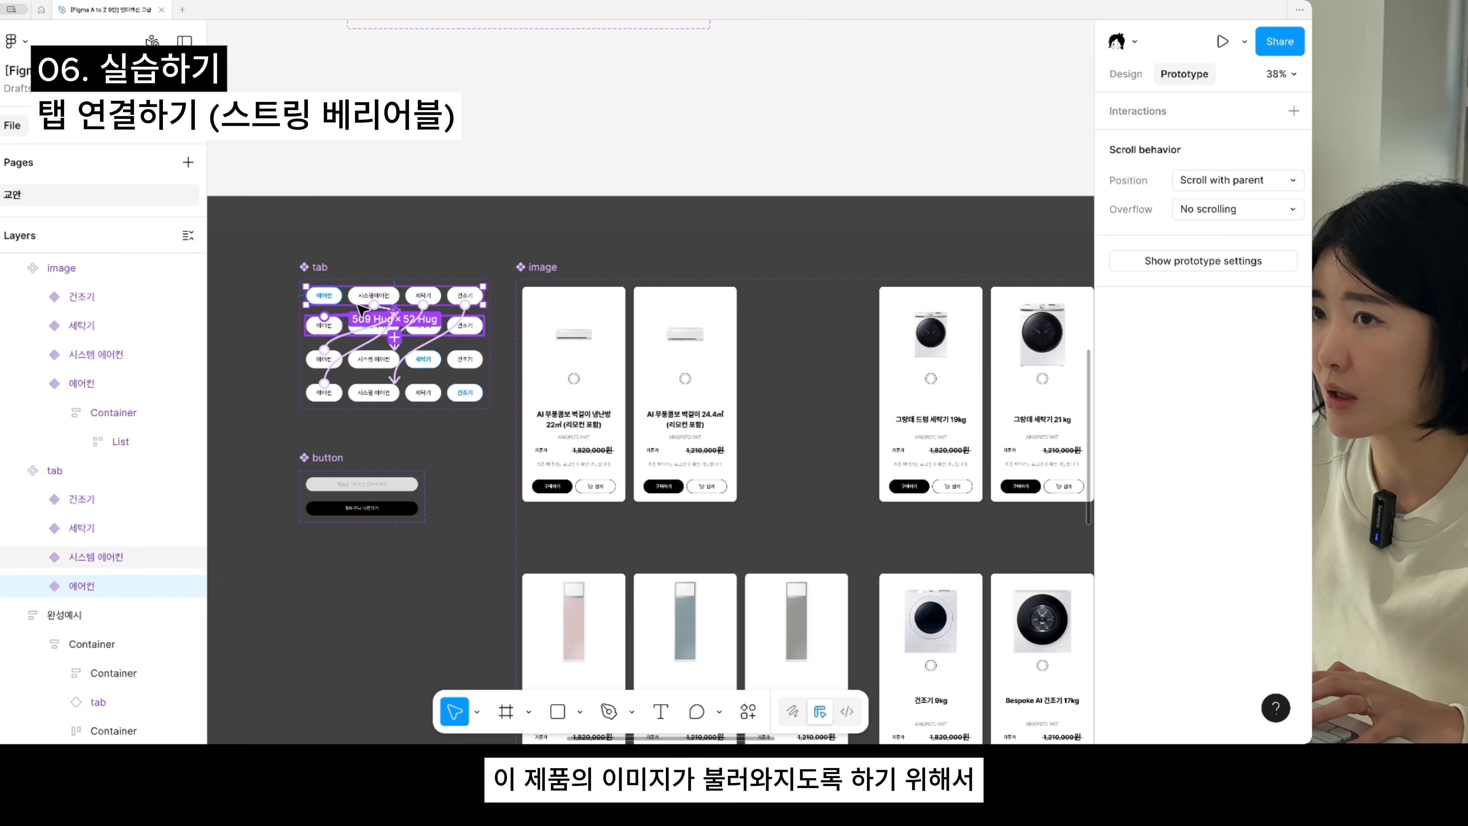
left_click(647, 367)
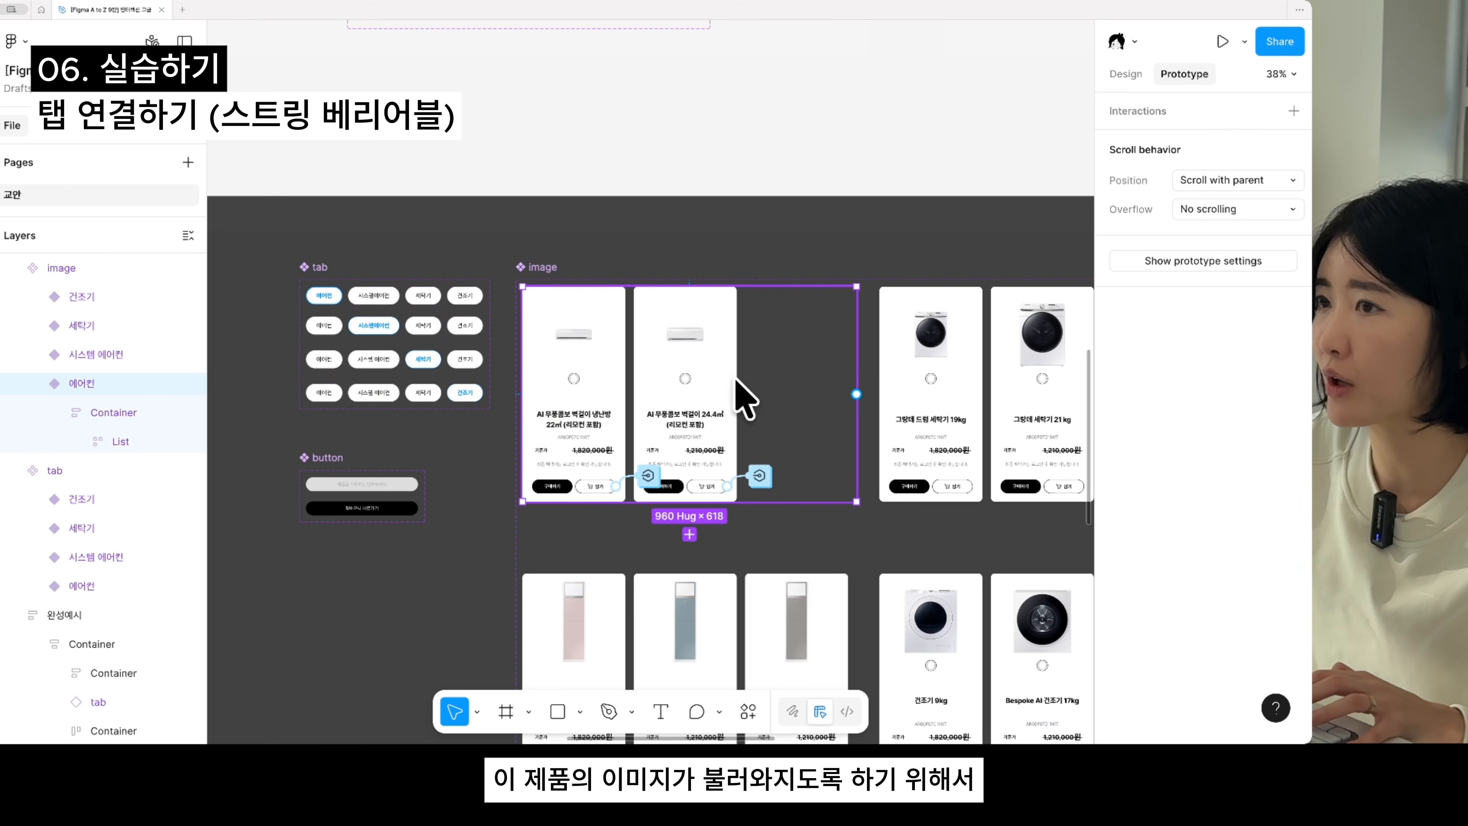
left_click(375, 298)
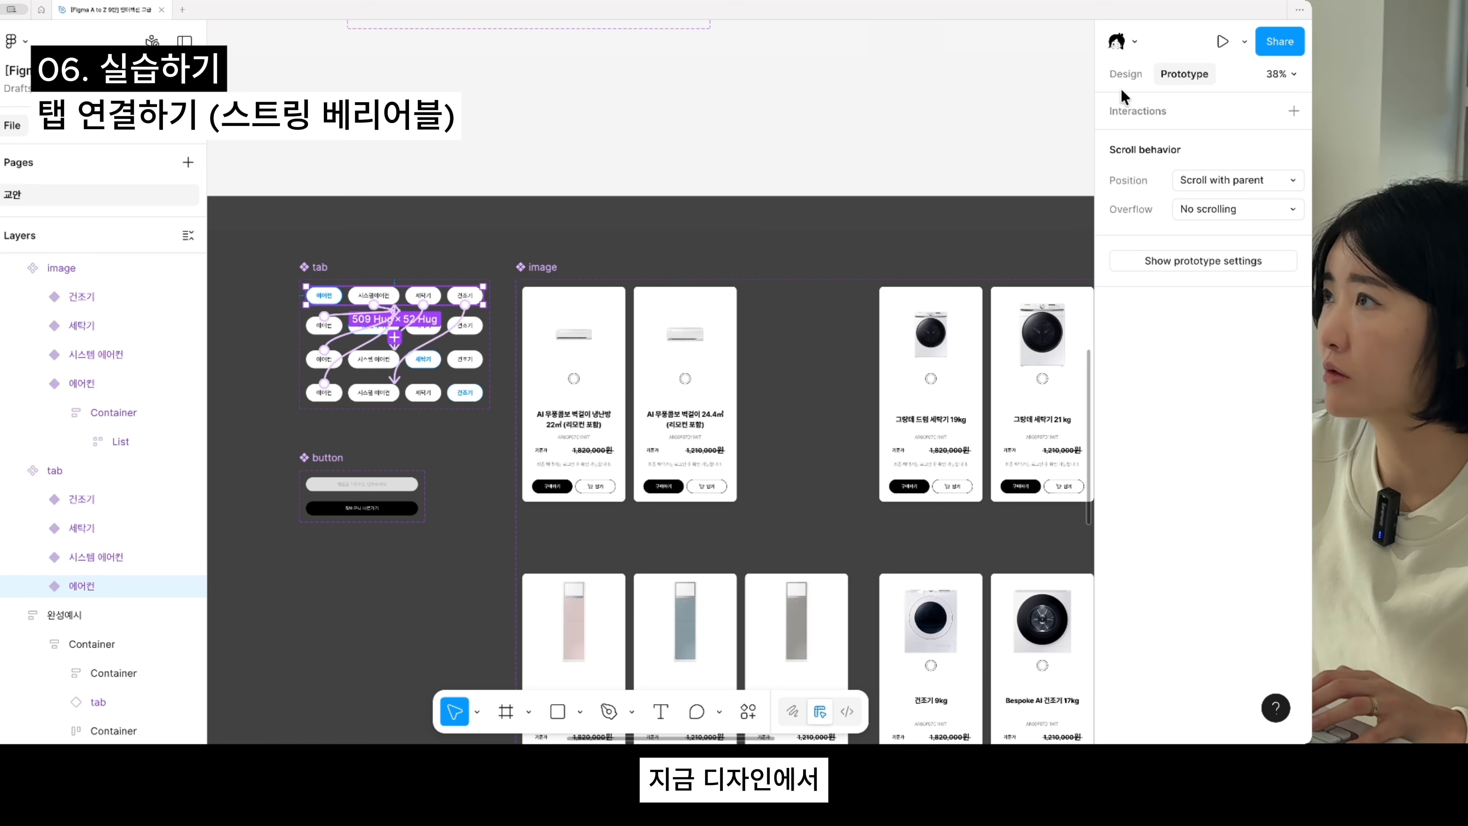
- Compare the Property 1 values of the finished tab variants with those of the corresponding image variants
left_click(1125, 74)
left_click(573, 351)
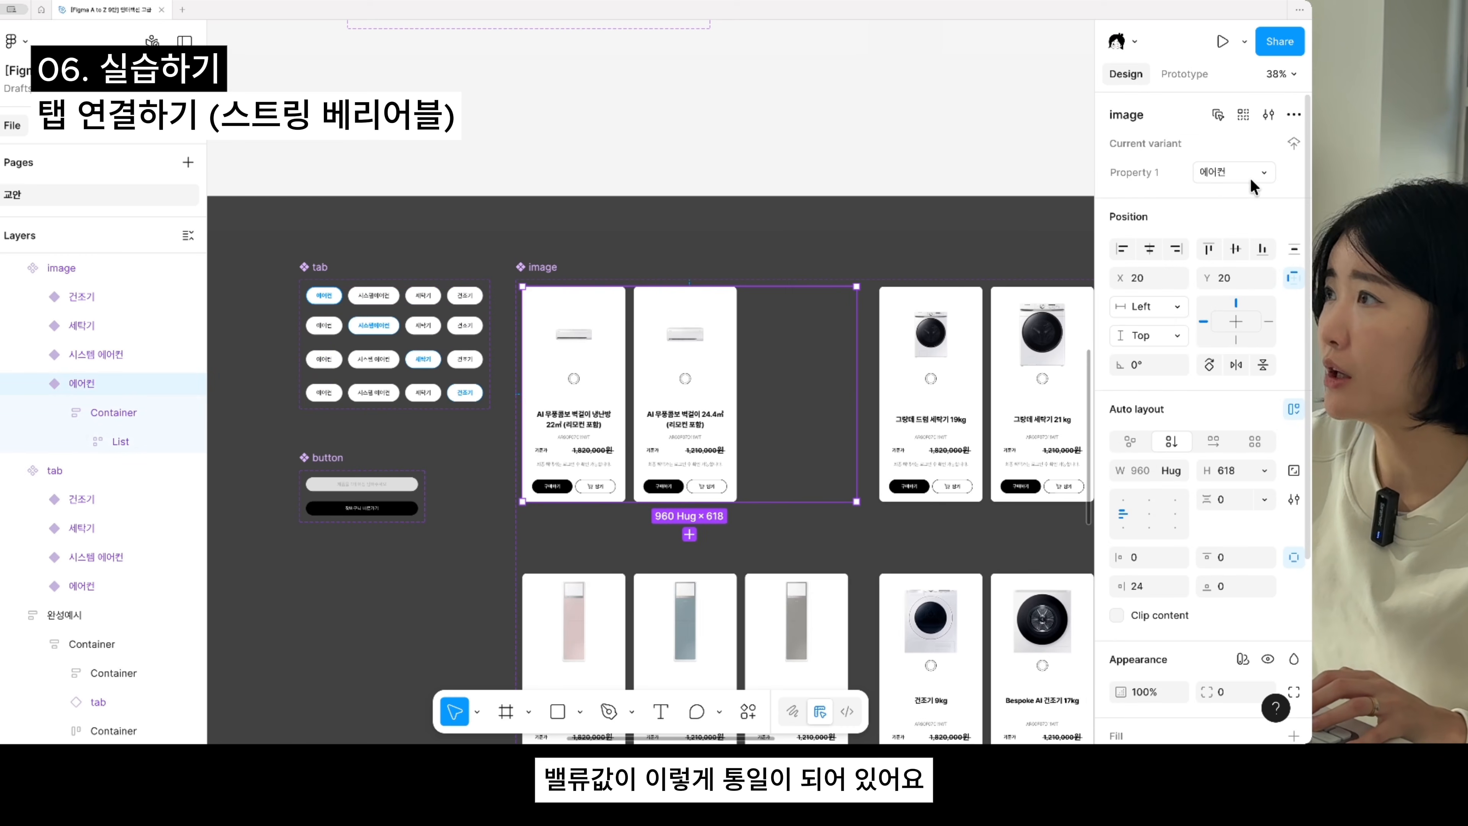
left_click(1072, 324)
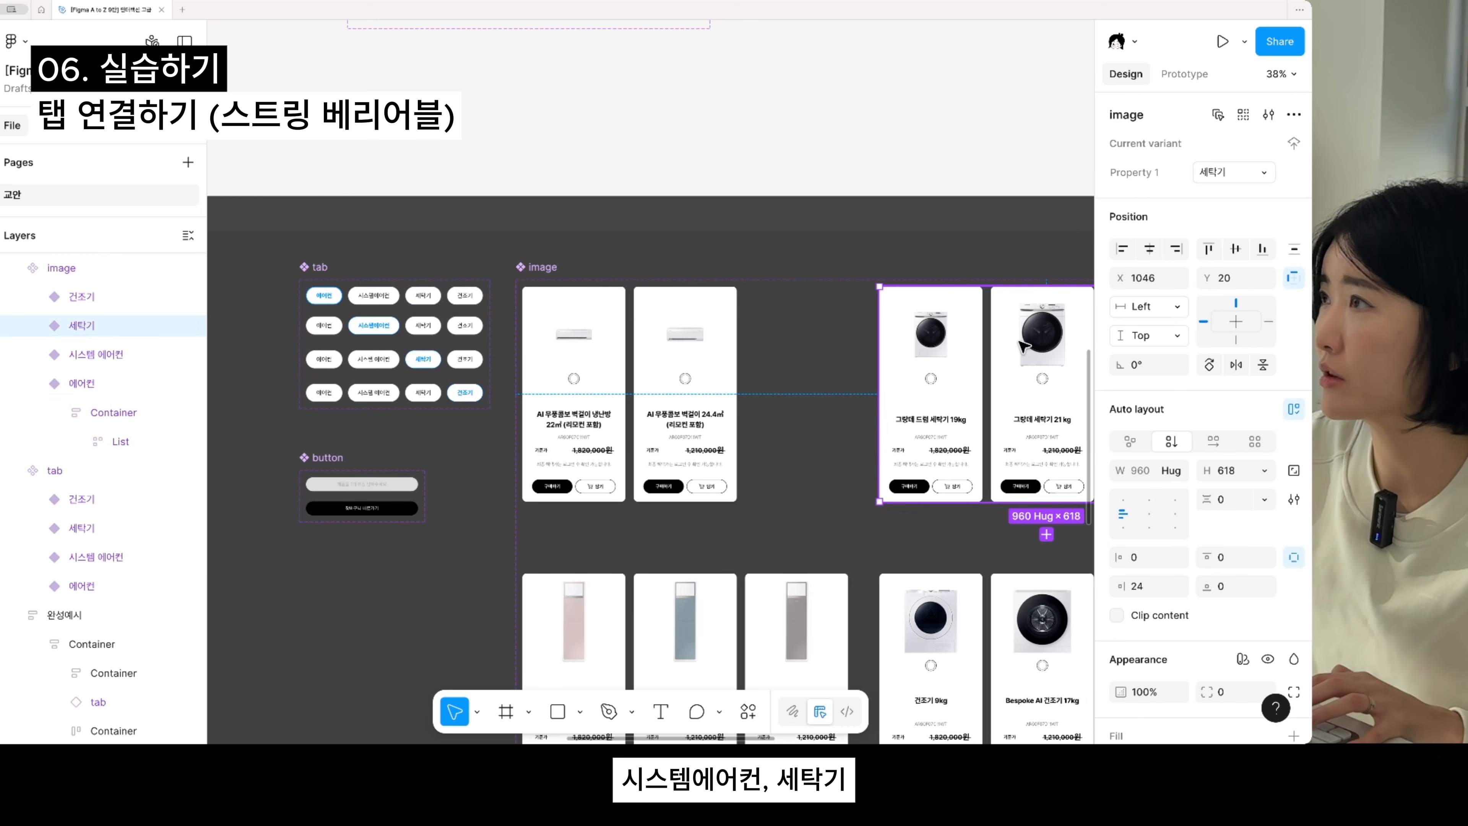
scroll(578, 376, "down", 3)
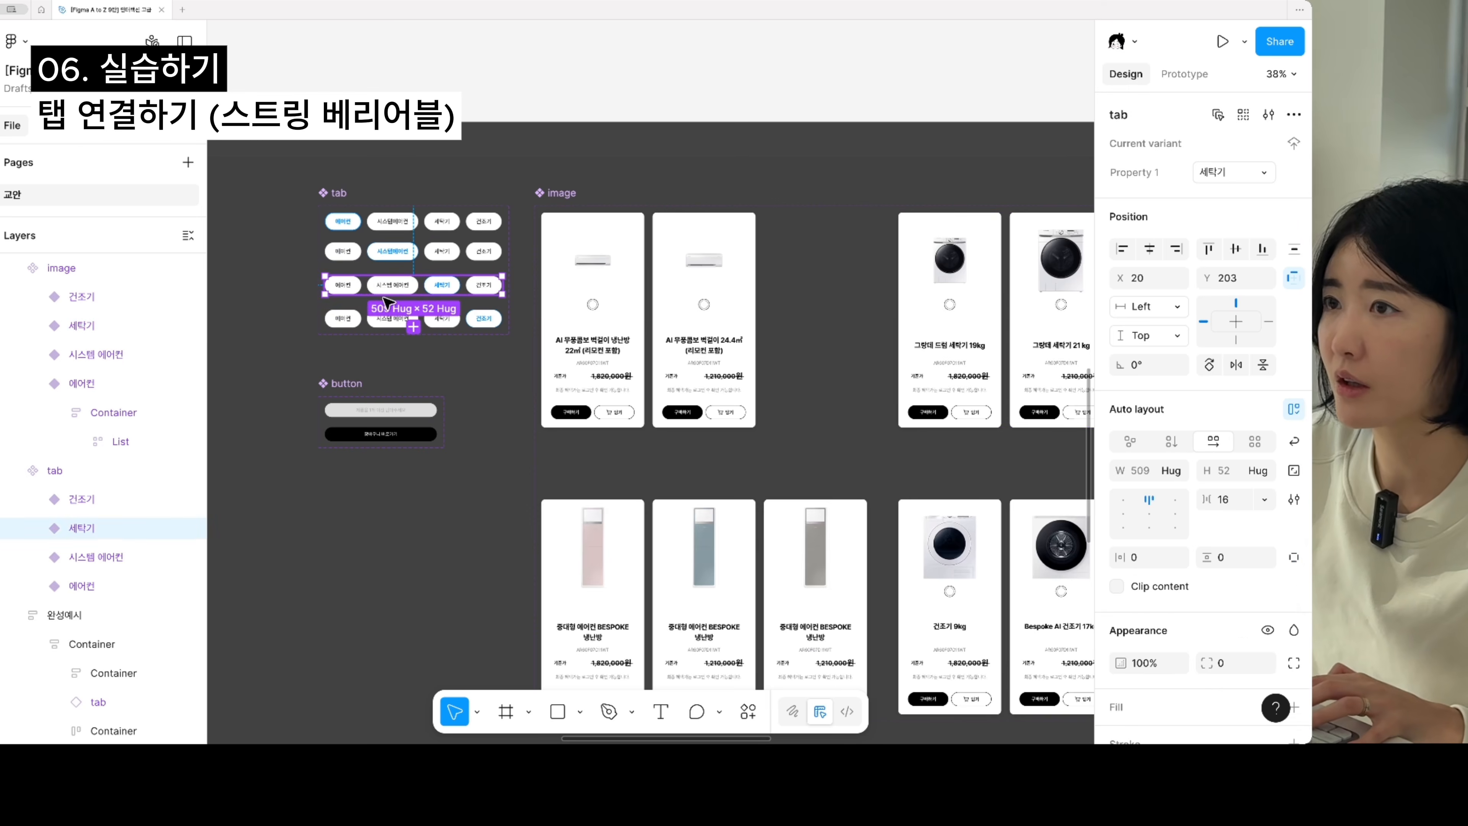
left_click(788, 614)
left_click_drag(787, 614, 816, 694)
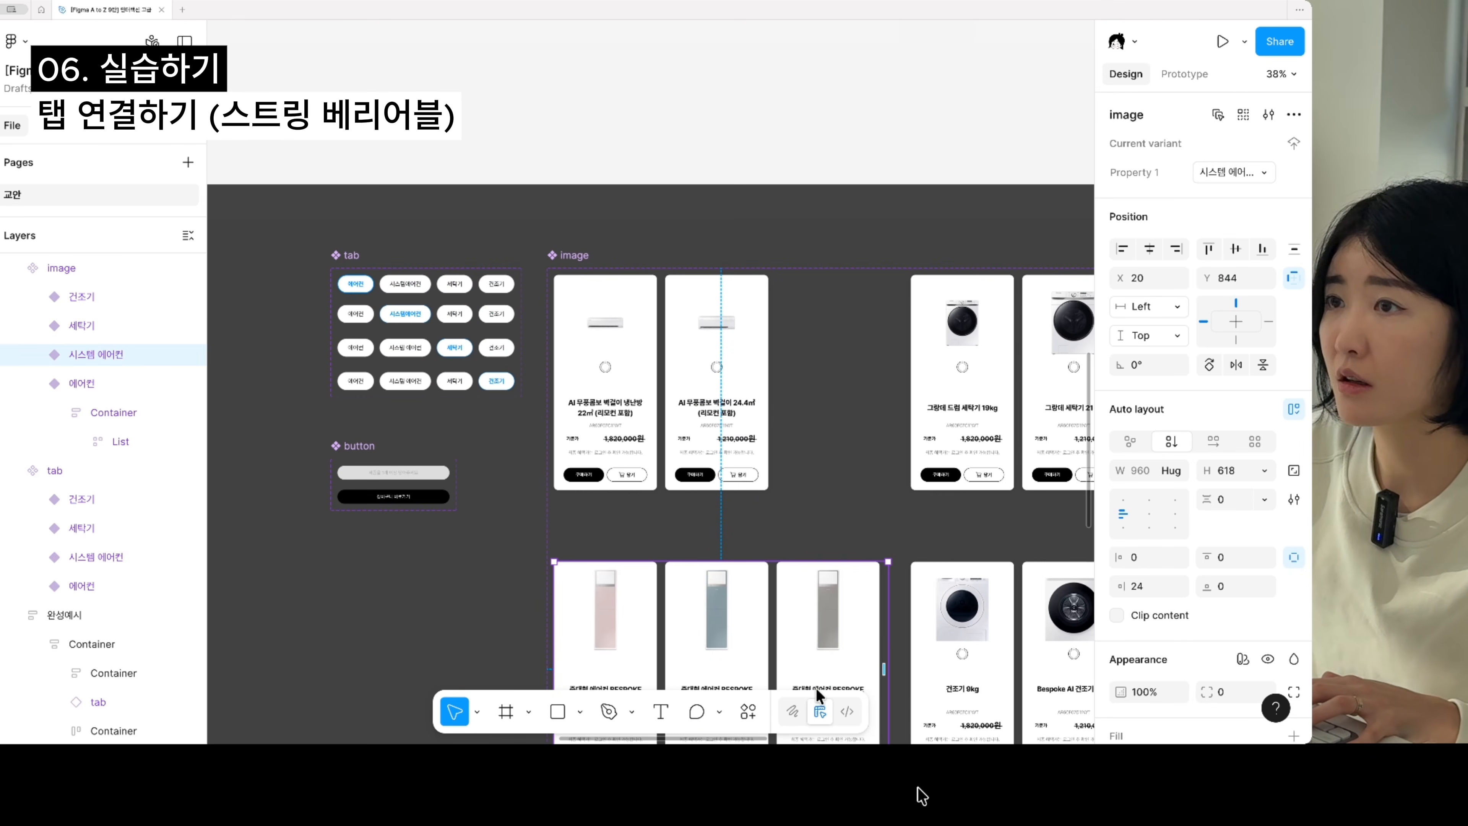
left_click(475, 383)
left_click_drag(516, 565, 341, 389)
left_click(943, 515)
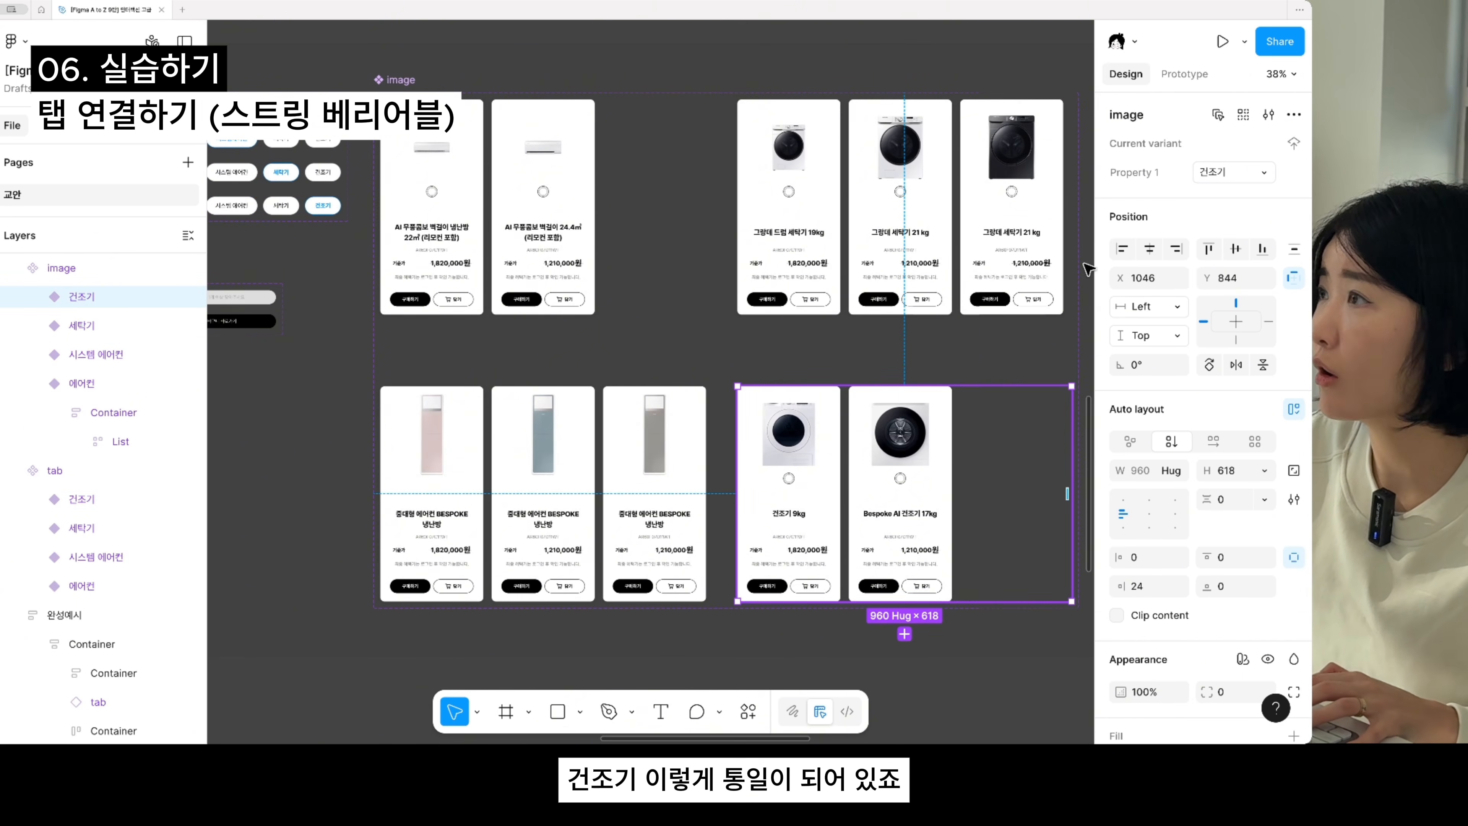
scroll(722, 289, "down", 3)
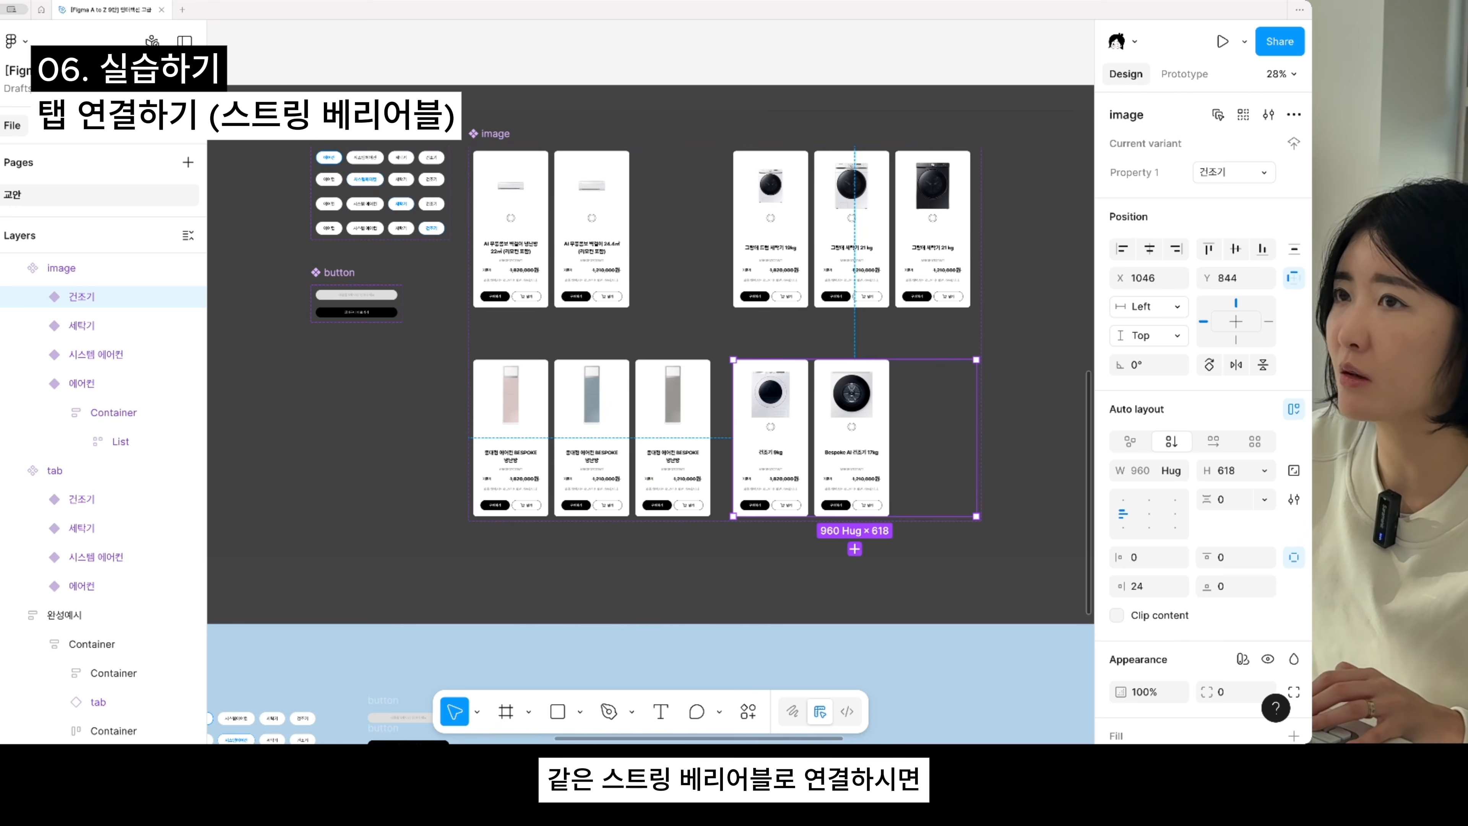
scroll(352, 157, "up", 5)
left_click(370, 165)
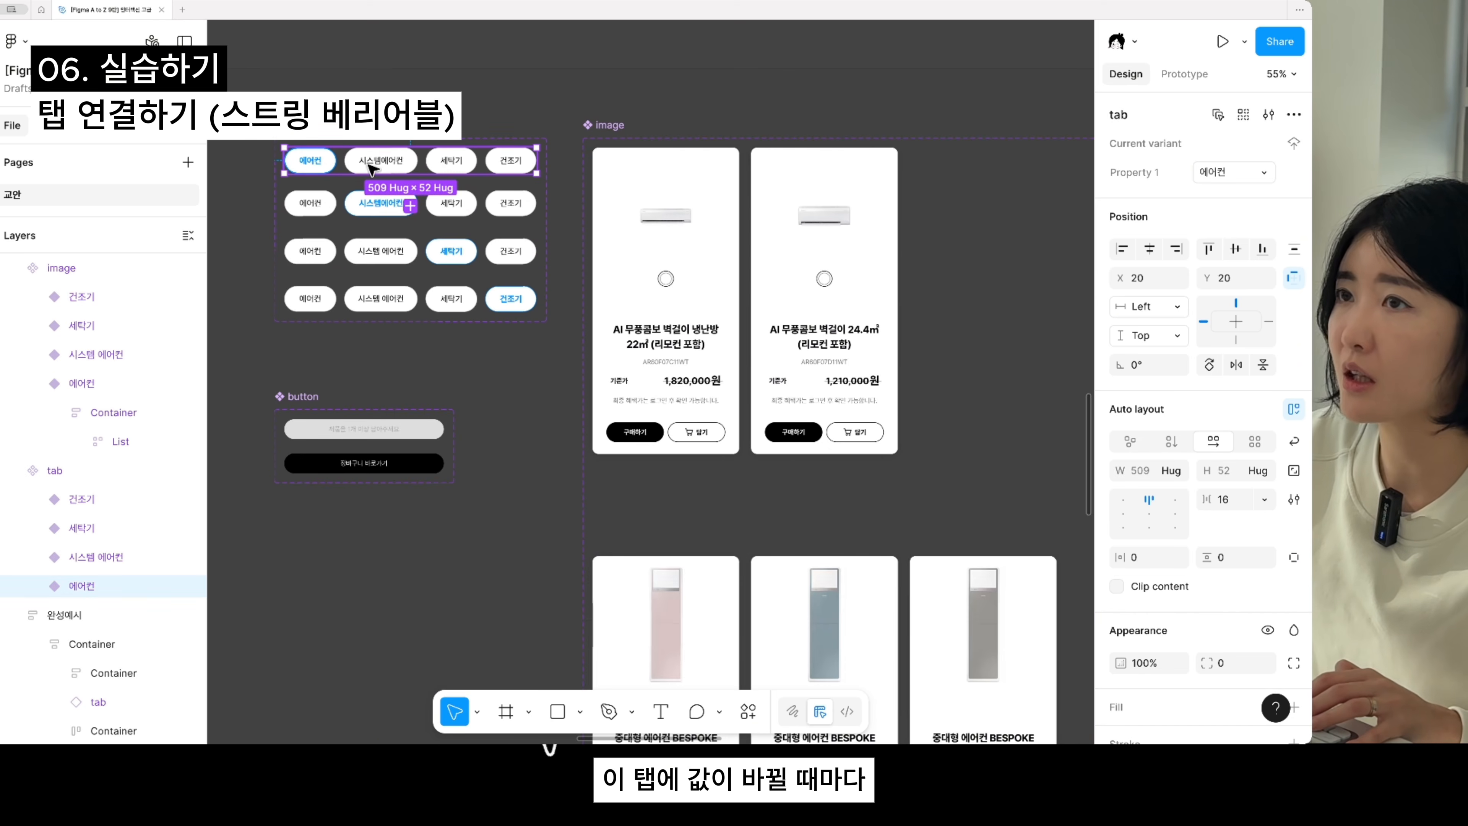
- In the blue practice section, rename the first tab row and the wall-mounted air conditioner product frame as 에어컨
scroll(706, 296, "down", 5)
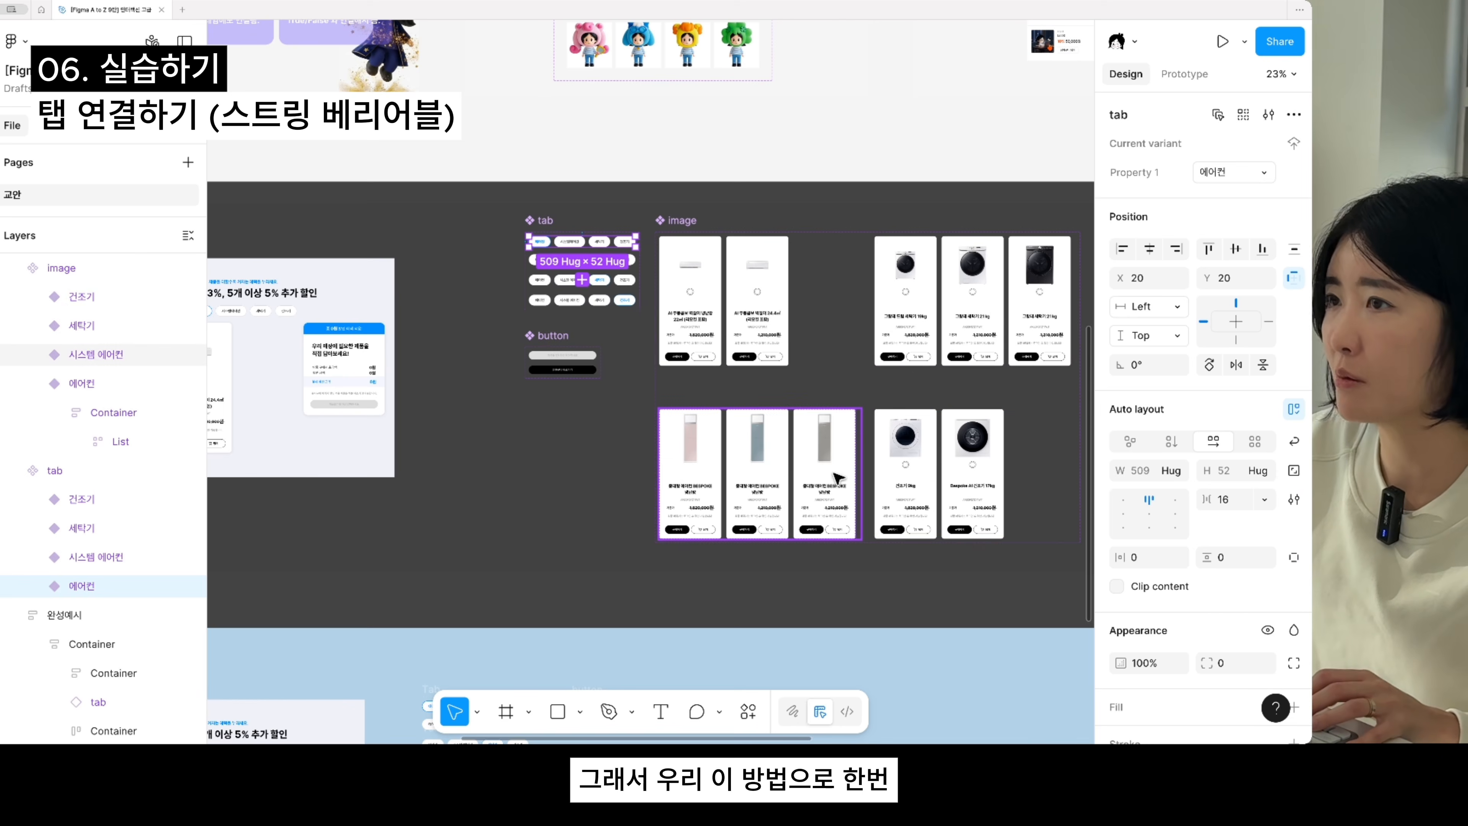
scroll(836, 477, "down", 1)
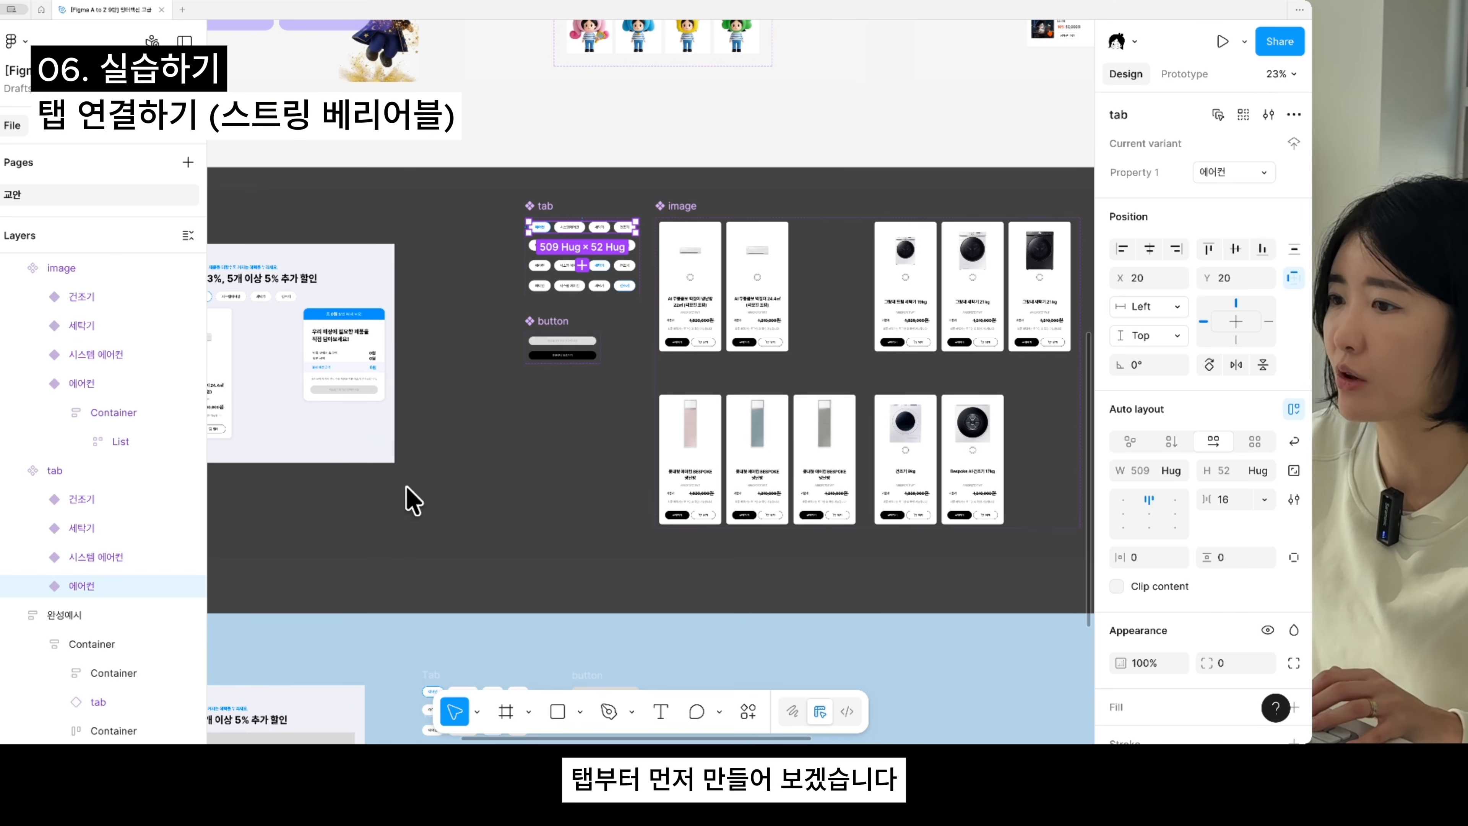
scroll(409, 499, "down", 3)
scroll(584, 439, "up", 5)
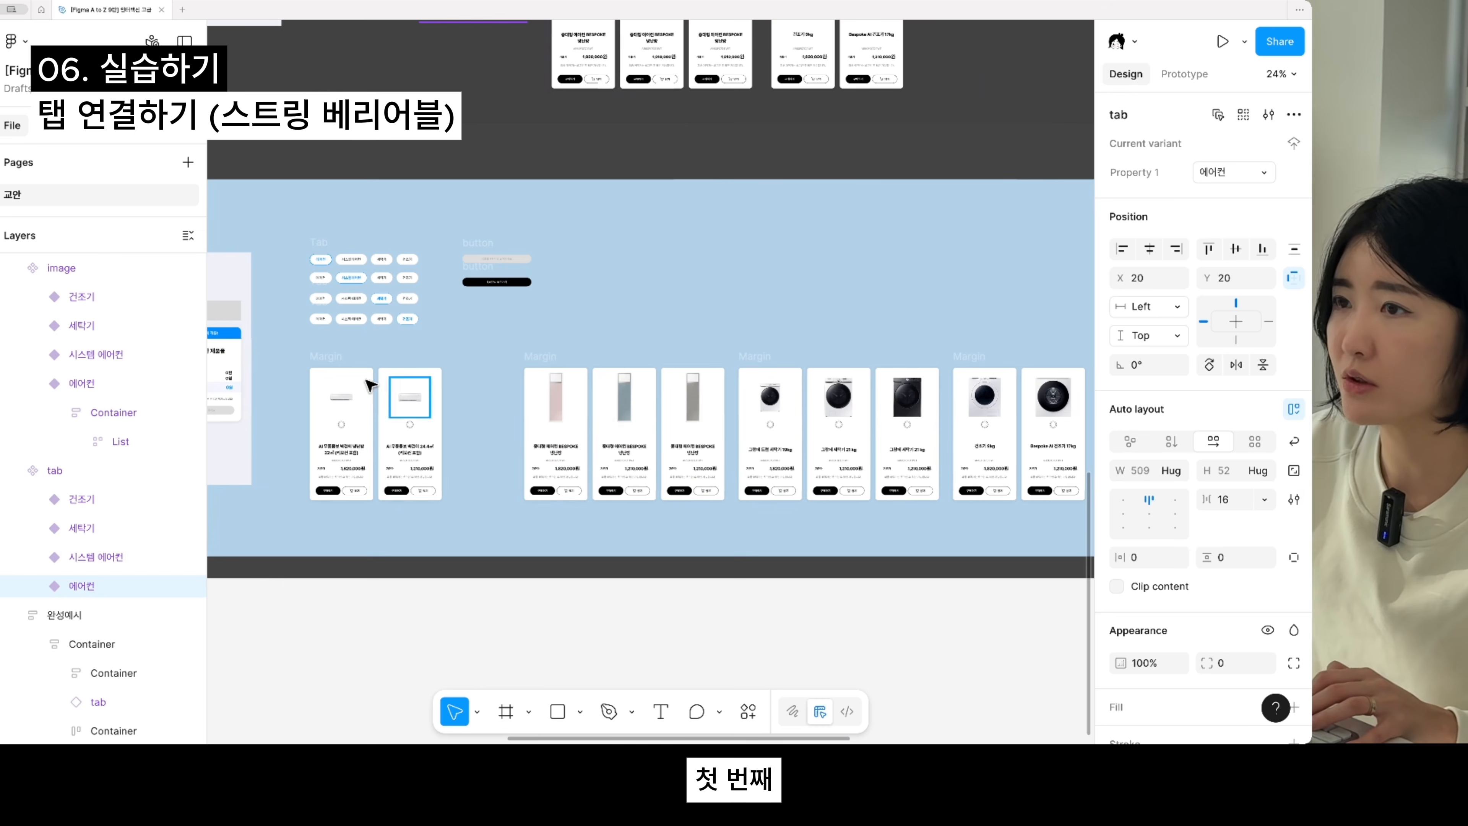
left_click(349, 369)
left_click_drag(326, 358, 338, 360)
key("super+z")
left_click_drag(484, 318, 665, 445)
scroll(485, 461, "up", 4)
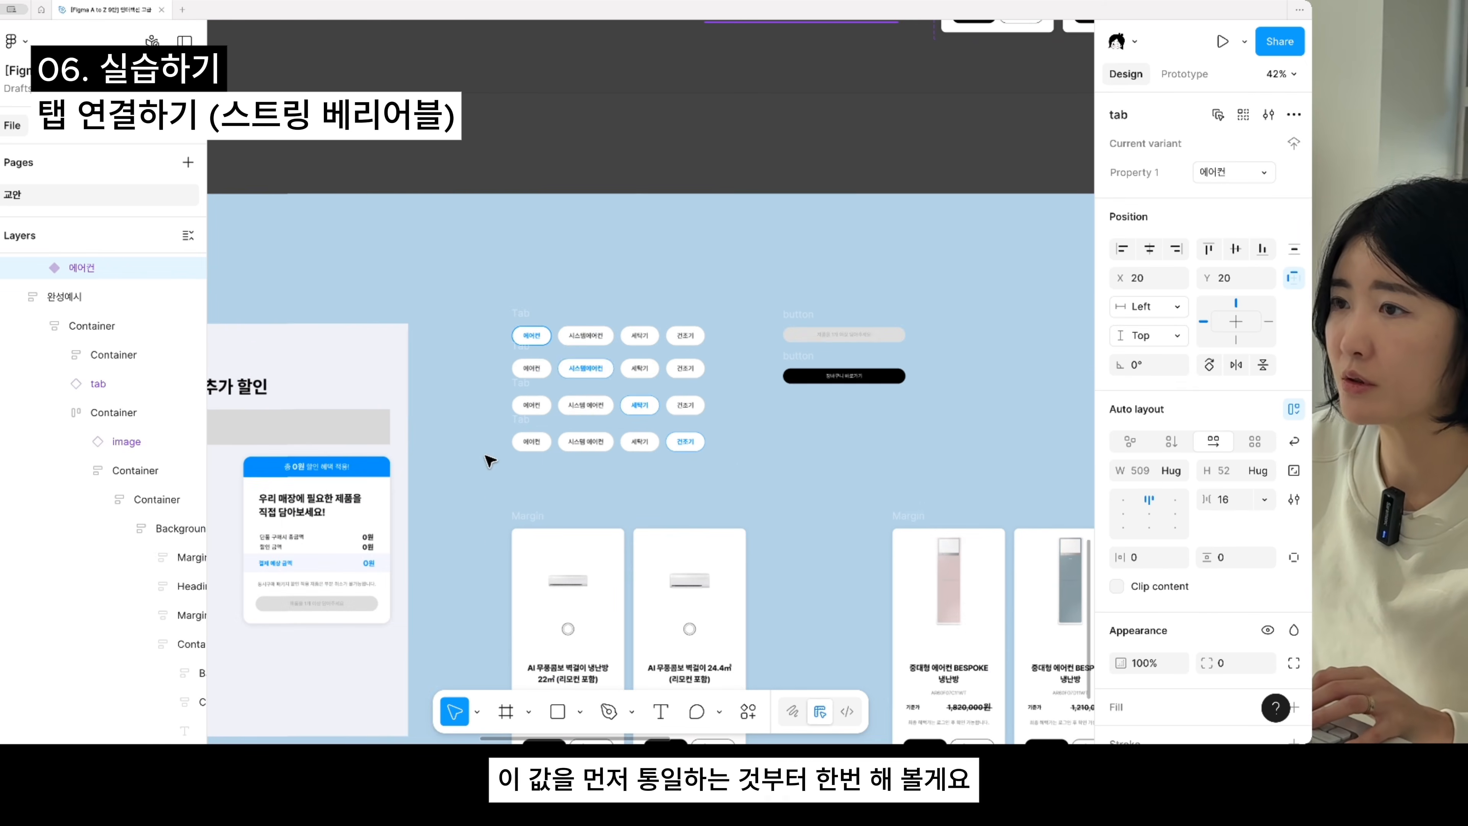
left_click(523, 524)
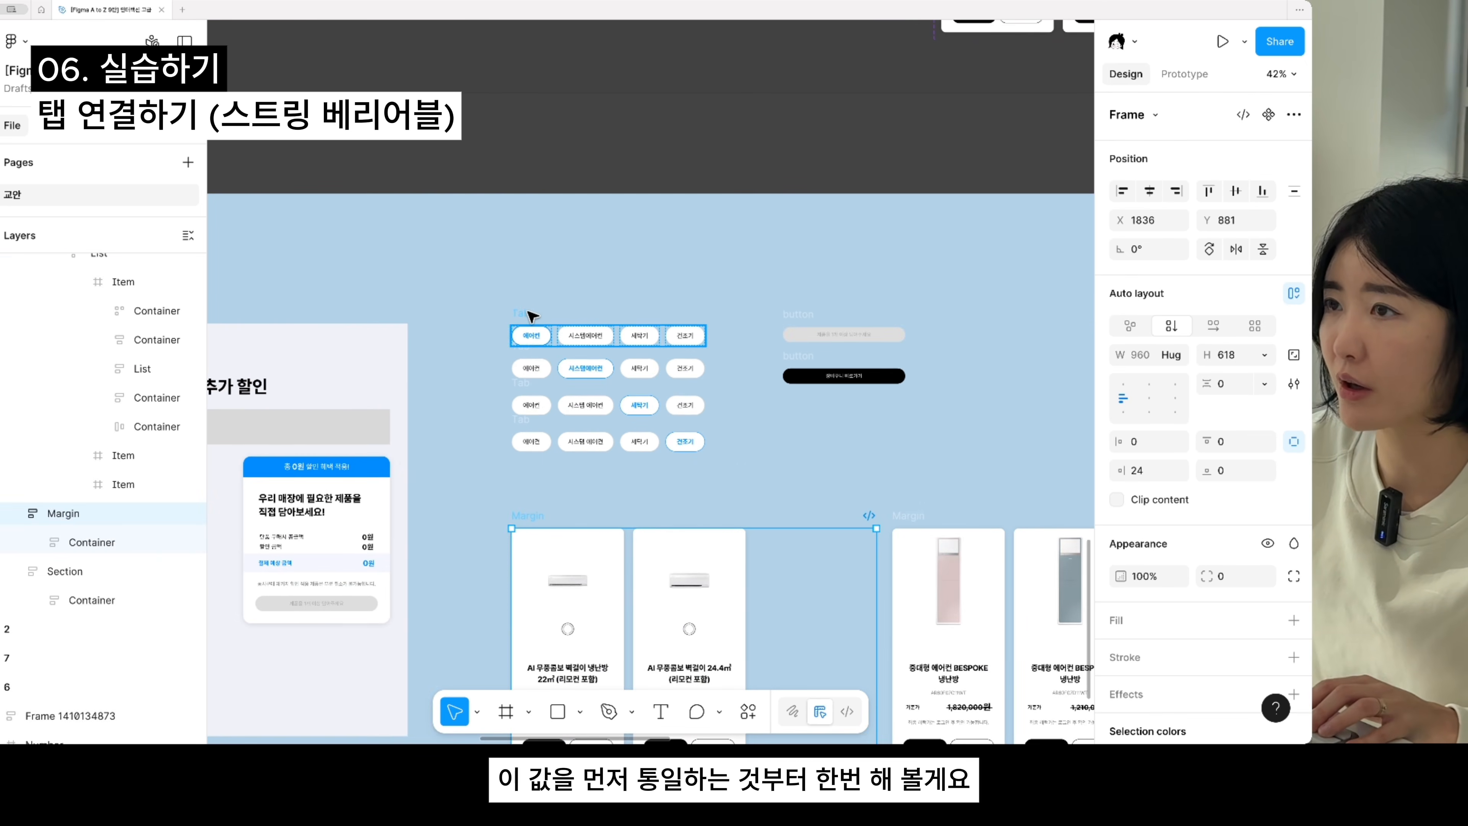
left_click(528, 312, "shift")
left_click(528, 312)
double_click(528, 313)
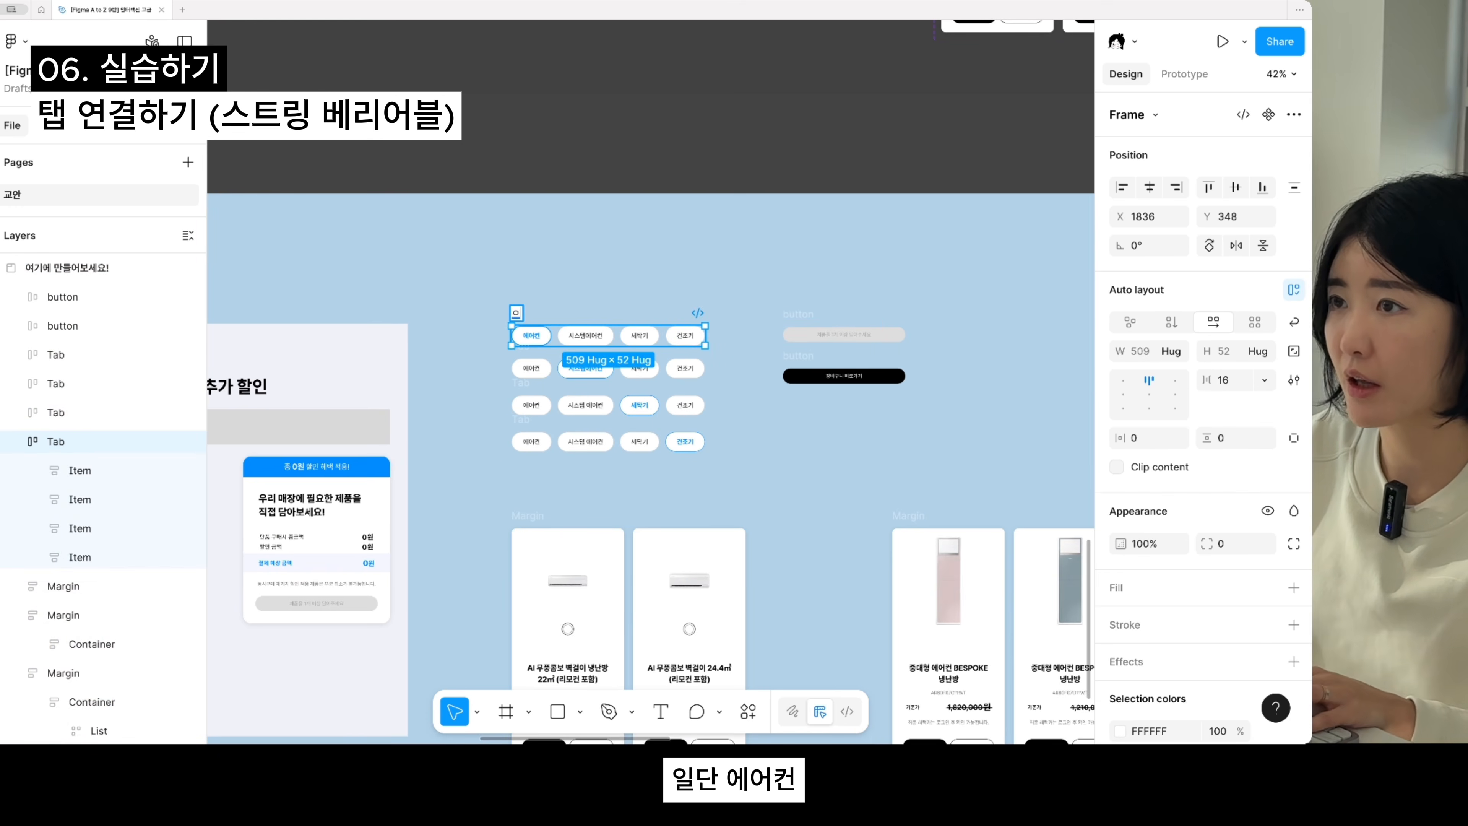
type("에어컨")
key("Return")
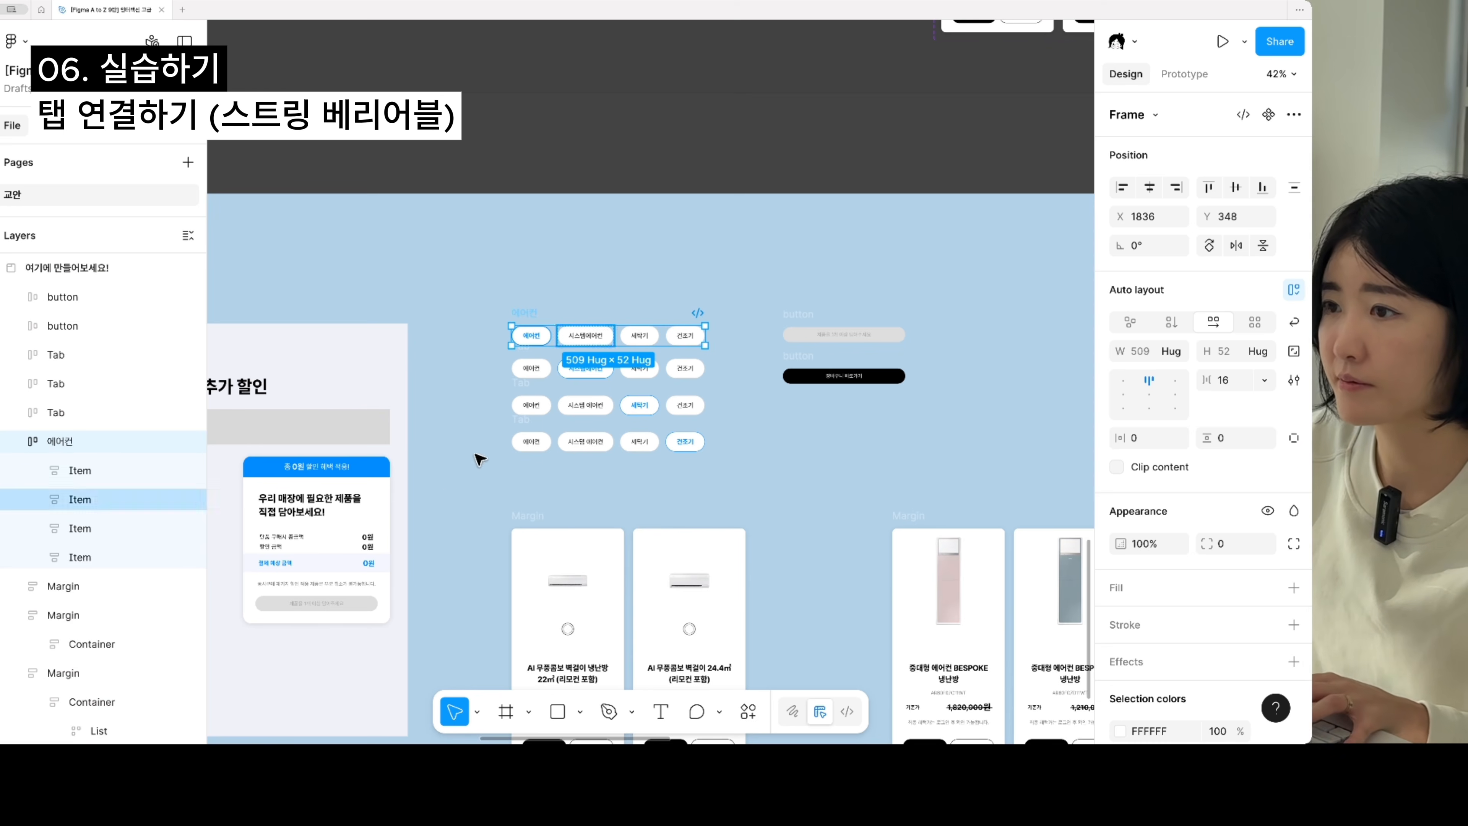
left_click(546, 522)
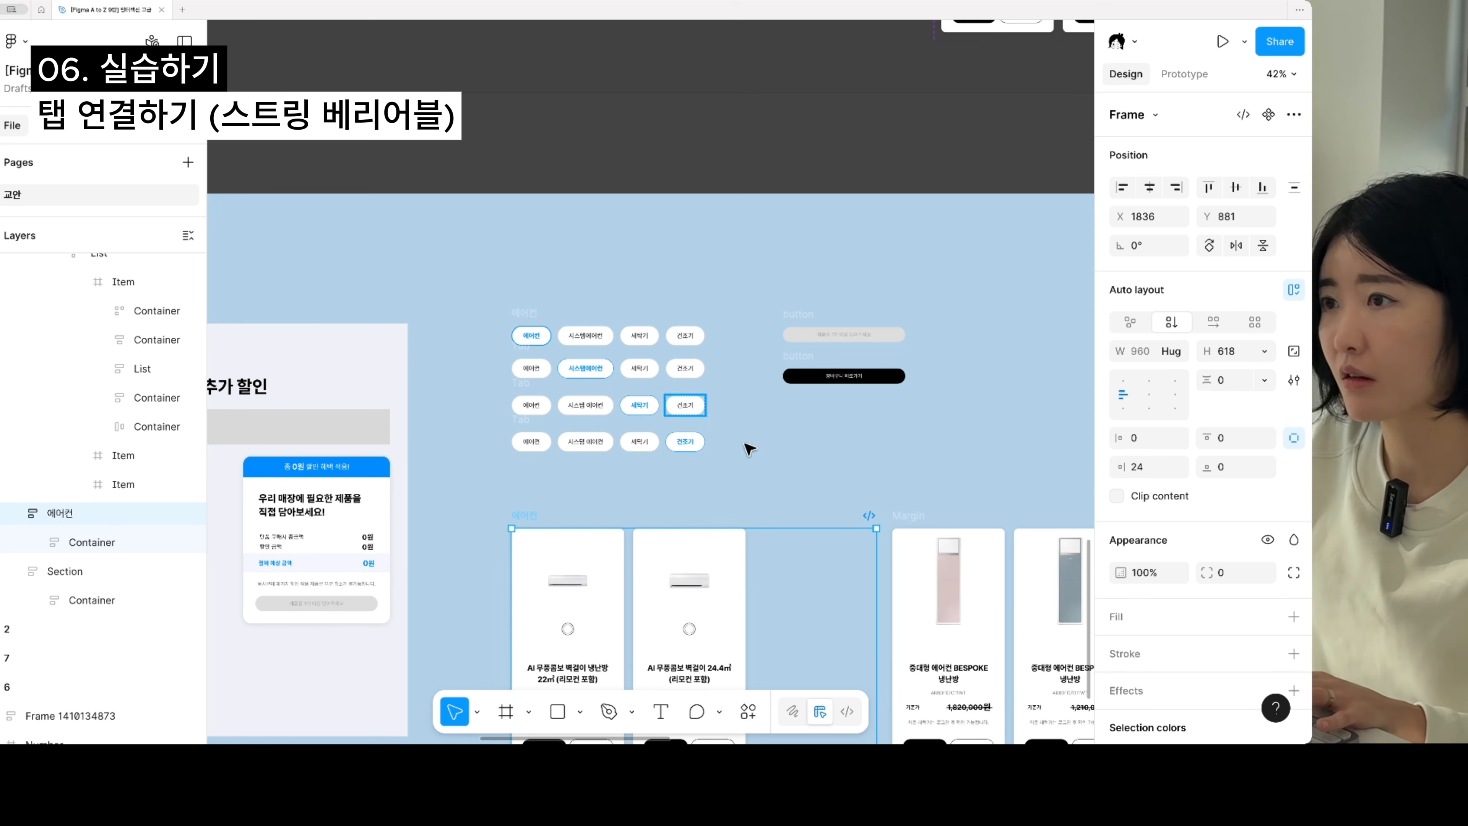
- Rename the product frame holding the BESPOKE air conditioners as 시스템에어컨
left_click_drag(831, 466, 728, 436)
scroll(844, 487, "up", 4)
left_click(842, 559, "super")
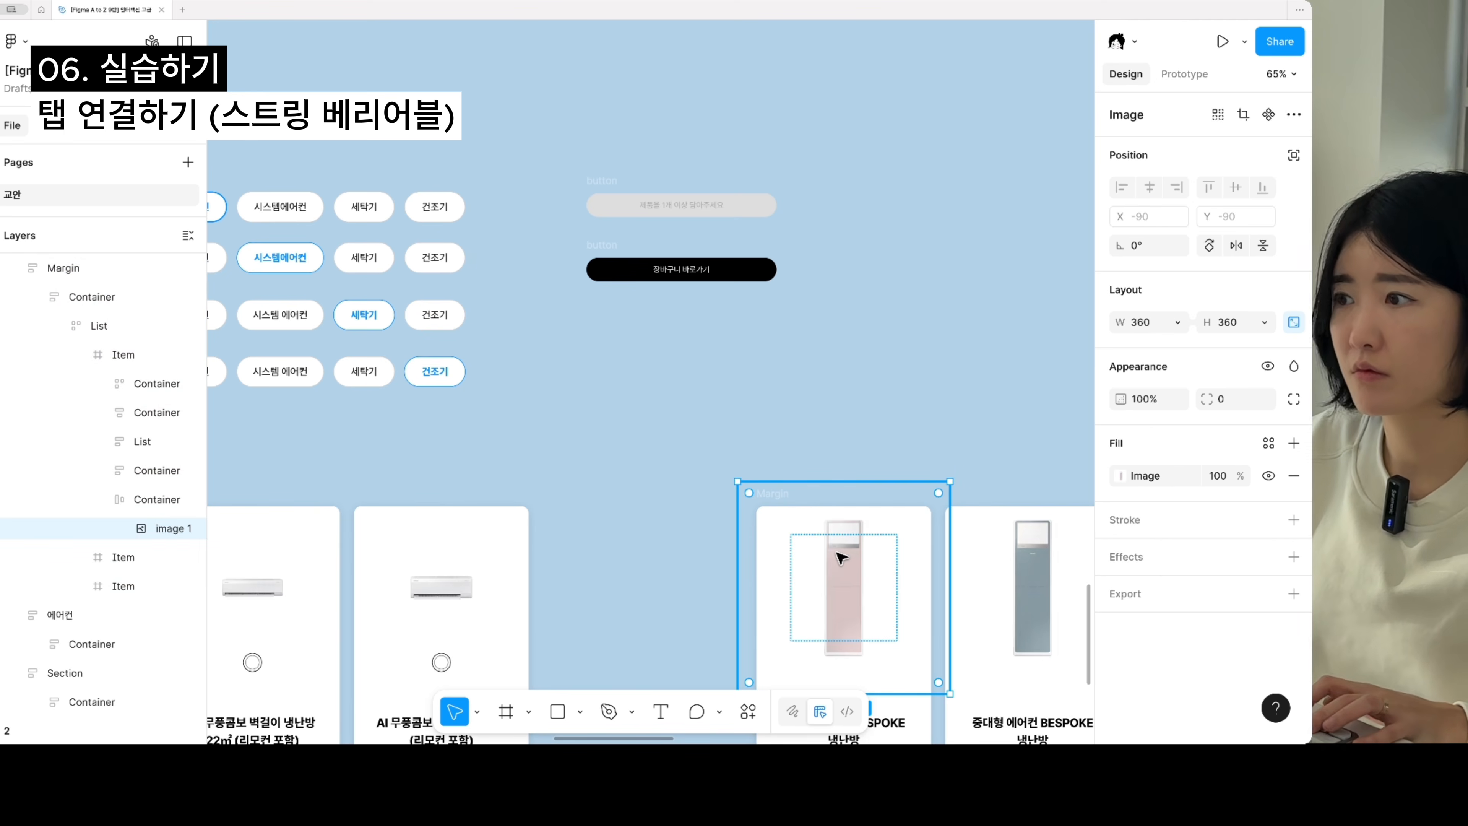
key("shift+super+l")
left_click(876, 495)
double_click(772, 494)
type("시")
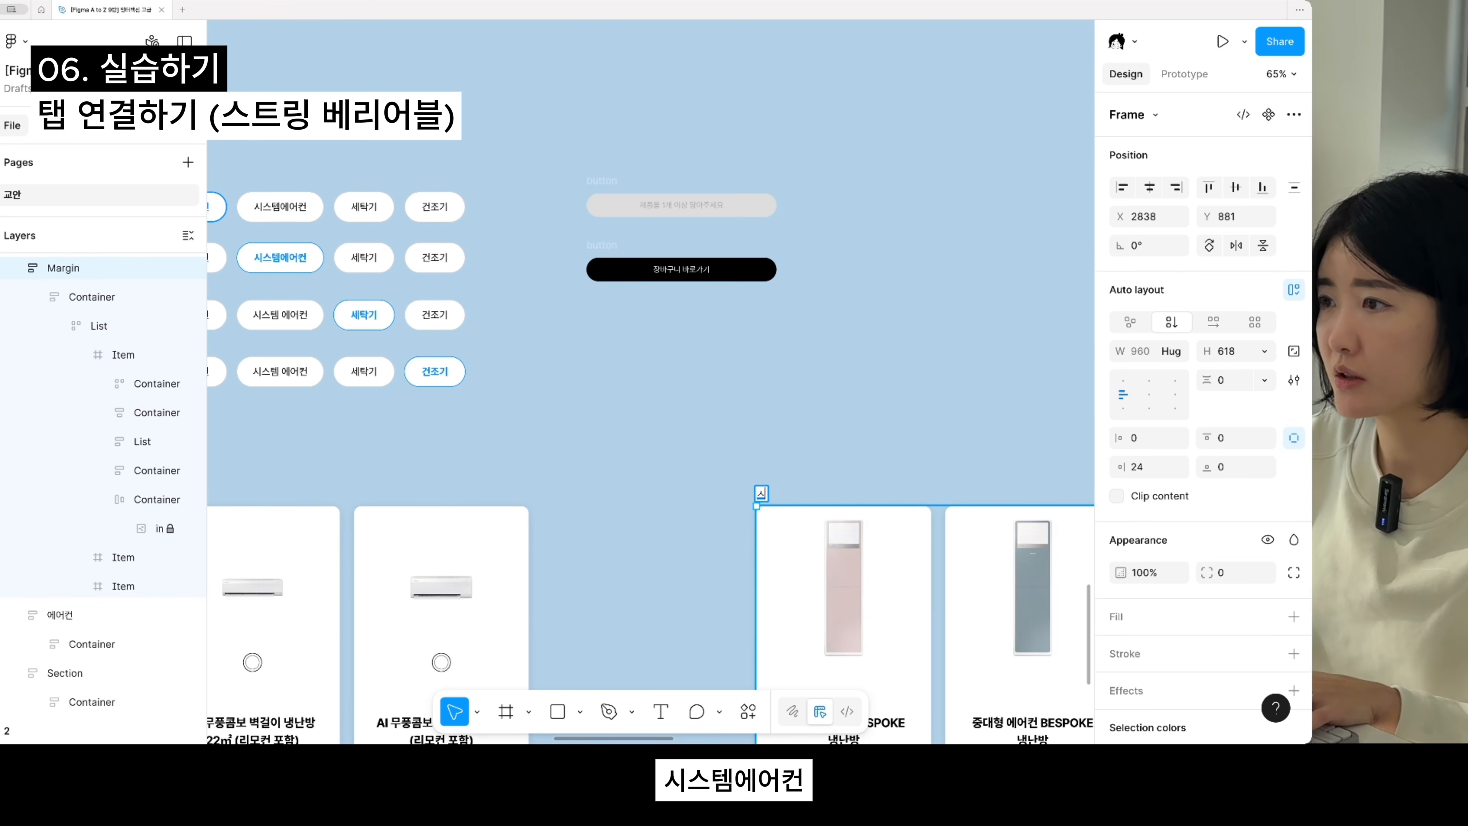
type("스템에어컨")
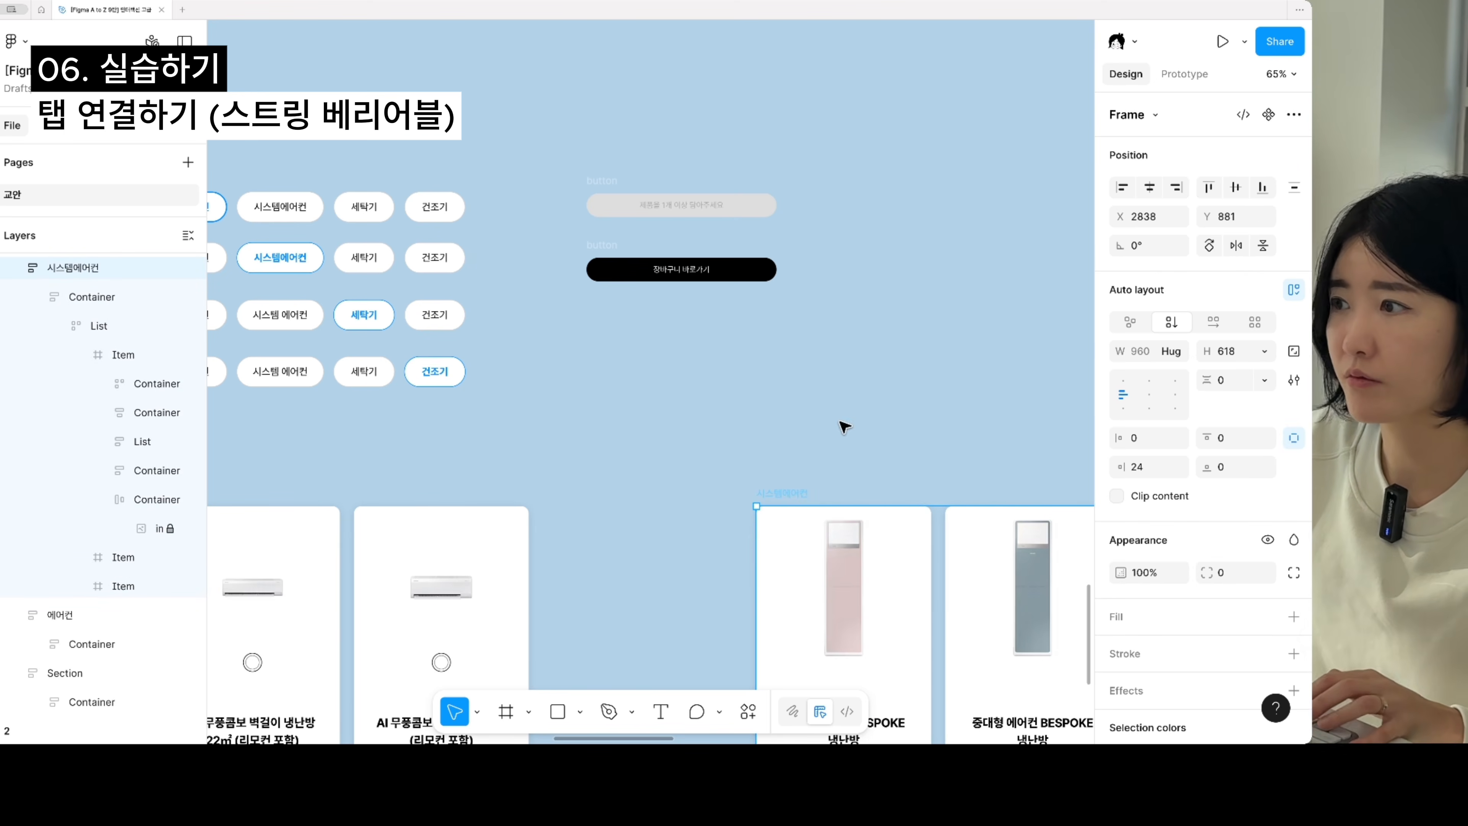
- Rename the second tab row in the practice section as 시스템에어컨
left_click(672, 439)
scroll(672, 439, "down", 4)
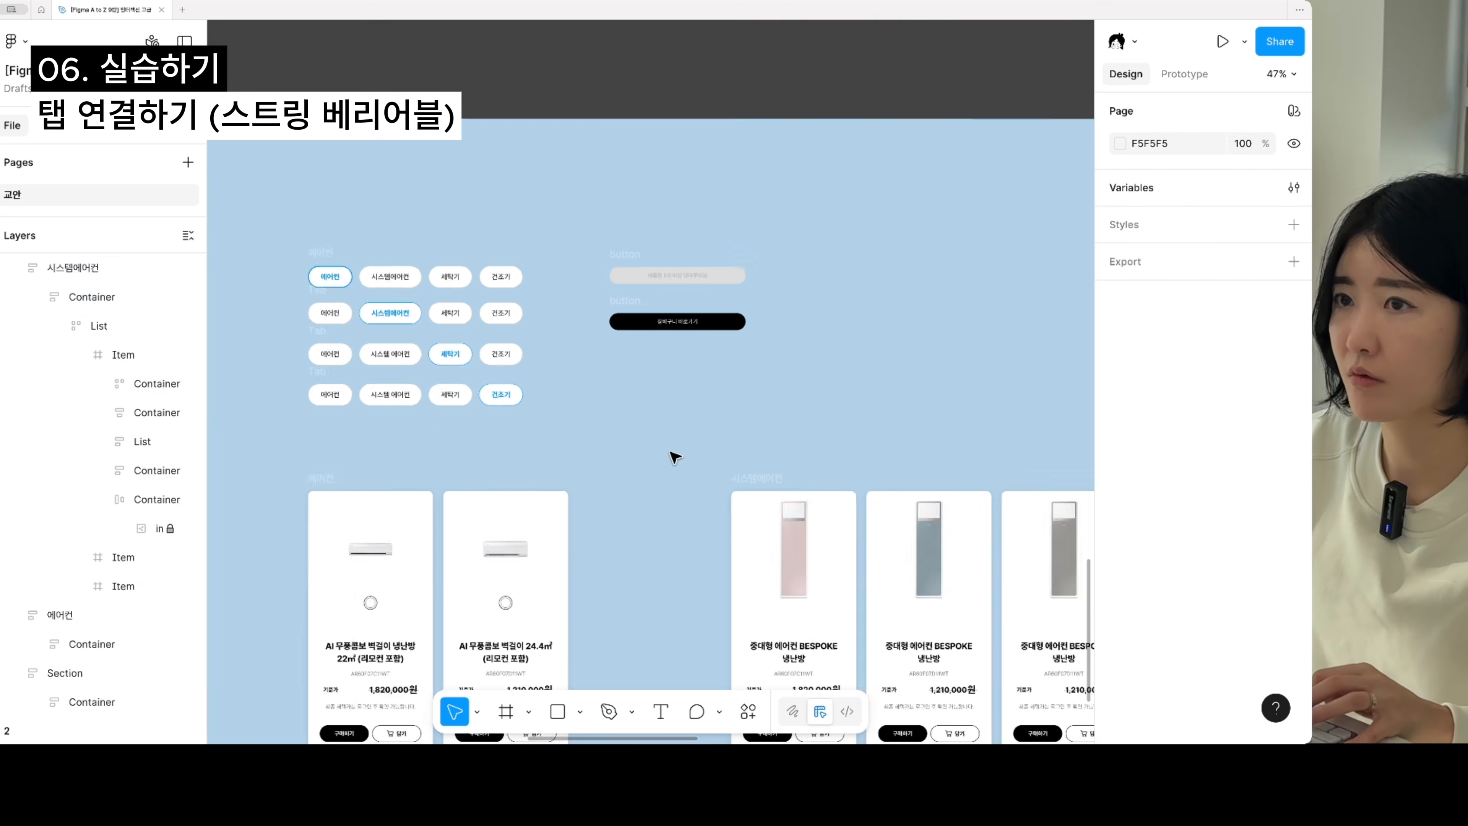
left_click(391, 327)
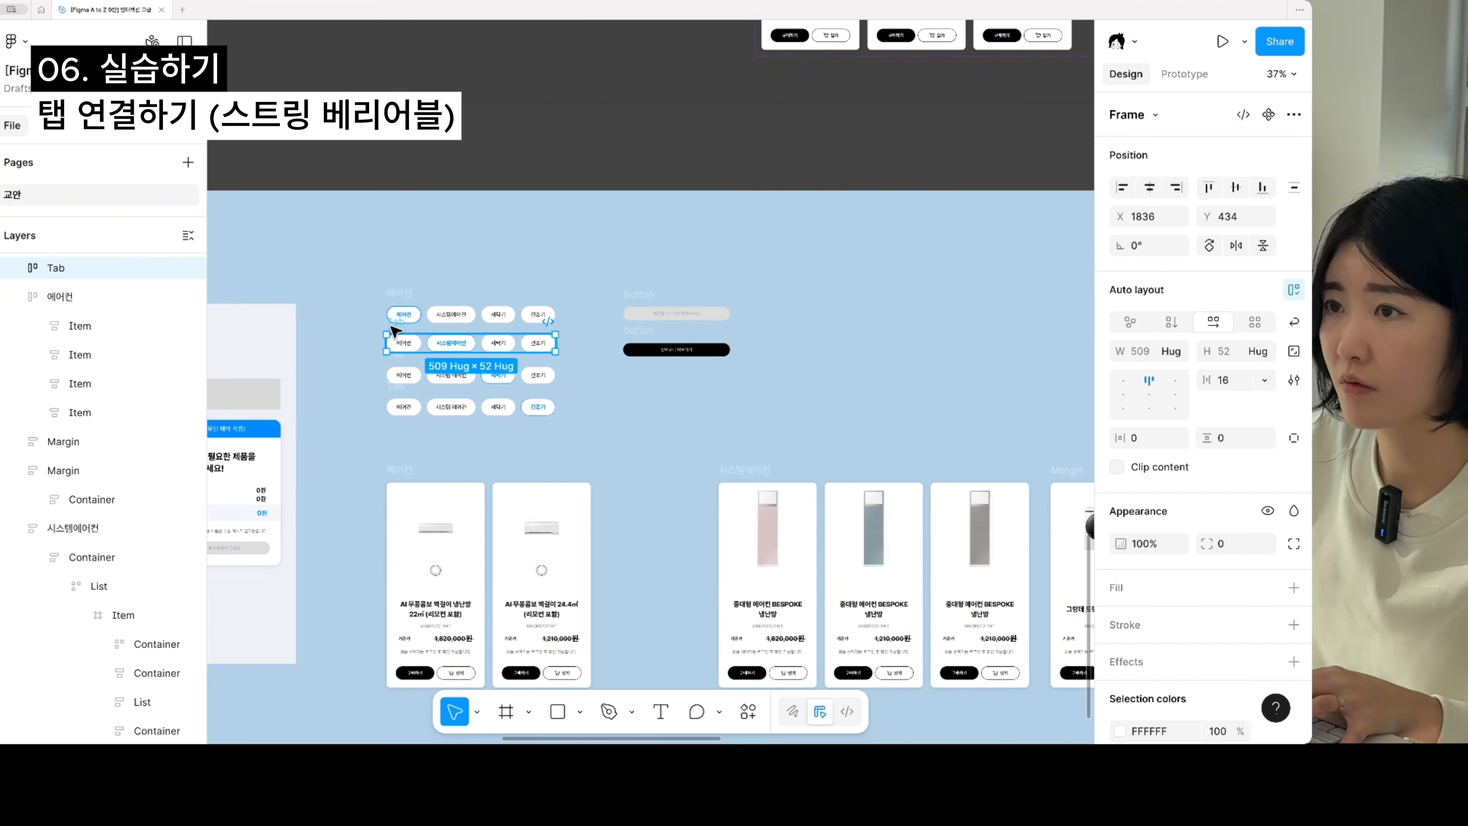
left_click(368, 403)
- Select the third tab row together with the washing machine product frame and batch-rename both as 세탁기
left_click(394, 353)
left_click_drag(836, 452, 741, 390)
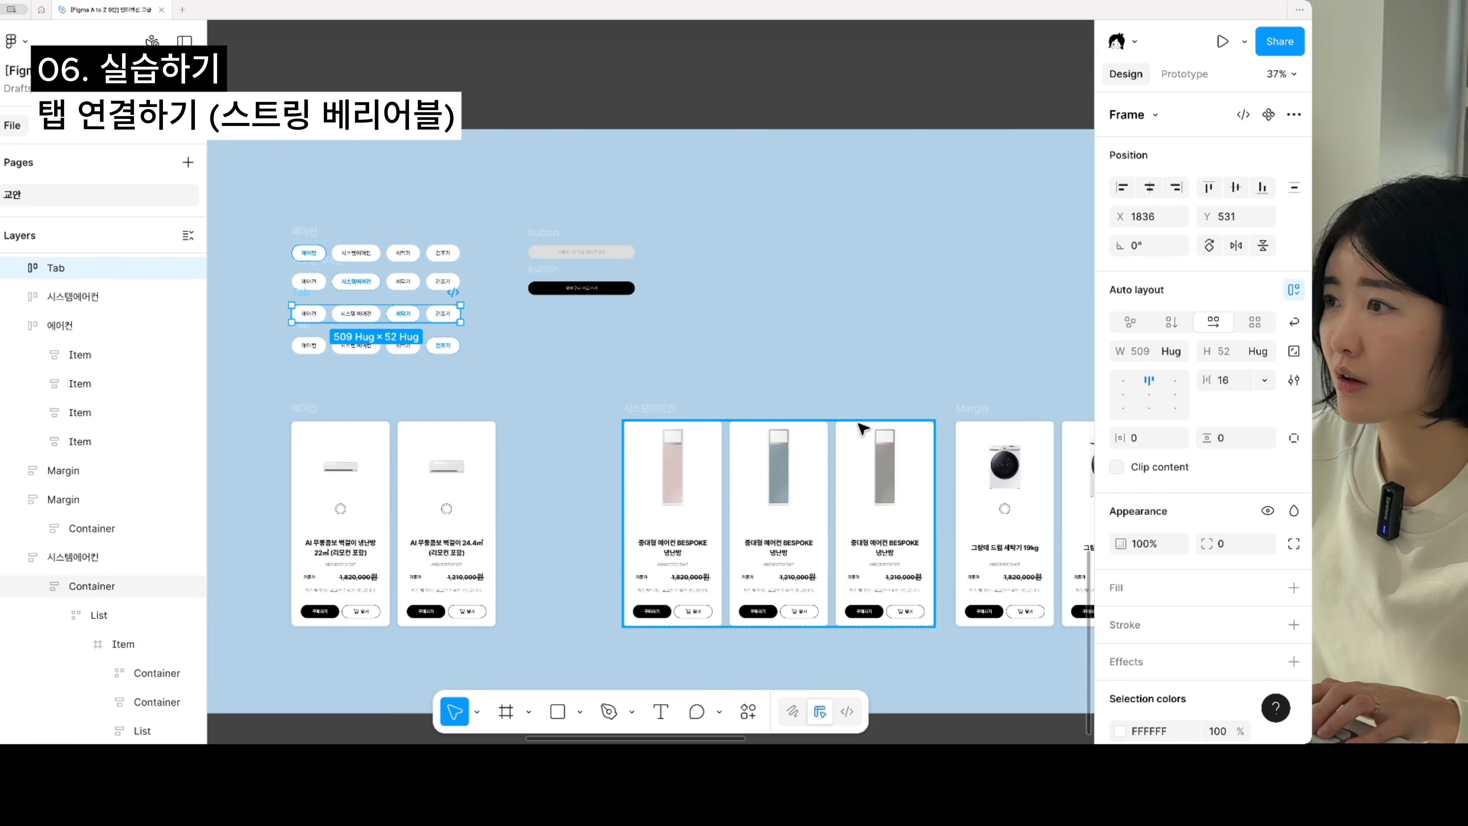
left_click(982, 411, "shift")
key("super+r")
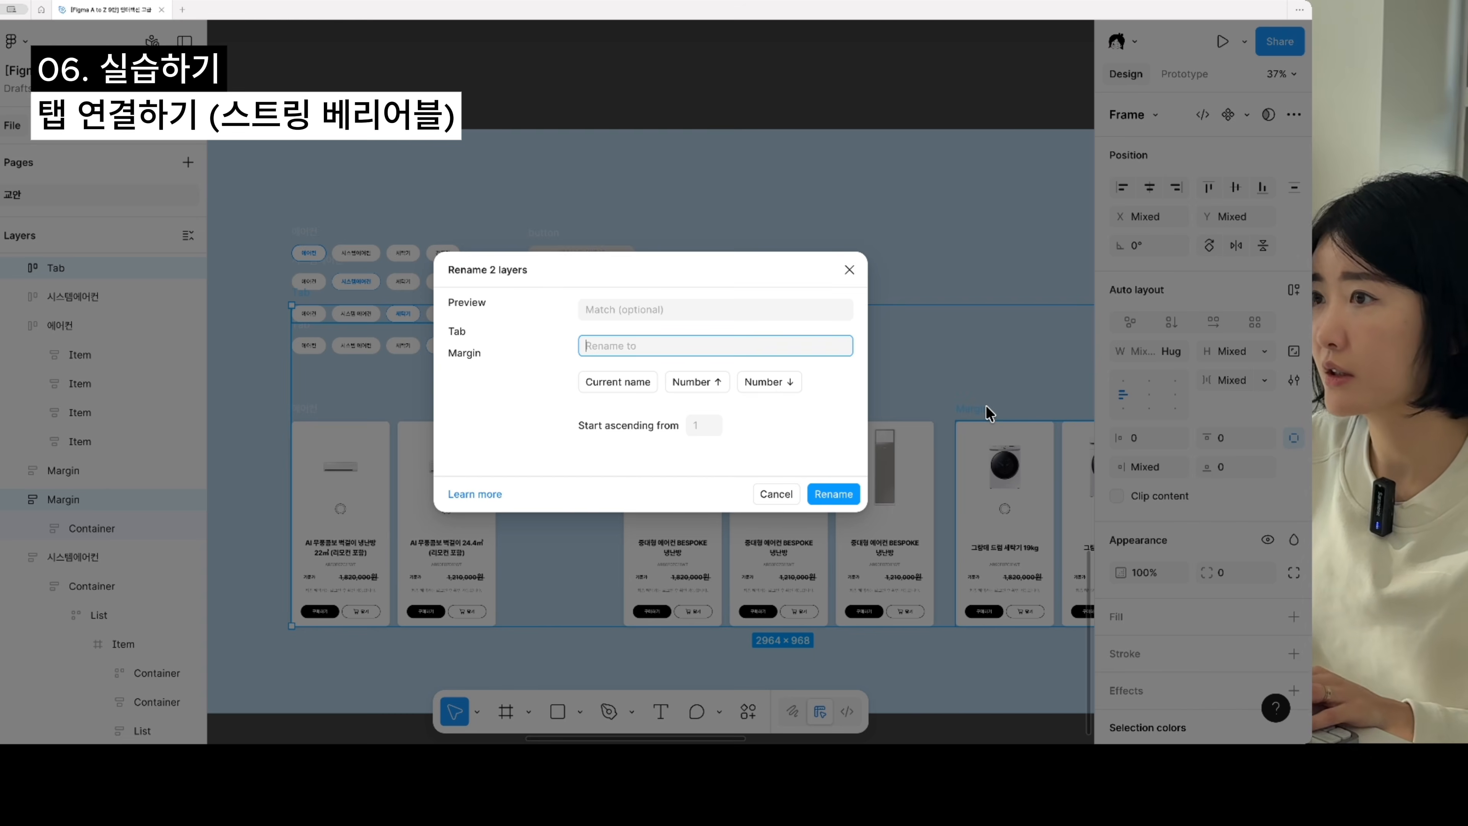
type("세탁기")
key("Return")
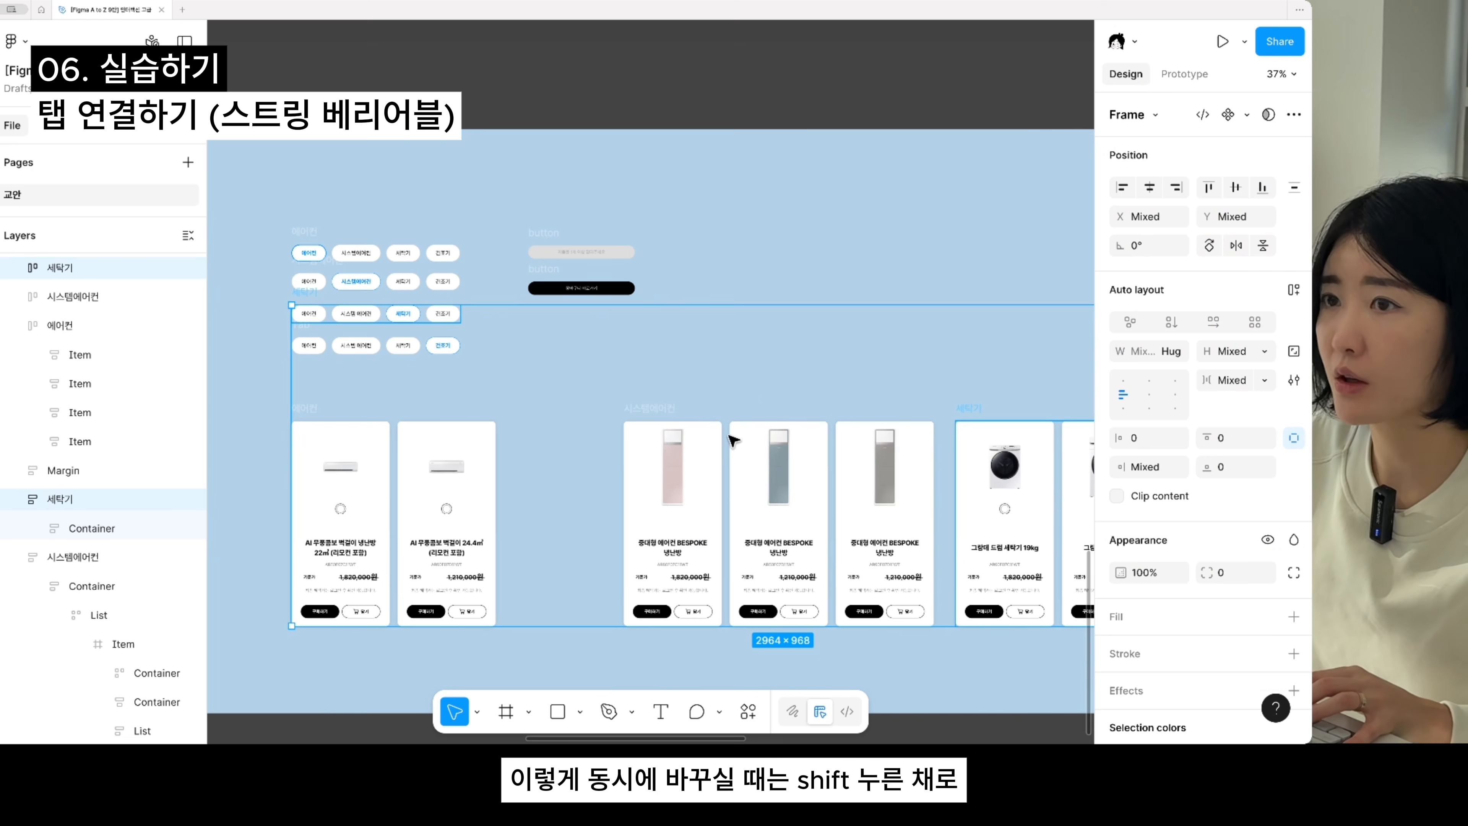
key("Escape")
left_click(310, 330)
left_click_drag(774, 399, 354, 377)
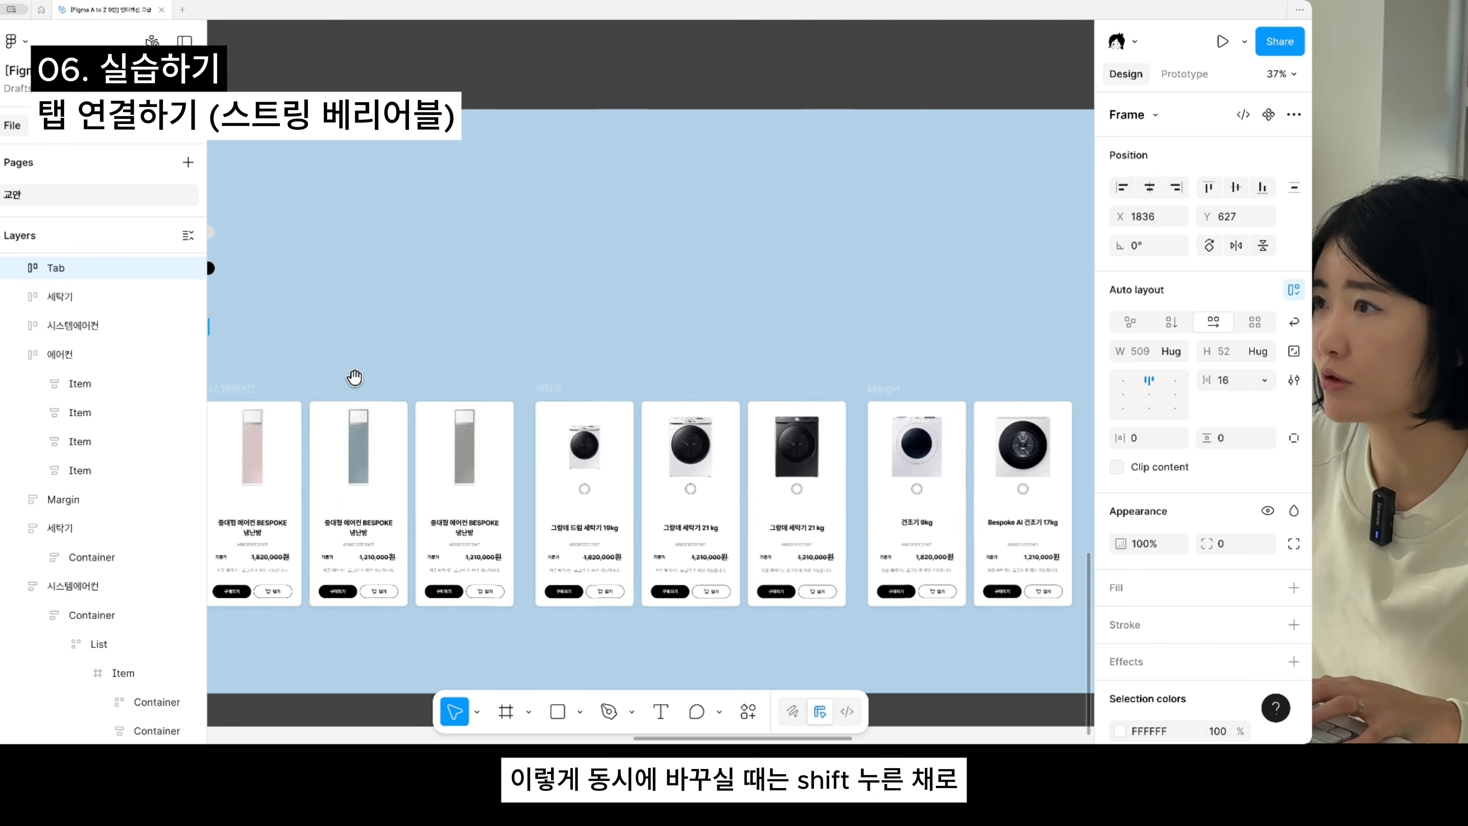
left_click(886, 397, "shift")
scroll(785, 451, "down", 3)
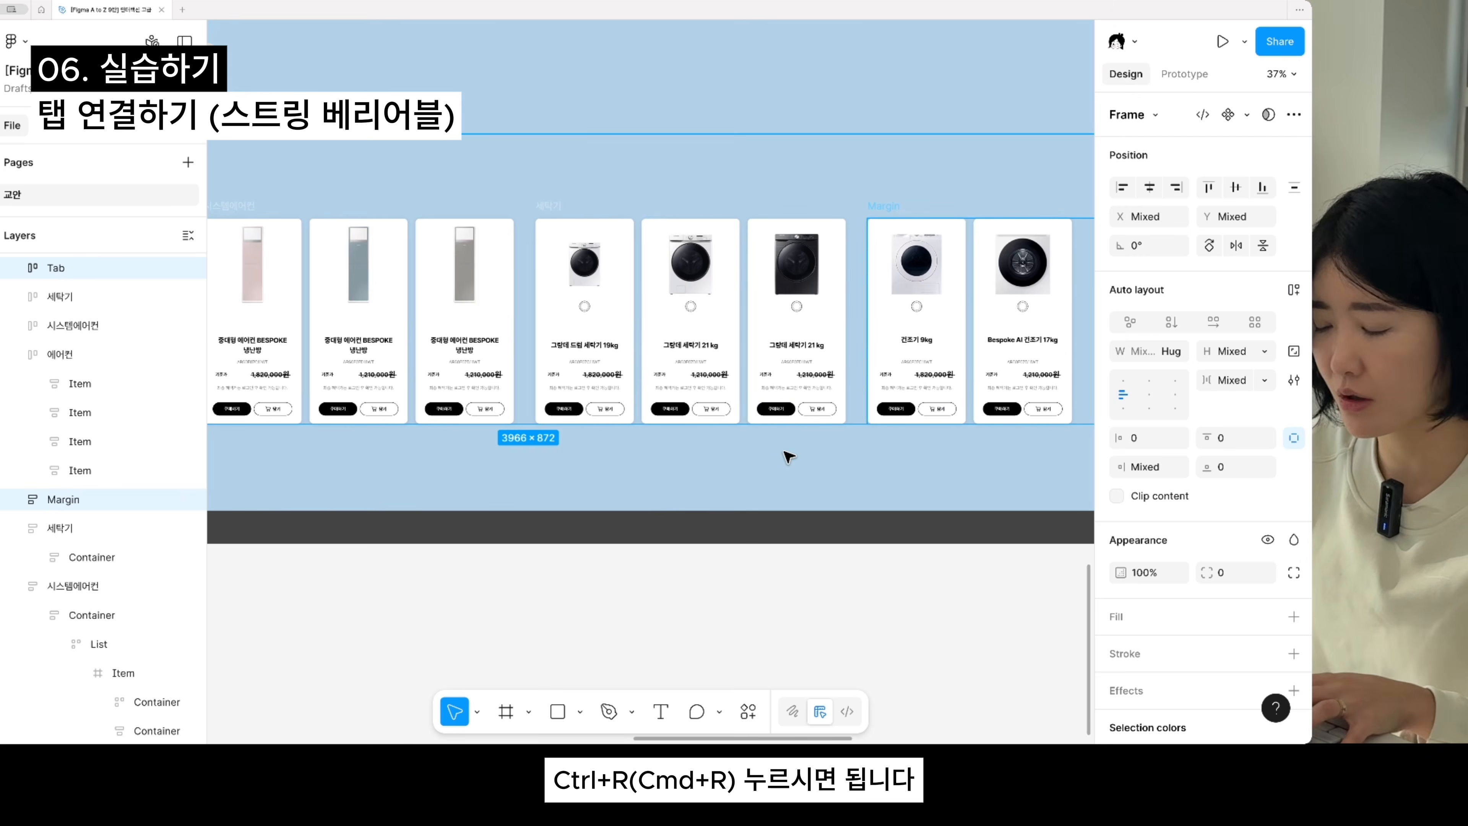
key("ctrl+r")
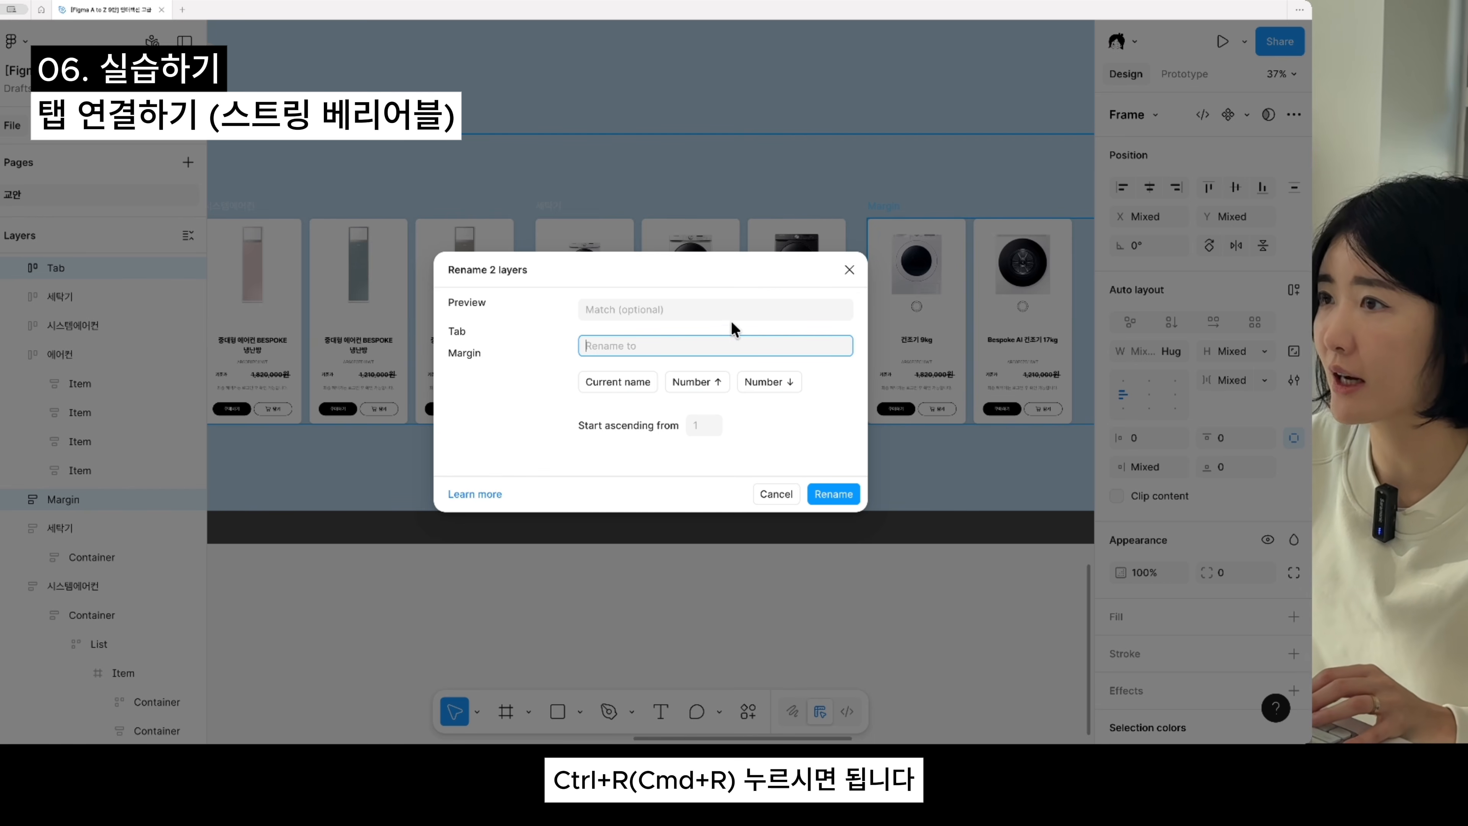
left_click(848, 268)
left_click_drag(481, 277, 522, 368)
left_click(554, 200)
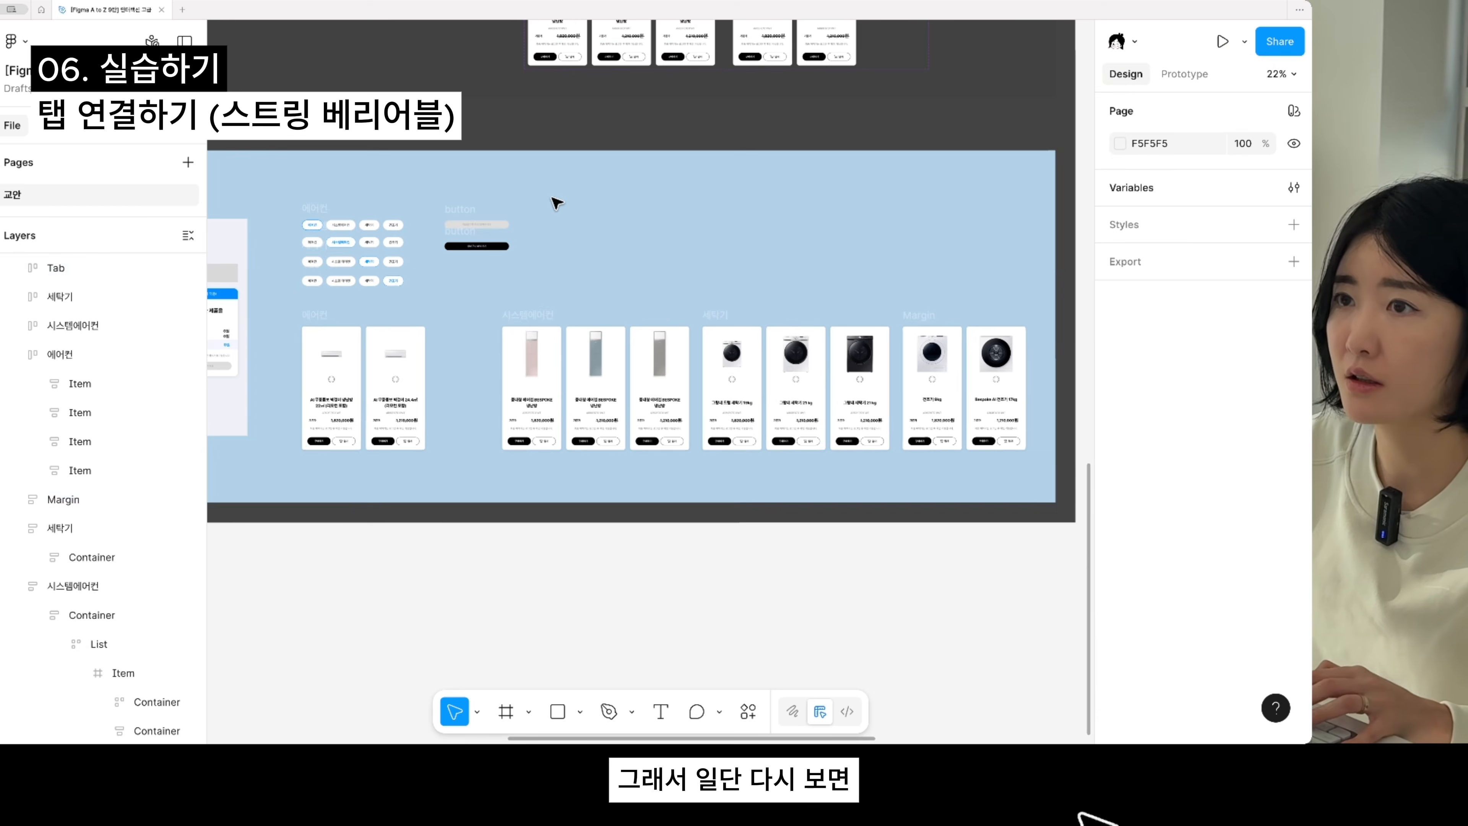
- Select the fourth tab row together with the dryer product frame and batch-rename both as 건조기
scroll(311, 274, "up", 3)
left_click(310, 279)
scroll(787, 317, "right", 5)
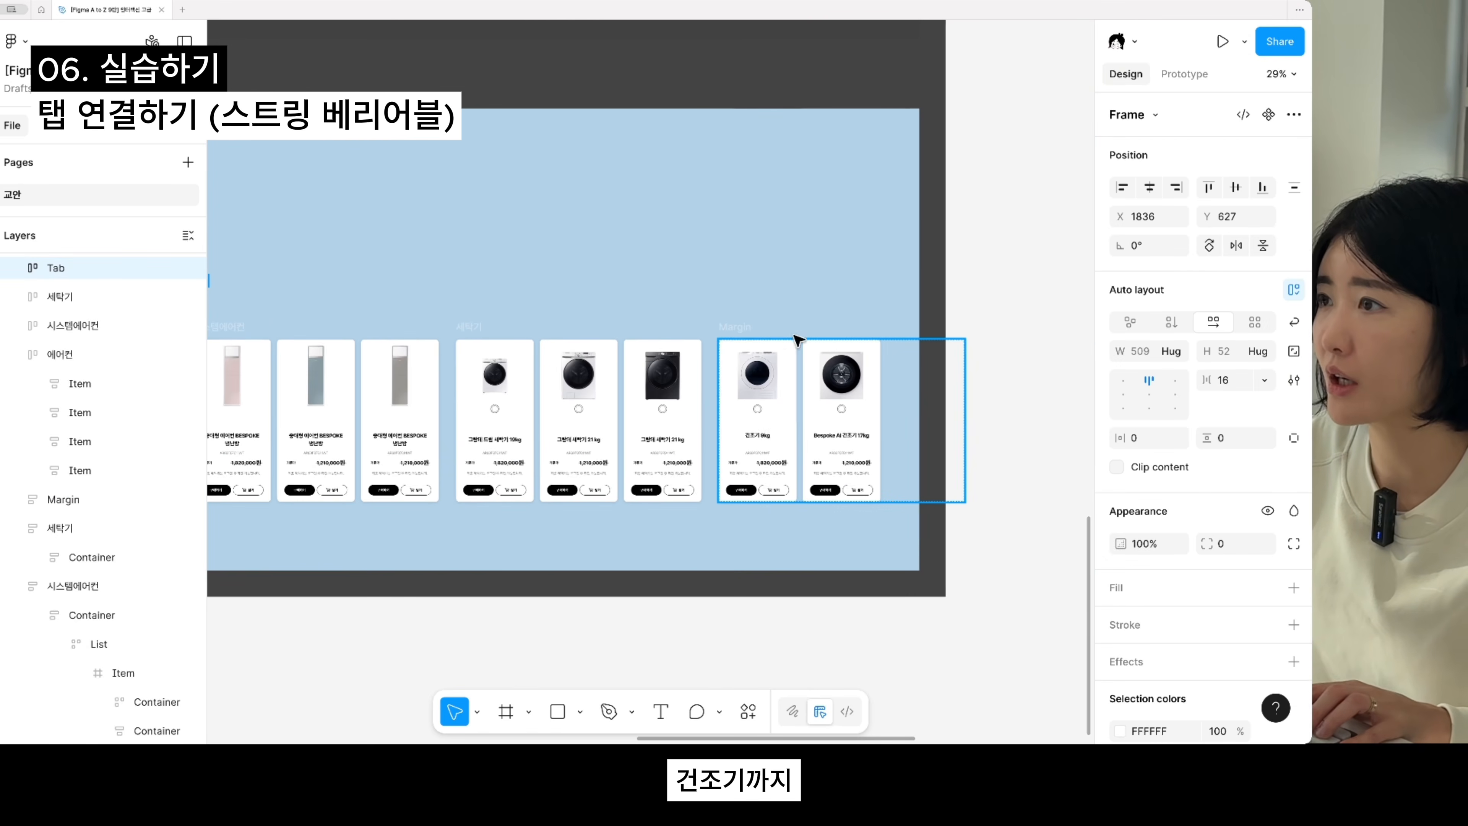
left_click(734, 346, "shift")
key("ctrl+r")
type("거")
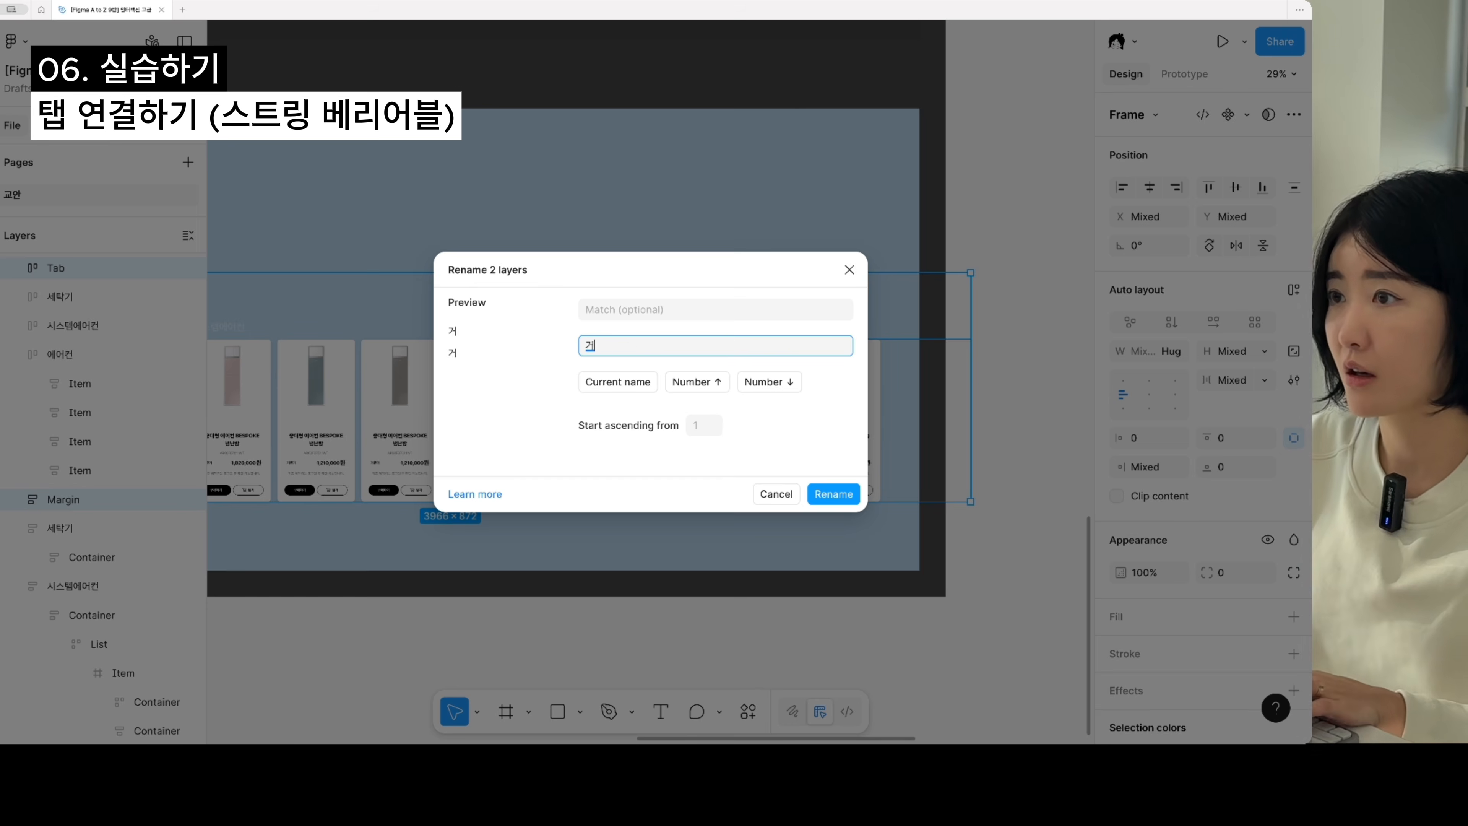
key("Return")
- Combine the four tab rows in the blue practice section into one component set
scroll(724, 361, "down", 1)
left_click_drag(701, 479, 796, 515)
left_click_drag(374, 361, 702, 433)
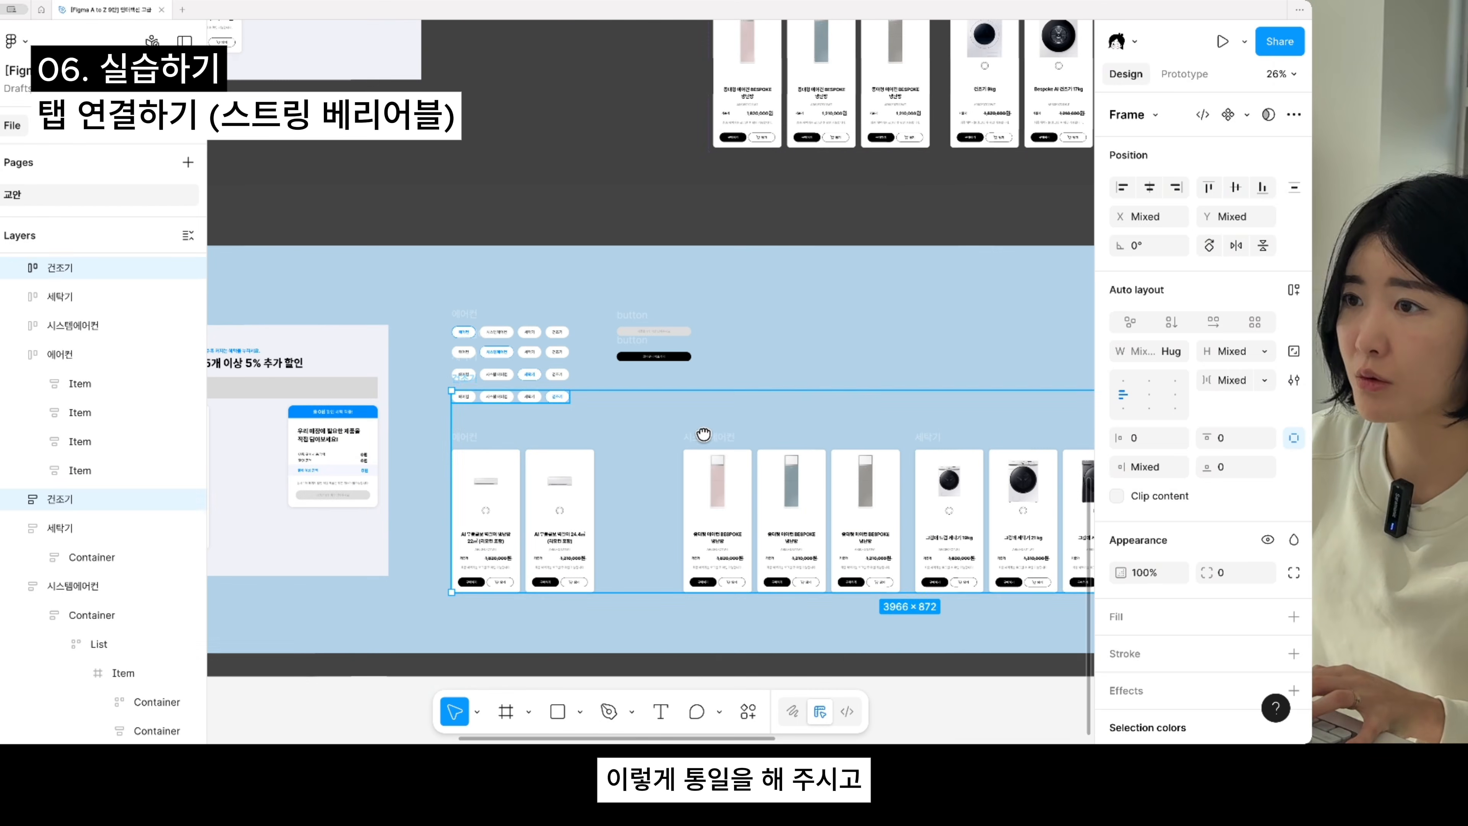
left_click(434, 279)
scroll(436, 282, "up", 2)
left_click_drag(408, 301, 660, 498)
left_click(1249, 115)
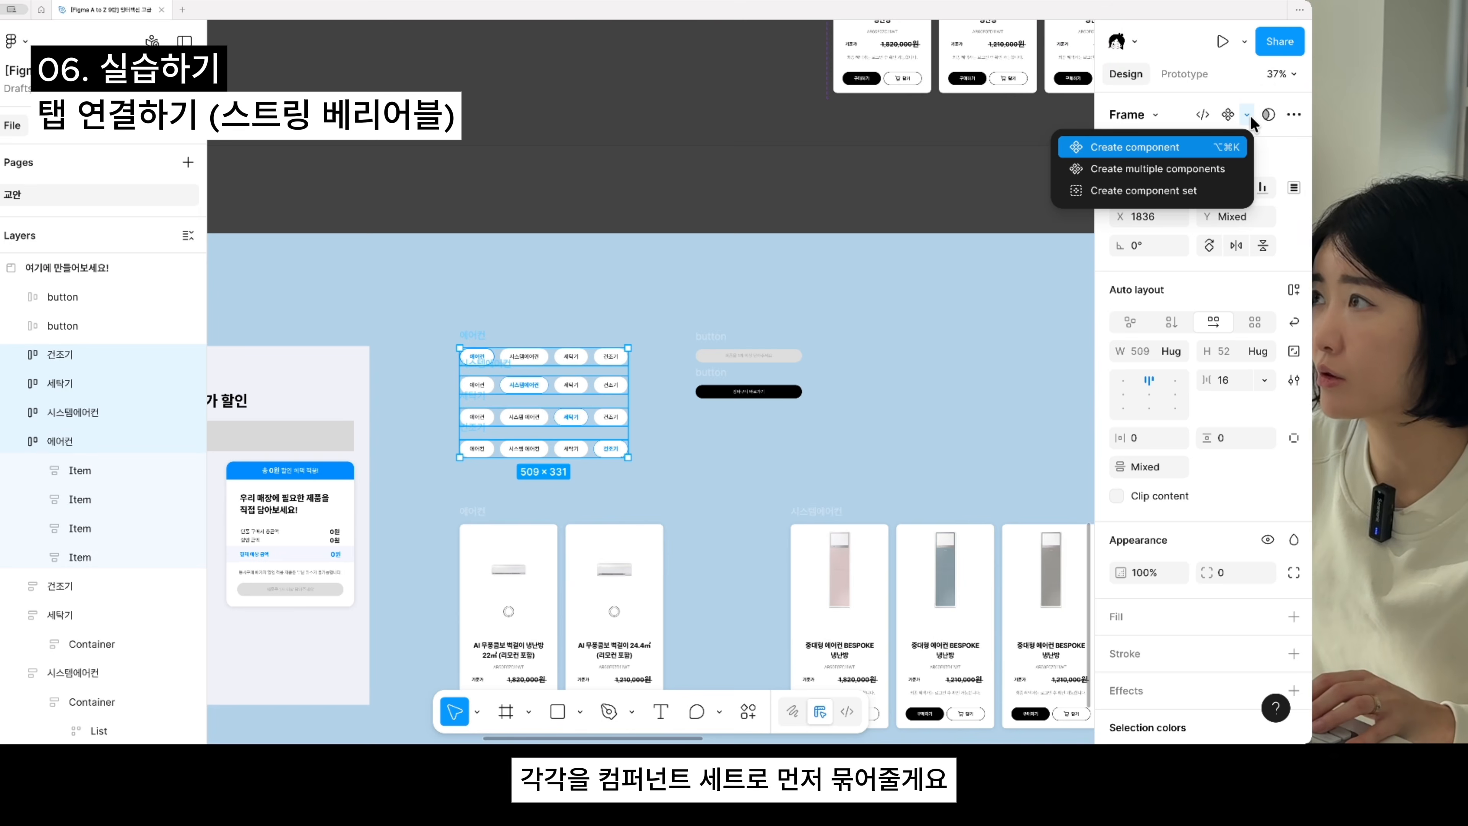
left_click(1185, 190)
- Combine the four product frames below the tab rows into a component set
left_click_drag(663, 291, 642, 129)
scroll(642, 130, "down", 3)
left_click_drag(496, 248, 1265, 477)
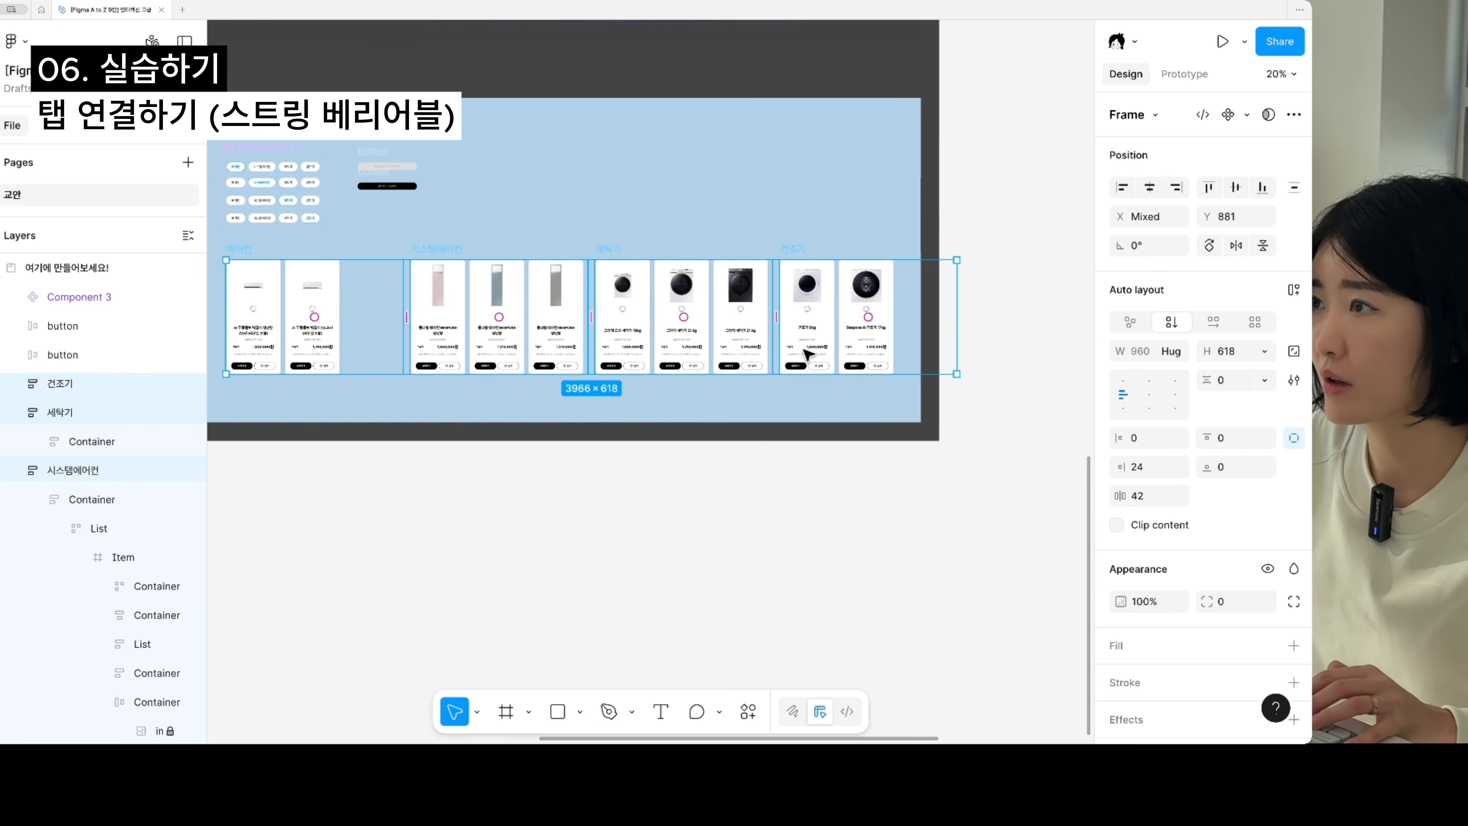
left_click(1248, 114)
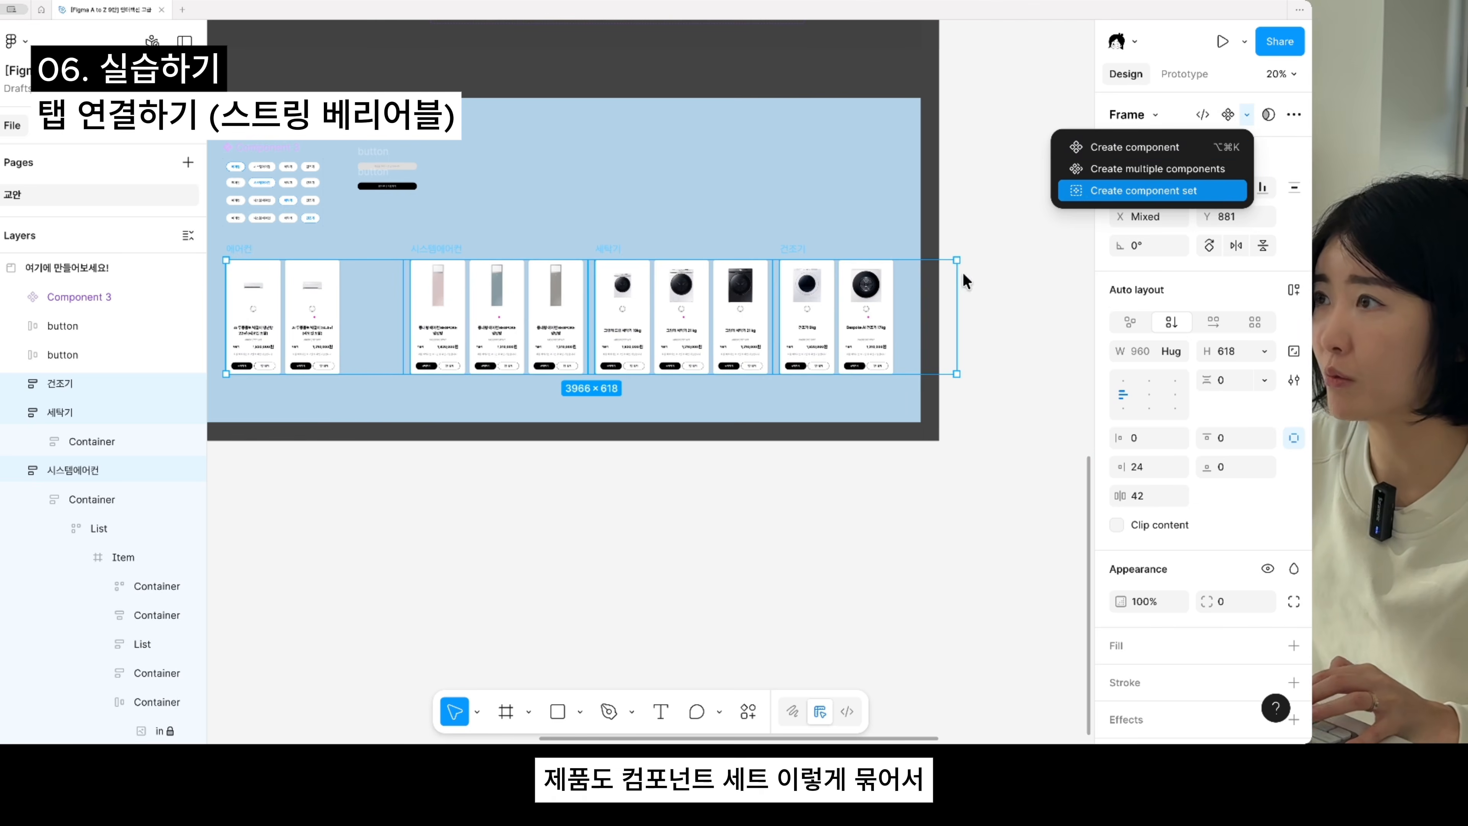
left_click(1185, 191)
- Move the product component set slightly to X 1824, Y 844, below the tab component set
scroll(706, 412, "left", 4)
scroll(505, 414, "up", 5)
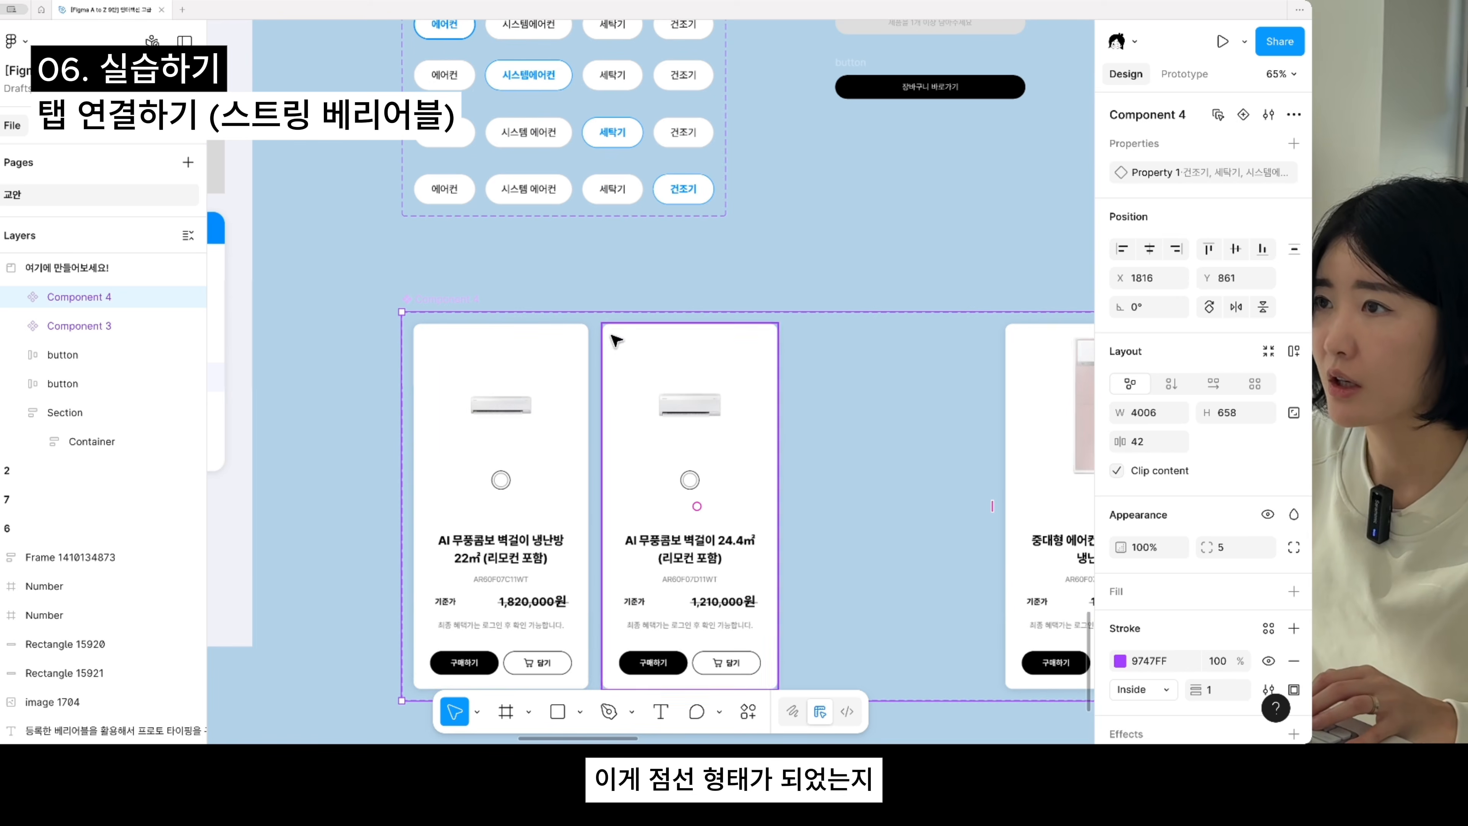
left_click(832, 304)
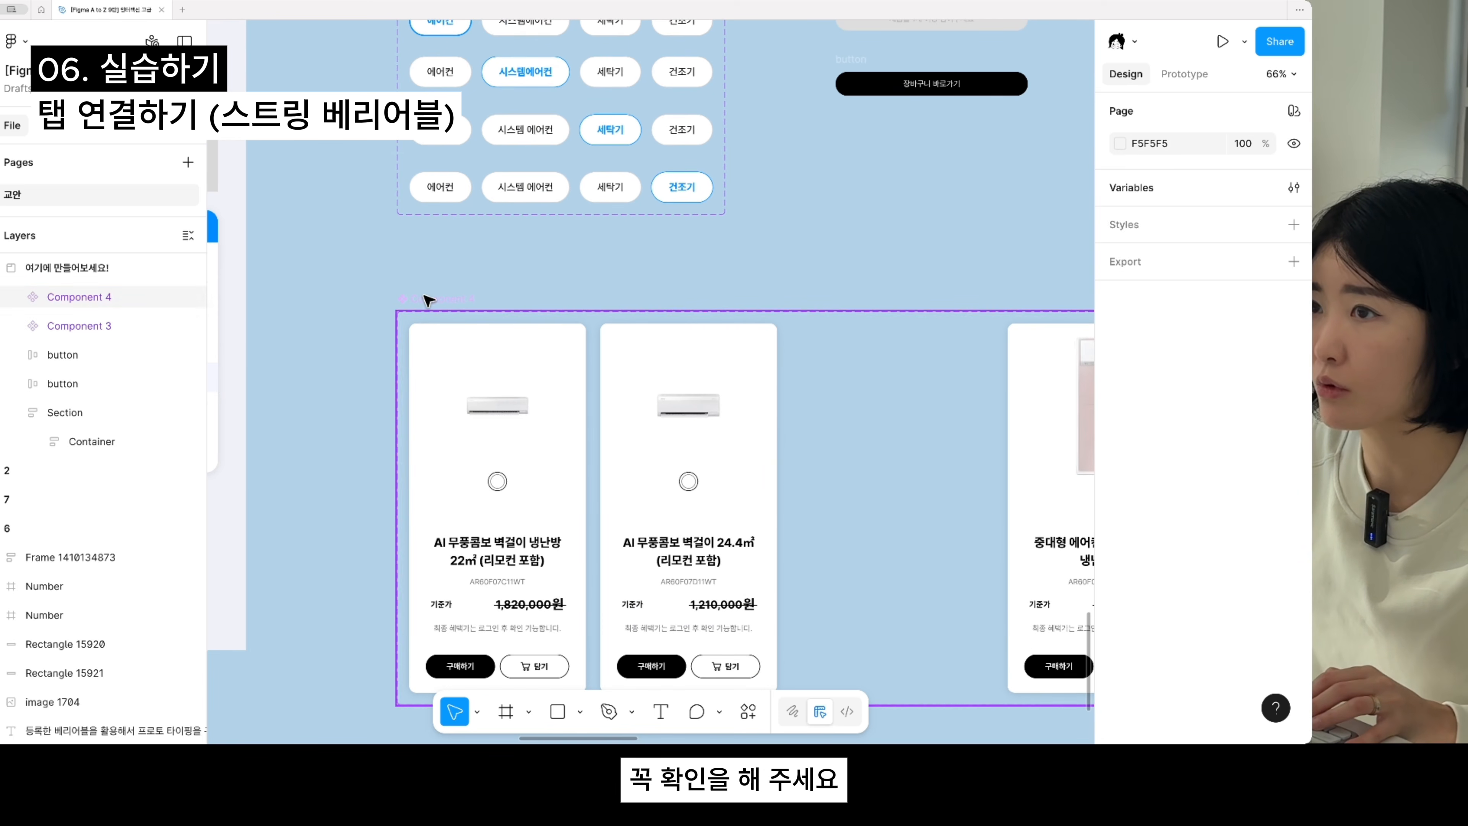
left_click_drag(430, 304, 434, 293)
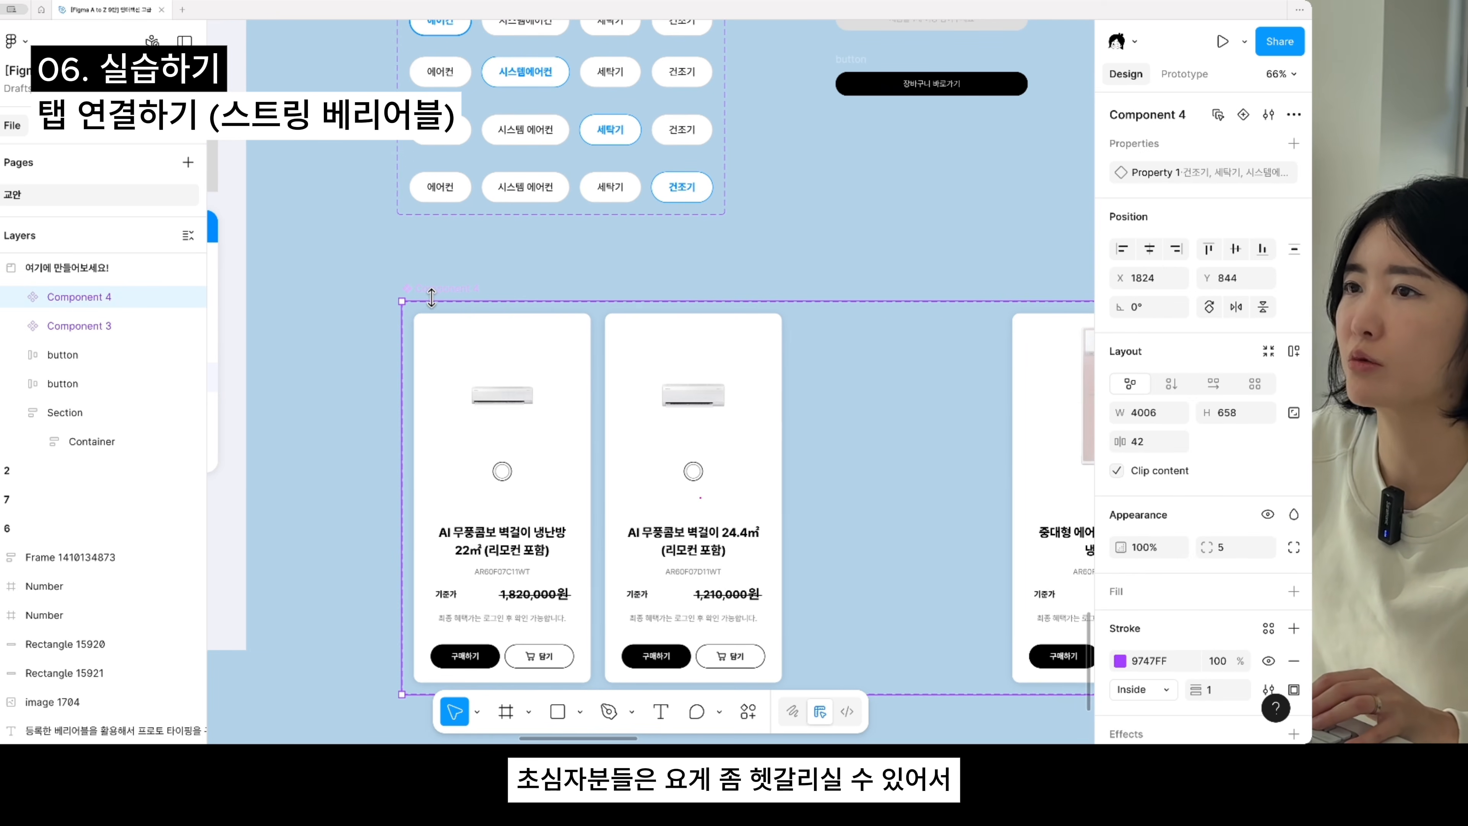
scroll(430, 298, "down", 5)
left_click_drag(552, 409, 709, 534)
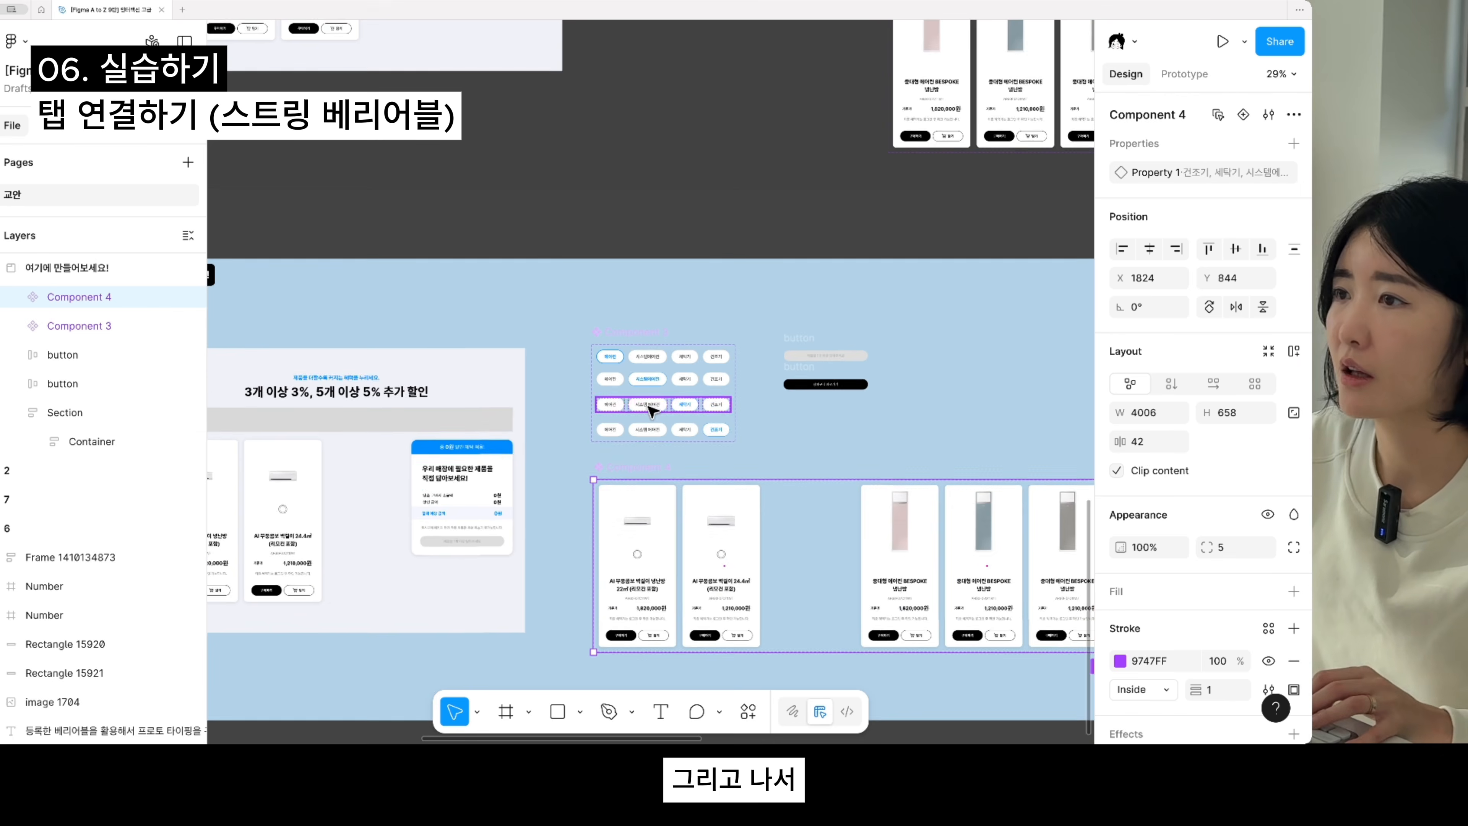
- Link the 시스템에어컨 tab in the first tab row to the 시스템에어컨 variant with an on-click Change to interaction
scroll(635, 365, "up", 5)
left_click(634, 374)
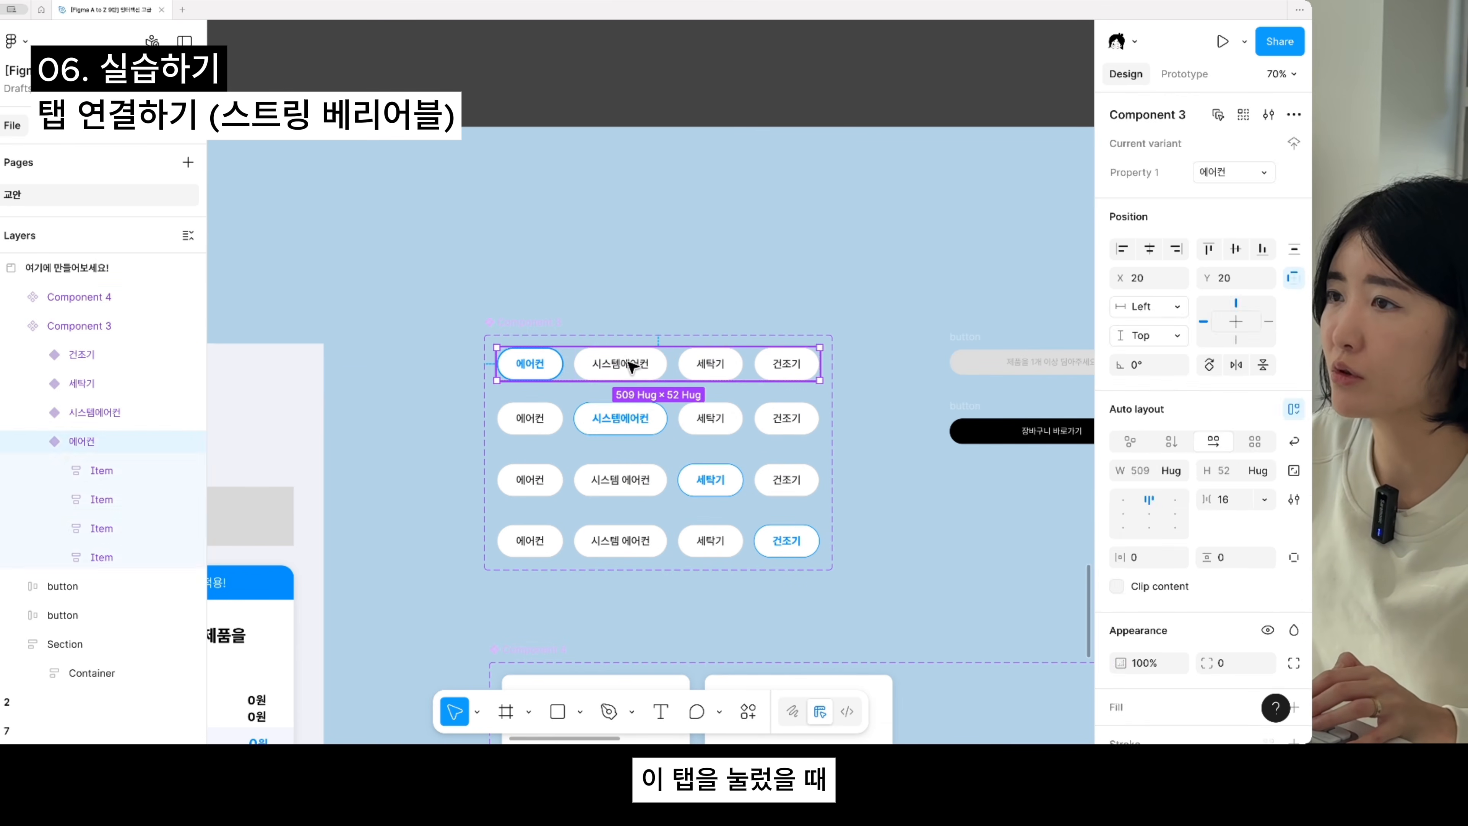
double_click(634, 374)
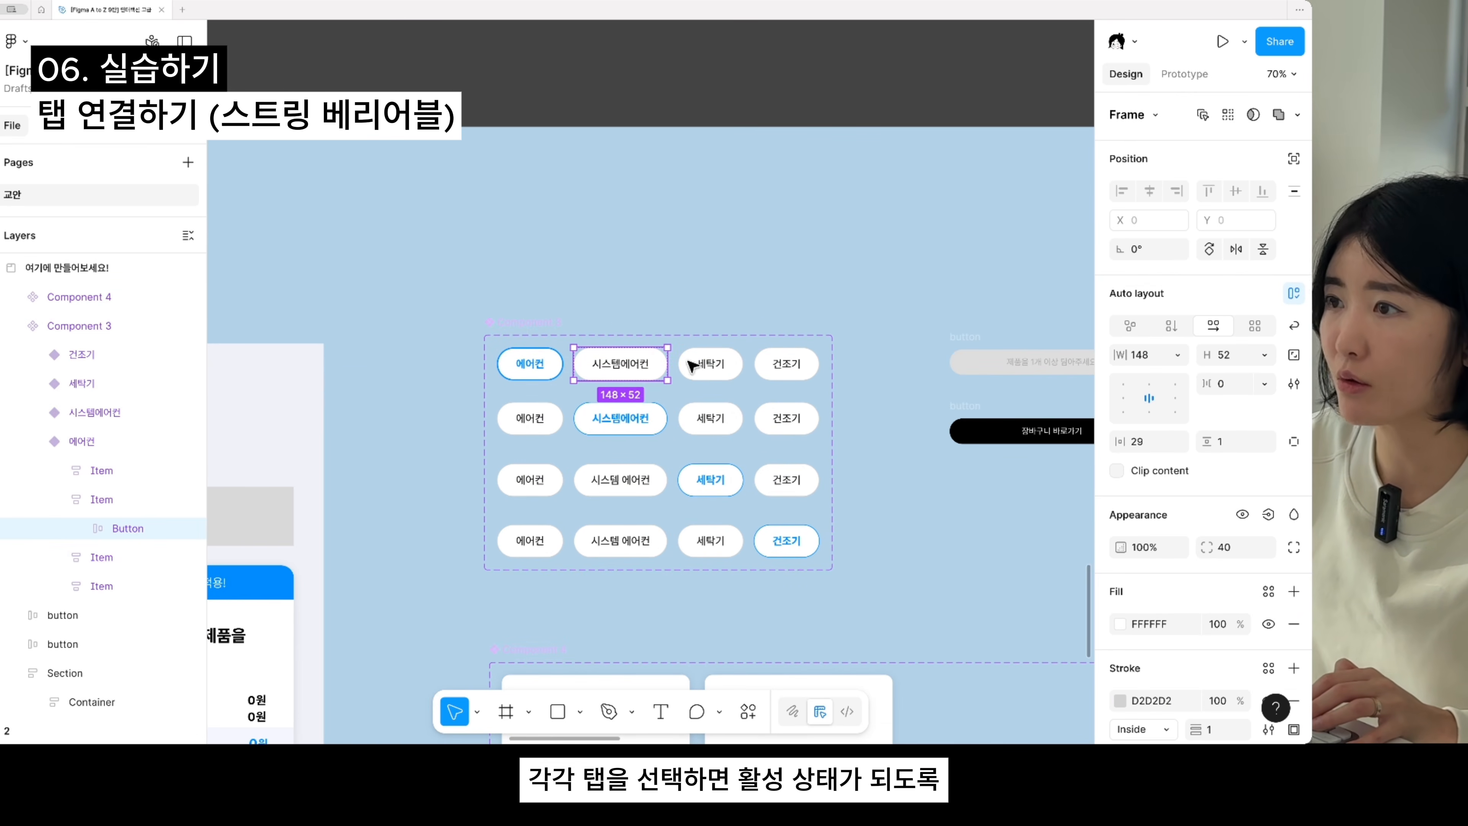
left_click(1196, 71)
scroll(652, 351, "up", 2)
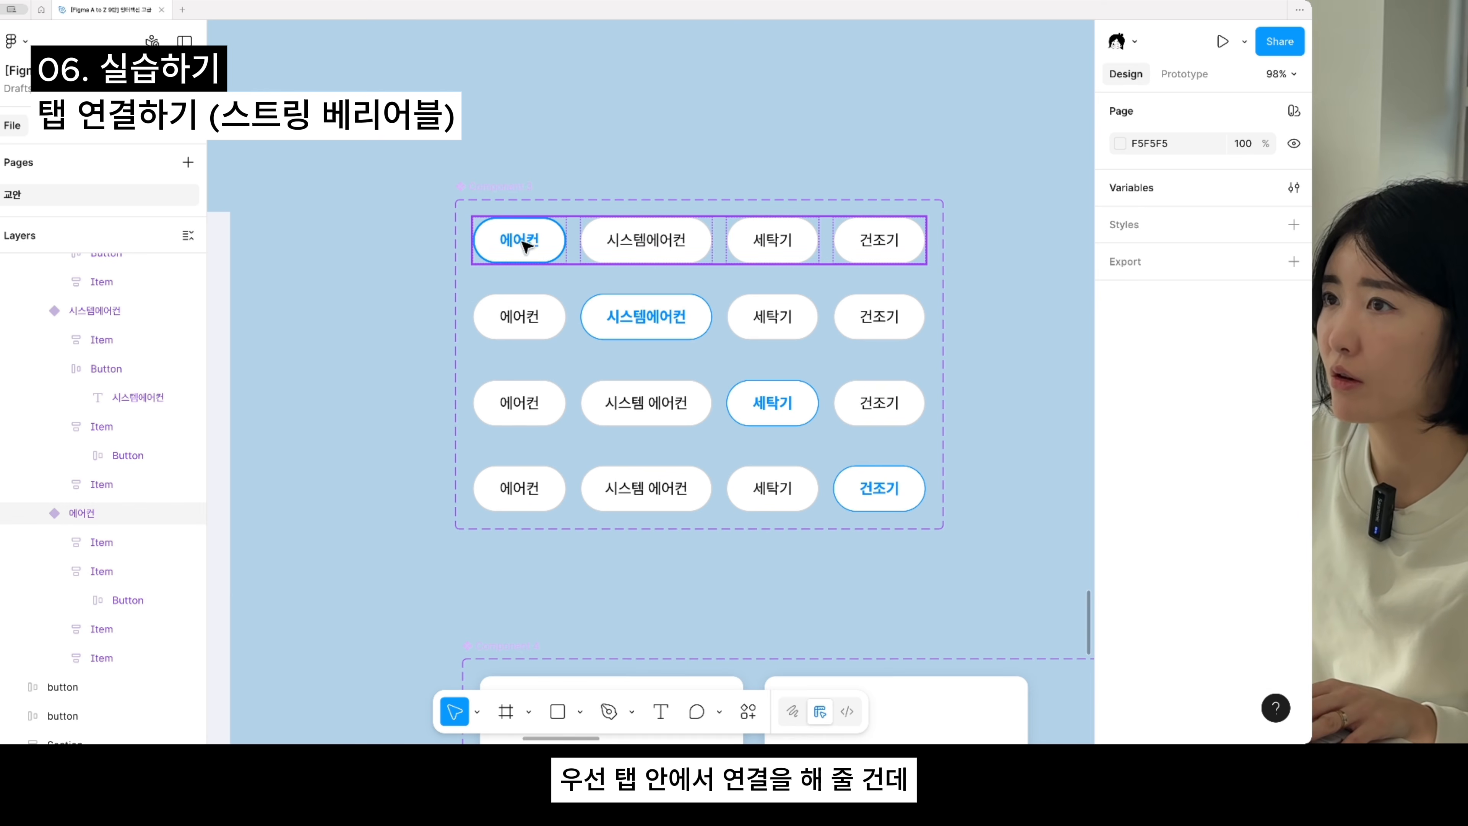
double_click(647, 246)
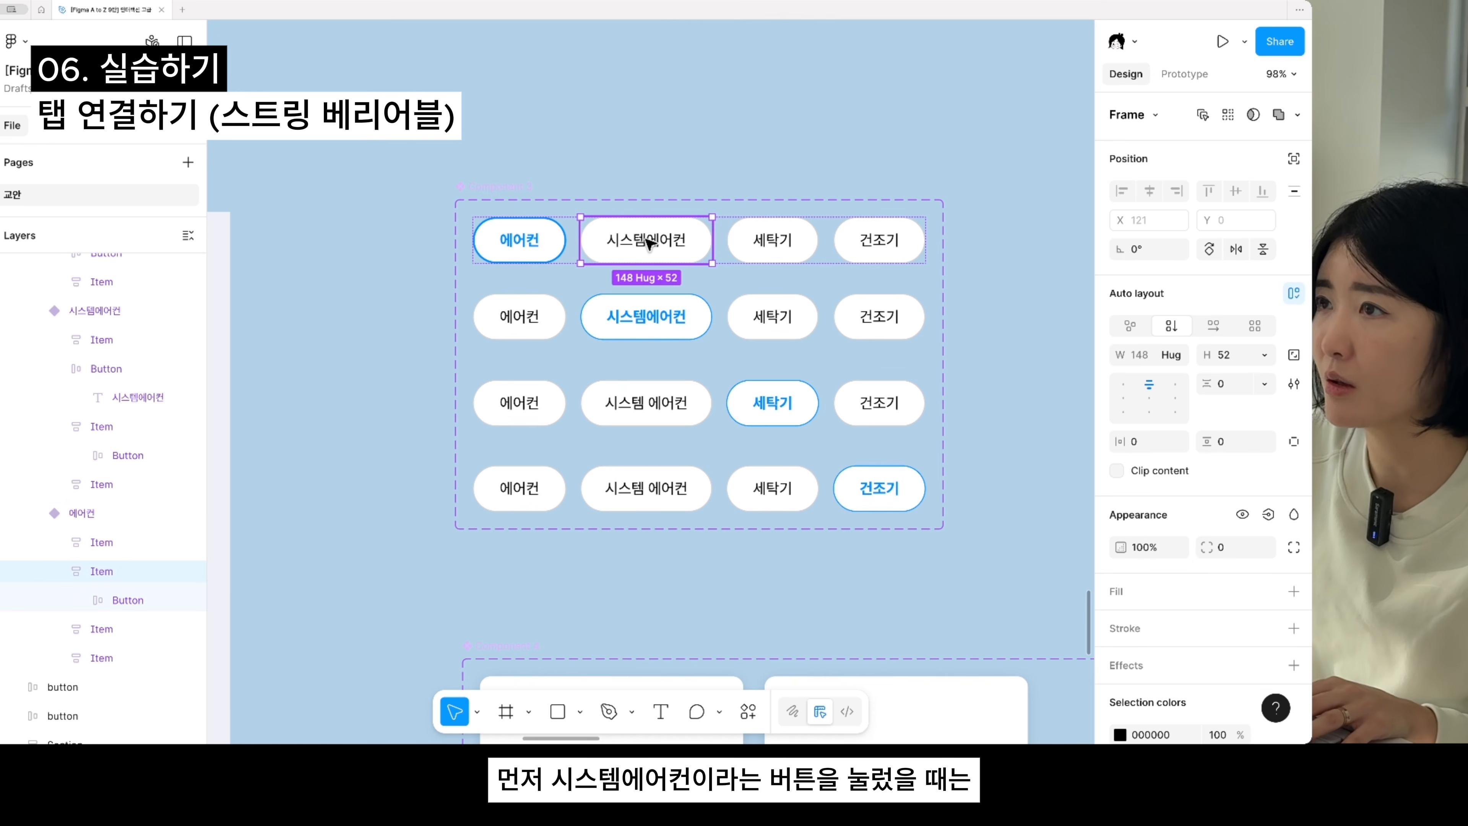
left_click(1185, 73)
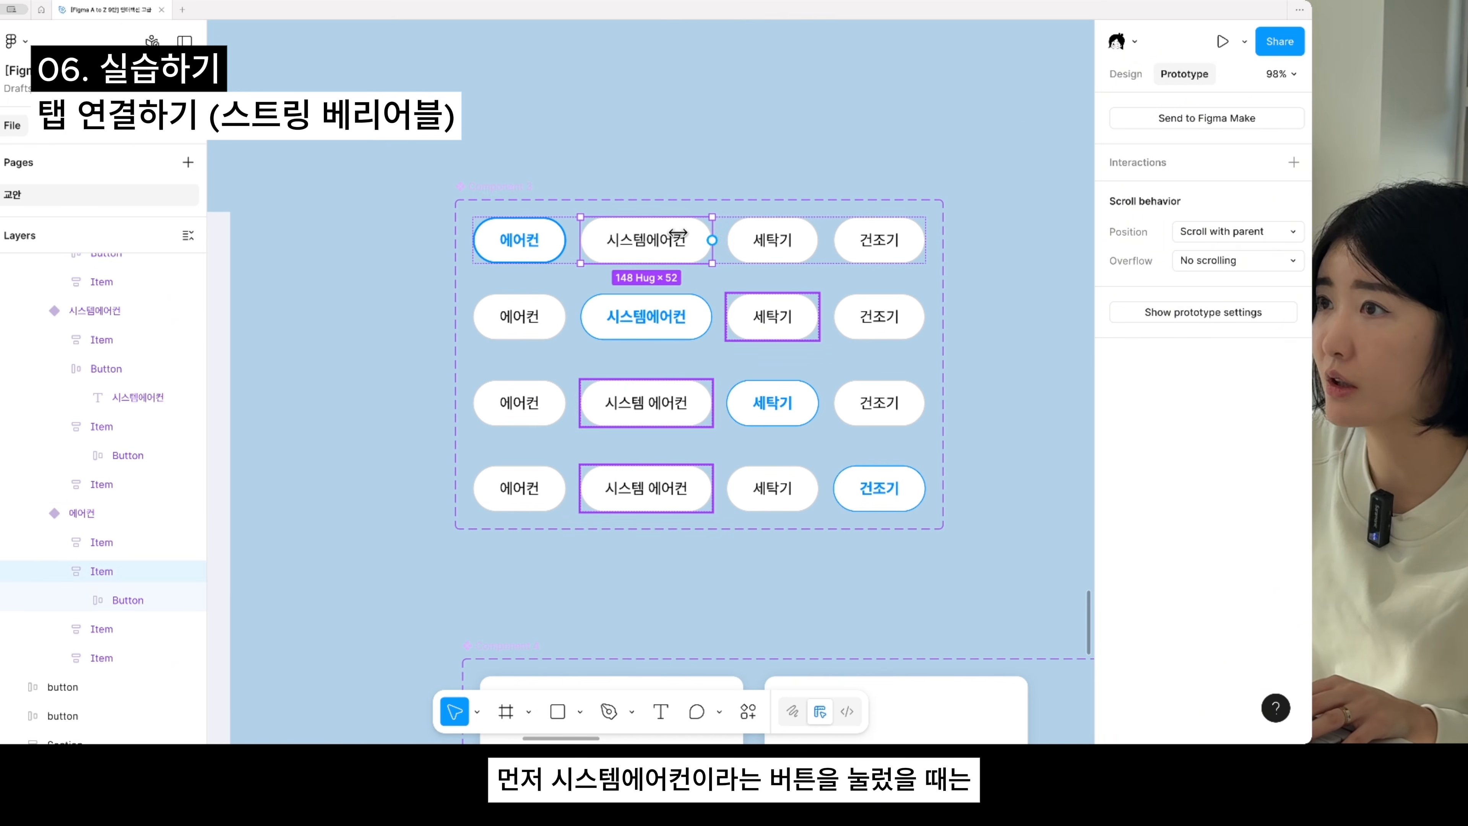
left_click_drag(646, 263, 652, 324)
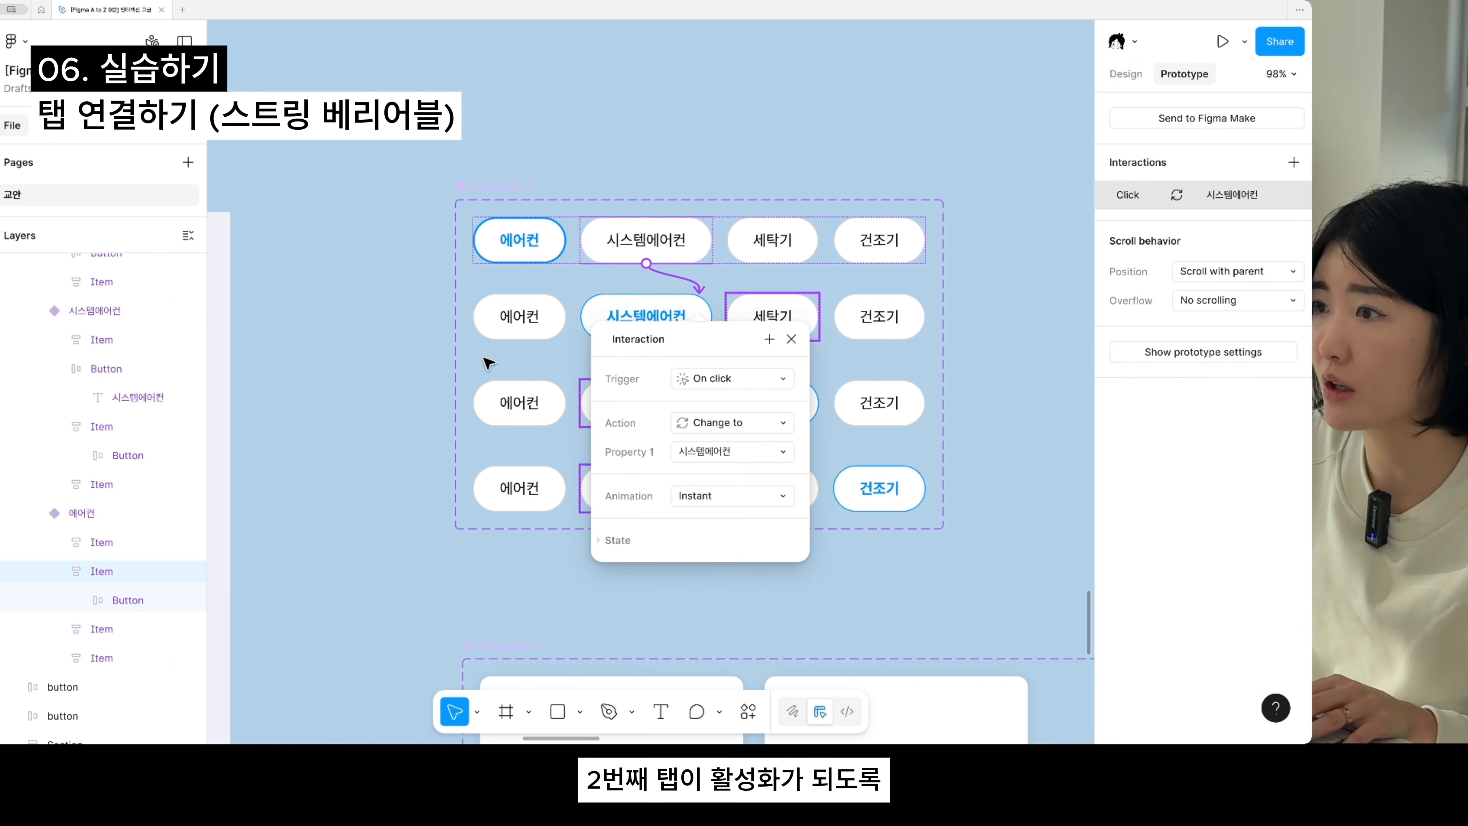
- Link the 시스템 에어컨 tabs in the third and fourth rows to the 시스템에어컨 variant on click
left_click(646, 393)
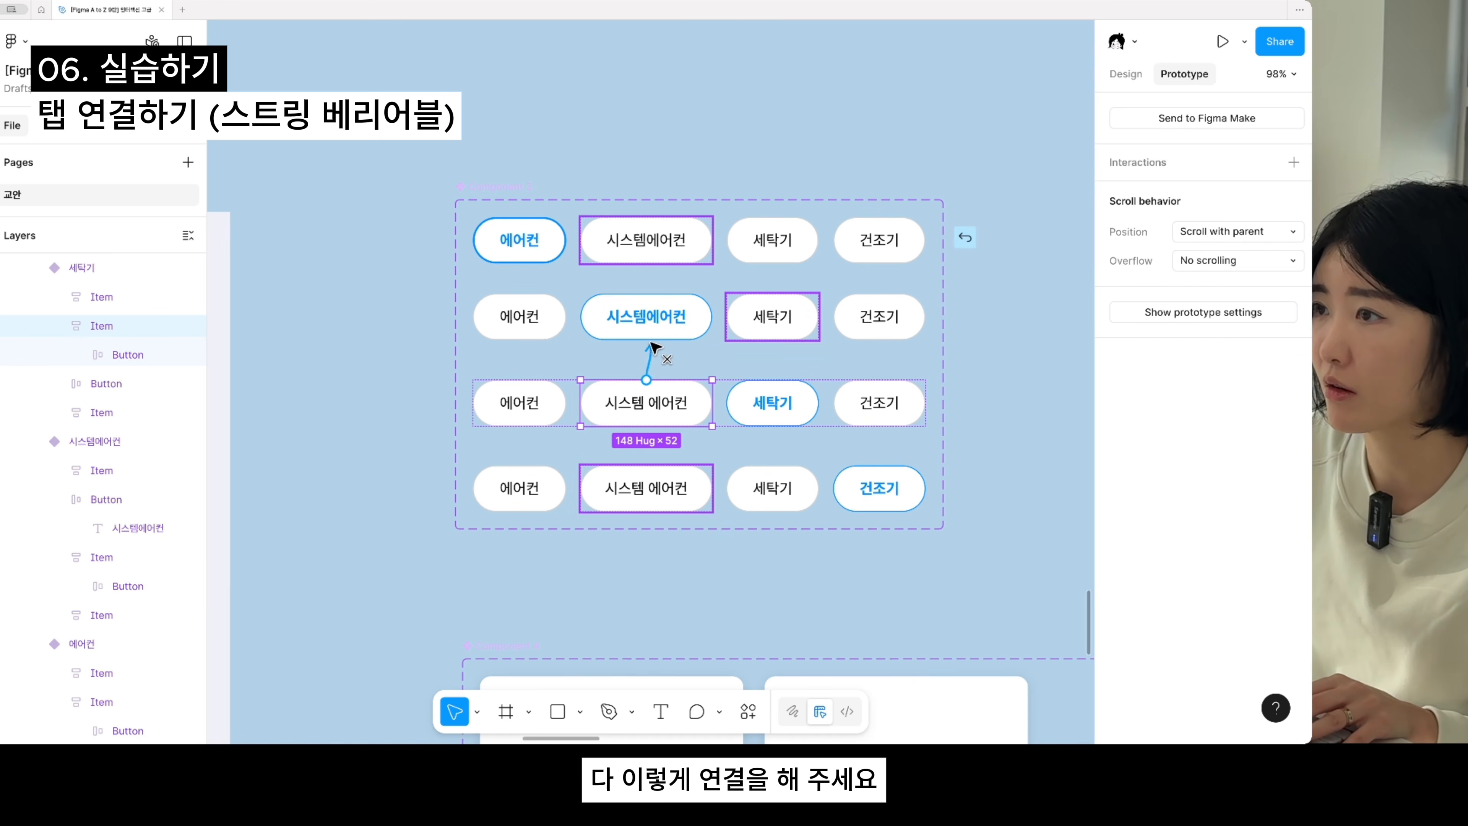
left_click_drag(653, 347, 655, 337)
double_click(635, 495)
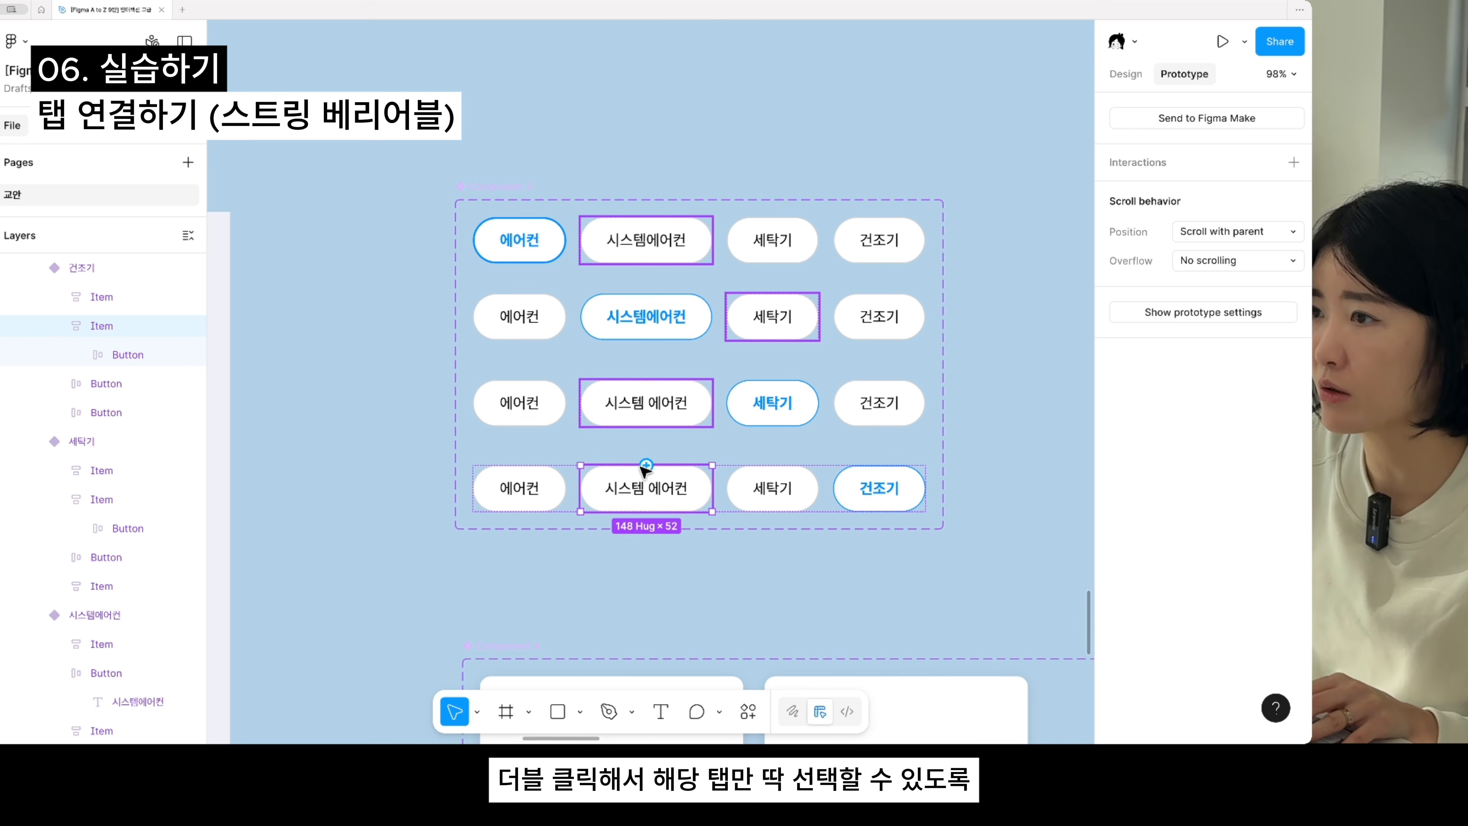
left_click_drag(646, 470, 659, 314)
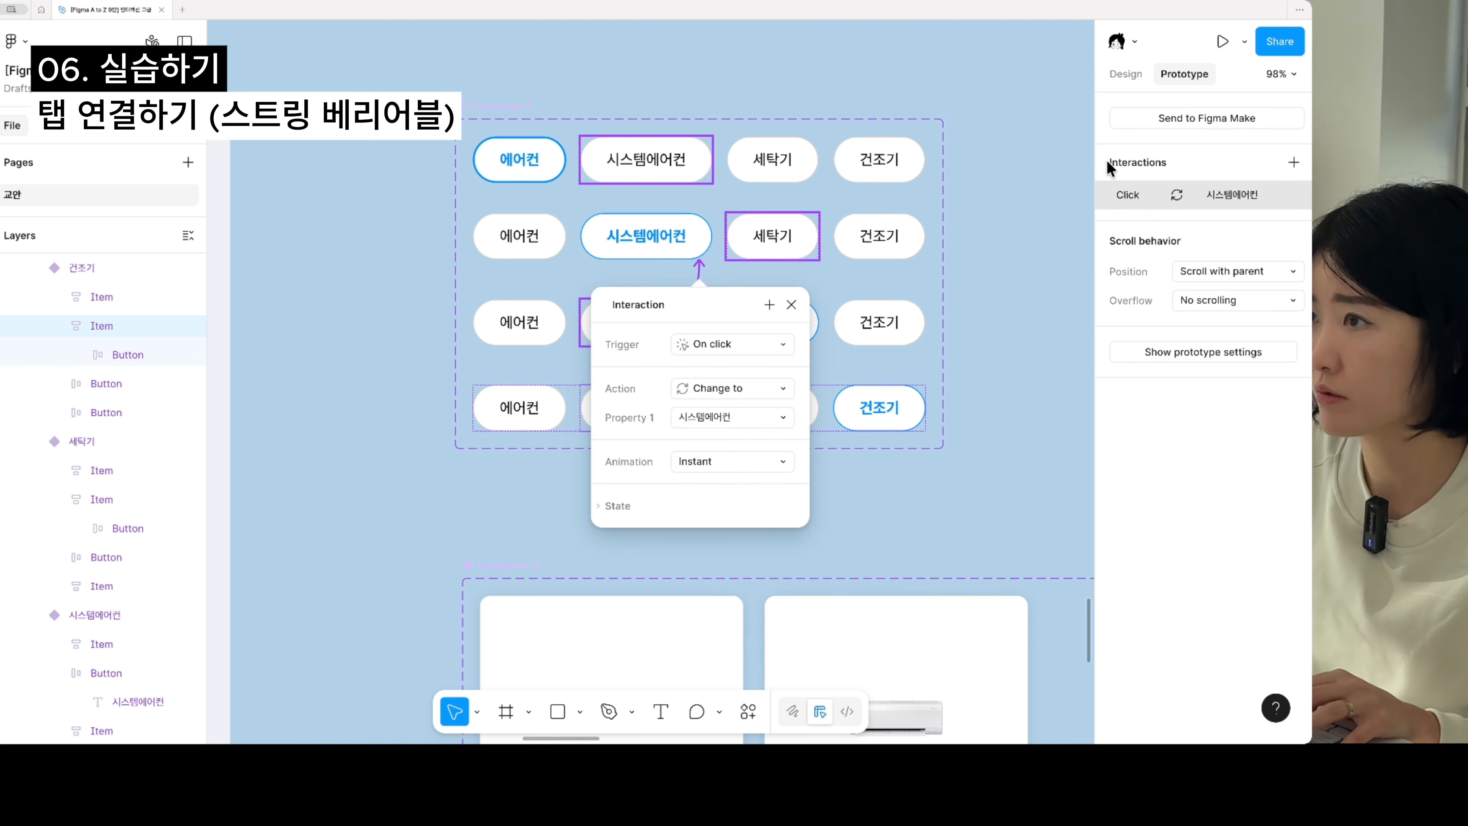
left_click(791, 304)
scroll(769, 289, "up", 3)
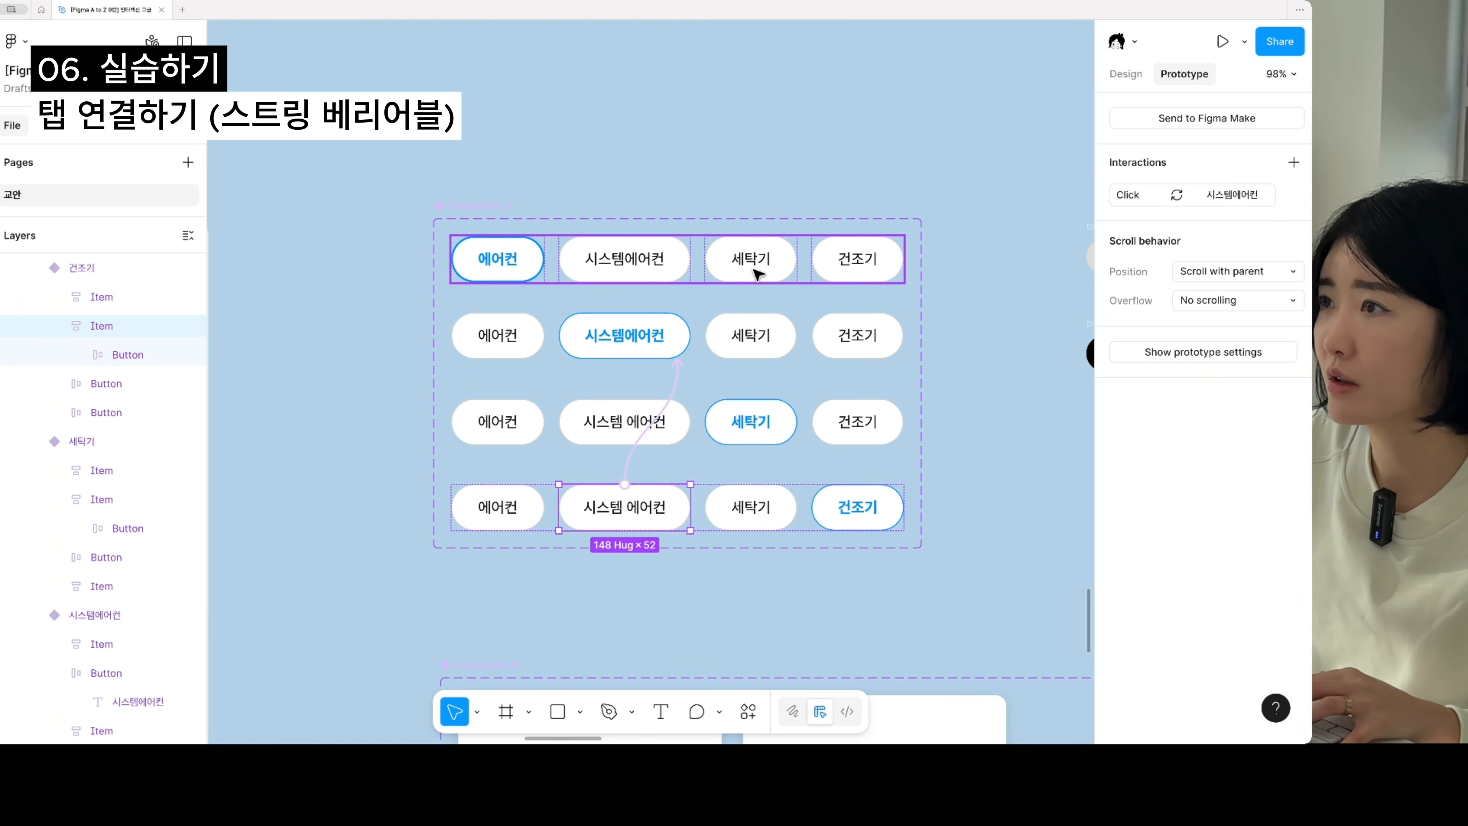
- Link the 세탁기 tabs in the first, second and fourth rows to the 세탁기 variant on click
left_click(758, 275)
left_click_drag(754, 286, 746, 414)
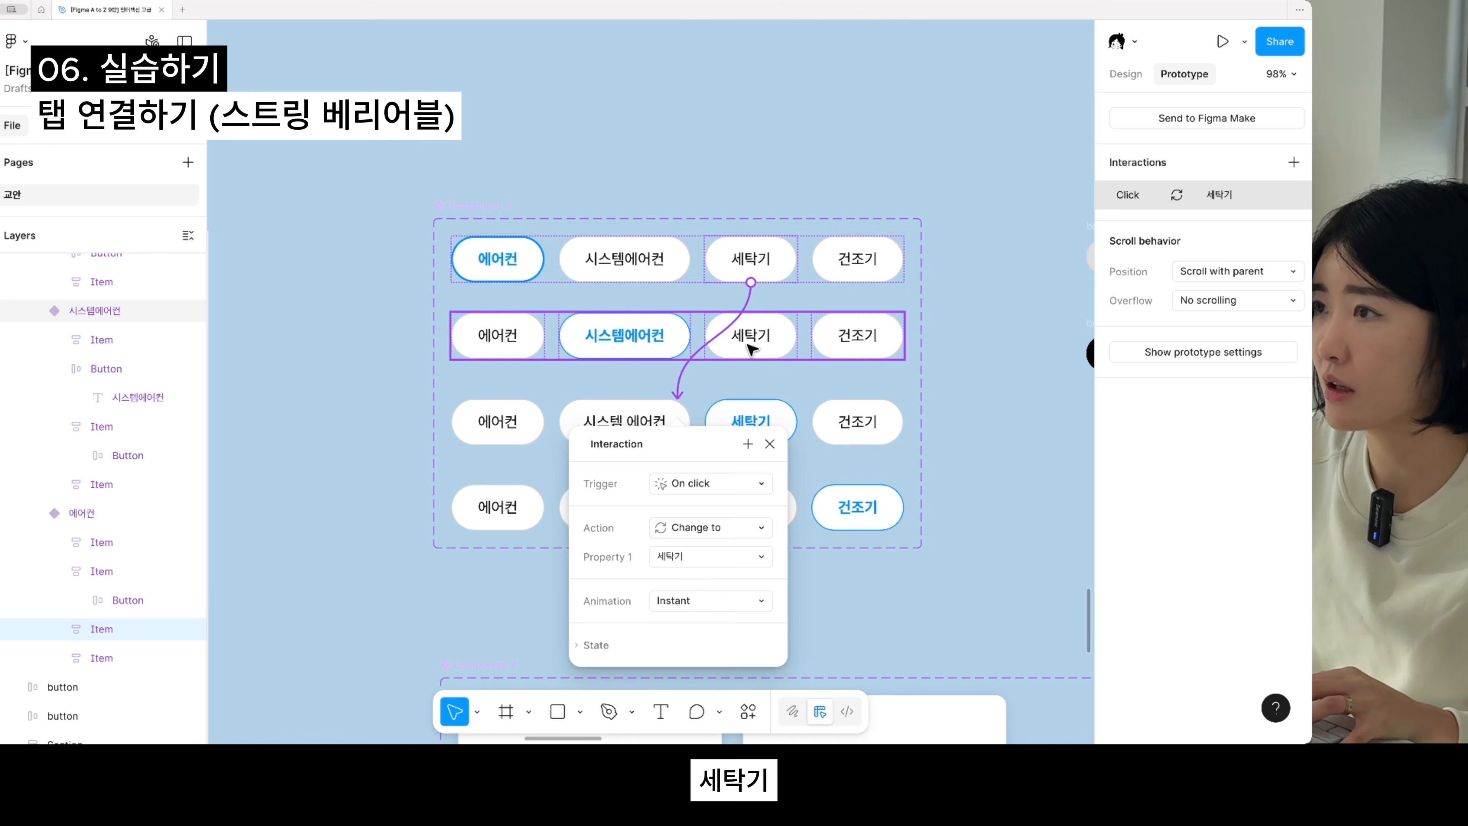
left_click(751, 346)
left_click_drag(750, 360, 745, 421)
left_click(747, 518)
double_click(746, 519)
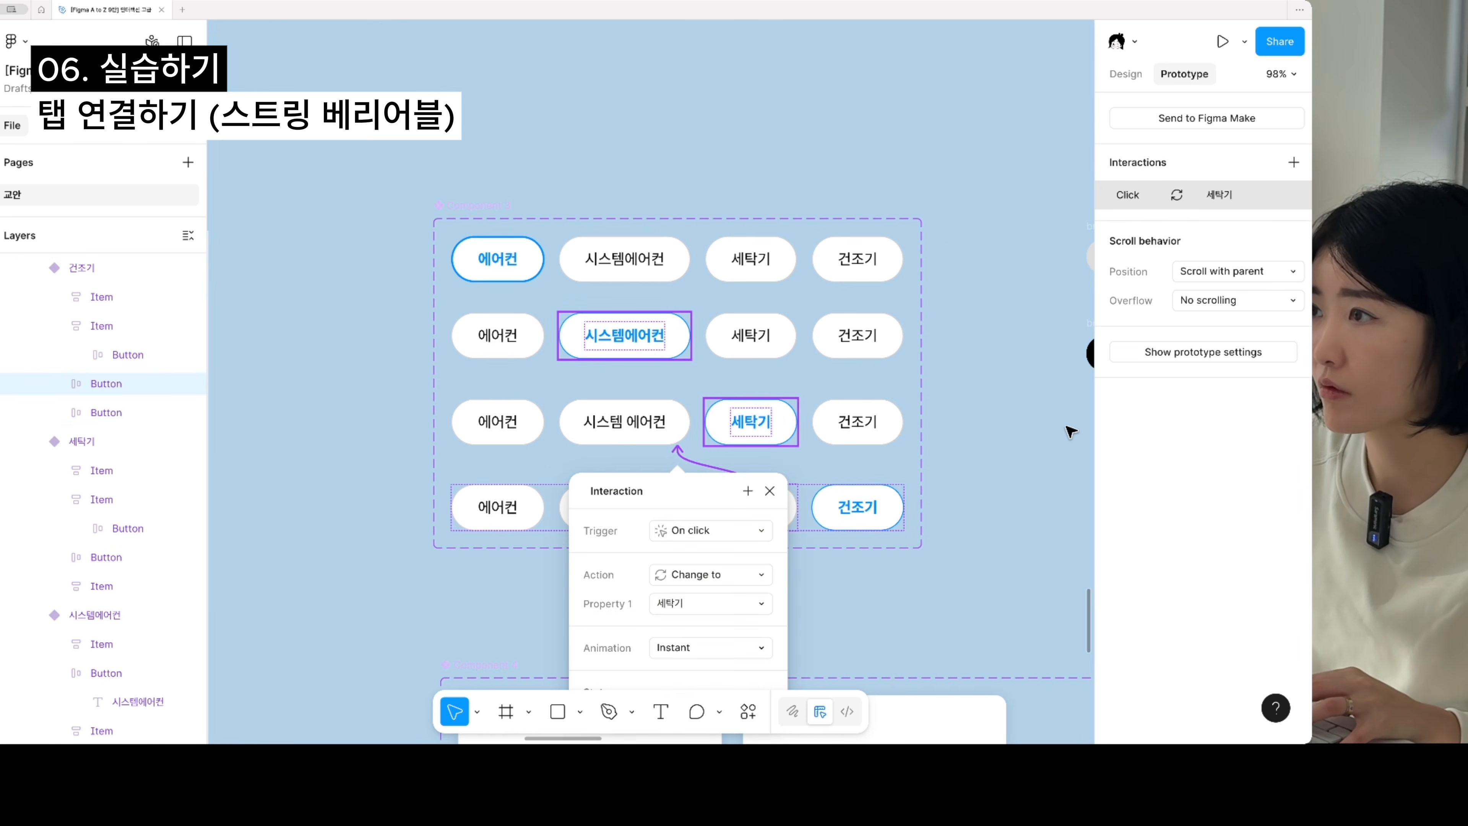
- Link the 건조기 tabs in the first, second and third rows to the 건조기 variant on click
left_click(860, 260)
double_click(860, 260)
left_click_drag(858, 282, 677, 486)
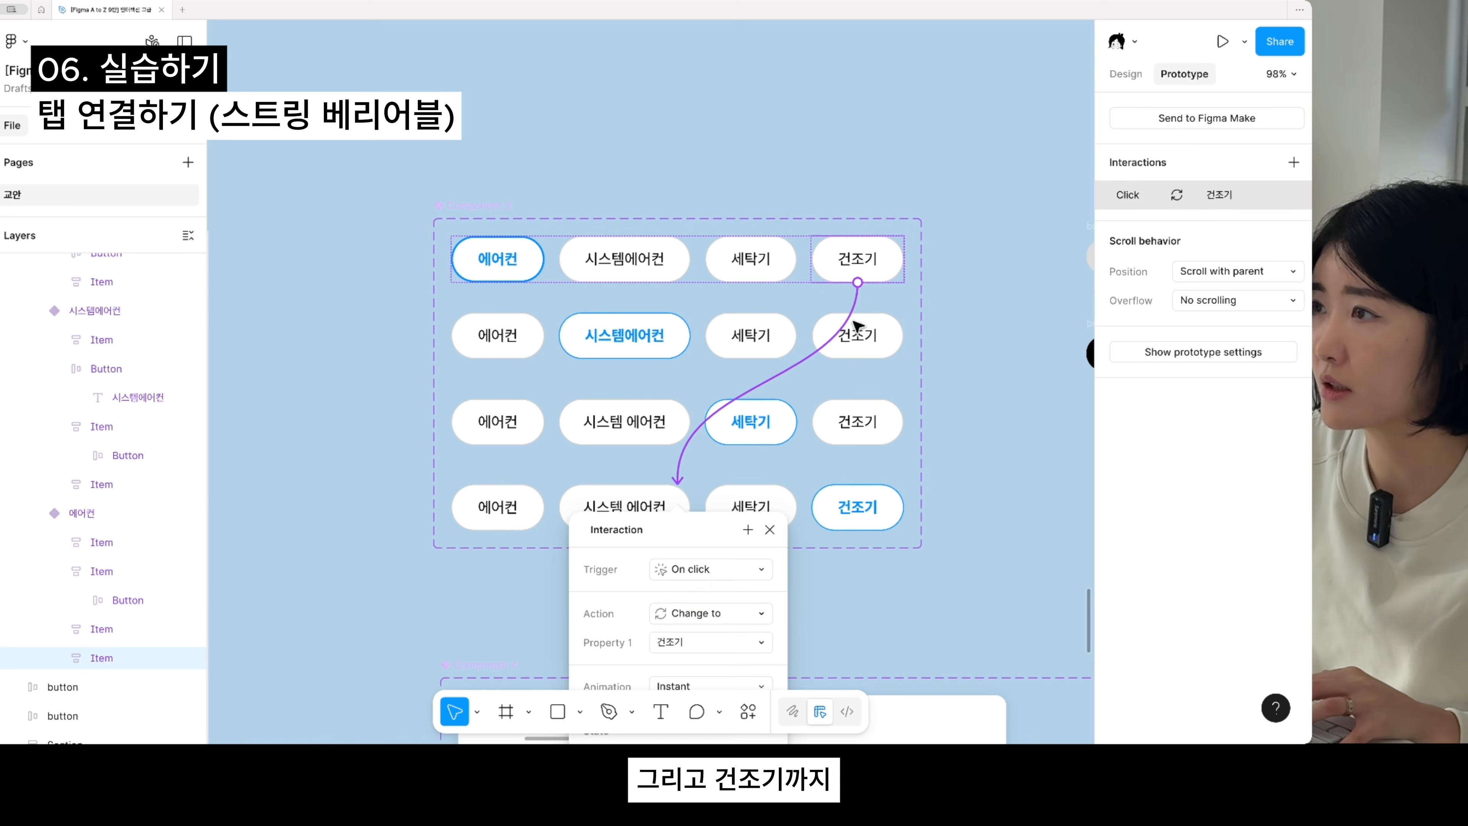
left_click(857, 327)
double_click(862, 324)
left_click_drag(818, 477, 817, 489)
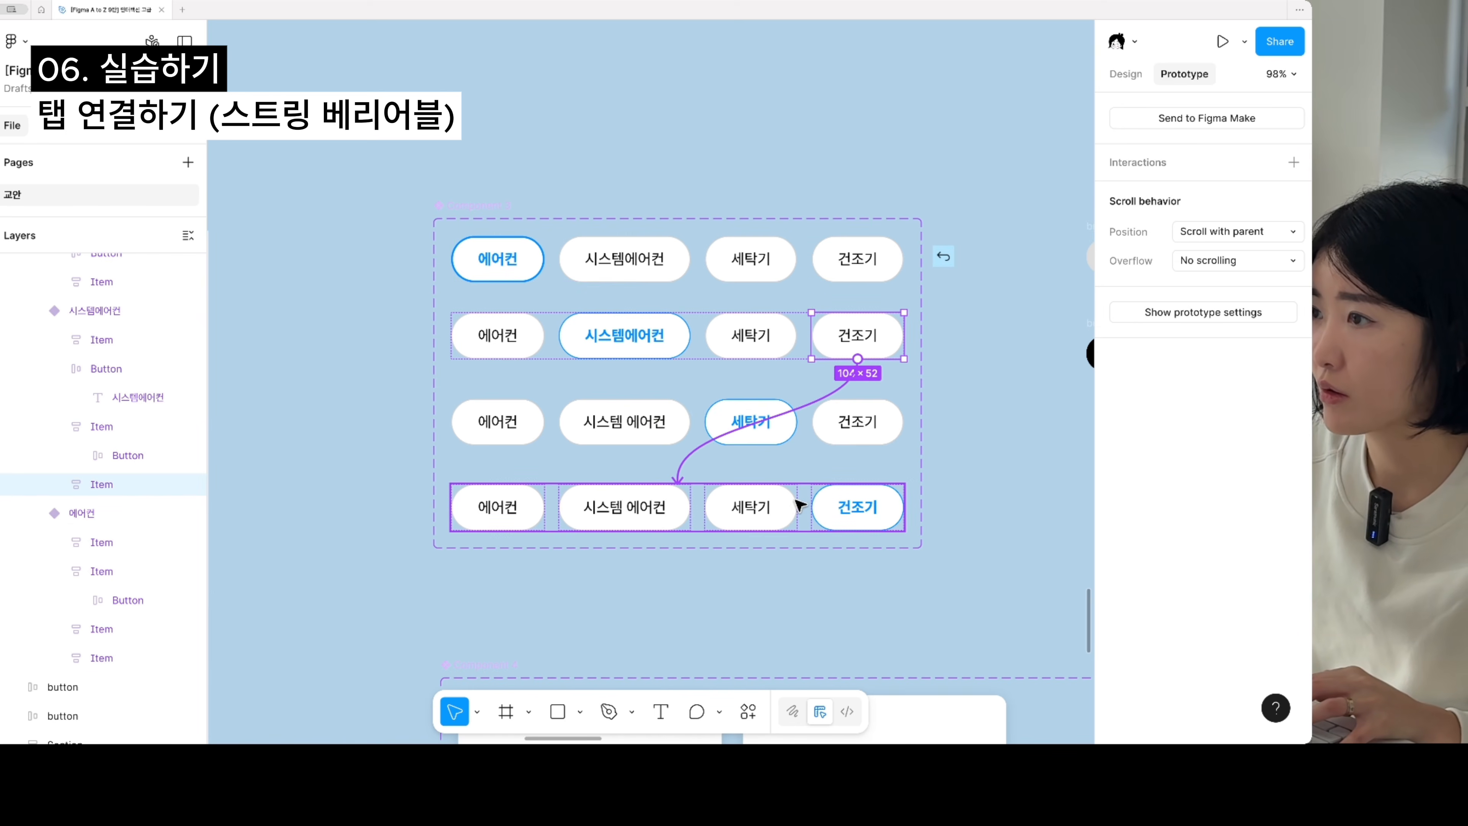
left_click(865, 419)
double_click(855, 431)
left_click_drag(858, 444, 757, 516)
left_click(974, 462)
- Link the inactive 에어컨 tabs in the fourth, third and second rows to the 에어컨 variant
left_click(485, 496)
left_click(485, 497)
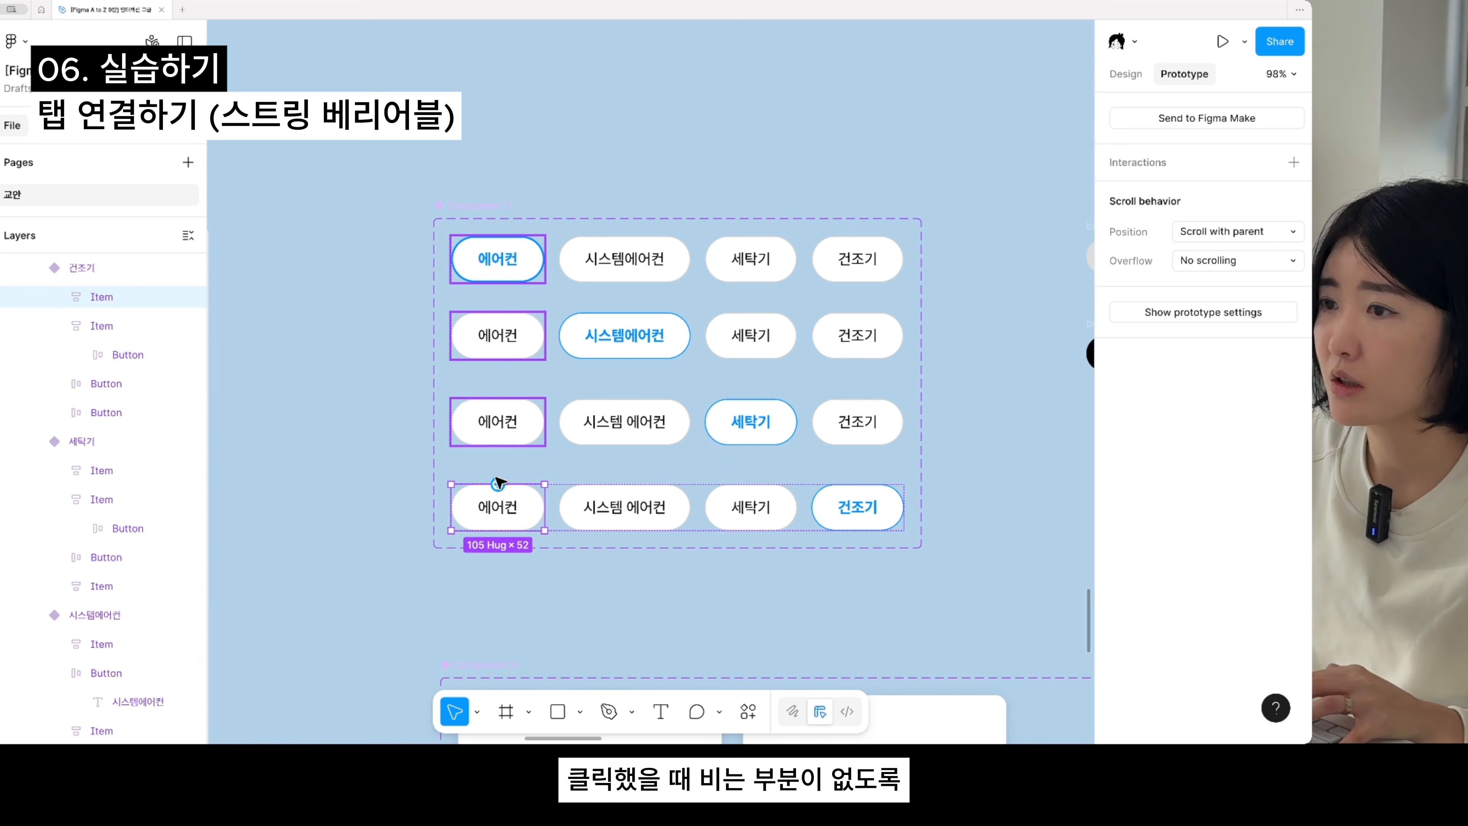
left_click_drag(529, 260, 527, 261)
left_click(482, 441)
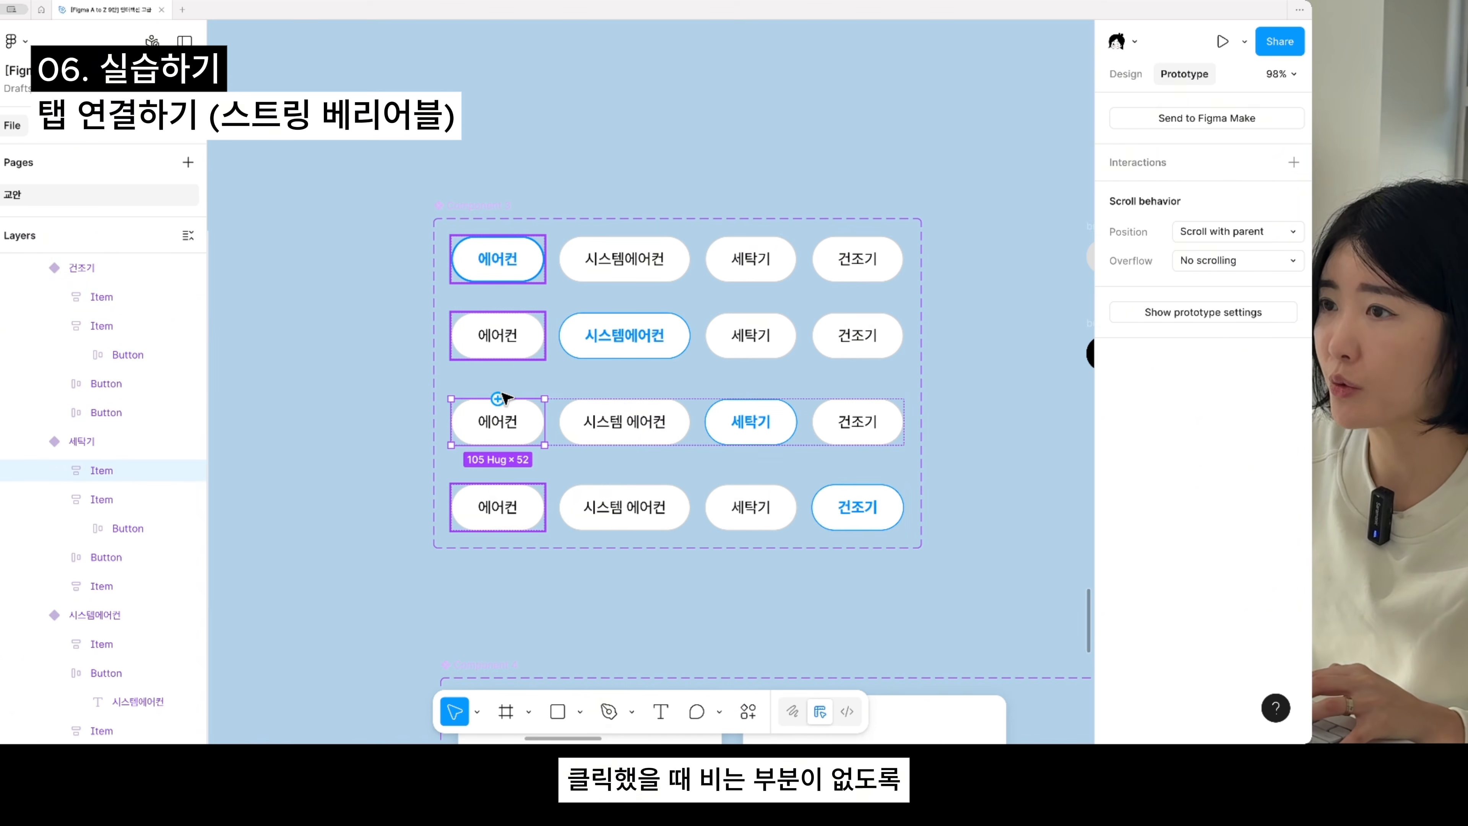
left_click_drag(498, 398, 674, 287)
left_click(523, 324)
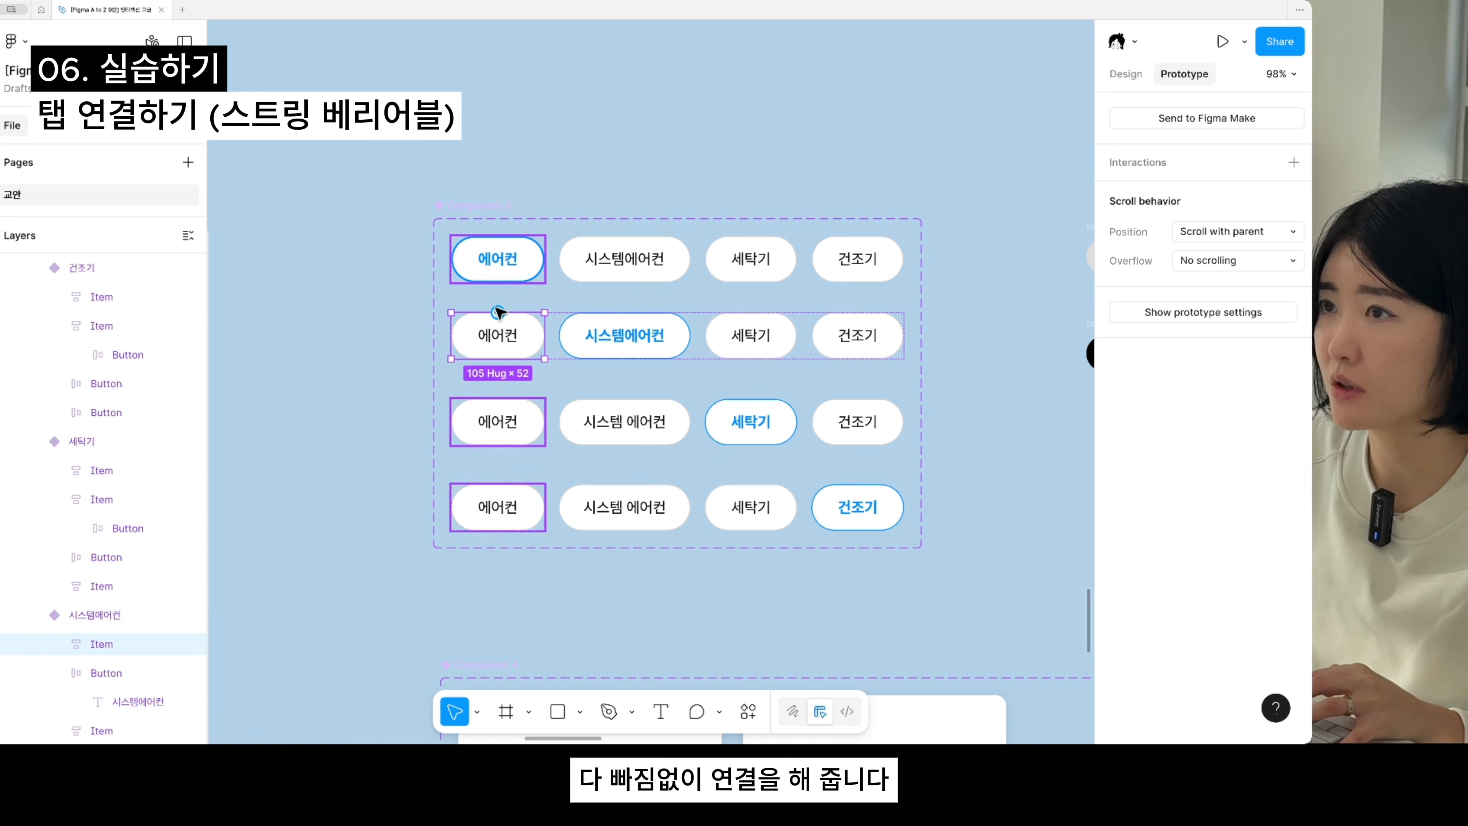
left_click_drag(498, 313, 532, 289)
- Review the prototype connections of the tab variants to check that every inactive tab is linked
left_click(521, 291)
left_click(513, 273)
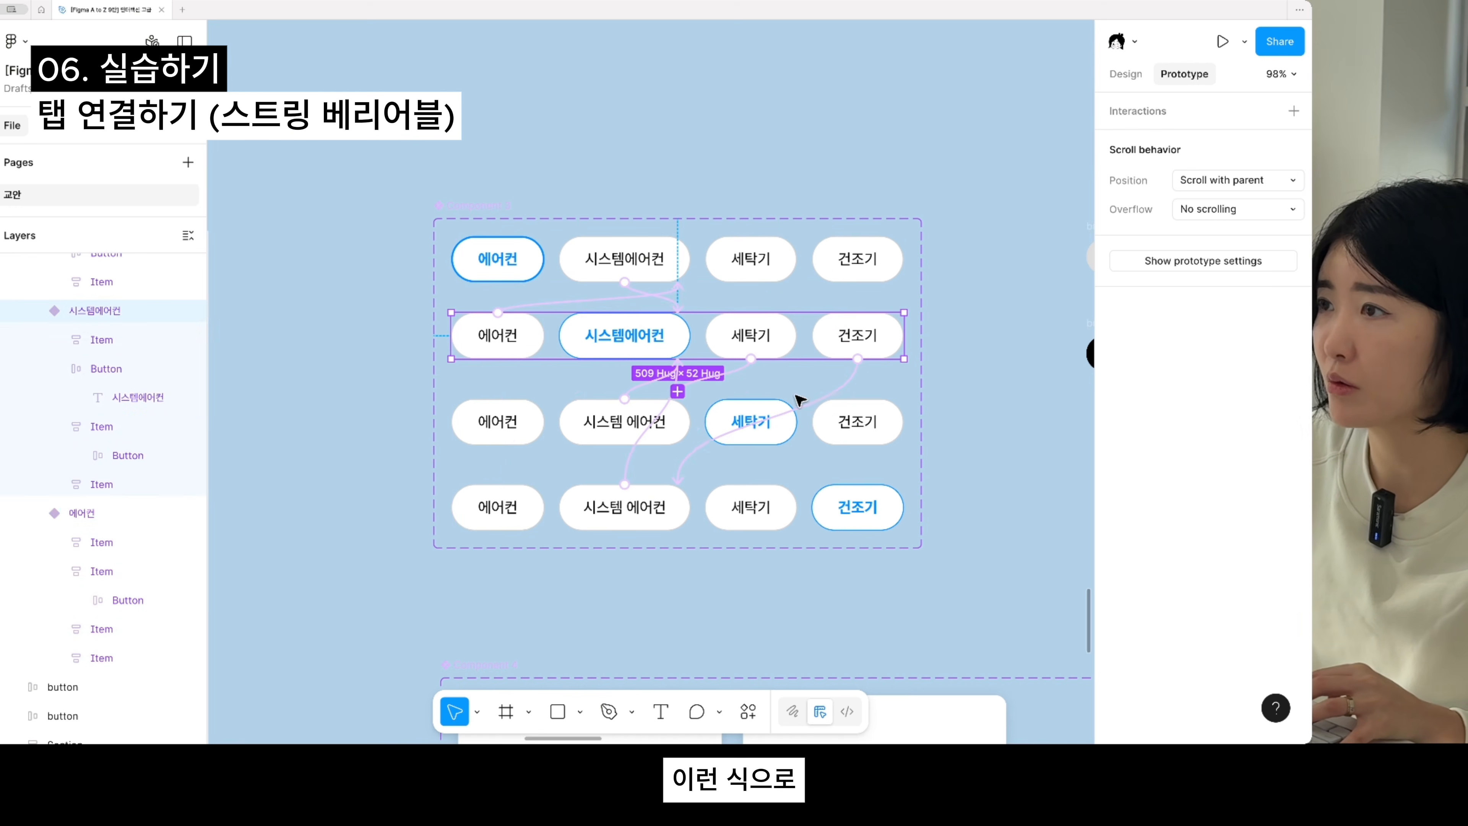
left_click(793, 420)
left_click(796, 529)
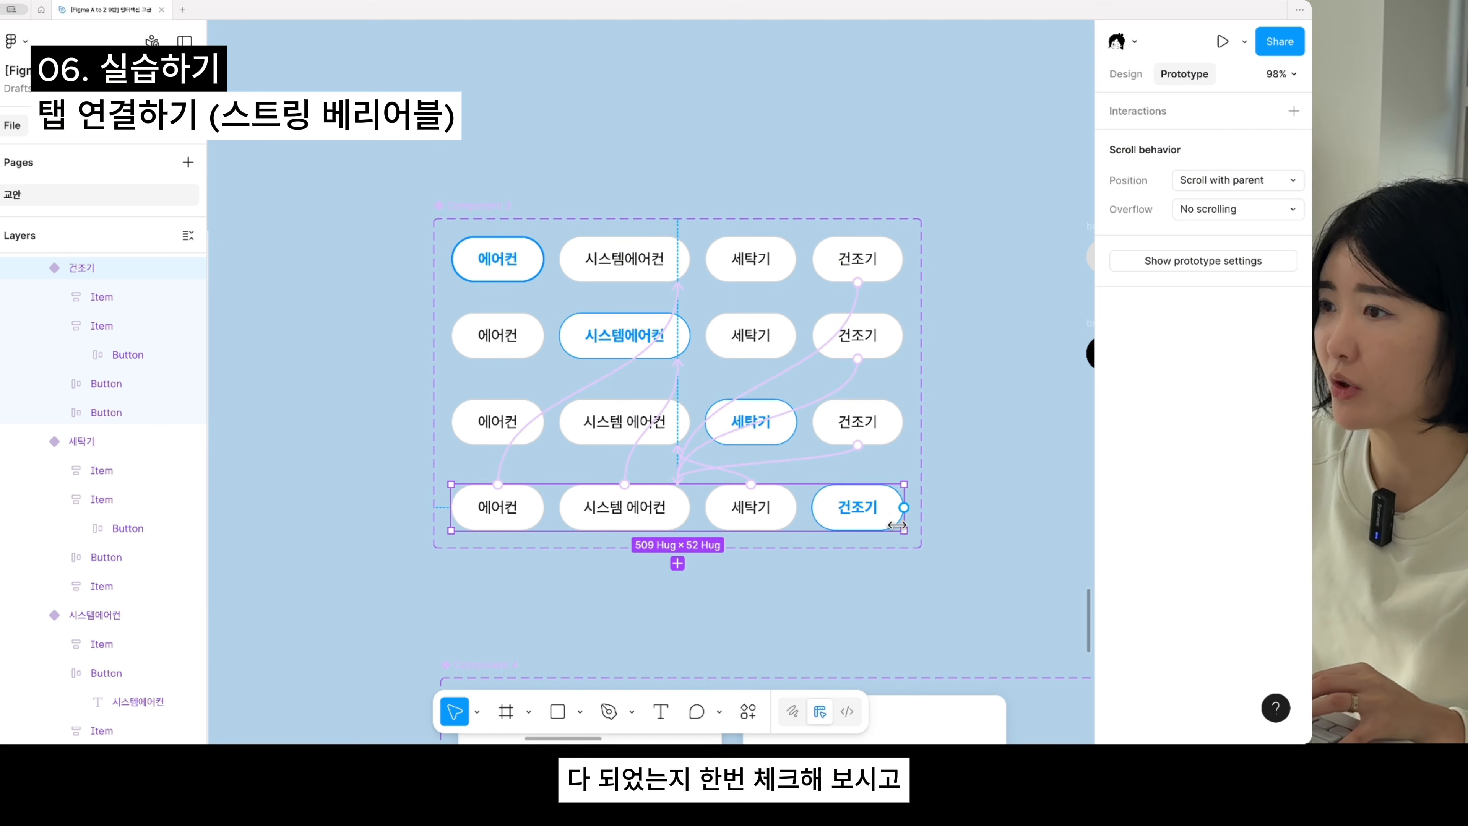
scroll(897, 525, "down", 10)
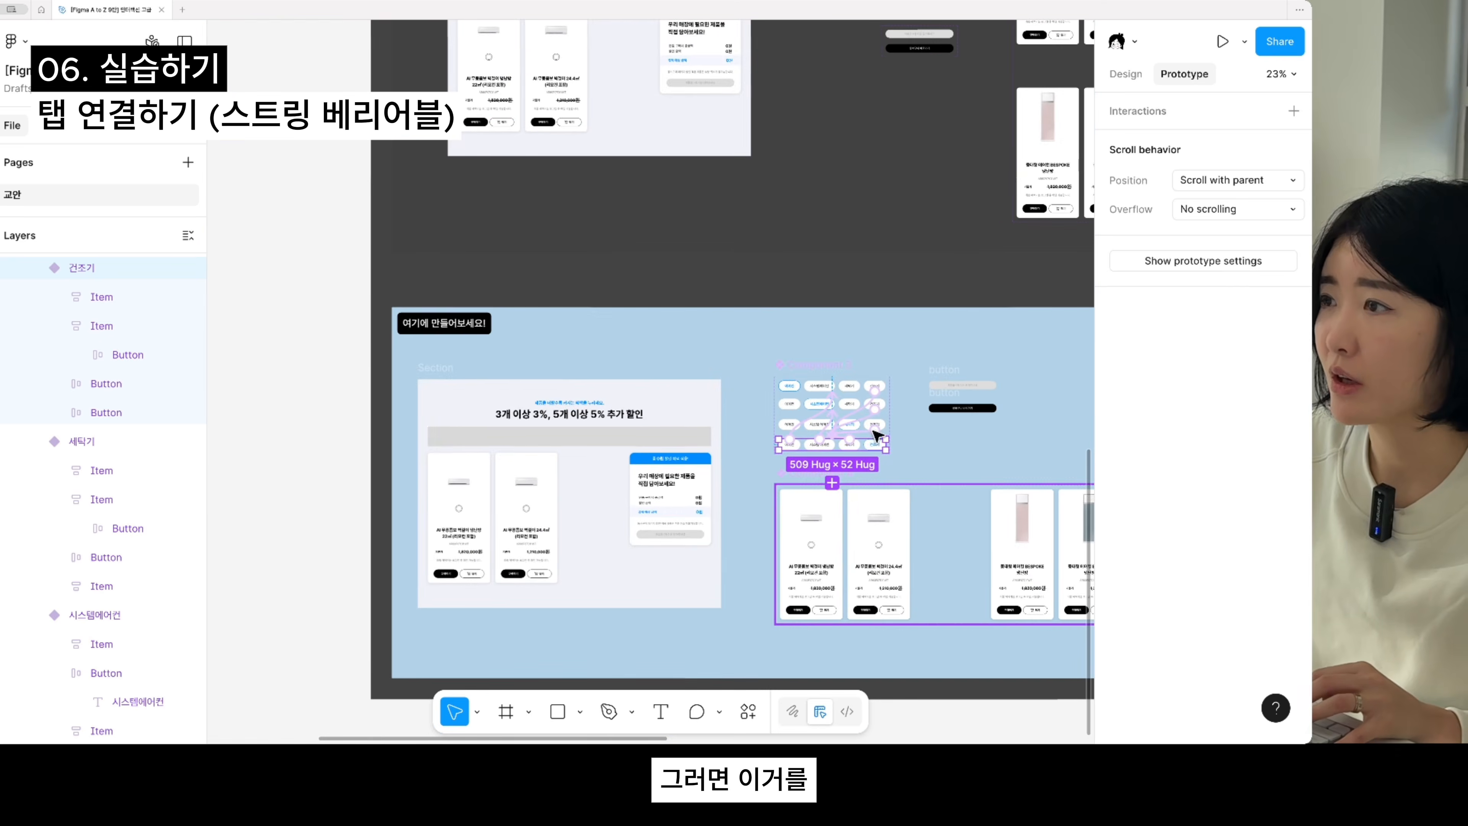
scroll(878, 436, "up", 4)
left_click_drag(985, 487, 995, 447)
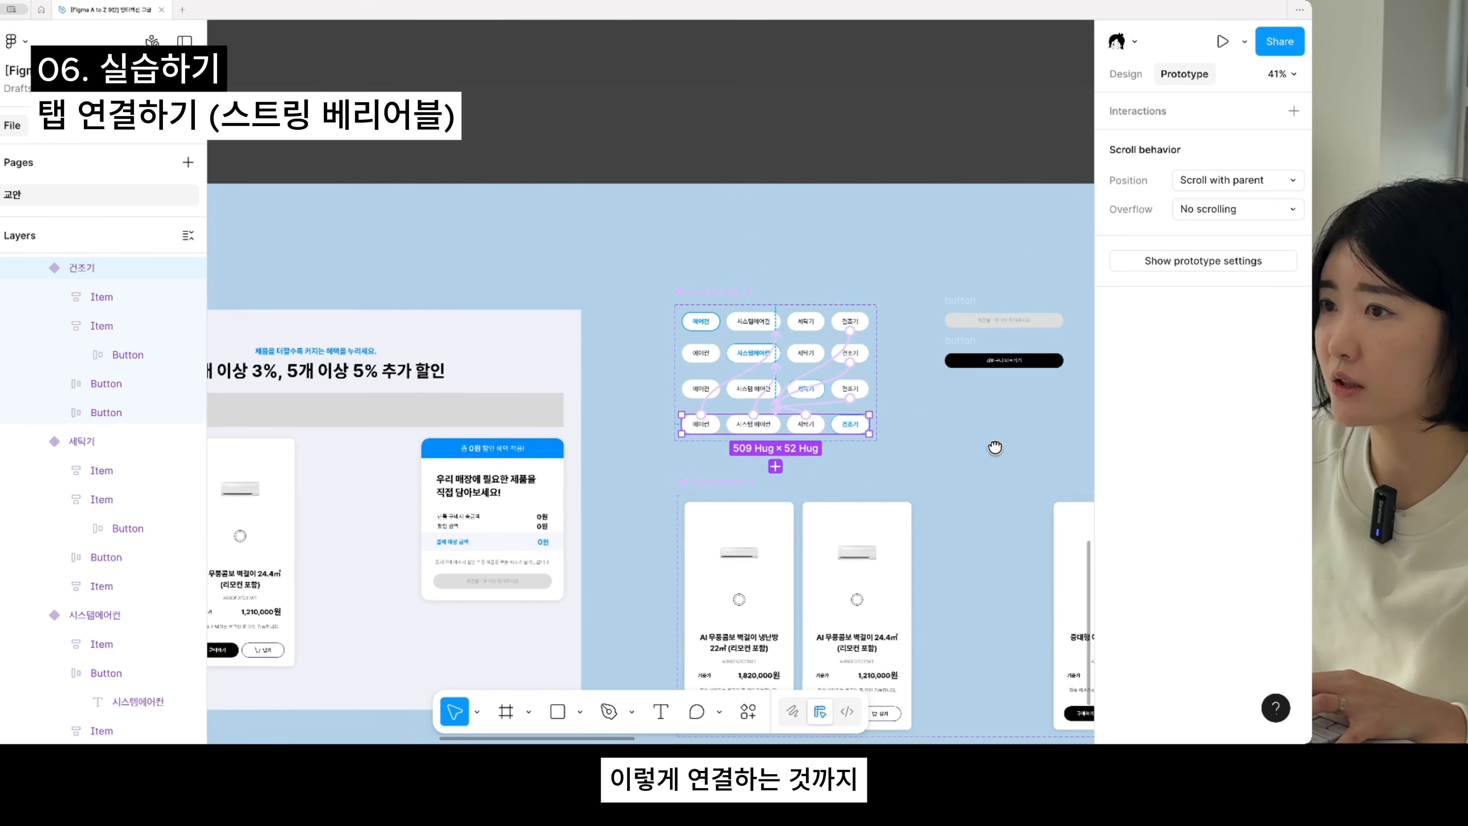
left_click_drag(596, 479, 719, 479)
- Copy the 에어컨 tab variant and replace the grey placeholder rectangle above the products in the cart layout with it
left_click(834, 328)
scroll(844, 328, "up", 1)
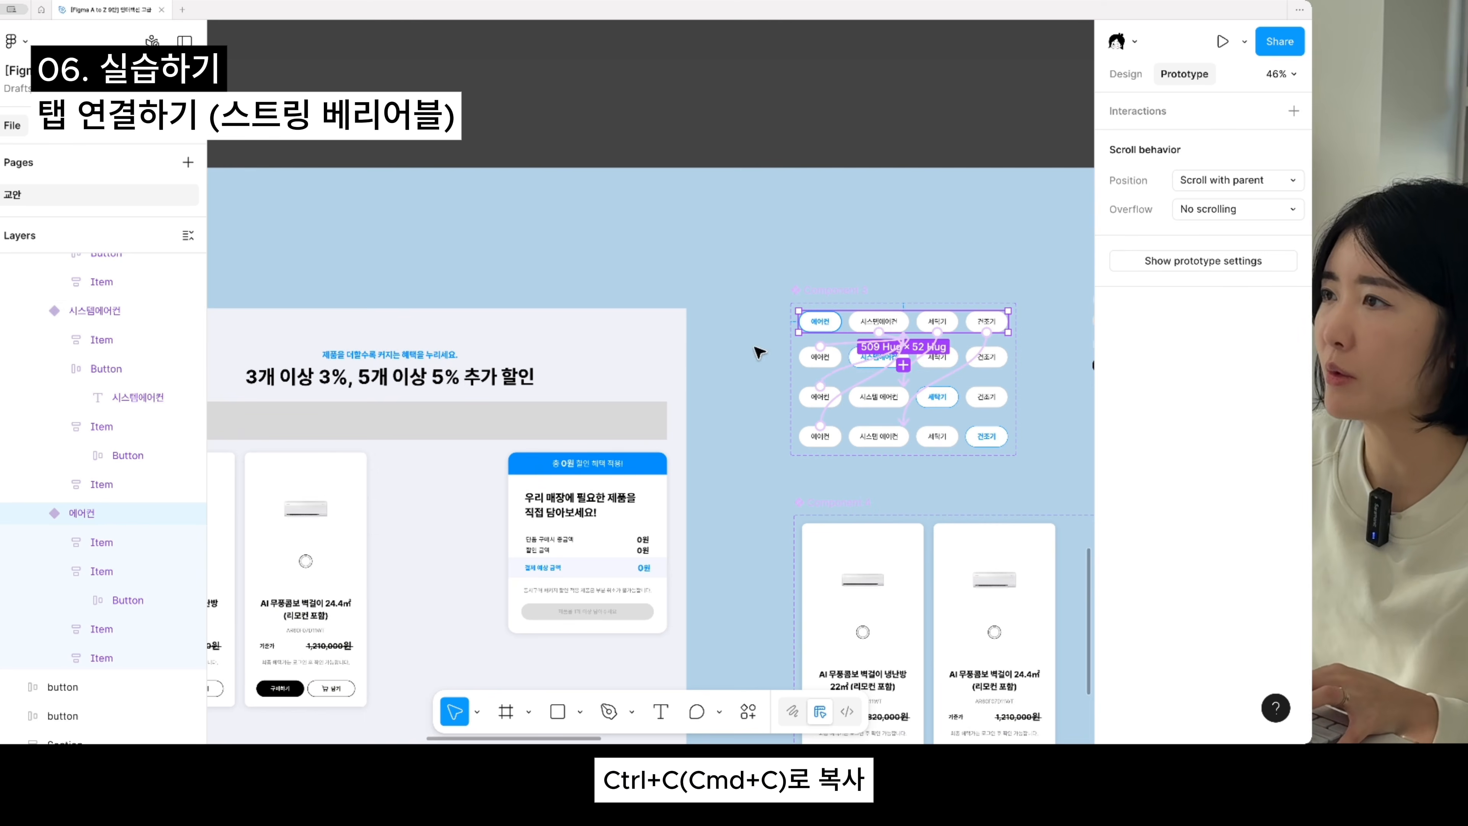
left_click_drag(658, 424, 720, 328)
double_click(636, 281)
double_click(636, 281)
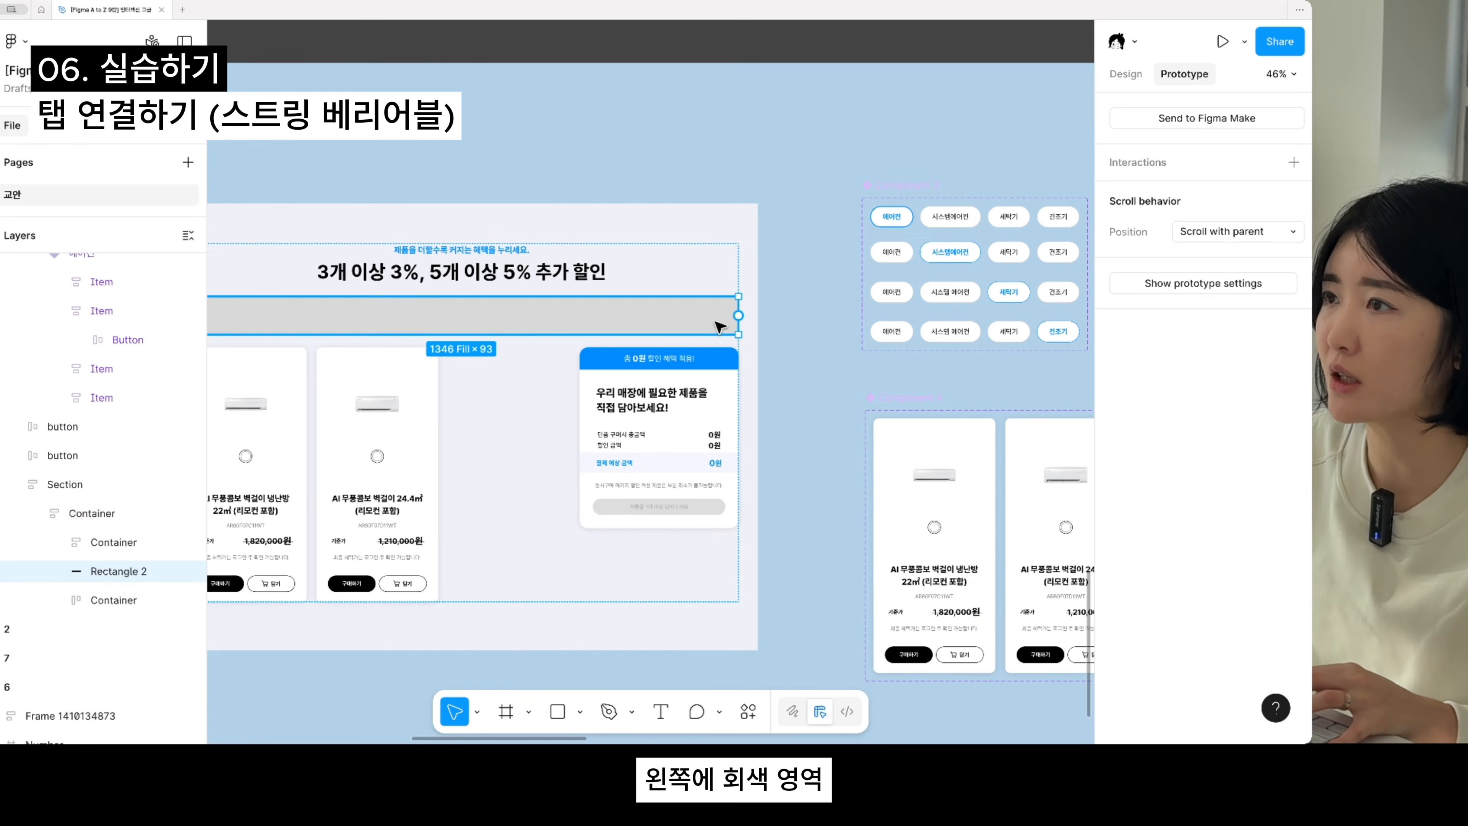
left_click(819, 318)
double_click(668, 318)
right_click(670, 317)
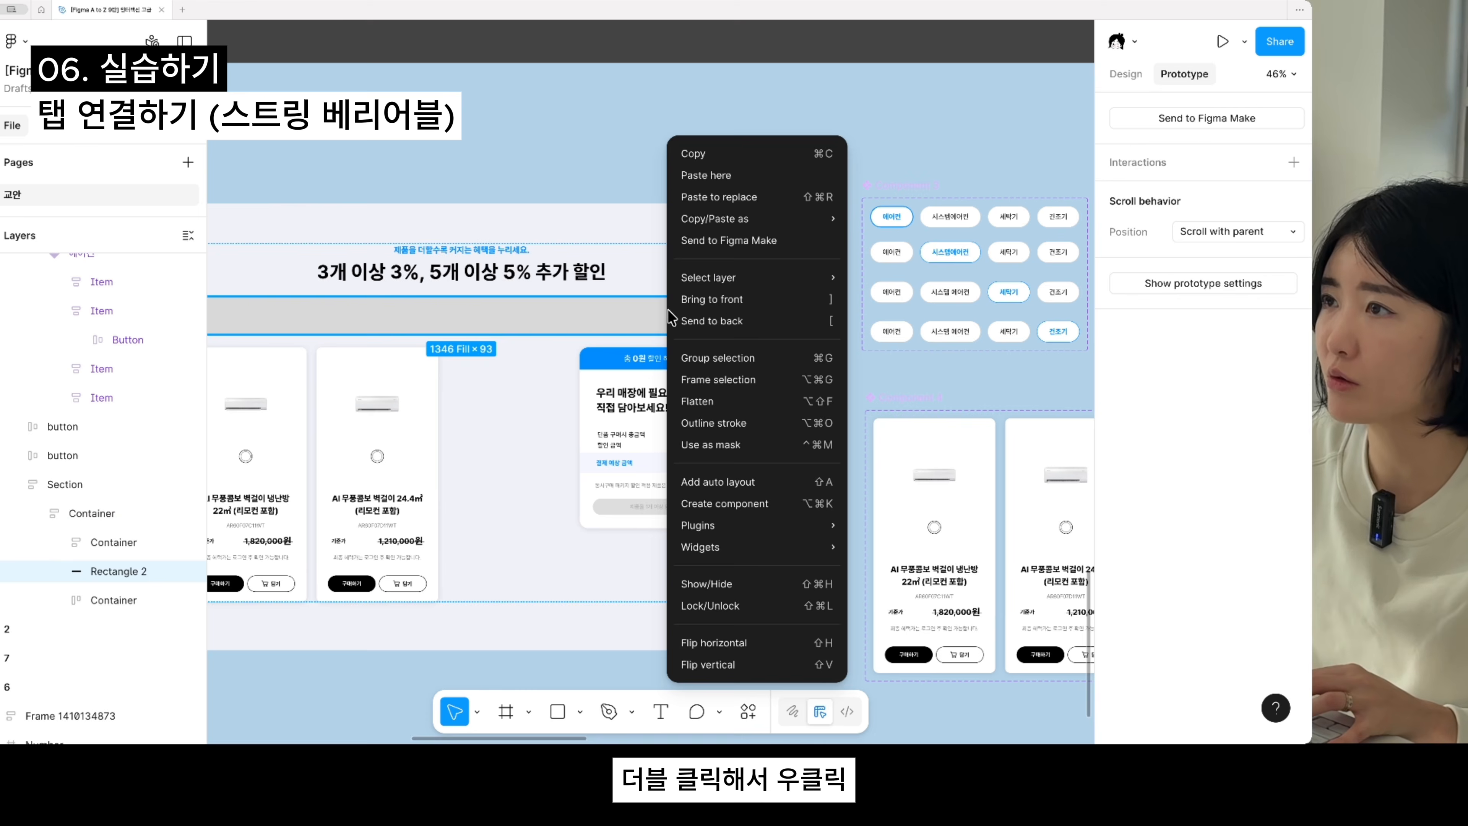
left_click(713, 200)
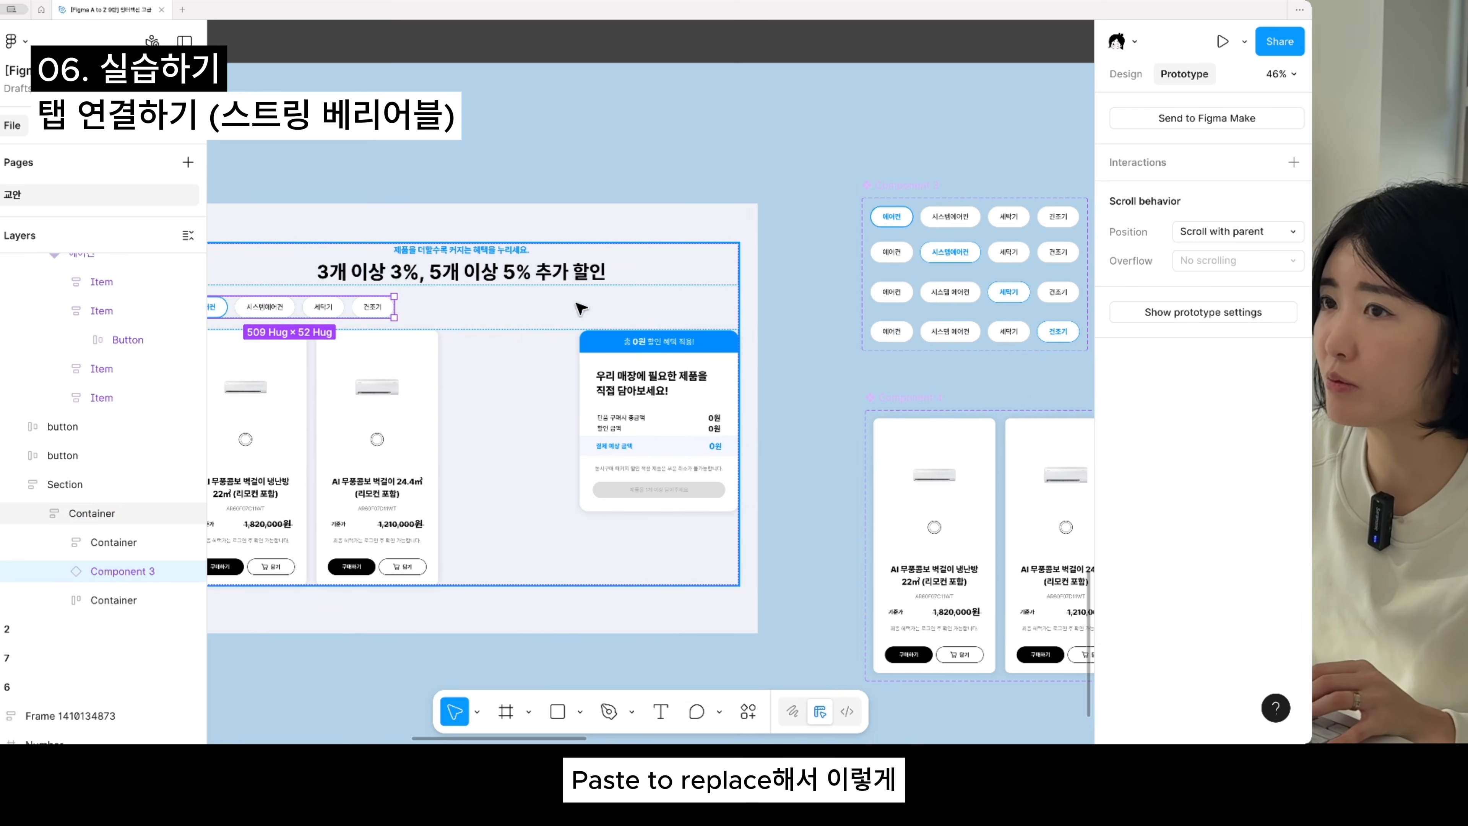
- Set the auto layout alignment of the container holding the heading, tabs and products to top center
left_click(595, 318)
left_click_drag(482, 341, 684, 370)
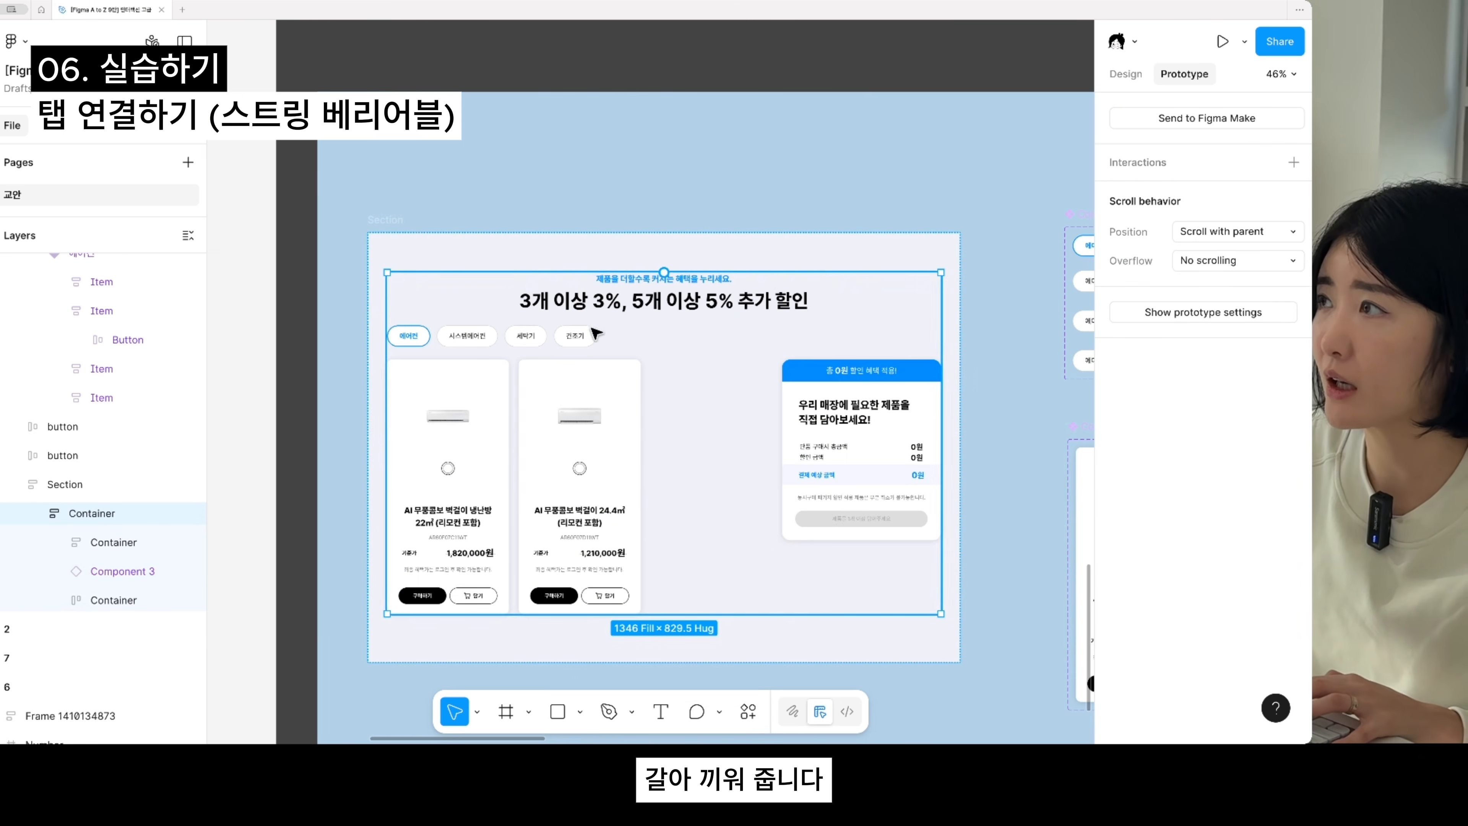
left_click(1125, 74)
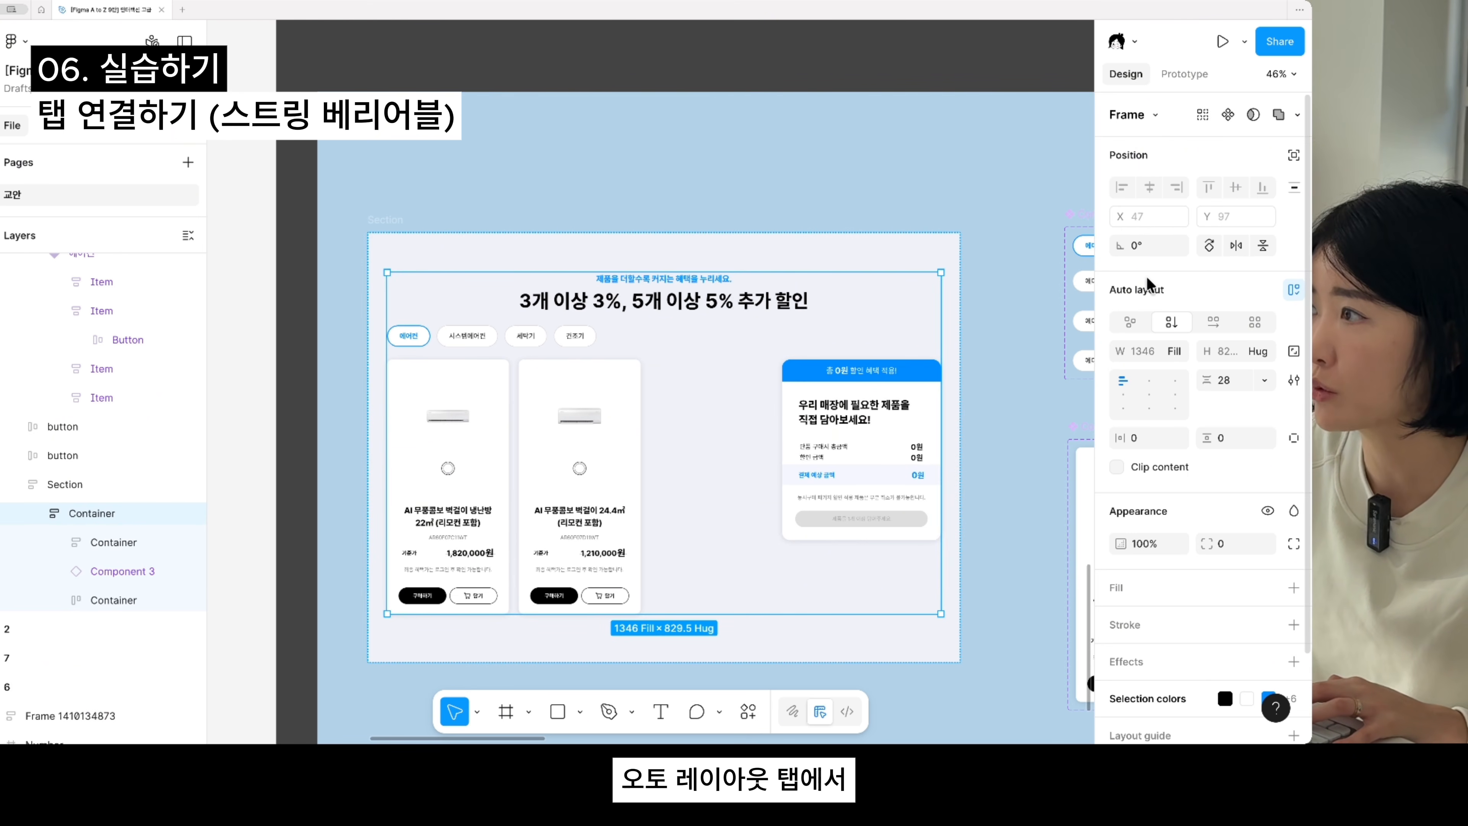
left_click(1149, 382)
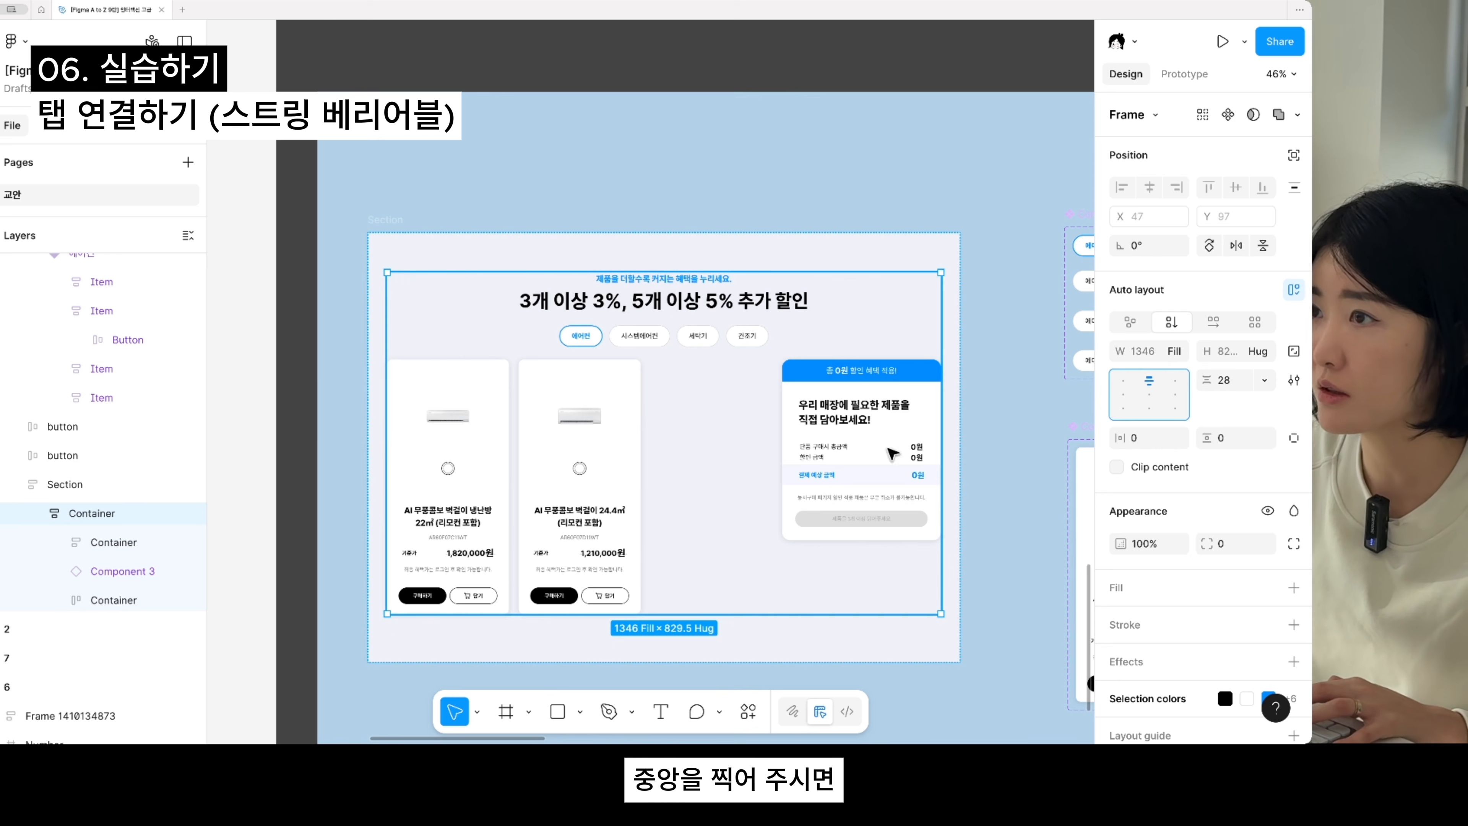
- Copy the 에어컨 product variant and replace the Margin frame holding the products in the cart layout with it
scroll(728, 499, "down", 2)
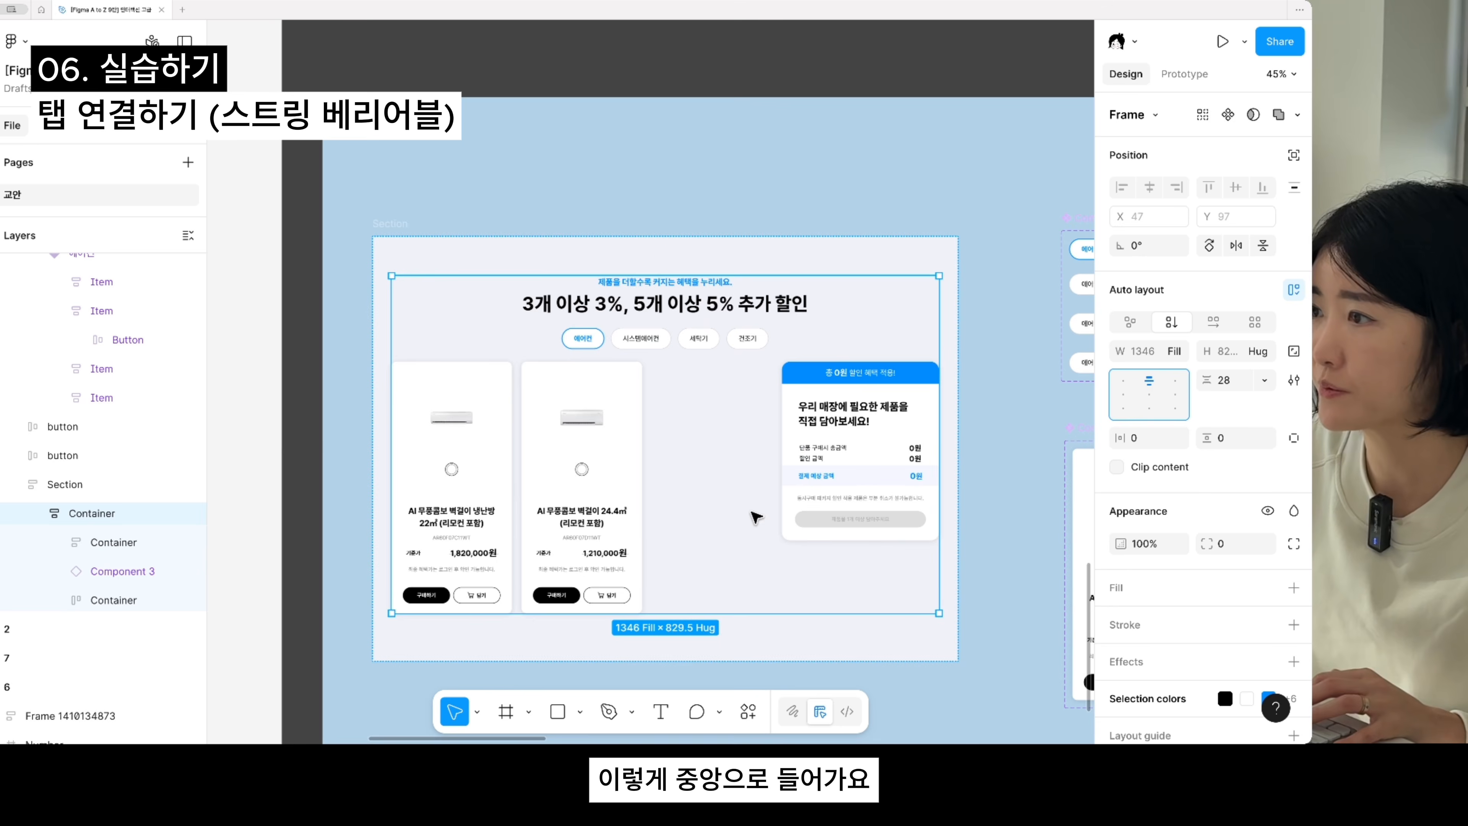
scroll(963, 476, "down", 3)
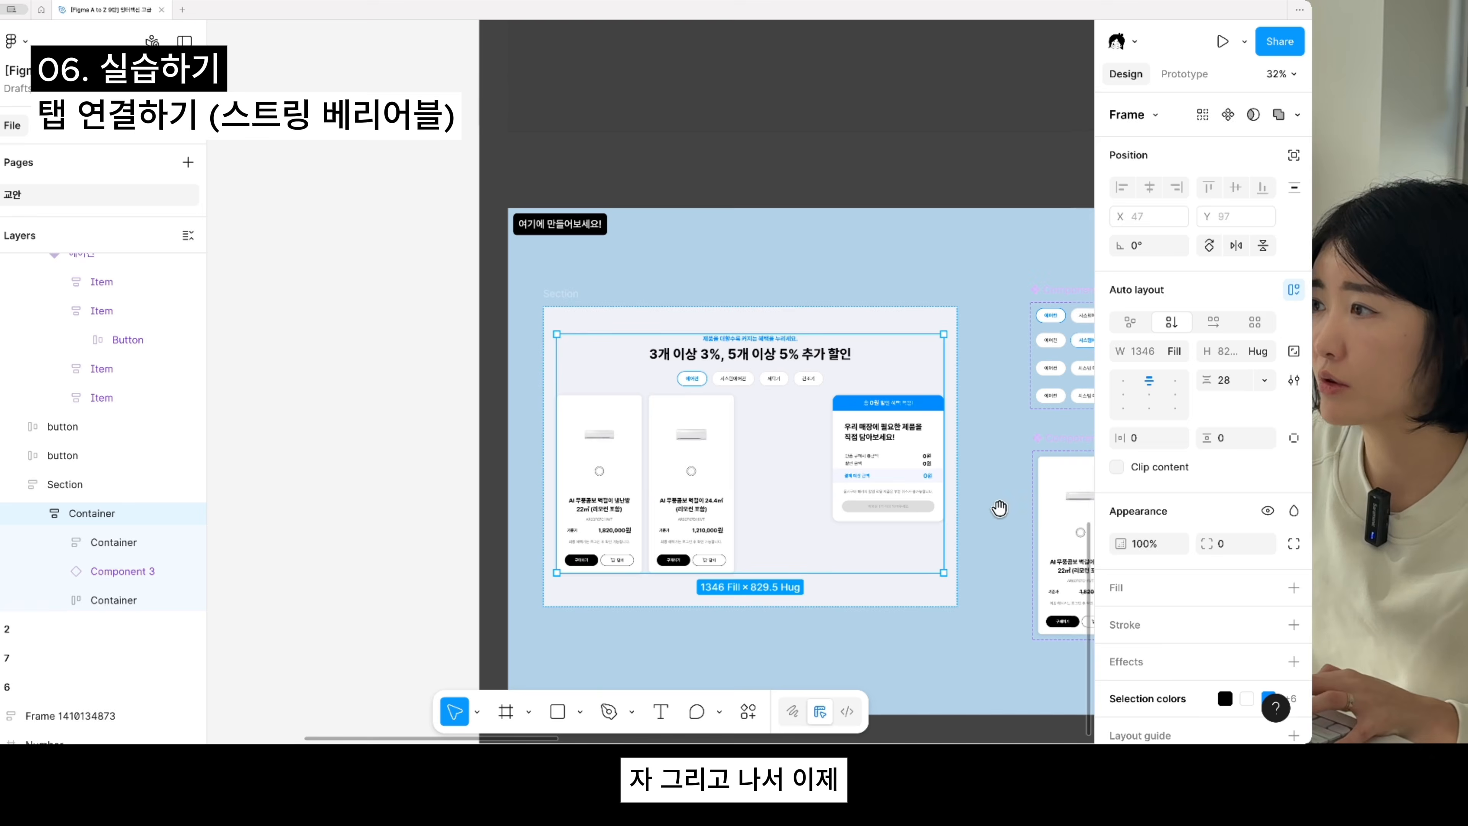
left_click_drag(999, 509, 539, 428)
left_click(650, 467)
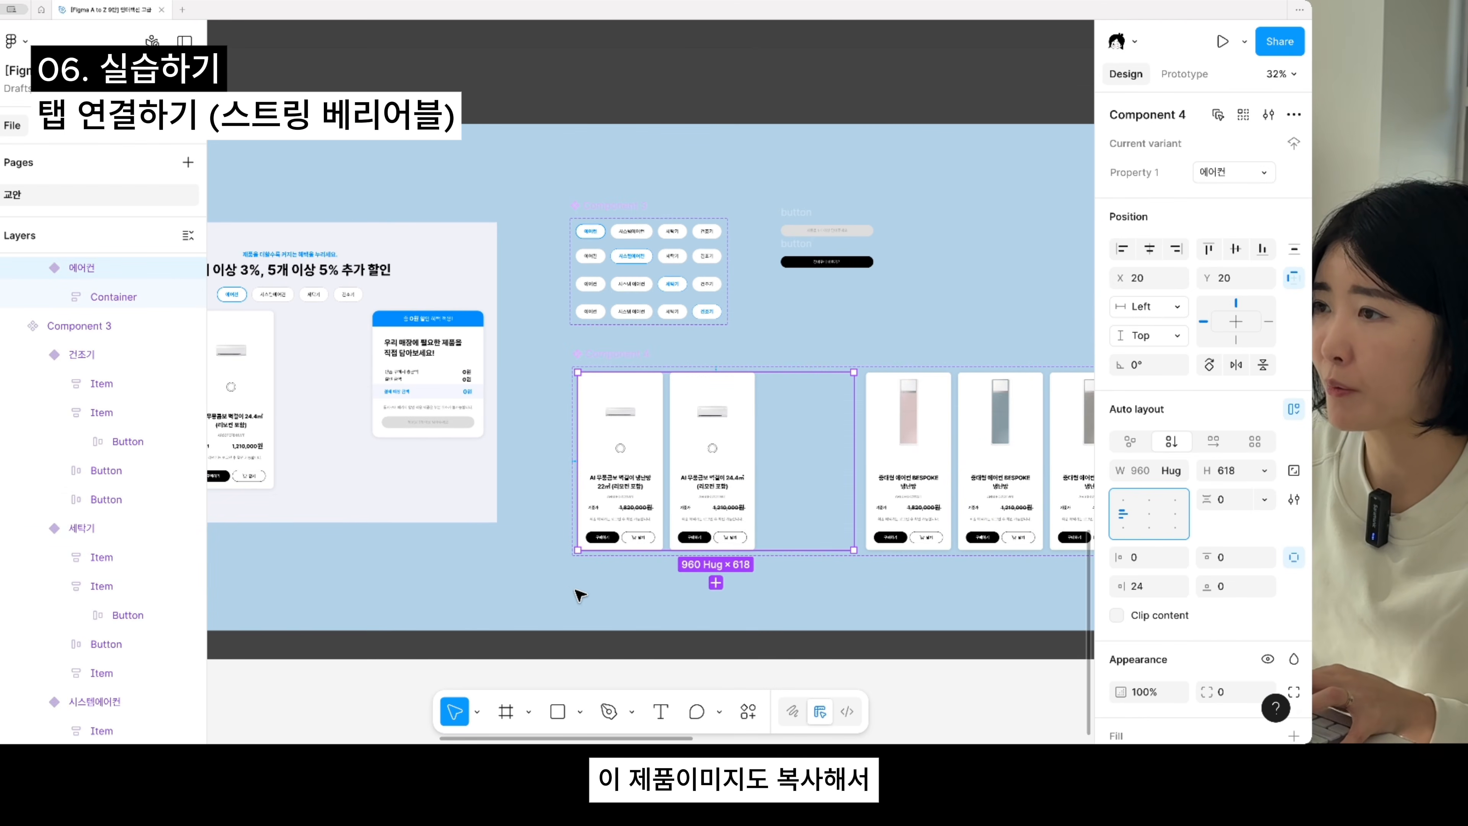
left_click_drag(475, 620, 908, 590)
left_click(776, 464)
left_click_drag(216, 476, 578, 502)
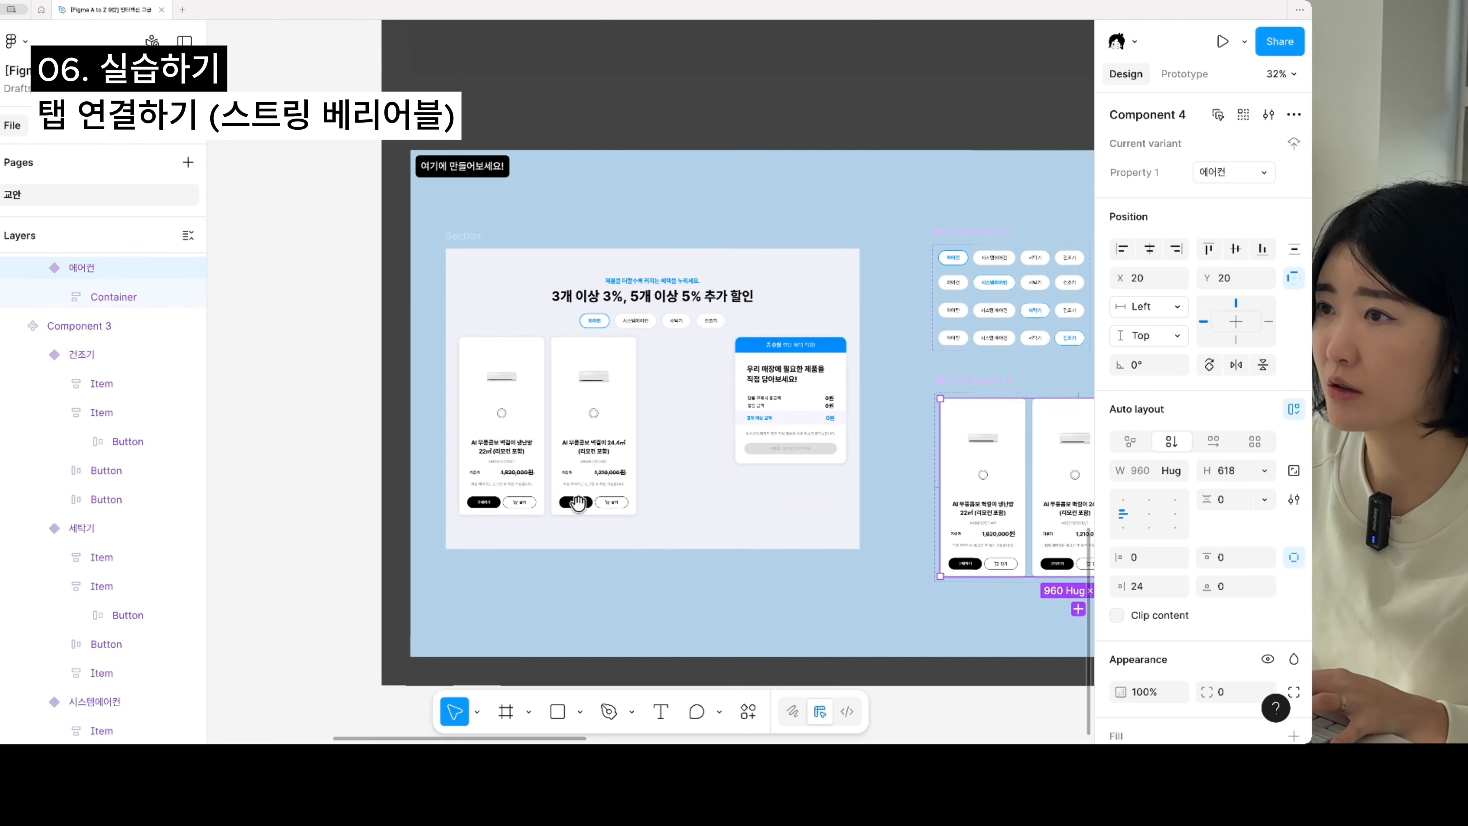
left_click(482, 420)
left_click(570, 445)
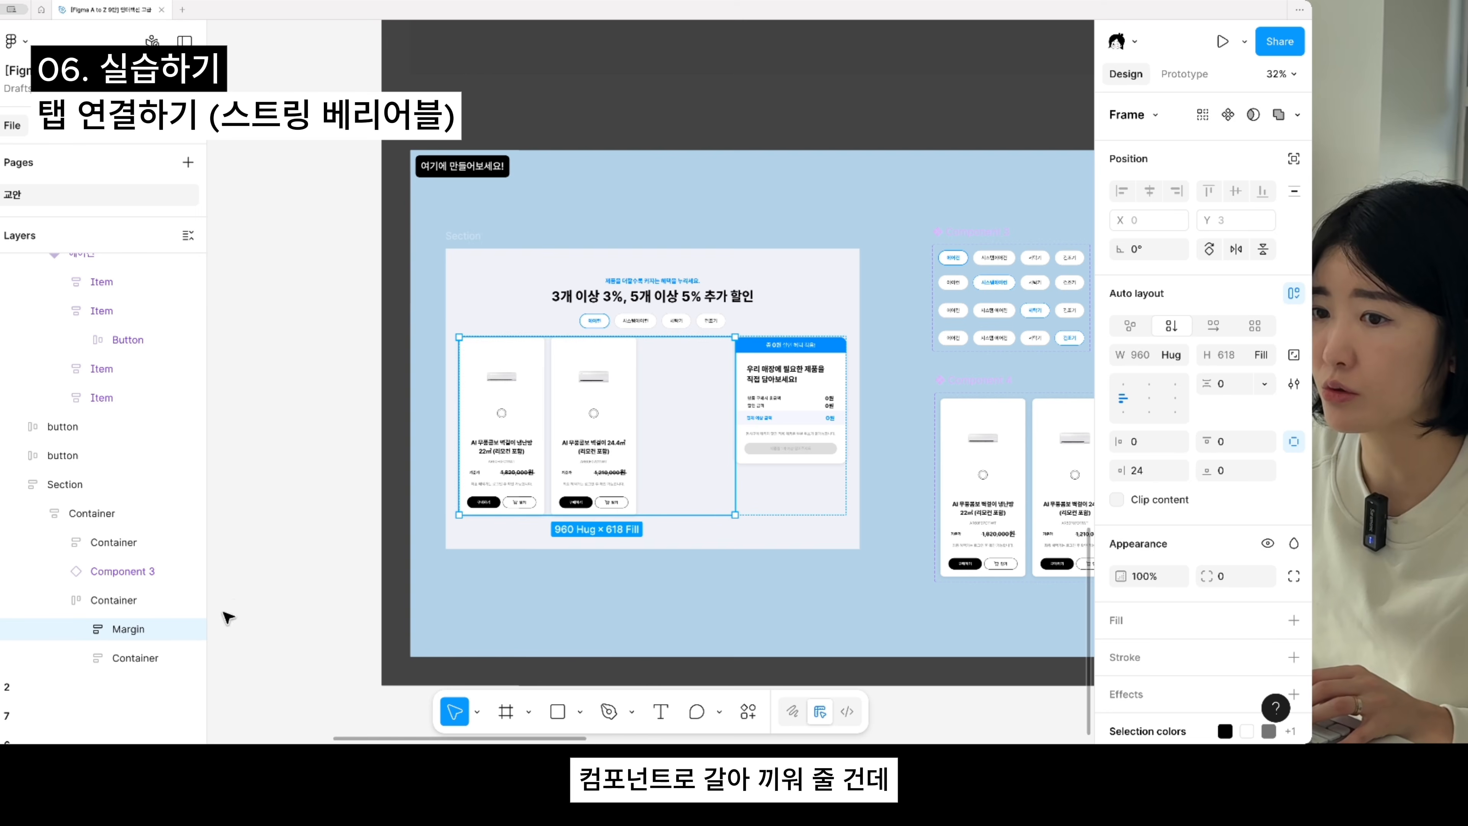
left_click(125, 607)
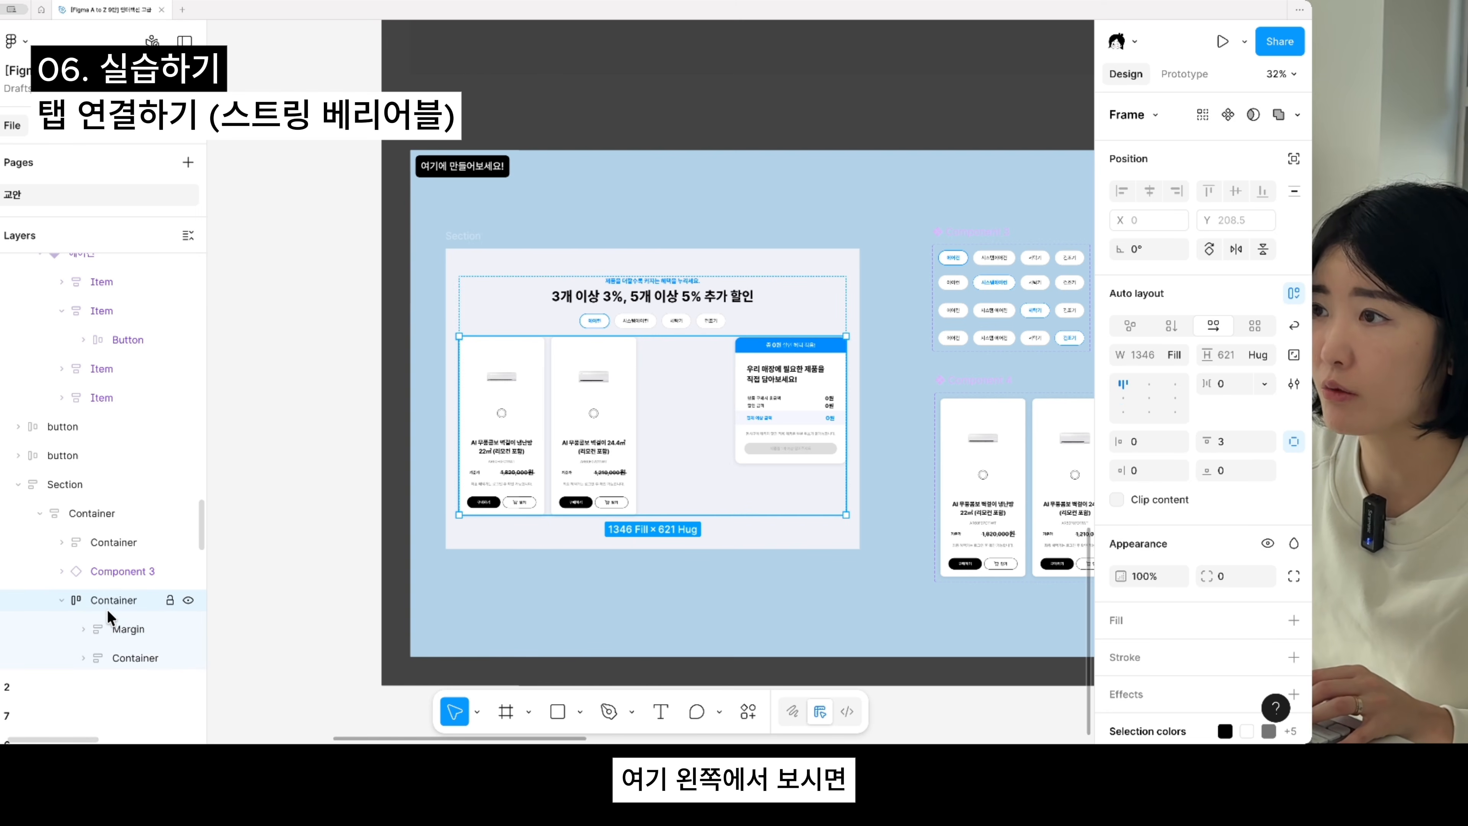
left_click(101, 631)
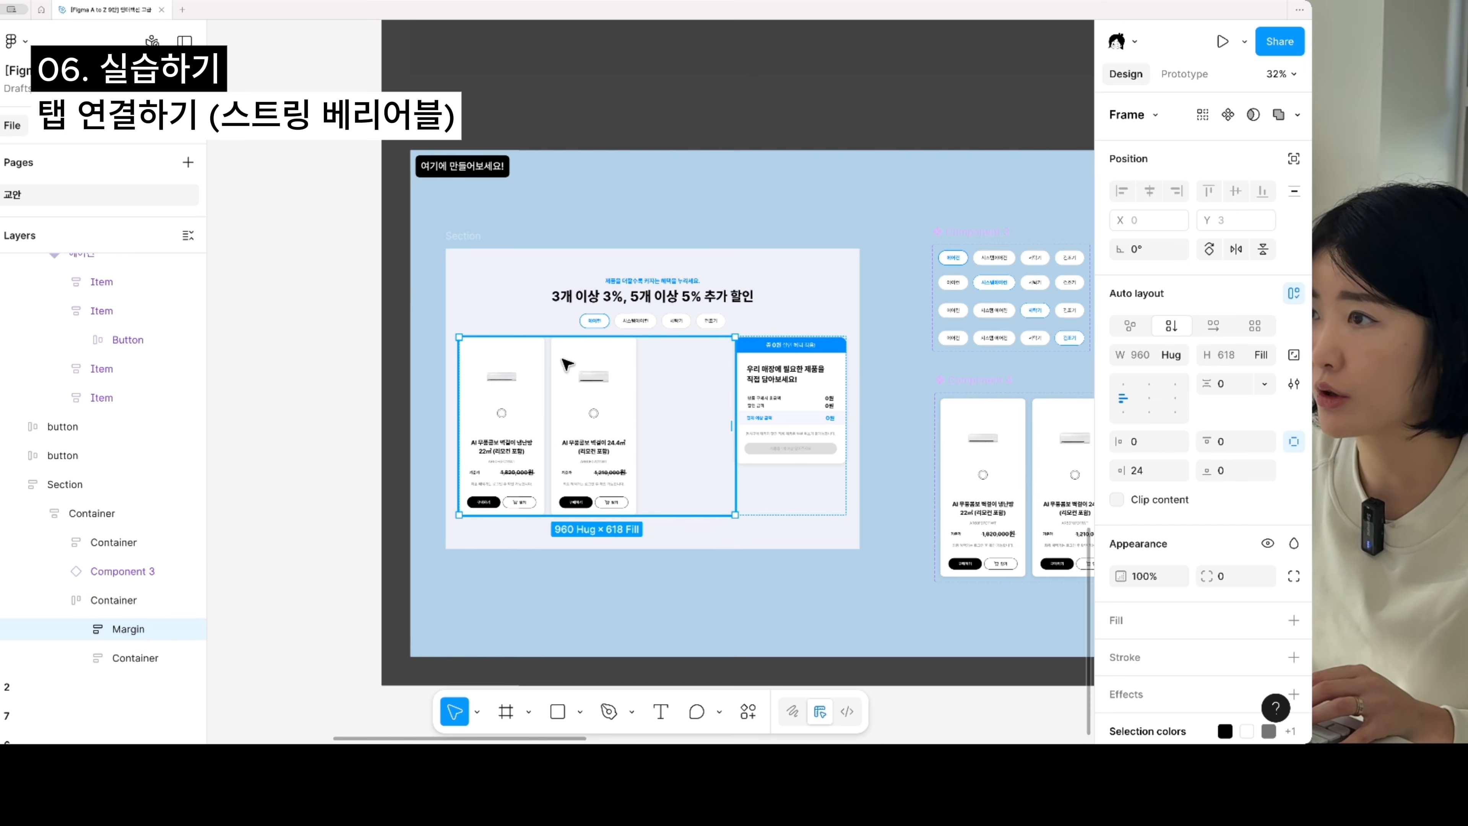
right_click(605, 390)
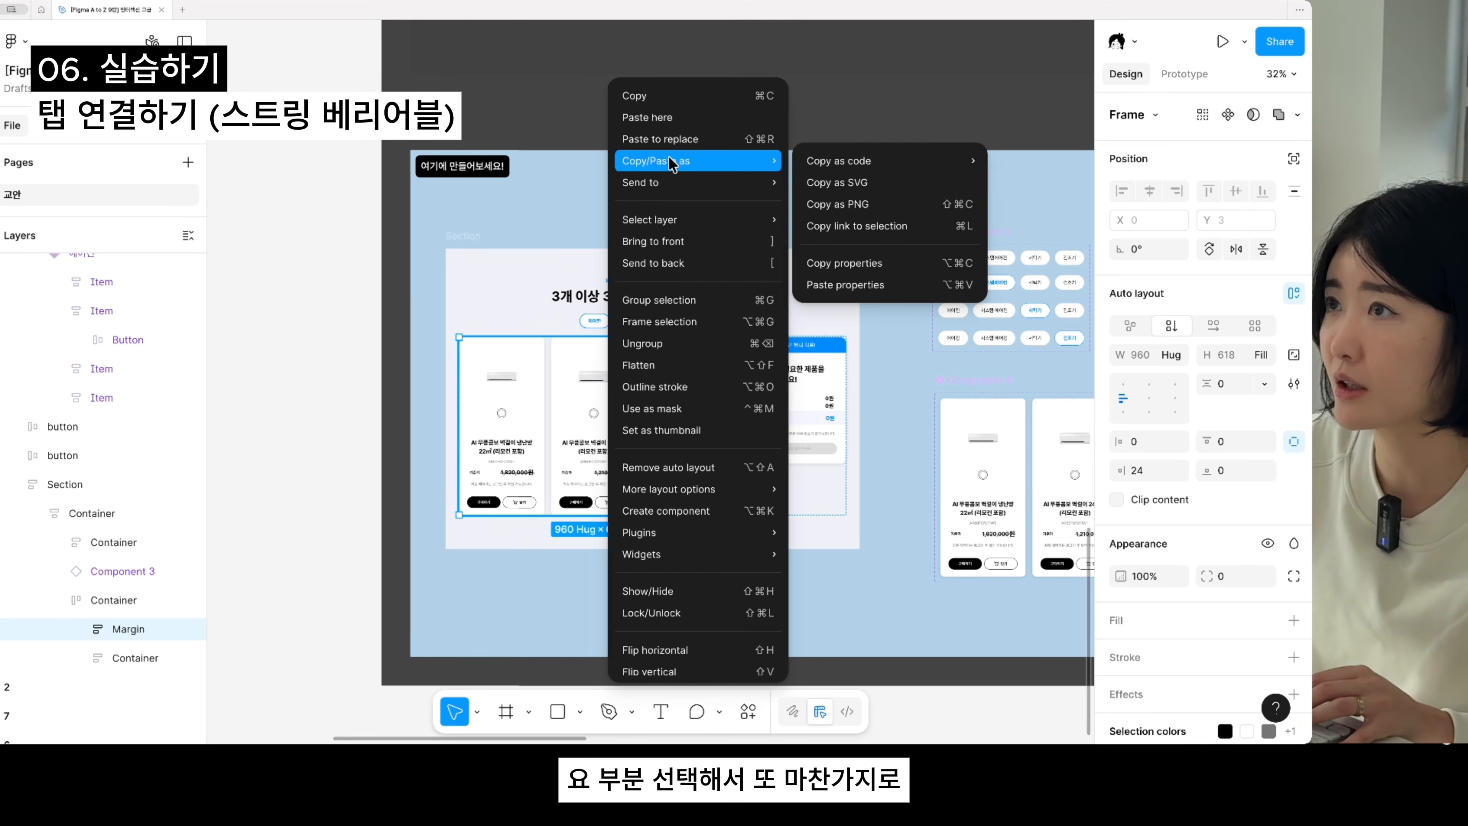
left_click(671, 143)
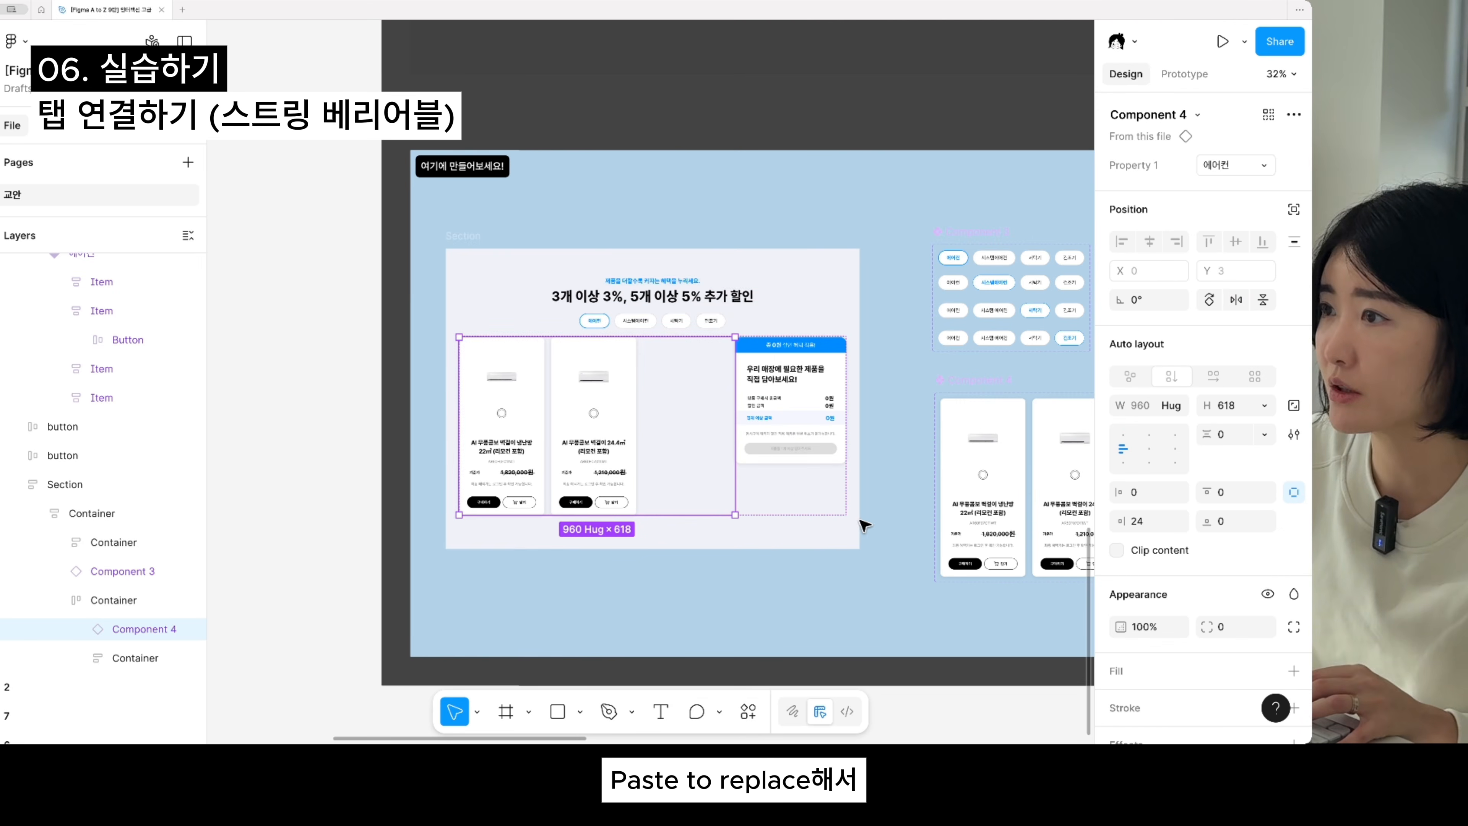
- Examine the placed tabs and products, and the tab string variable in the 계산기 variable collection
scroll(629, 577, "right", 10)
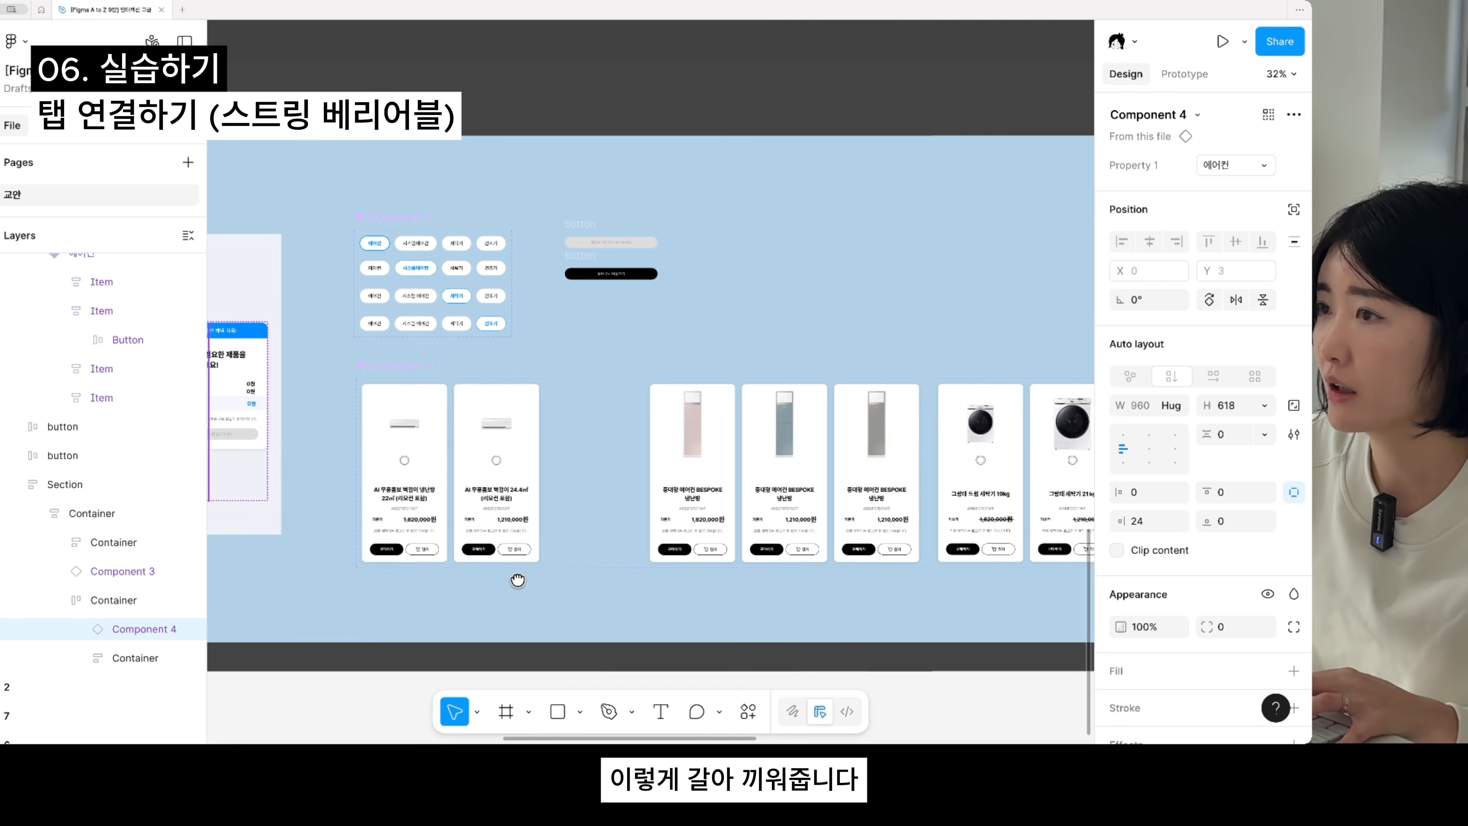
scroll(531, 377, "left", 8)
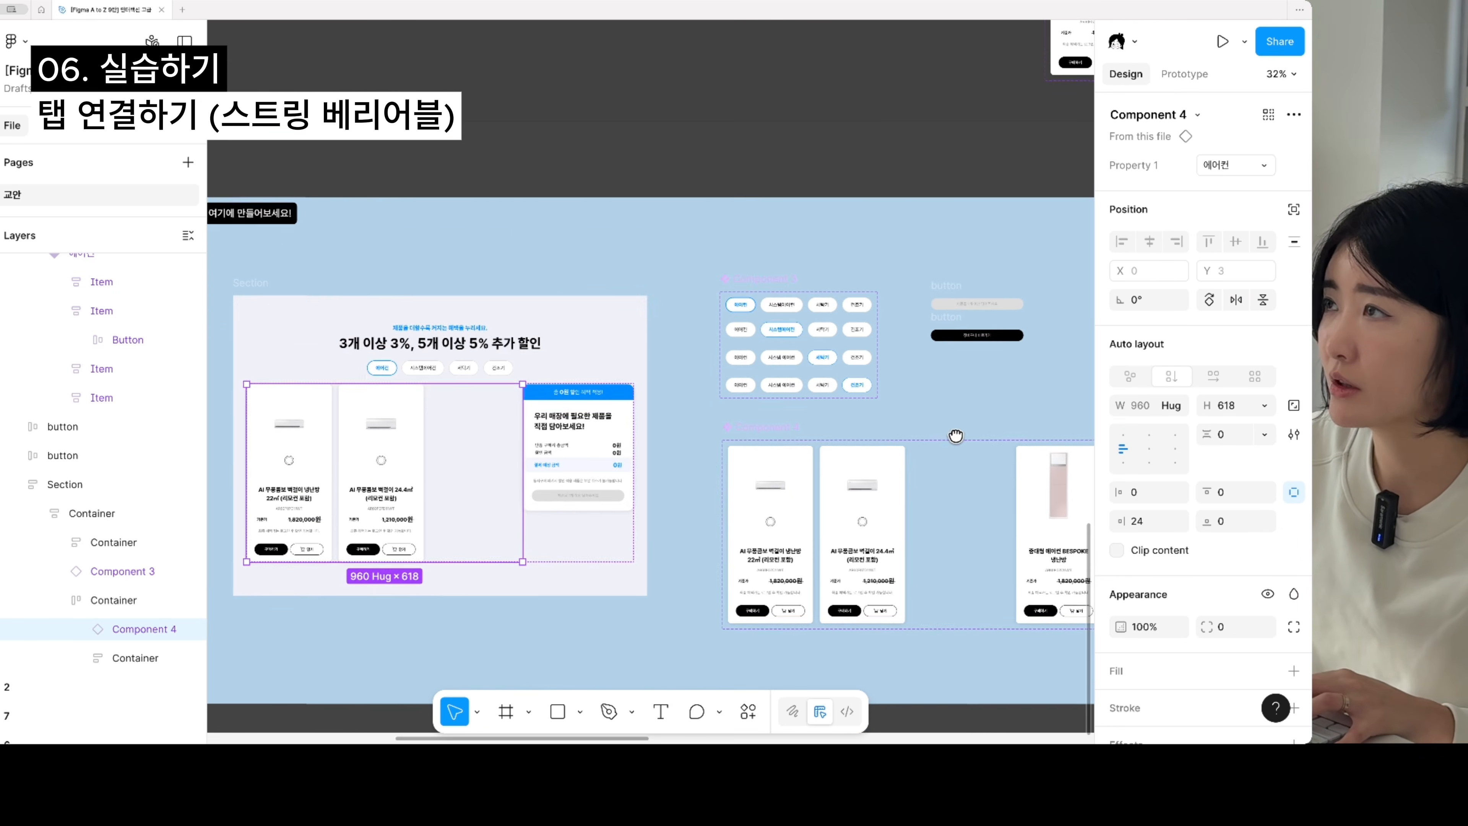
scroll(543, 364, "up", 5)
left_click(451, 330)
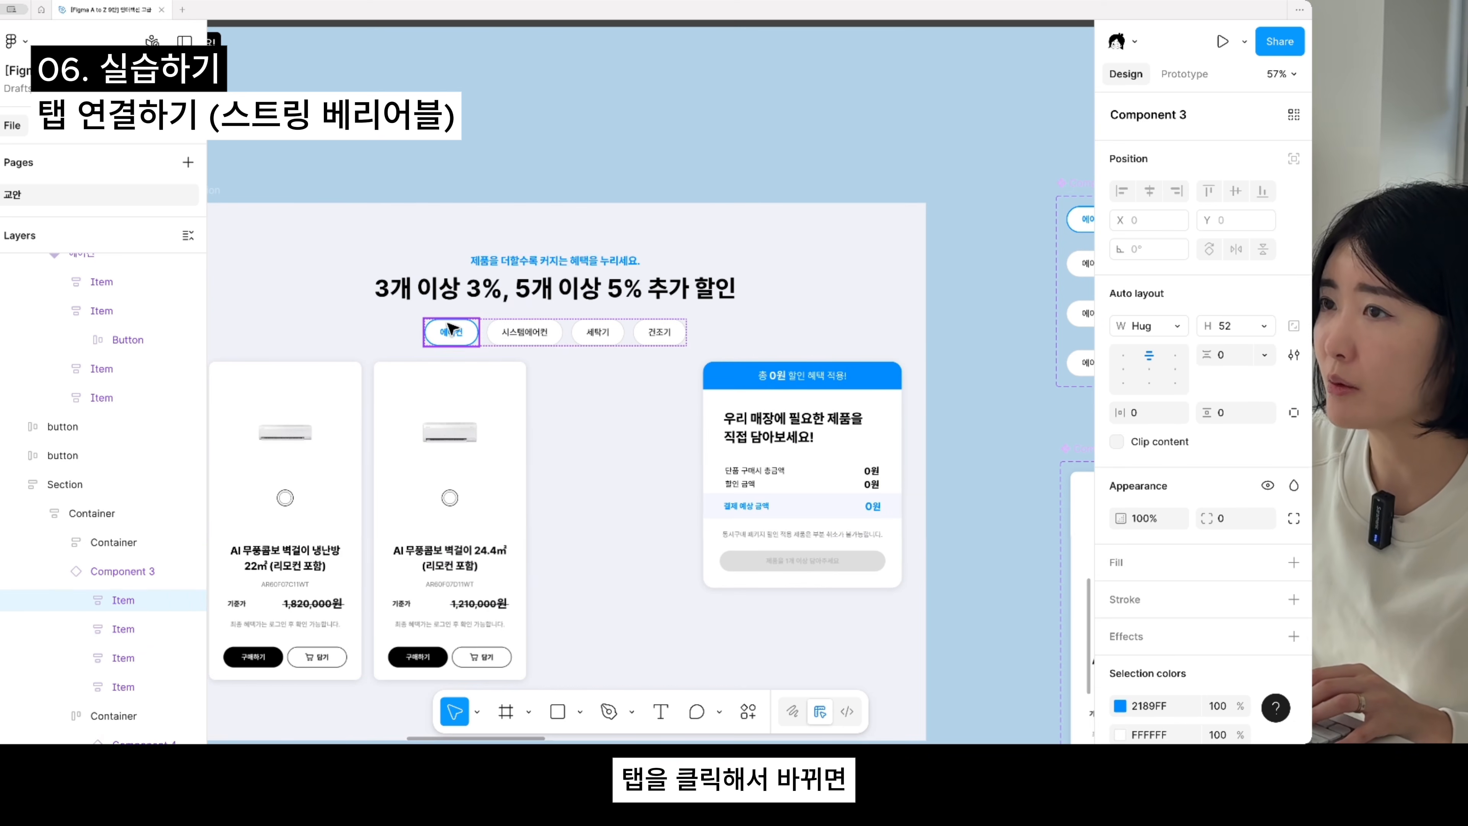
left_click(508, 330)
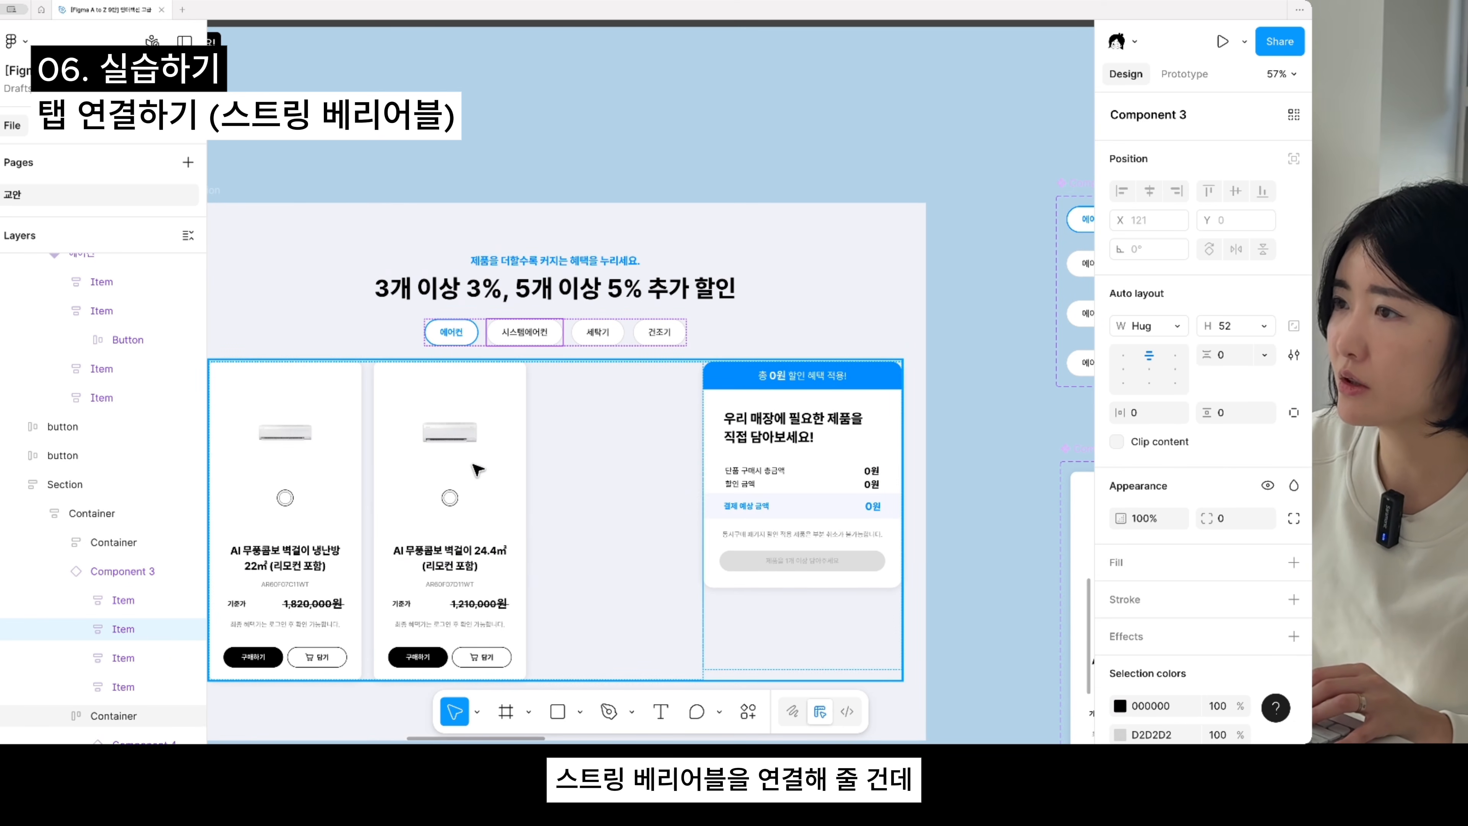
scroll(1004, 307, "down", 1)
left_click(858, 101)
scroll(823, 187, "down", 1)
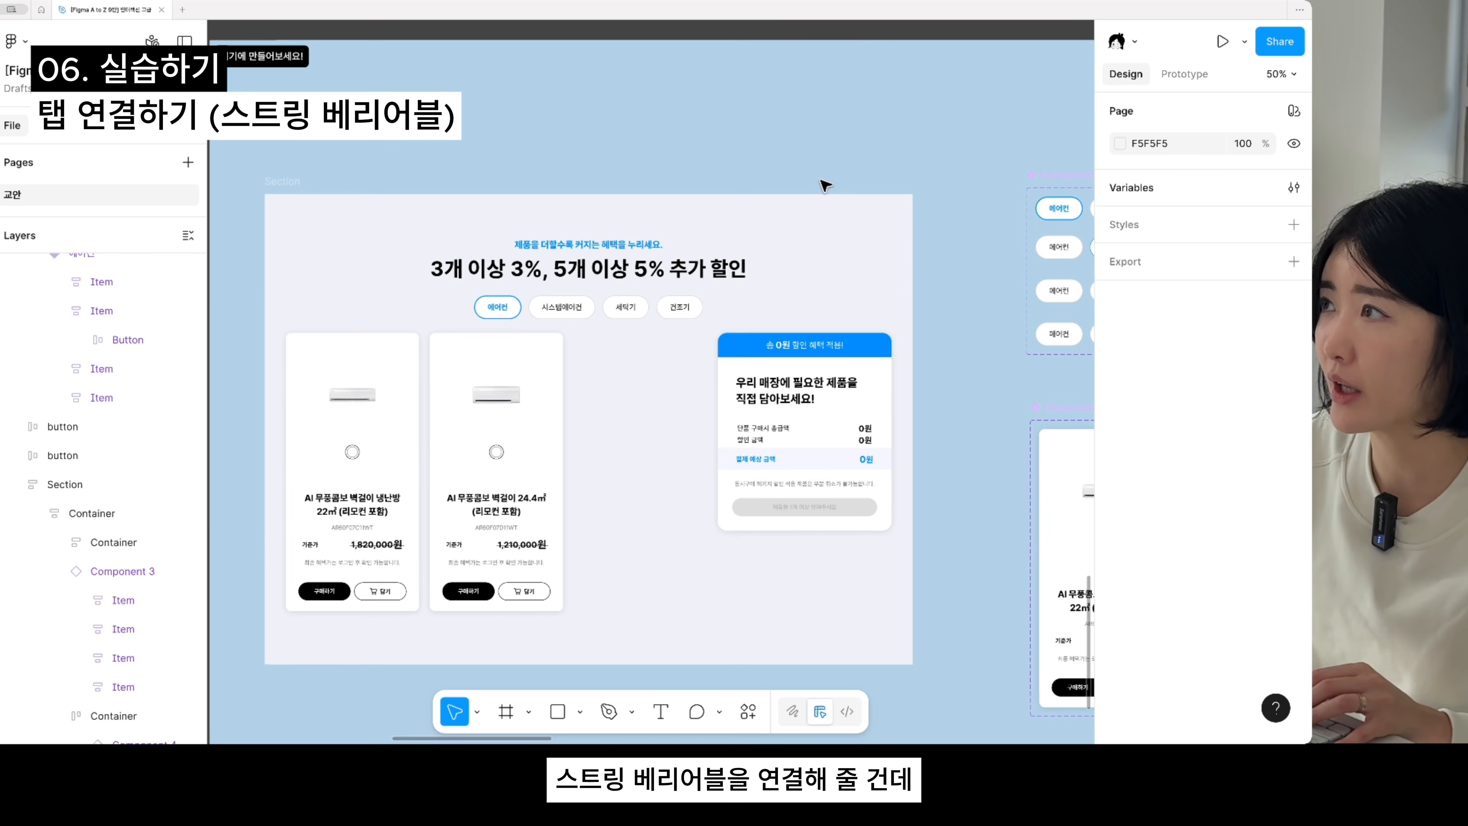
left_click(1286, 189)
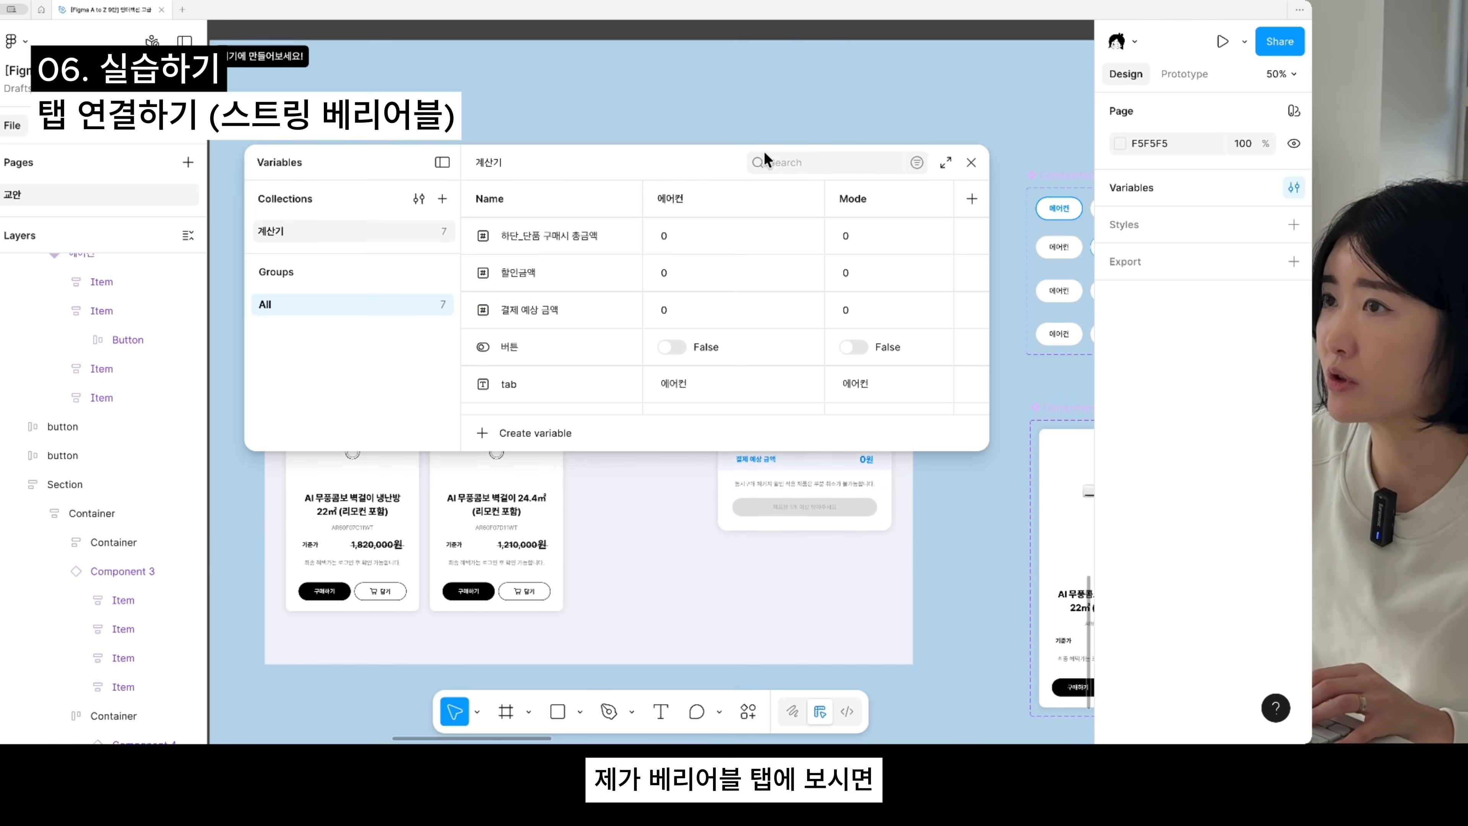
left_click_drag(764, 158, 977, 76)
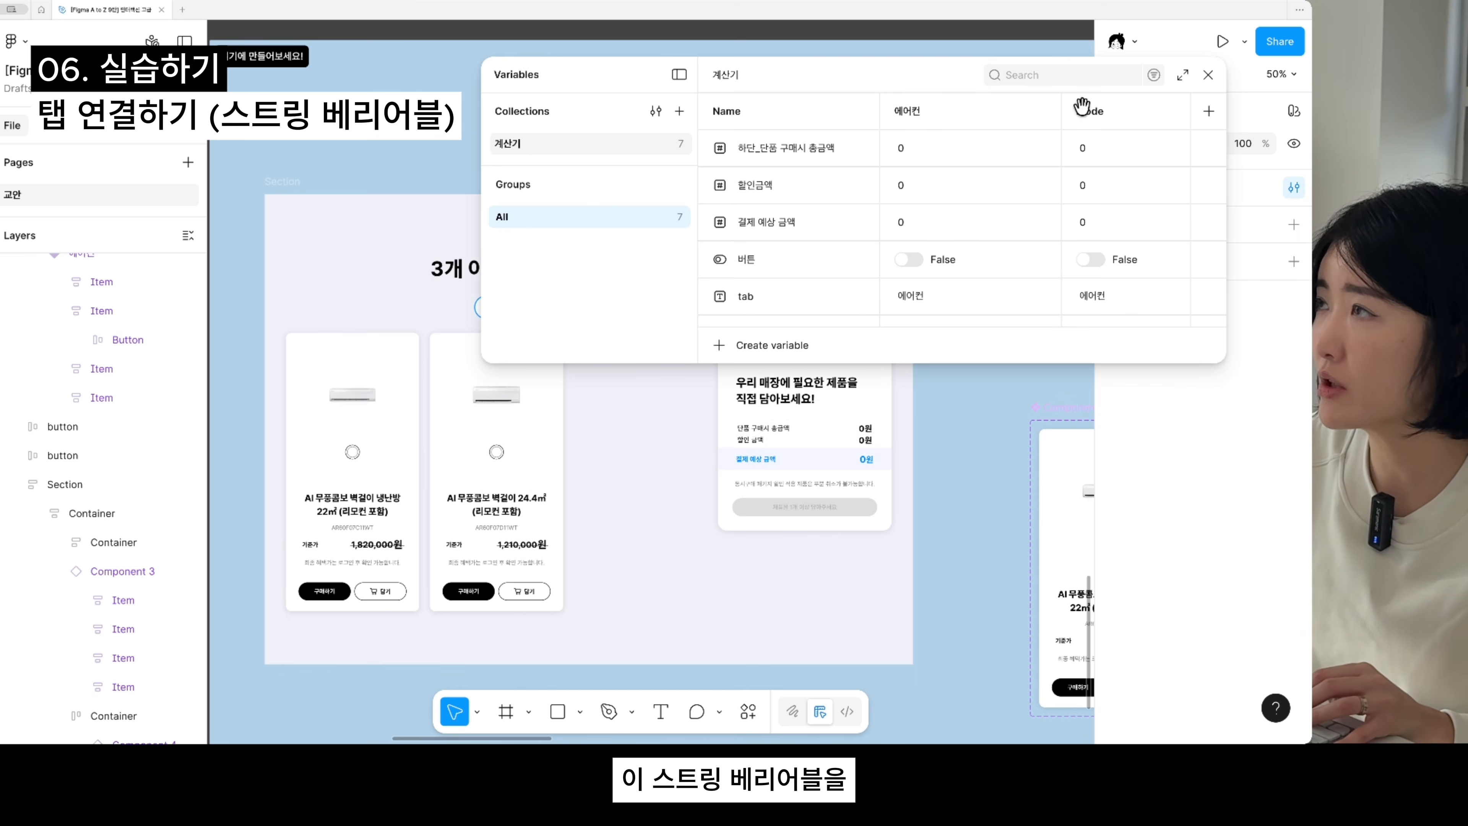
left_click(1209, 74)
- Bind Property 1 of the tab component instance in the cart layout to the tab string variable
left_click(559, 312)
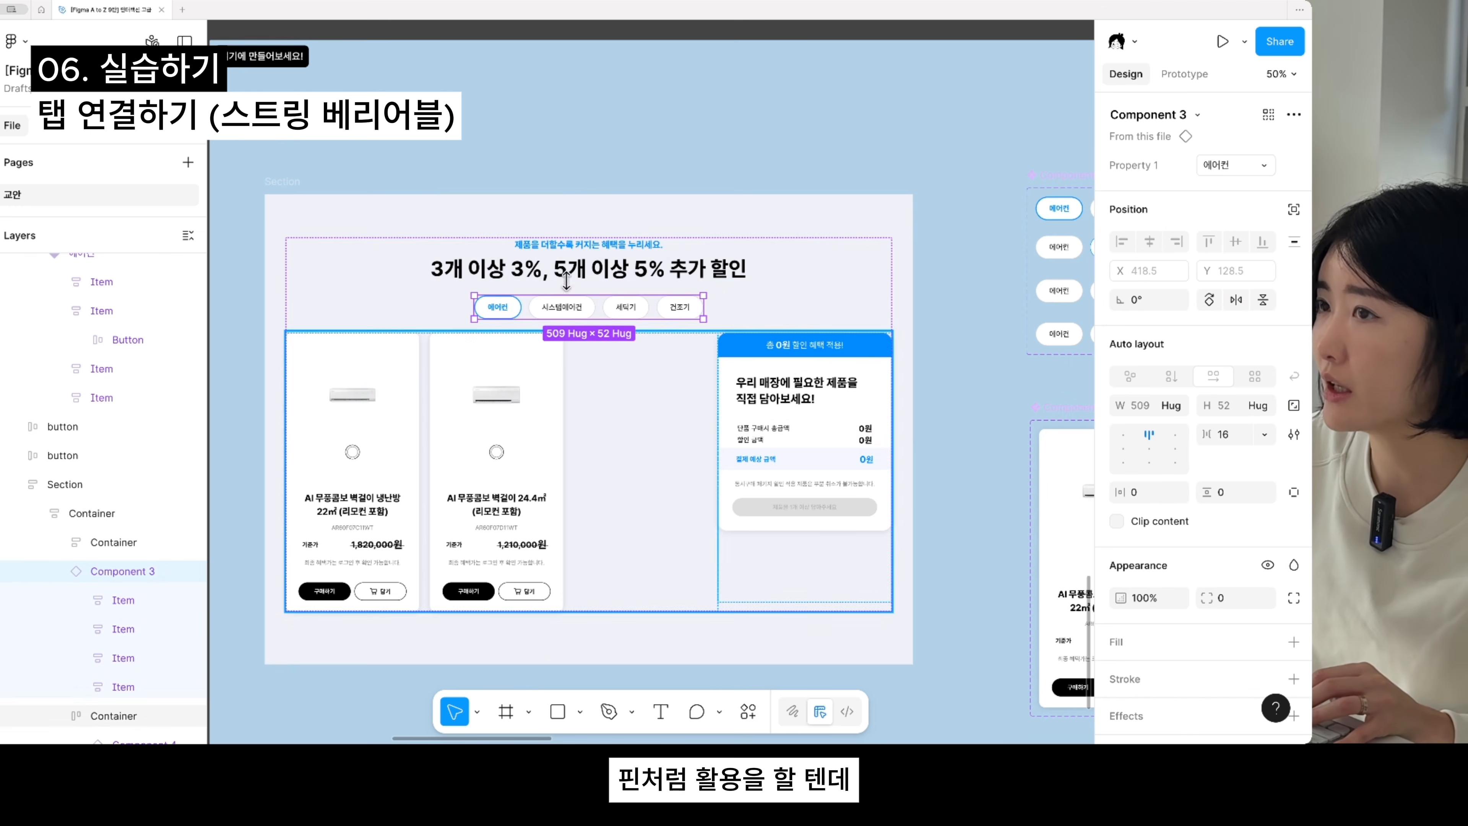
left_click(586, 564)
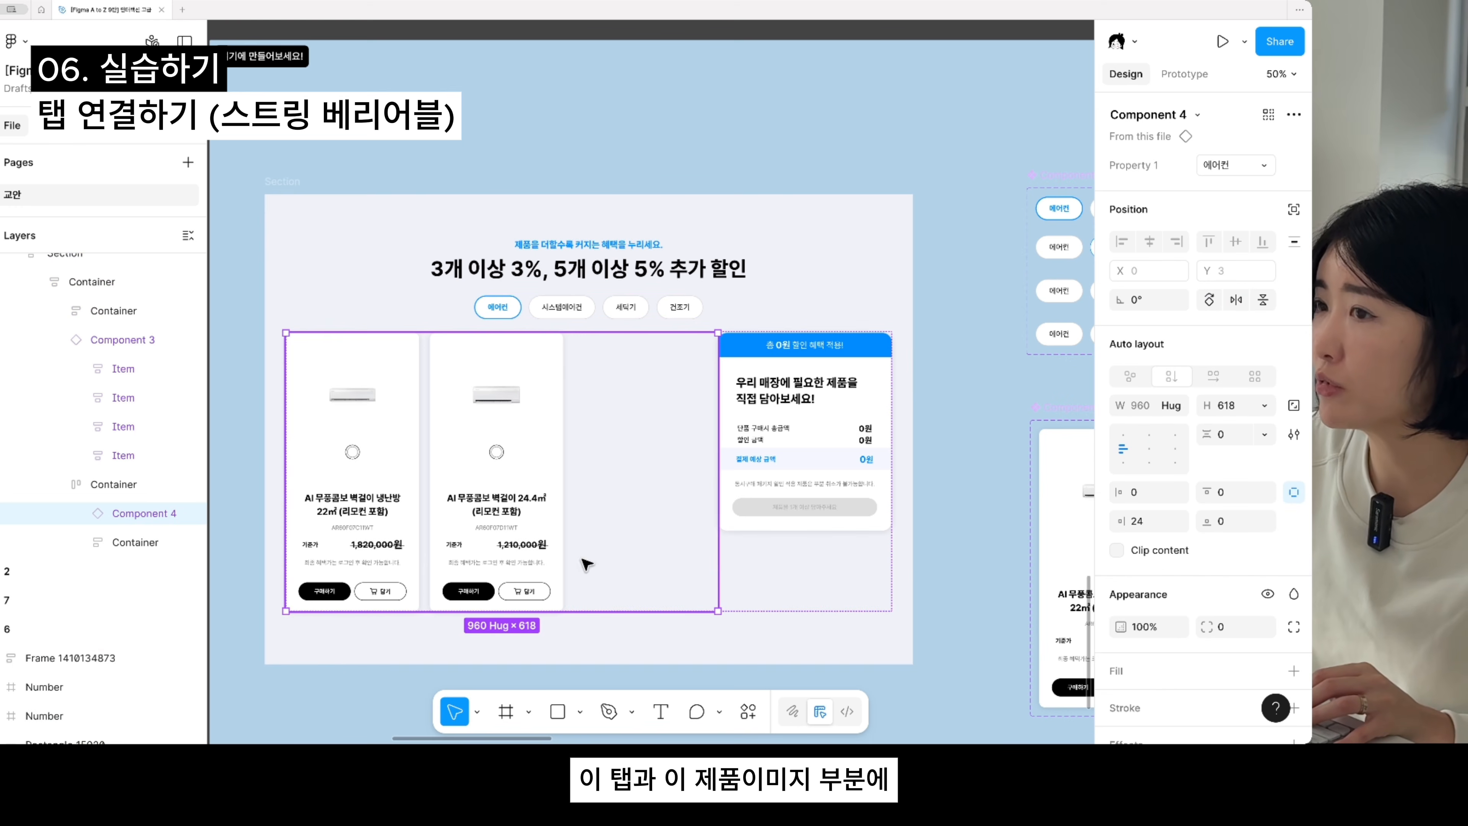
double_click(626, 307)
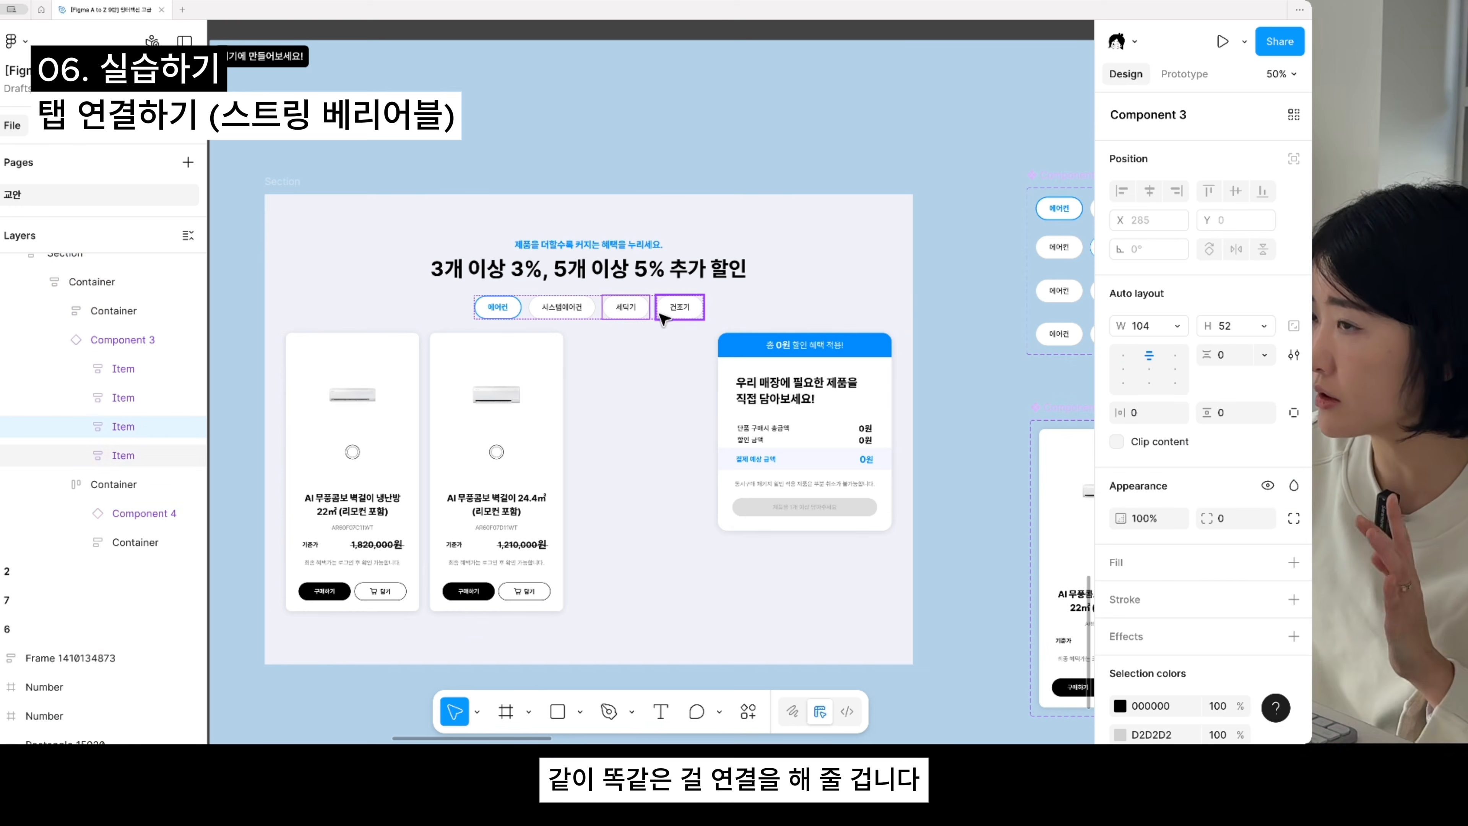
left_click(809, 301)
double_click(645, 308)
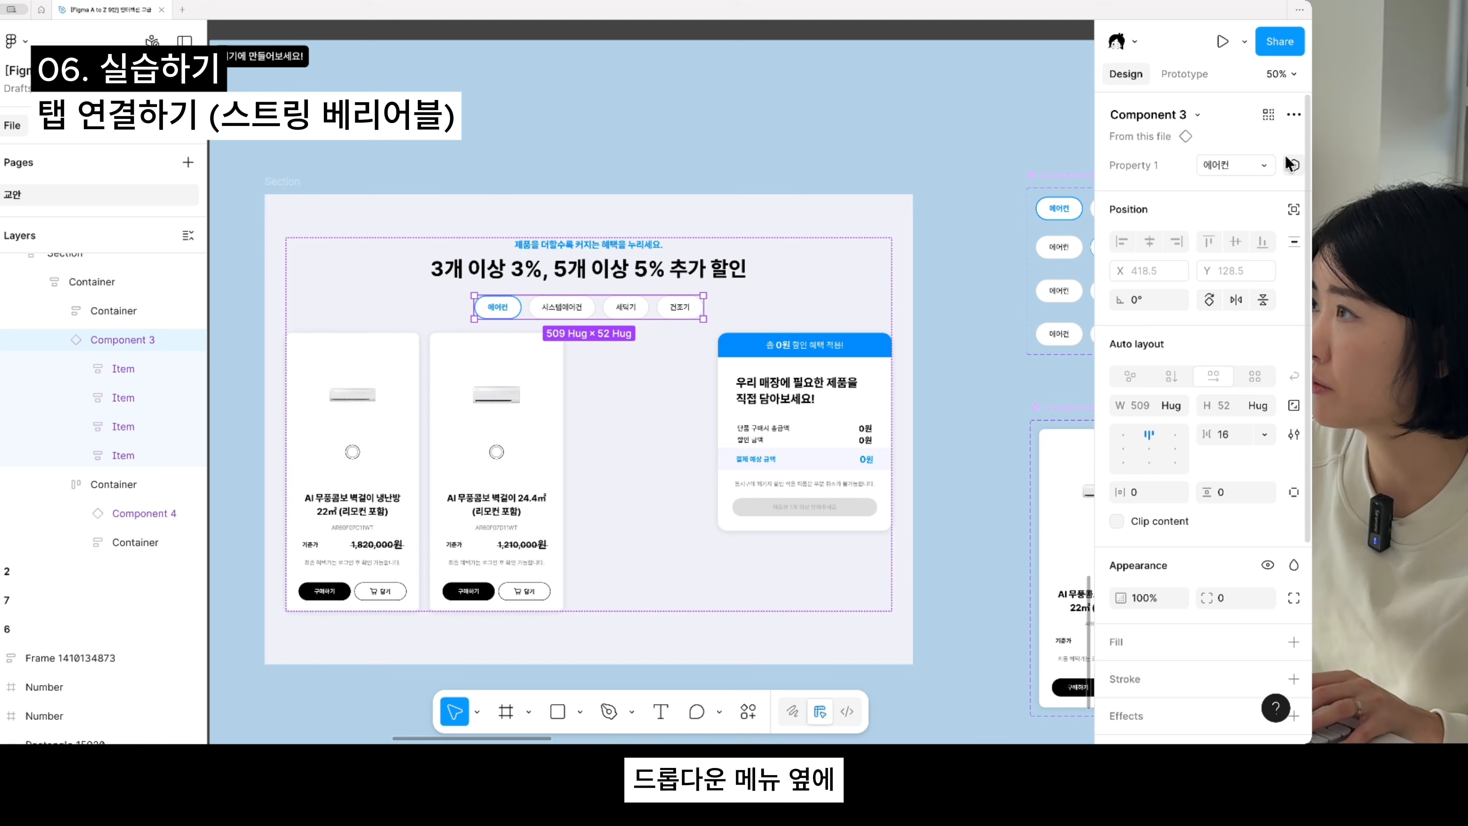
left_click(1294, 164)
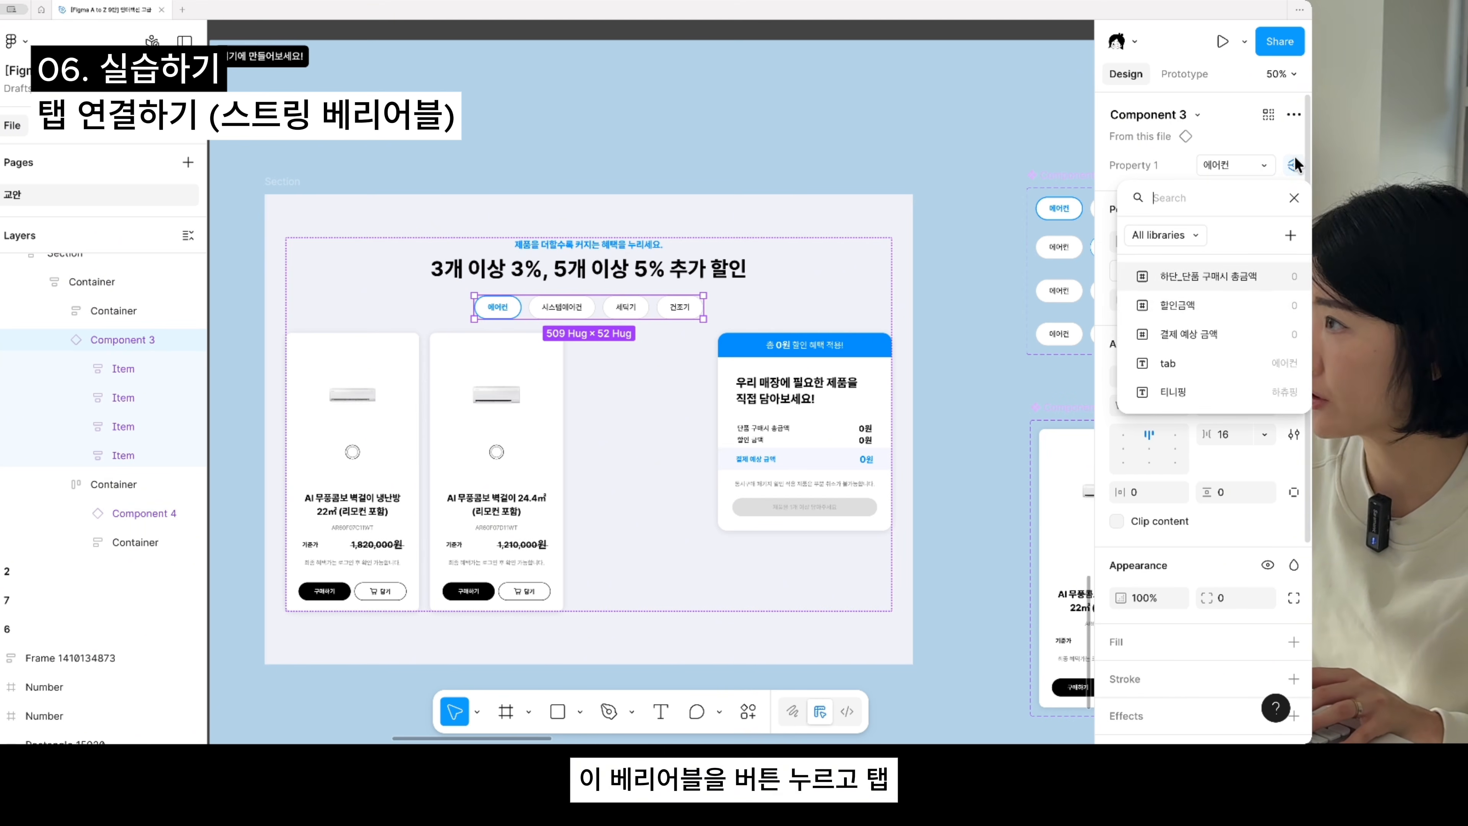
left_click(1195, 363)
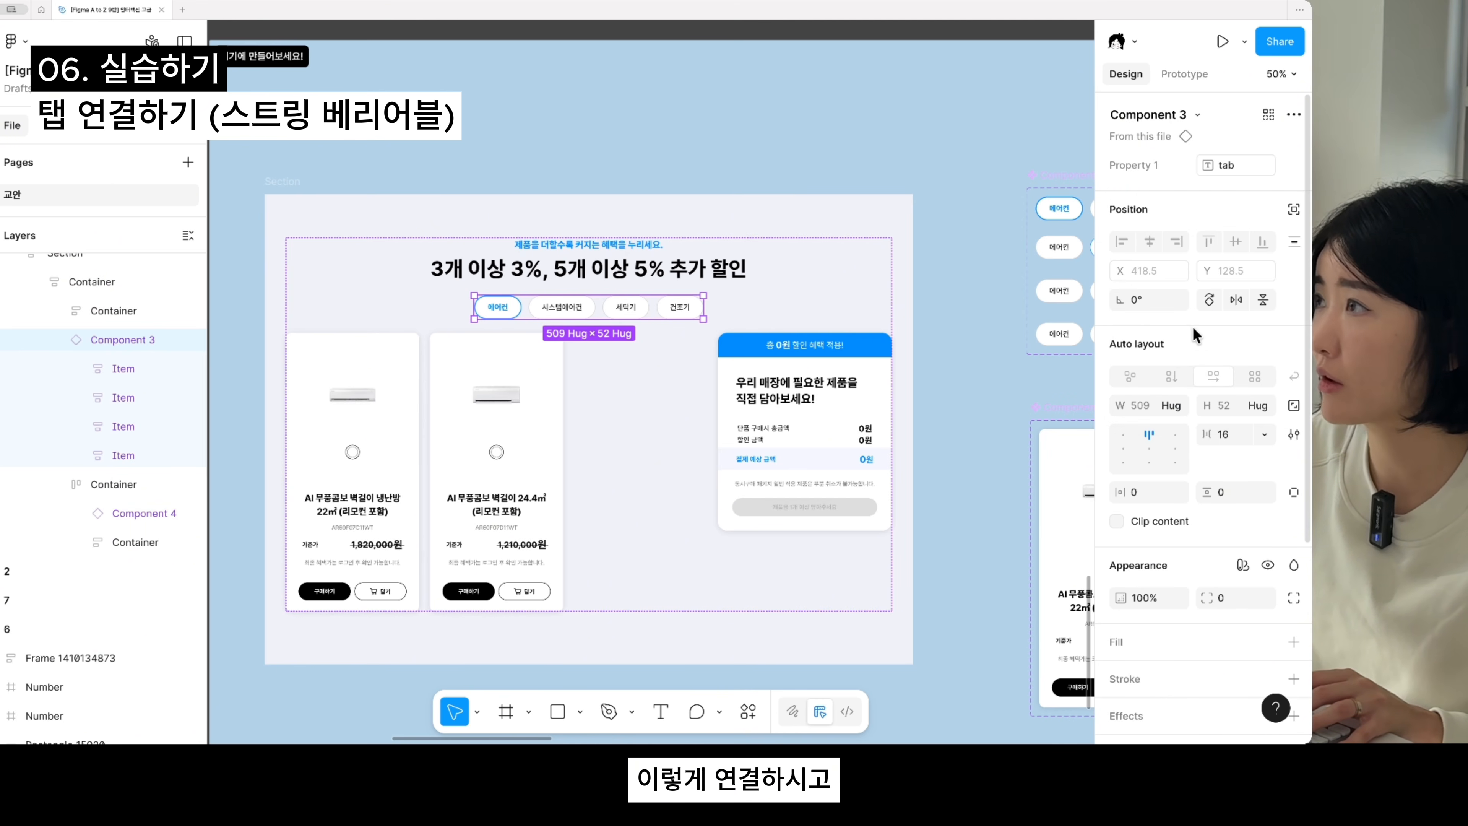
- Bind Property 1 of the product component instance below the tabs to the tab string variable
left_click(527, 581)
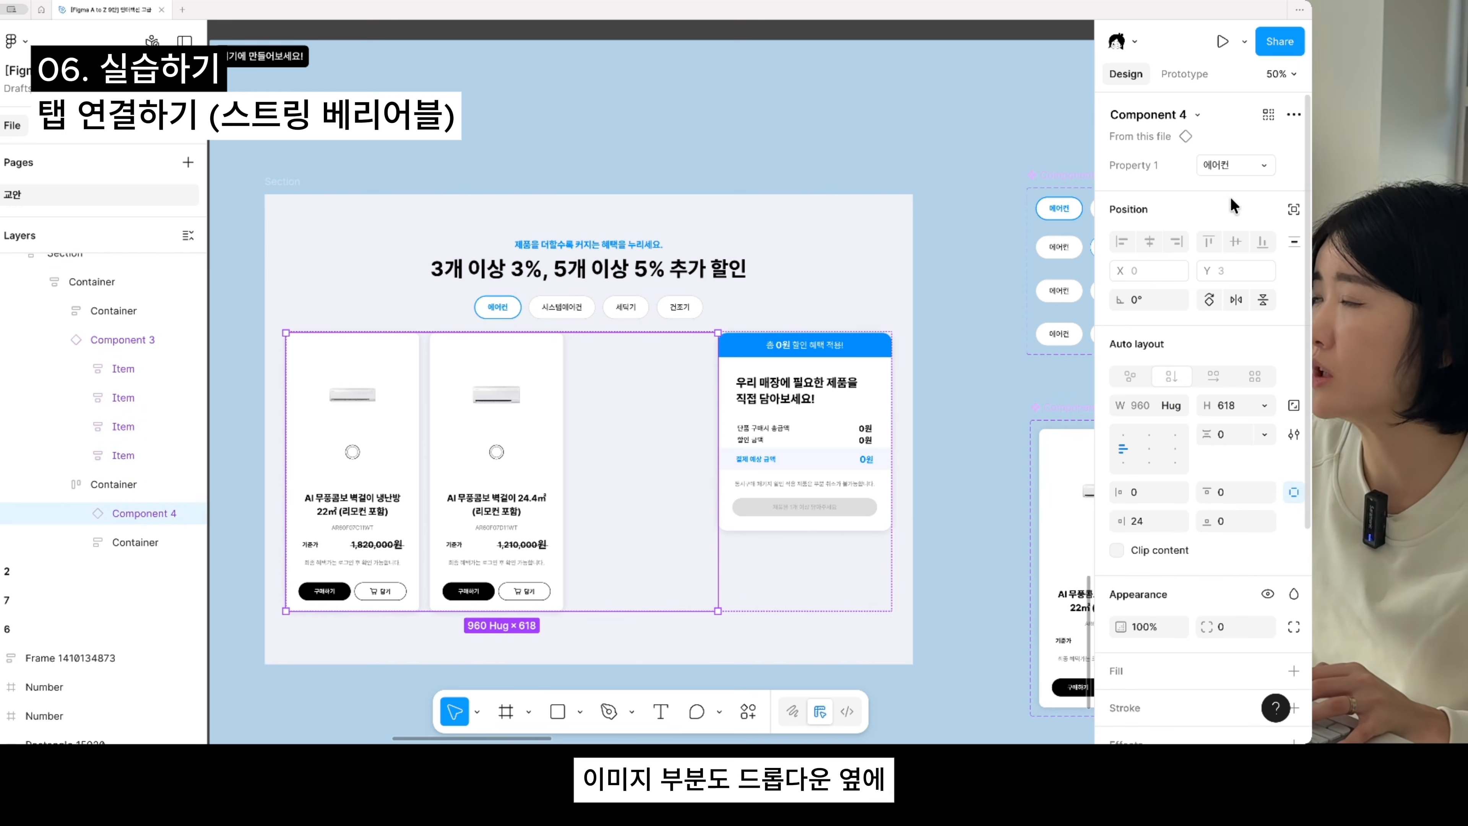
left_click(1293, 165)
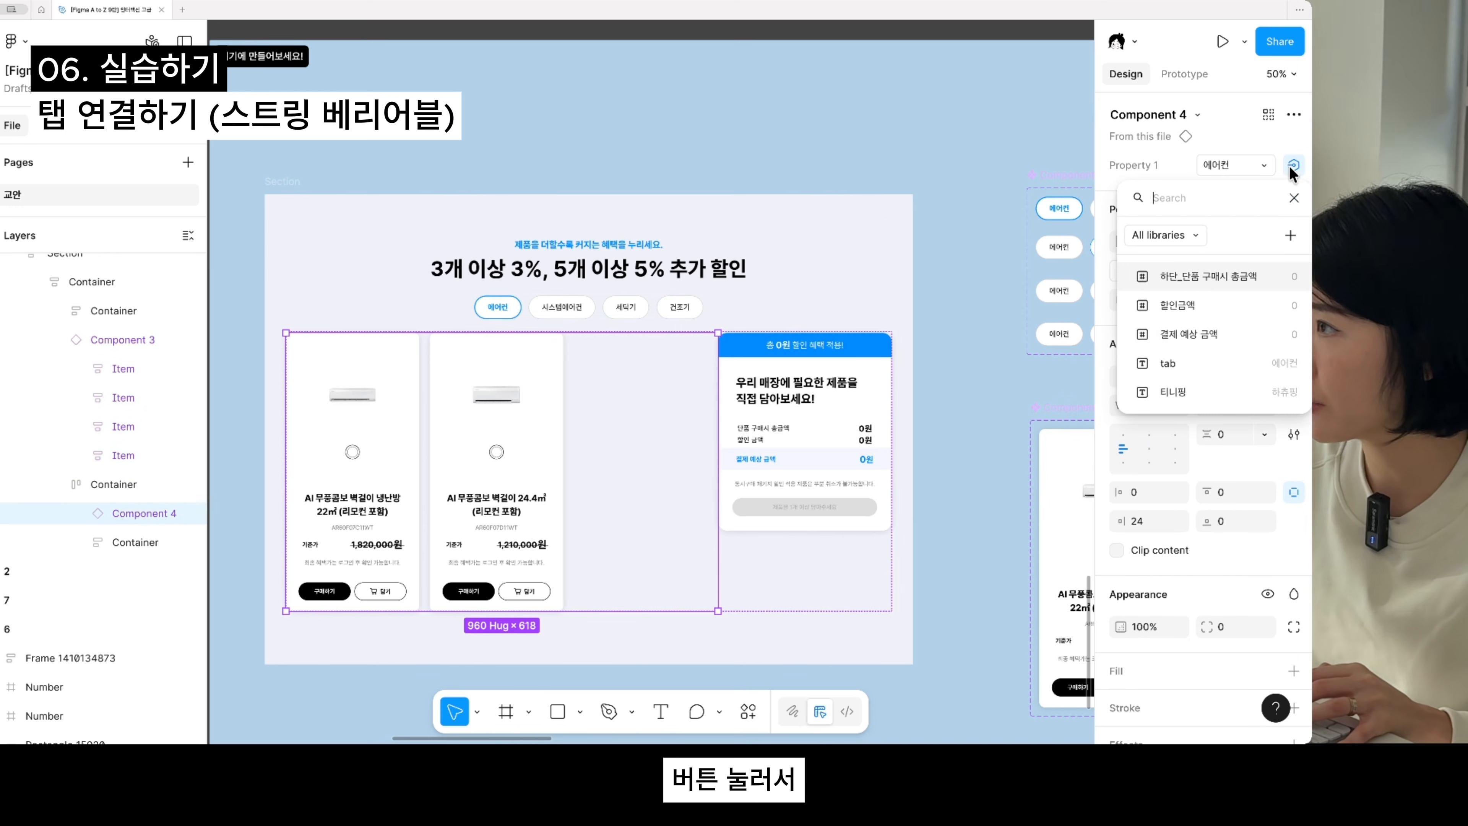
left_click(1195, 365)
- Preview the cart Section frame and switch among the 에어컨, 시스템에어컨, 세탁기 and 건조기 tabs to check the product switching, closing the preview at the end
scroll(590, 478, "down", 5)
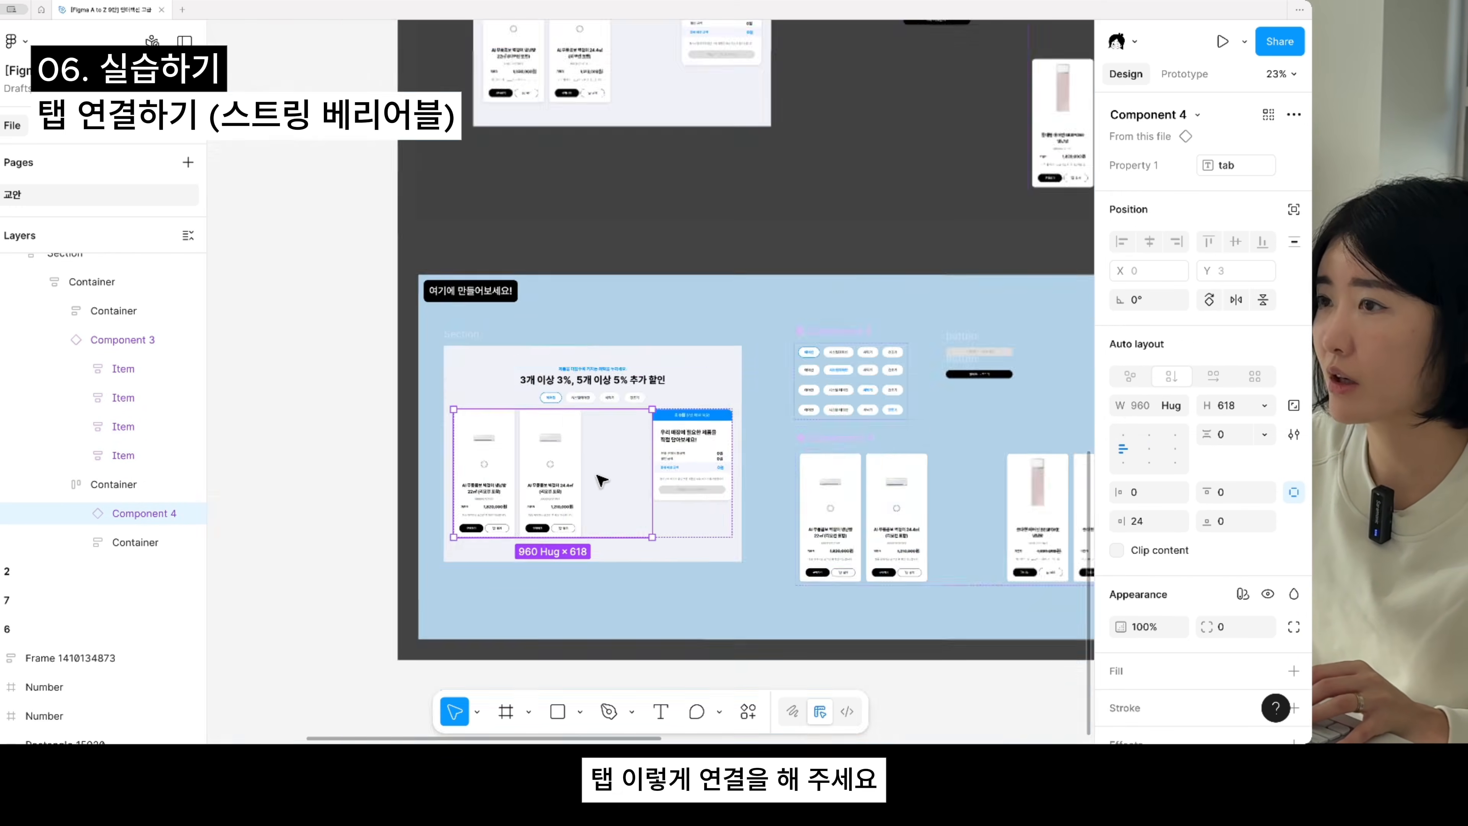
left_click(461, 338)
left_click_drag(673, 399, 784, 322)
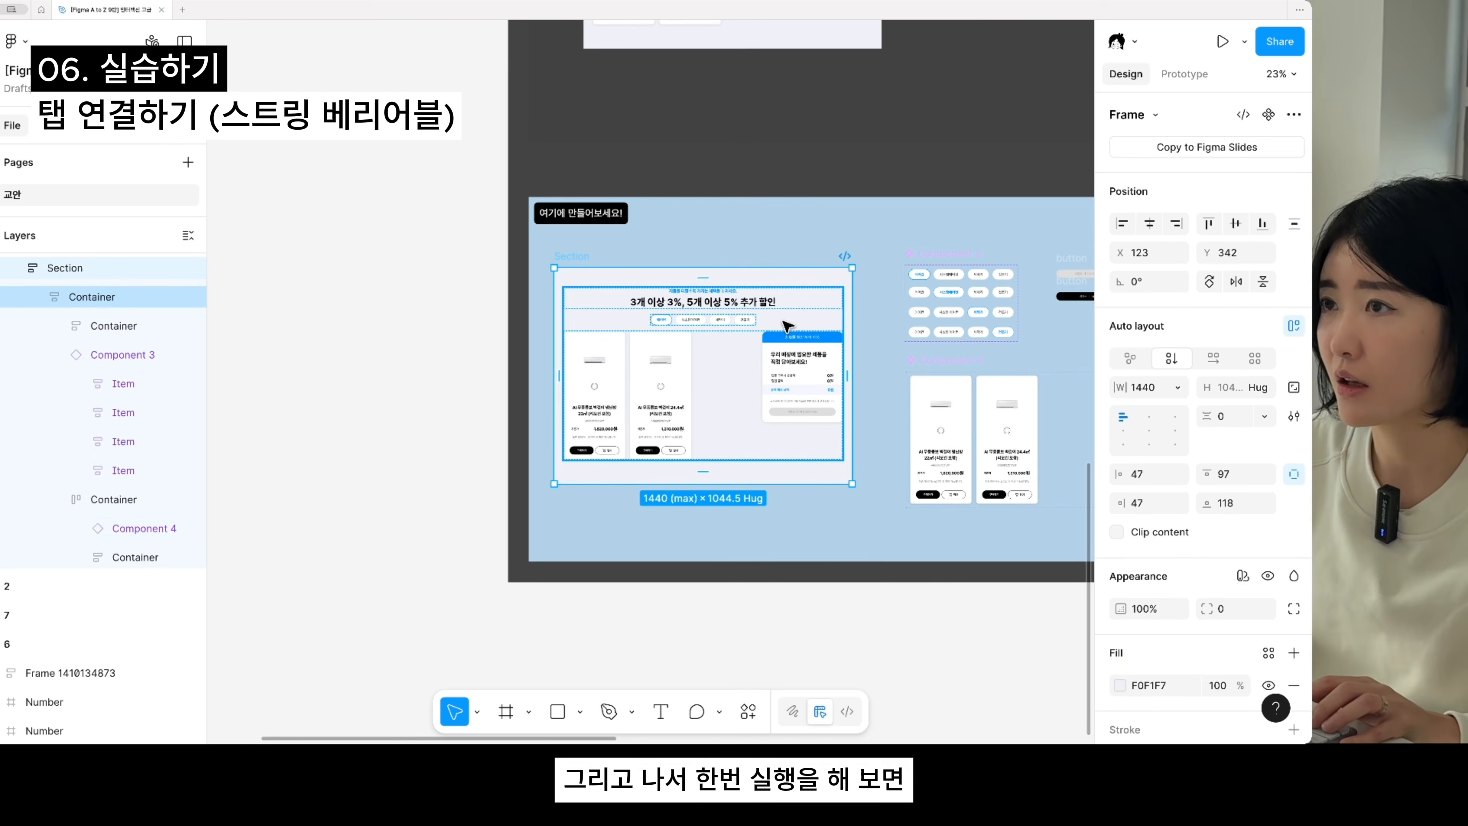
key("shift+space")
left_click(618, 220)
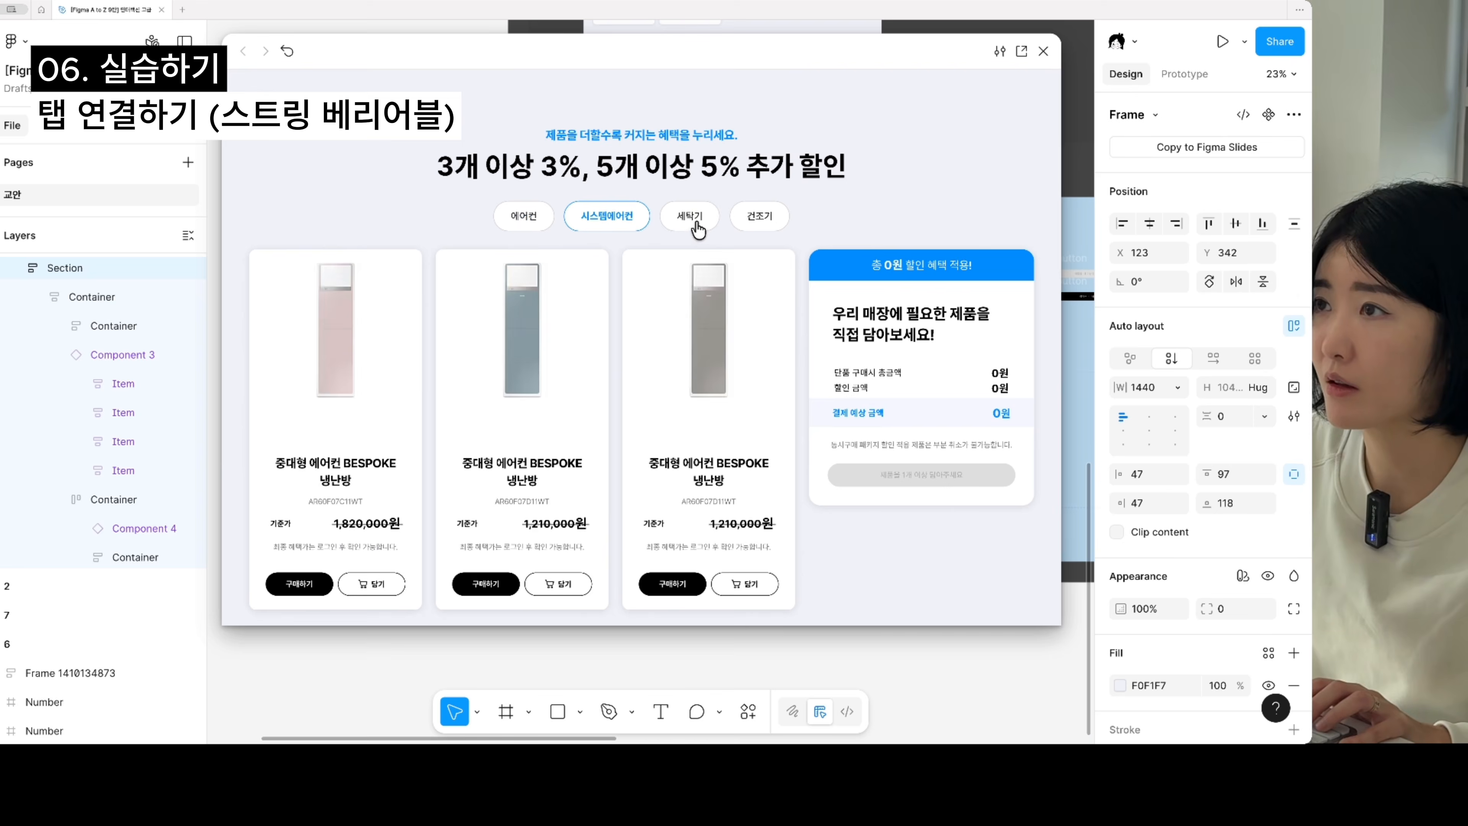
left_click(691, 220)
left_click(761, 223)
left_click(690, 223)
left_click(520, 220)
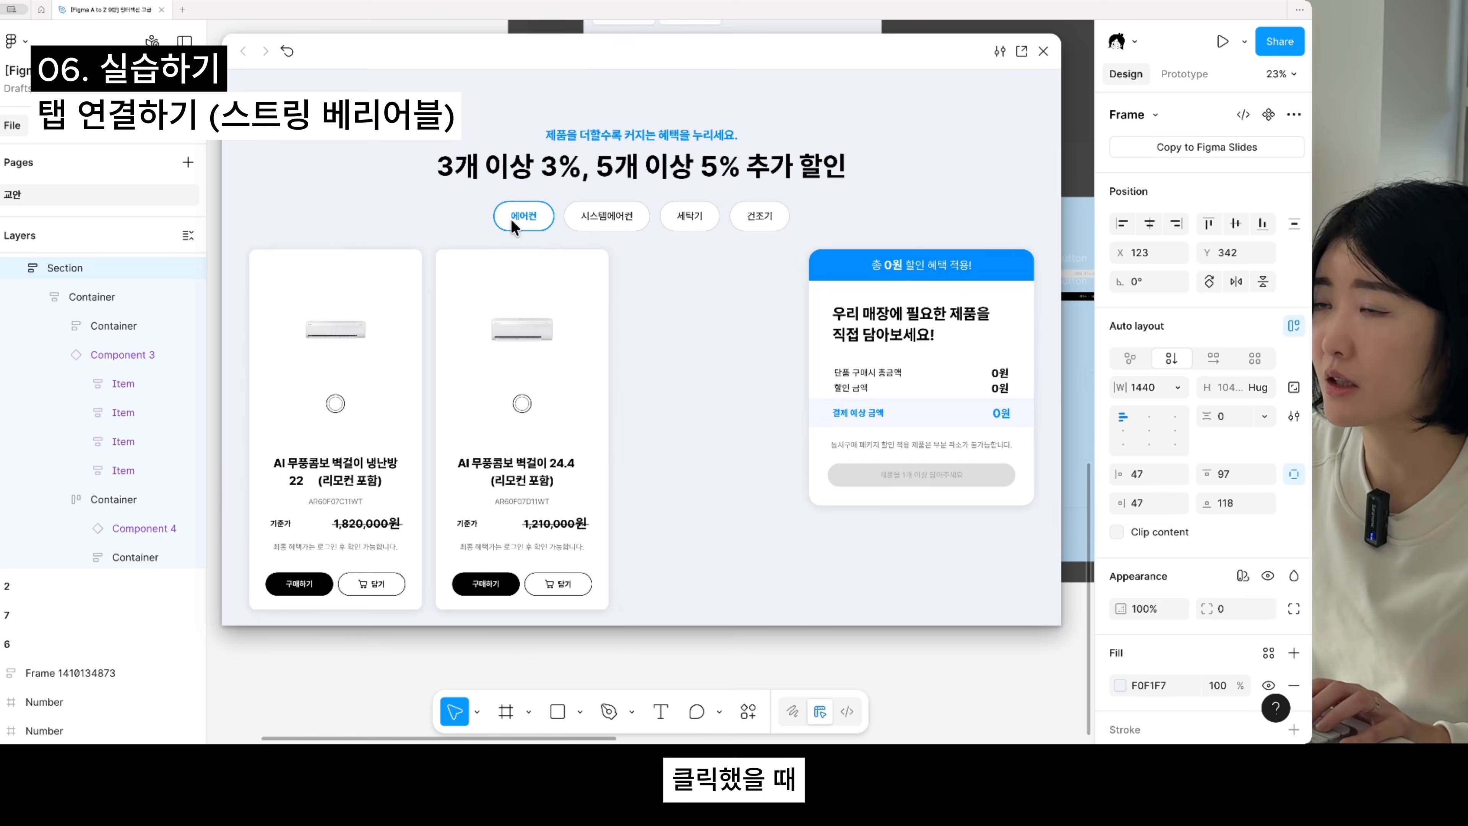
left_click(639, 219)
left_click(706, 220)
left_click(760, 215)
left_click(689, 216)
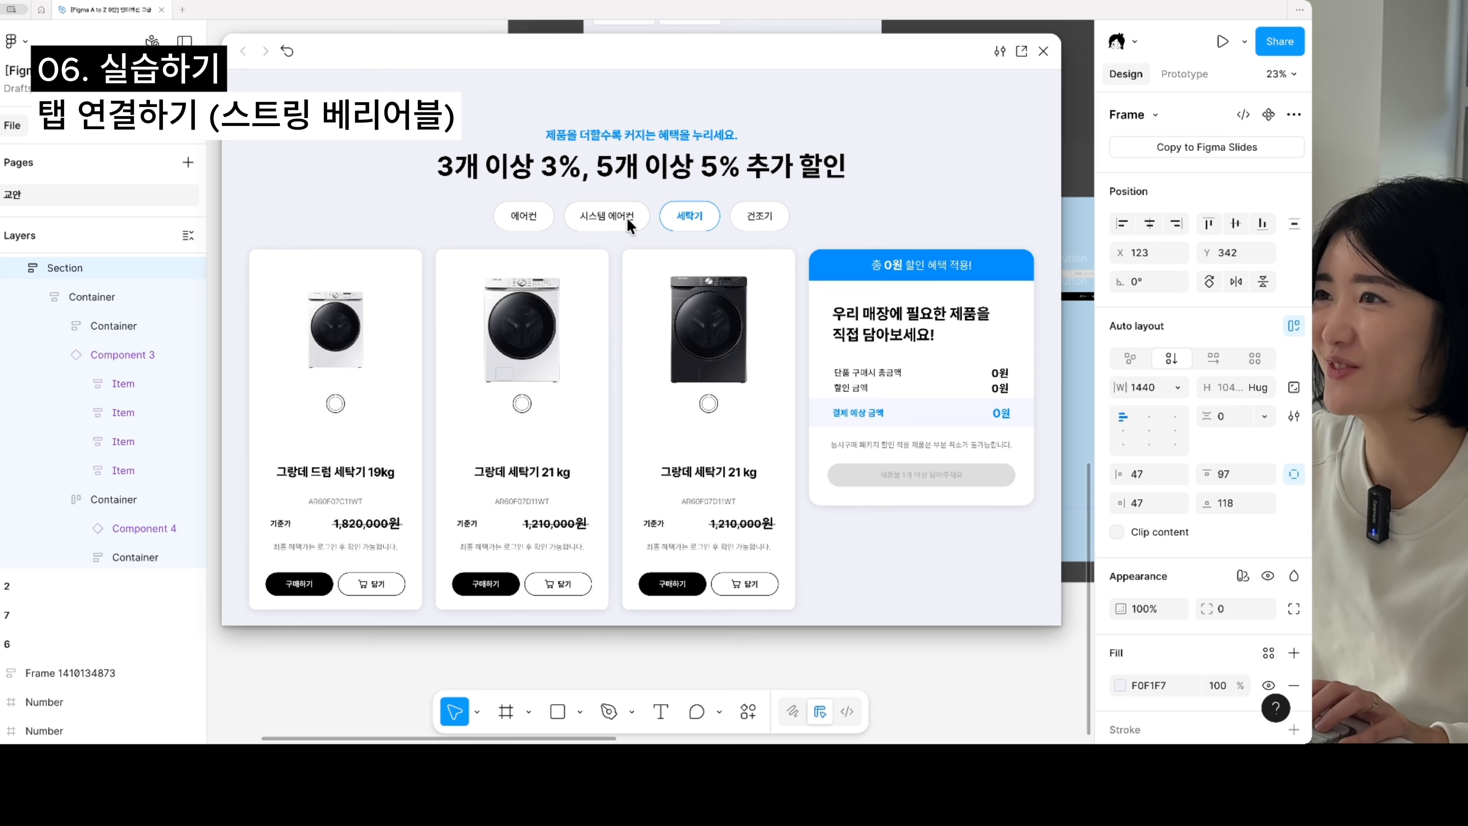
left_click(607, 216)
left_click(520, 217)
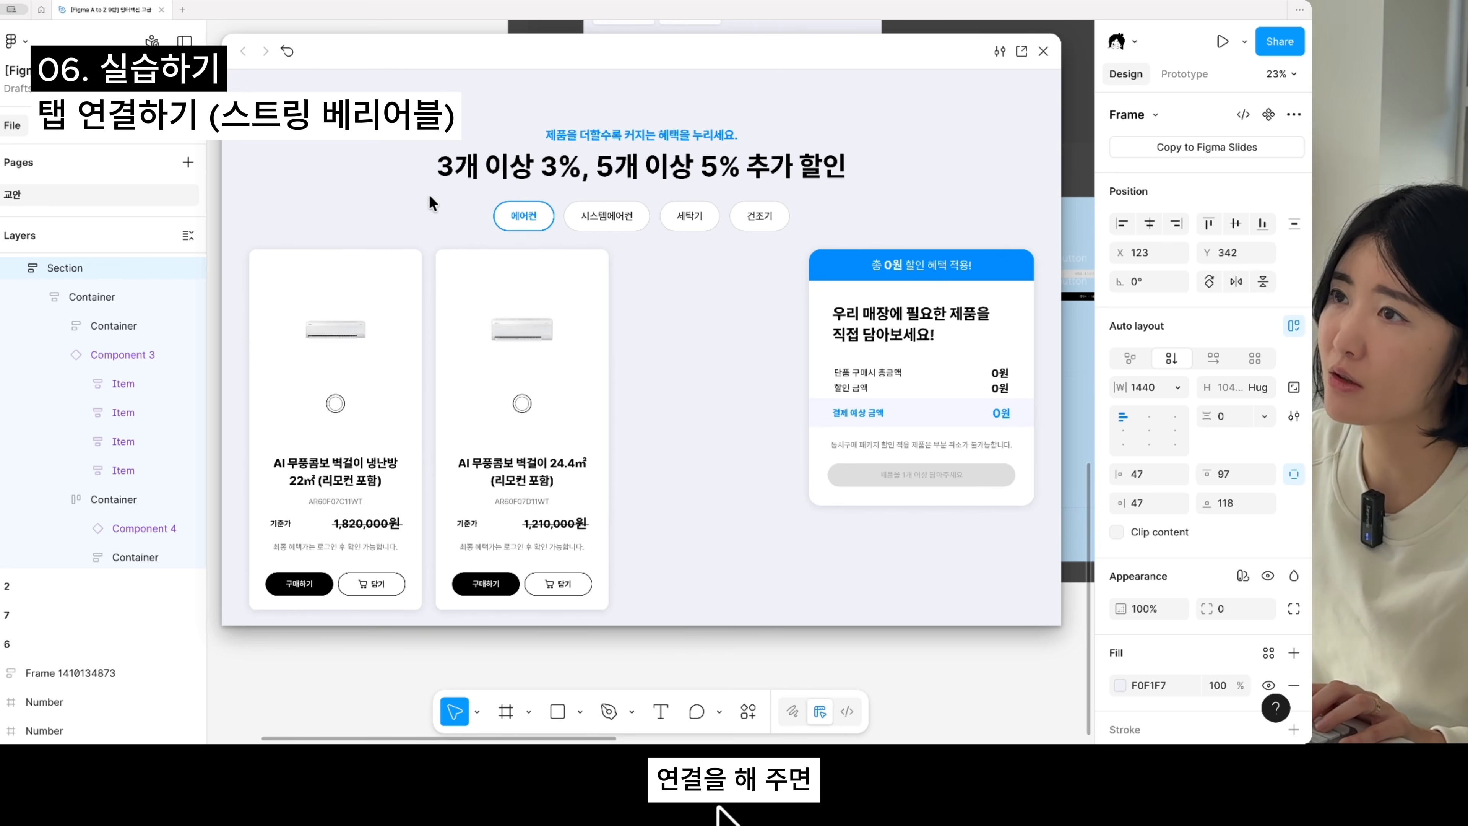
left_click(607, 216)
left_click(690, 216)
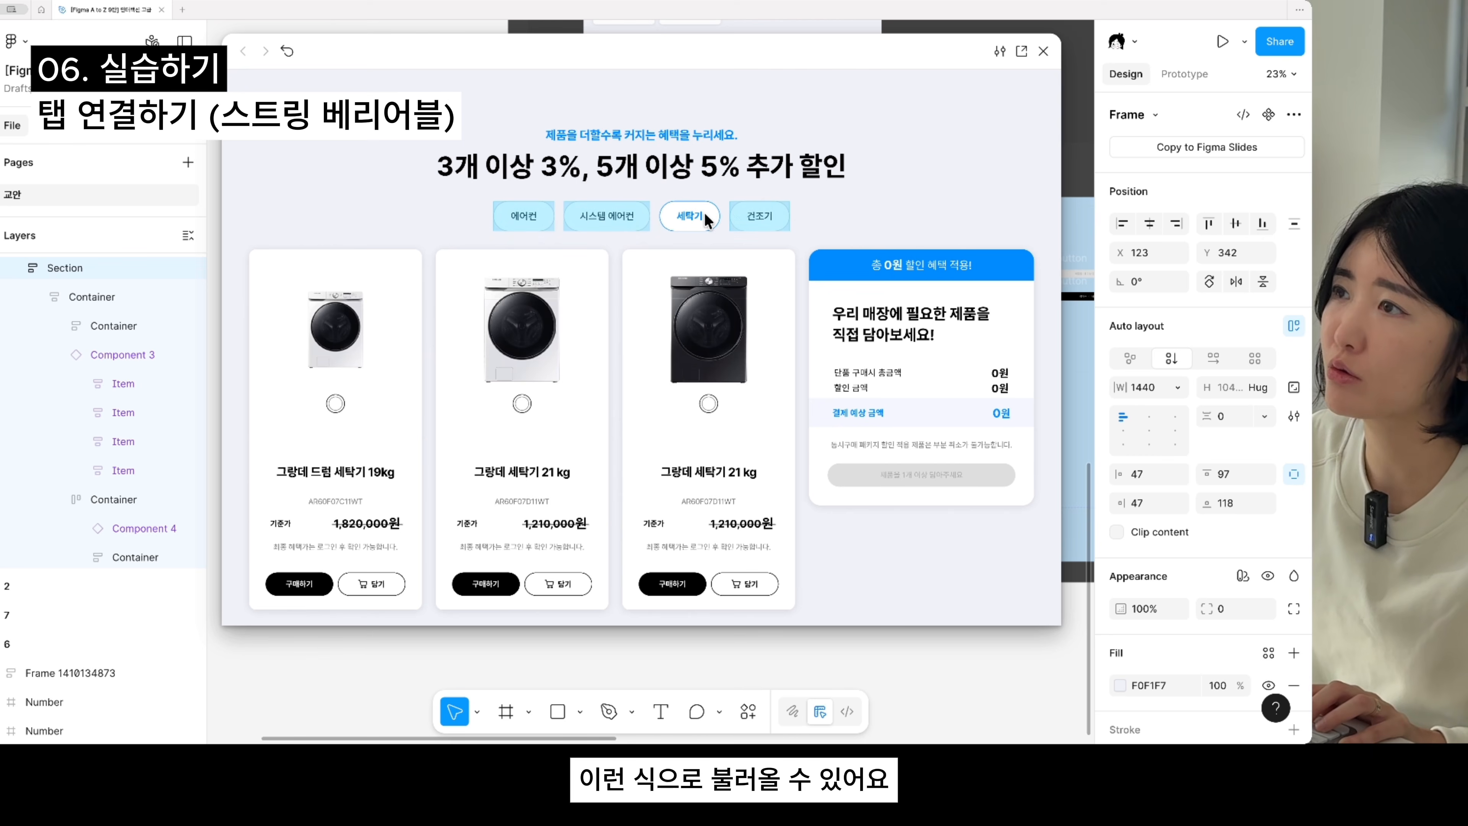
left_click(764, 219)
left_click(1043, 52)
scroll(918, 220, "down", 4)
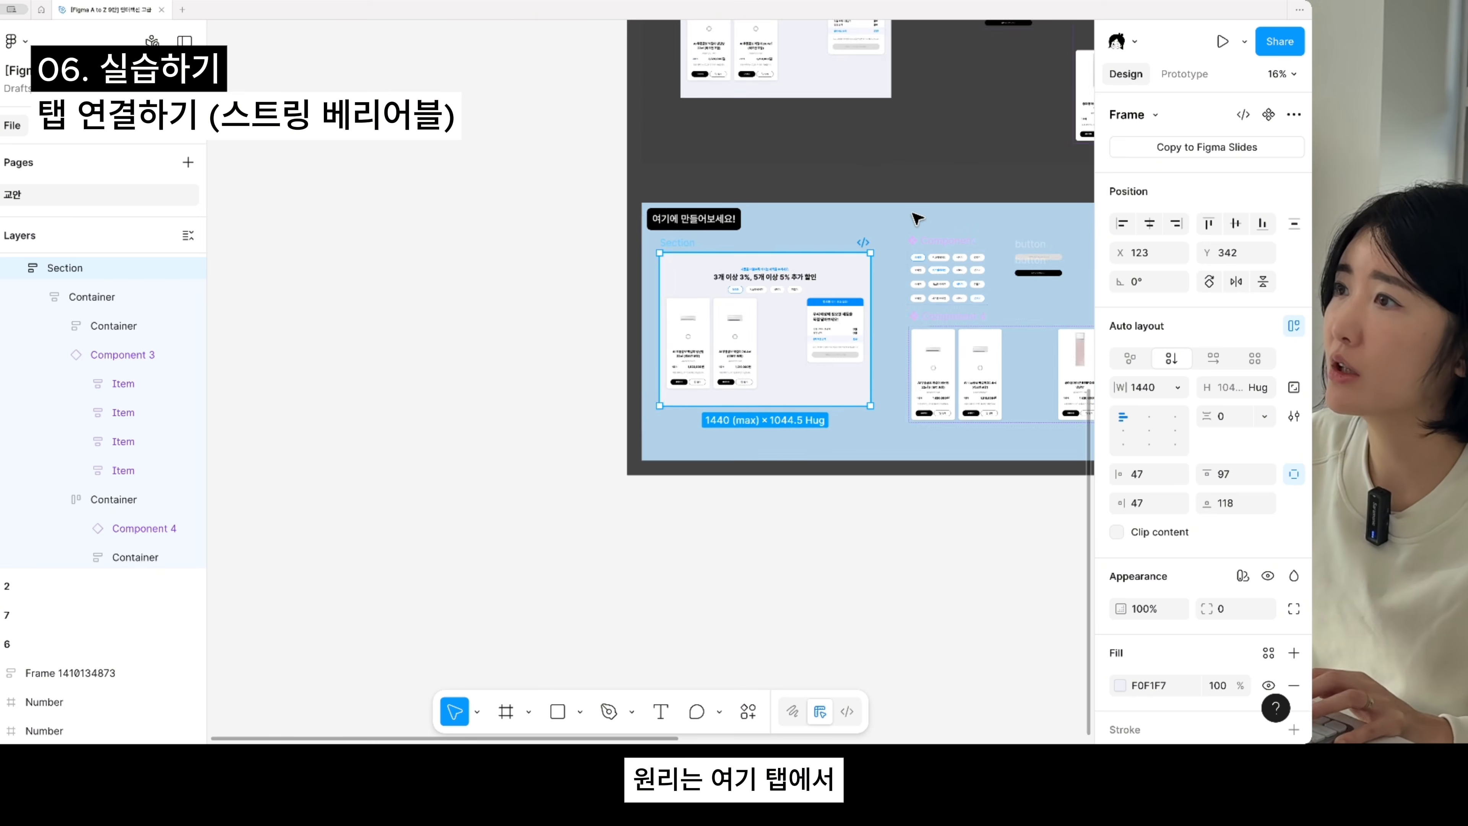
- Examine the tab variants in the tab component set, the product component set and the two standalone button frames beside them
scroll(901, 348, "up", 3)
scroll(780, 420, "up", 6)
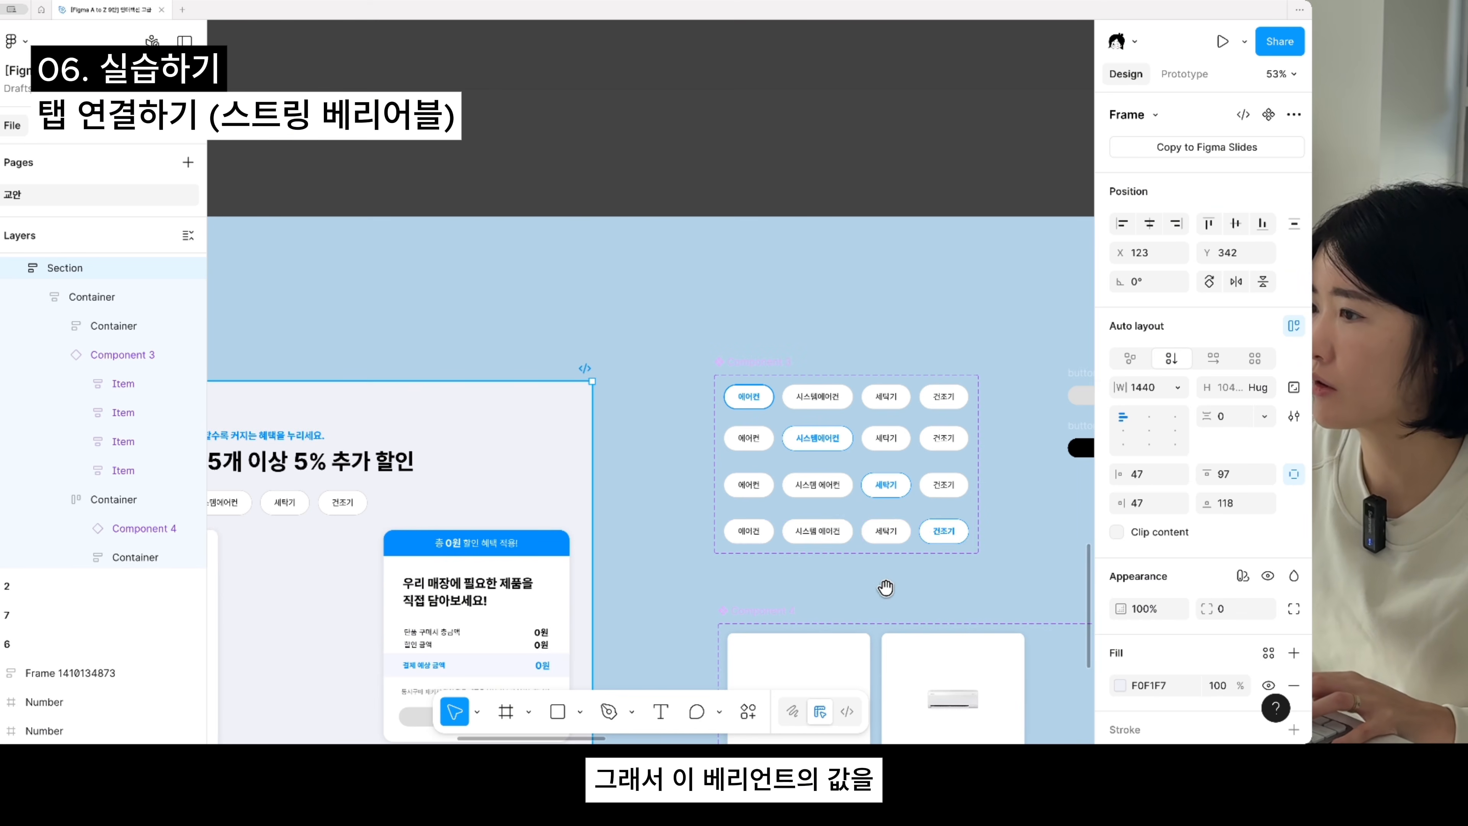
scroll(809, 451, "down", 3)
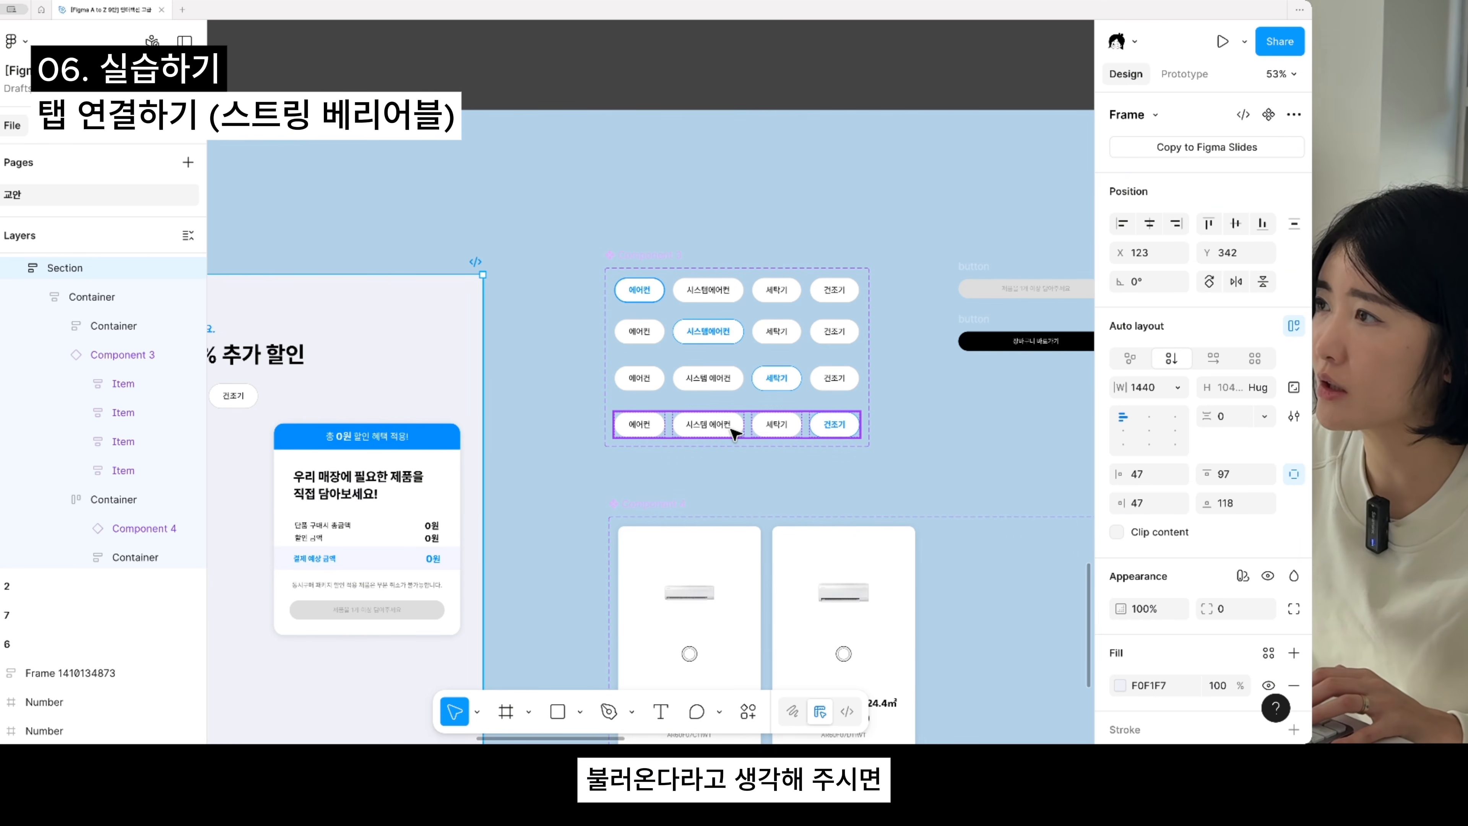
scroll(734, 434, "down", 5)
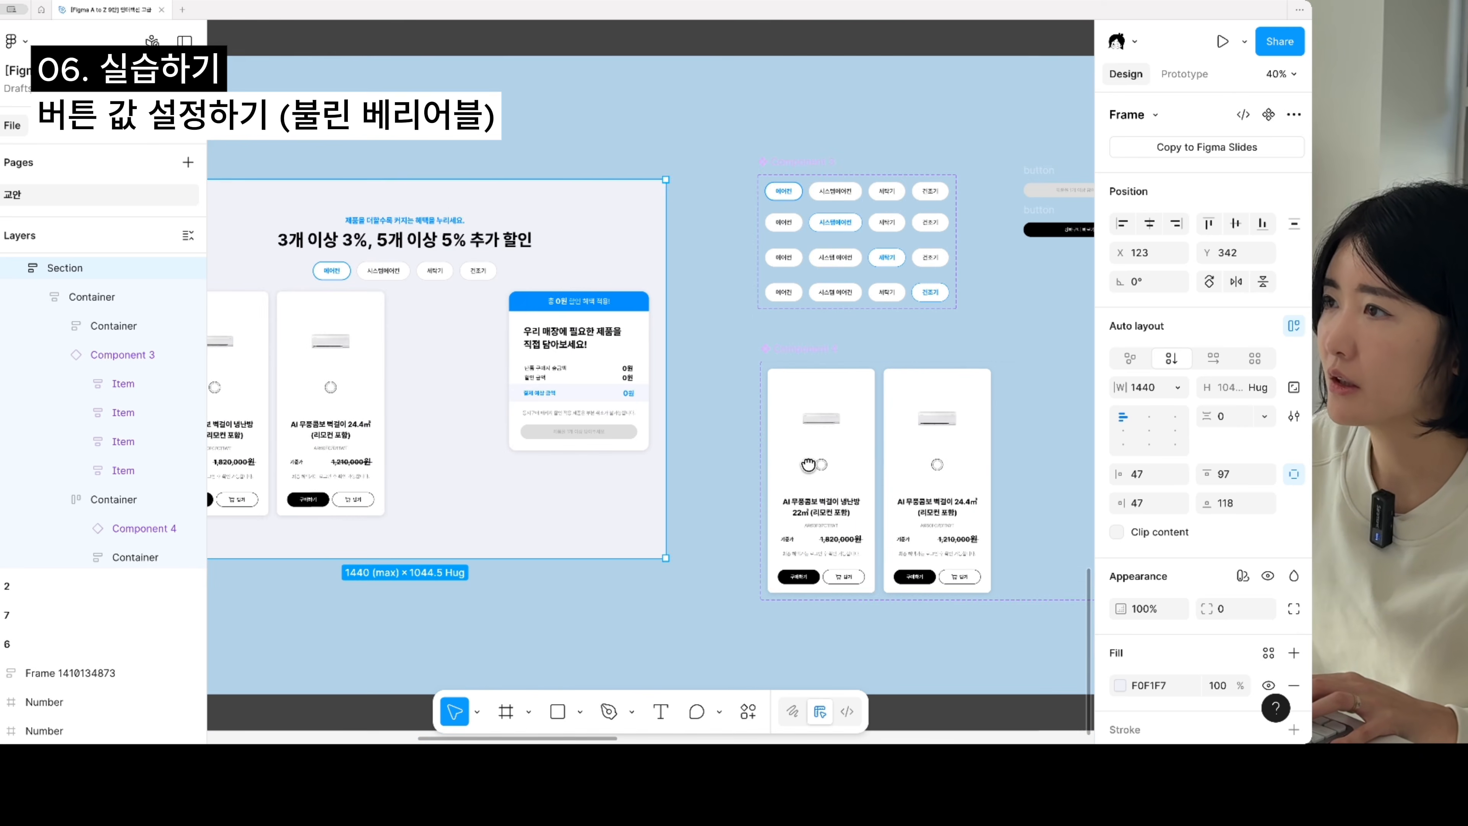
scroll(730, 385, "right", 5)
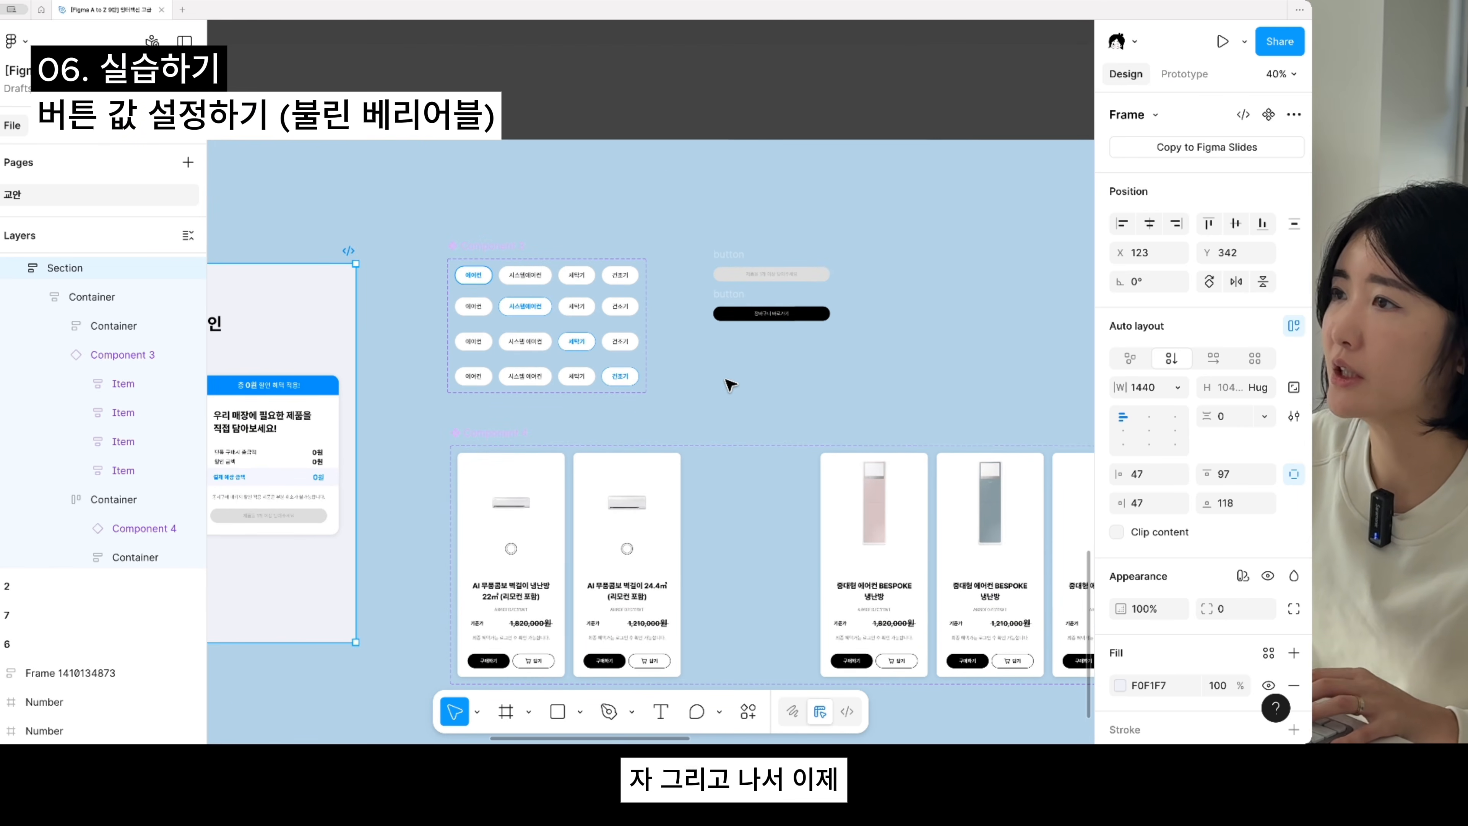
scroll(729, 385, "up", 2)
left_click(652, 375)
left_click_drag(602, 481, 1052, 351)
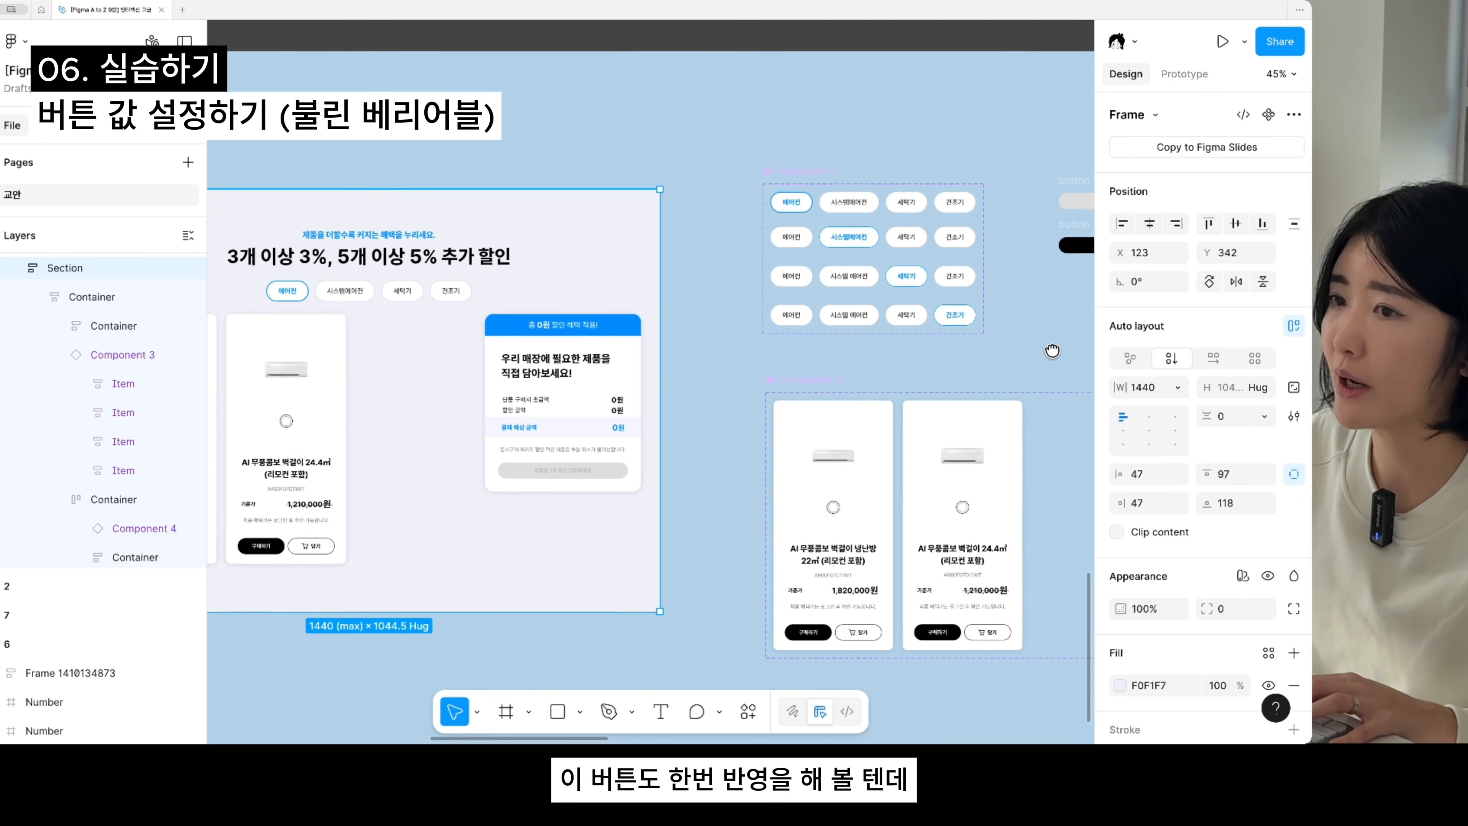
scroll(867, 359, "right", 5)
scroll(463, 335, "up", 5)
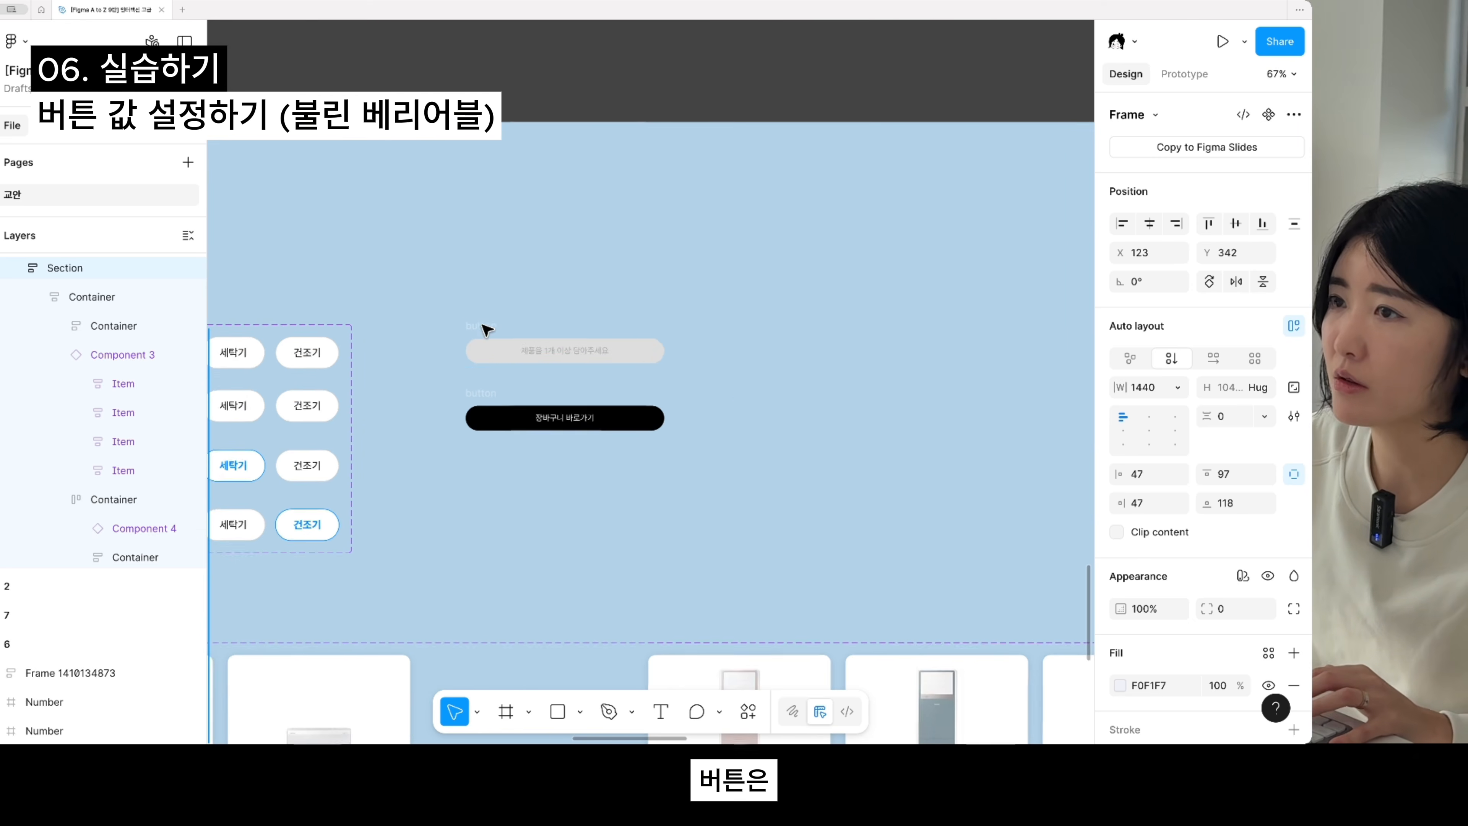
- Rename the black 장바구니 바로가기 button frame as true
left_click(485, 336)
double_click(481, 333)
left_click(498, 453)
scroll(498, 454, "down", 5)
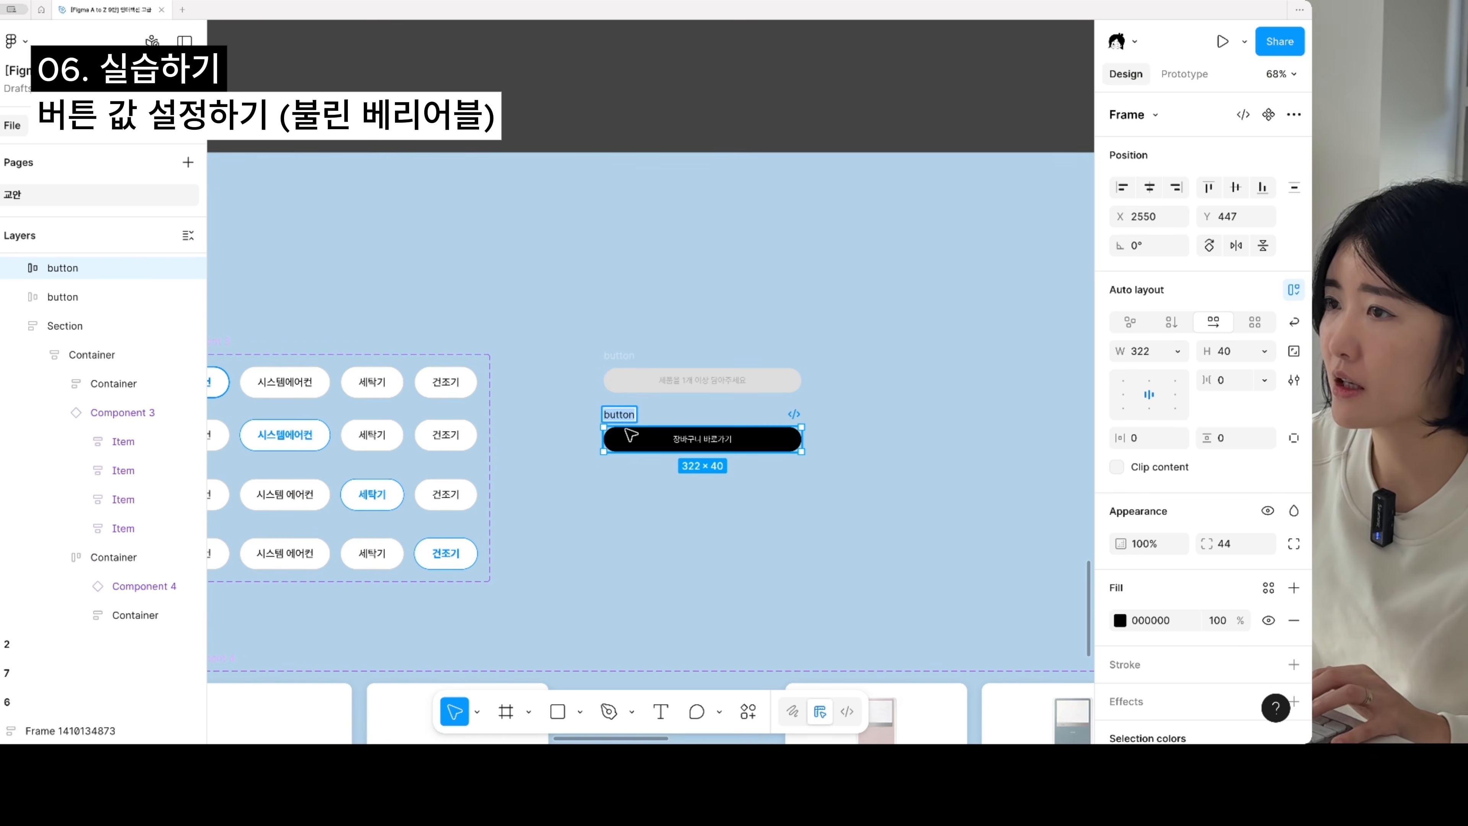
scroll(629, 434, "up", 2)
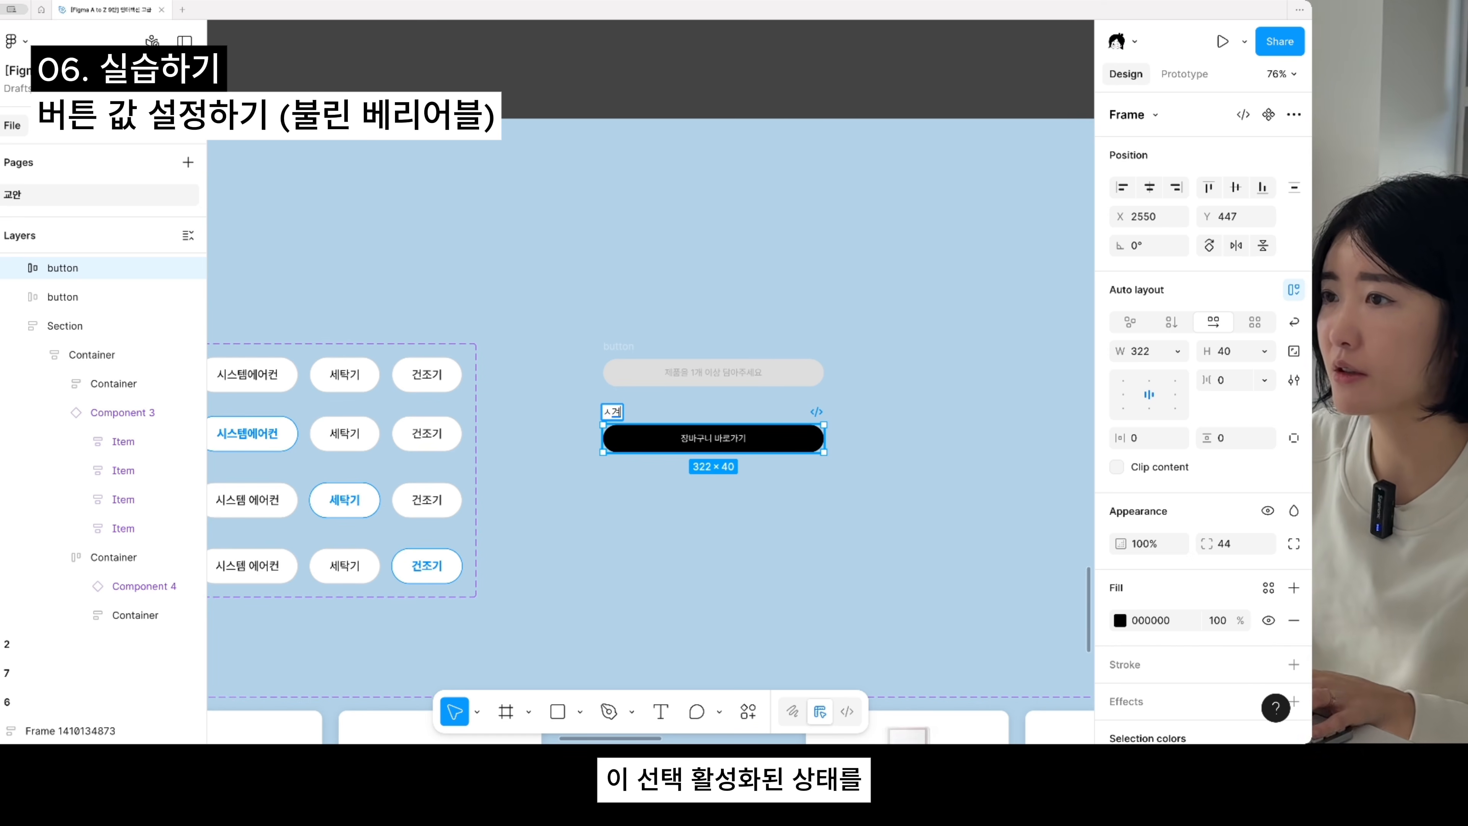
key("BackSpace")
key("BackSpace")
key("BackSpace")
type("true")
key("Return")
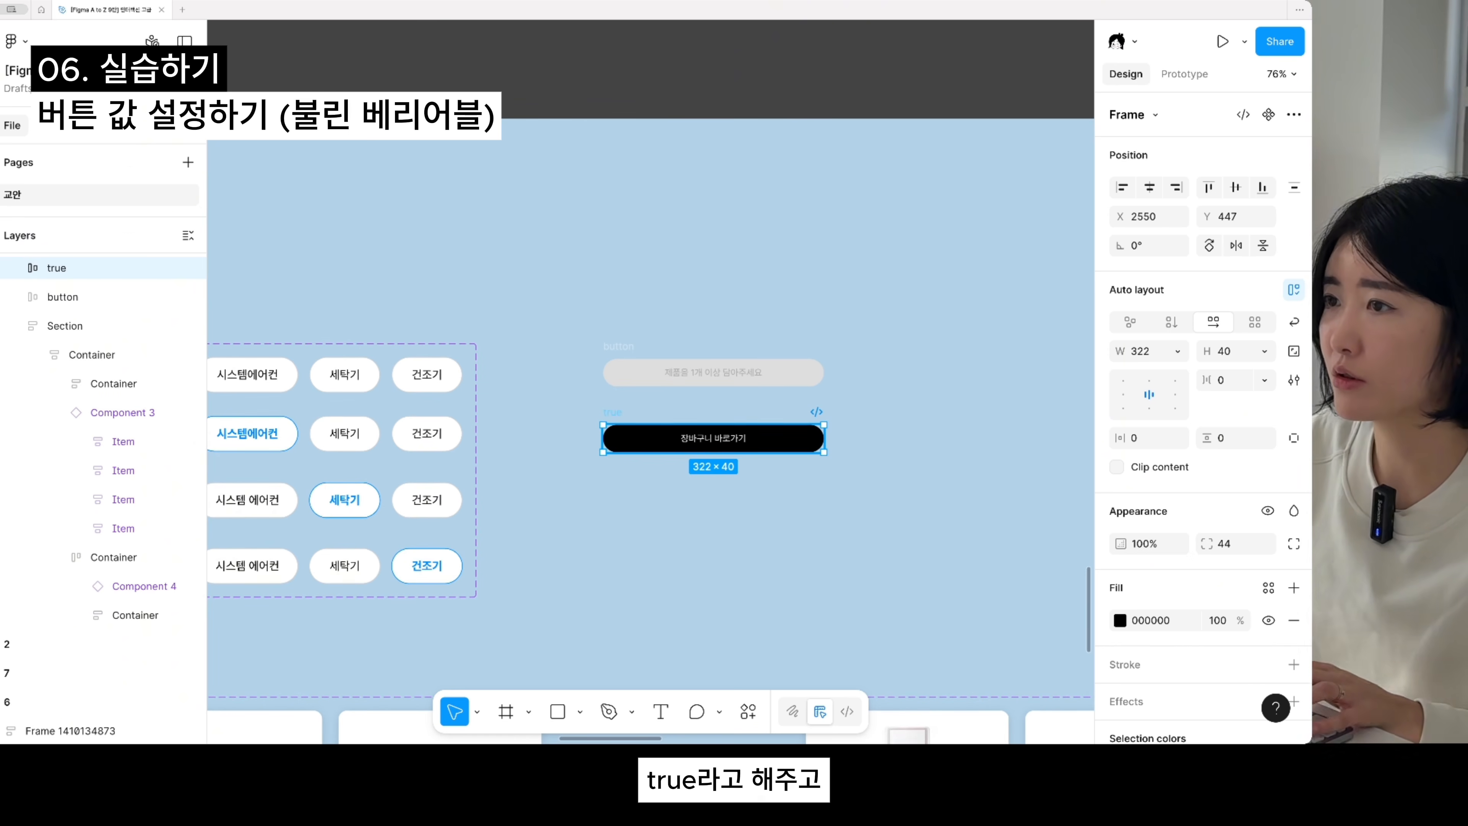
- Rename the grey inactive button frame above the black one as false
left_click(623, 382)
key("super+r")
type("fa")
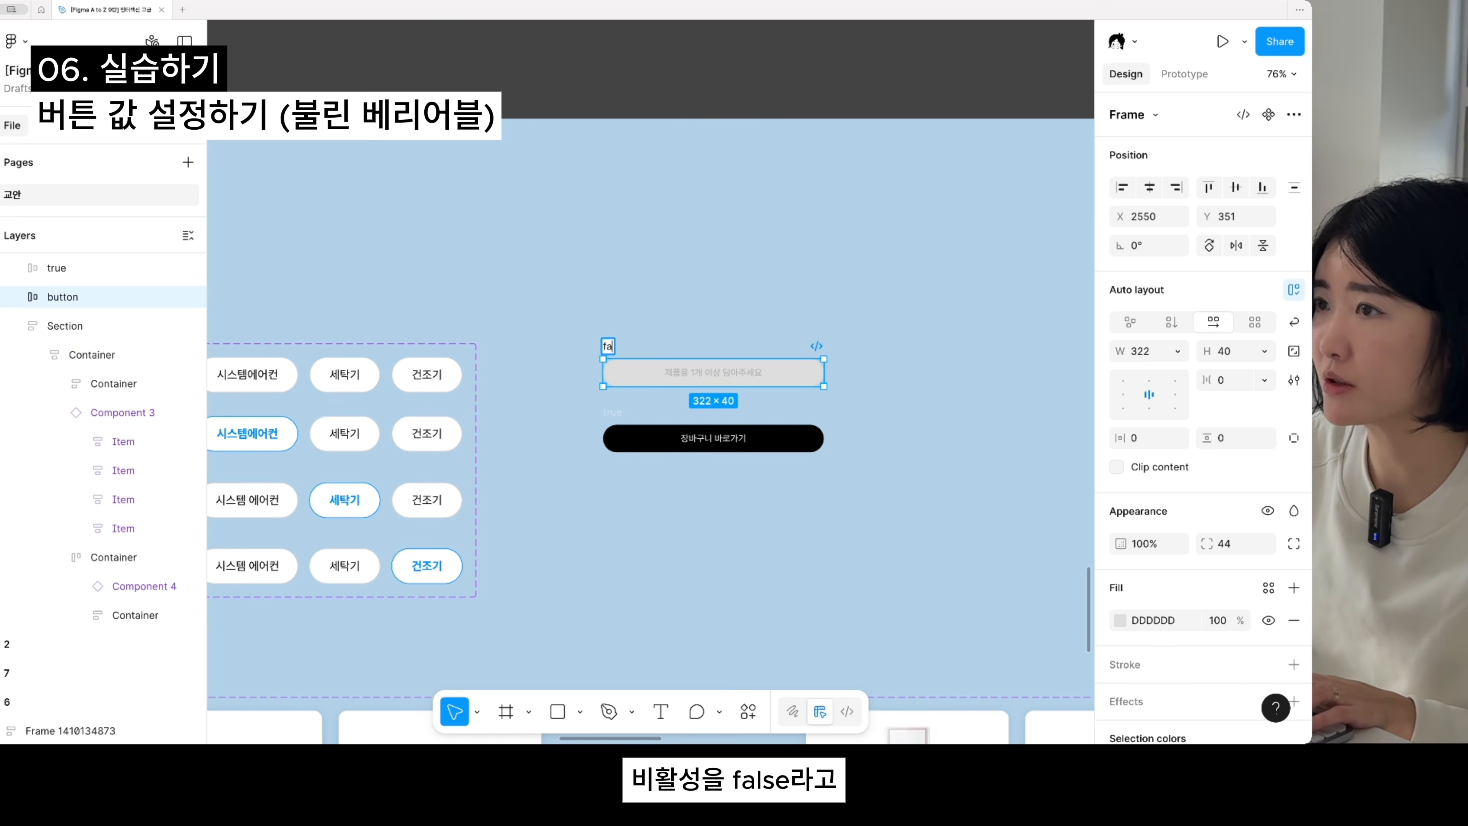
- Combine the false and true button frames into one component set
left_click_drag(537, 298, 614, 520)
left_click(541, 357)
left_click_drag(514, 247, 960, 575)
left_click(1247, 114)
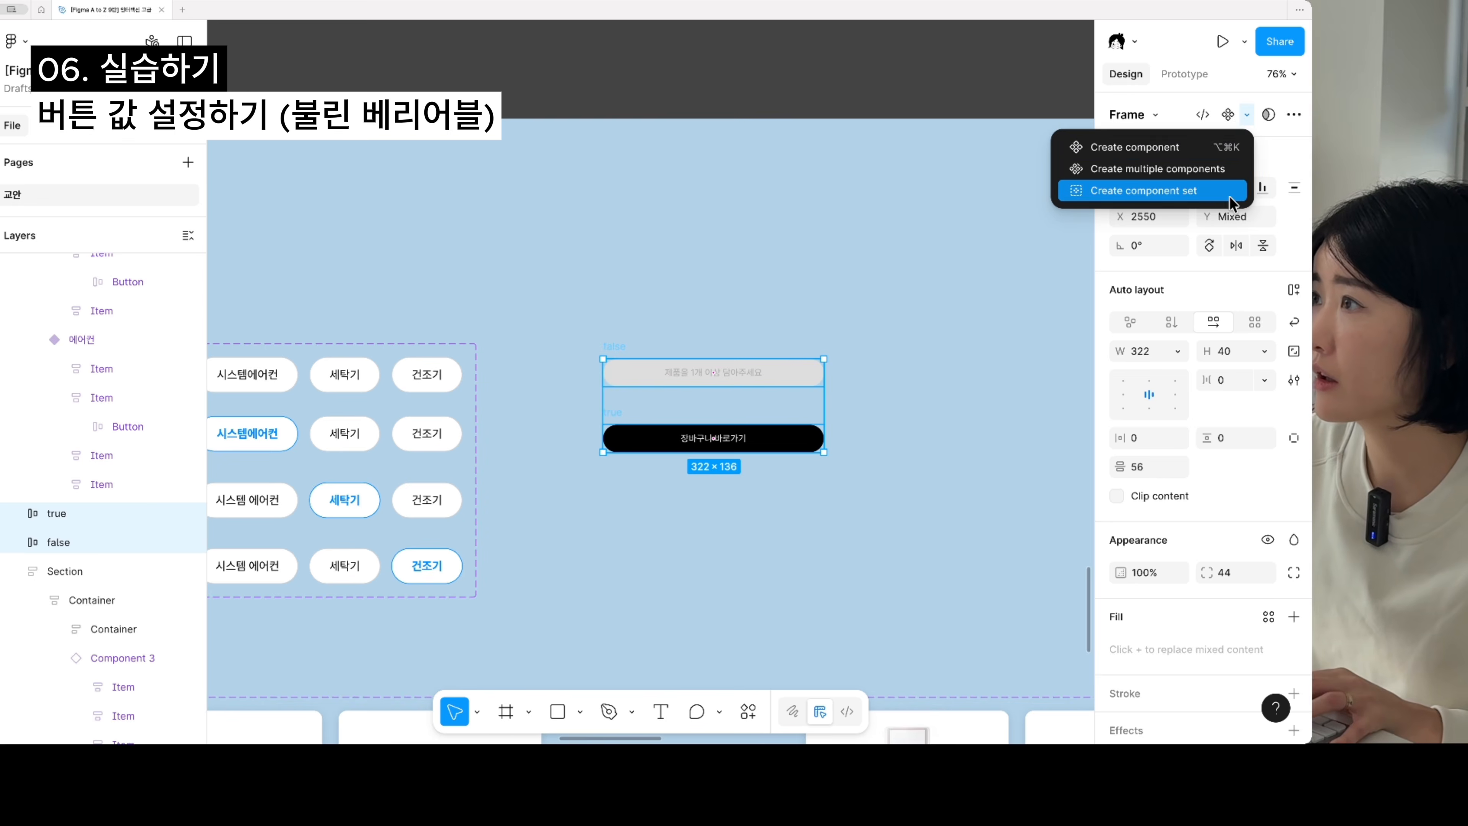
left_click(1214, 188)
scroll(795, 512, "down", 5)
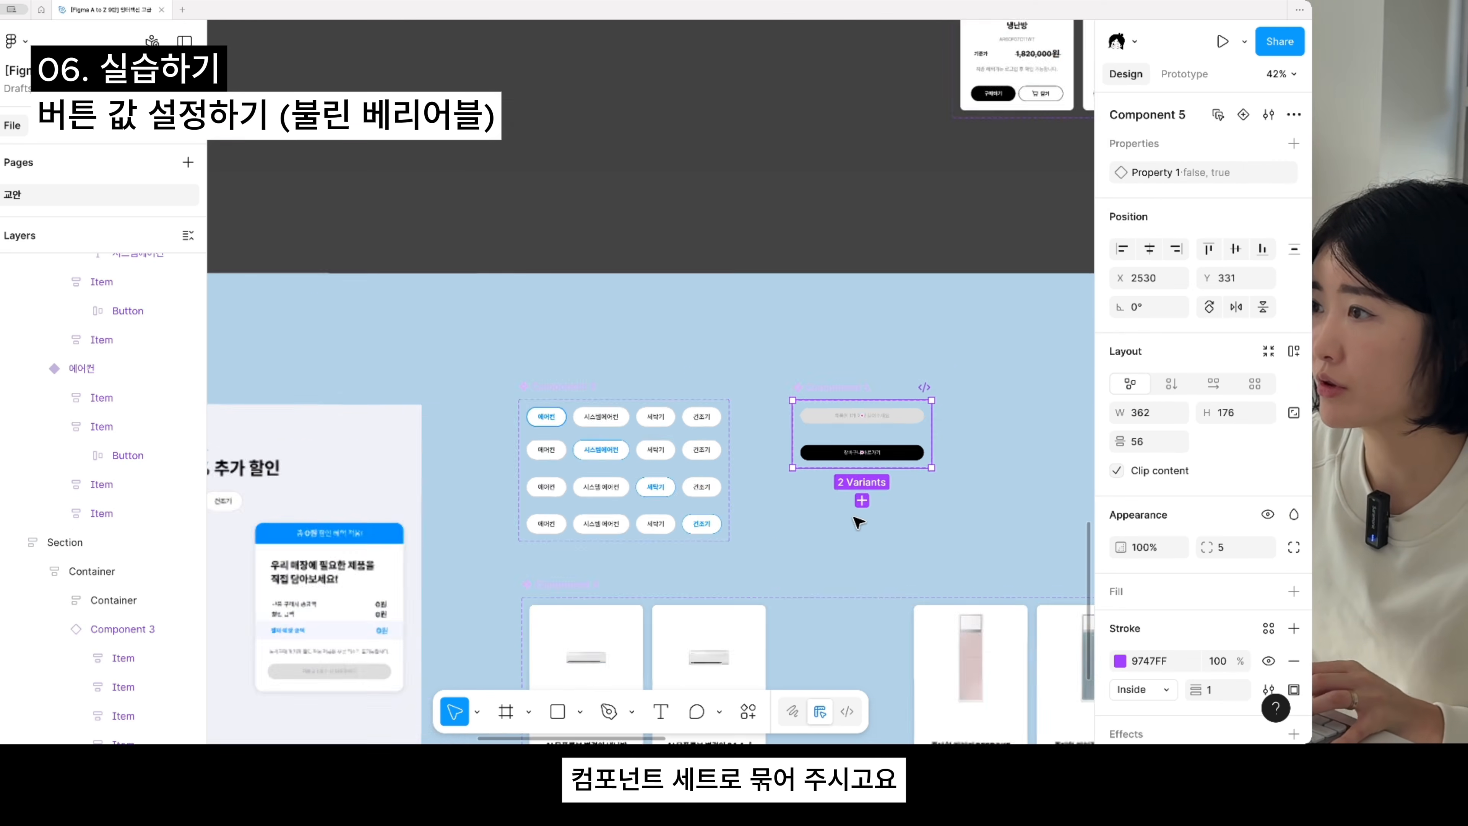
scroll(1015, 334, "right", 3)
left_click(960, 509)
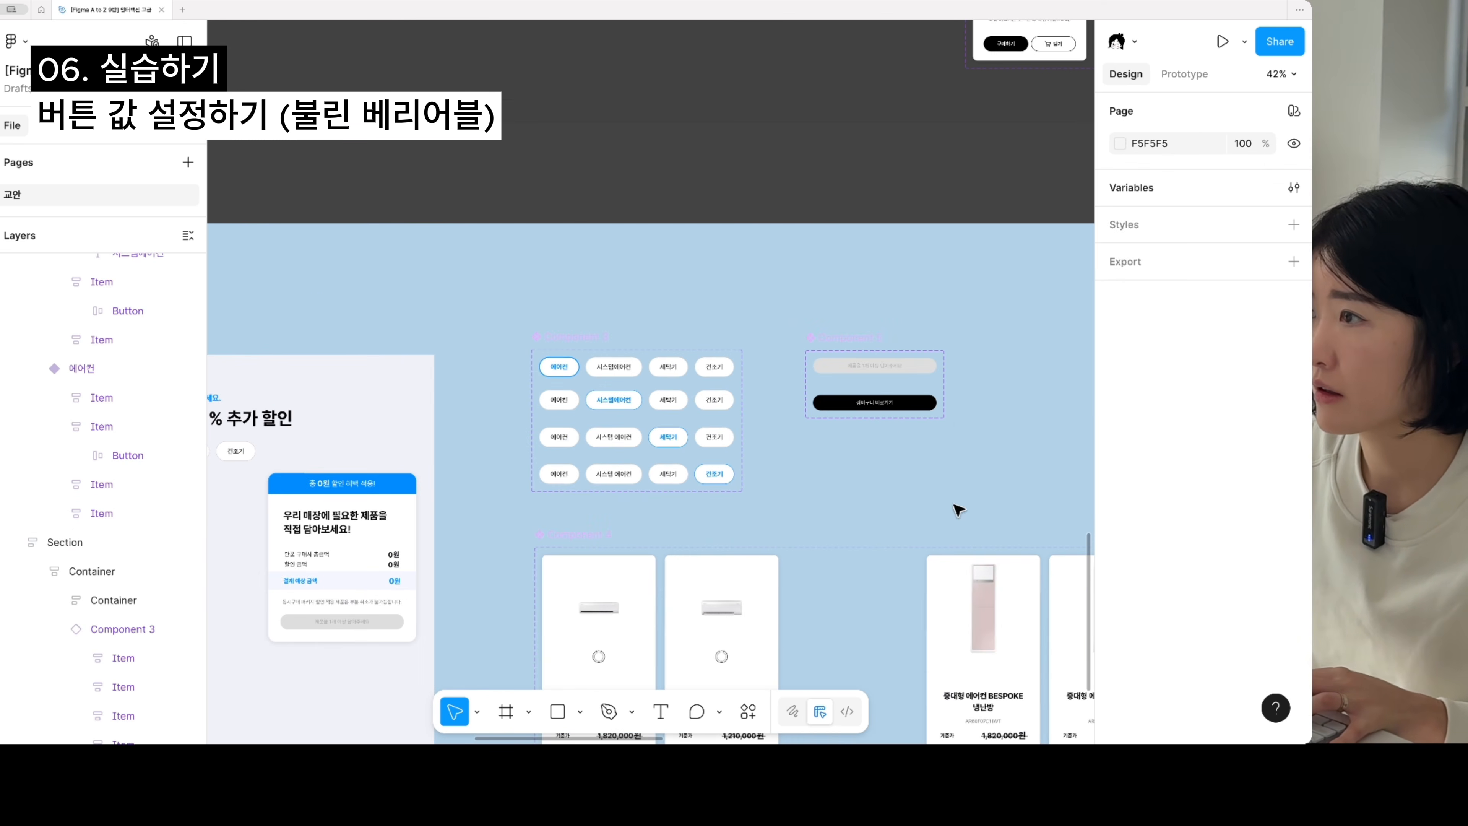
- Copy the false button variant and paste it to replace the grey button in the cart layout's price summary card
left_click(888, 370)
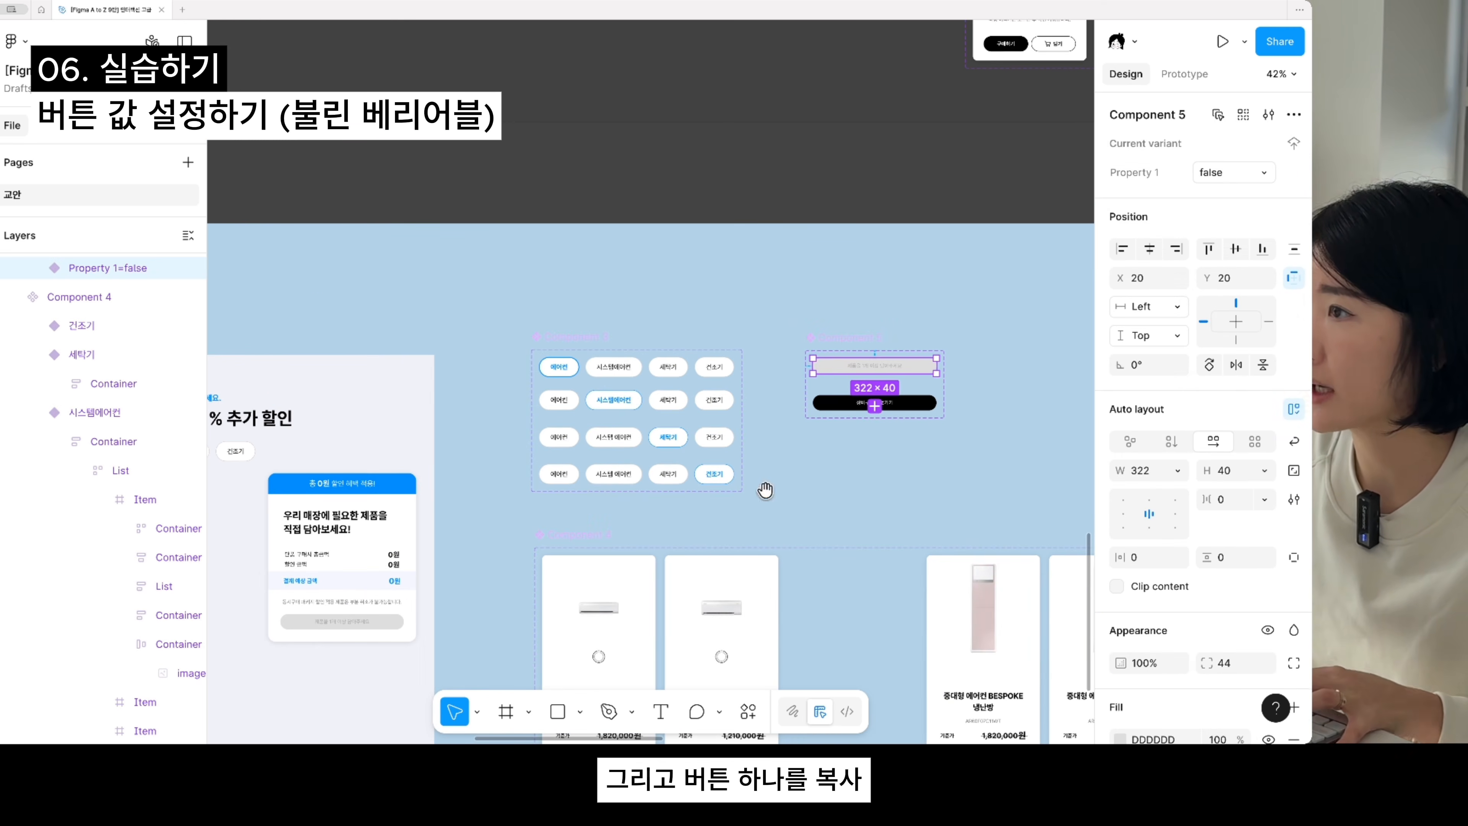
left_click_drag(765, 491, 1089, 343)
scroll(710, 462, "up", 5)
double_click(713, 464)
double_click(714, 464)
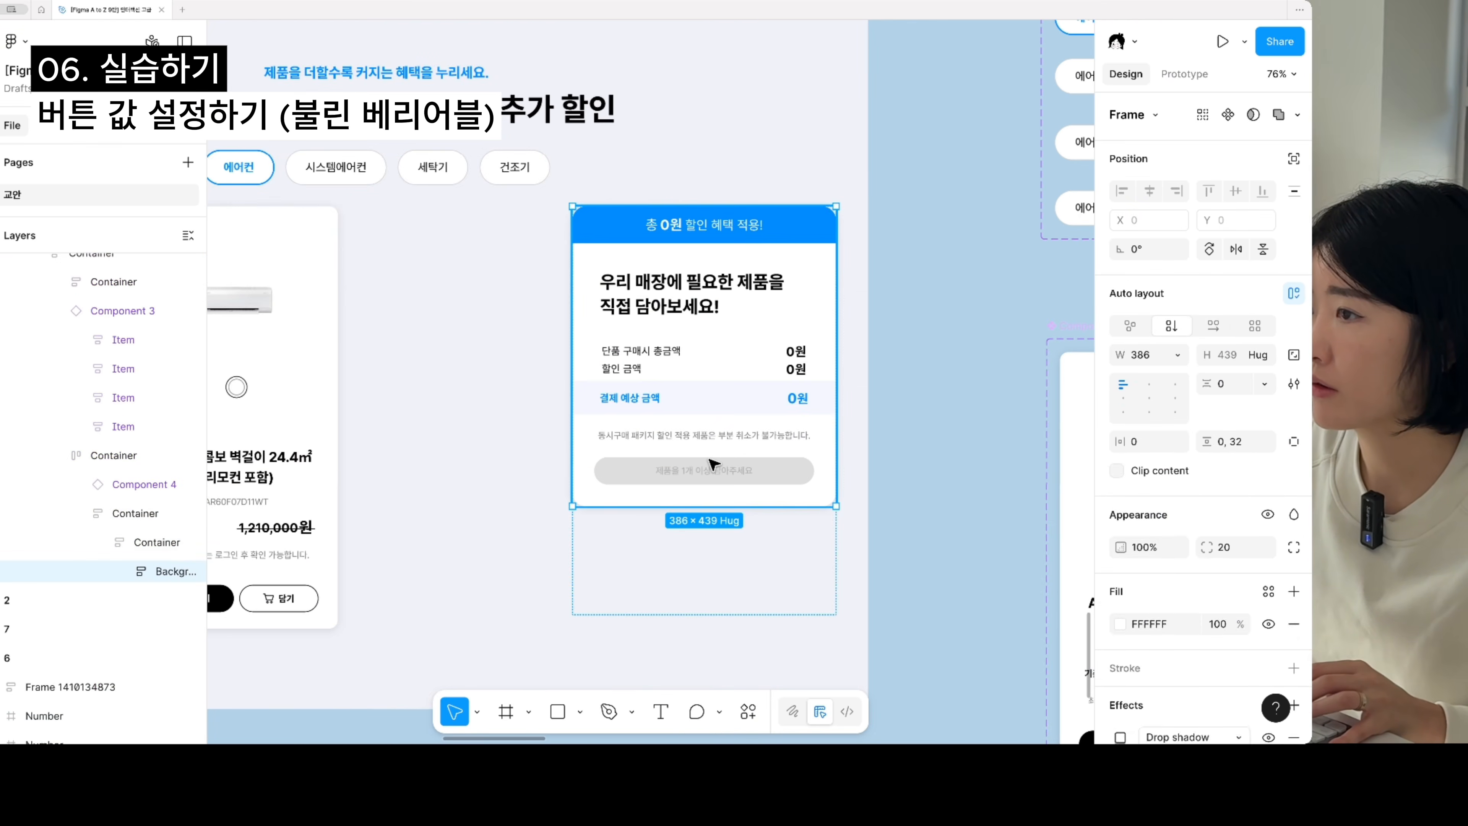
double_click(712, 463)
double_click(709, 460)
double_click(719, 468)
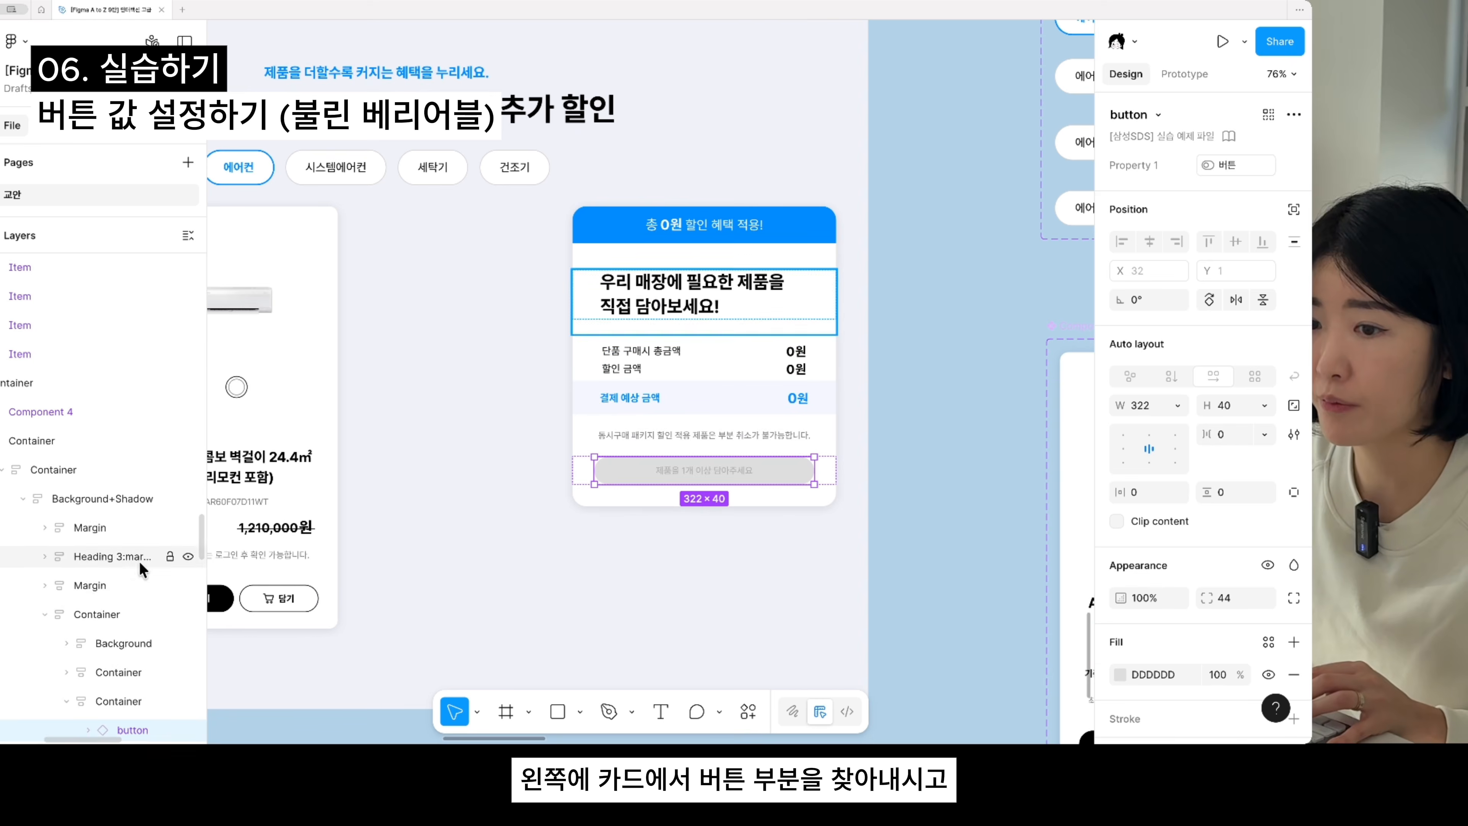
right_click(735, 468)
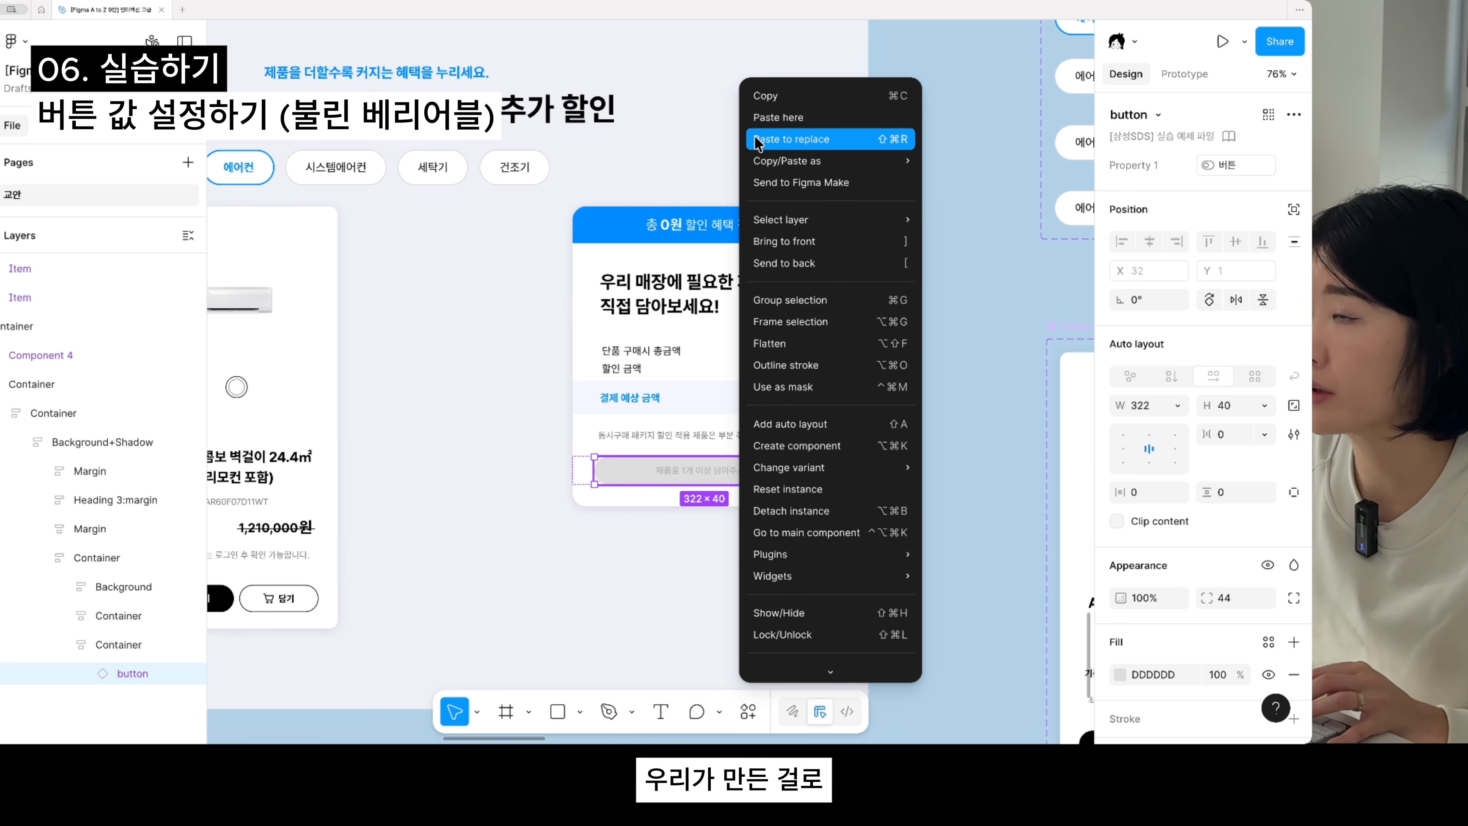
left_click(785, 139)
scroll(706, 549, "down", 5)
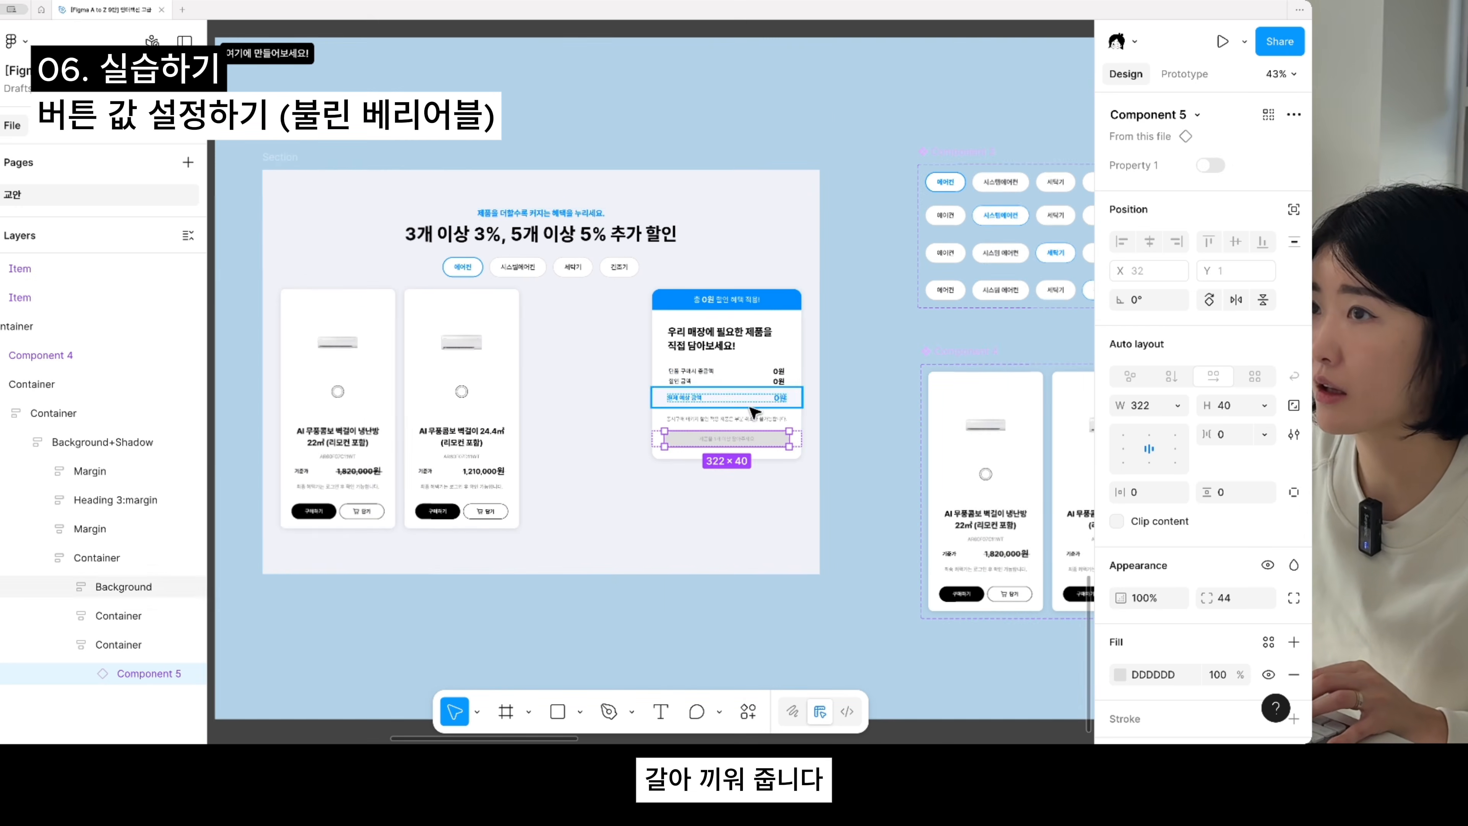
- Bind Property 1 of the summary card's button instance to the 버튼 boolean variable
scroll(706, 550, "down", 5)
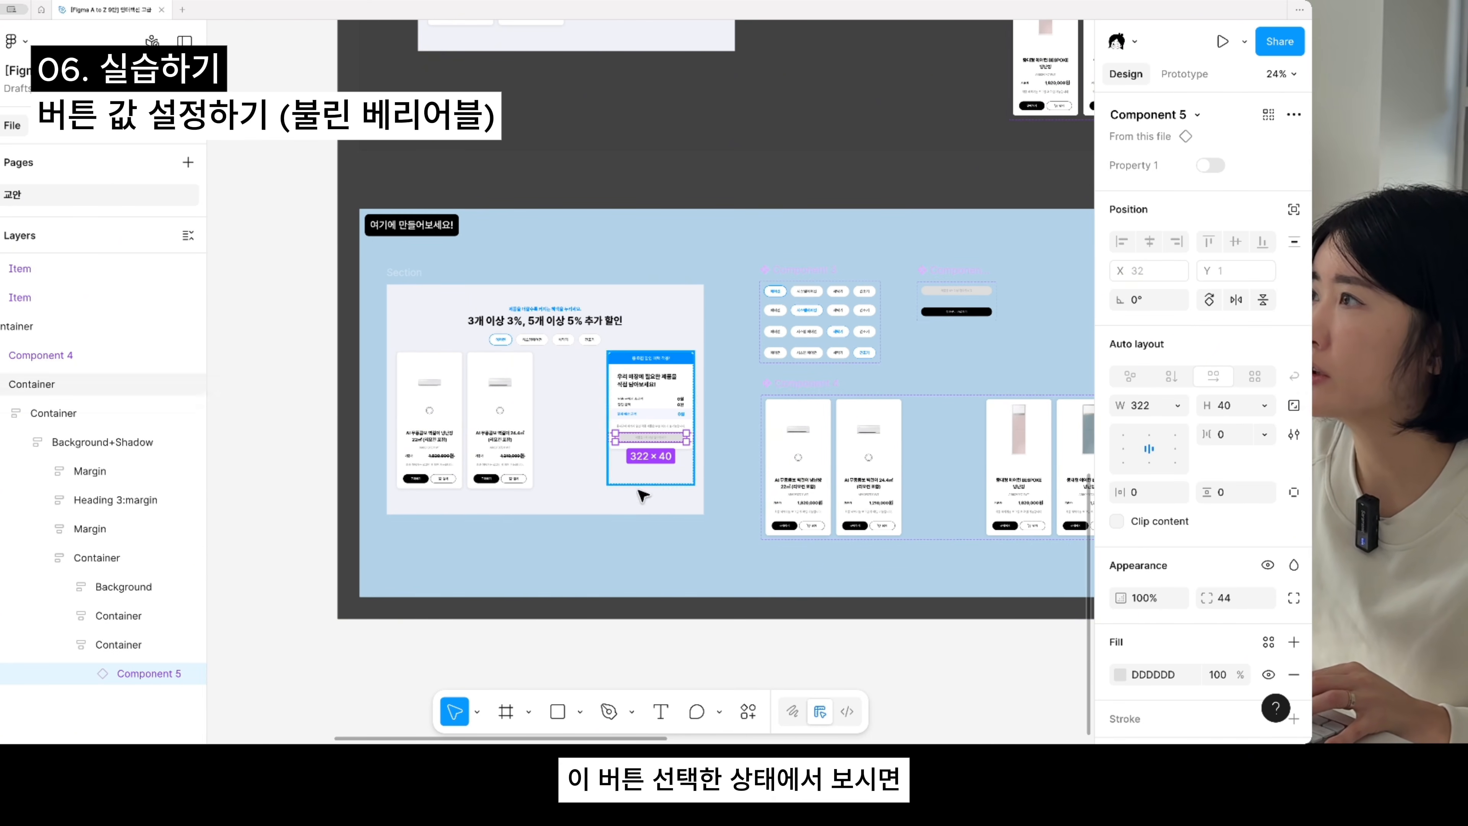
mouse_move(1184, 164)
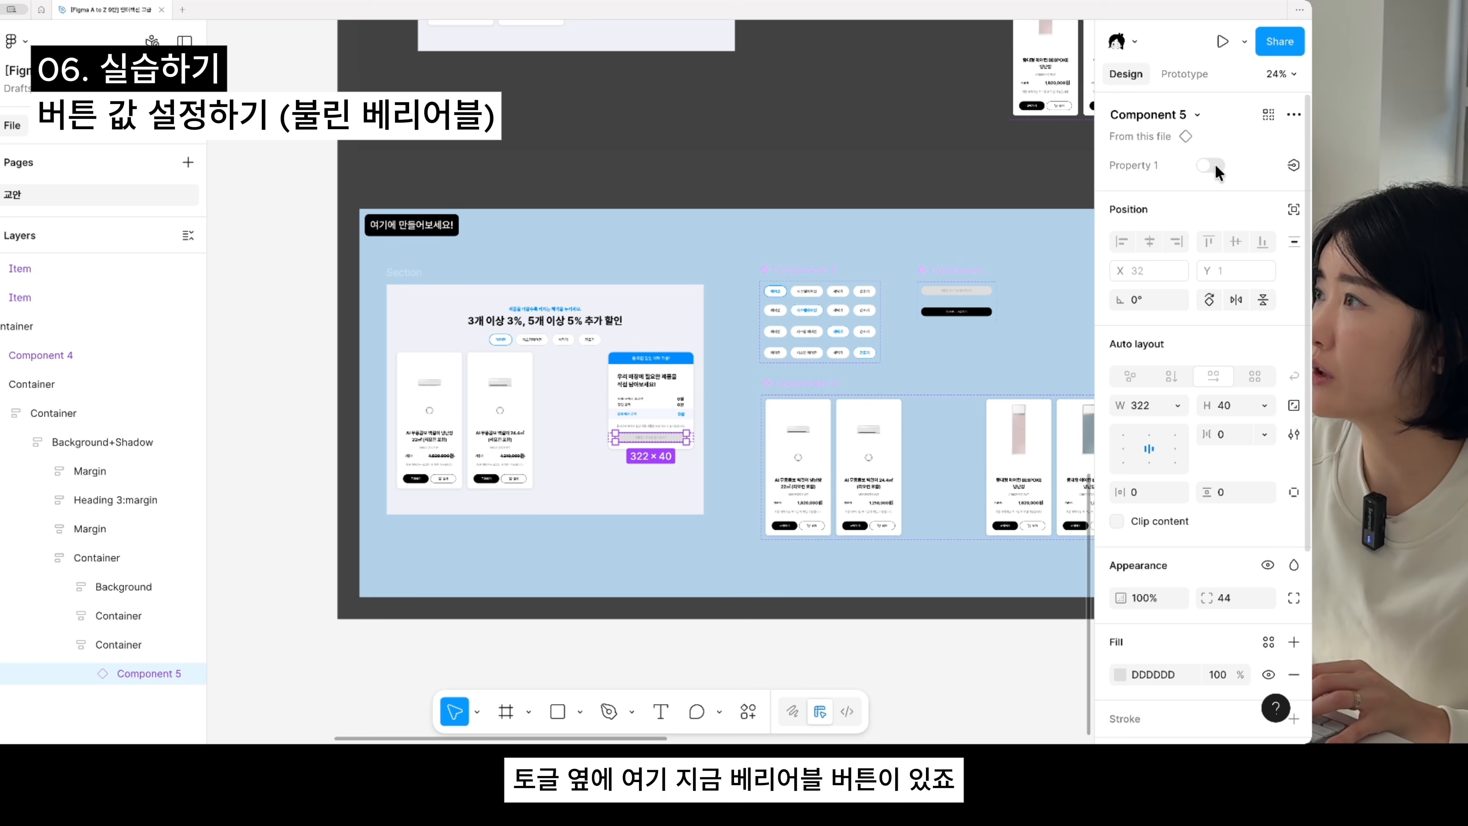
left_click(1296, 164)
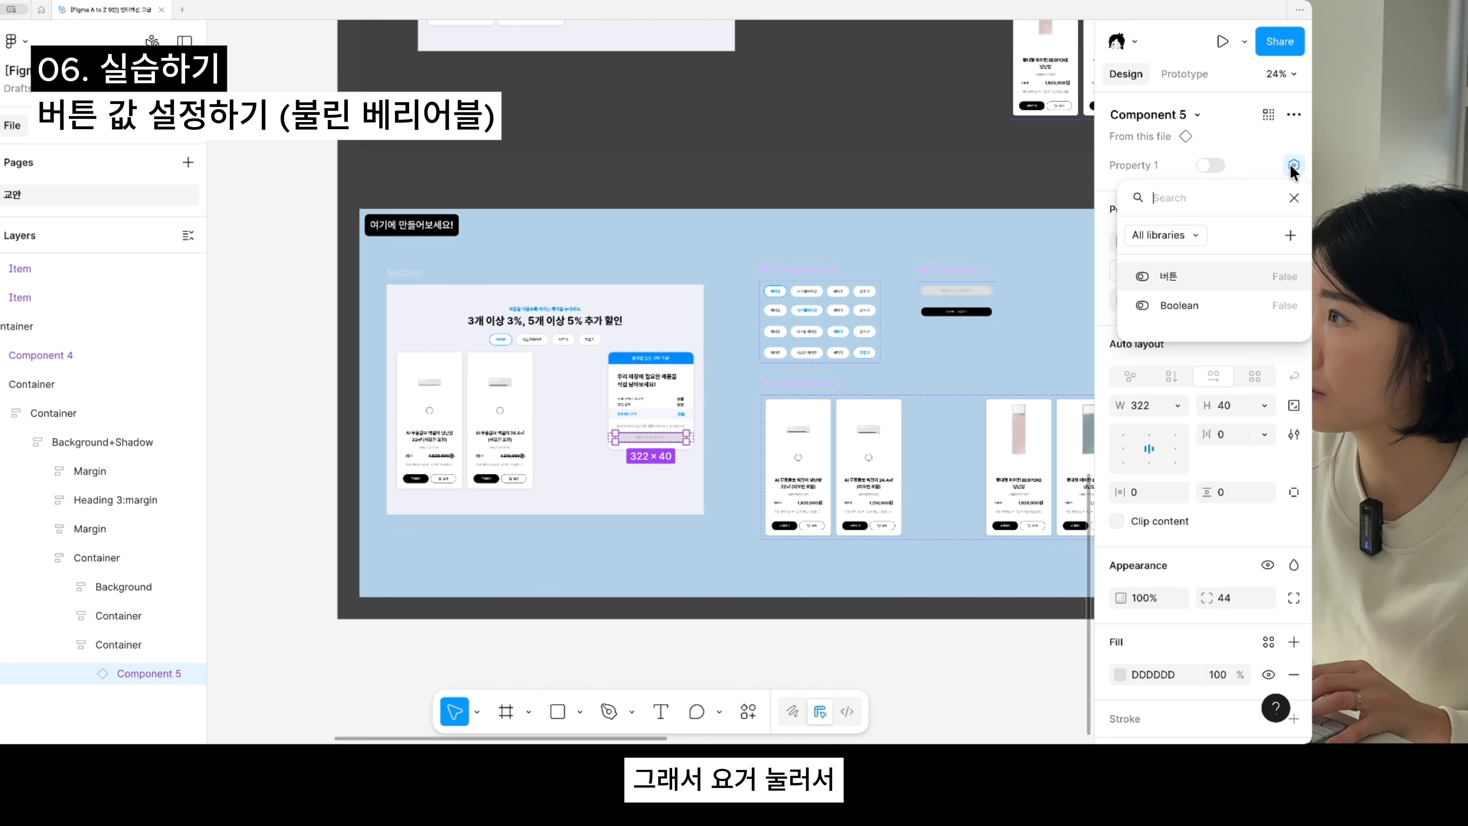
left_click(1199, 280)
scroll(613, 530, "up", 2)
scroll(618, 535, "up", 4)
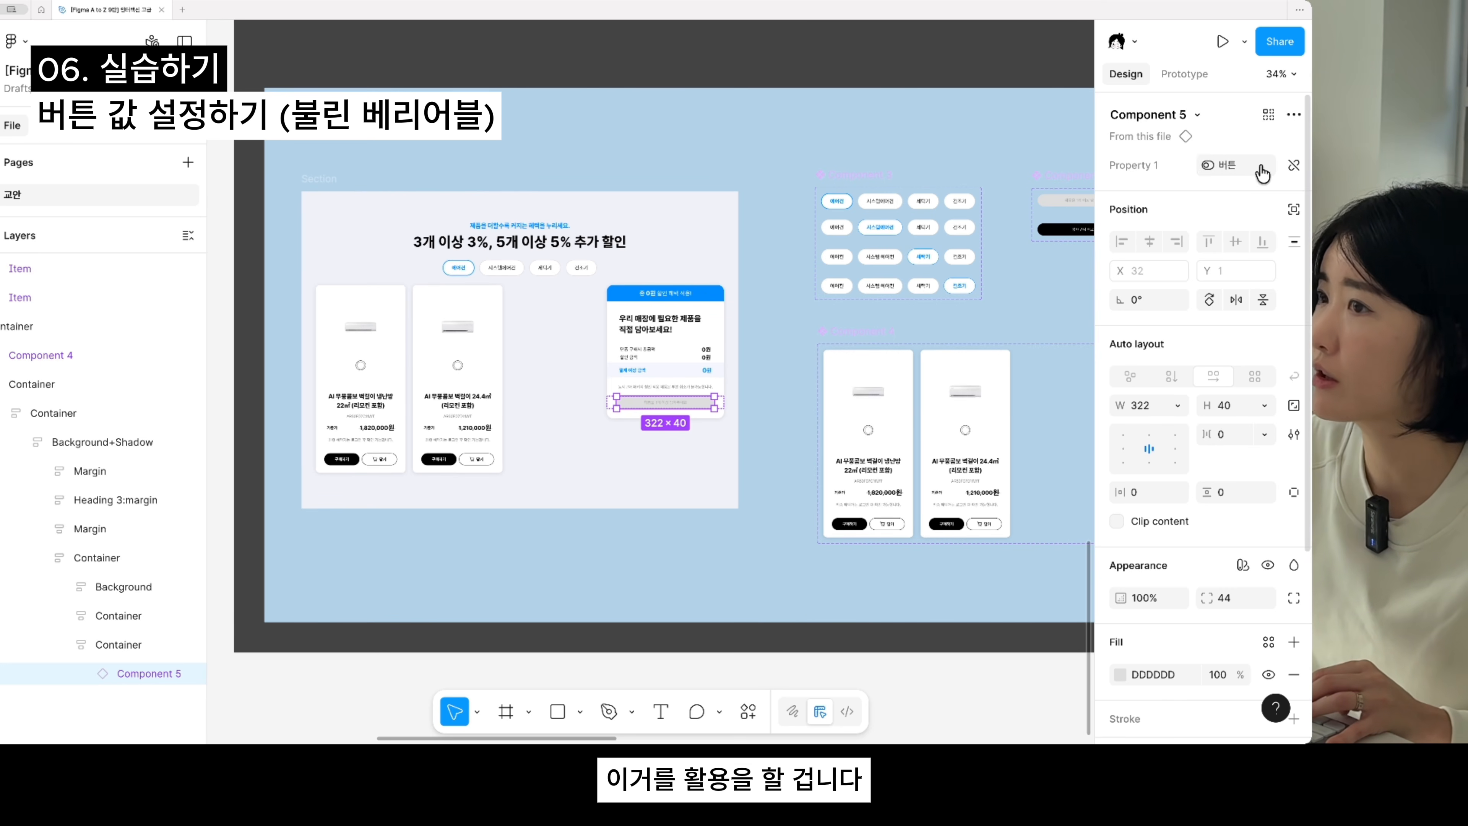
- Examine the cart layout's product cards with their 담기 buttons and the amounts in the price summary card
left_click(749, 541)
scroll(757, 542, "down", 5)
left_click_drag(625, 521, 681, 525)
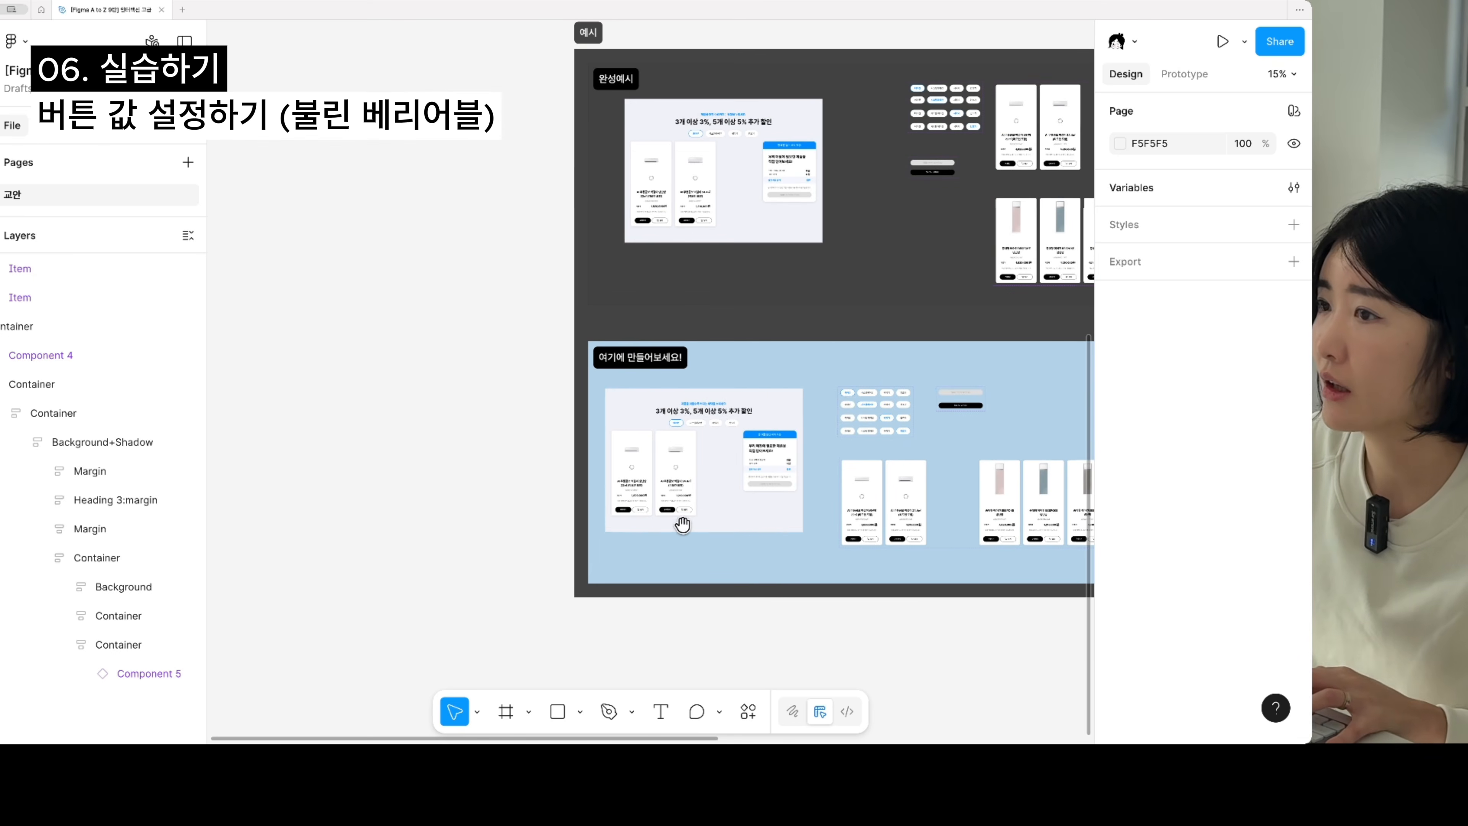
scroll(710, 500, "up", 4)
scroll(809, 463, "up", 3)
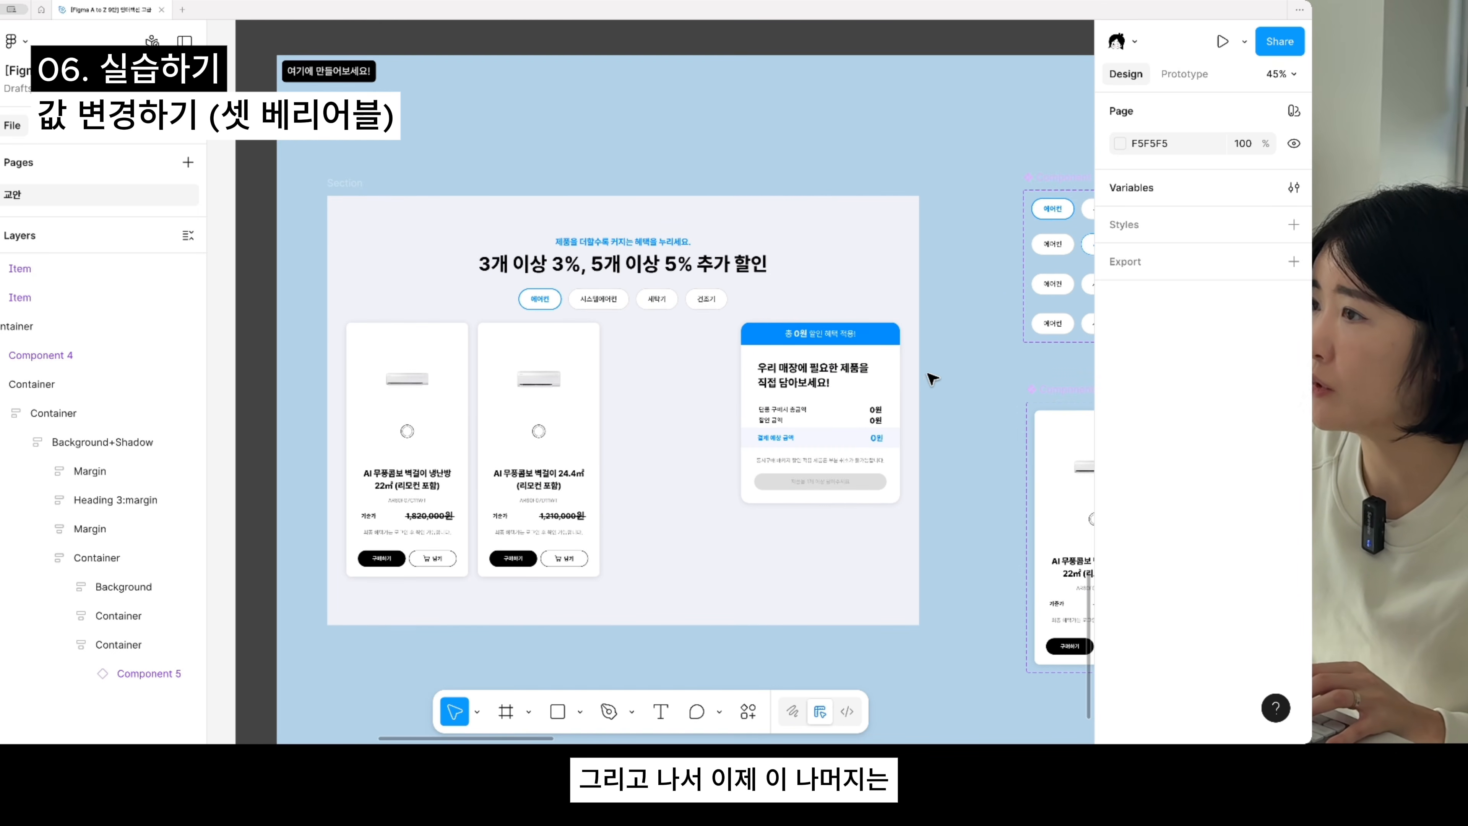
scroll(936, 387, "up", 2)
left_click_drag(855, 423, 1055, 287)
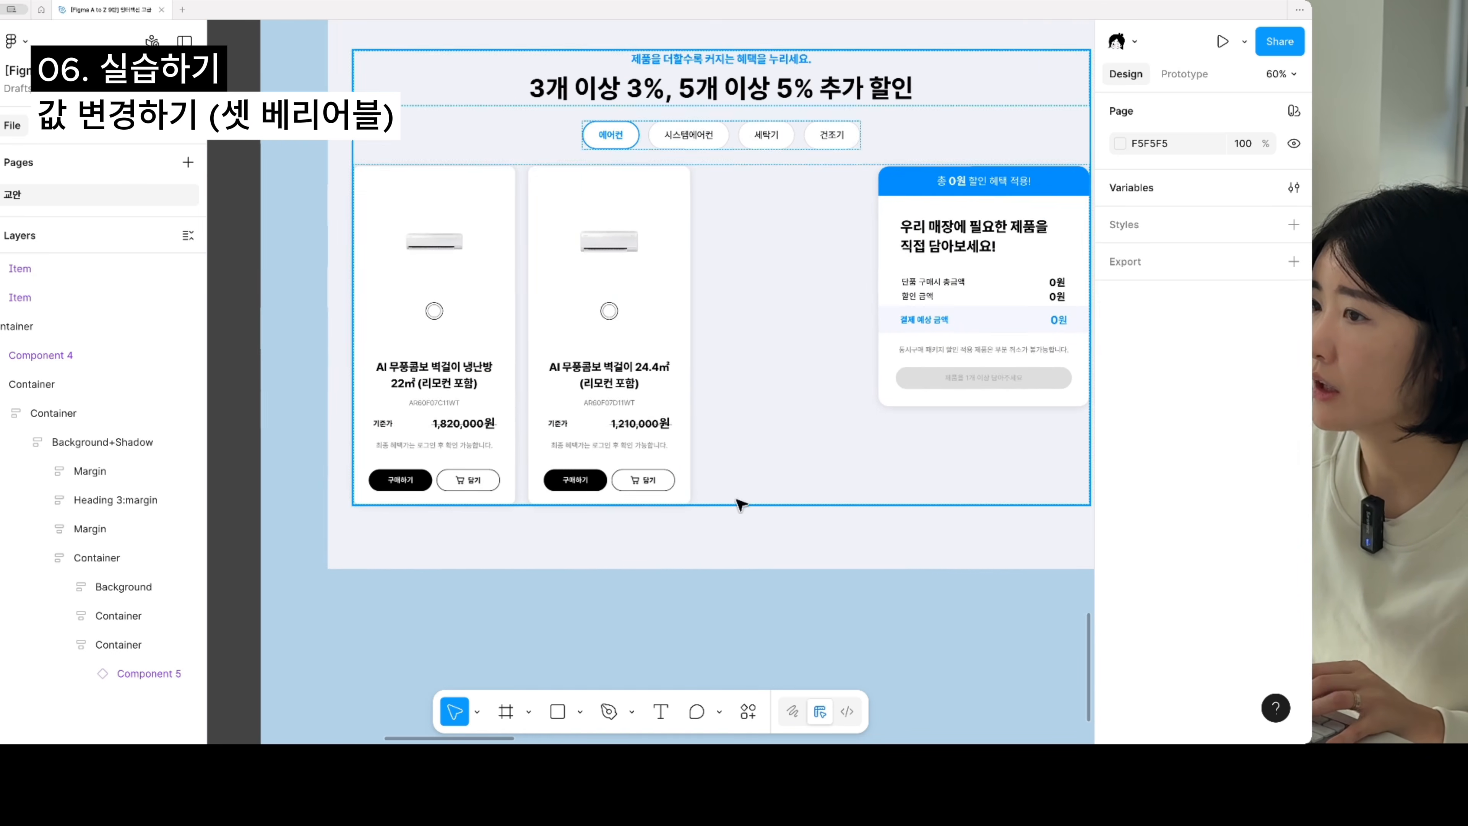
scroll(751, 434, "right", 6)
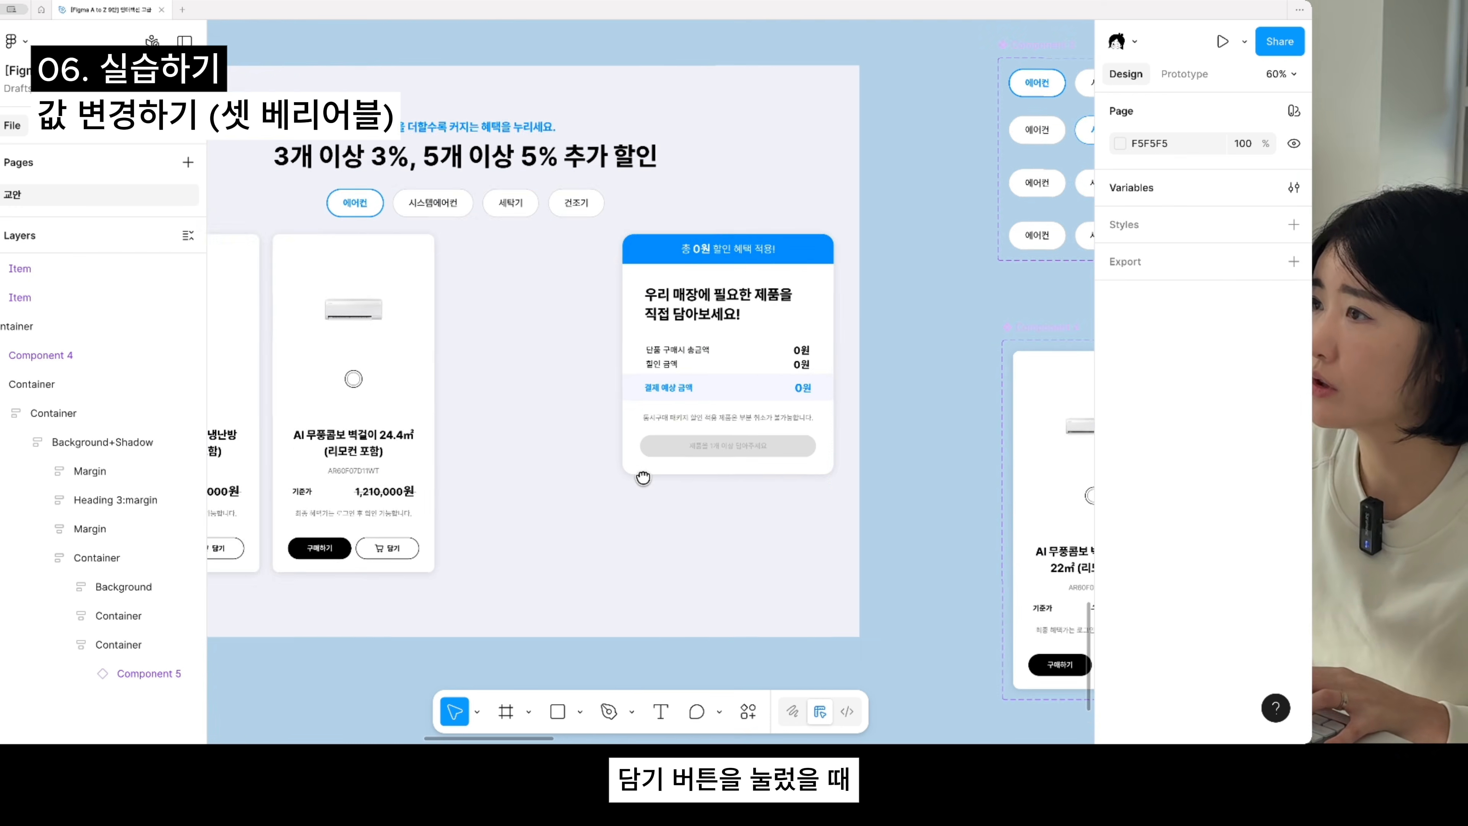
- Bind the 0 text beside 단품 구매시 총금액 in the summary card to the 하단_단품 구매시 총금액 number variable
left_click(749, 382, "super")
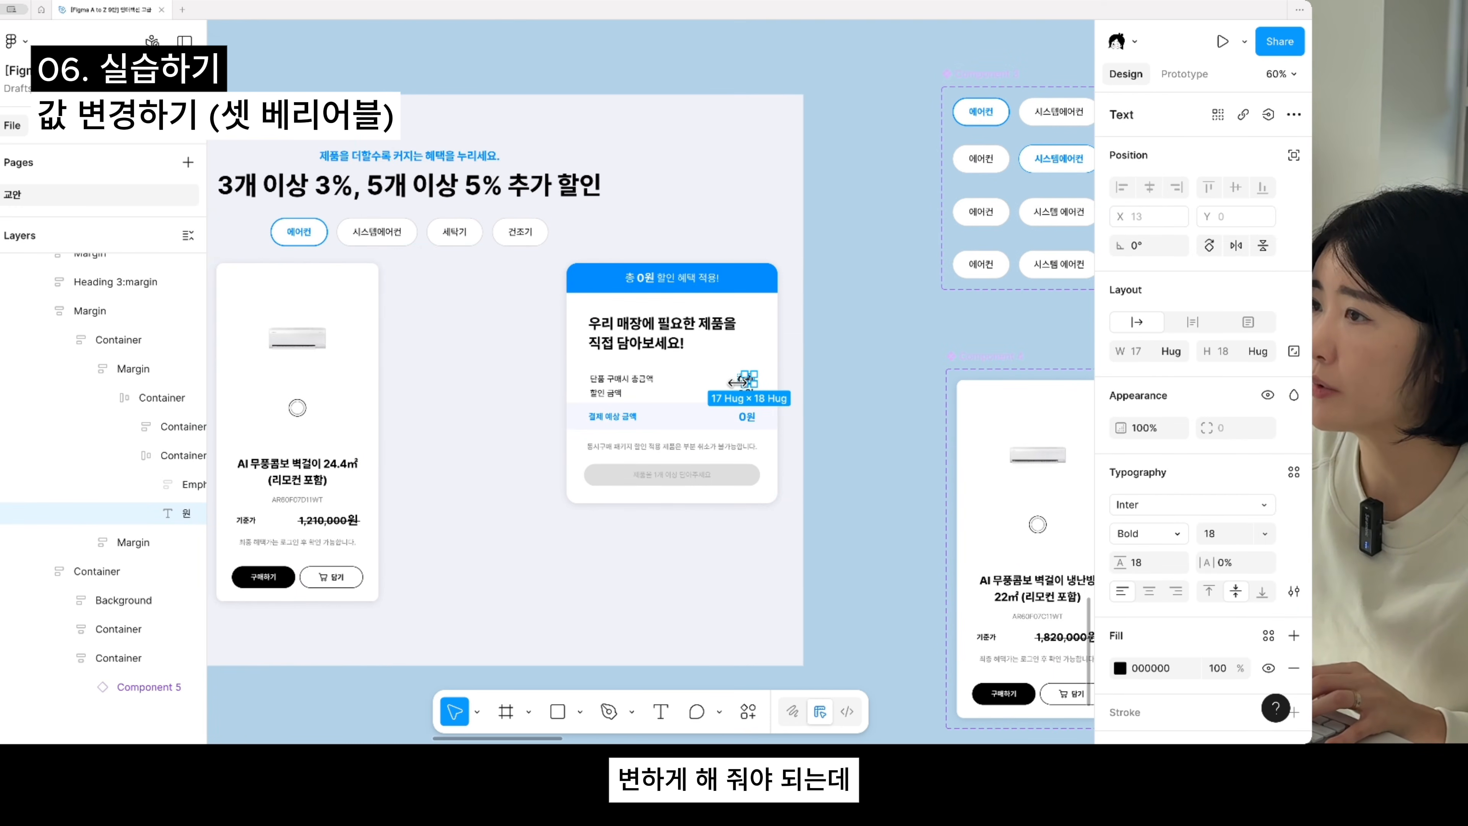
scroll(732, 383, "up", 2)
left_click(740, 380)
left_click(743, 379, "super")
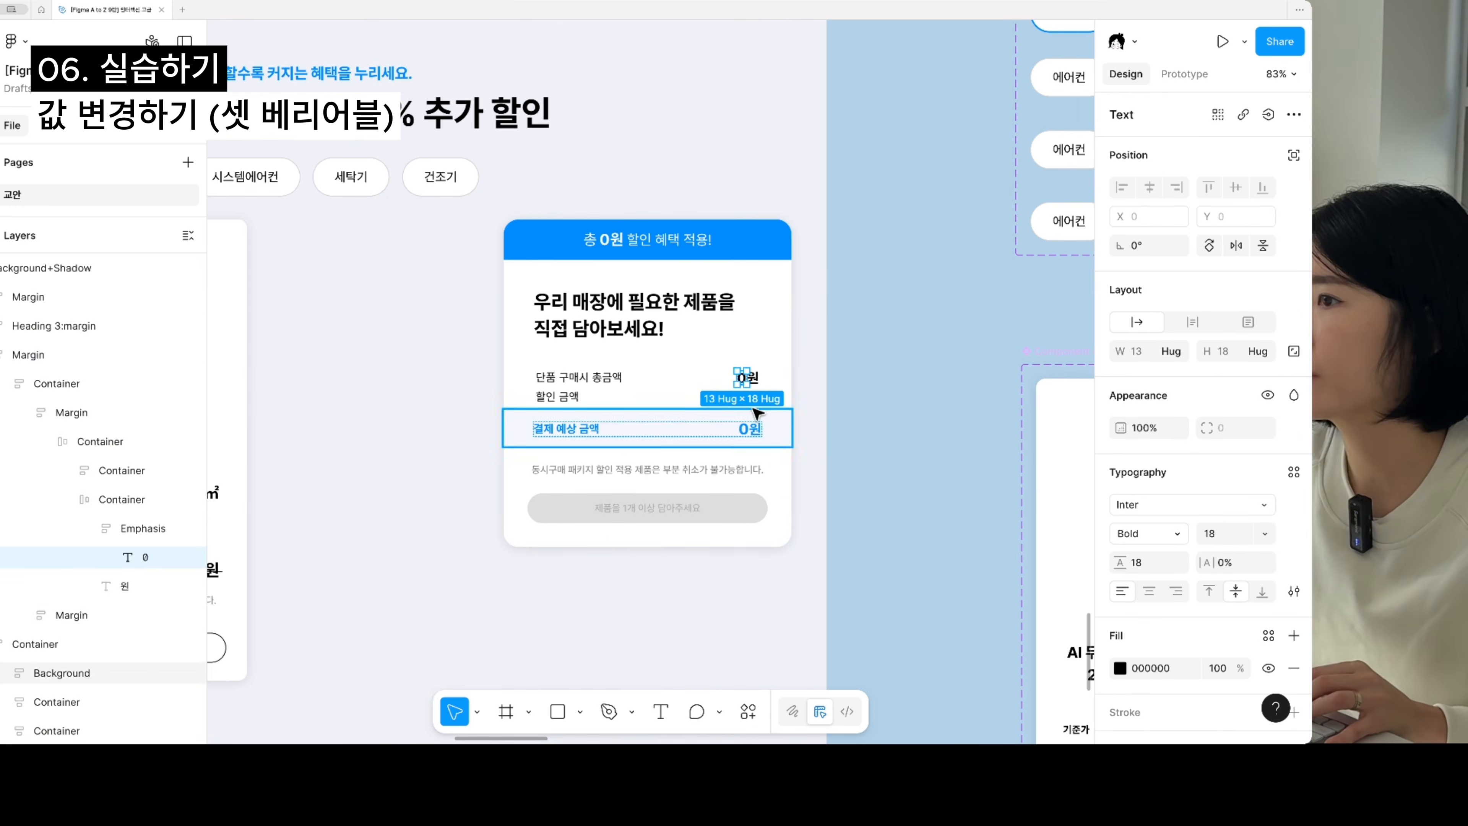
scroll(751, 411, "up", 1)
scroll(746, 411, "up", 2)
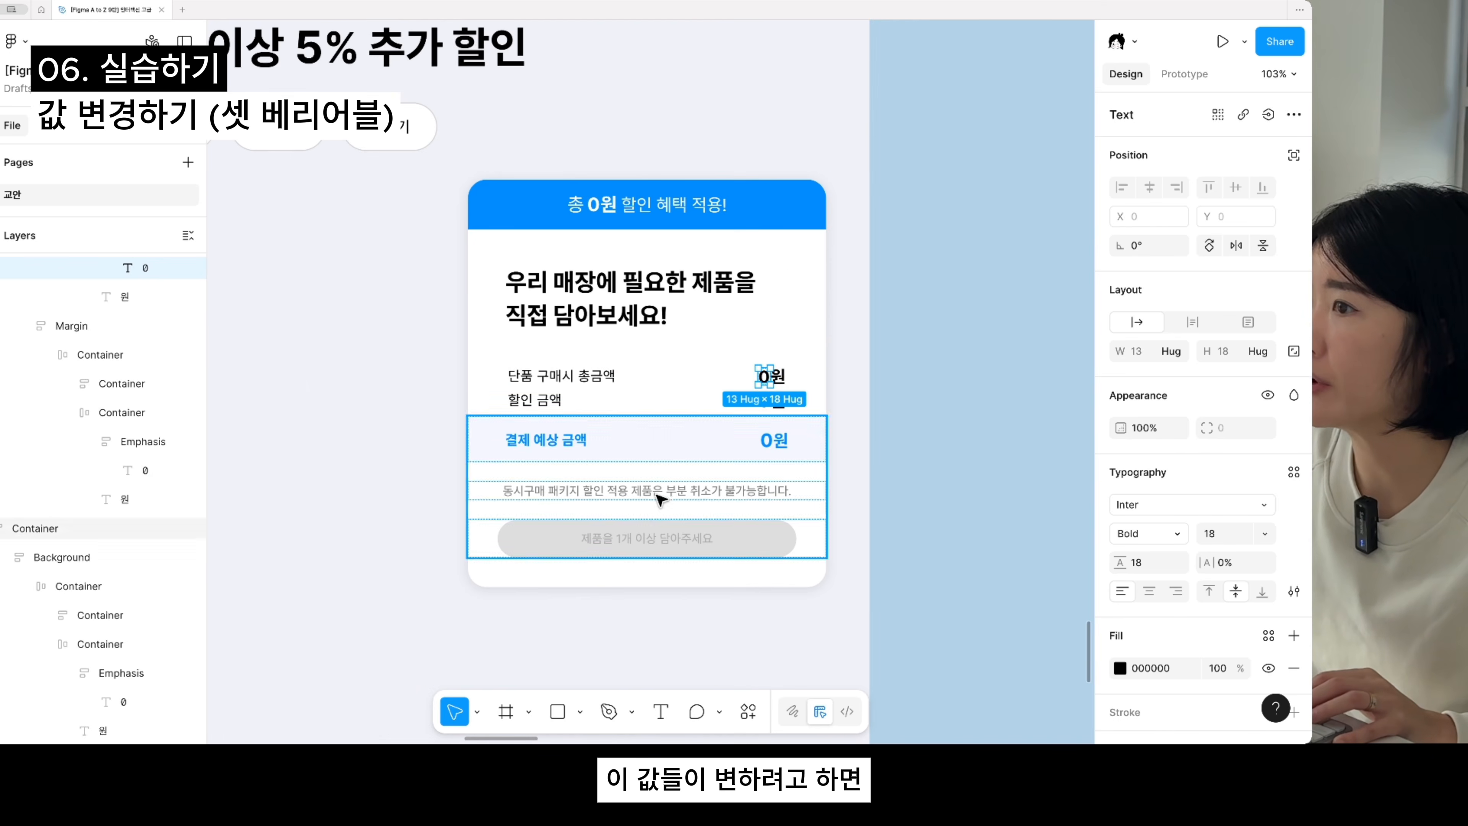
scroll(818, 341, "up", 2)
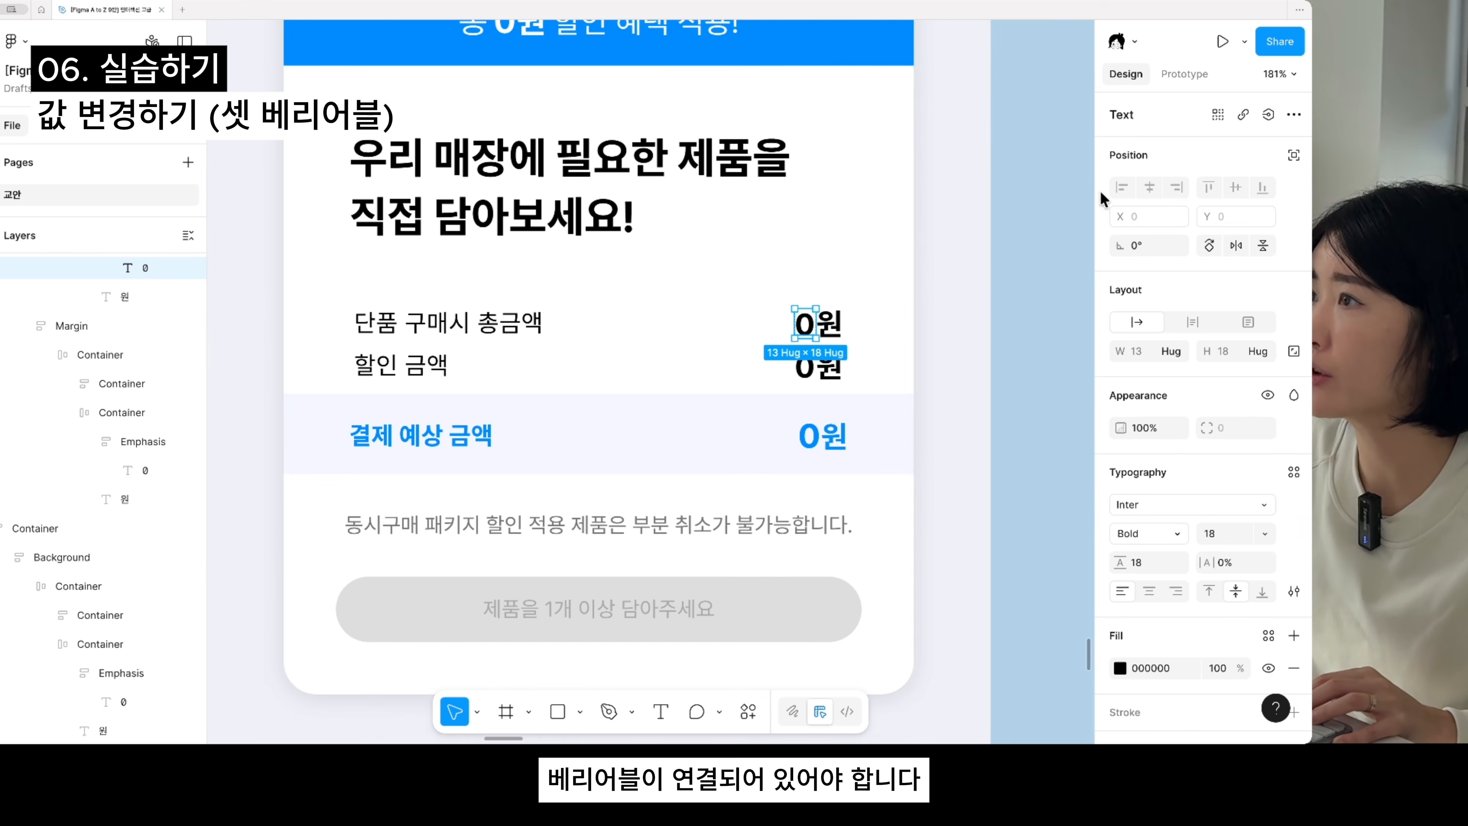
scroll(794, 333, "down", 1)
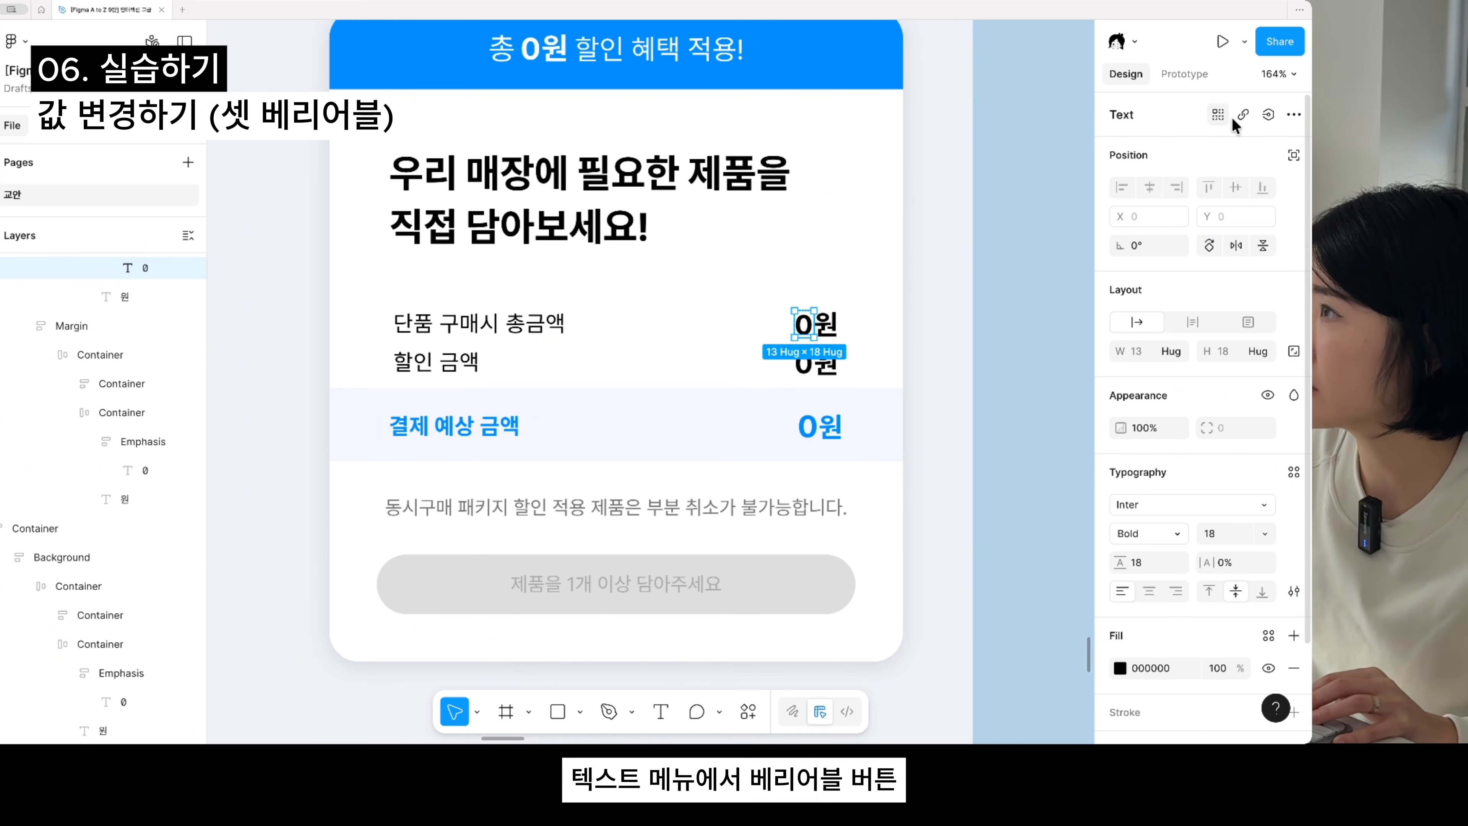
left_click(1269, 113)
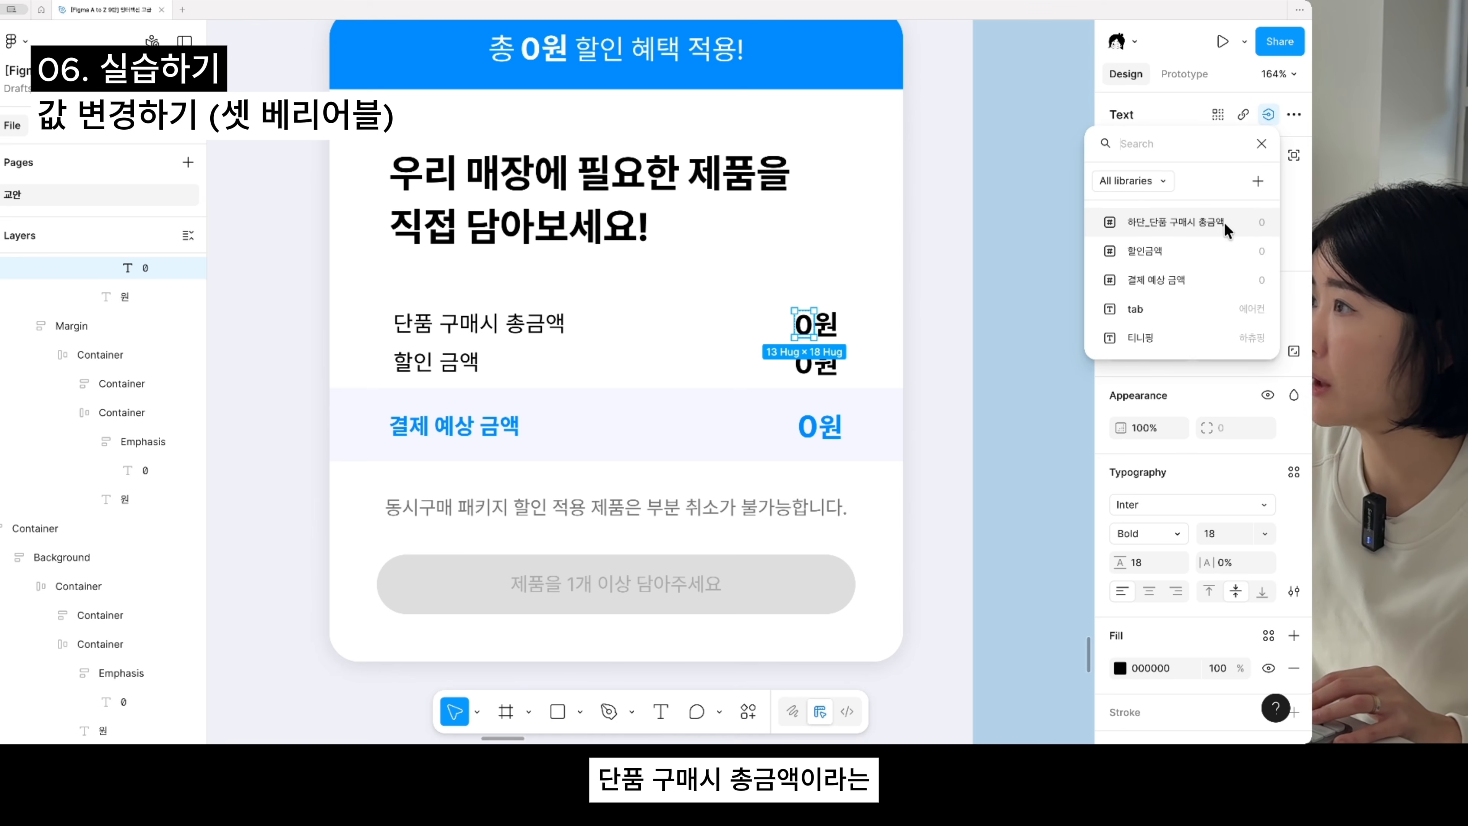
left_click(1177, 223)
- Bind the 0 text beside 할인 금액 in the summary card to the 할인금액 variable
left_click(811, 366)
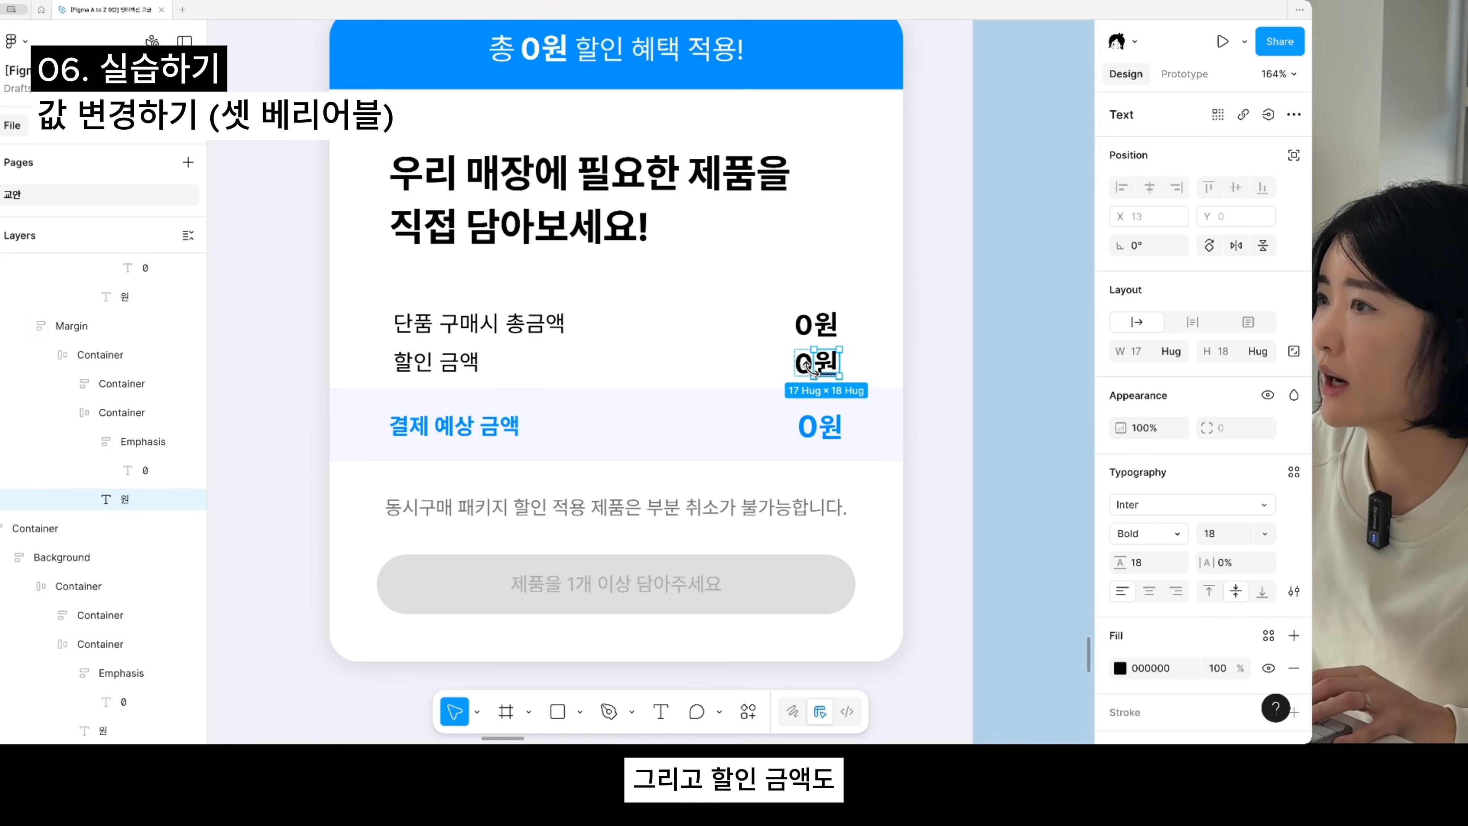
left_click(803, 363)
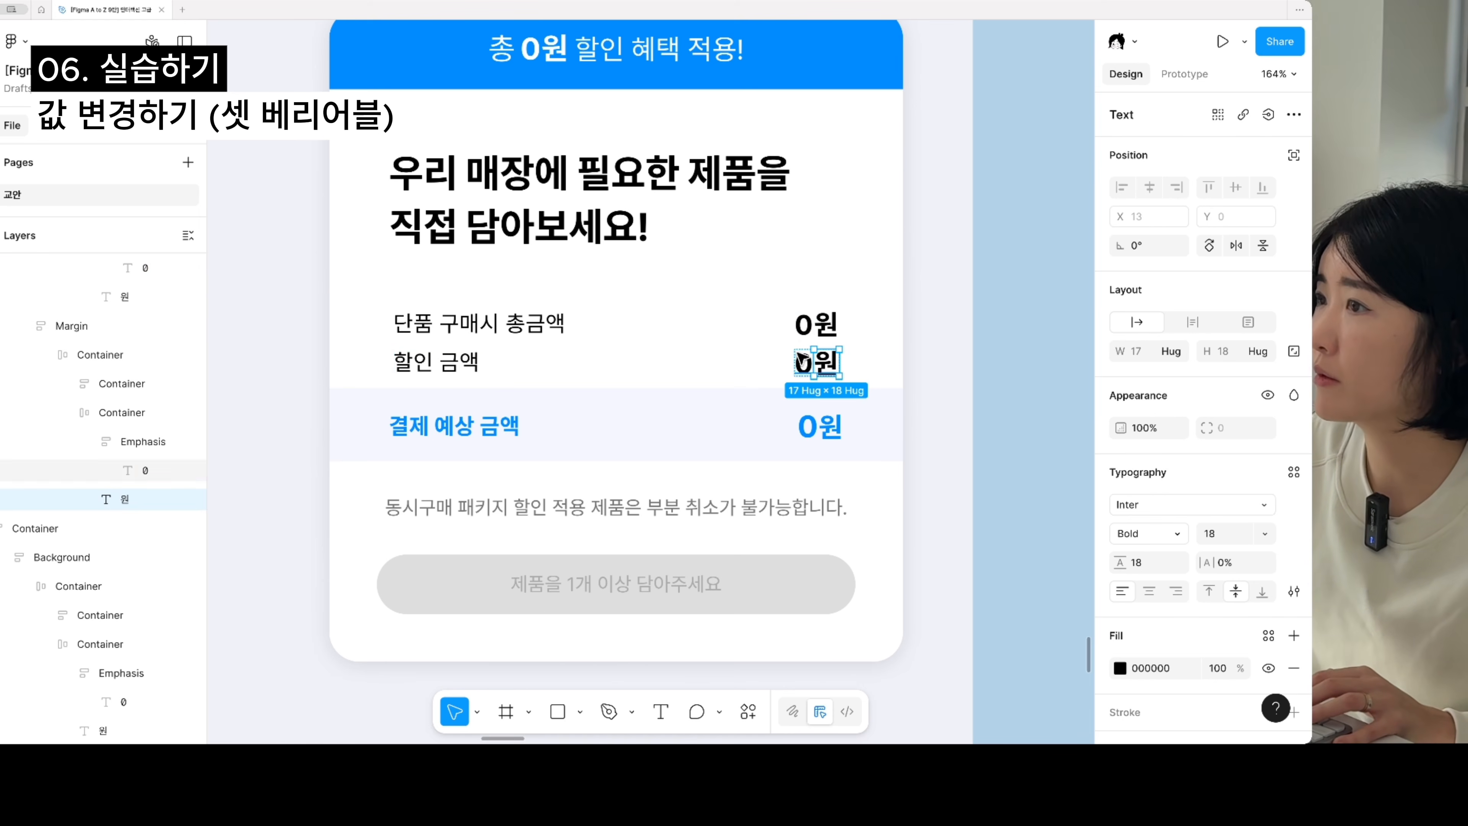
left_click(1268, 113)
left_click(1155, 251)
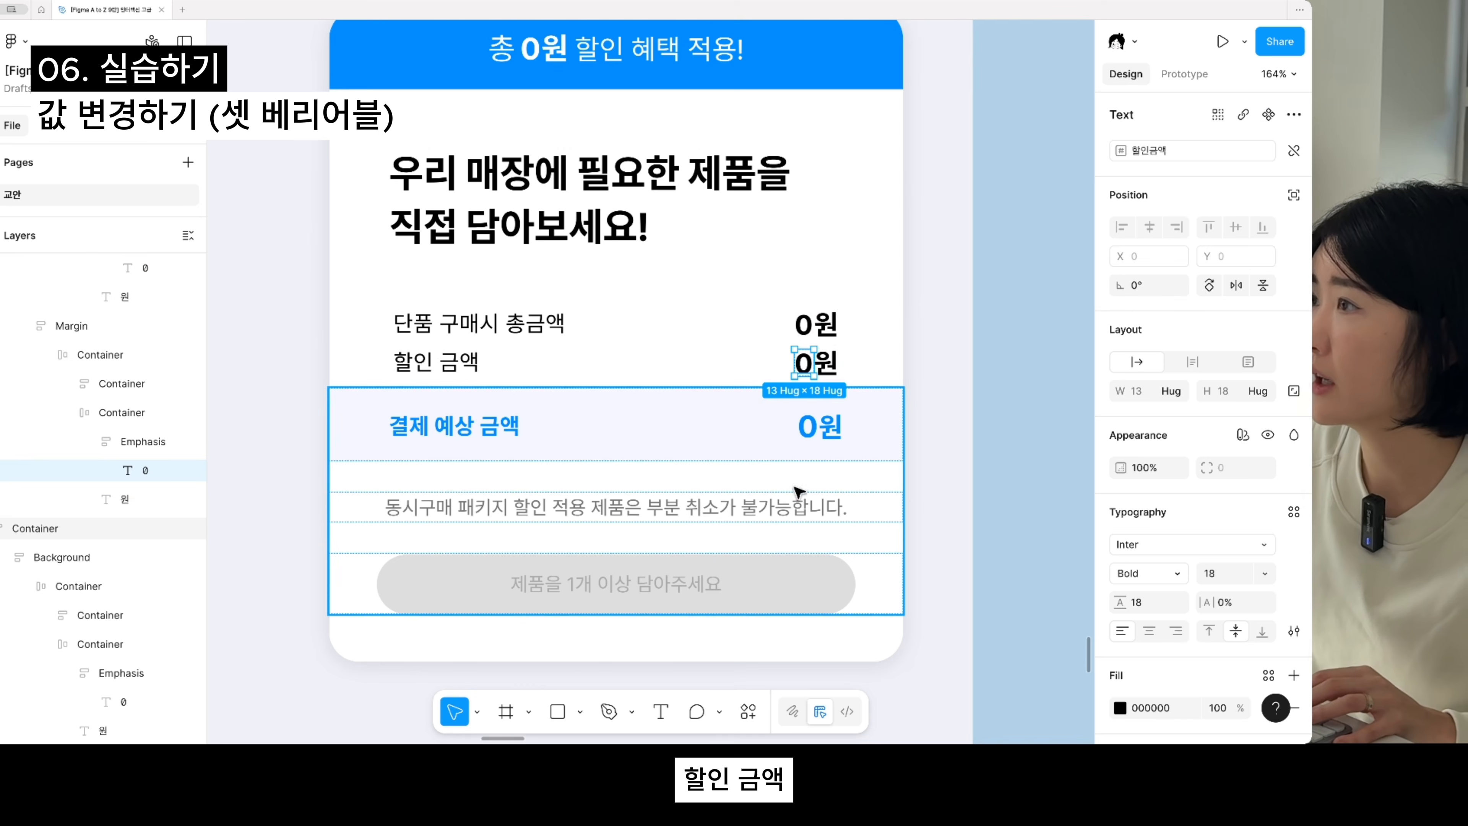
- Bind the 0 text beside 결제 예상 금액 in the summary card to the 결제 예상 금액 variable
left_click(807, 427)
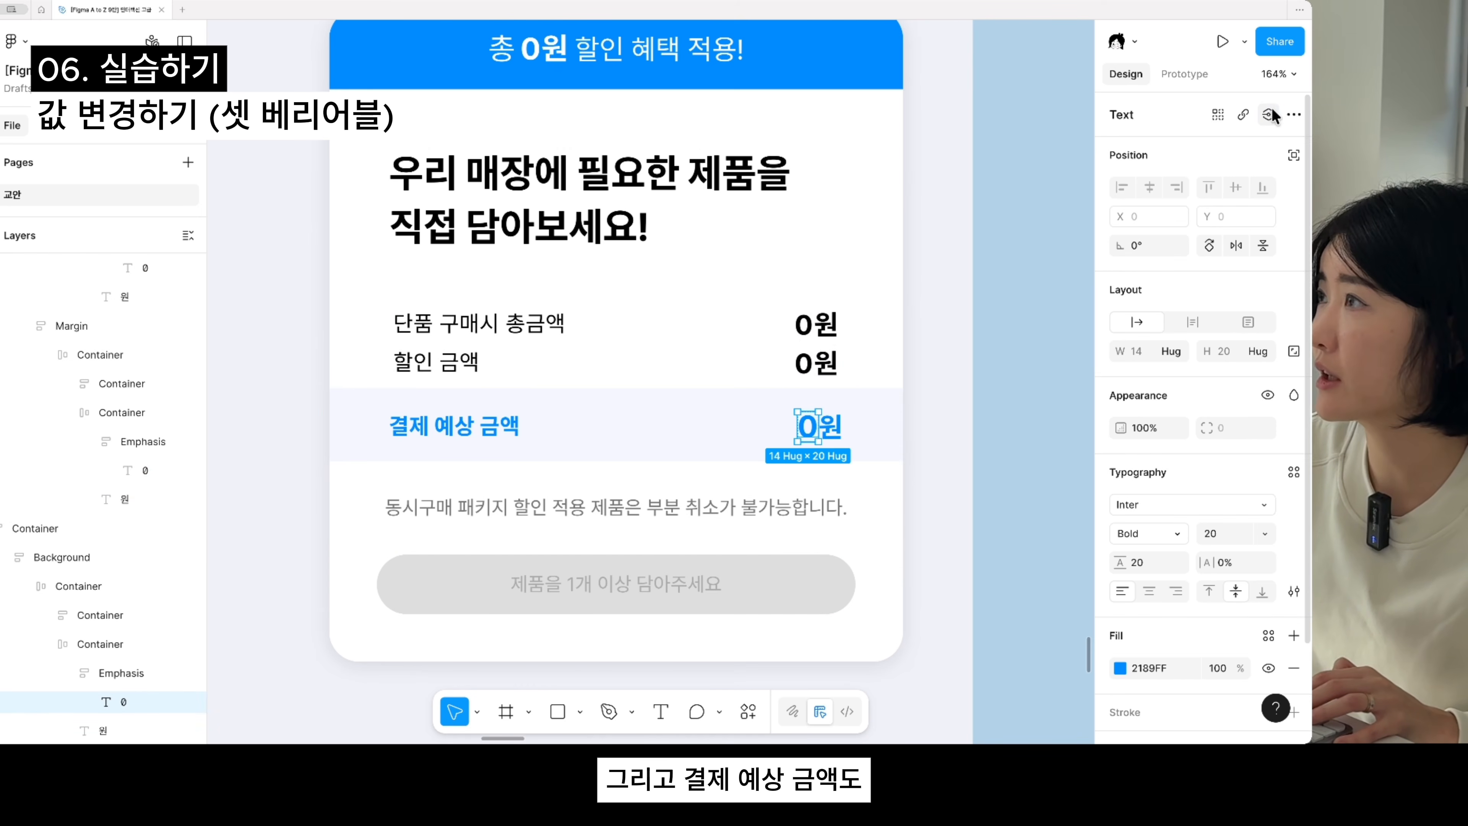
left_click(1270, 112)
left_click(1158, 277)
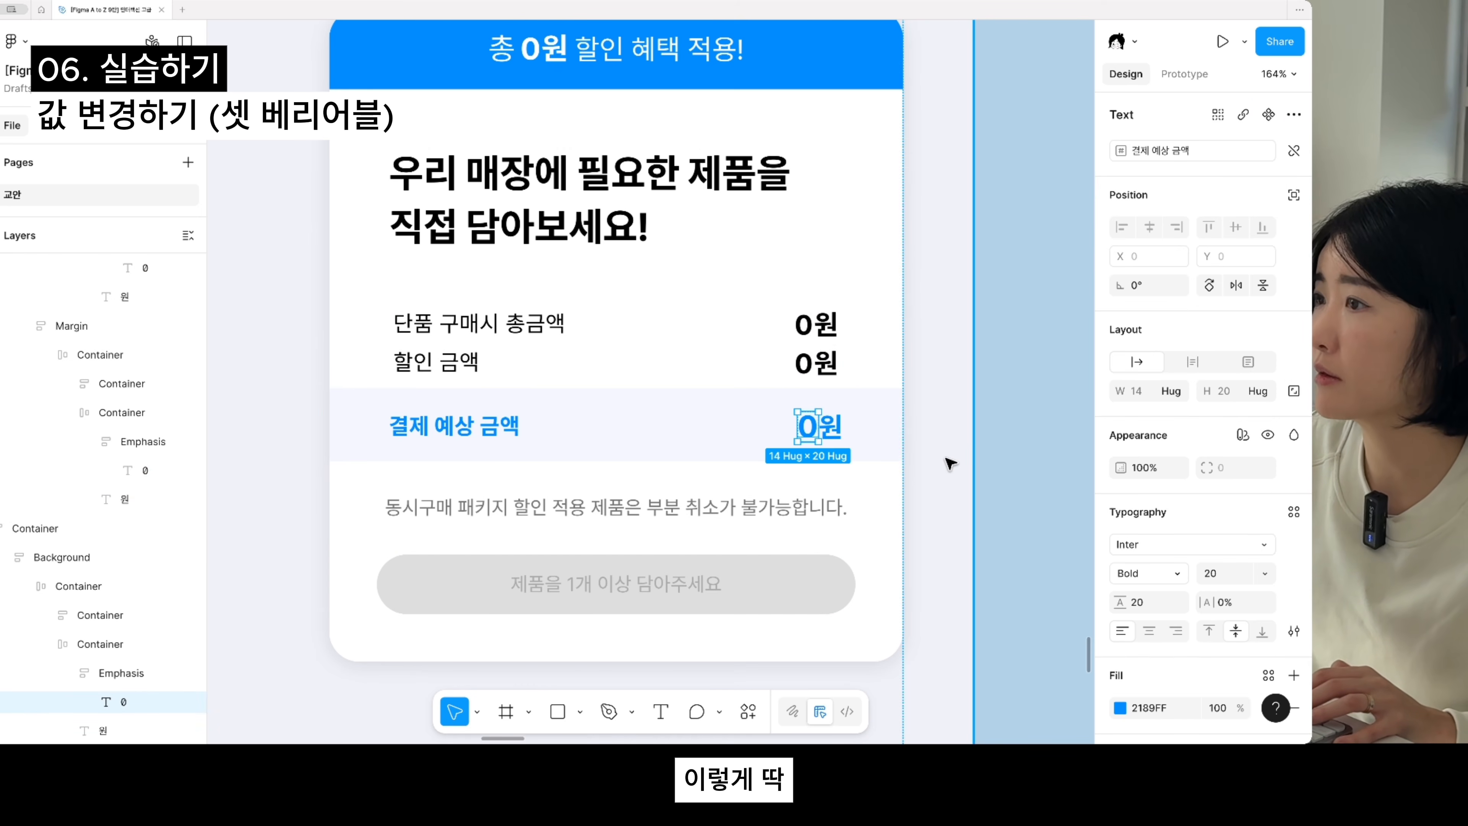
- Add an on-click interaction to the 담기 button of the AI 무풍콤보 벽걸이 냉난방 22㎡ card in the product component
scroll(950, 463, "down", 5)
scroll(959, 461, "down", 2)
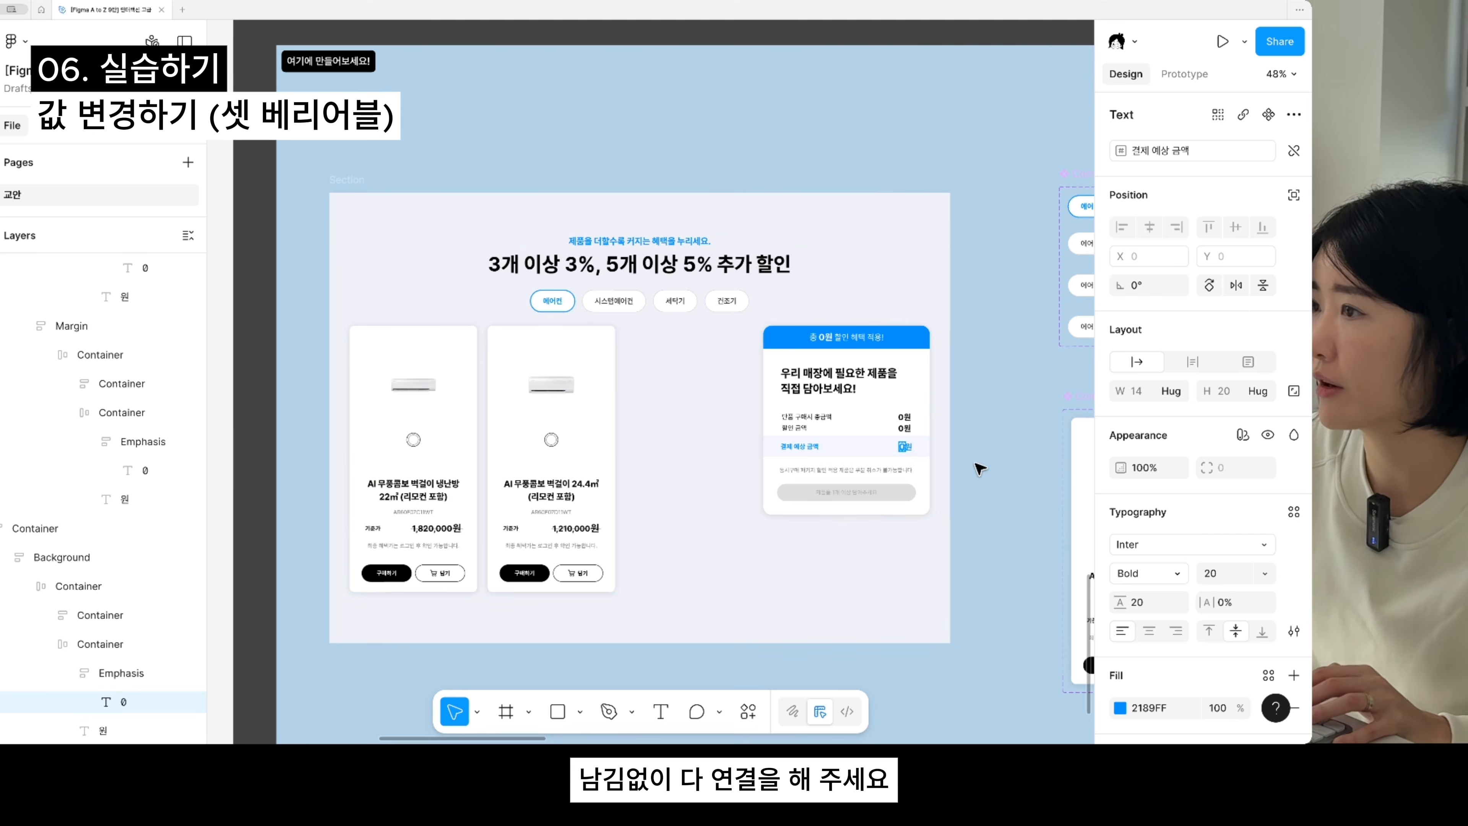
left_click_drag(969, 475, 798, 454)
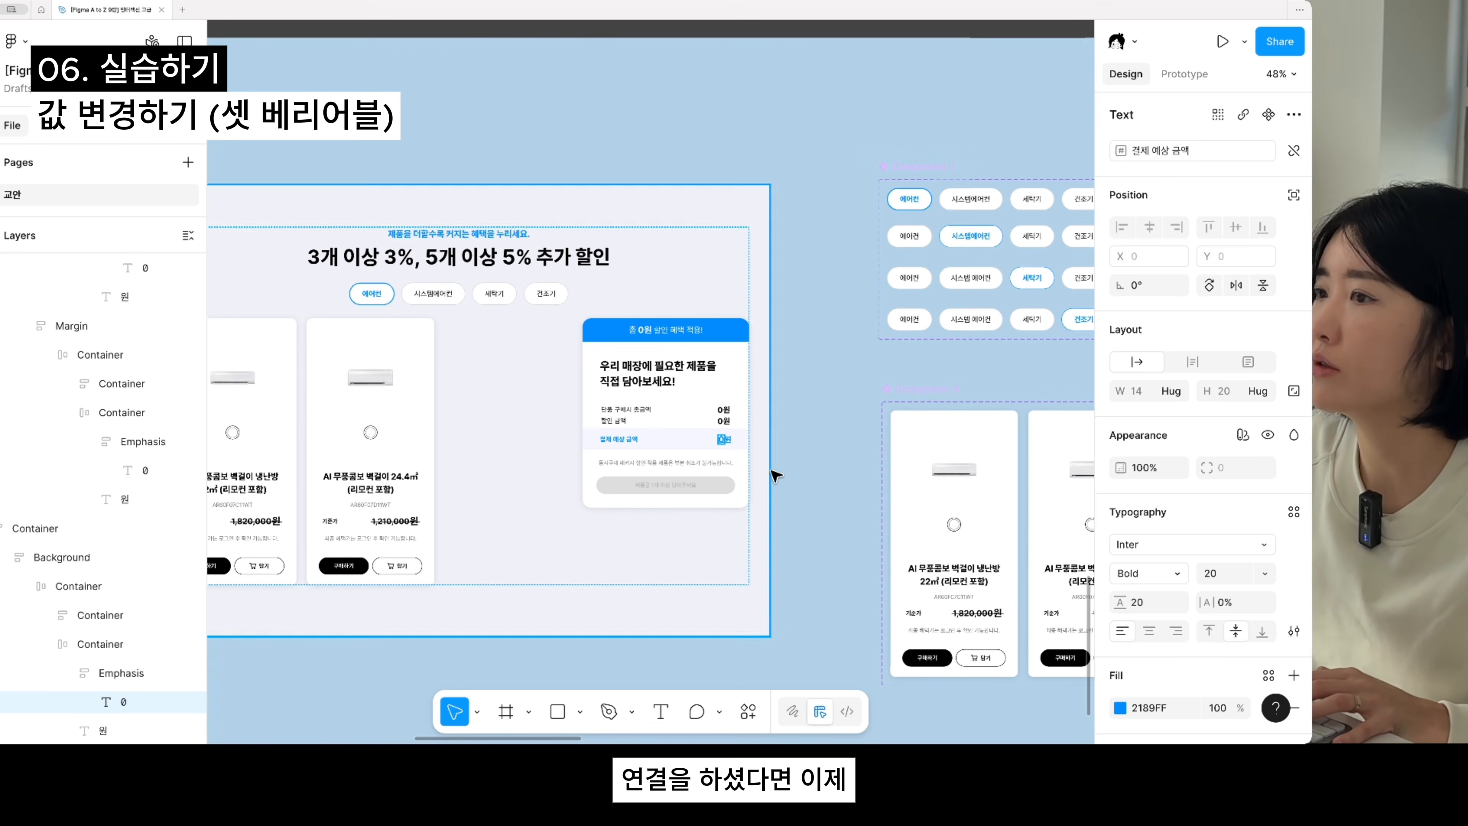
left_click(792, 495)
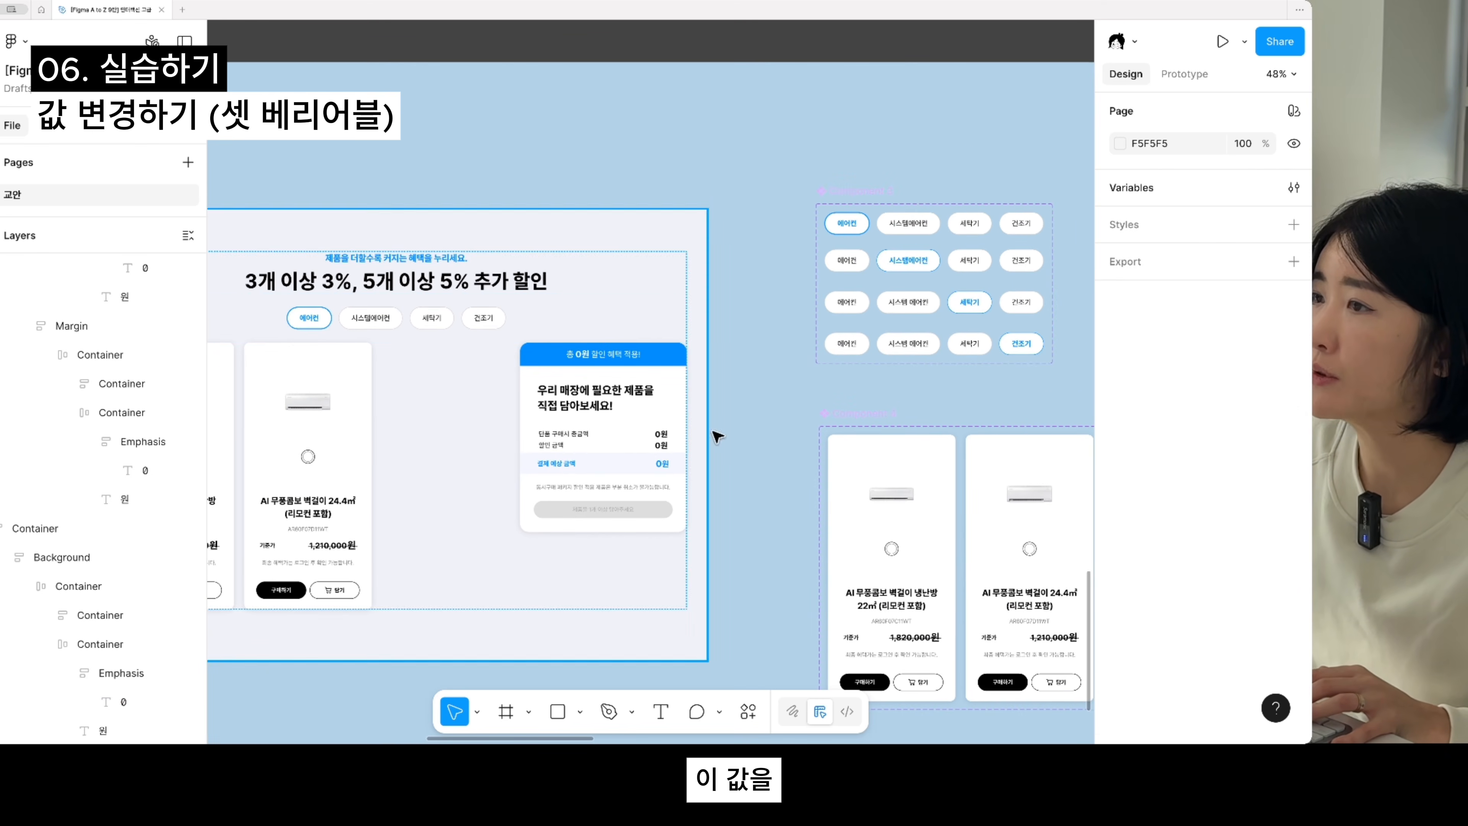
scroll(724, 426, "right", 5)
scroll(809, 480, "down", 5)
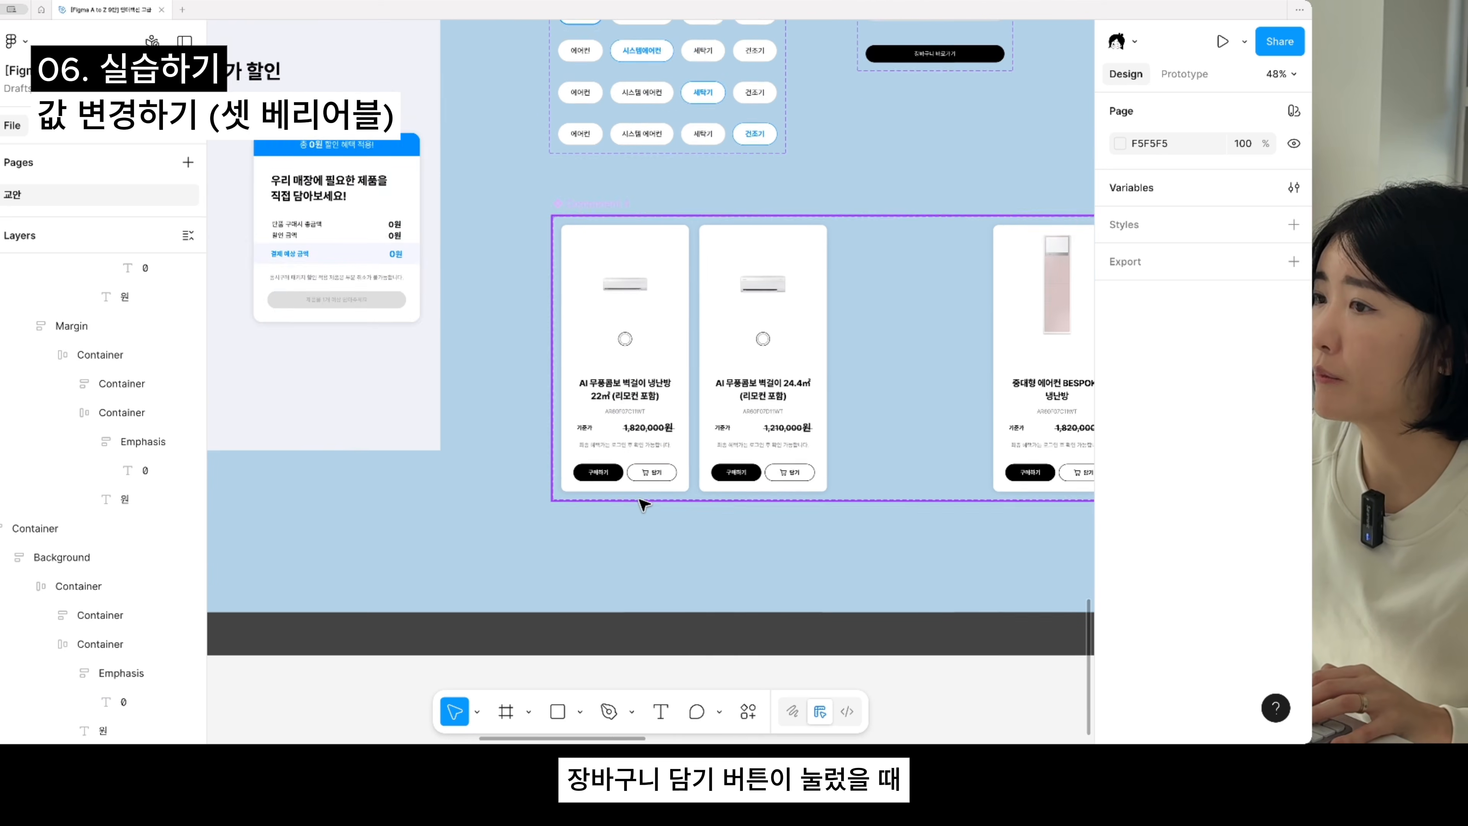
scroll(639, 500, "up", 3)
double_click(666, 471)
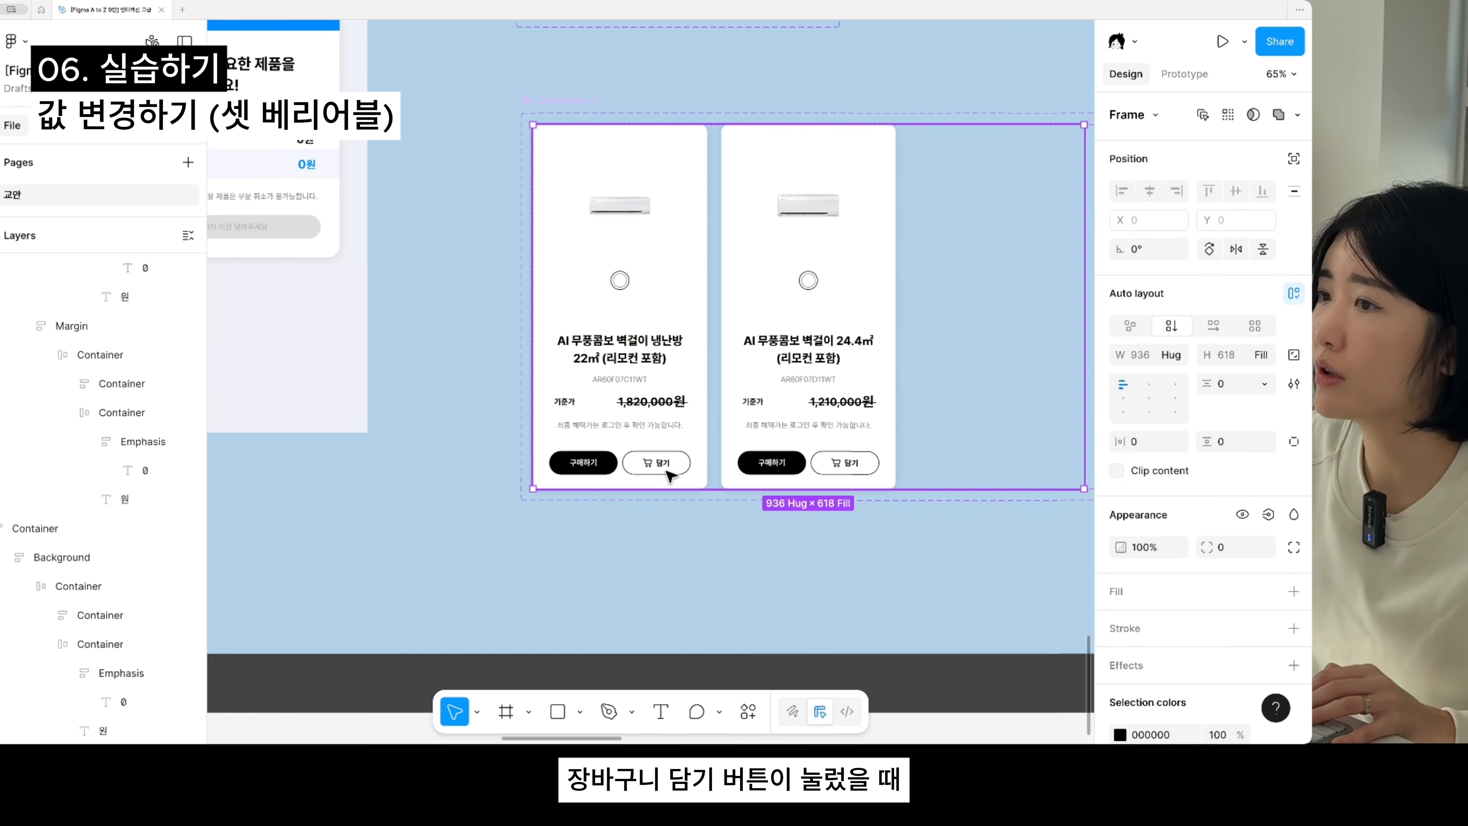
double_click(666, 470)
double_click(666, 471)
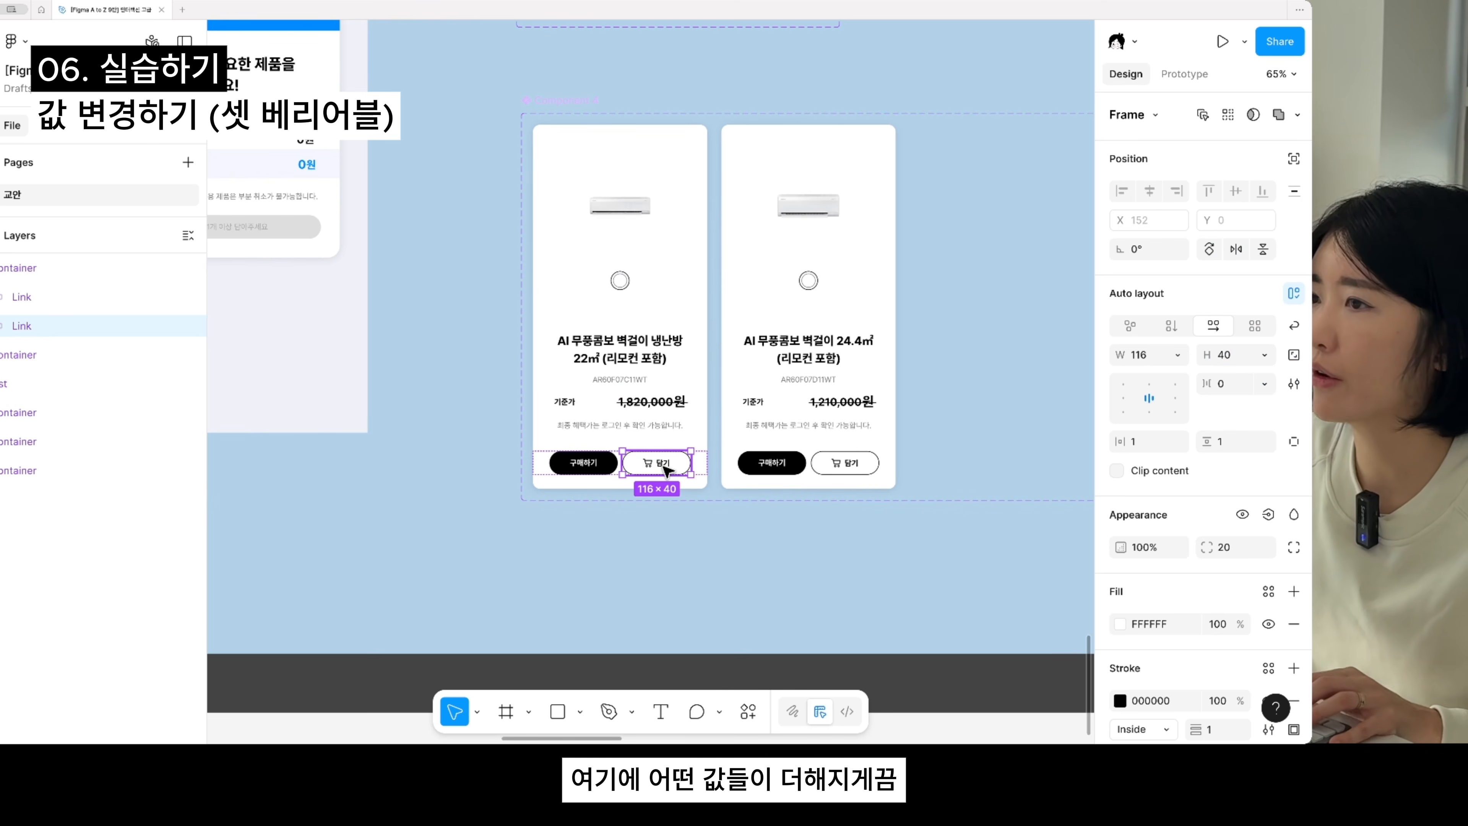
scroll(666, 470, "down", 3)
left_click_drag(449, 457, 602, 503)
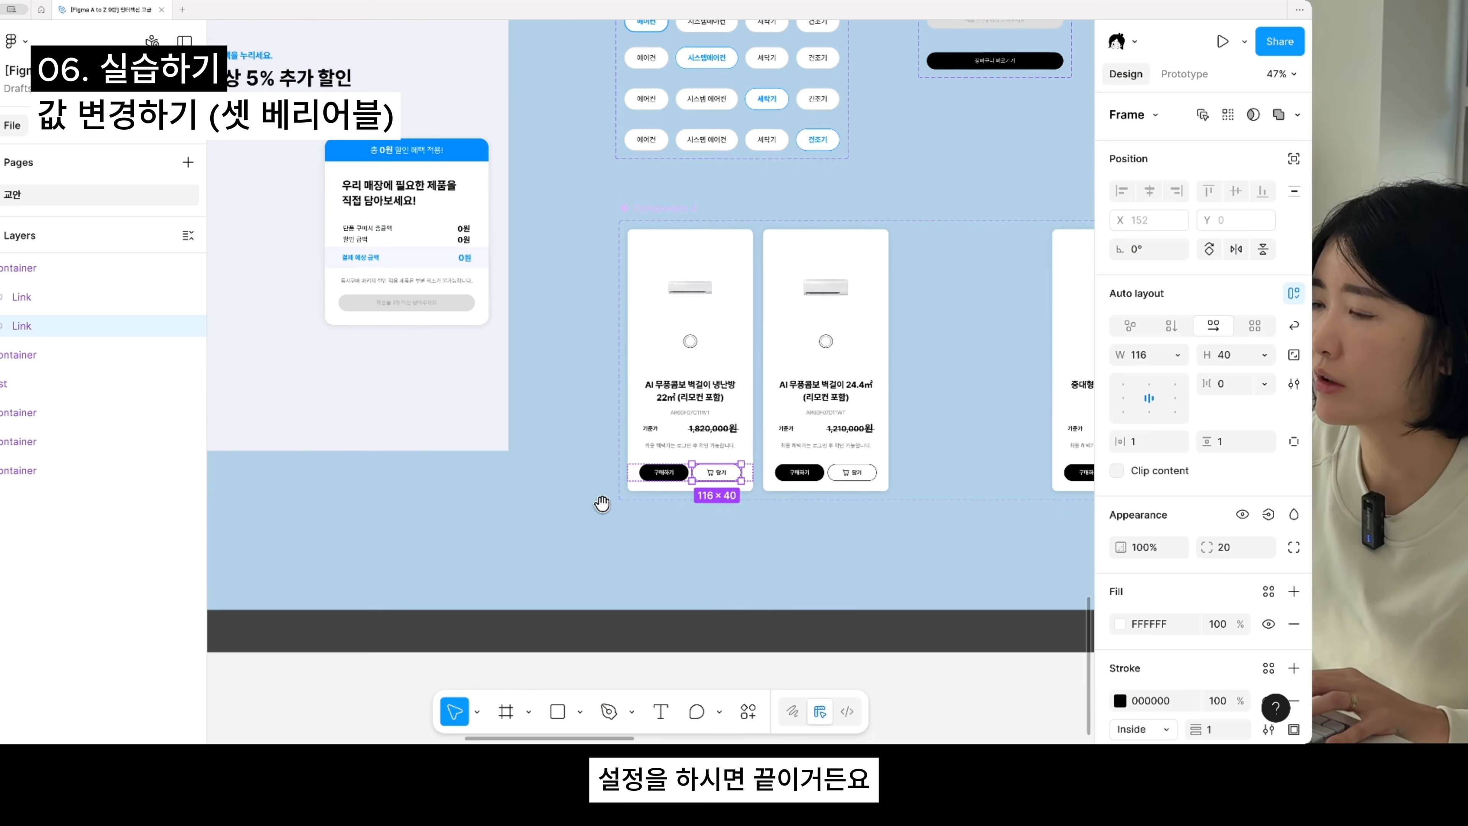
scroll(689, 481, "up", 3)
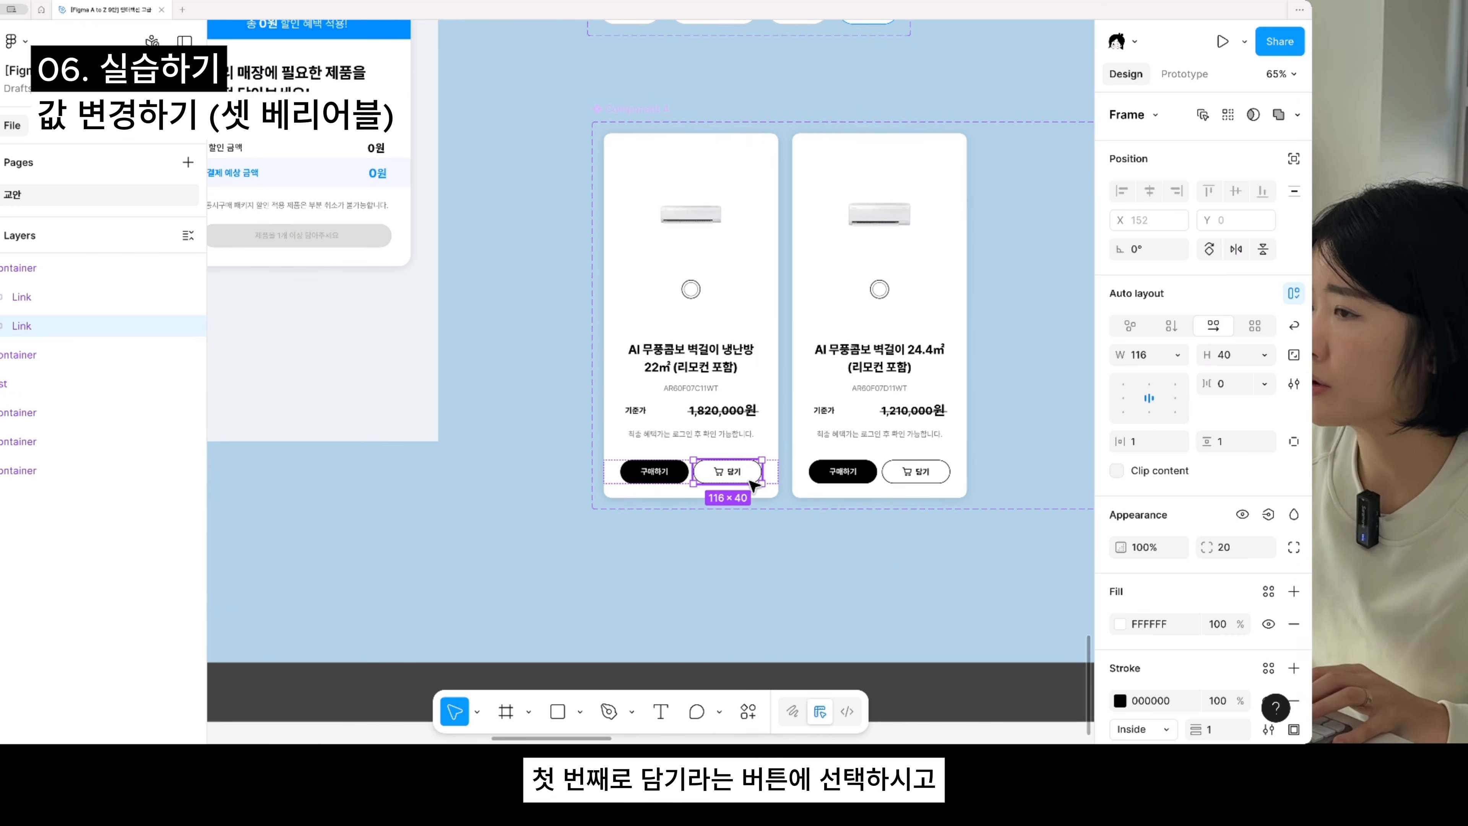
scroll(784, 500, "down", 5)
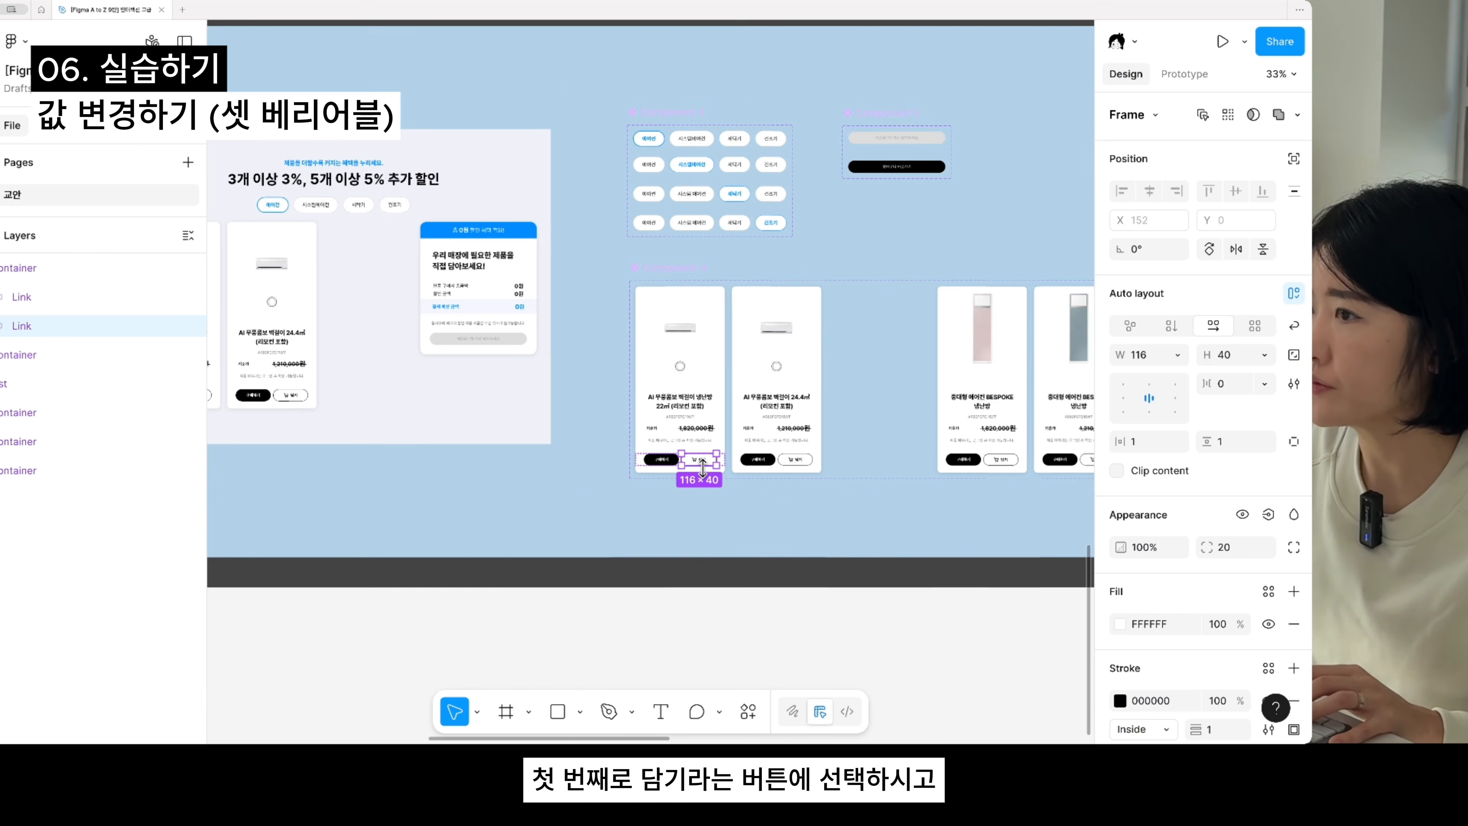
scroll(725, 474, "up", 2)
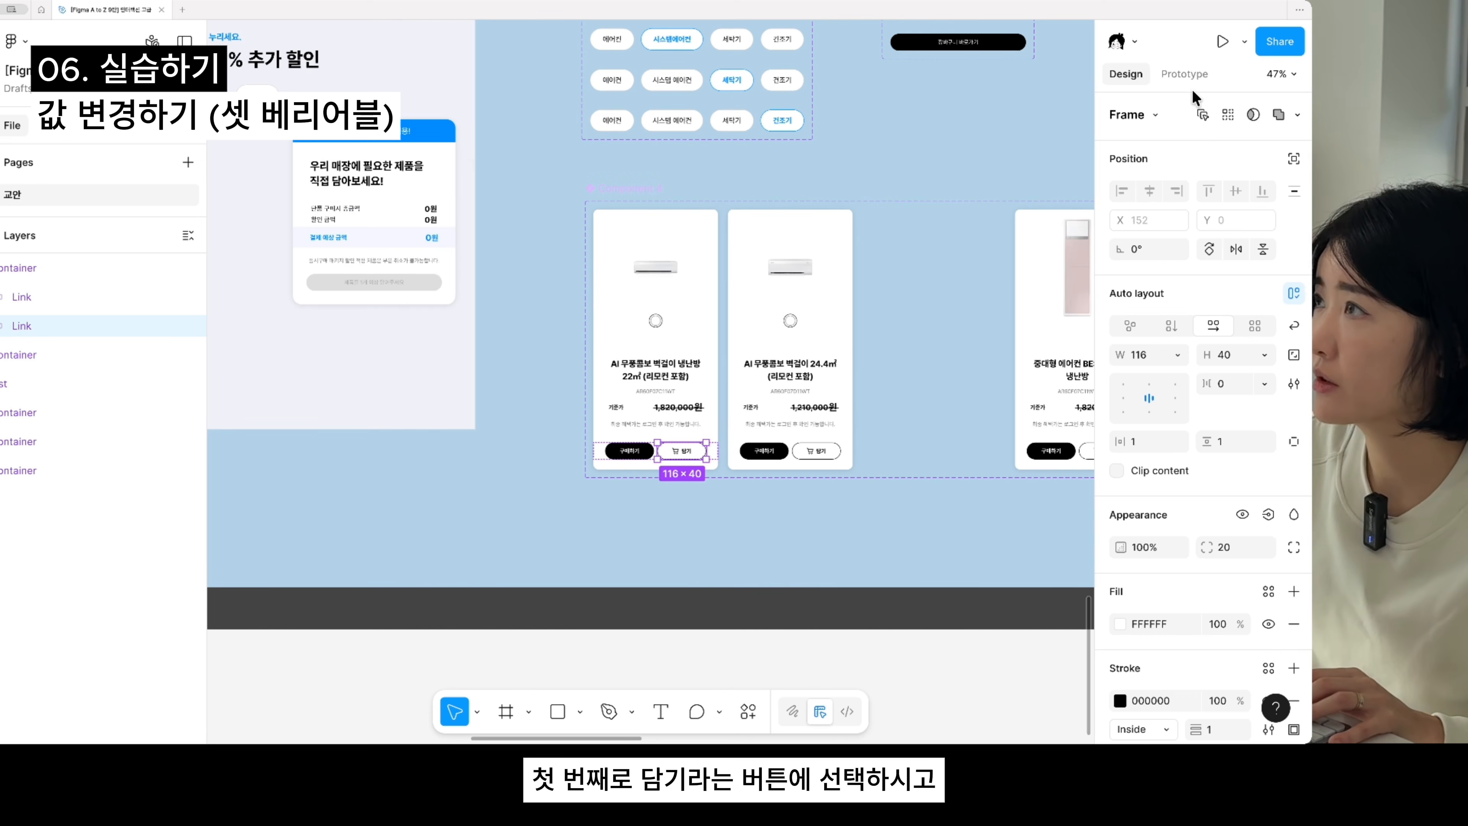
left_click(1194, 72)
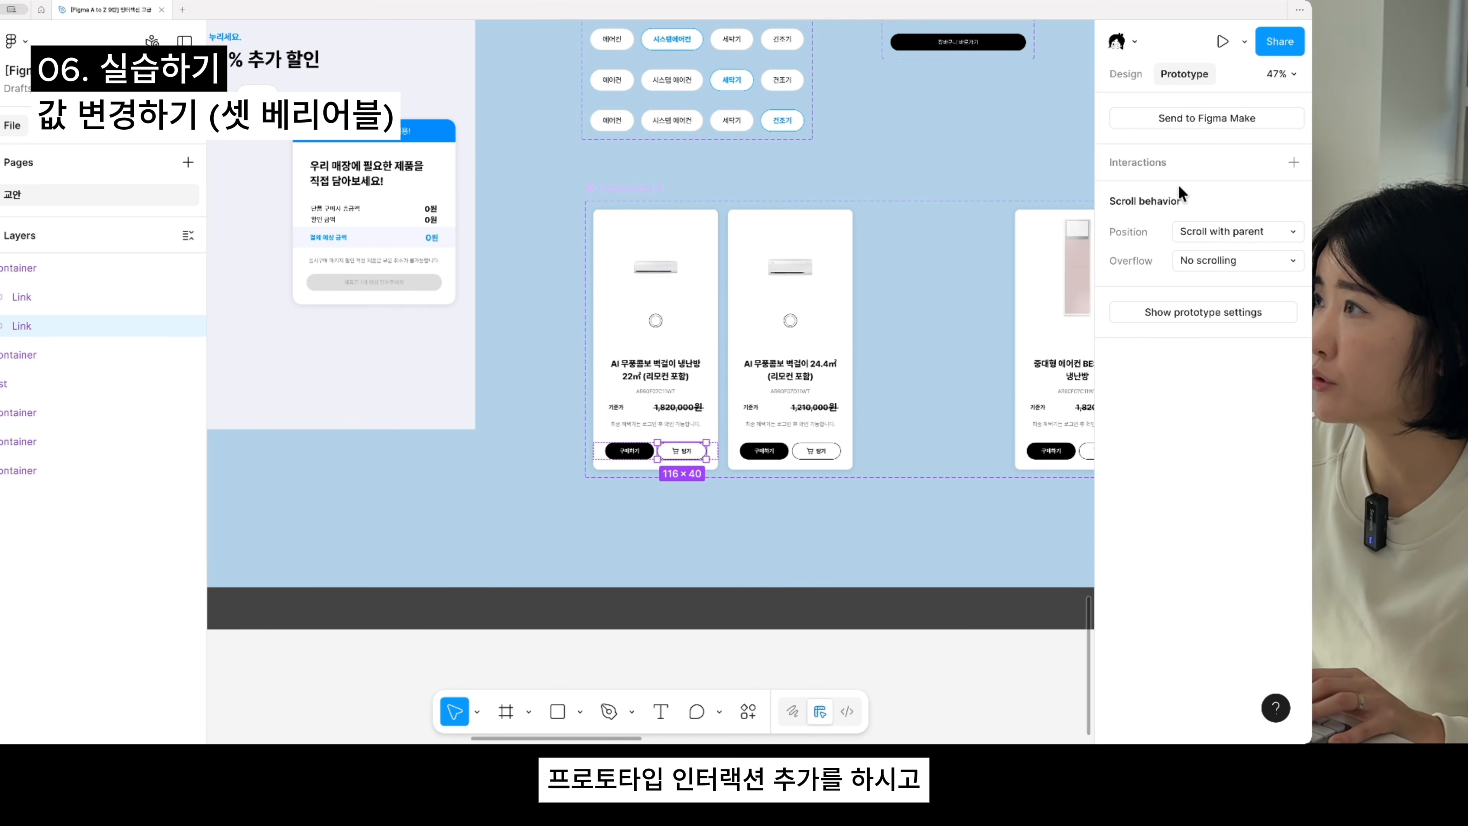
left_click(1186, 157)
left_click(1194, 194)
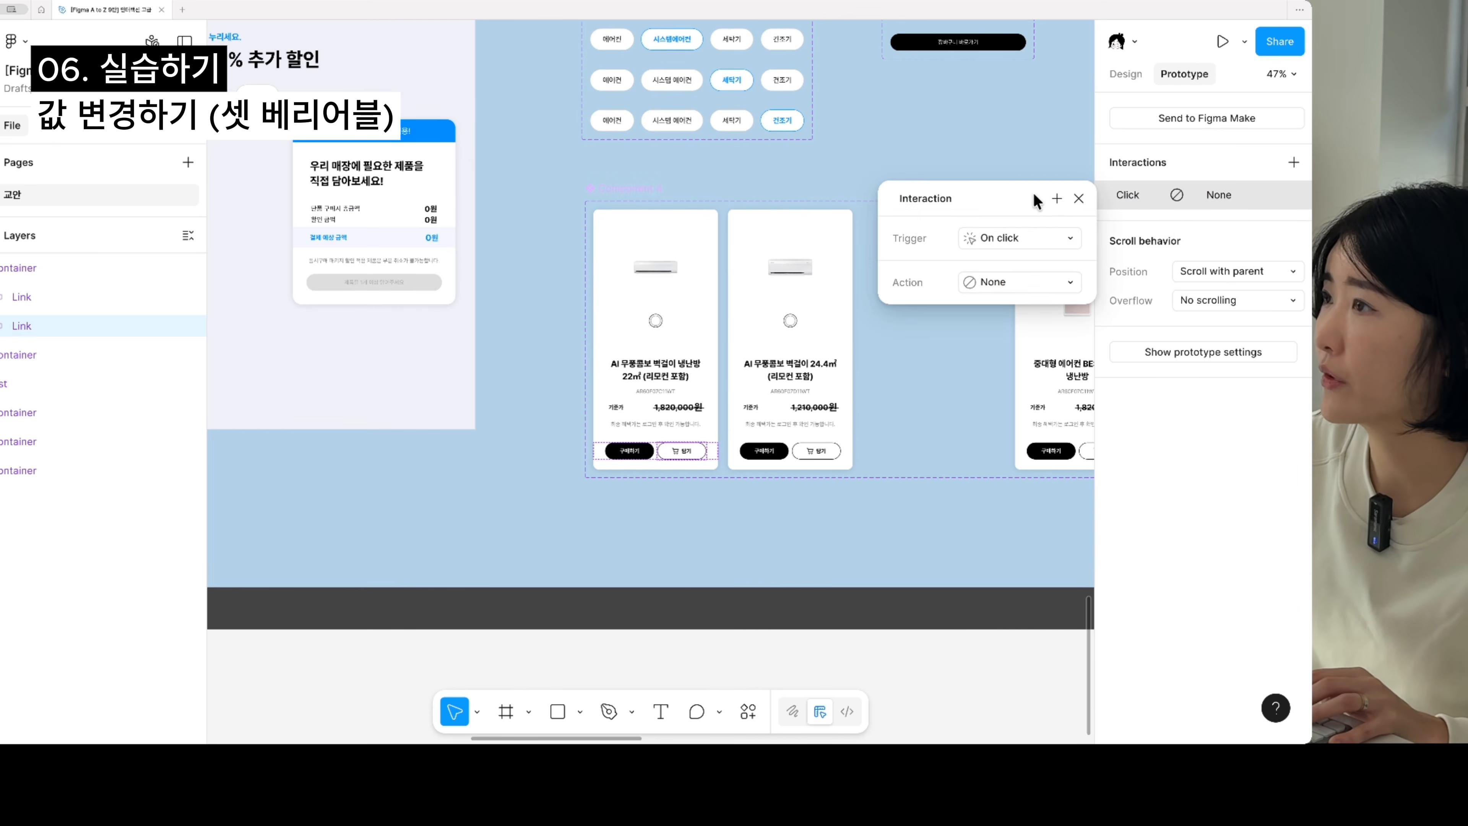
- Make the click action set the 하단_단품 구매시 총금액 variable to 하단_단품 구매시 총금액 + 1820000
left_click_drag(1034, 193, 941, 174)
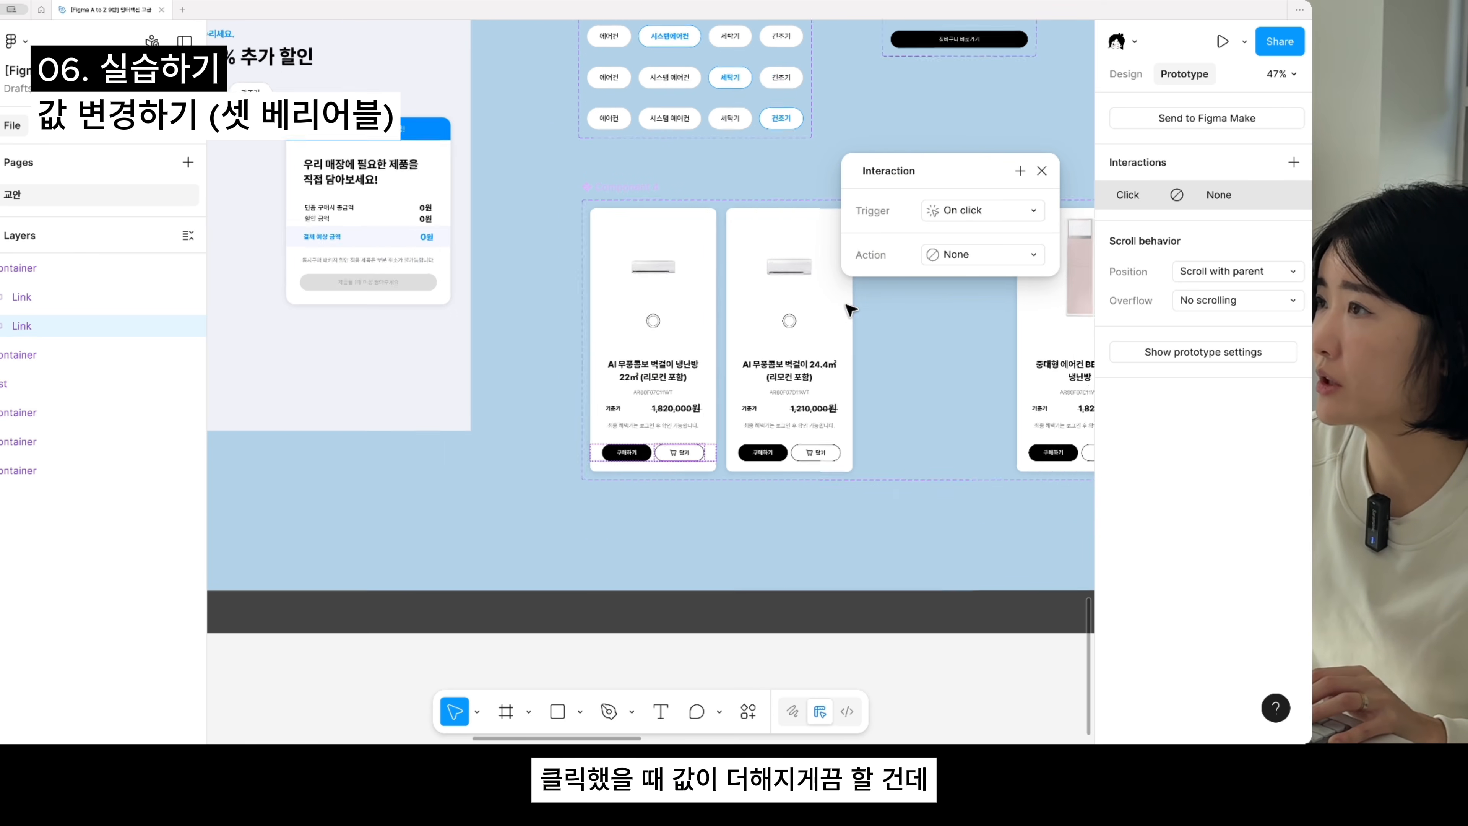
scroll(856, 307, "up", 3)
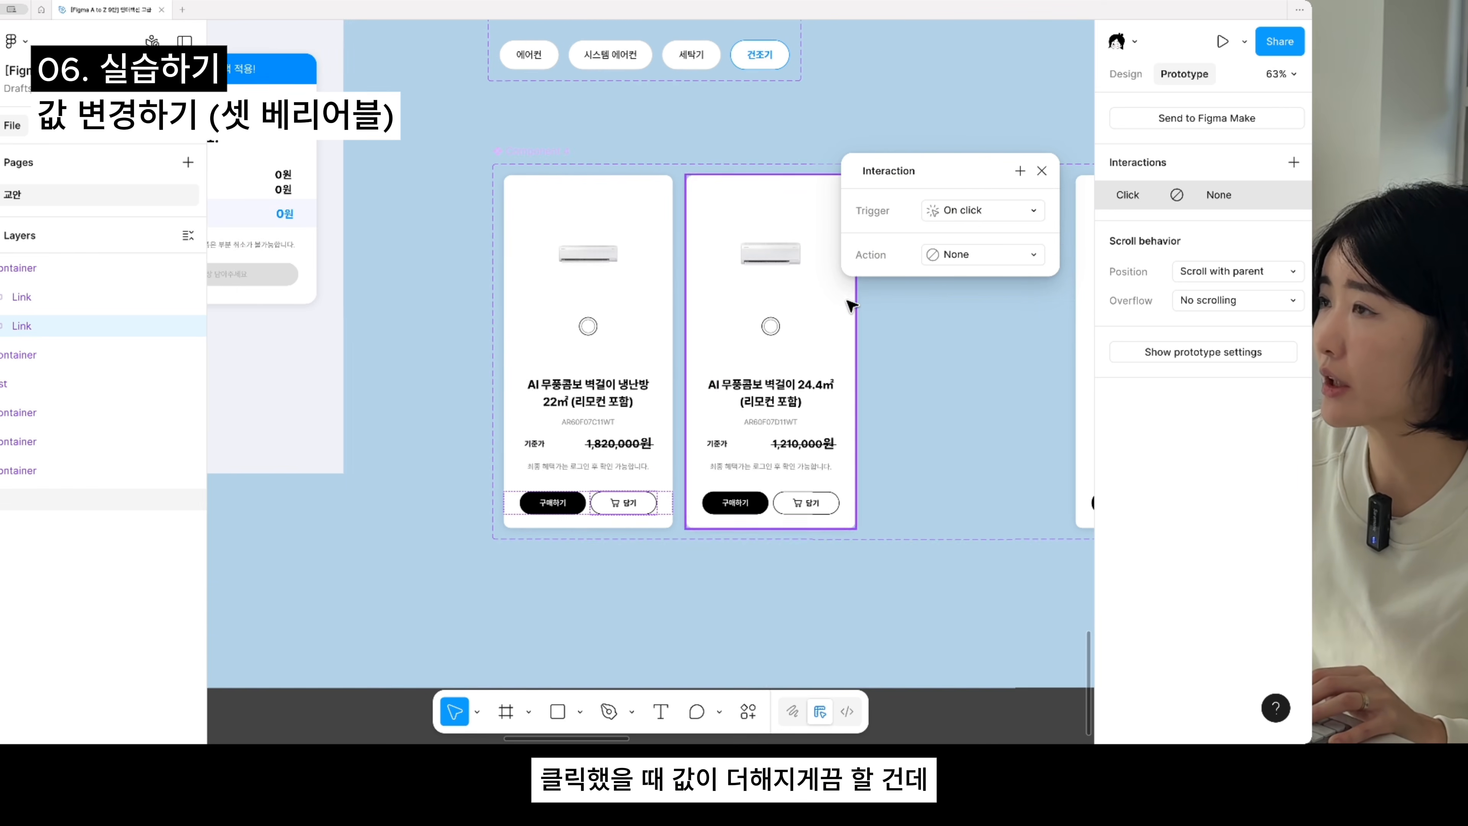
left_click(992, 258)
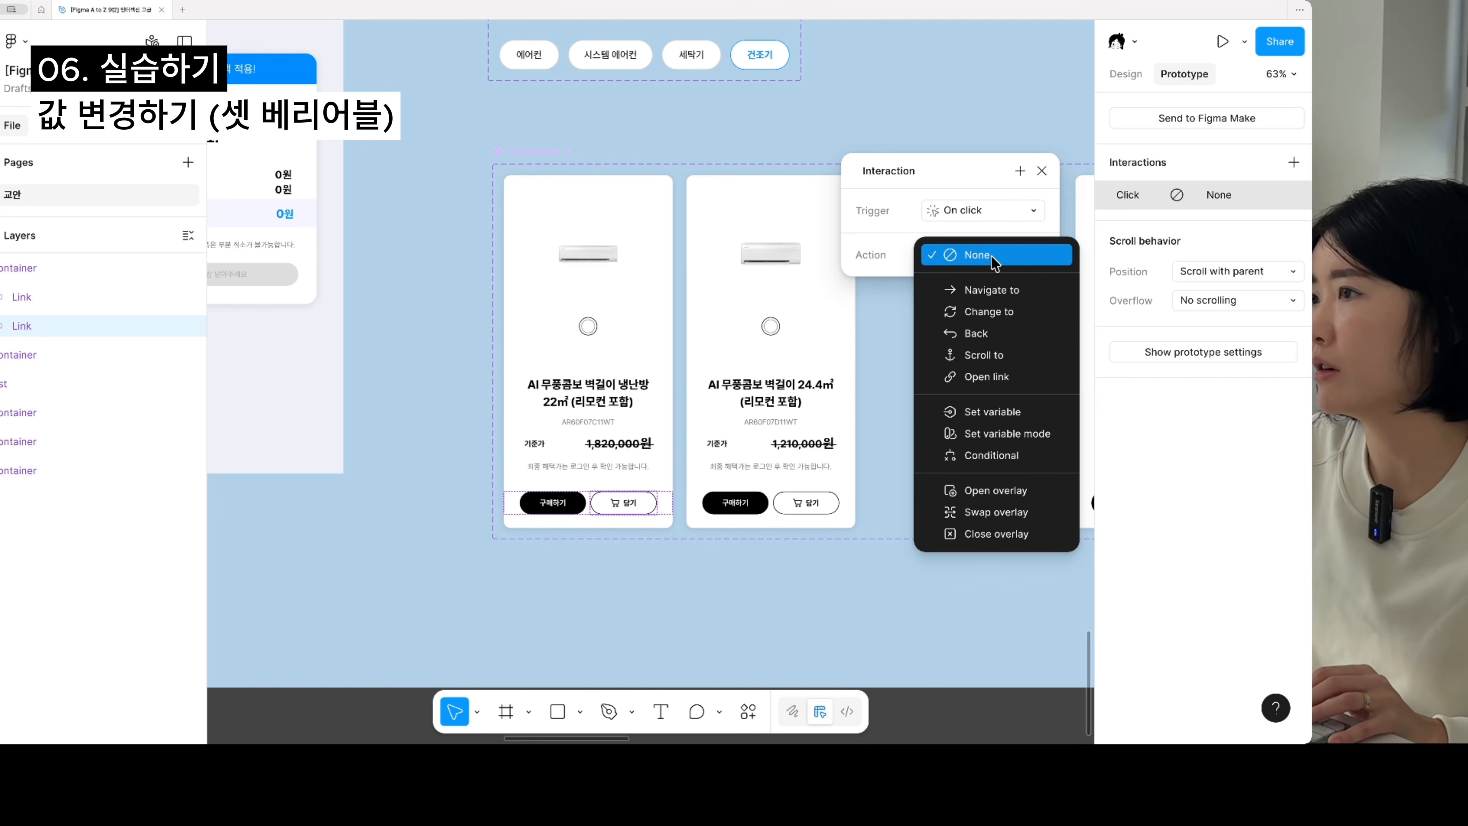
left_click(1018, 415)
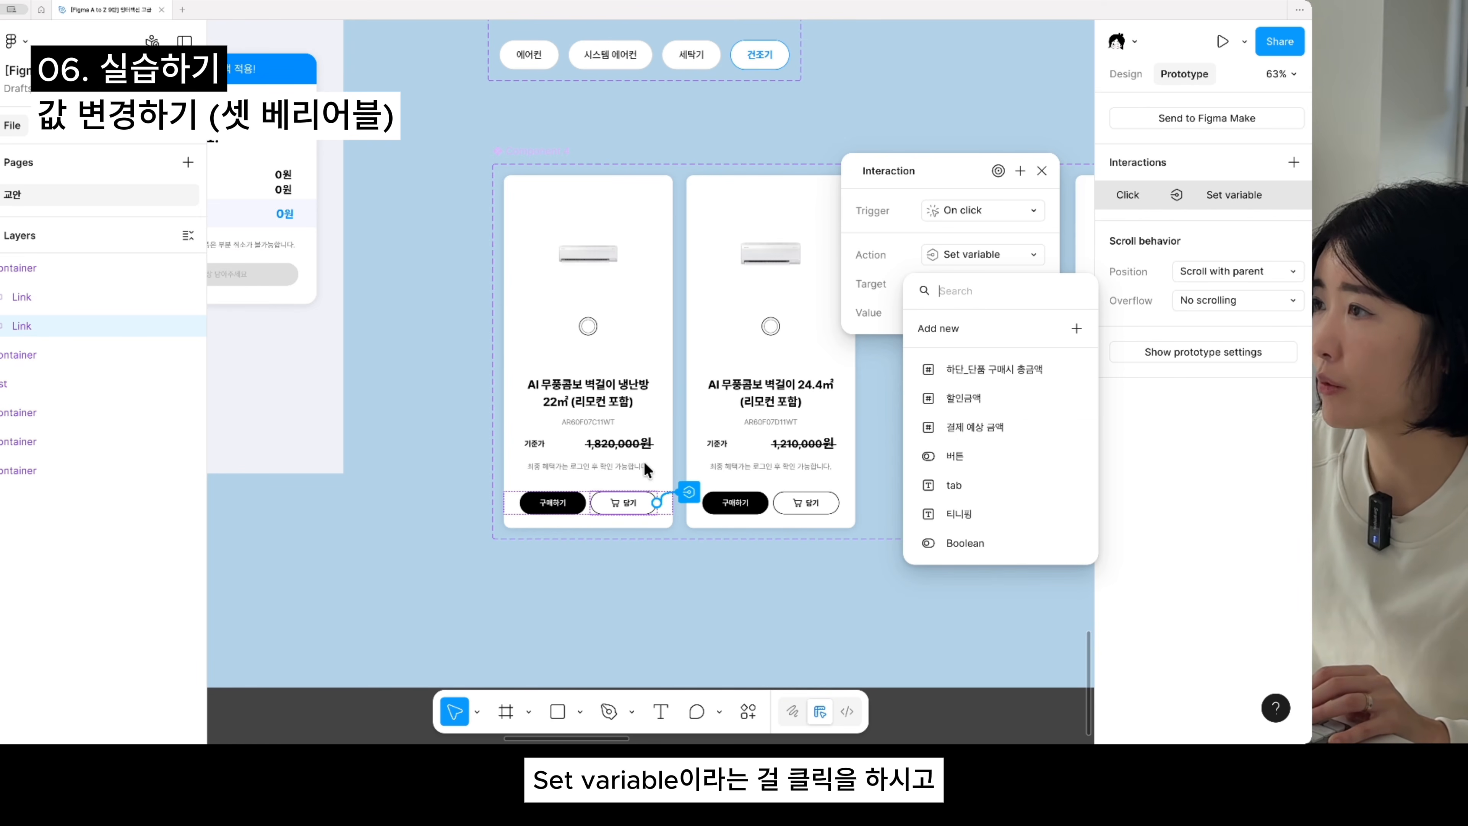
scroll(657, 450, "down", 3)
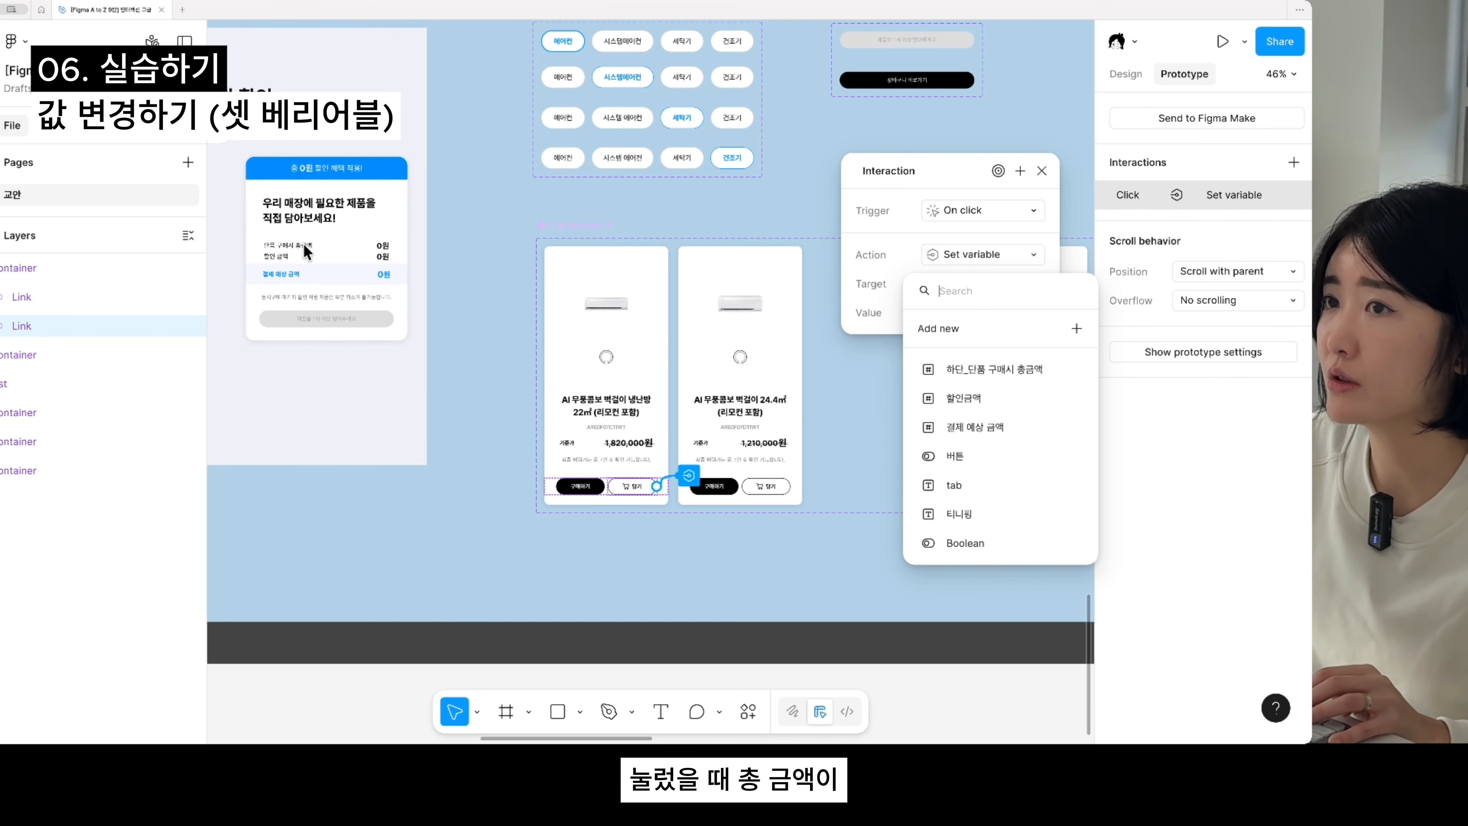
left_click(1015, 367)
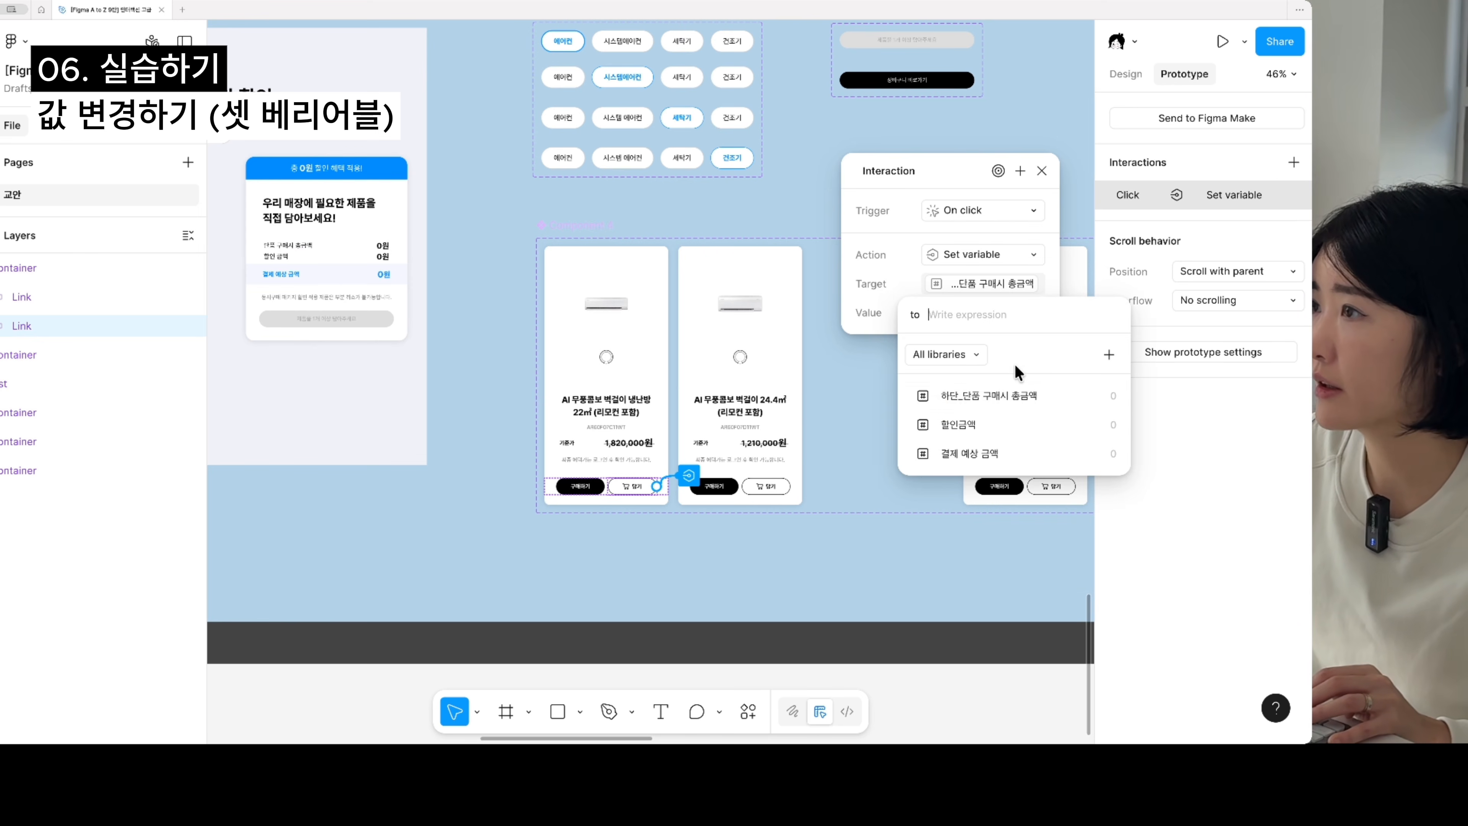
left_click(948, 398)
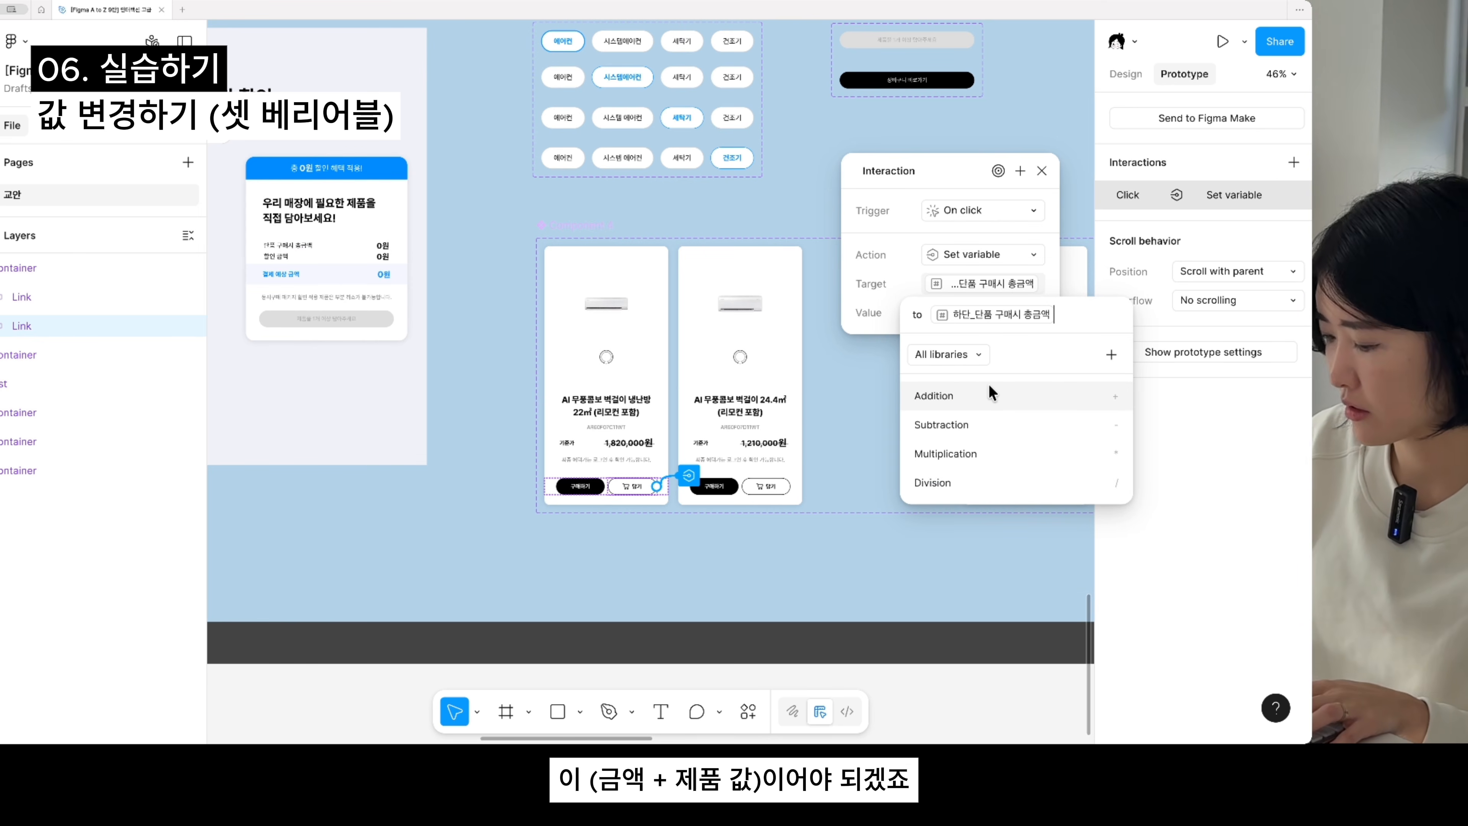
type("+")
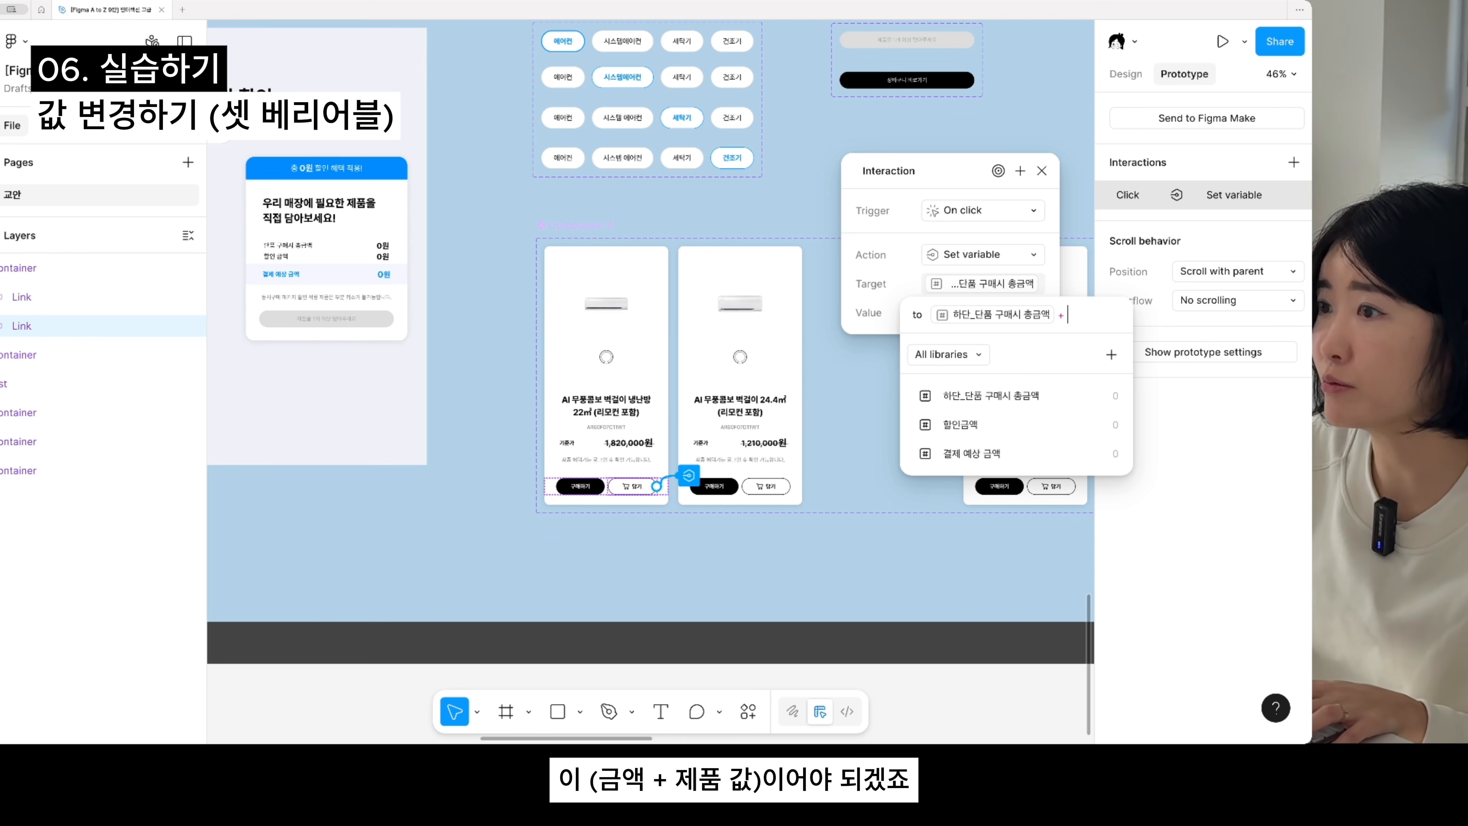
type("182")
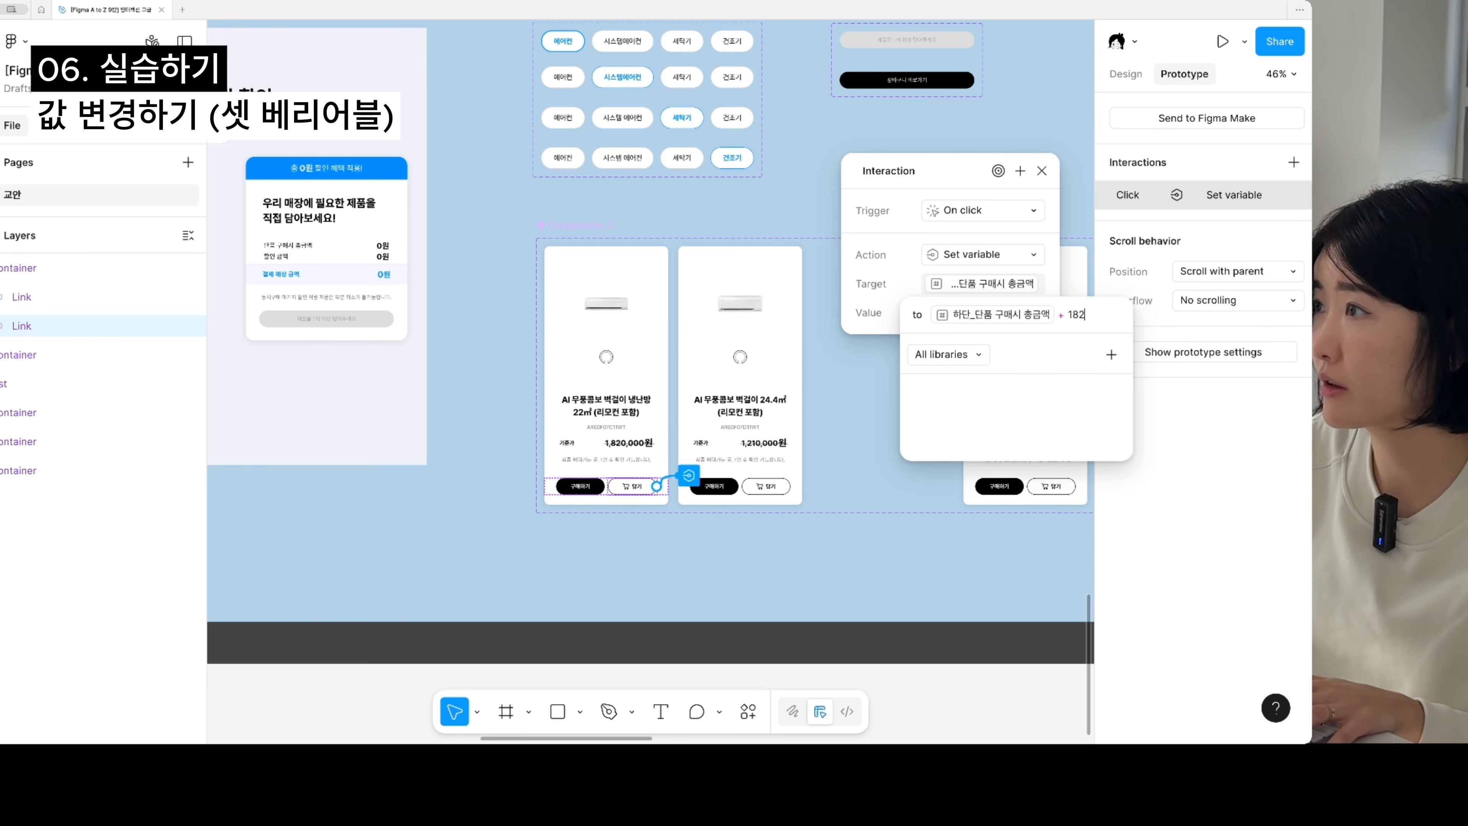
type("0000")
key("Return")
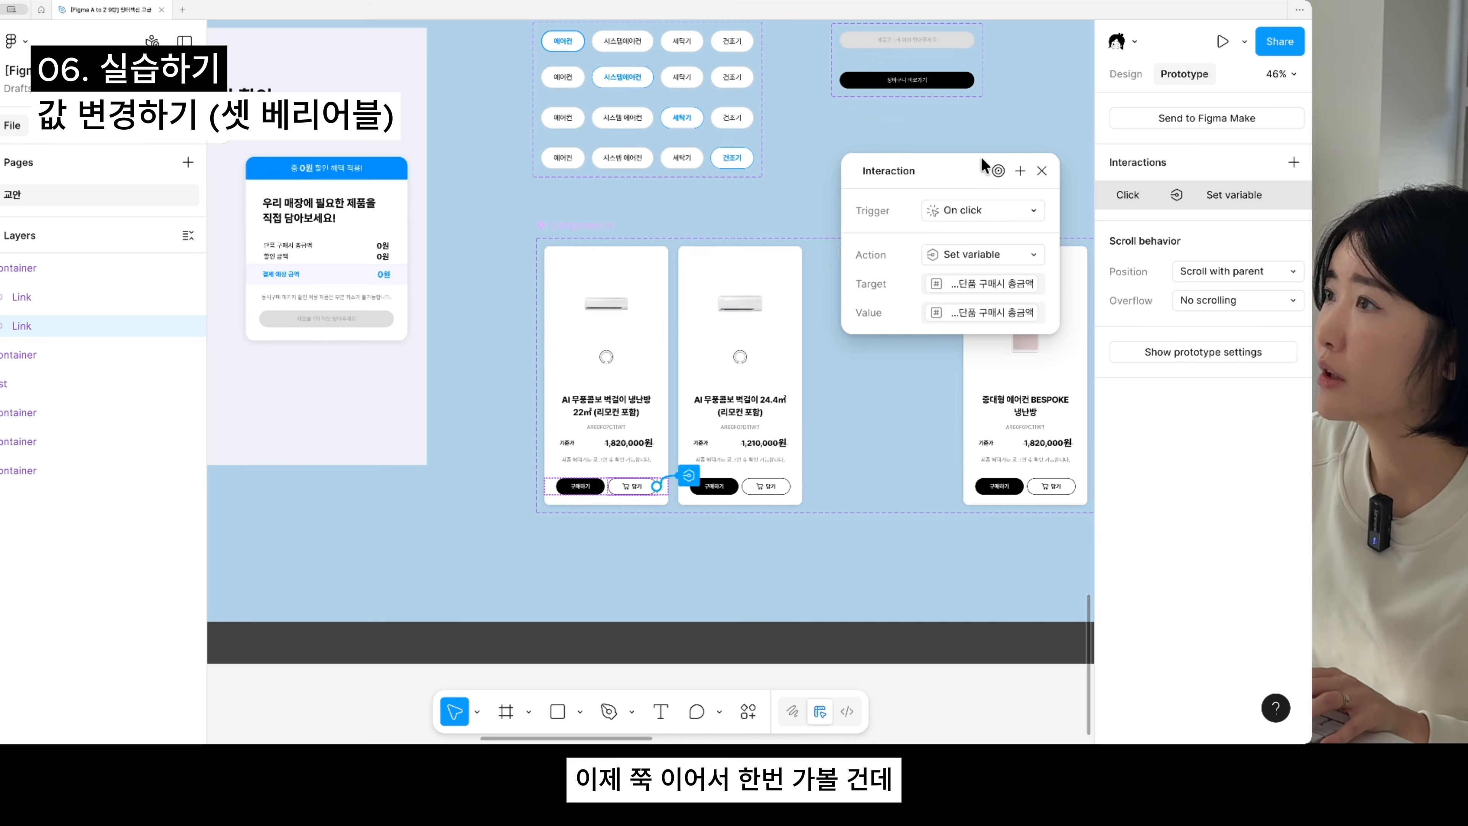
left_click_drag(952, 165, 980, 270)
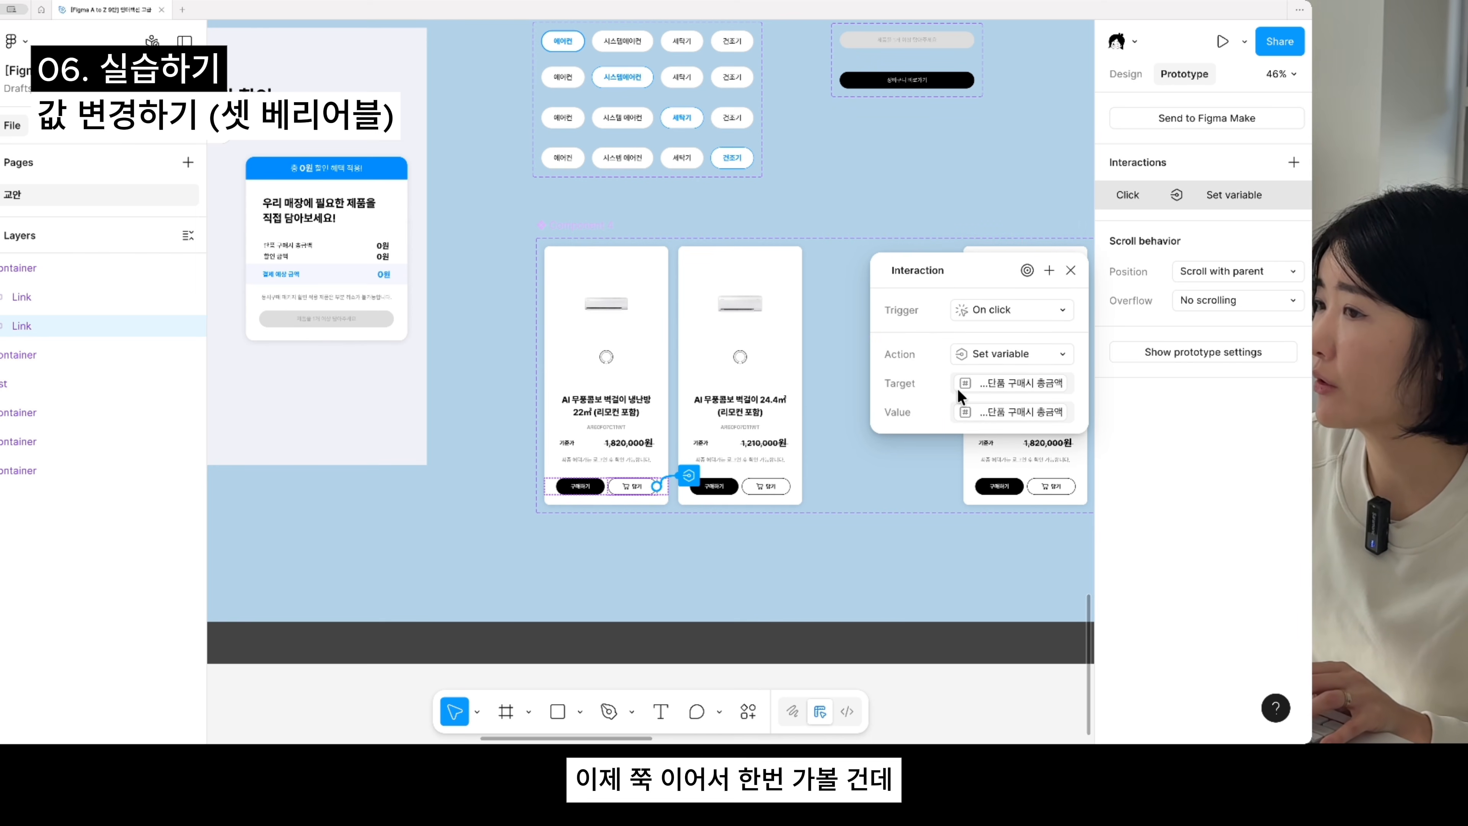
scroll(723, 434, "down", 1)
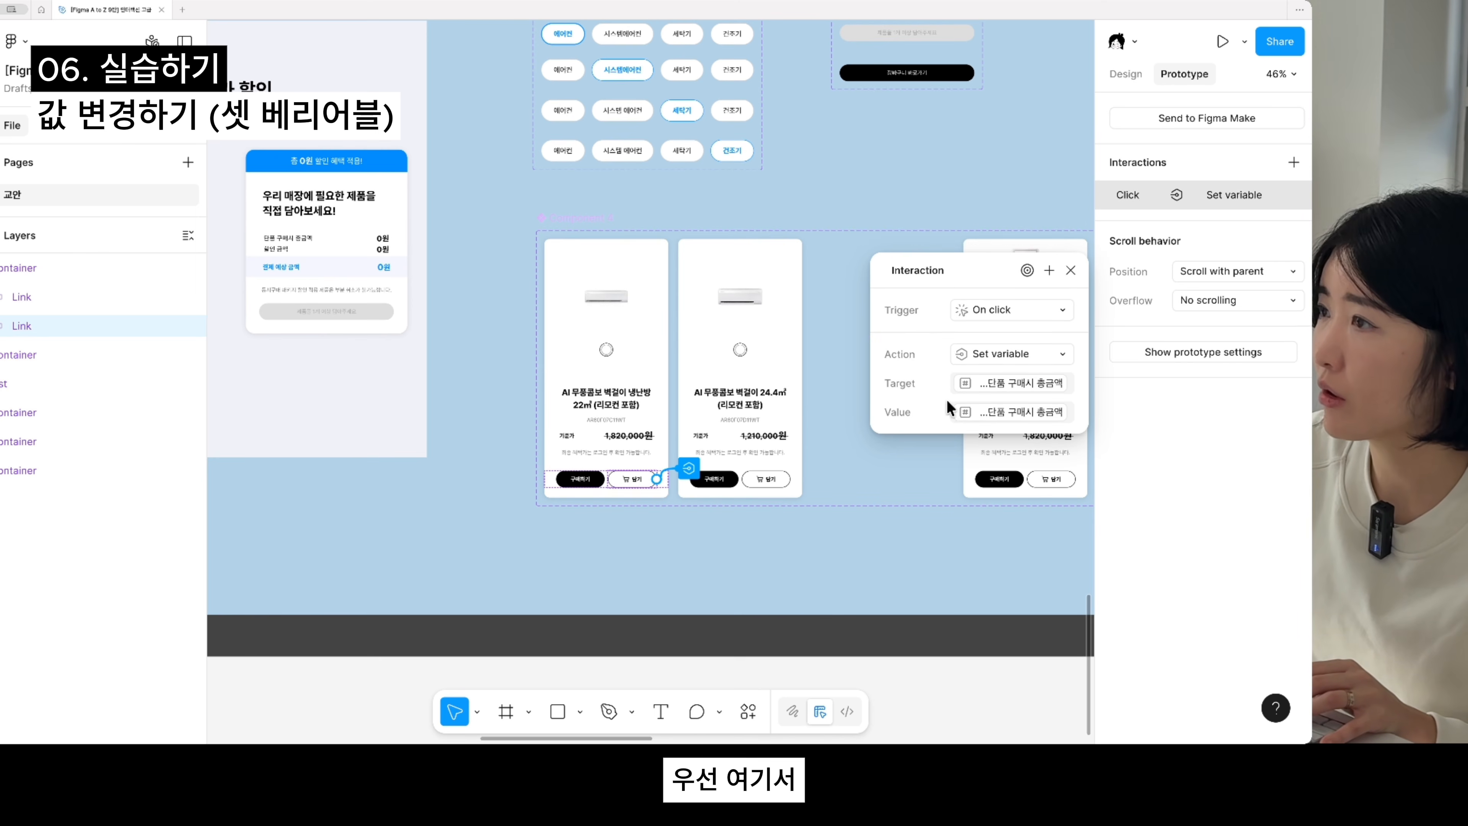
scroll(673, 504, "up", 3)
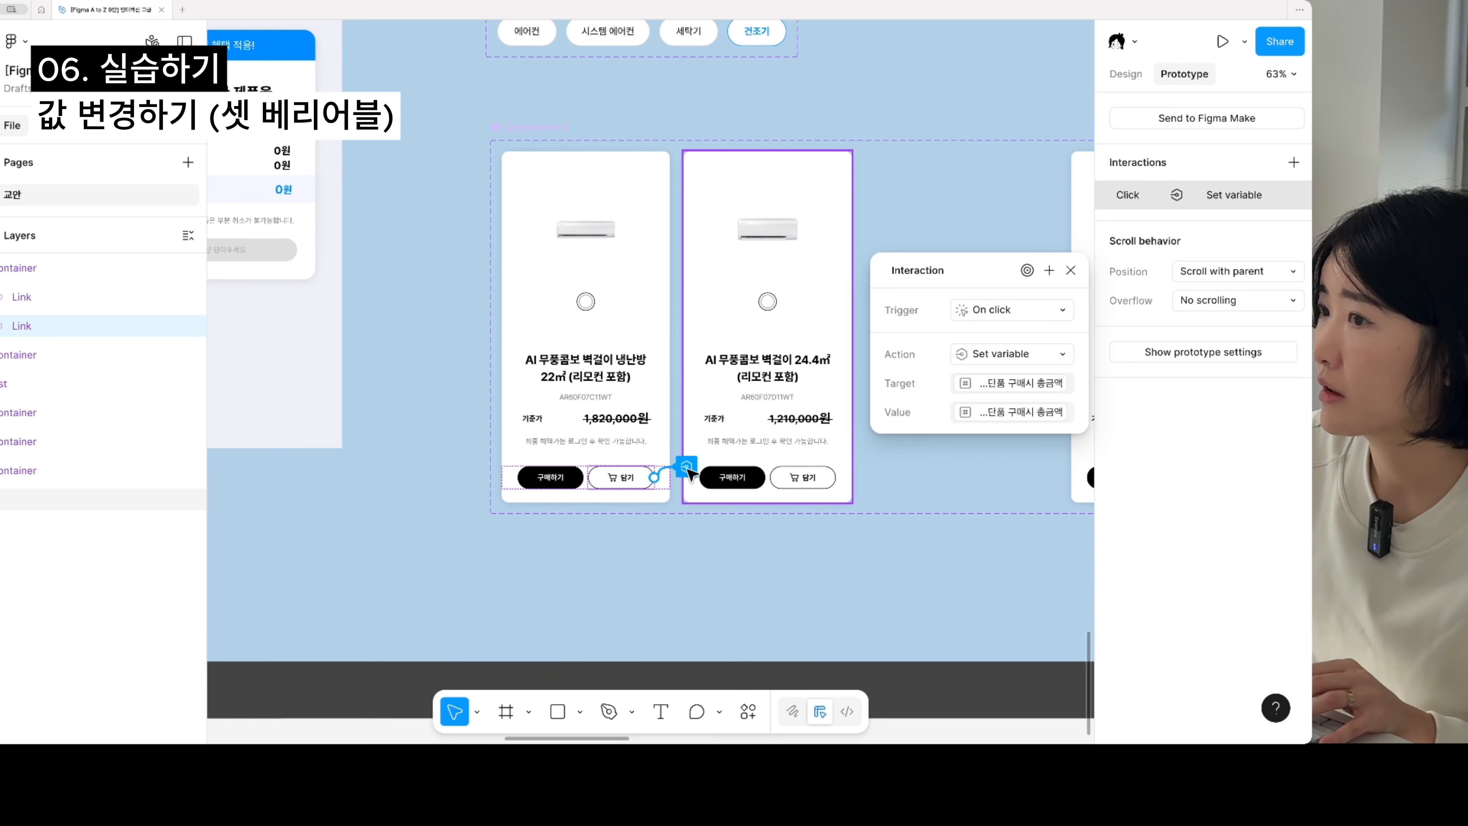
left_click(1049, 270)
scroll(758, 561, "down", 2)
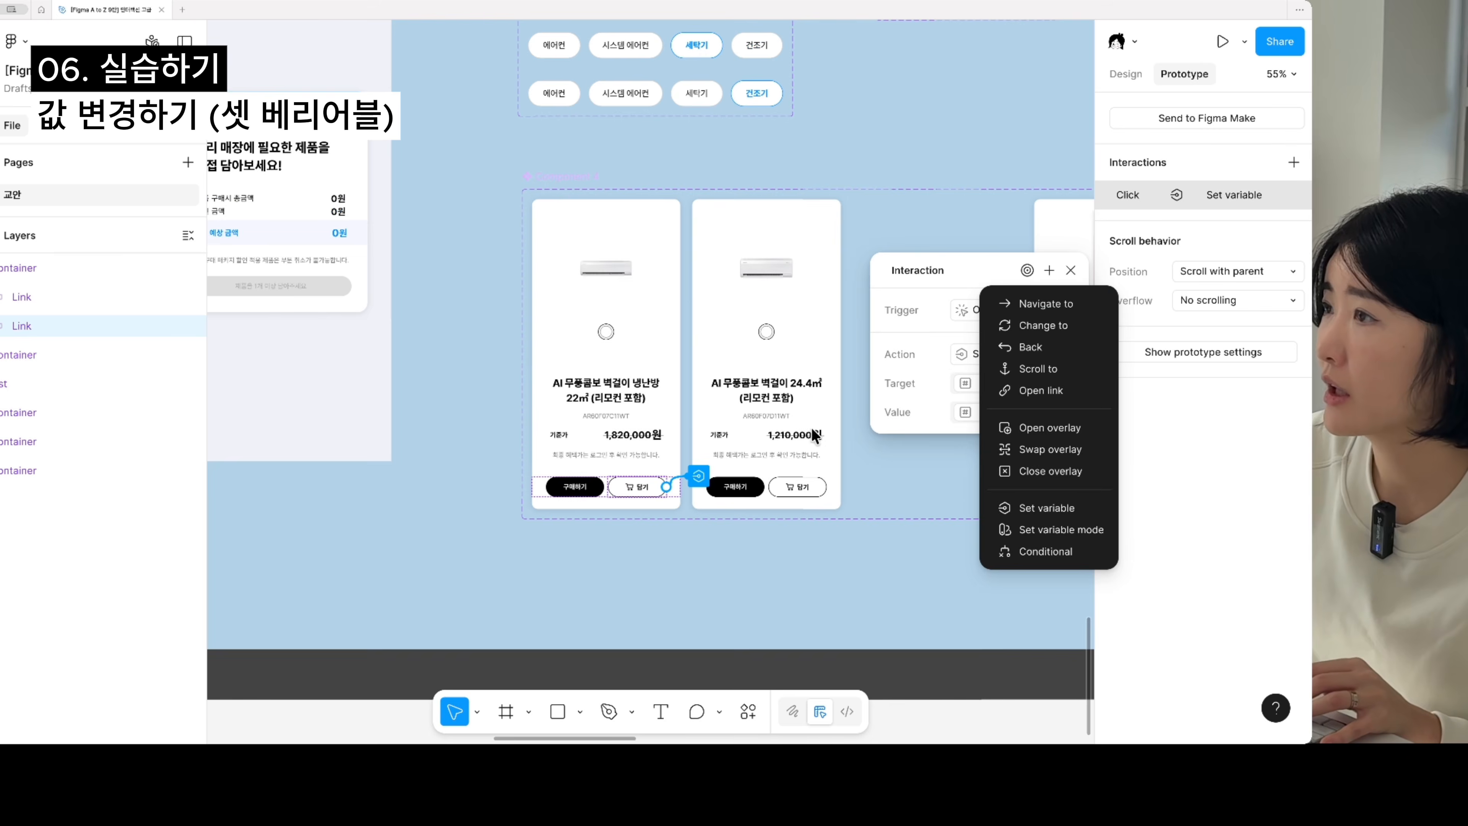
left_click(941, 344)
left_click(267, 295)
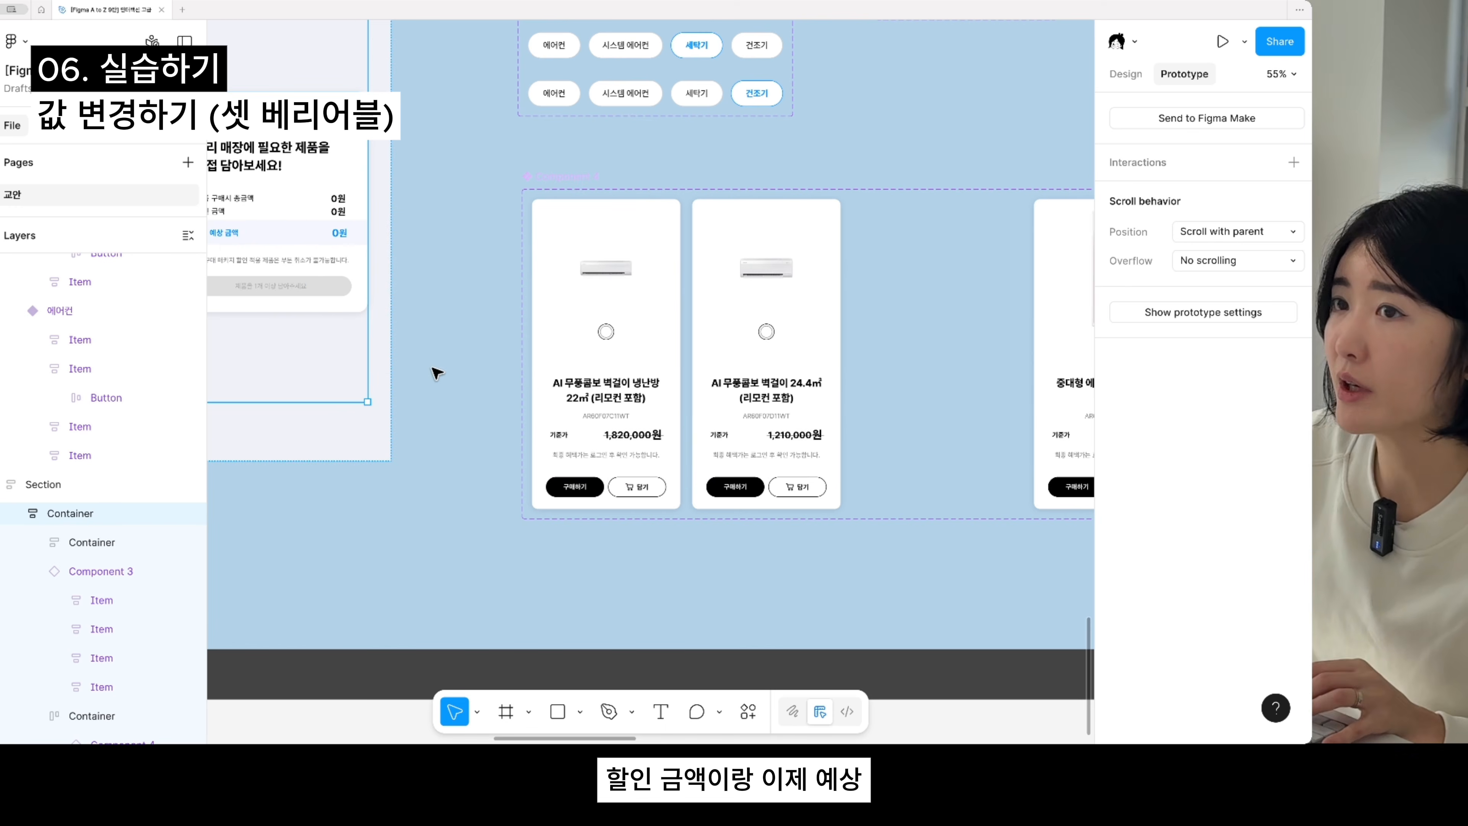
left_click_drag(434, 362, 545, 375)
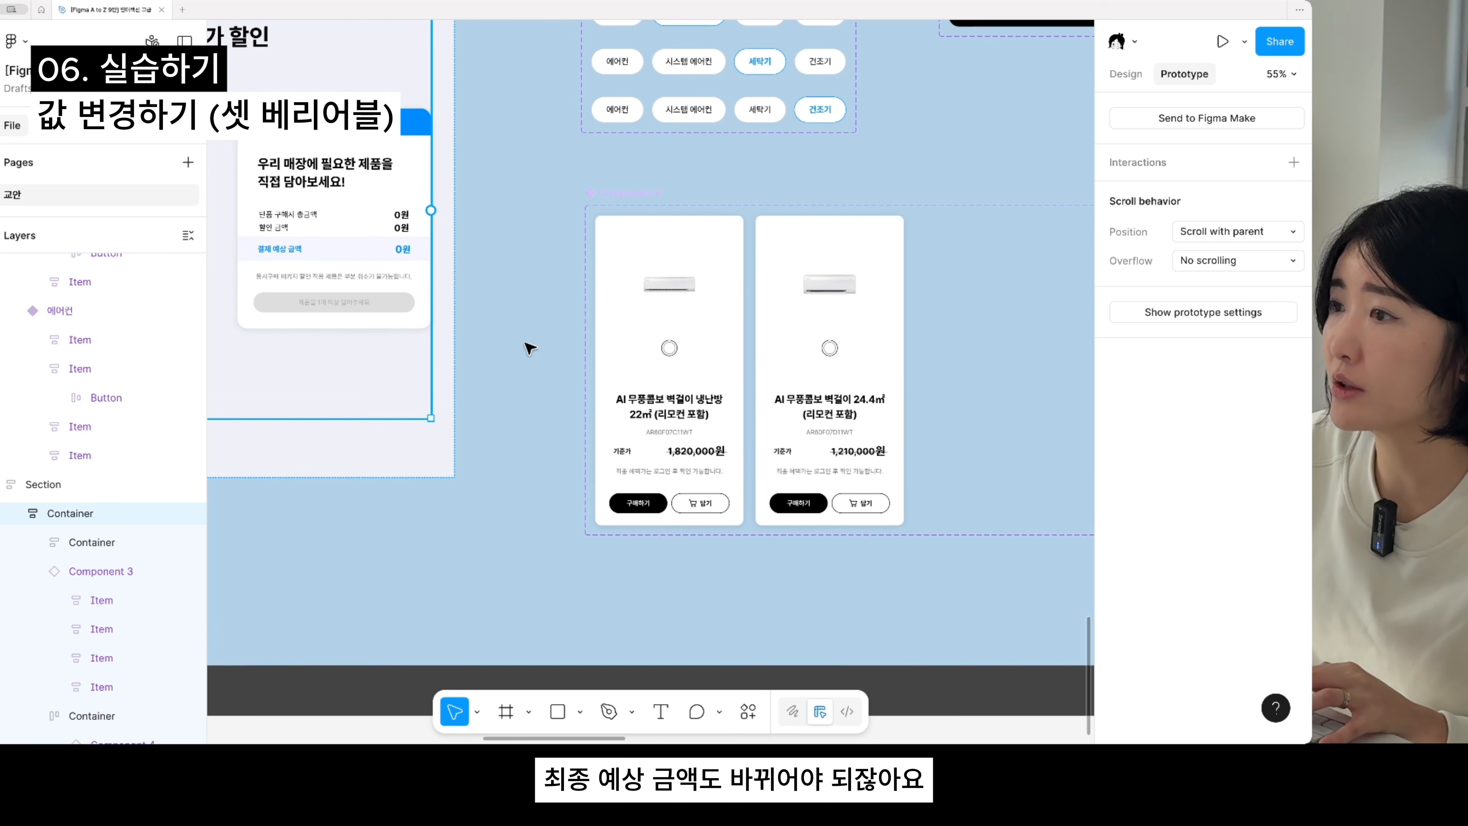
- Add a second Set variable action to the click interaction of the 담기 button on the 22㎡ product card
left_click(713, 500)
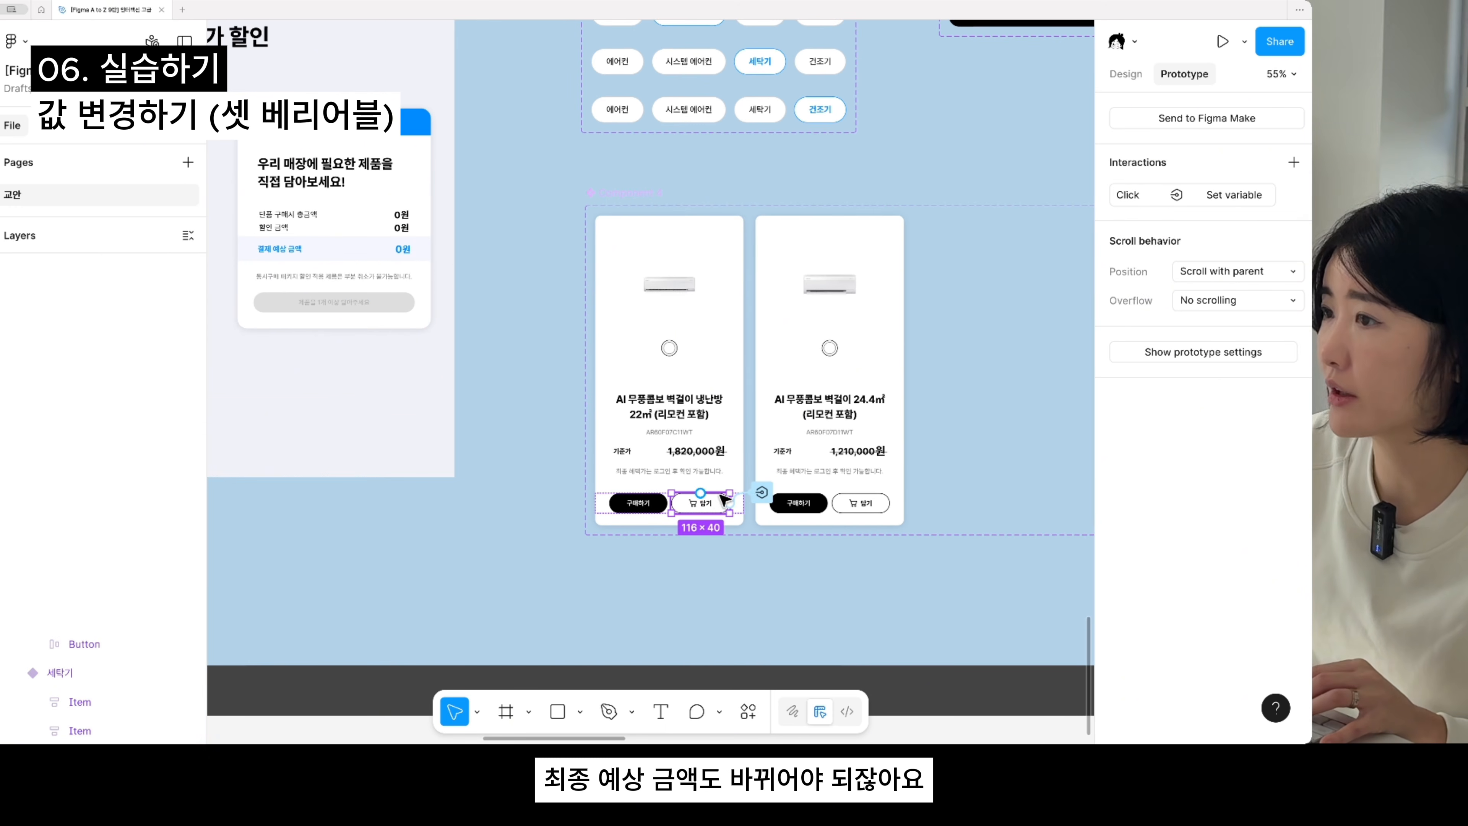
left_click(1162, 202)
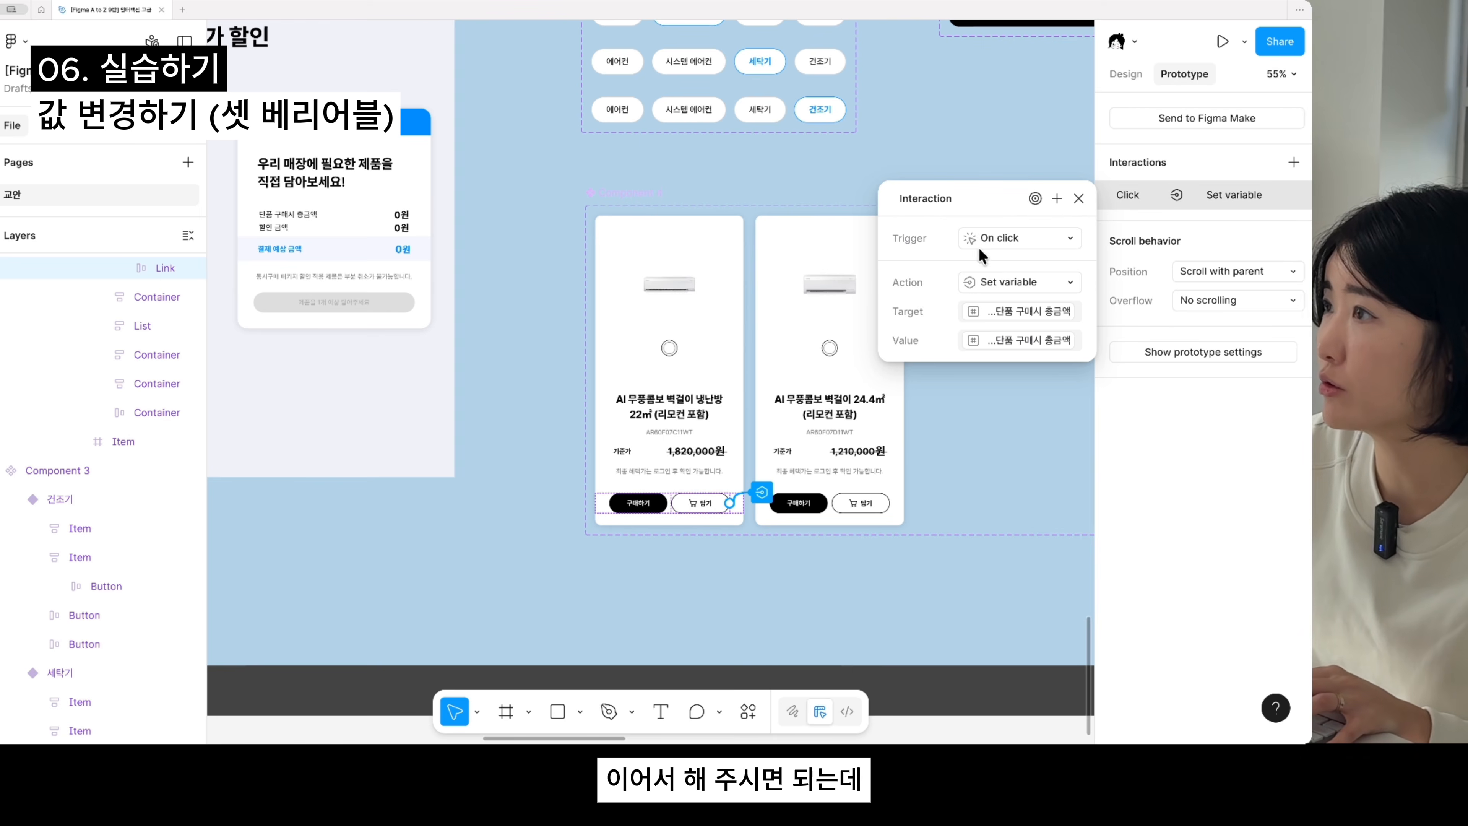
left_click(1053, 202)
left_click(1054, 436)
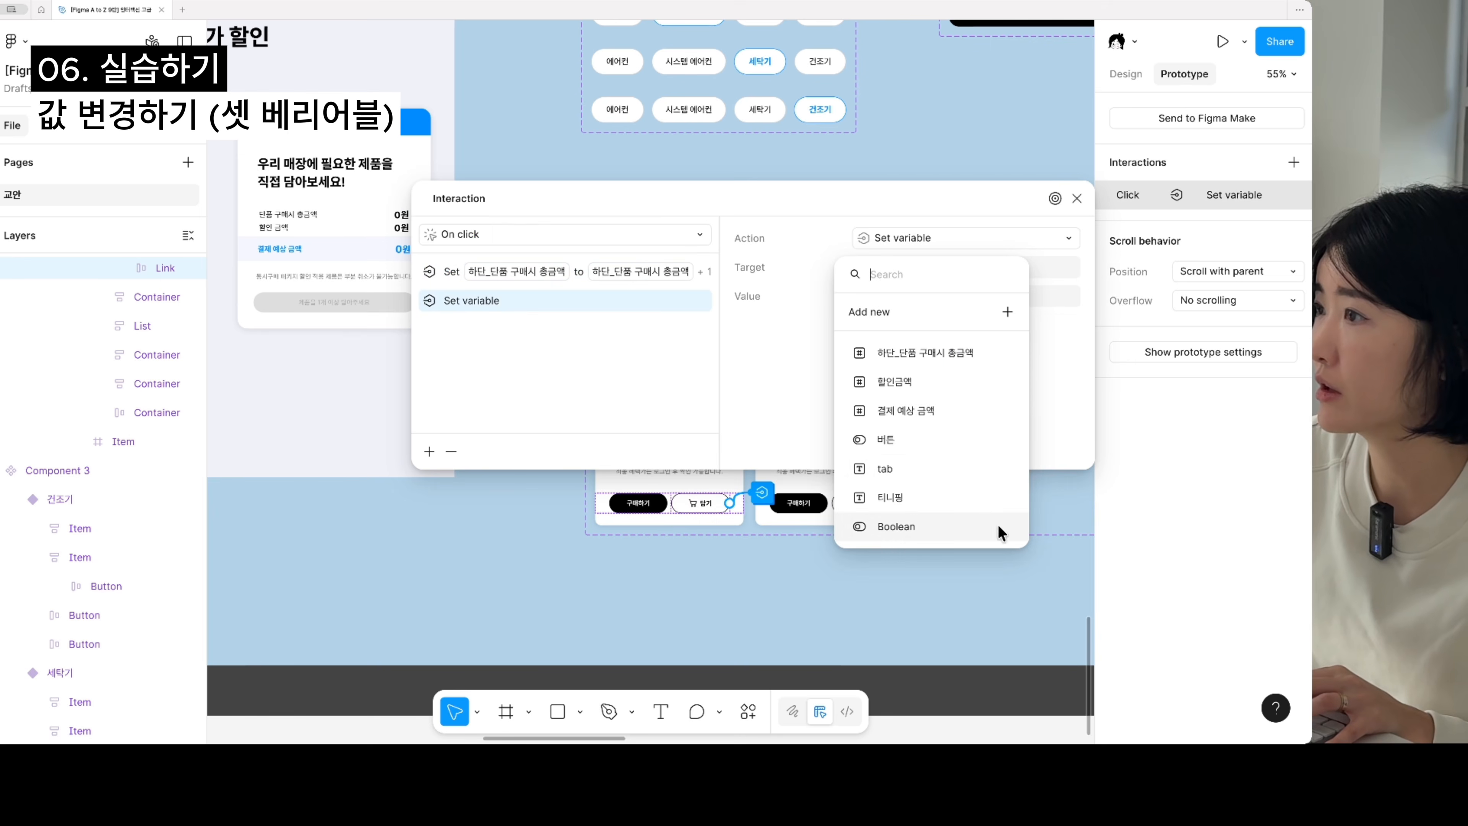
- Make the second action set the 할인금액 variable to 할인금액 + 2000
left_click(919, 382)
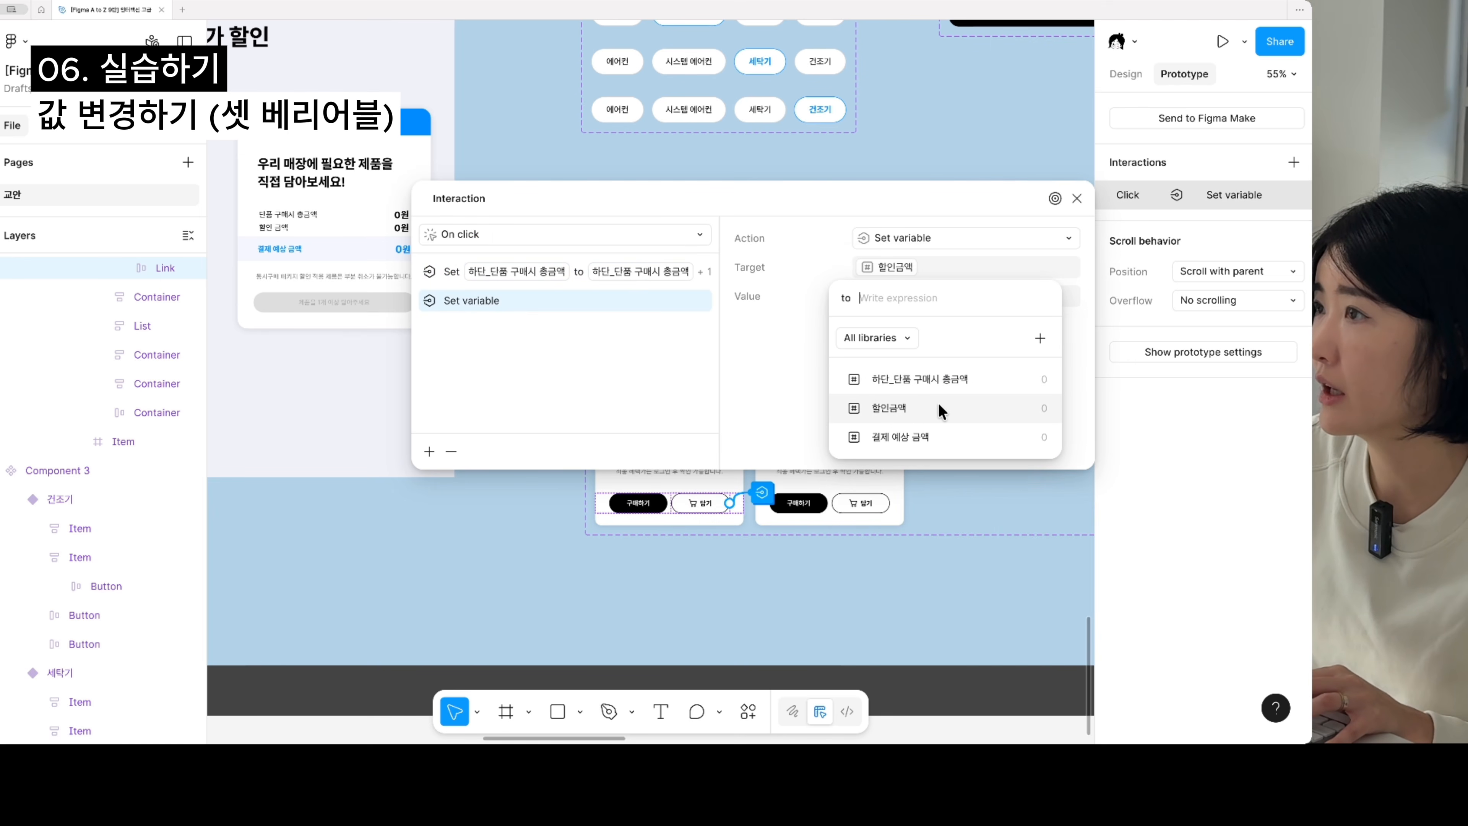
left_click(939, 402)
type("+")
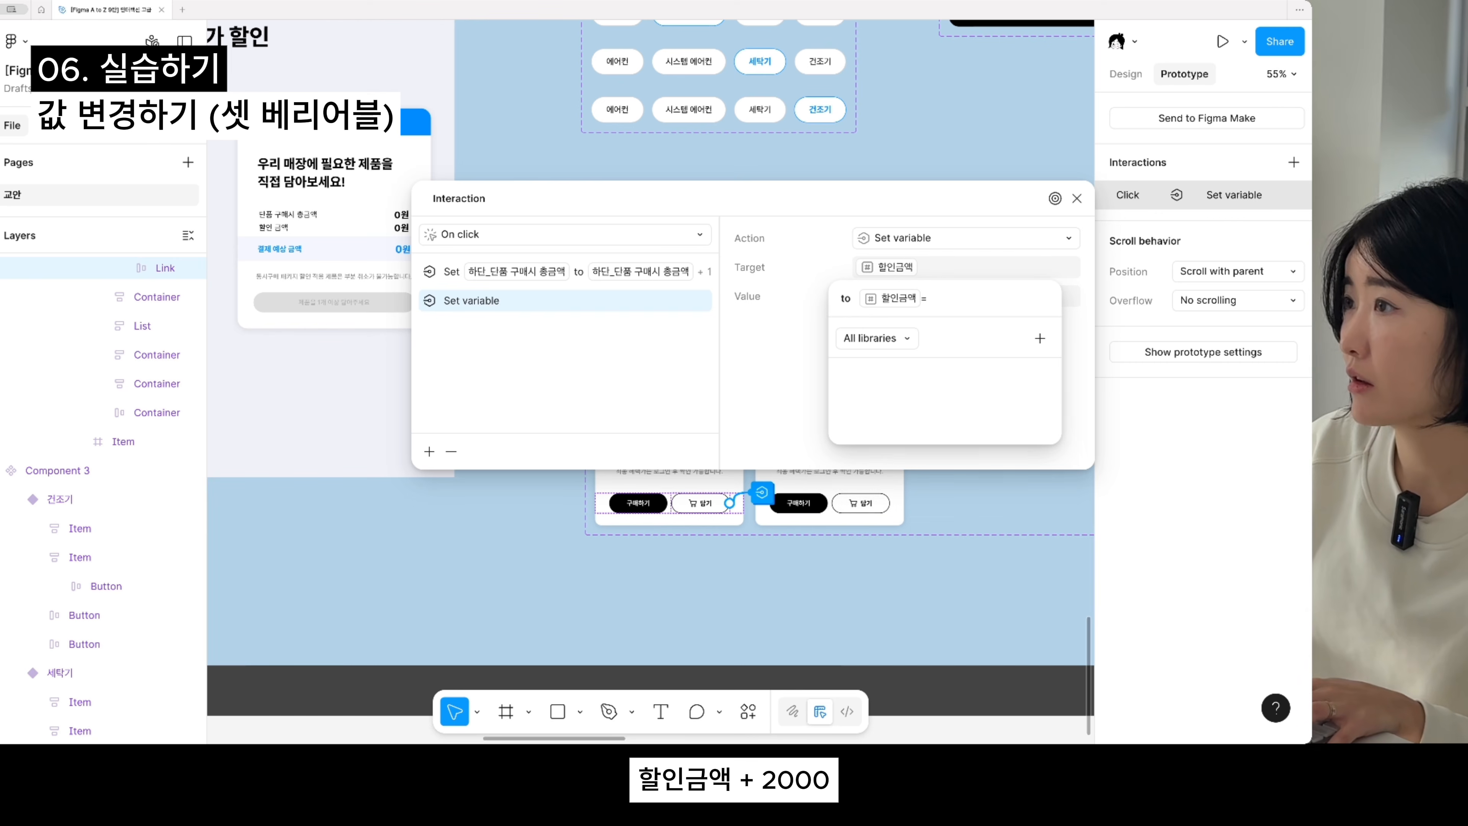
key("BackSpace")
type("+ 2")
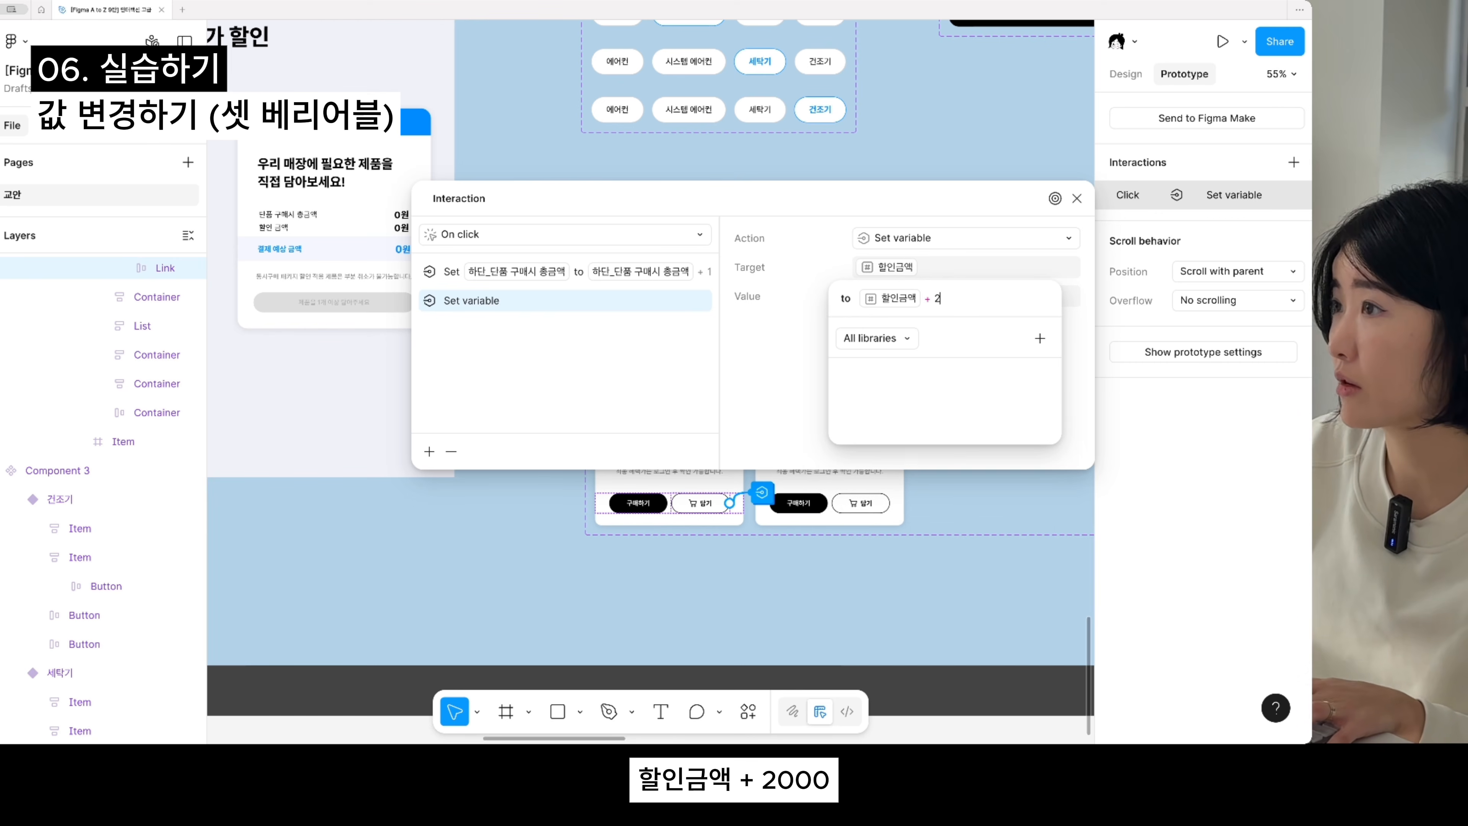
type("000")
key("Return")
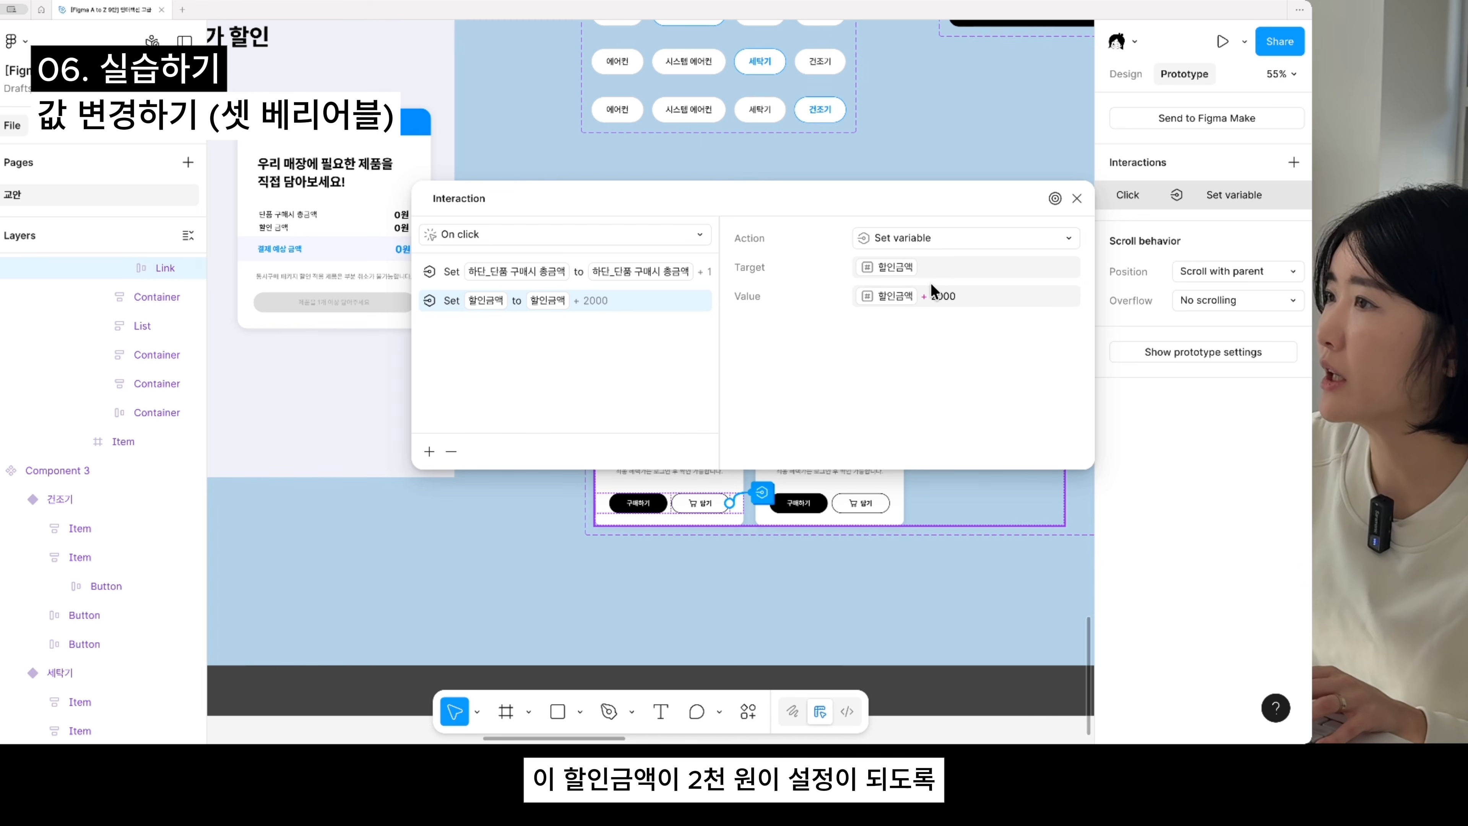
- Add a third Set variable action to the same interaction, setting 결제 예상 금액 to 하단_단품 구매시 총금액 - 할인금액
left_click_drag(889, 210, 968, 199)
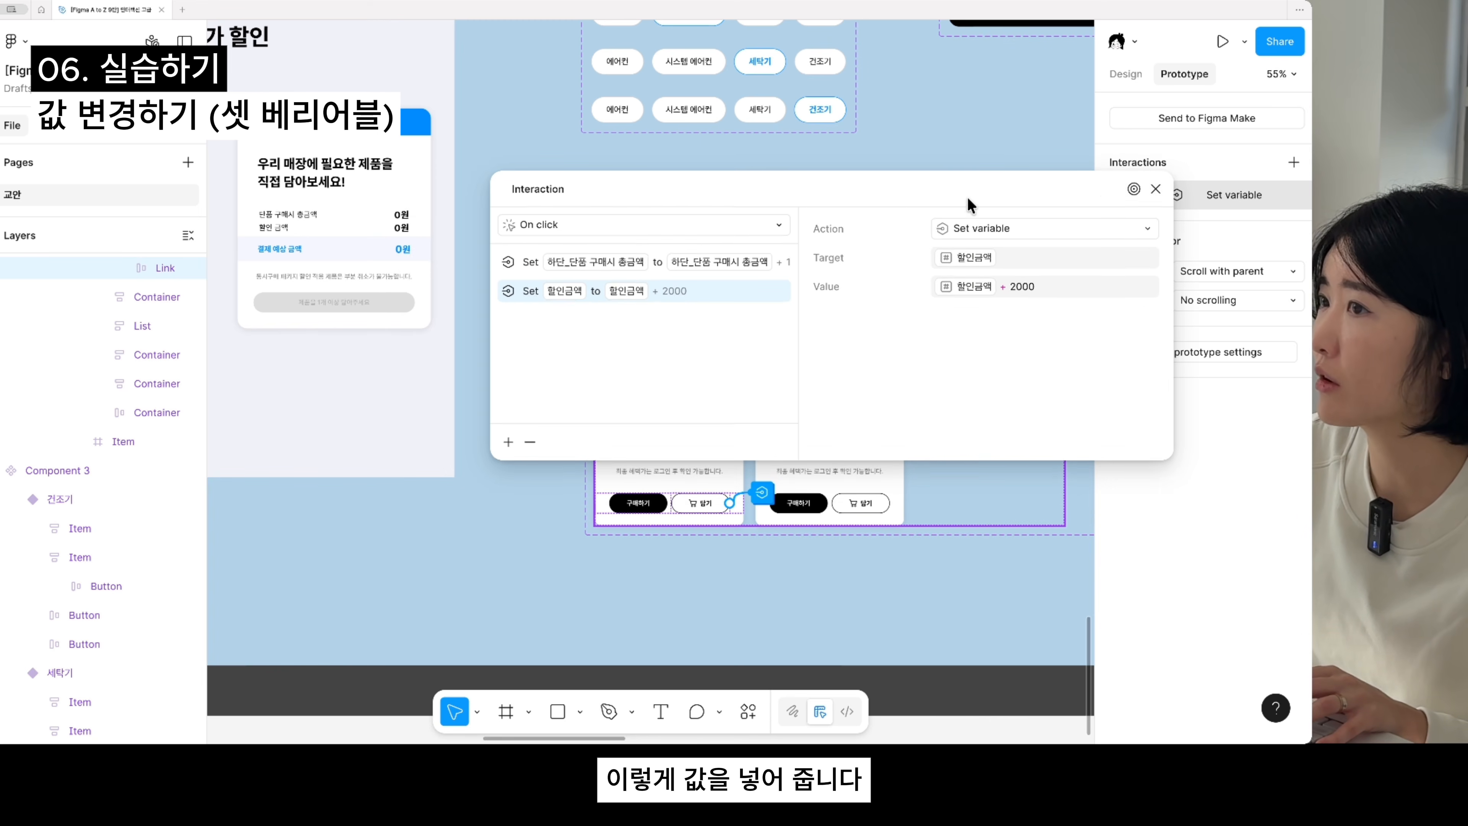
left_click(509, 441)
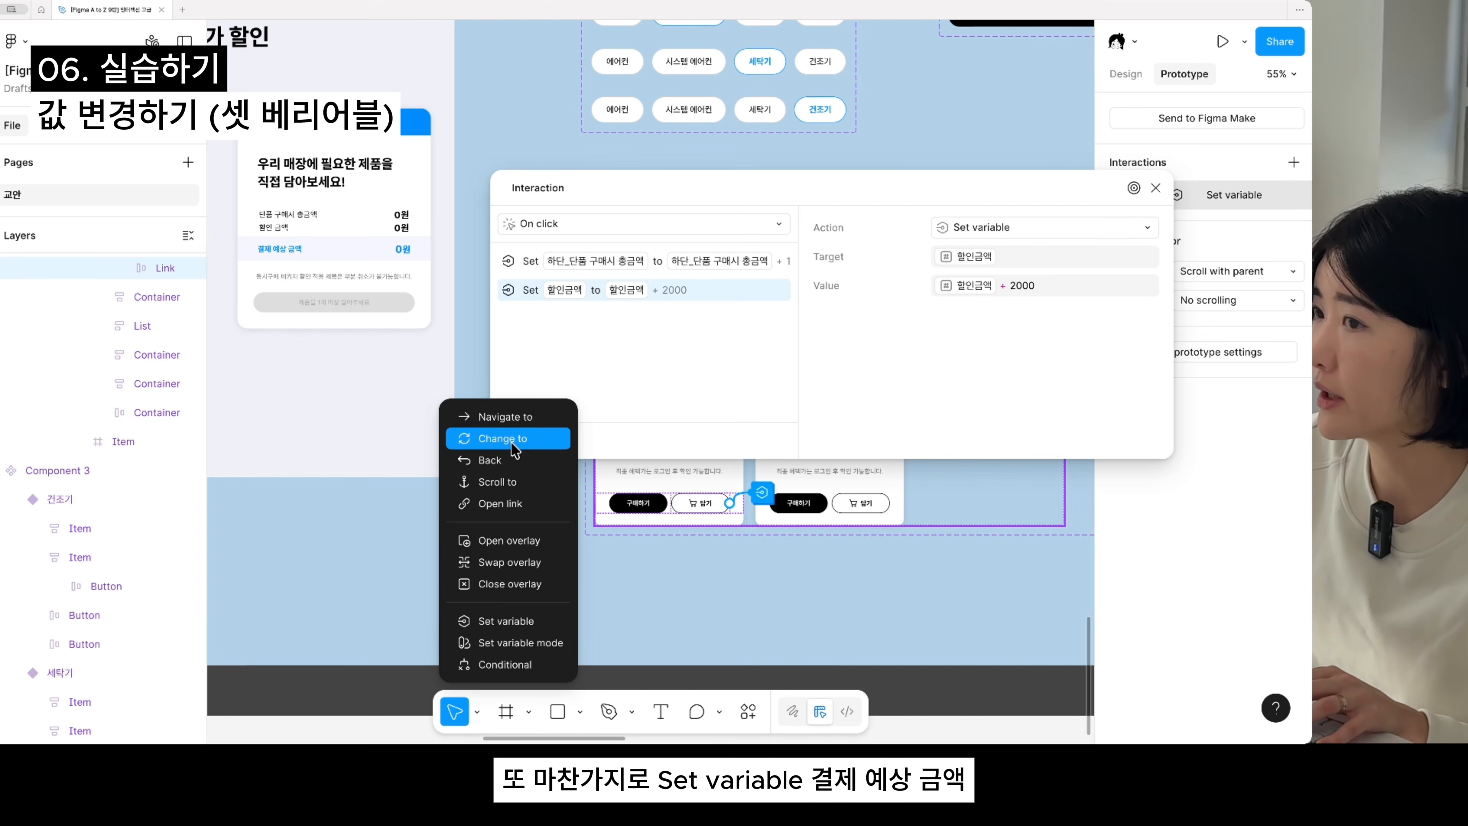
left_click(525, 620)
left_click(997, 399)
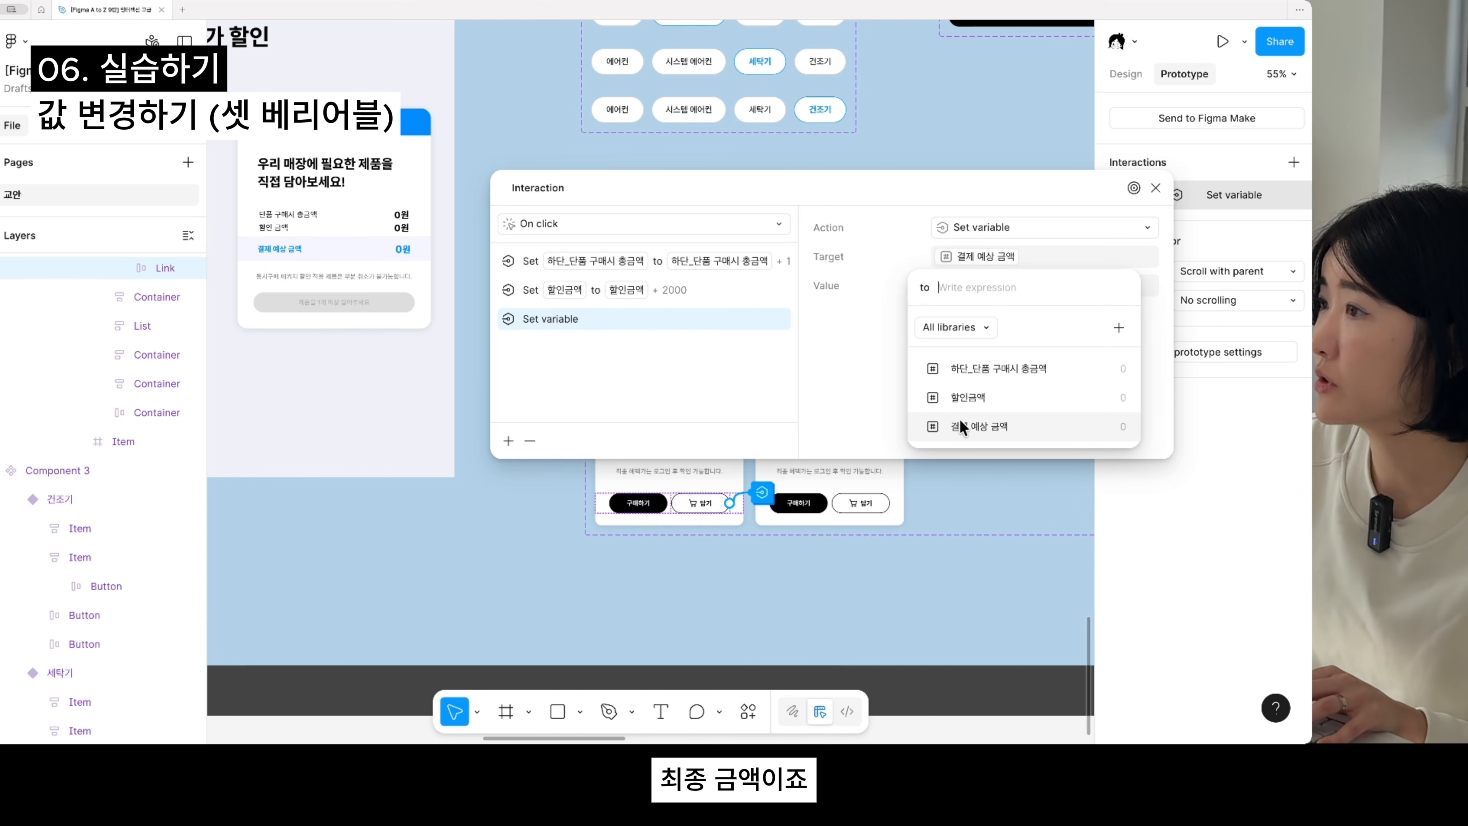
left_click(992, 373)
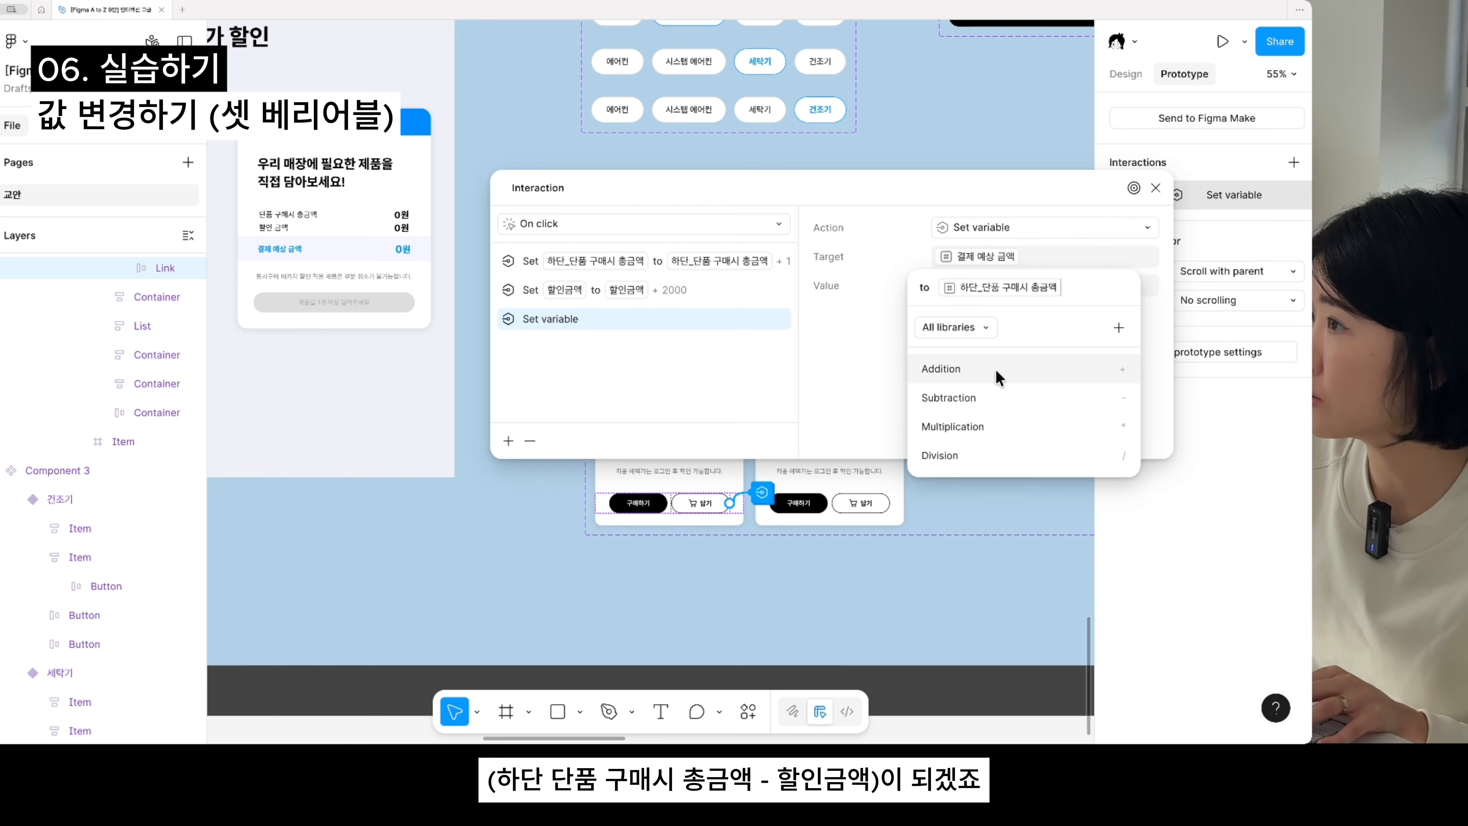
left_click(971, 397)
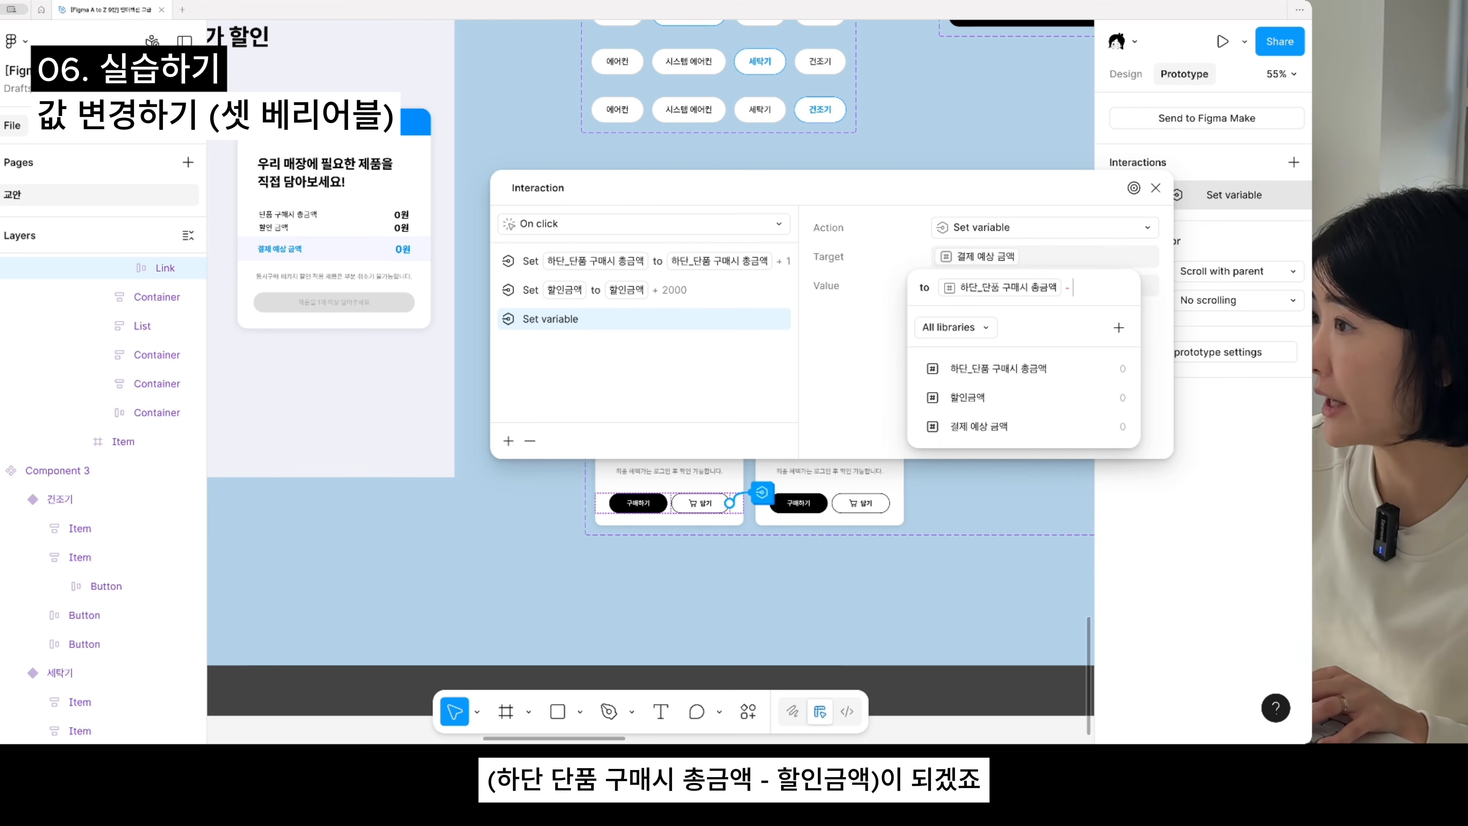
left_click(991, 407)
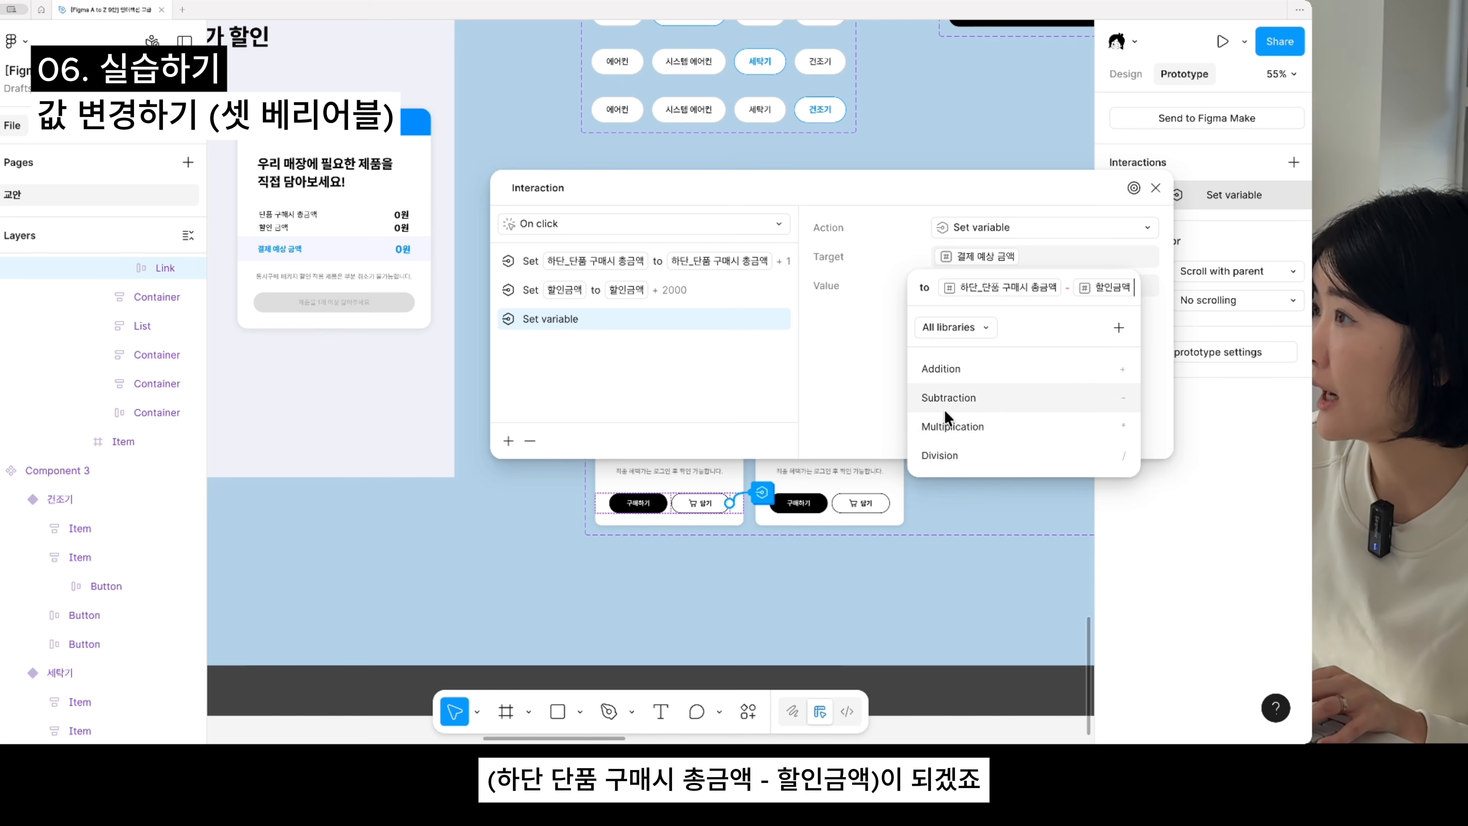
left_click(803, 421)
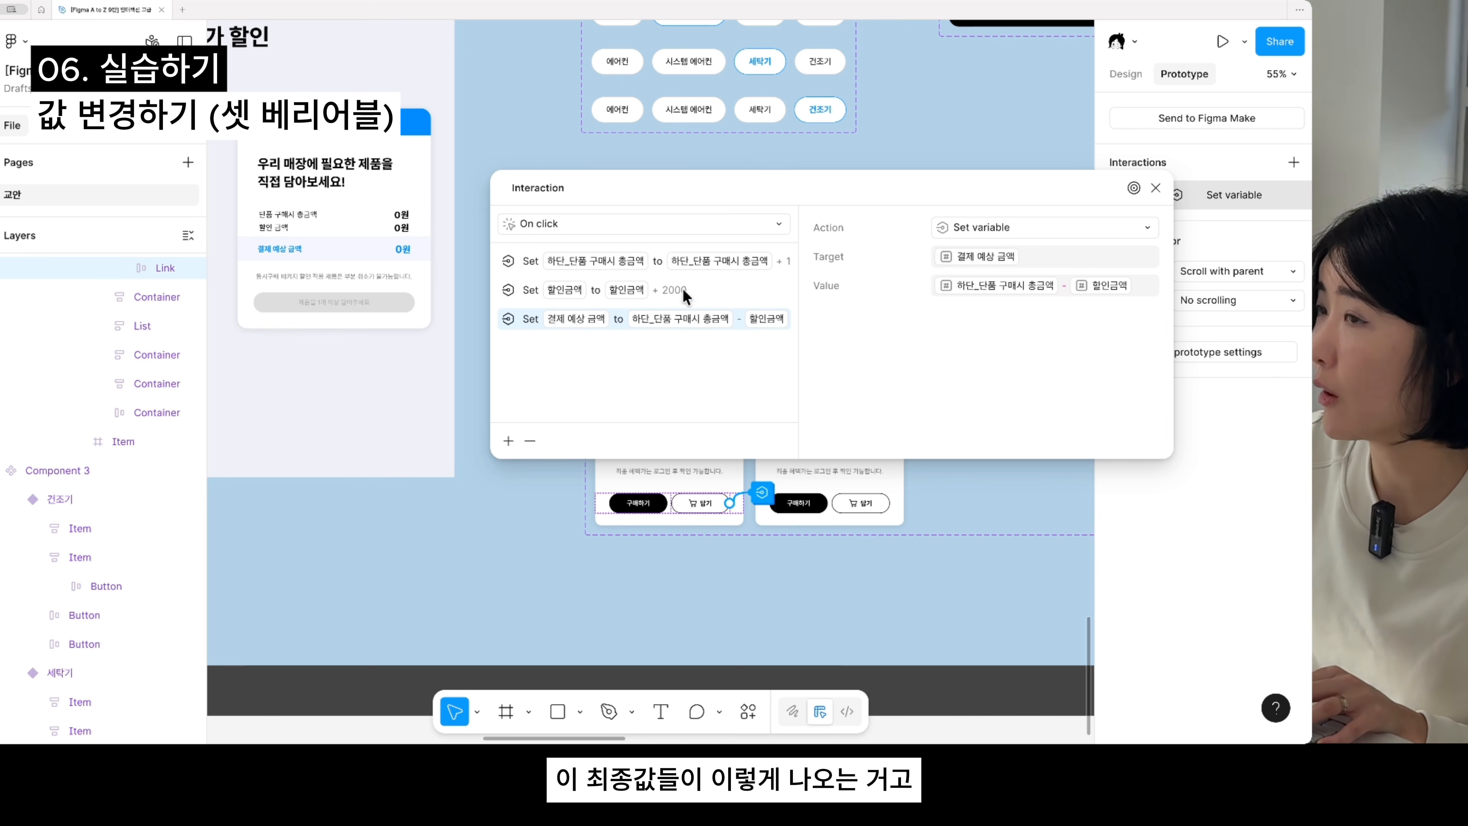
left_click_drag(642, 181, 765, 216)
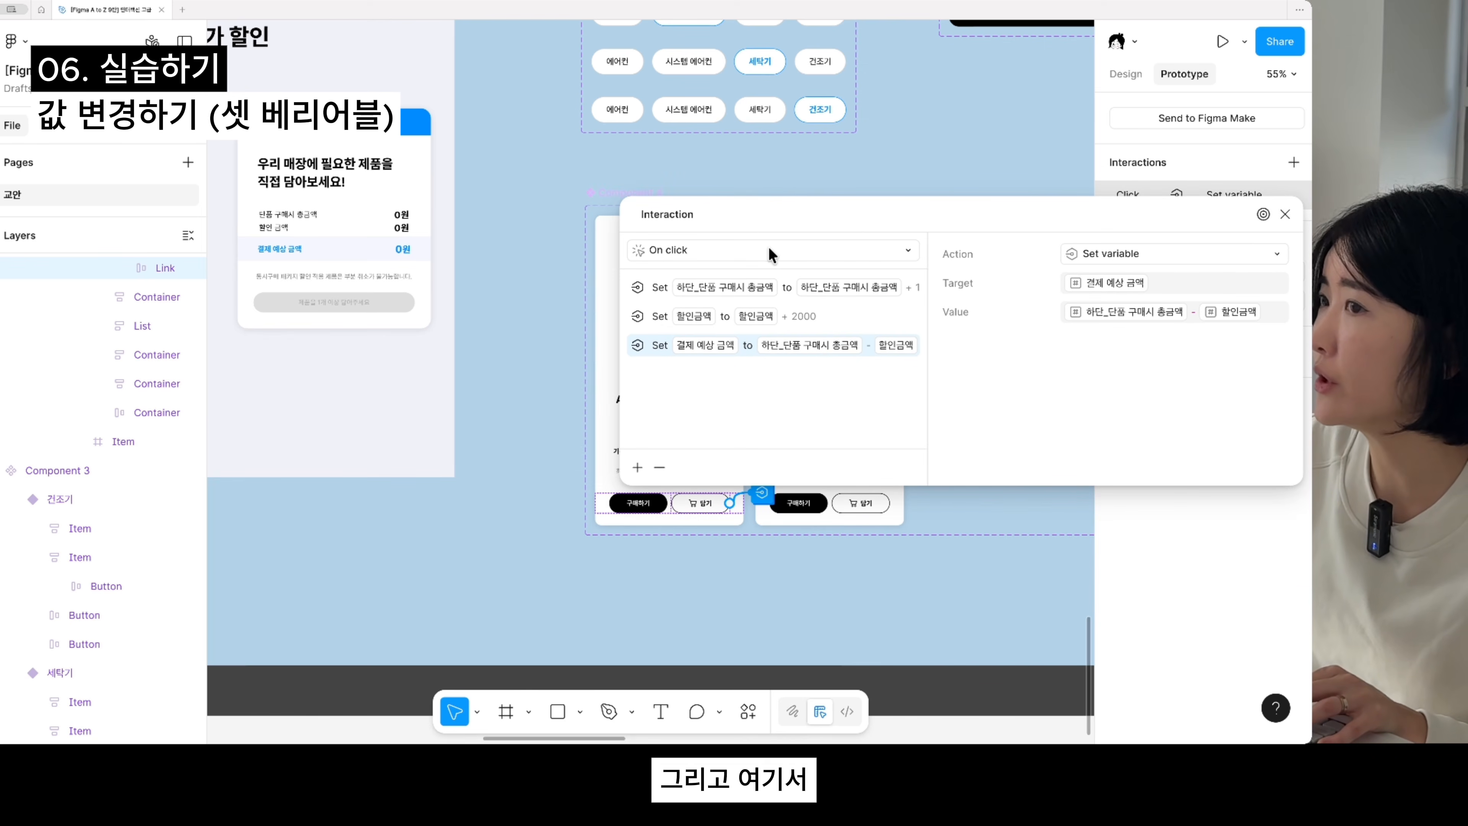
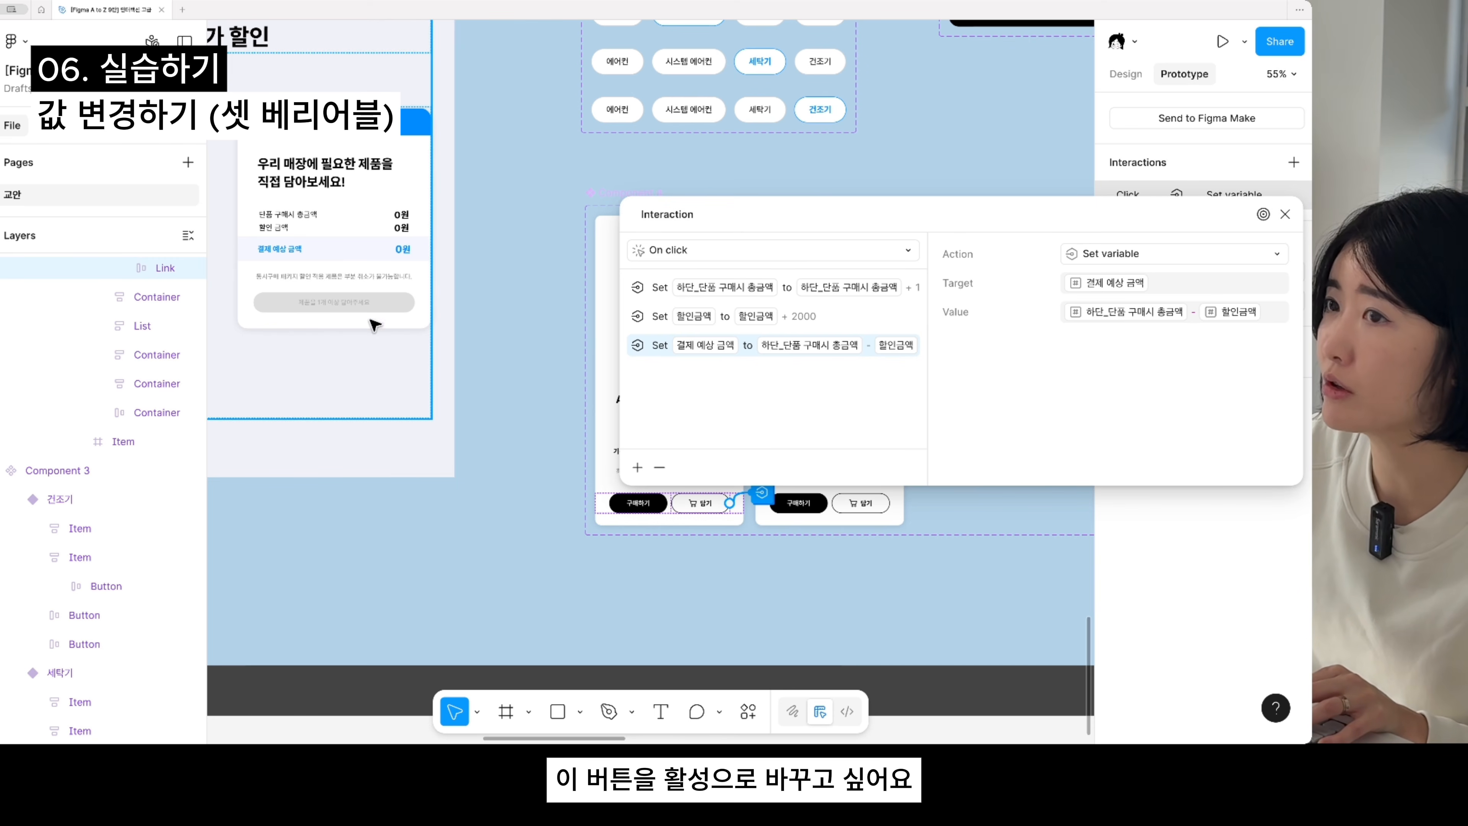
- Add a Conditional action to the 22㎡ card's 담기 click interaction with the condition 결제 예상 금액 > 0
left_click(638, 468)
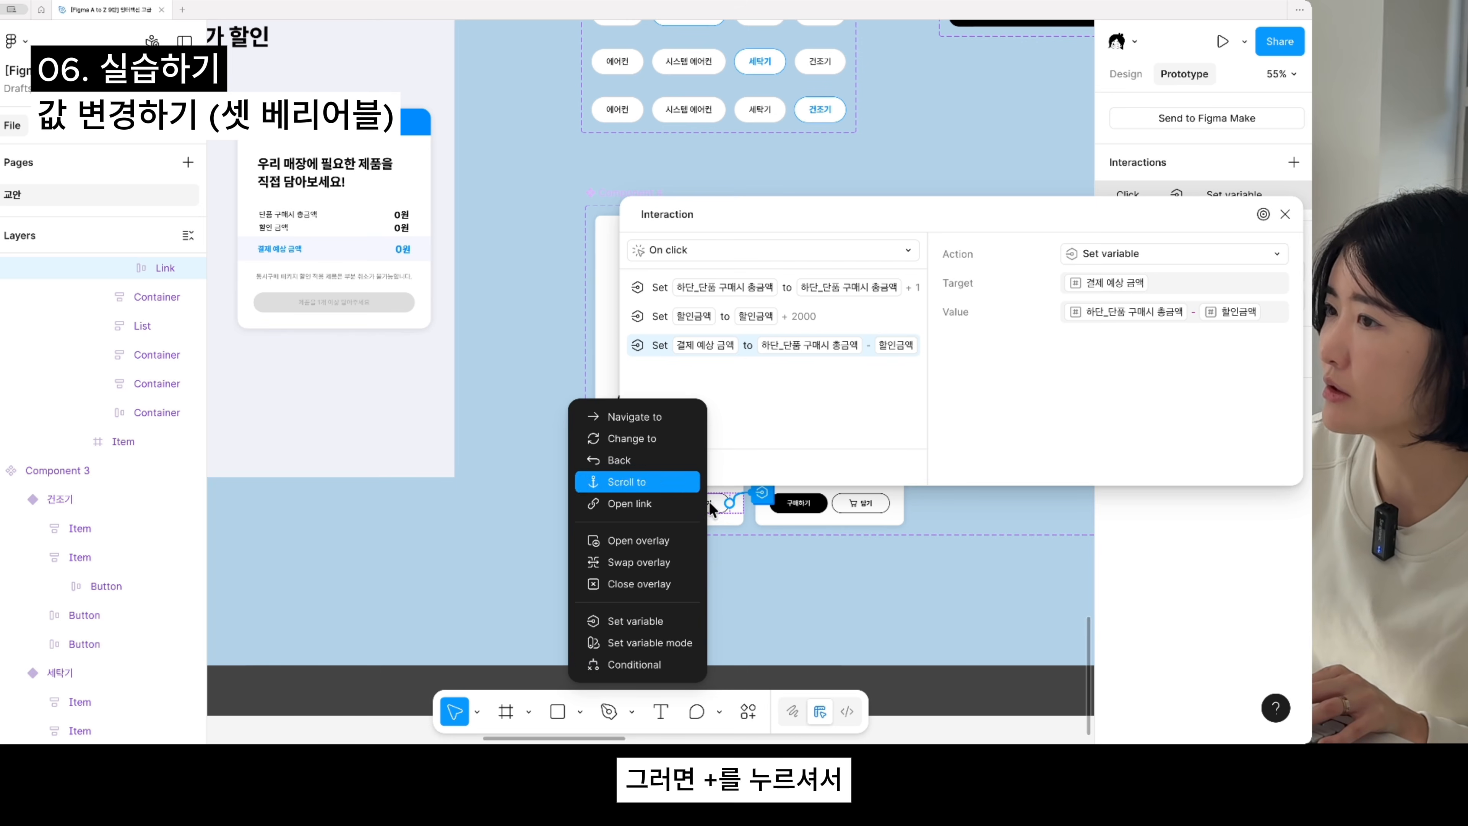
left_click(634, 658)
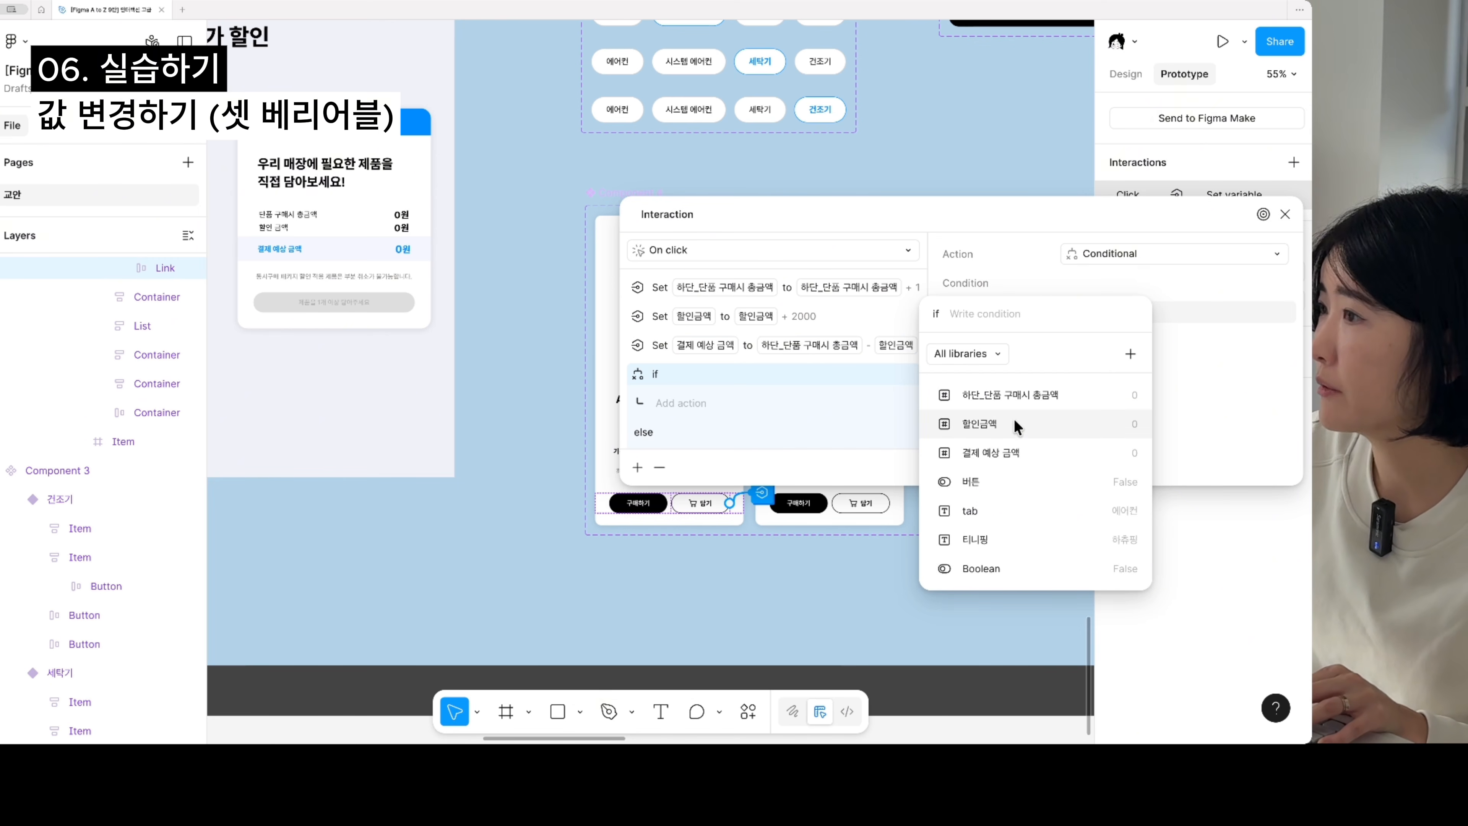
left_click(1004, 457)
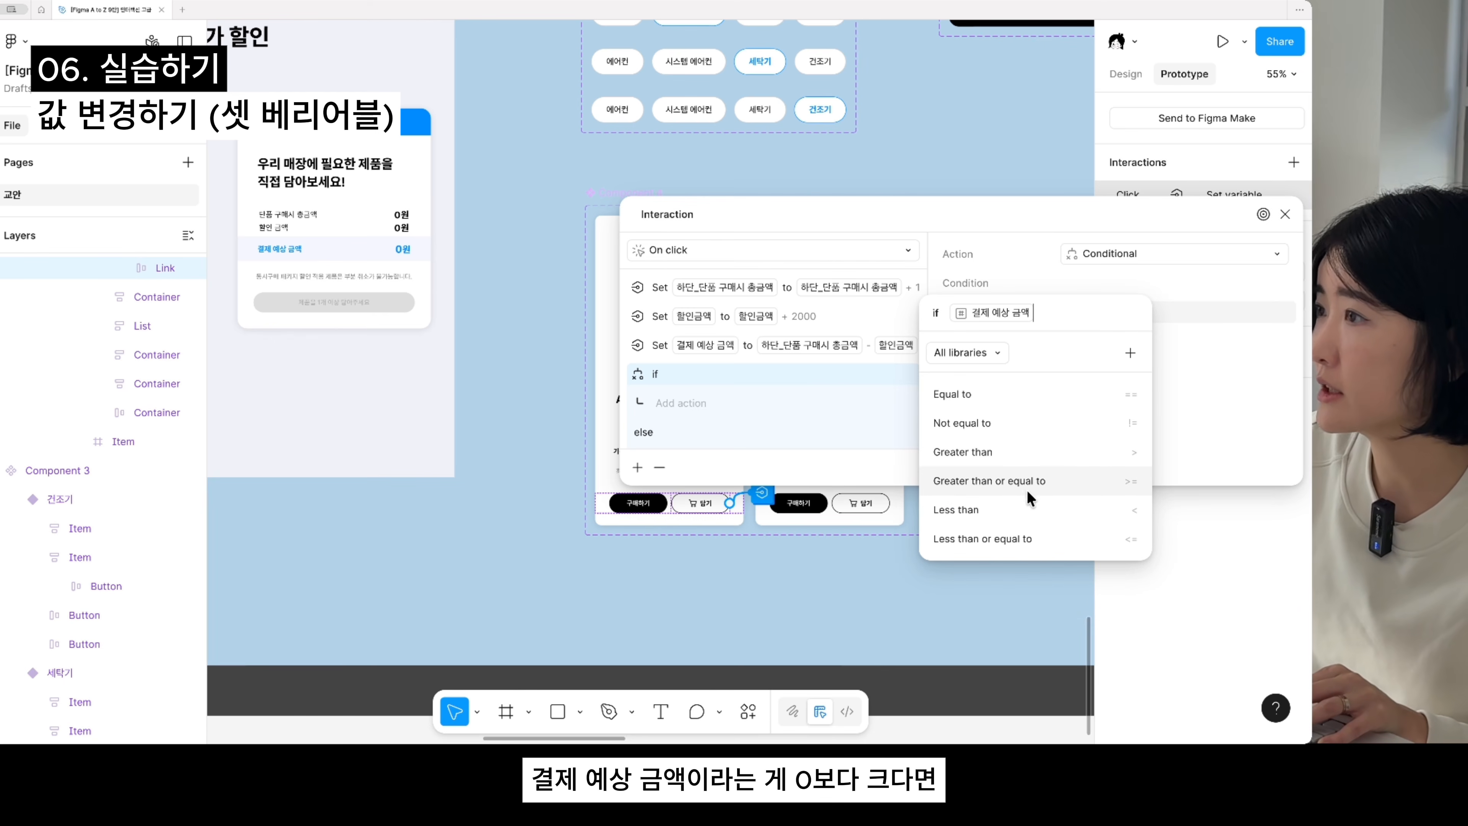
type("> ")
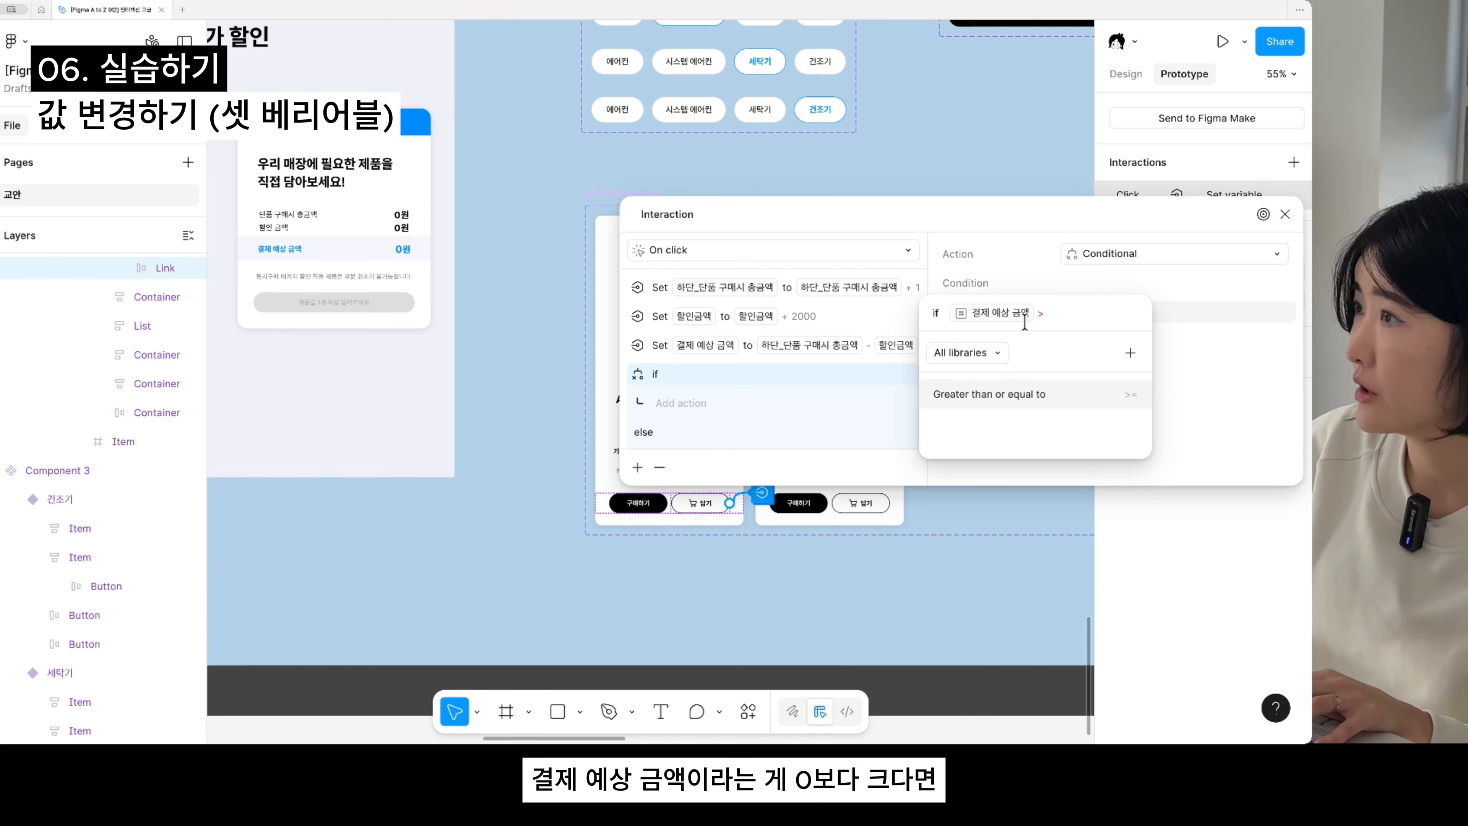
type("0")
key("Return")
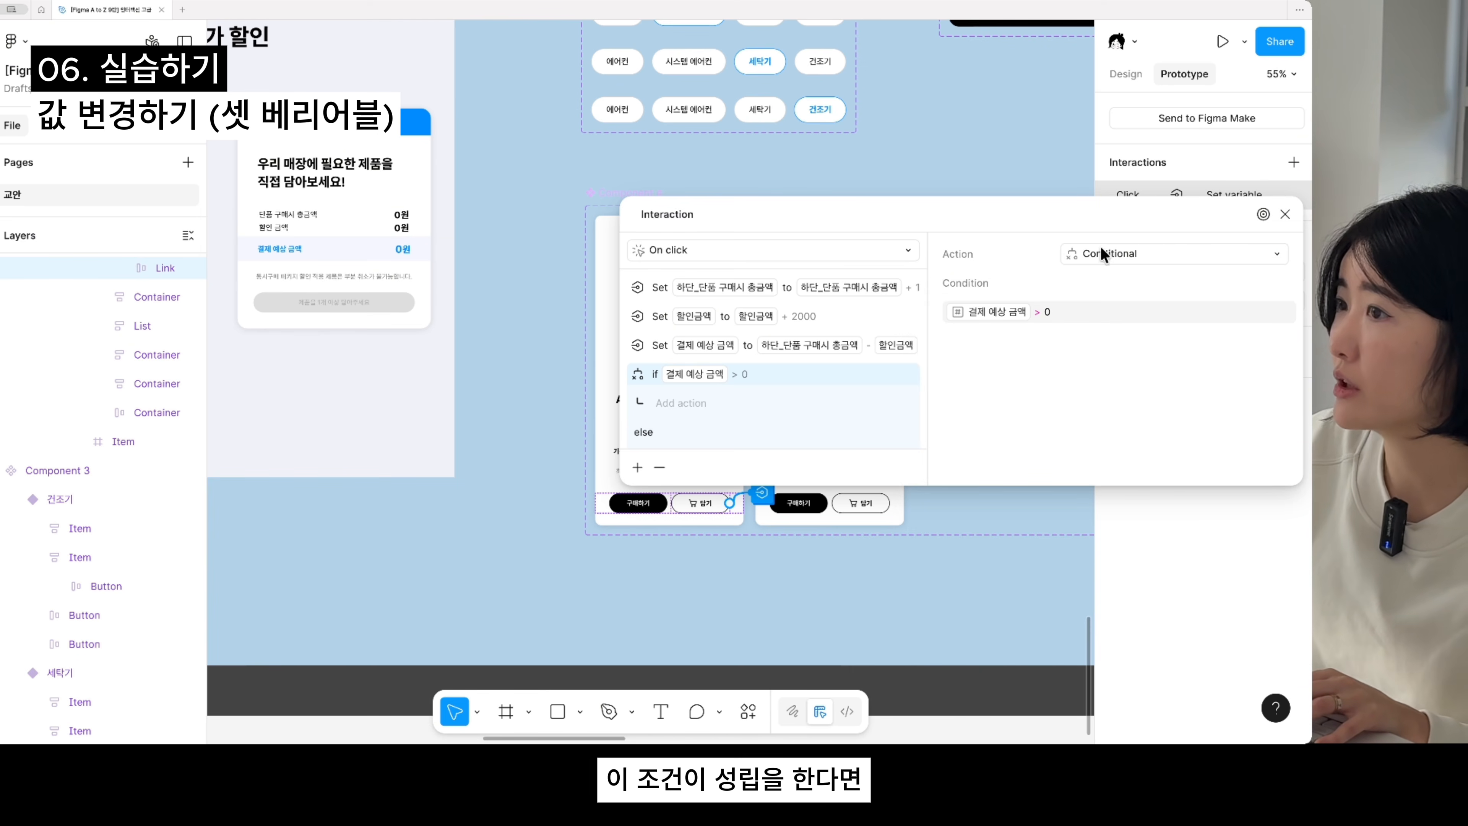
- Under the if branch, add a Set variable action that sets 버튼 to true, and close the interaction settings
left_click(684, 404)
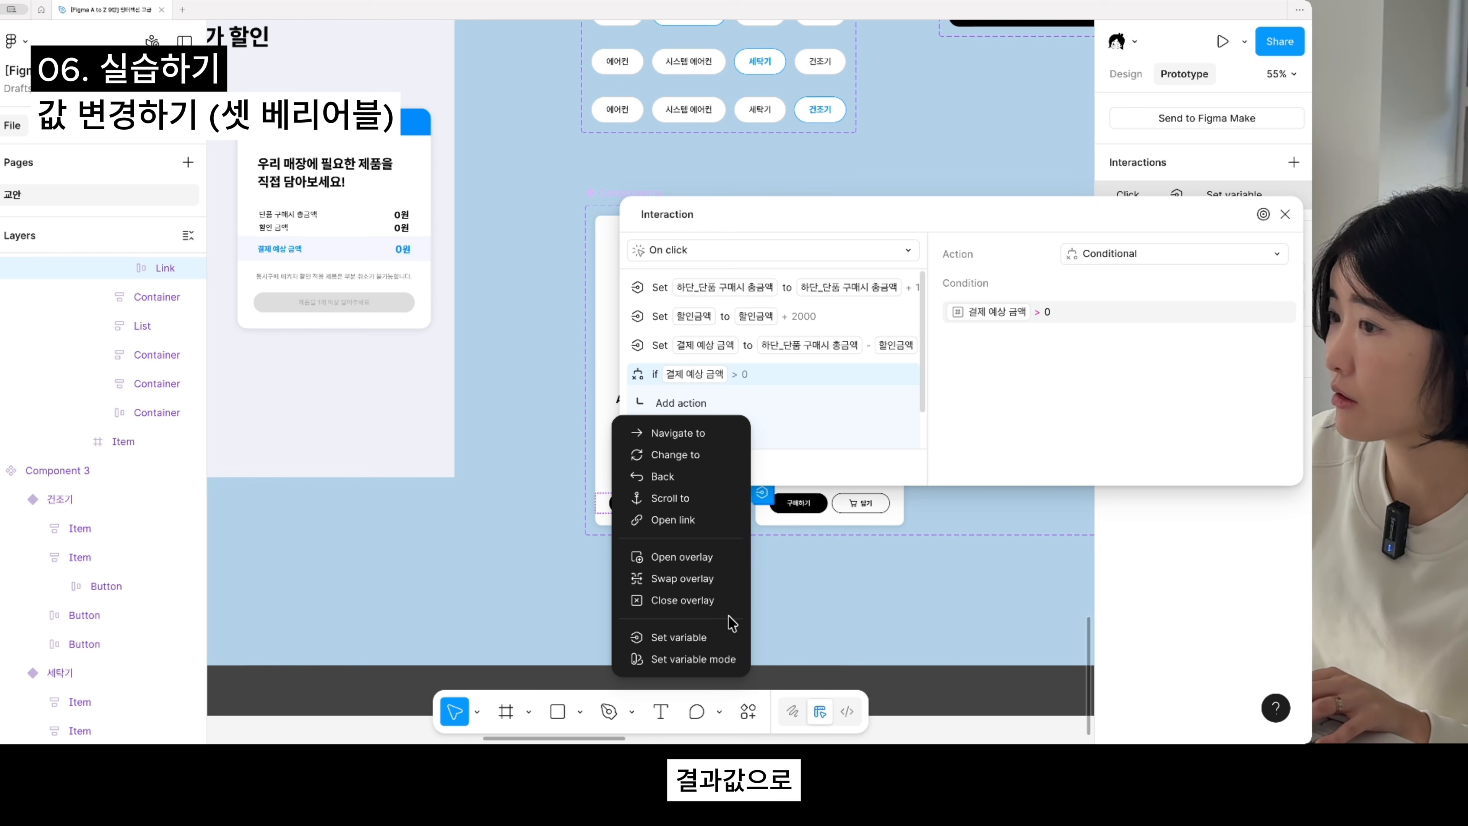
left_click(715, 638)
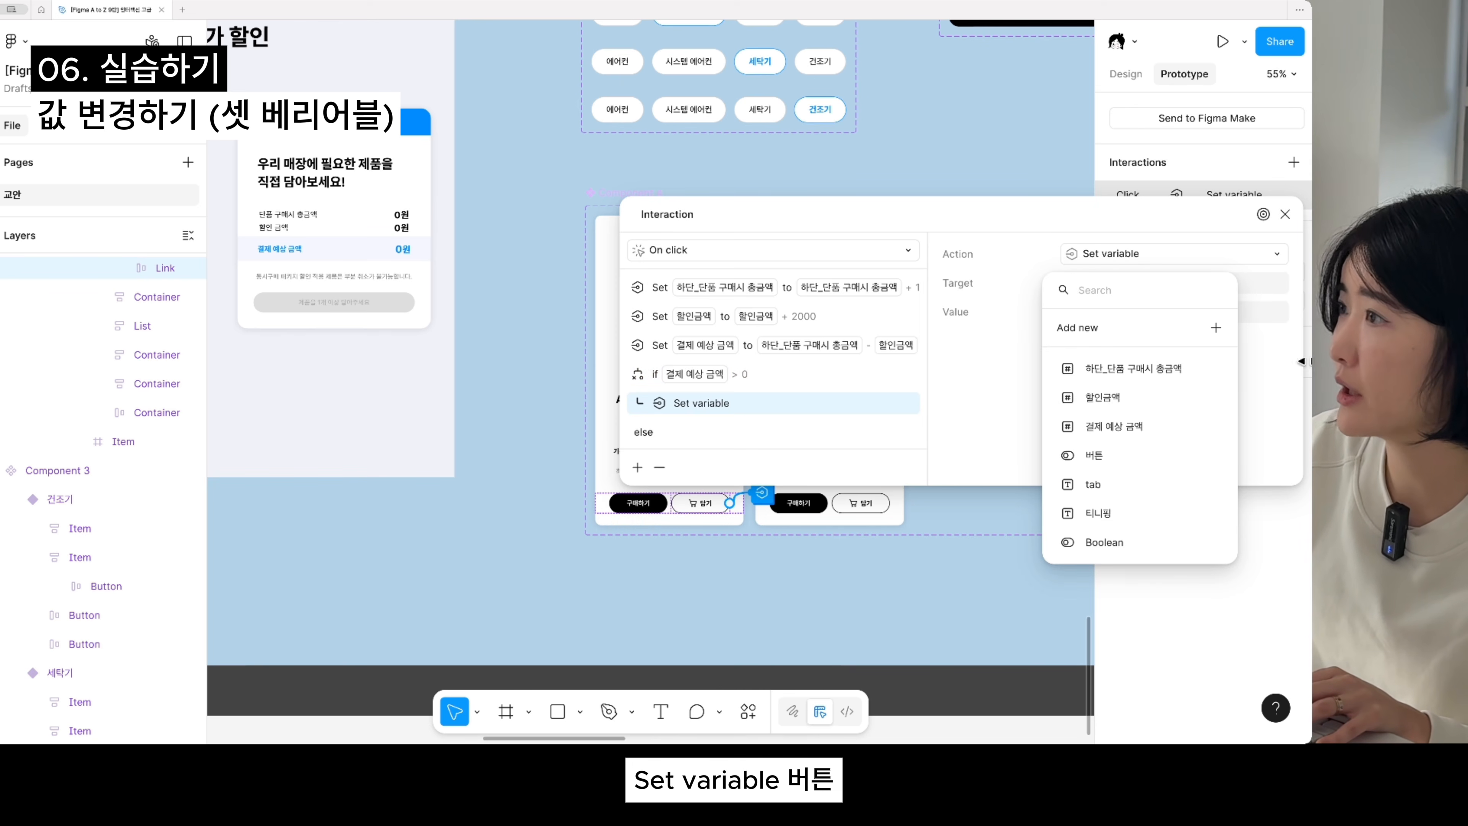
left_click(1131, 458)
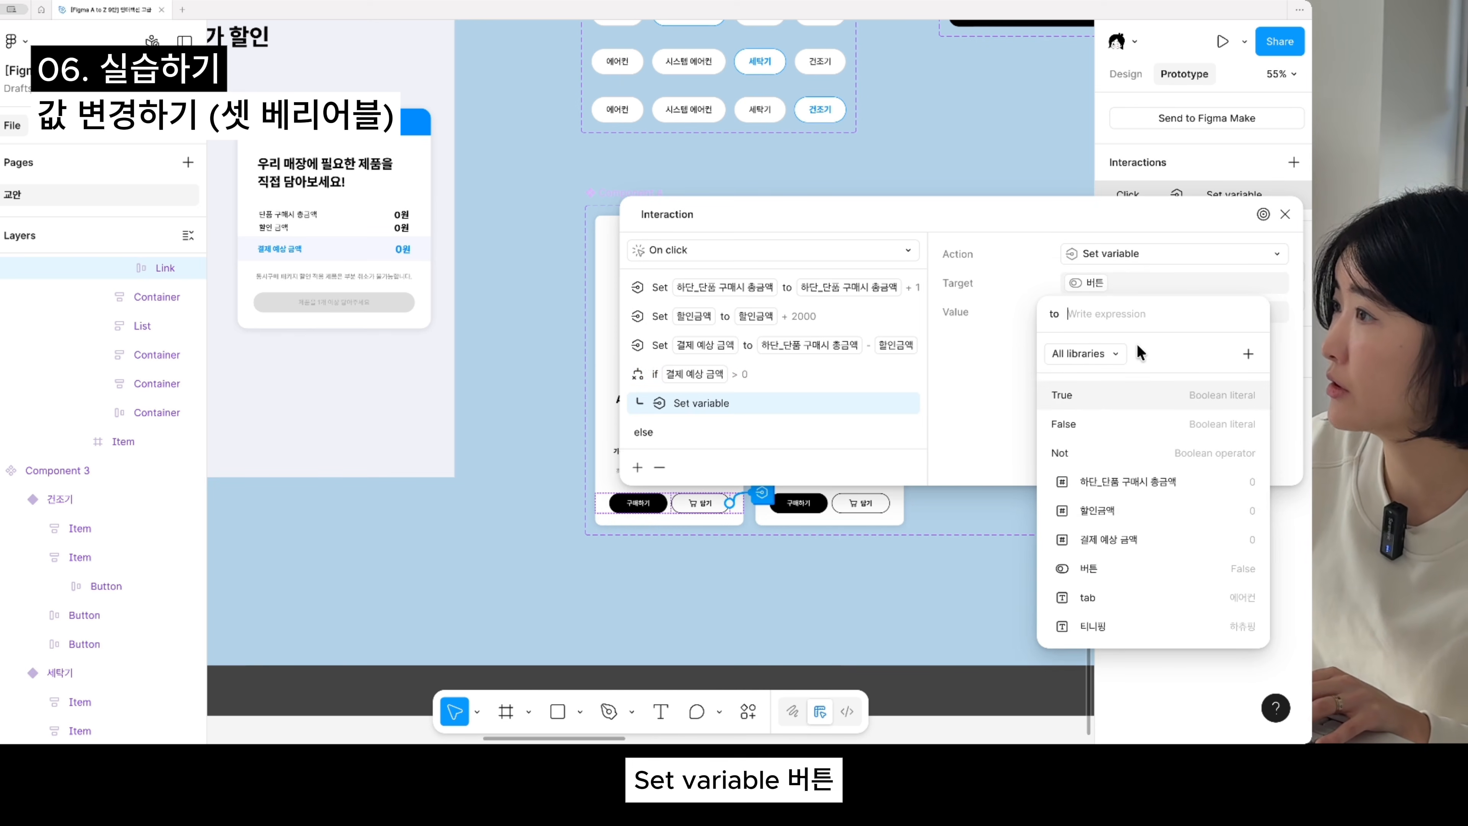
left_click(1093, 393)
left_click(959, 435)
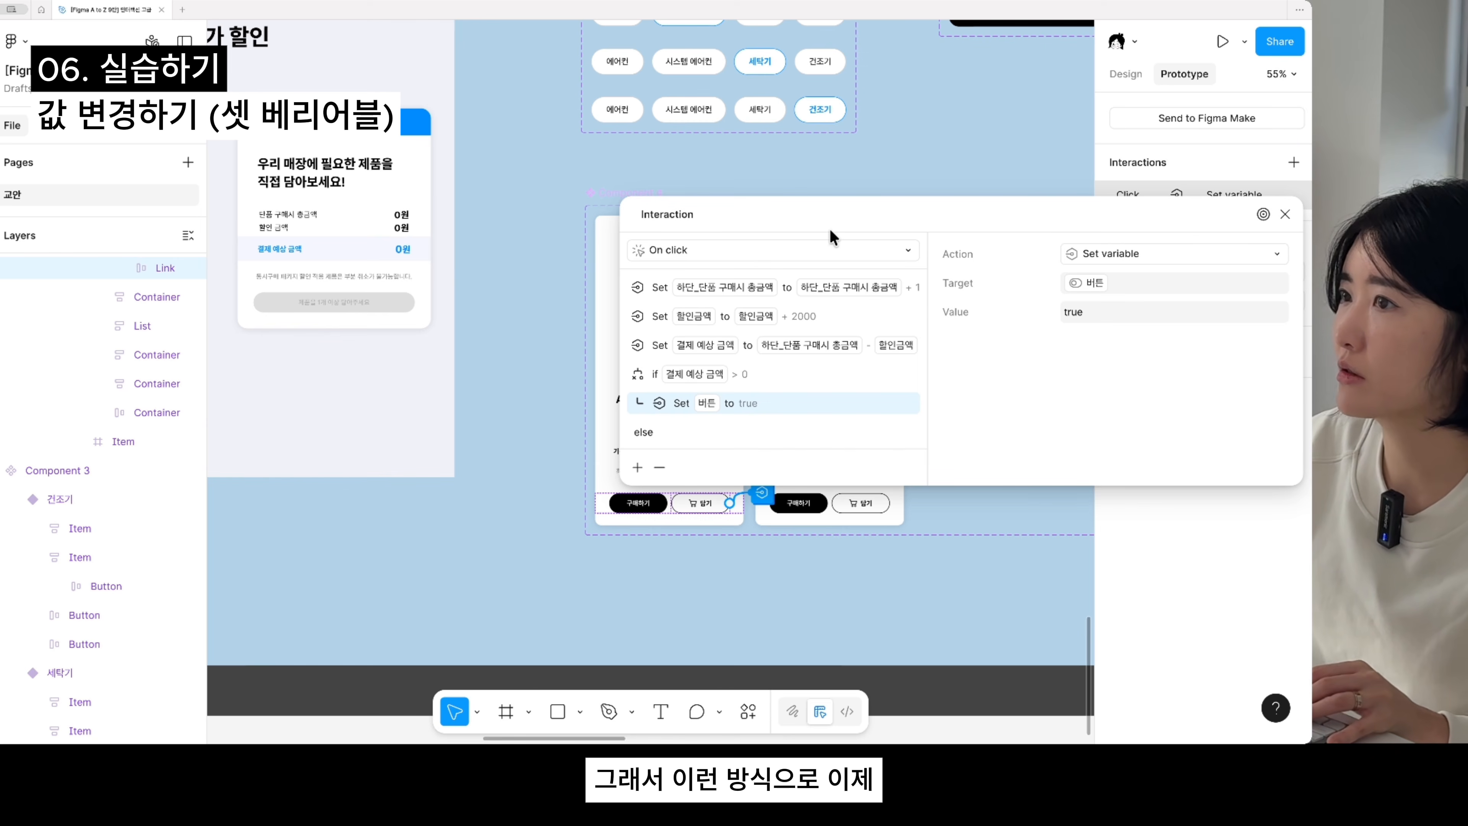
left_click_drag(850, 200, 711, 210)
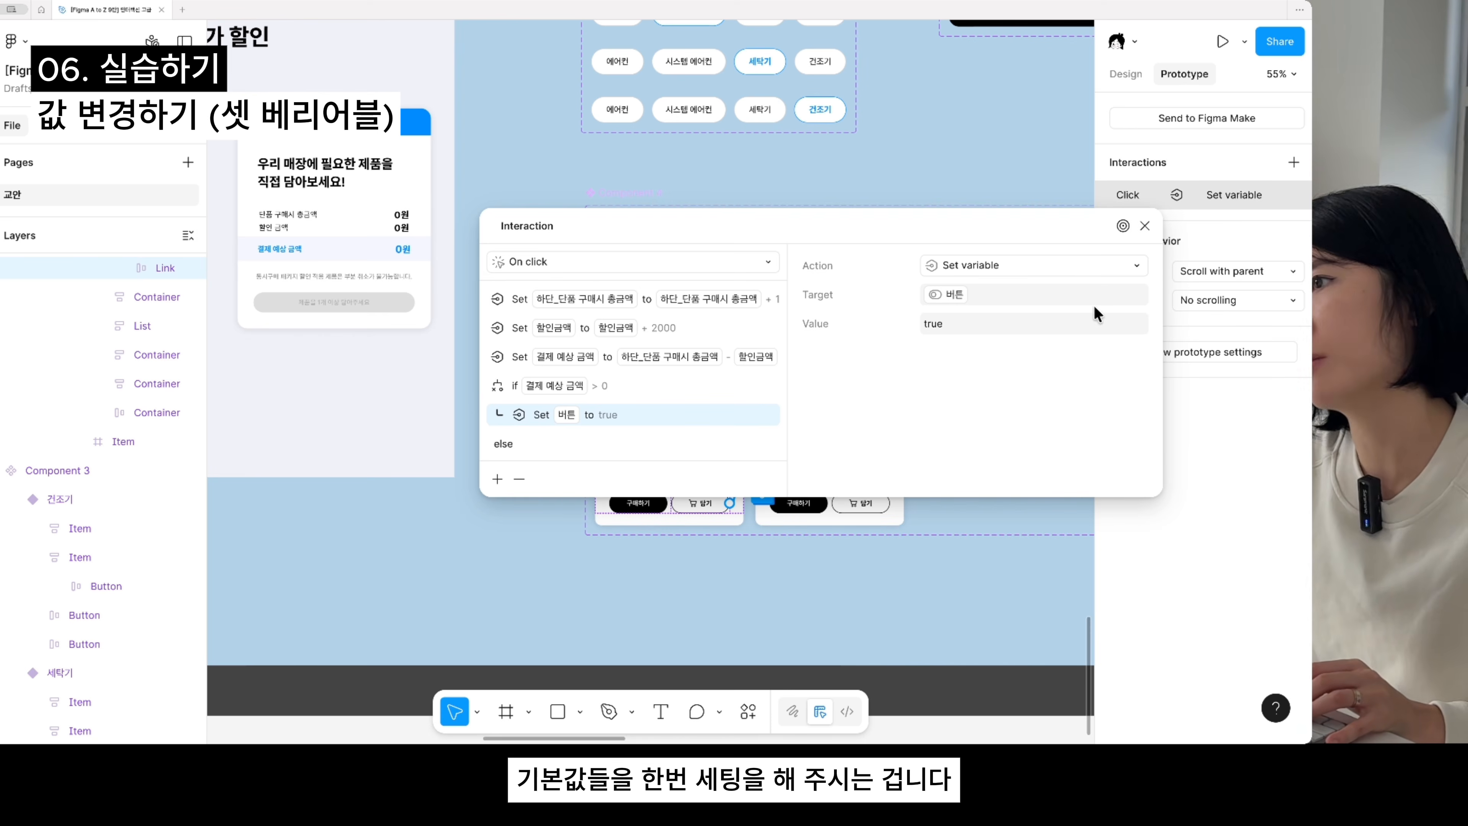
left_click(1144, 226)
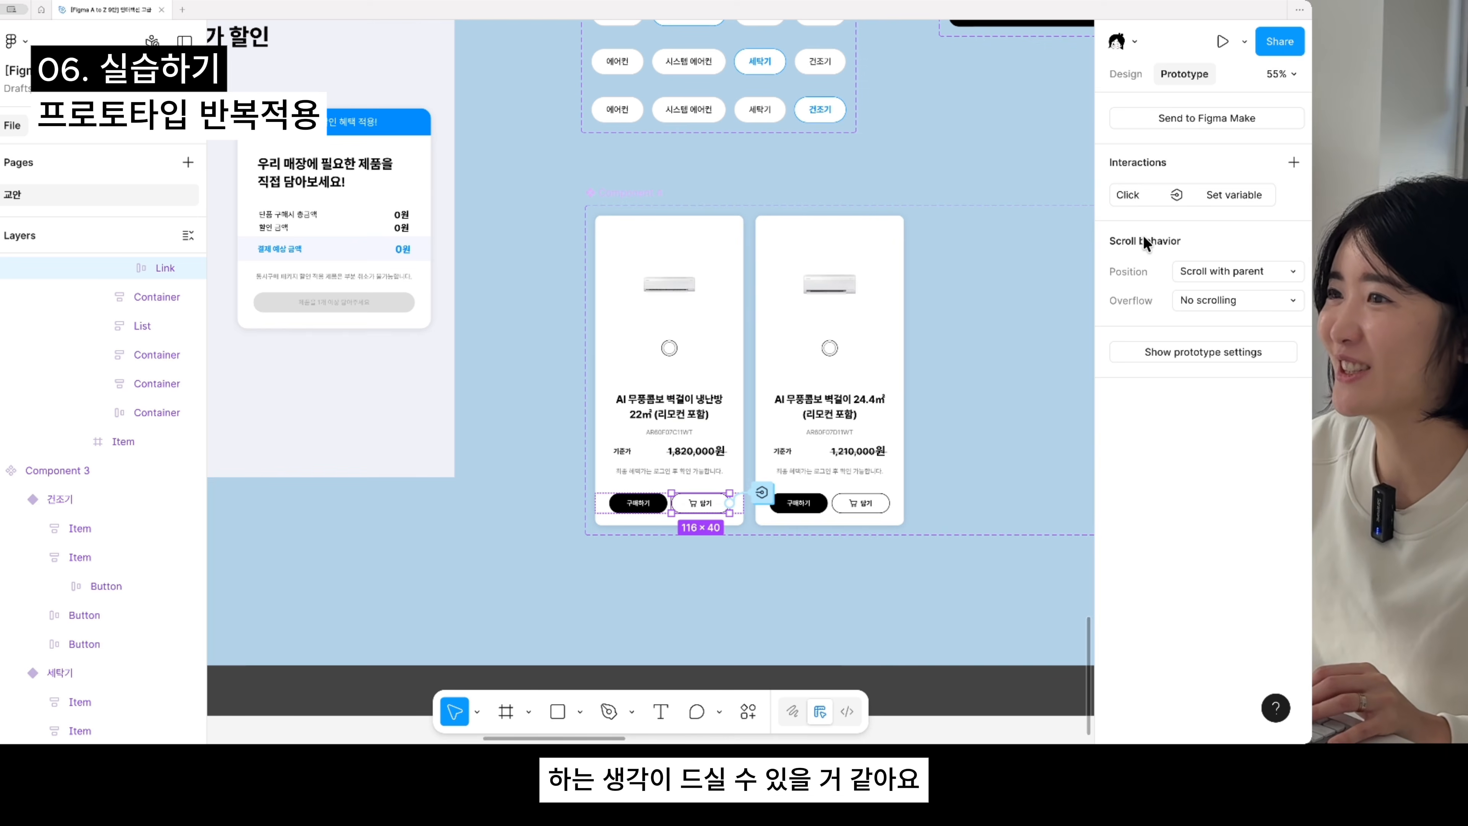
- Look over the other product cards whose 담기 buttons need the same click interaction
left_click(755, 495)
left_click(509, 450)
scroll(599, 482, "down", 1)
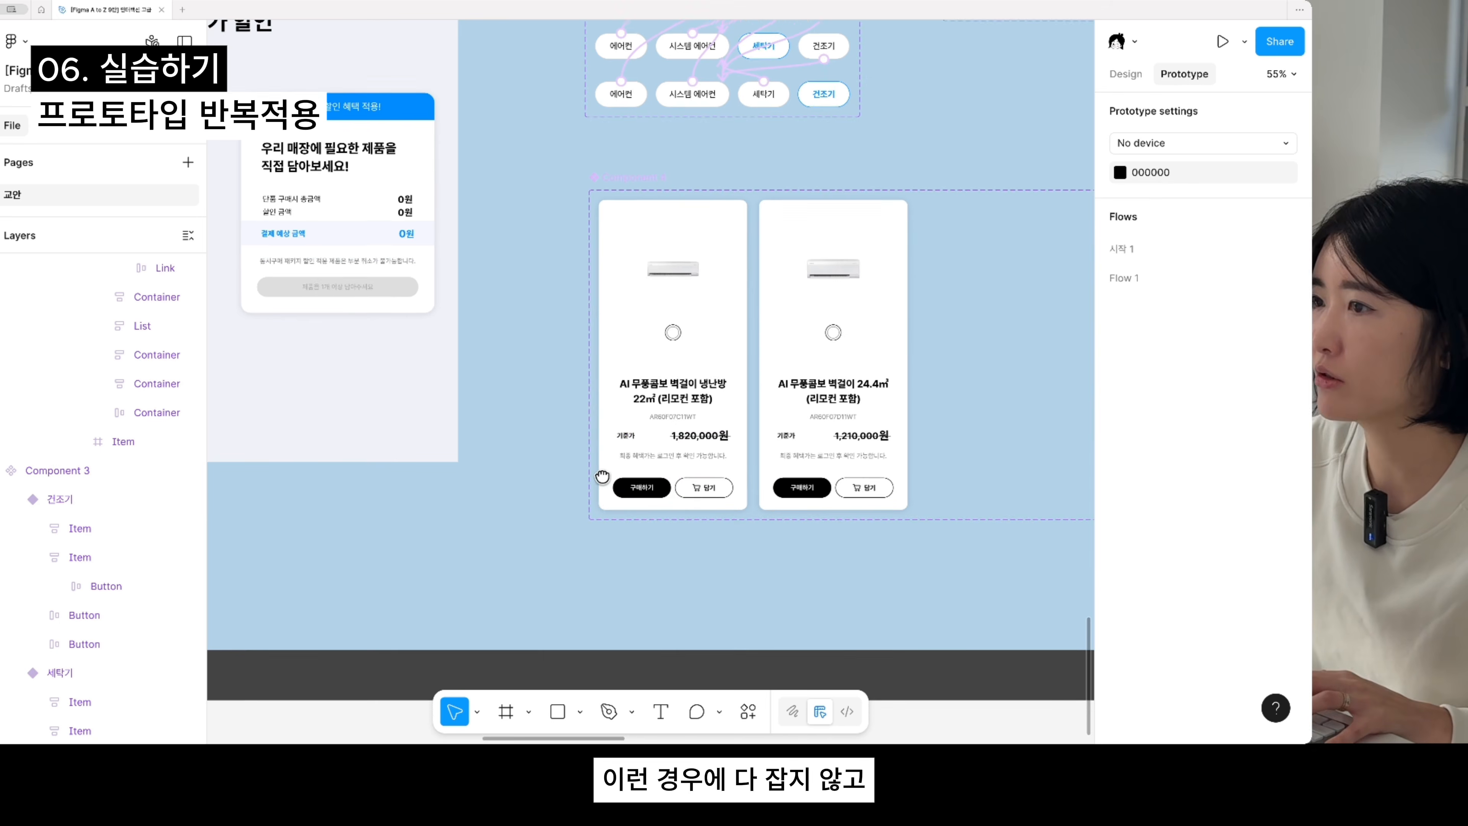
left_click(720, 482)
double_click(719, 482)
double_click(718, 483)
double_click(718, 482)
double_click(719, 482)
double_click(719, 482)
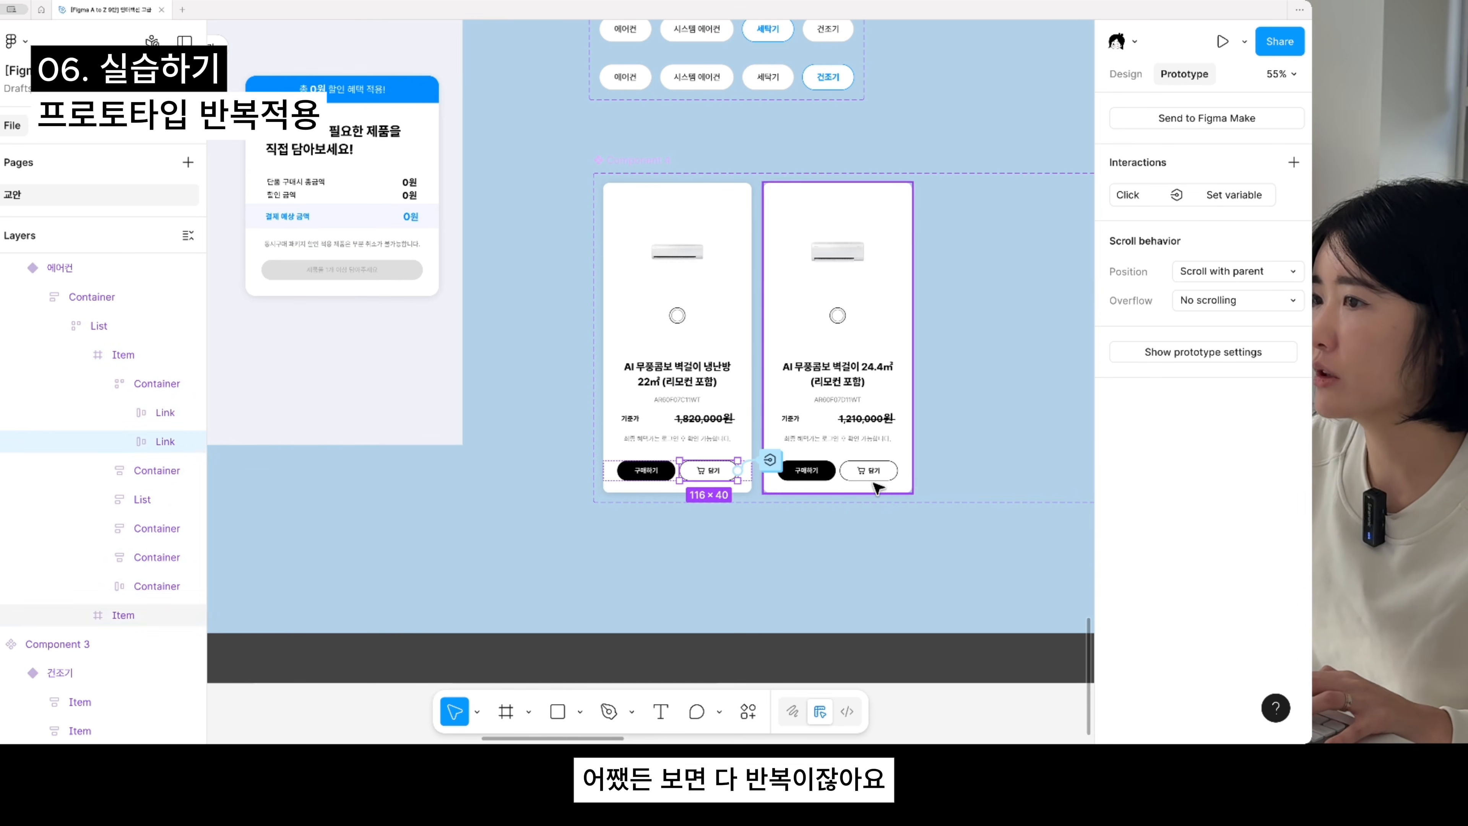
left_click_drag(968, 470, 676, 503)
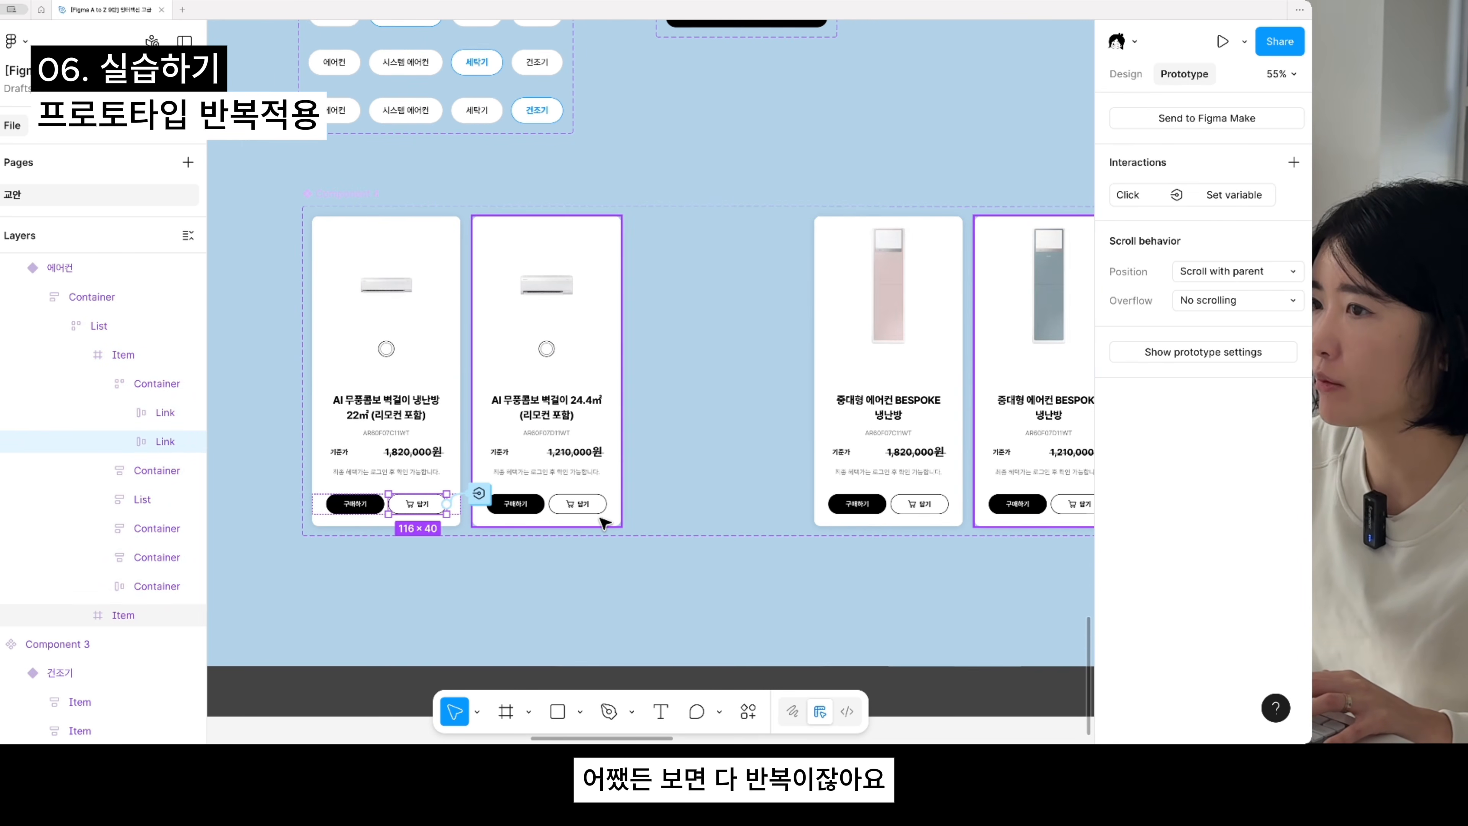
scroll(578, 461, "right", 5)
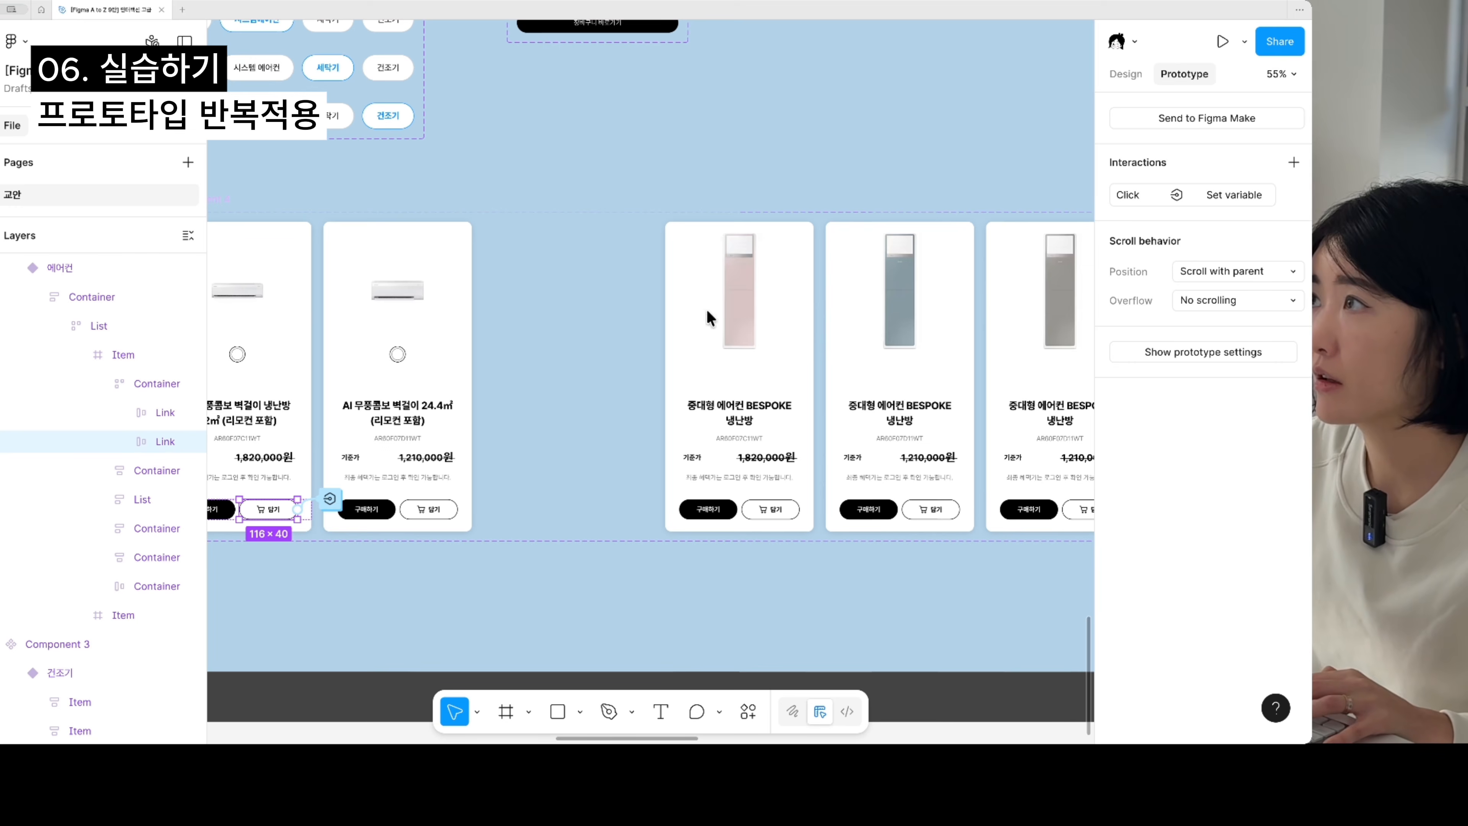
left_click(941, 318)
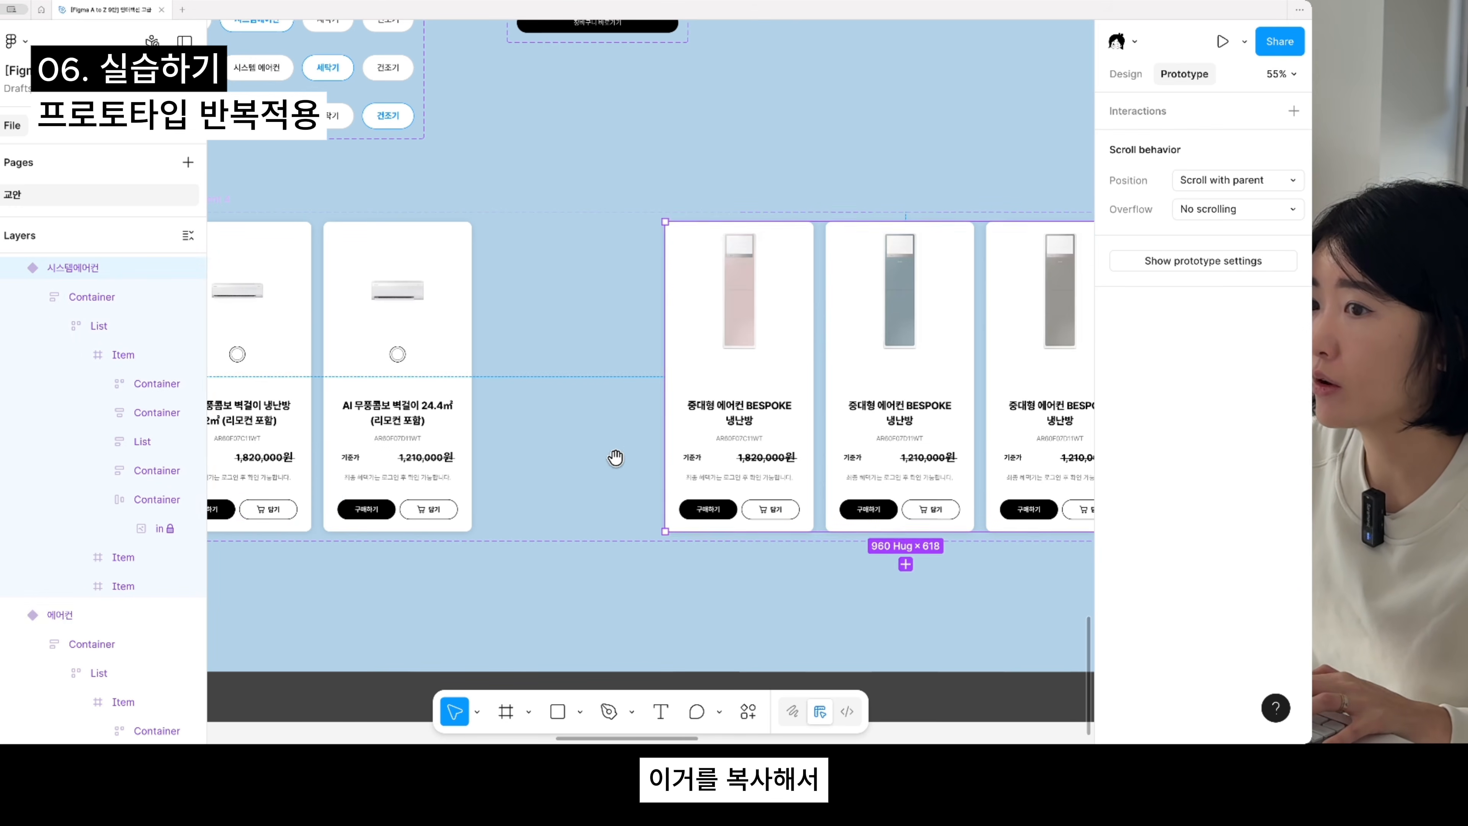
scroll(579, 462, "left", 4)
scroll(578, 463, "down", 2)
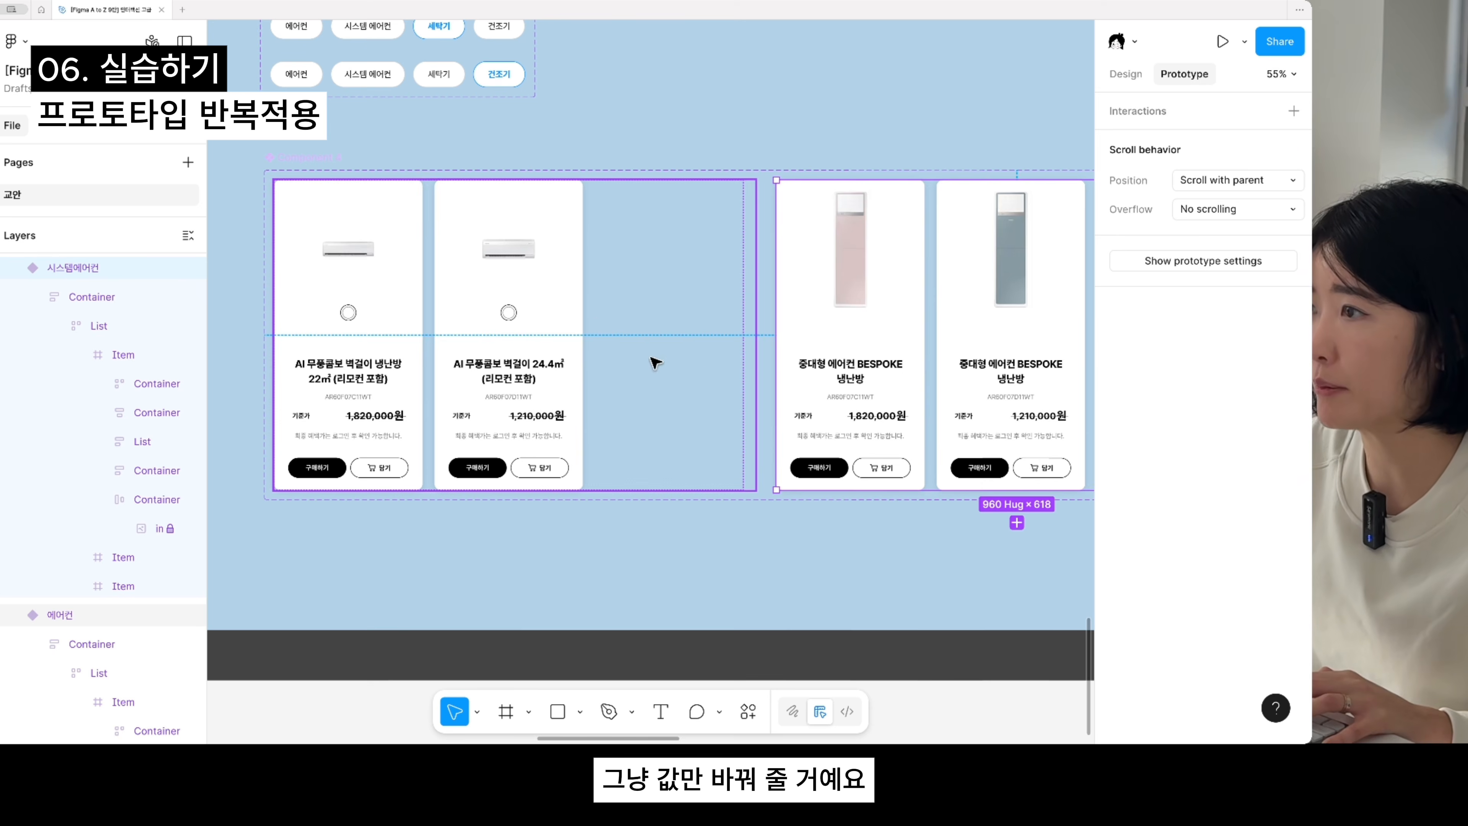
scroll(733, 353, "down", 5)
scroll(632, 446, "left", 5)
scroll(633, 446, "up", 3)
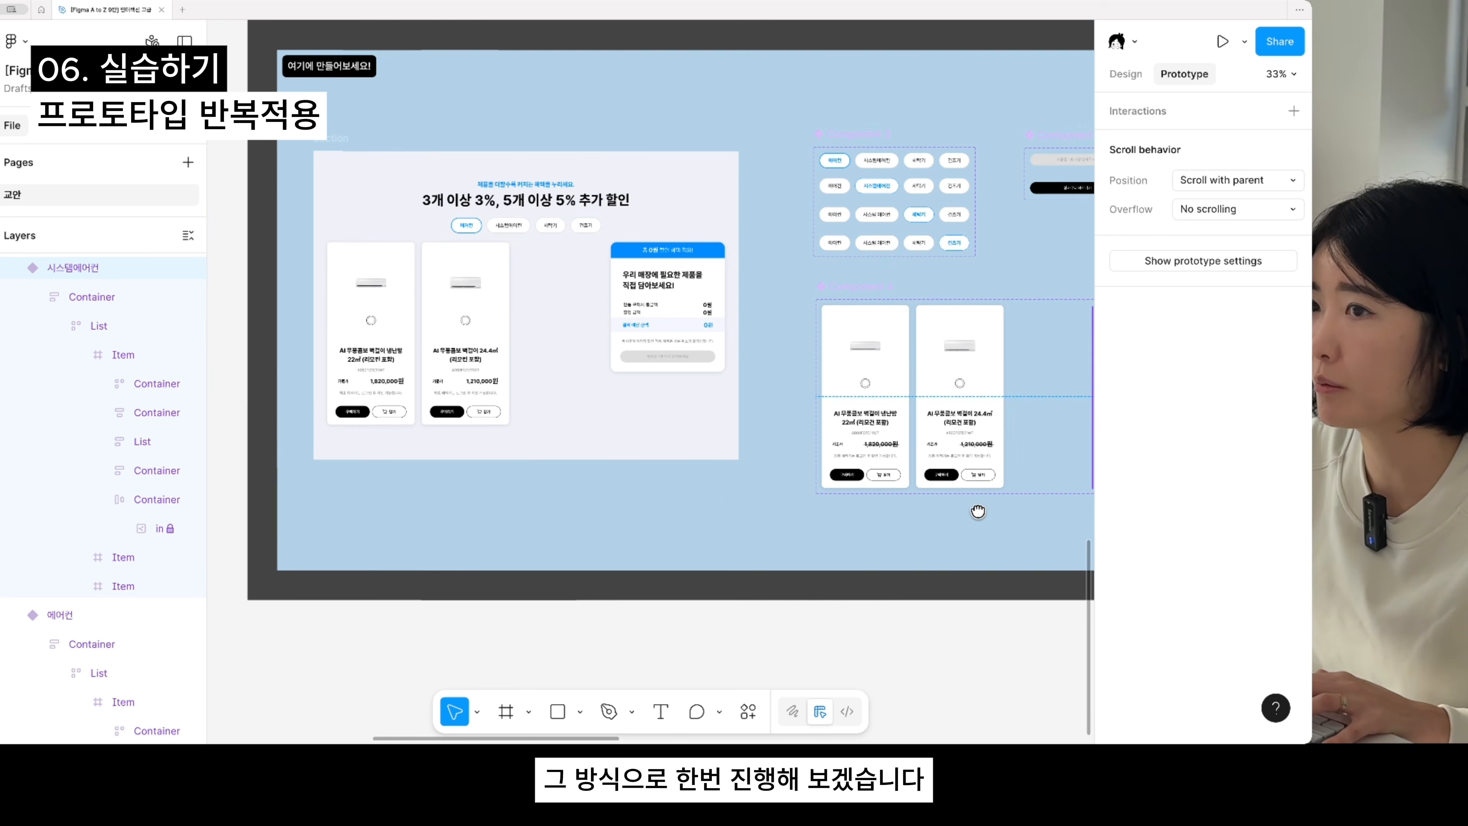
- Copy the click interaction from the 22㎡ card's 담기 button and paste it onto the 24.4㎡ card's 담기 button
scroll(731, 480, "up", 3)
left_click(660, 478, "super")
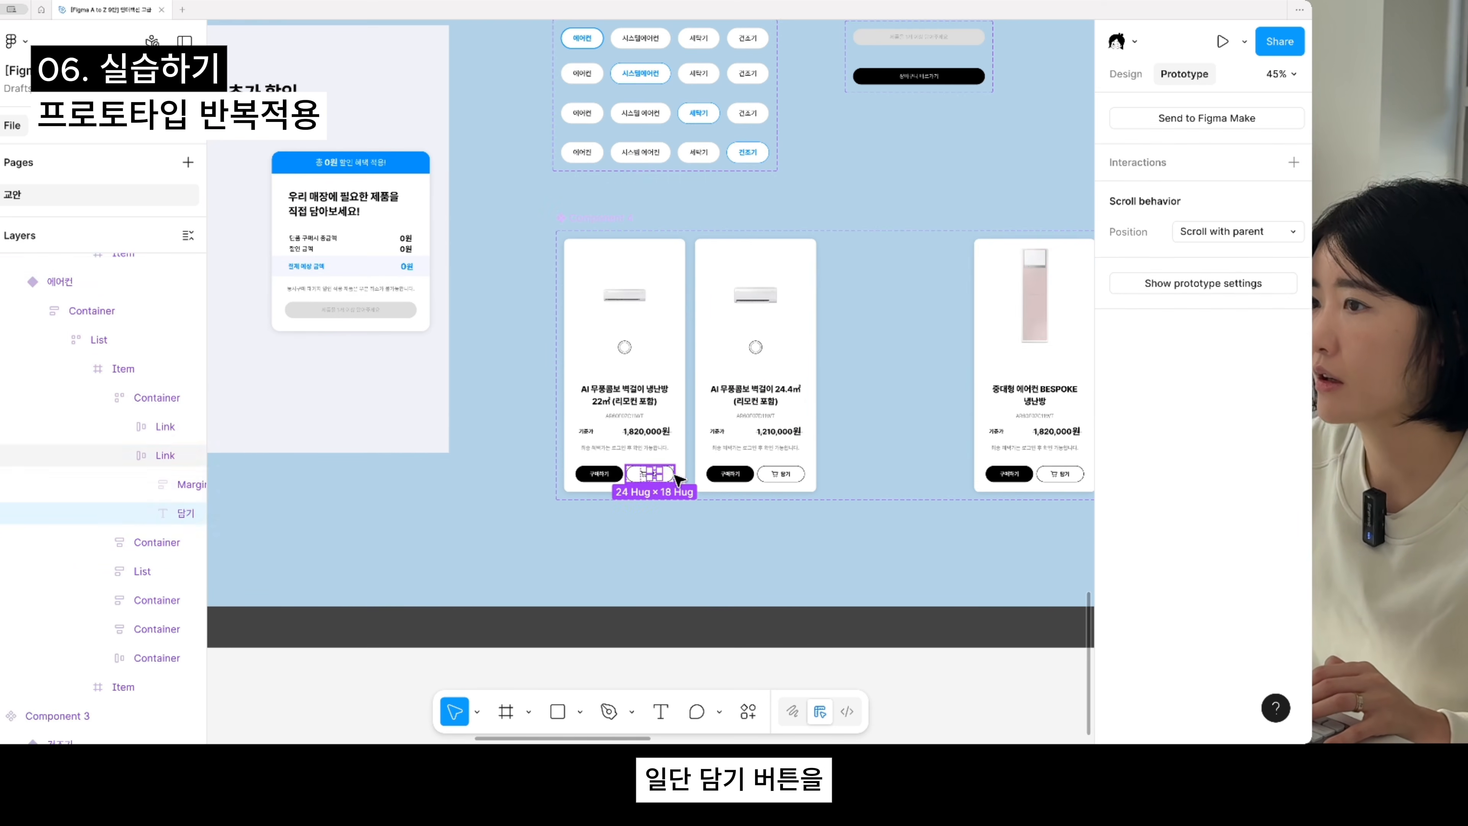
left_click(672, 475, "super")
scroll(714, 474, "up", 5)
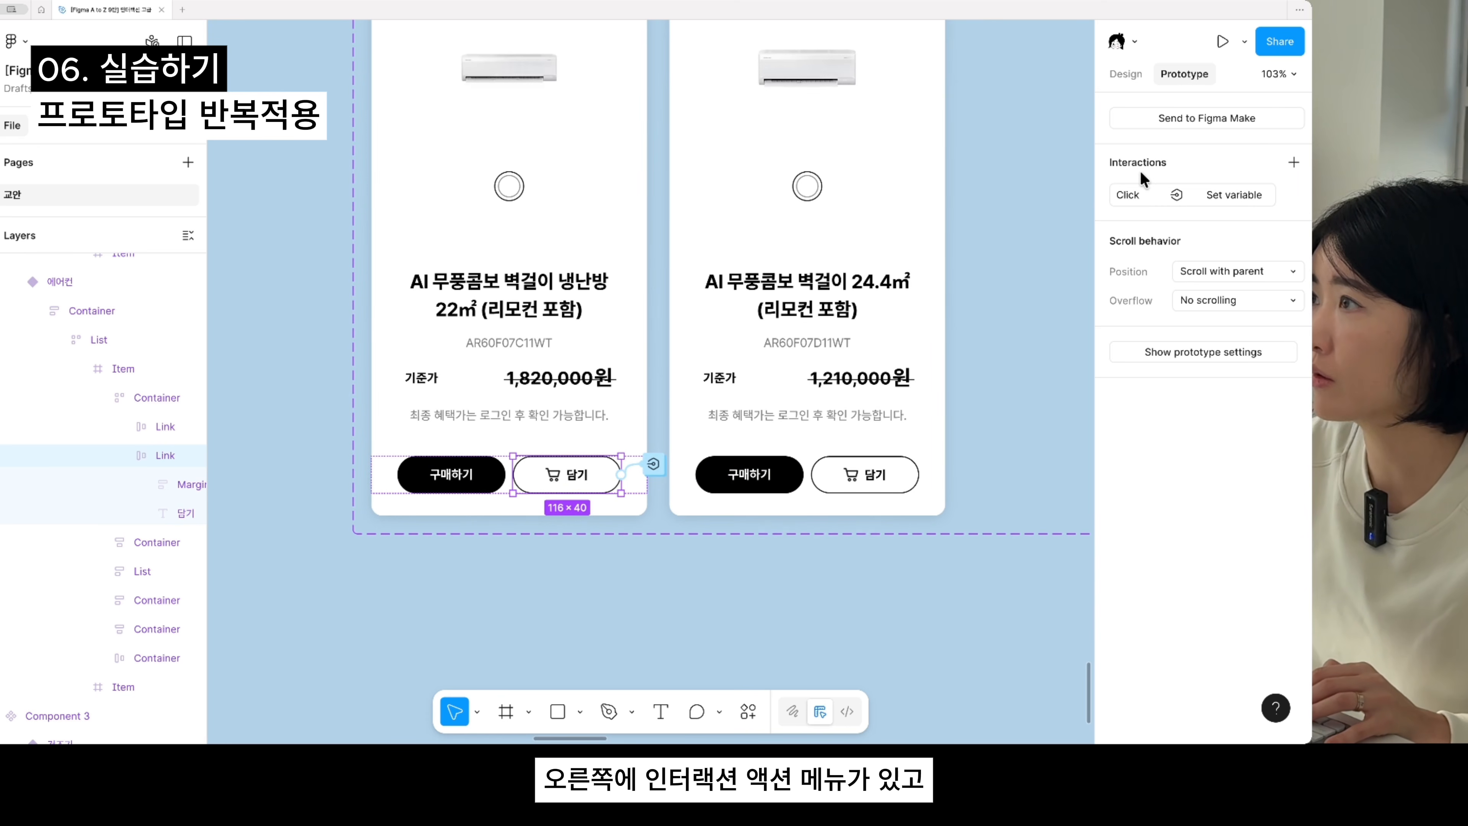
left_click(1106, 193)
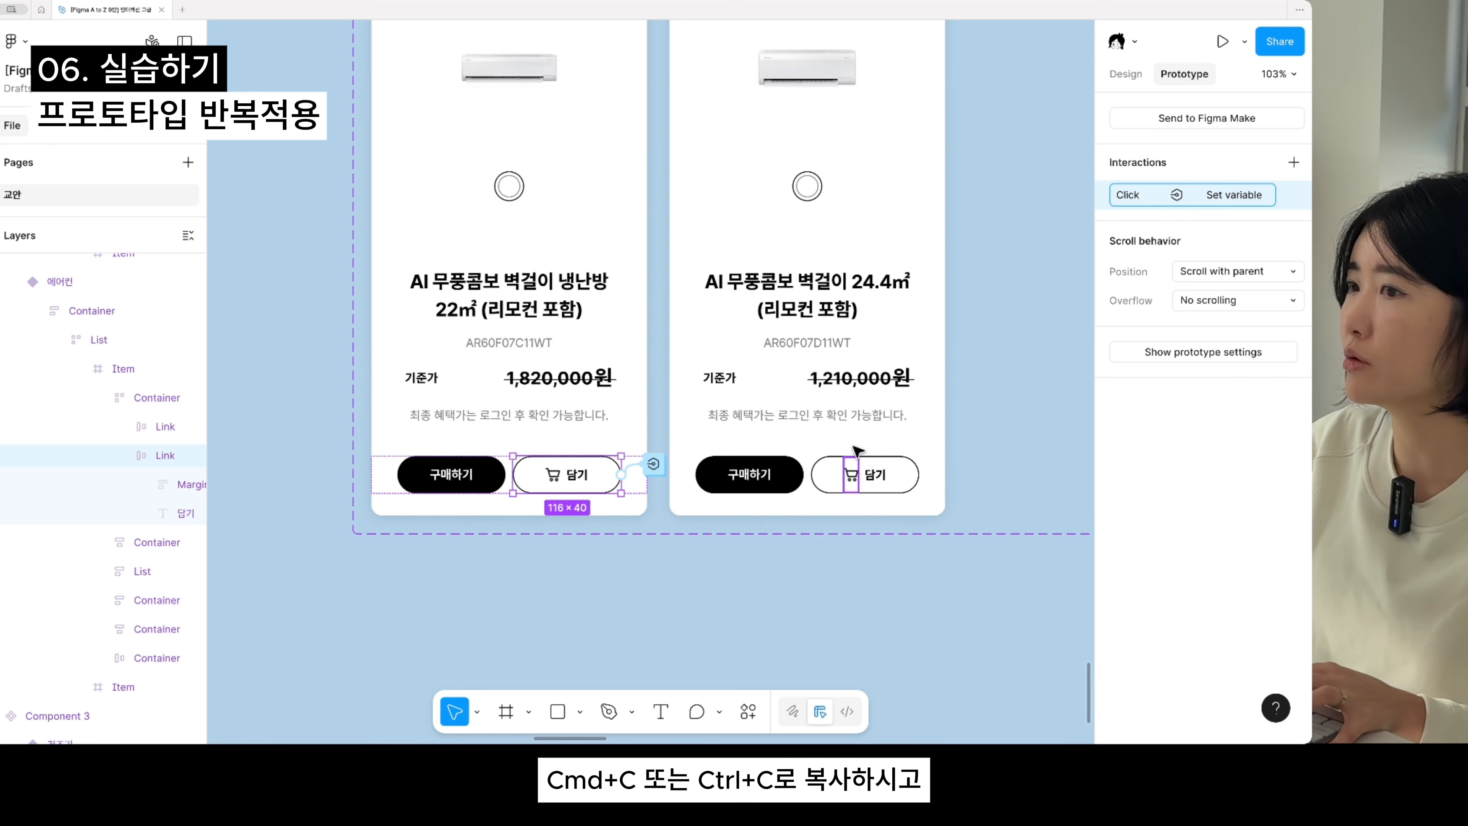
left_click(895, 486)
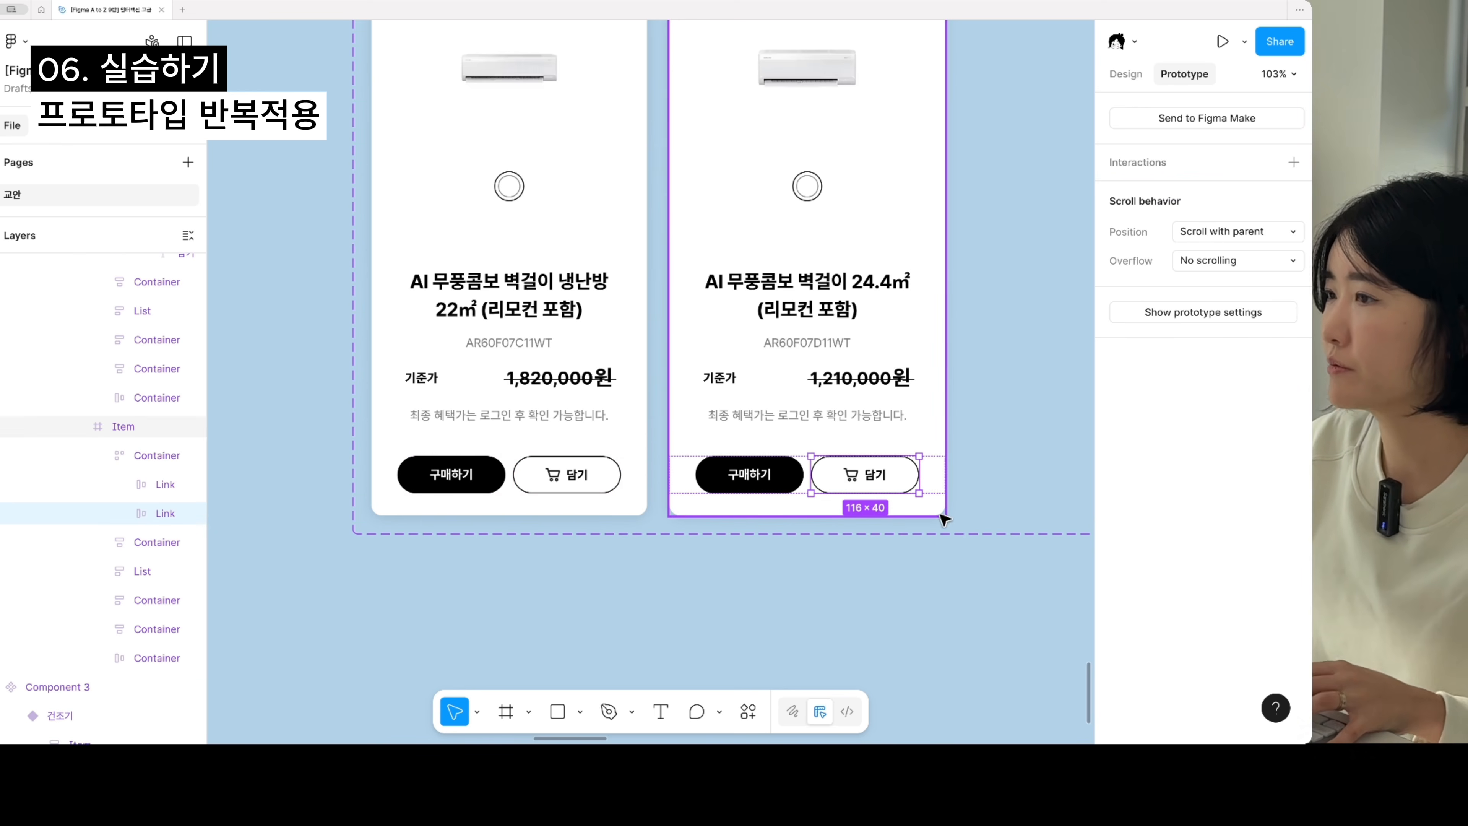
scroll(1015, 541, "right", 3)
scroll(862, 532, "right", 1)
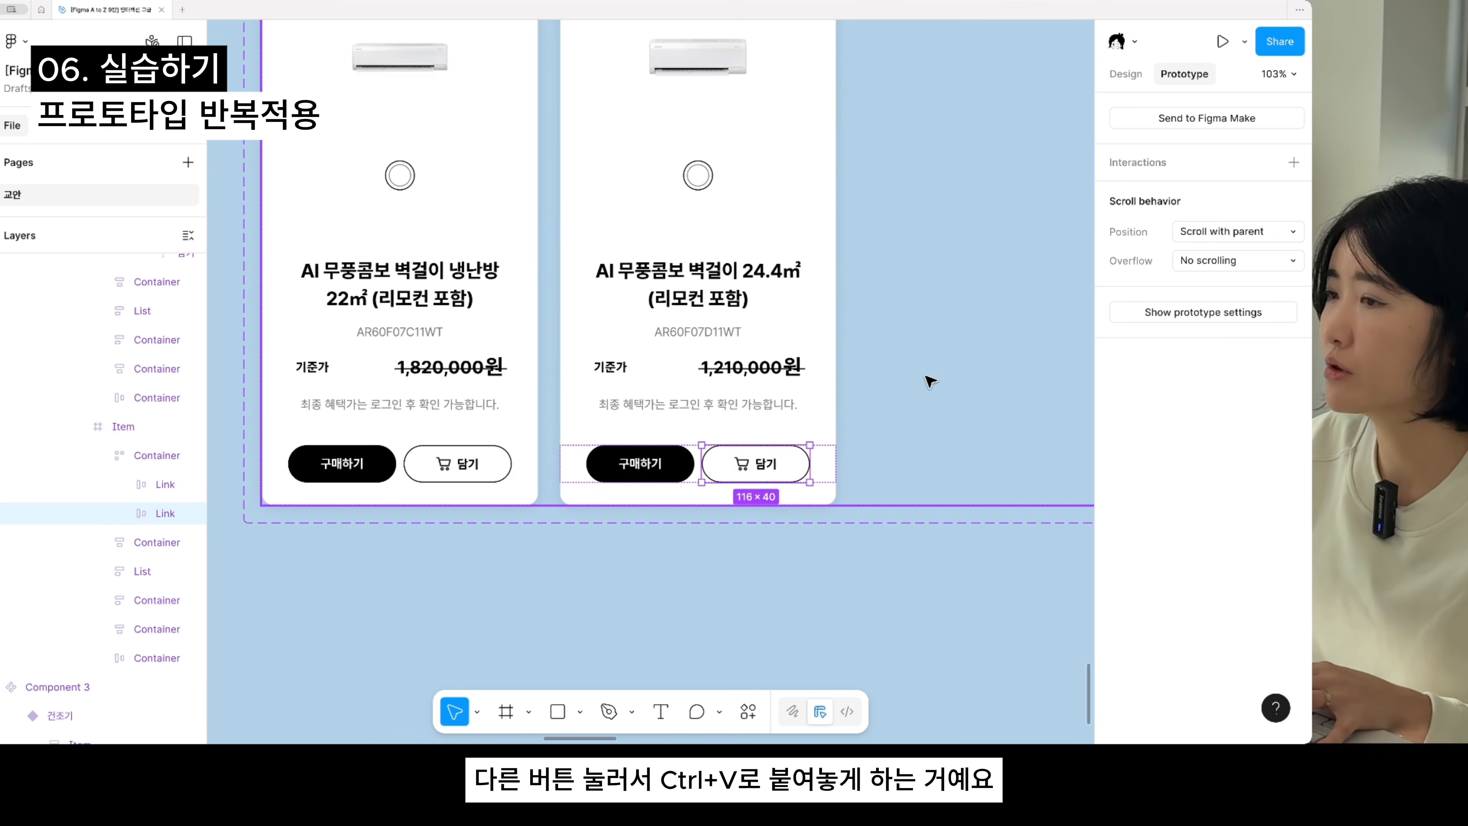
key("ctrl+v")
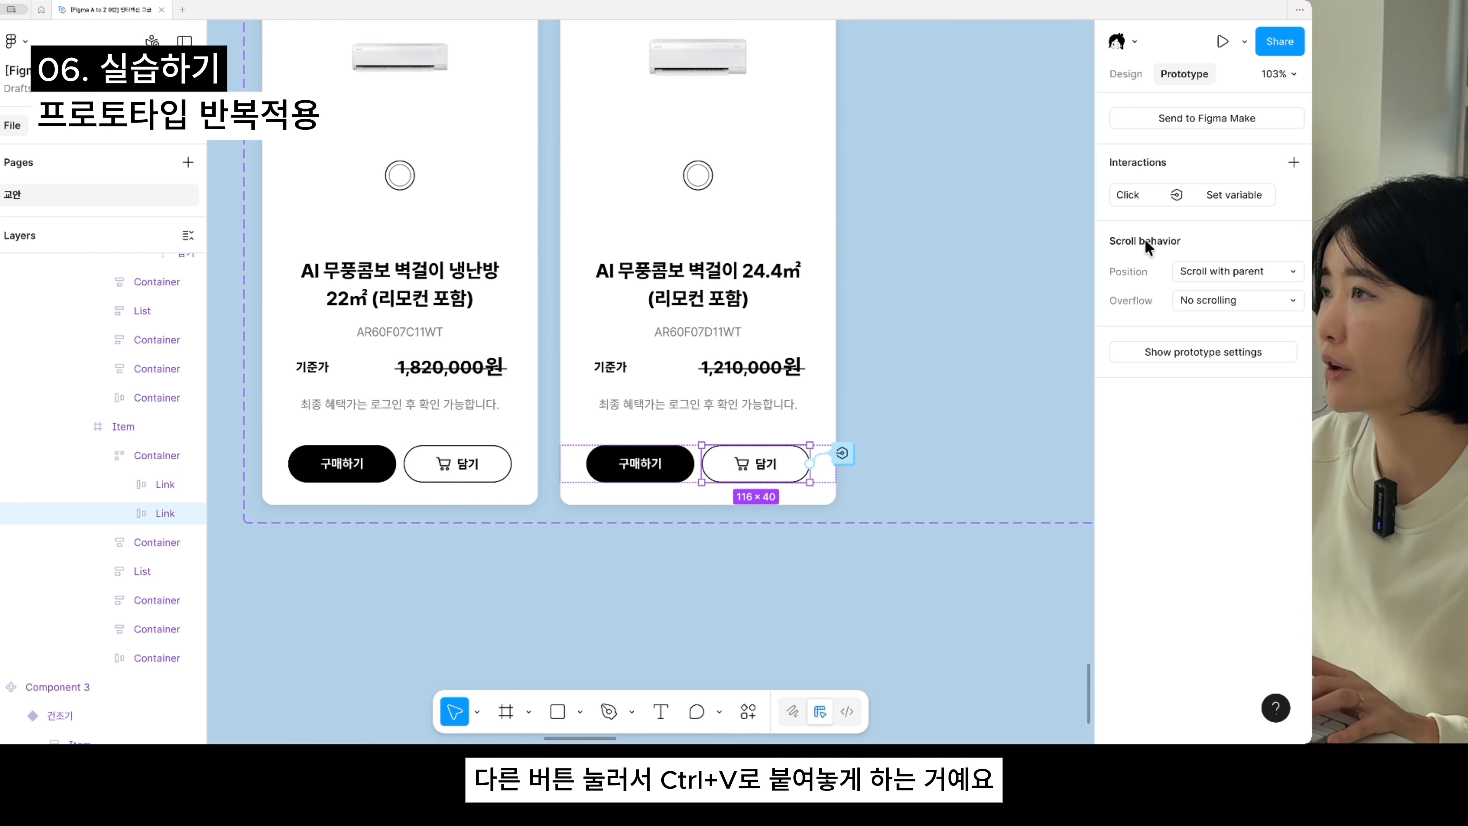
- In the 24.4㎡ card's pasted interaction, change the amount added to 하단_단품 구매시 총금액 to 1210000
left_click(1138, 197)
left_click_drag(941, 198, 766, 468)
left_click(842, 570)
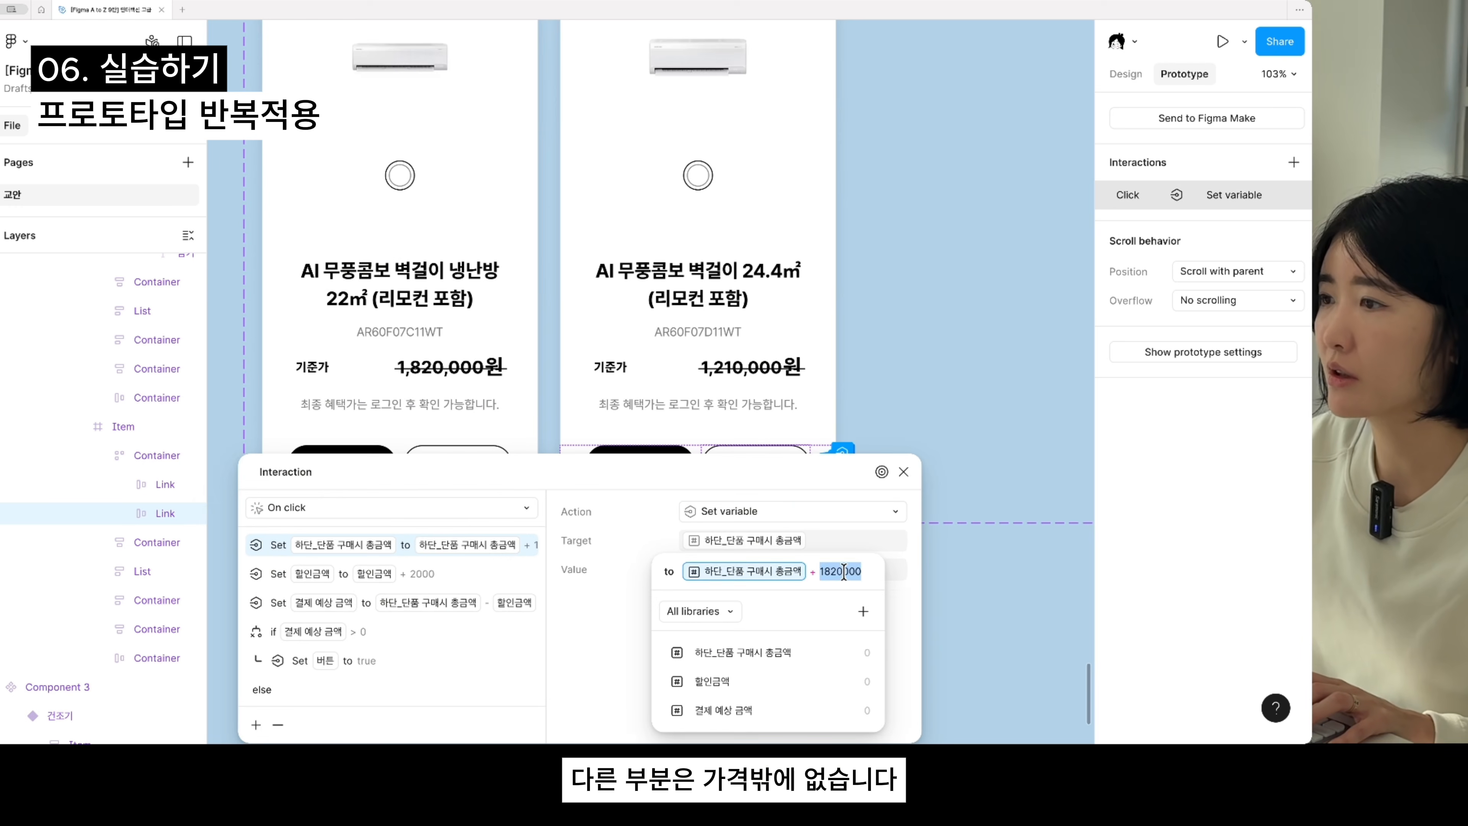
key("Left")
key("BackSpace")
key("BackSpace")
type("21")
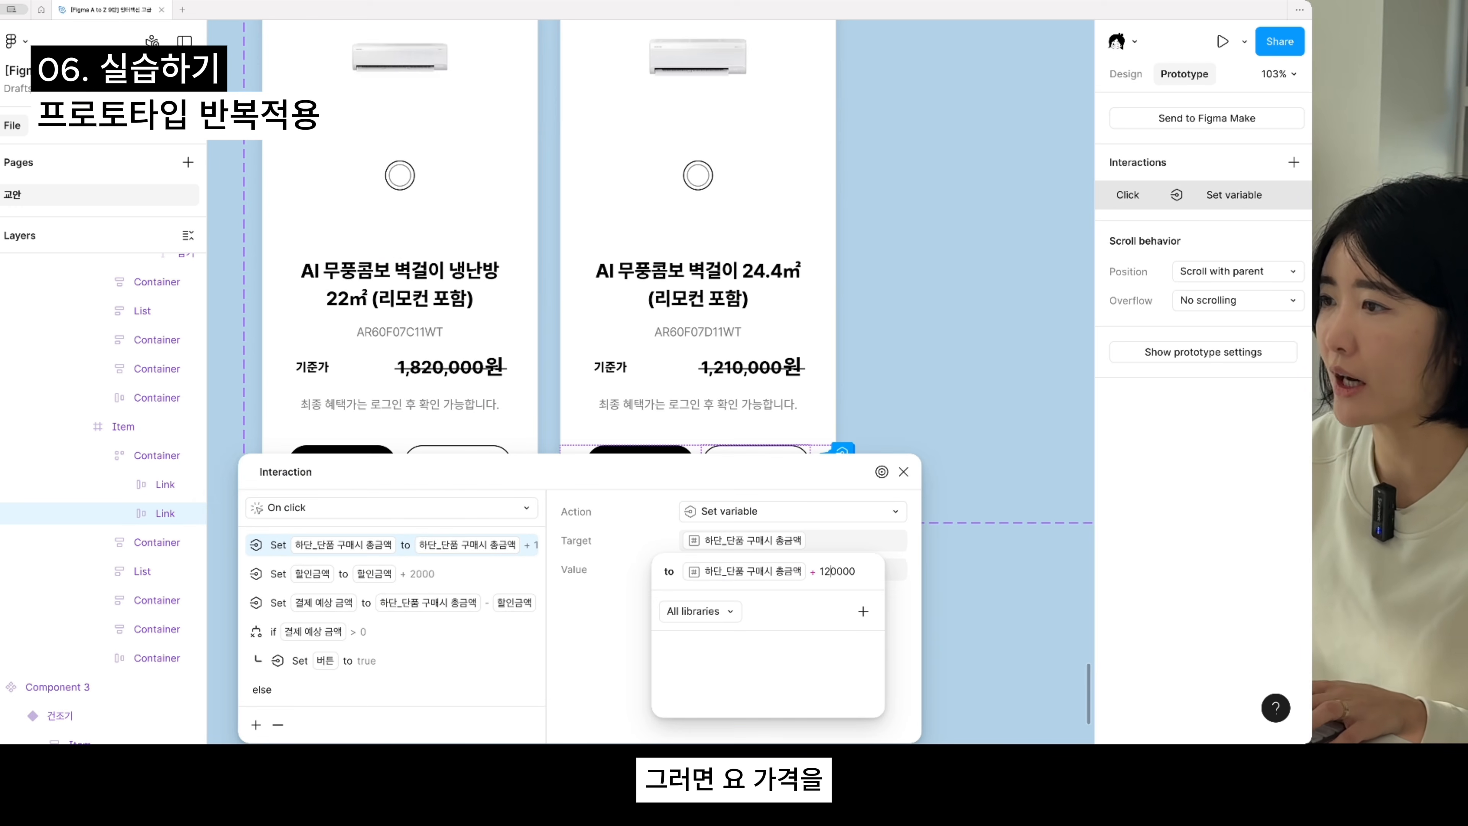
key("Return")
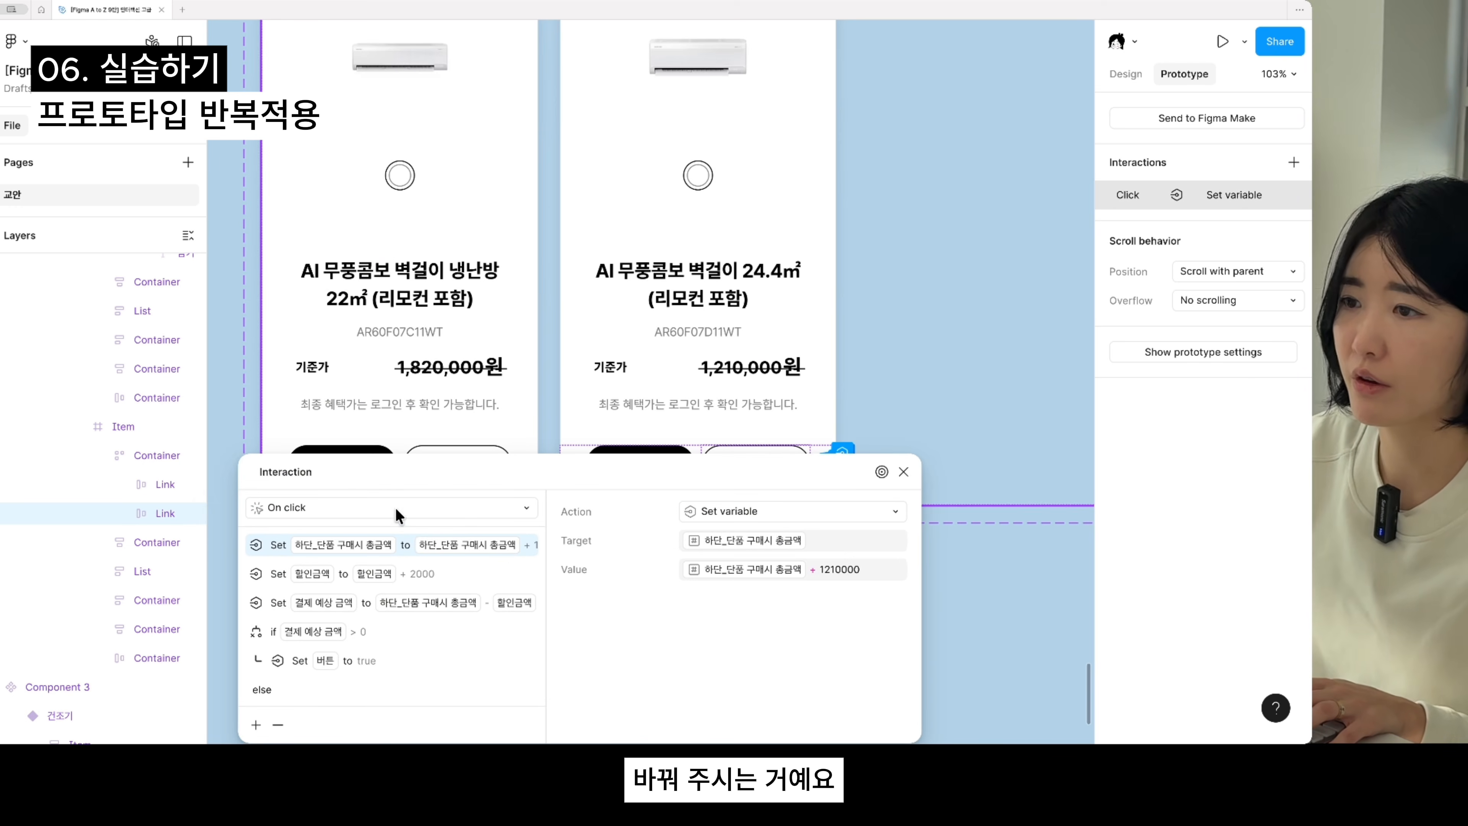
left_click(904, 472)
- Paste the copied click interaction onto the 담기 button of the pink 중대형 에어컨 BESPOKE card
scroll(925, 489, "down", 5)
scroll(691, 509, "right", 5)
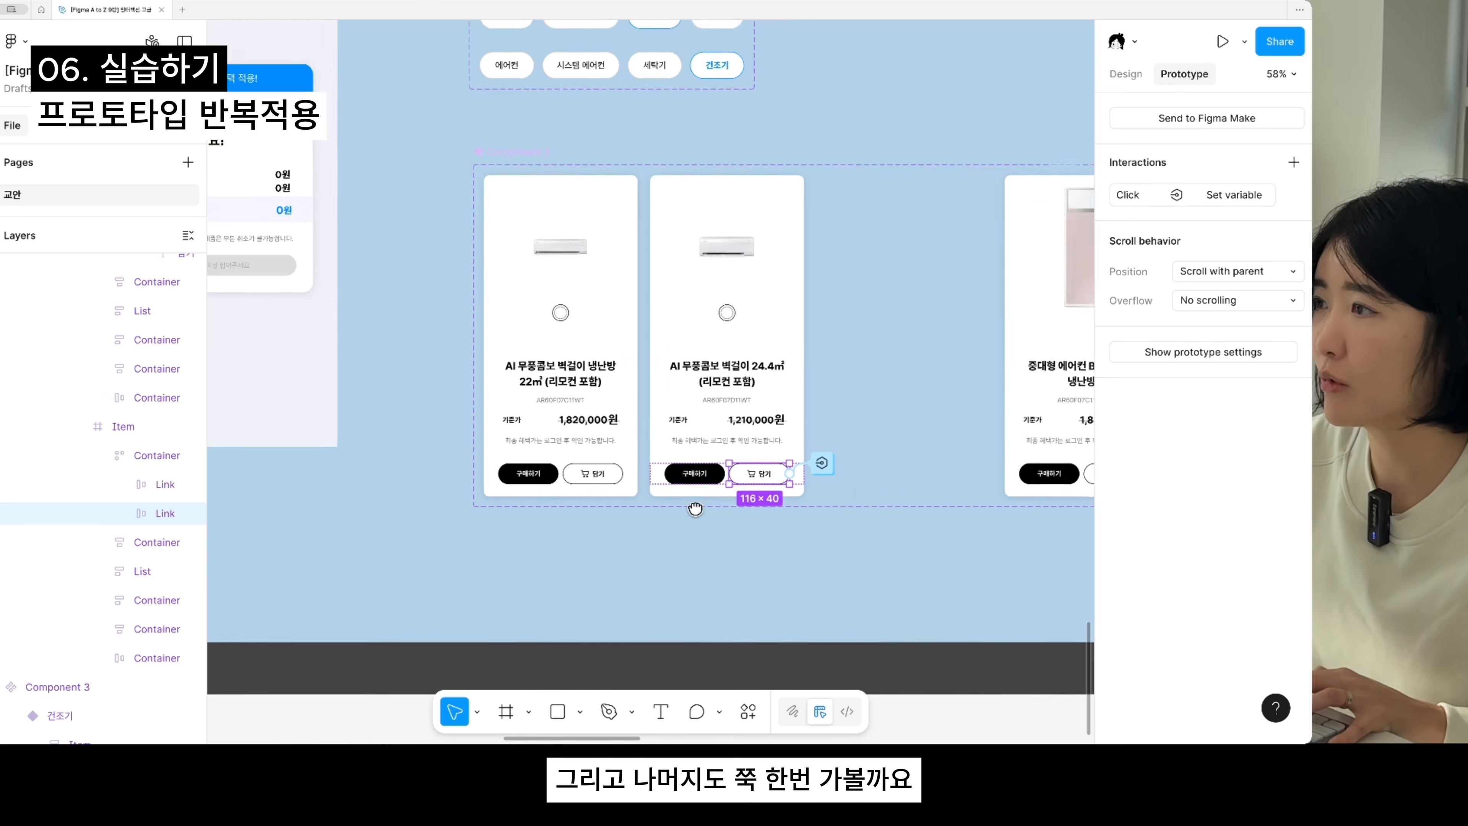
left_click_drag(537, 517, 439, 513)
double_click(525, 499)
double_click(525, 499)
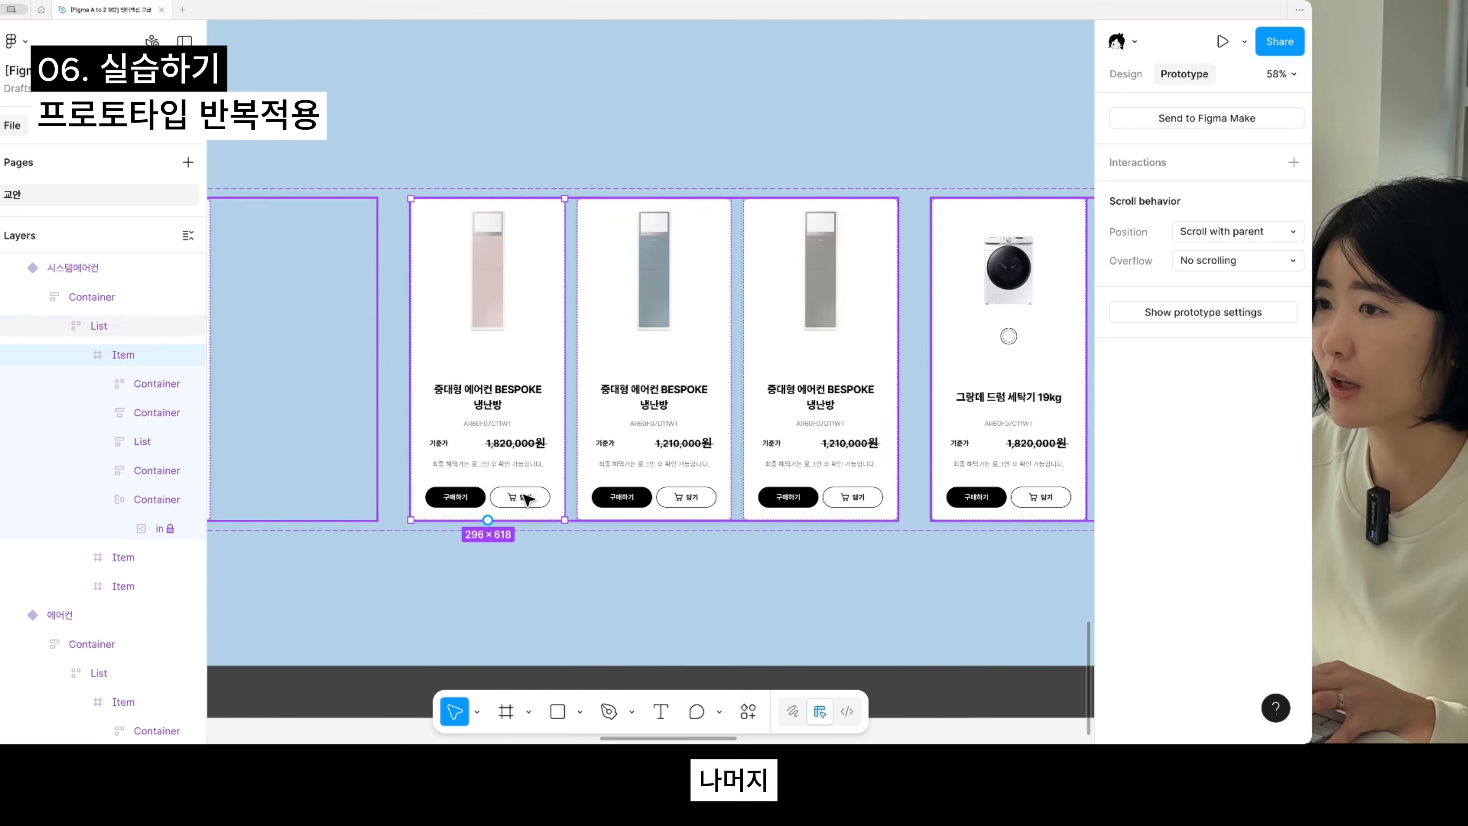
left_click(525, 499)
left_click(528, 501)
key("super+v")
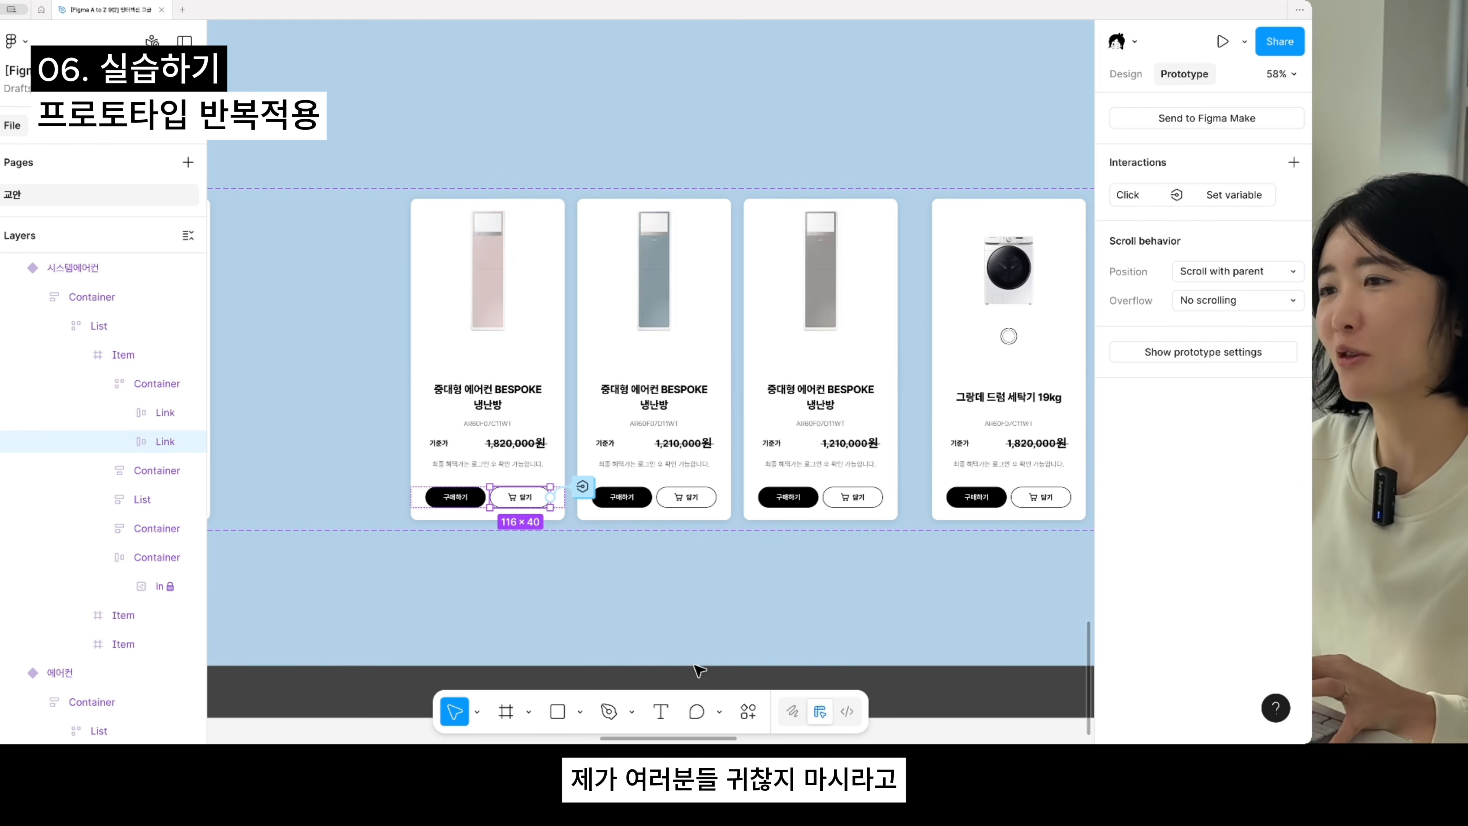
- Paste the same click interaction onto the 담기 button of the blue 중대형 에어컨 BESPOKE card
scroll(693, 591, "up", 1)
scroll(692, 591, "right", 1)
double_click(666, 526)
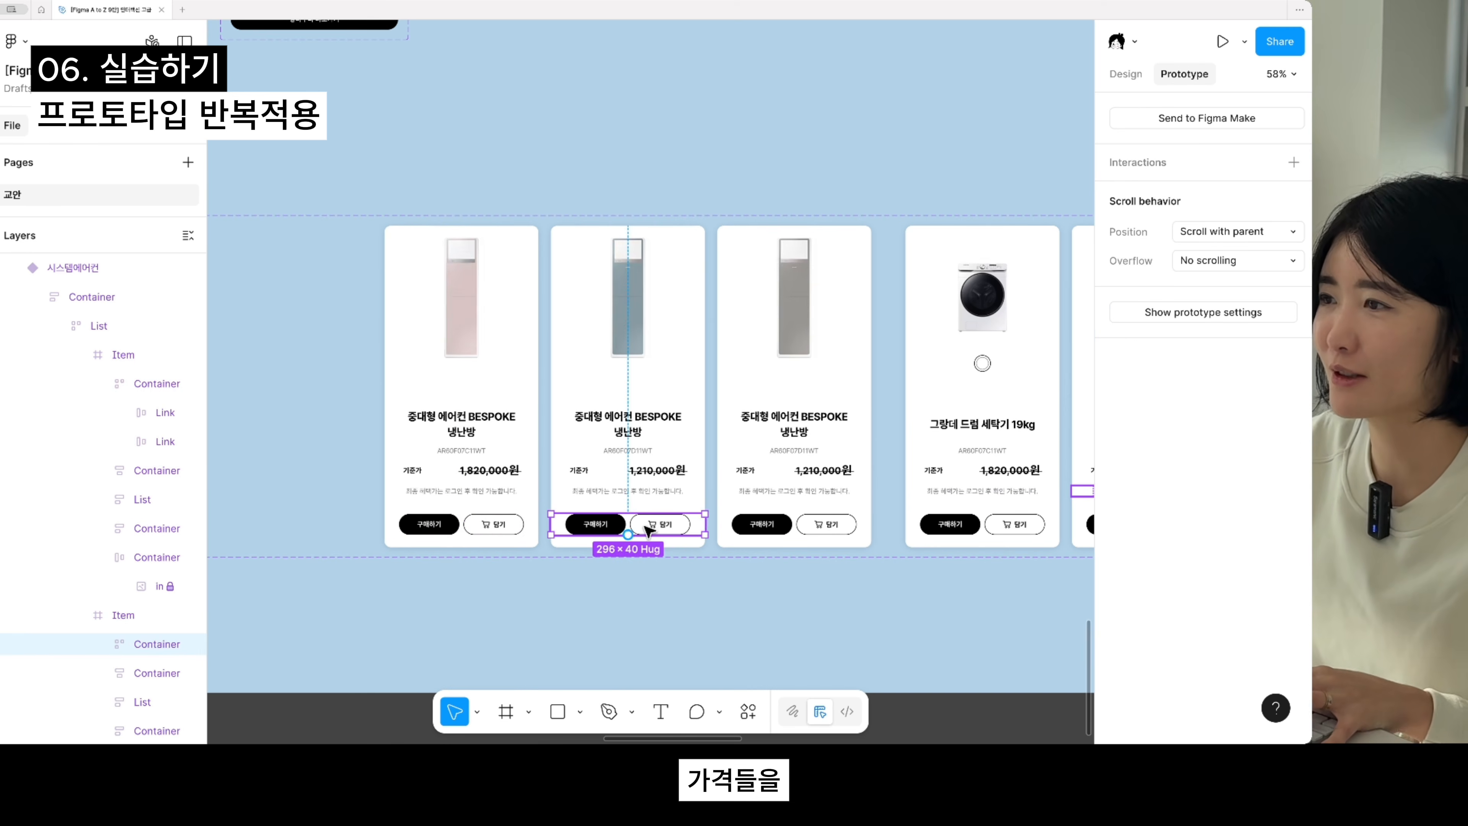
left_click(650, 526)
key("super+v")
- In the blue BESPOKE card's interaction, change the amount added to 하단_단품 구매시 총금액 to 1210000
left_click(713, 516)
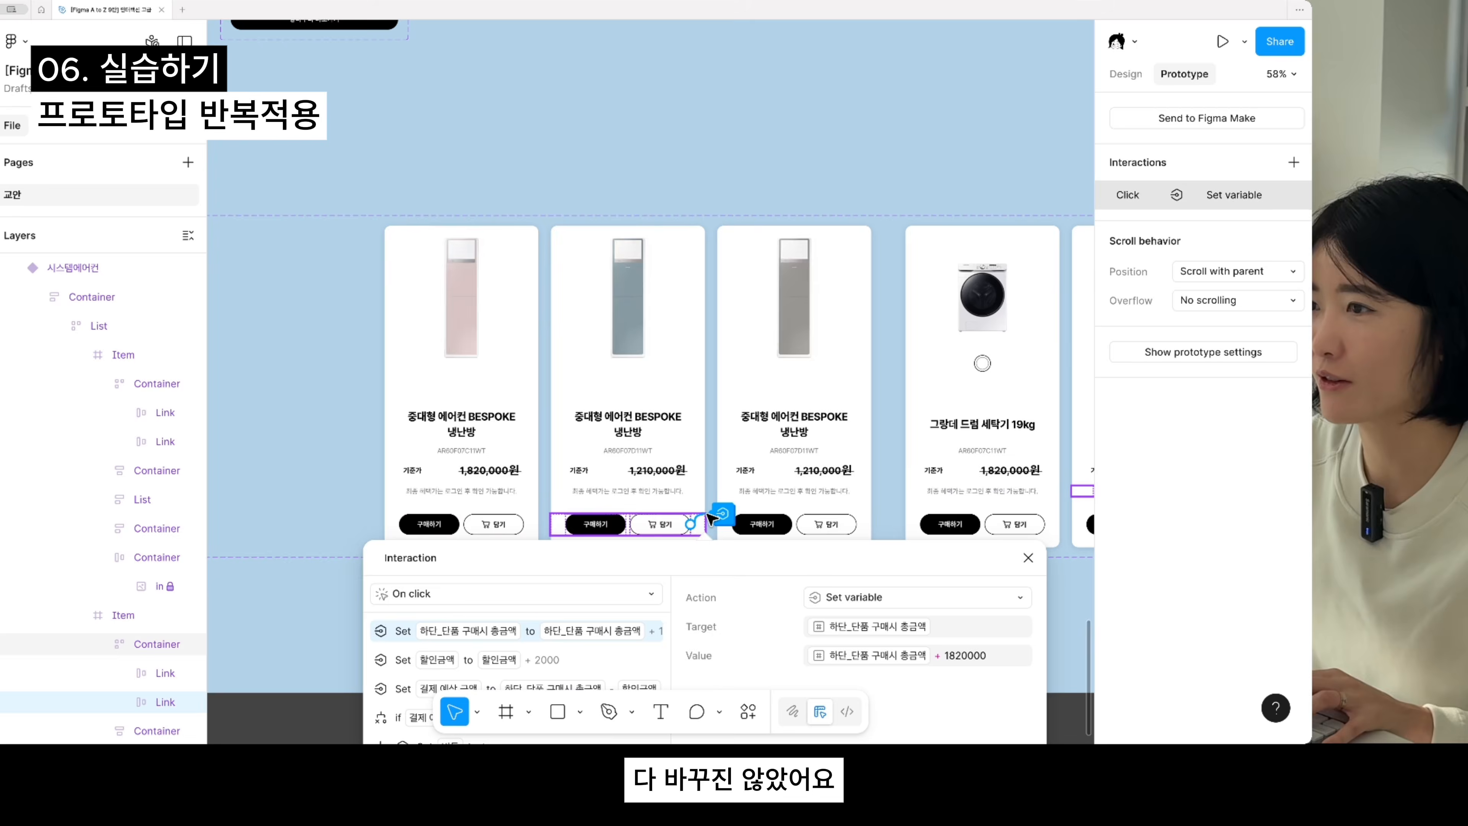
left_click(961, 657)
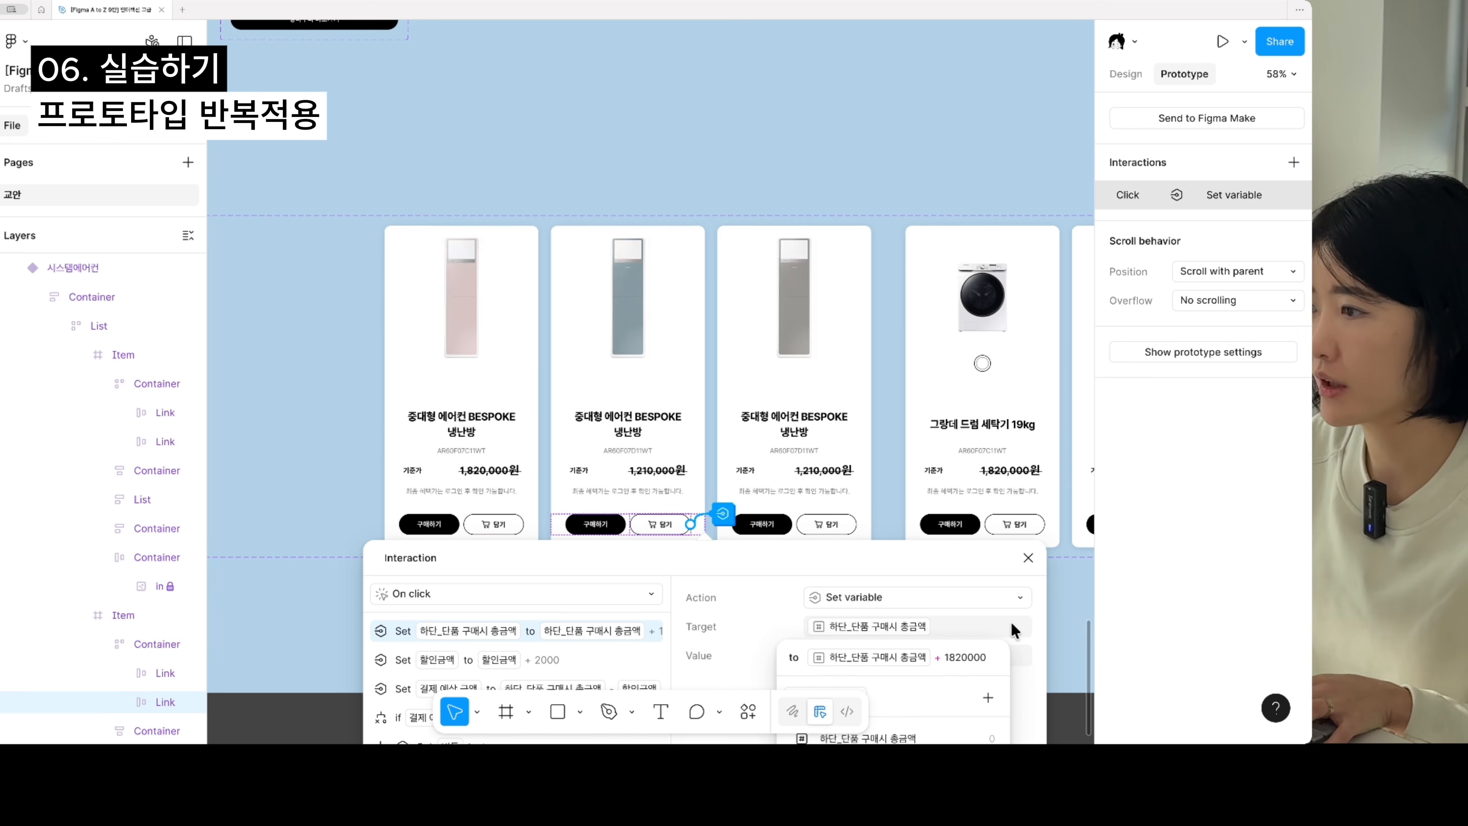
key("BackSpace")
key("BackSpace")
type("21")
key("Return")
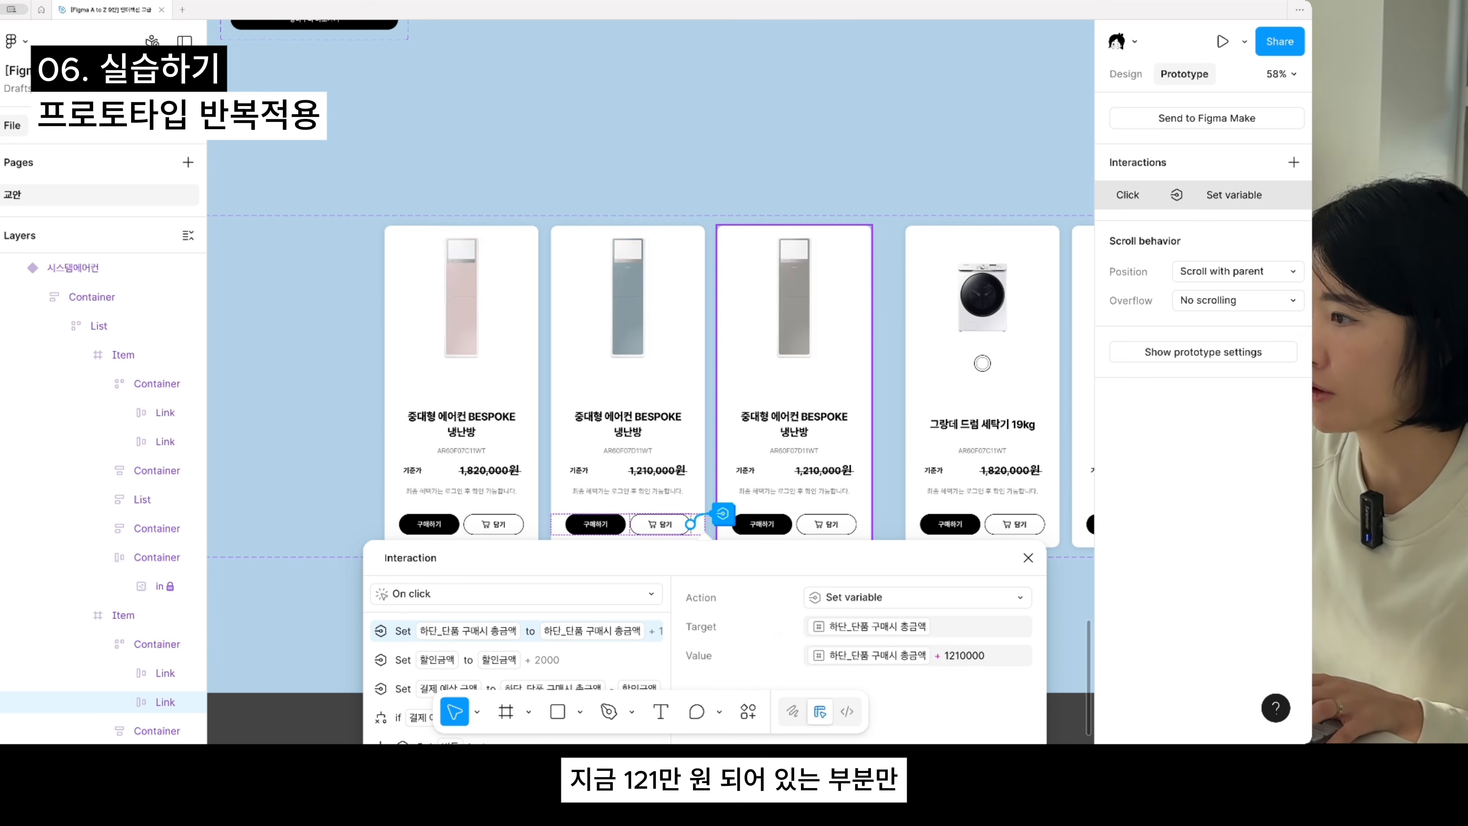
left_click(1029, 558)
- Copy the click interaction from the blue BESPOKE card's 담기 button and paste it onto the gray BESPOKE card's 담기 button
double_click(838, 519)
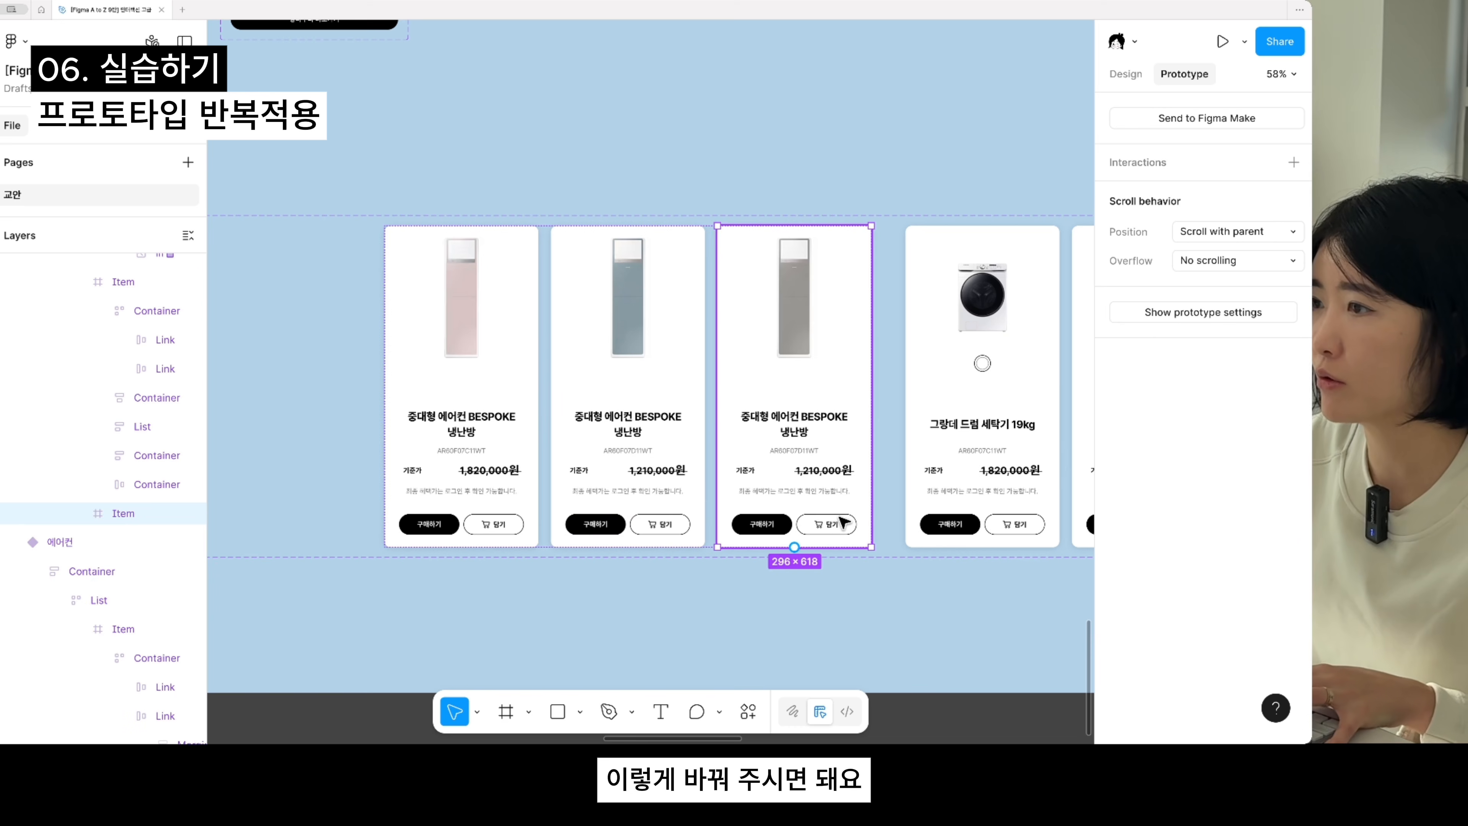
double_click(838, 519)
key("super+z")
double_click(676, 525)
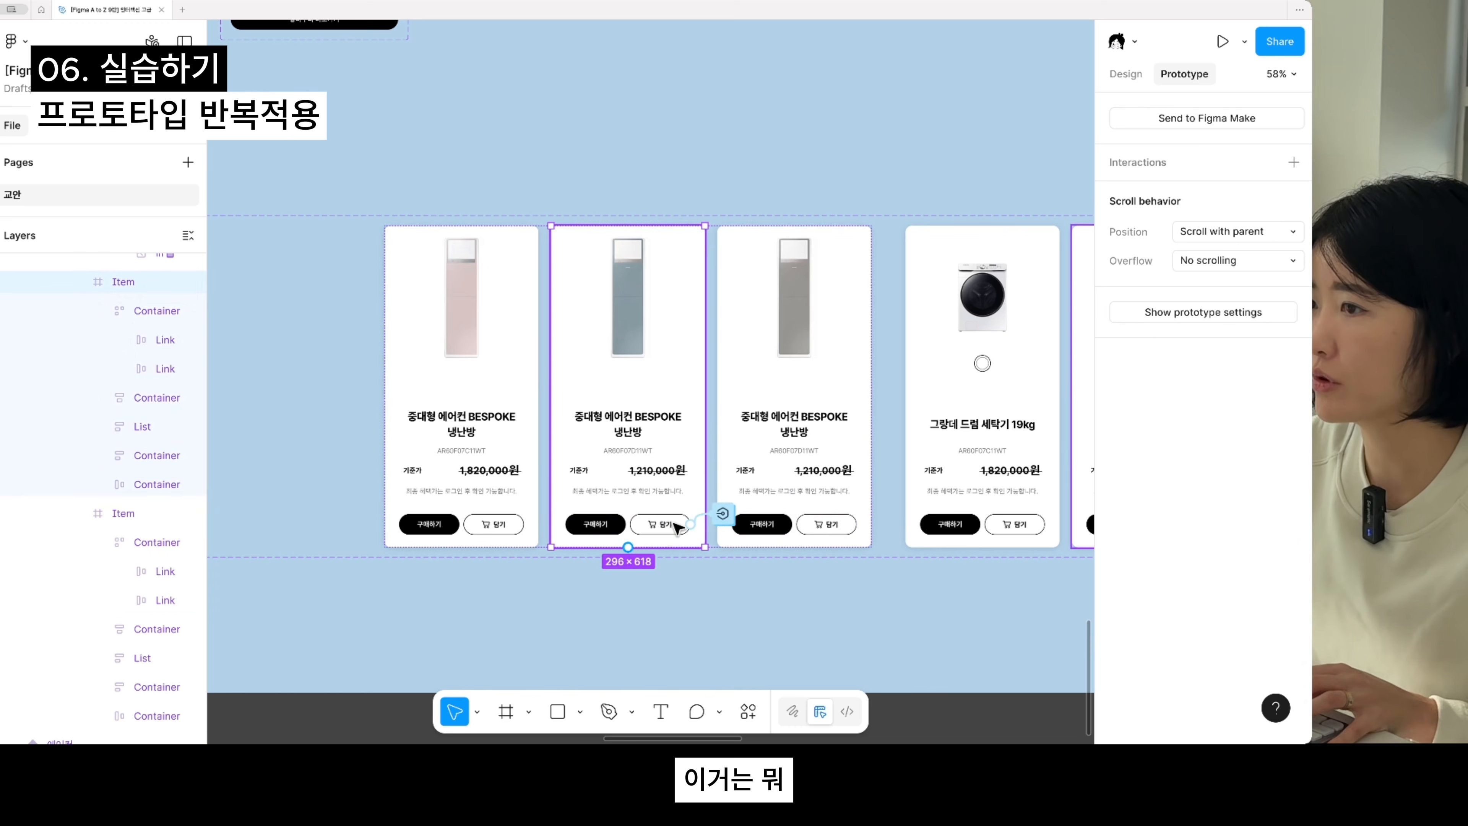
double_click(675, 525)
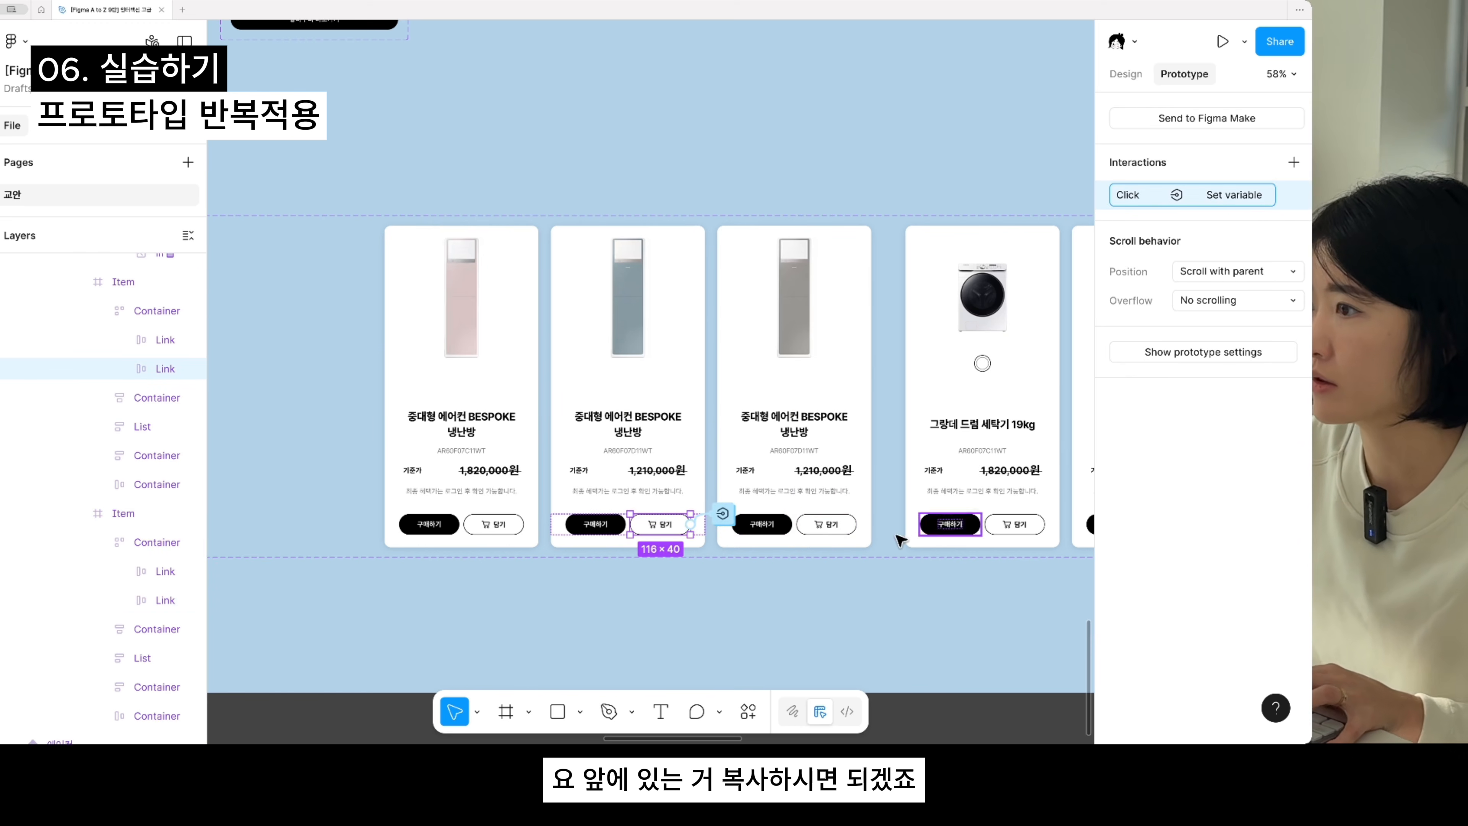
left_click(842, 524)
double_click(843, 524)
key("super+v")
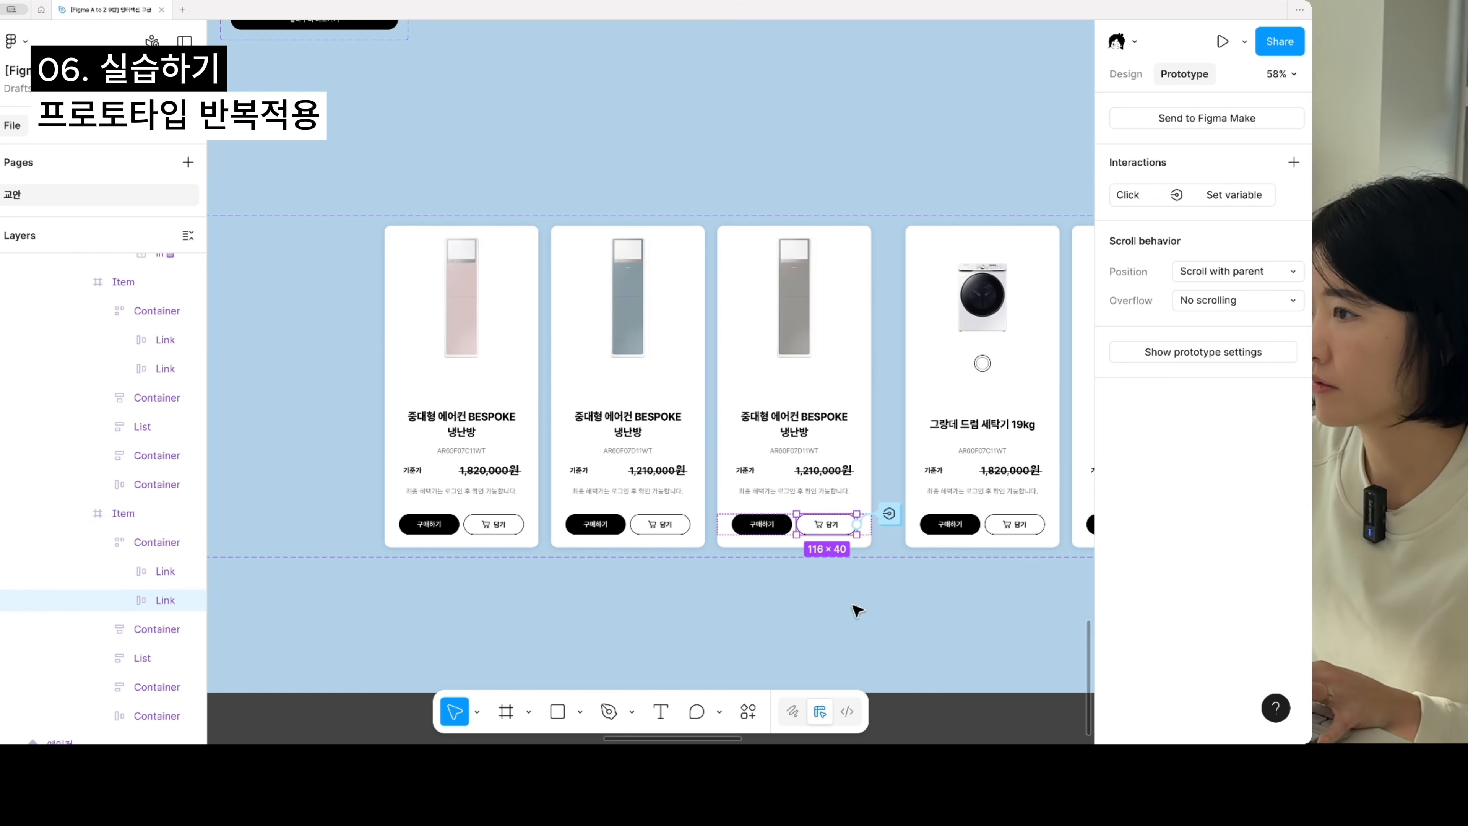
- Copy the click interaction from the pink BESPOKE card's 담기 button onto the 담기 button of the 그랑데 드럼 세탁기 19kg card
double_click(520, 523)
key("super+v")
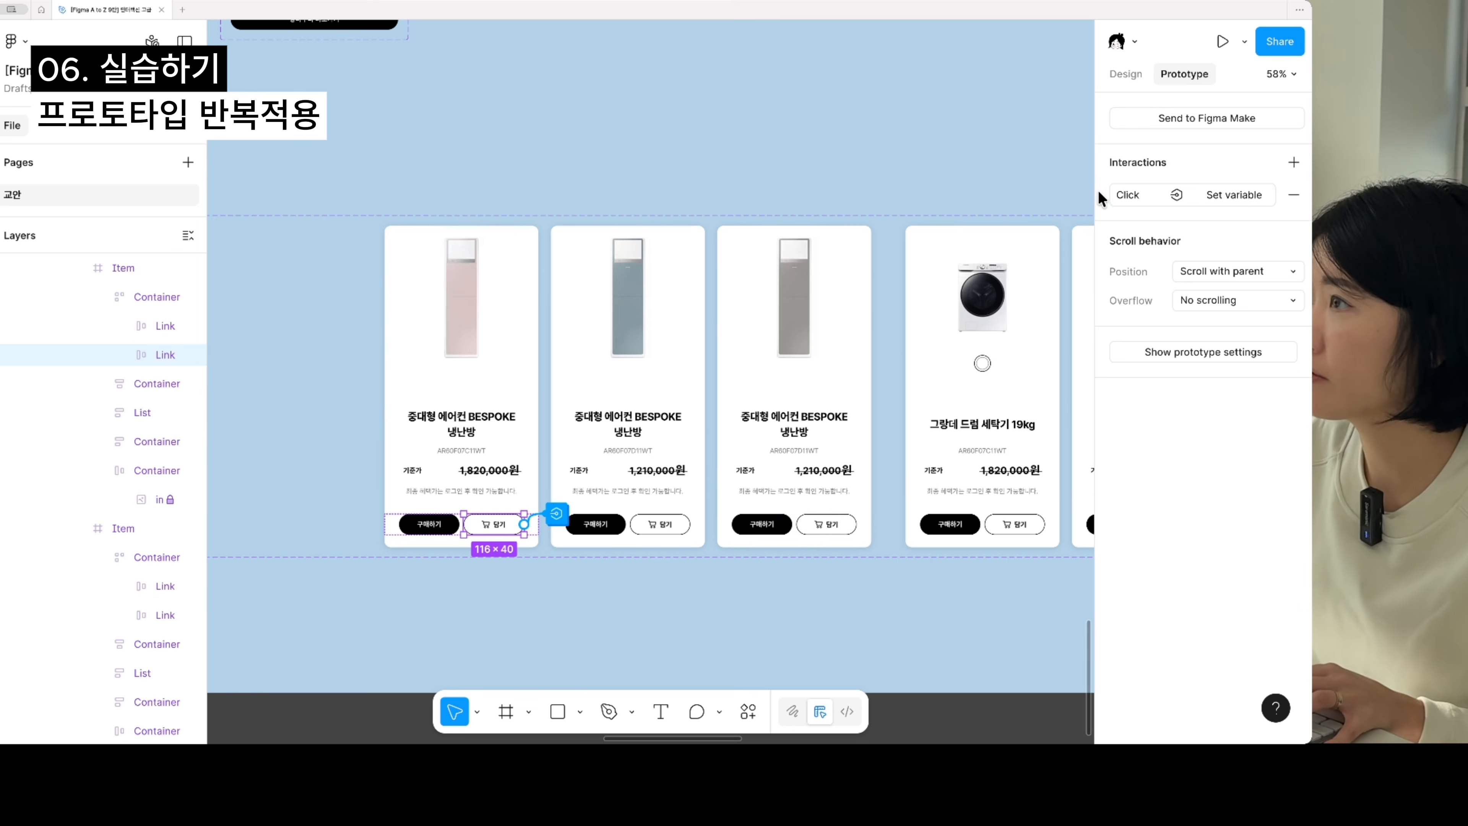
scroll(819, 558, "right", 3)
left_click(829, 509)
double_click(829, 509)
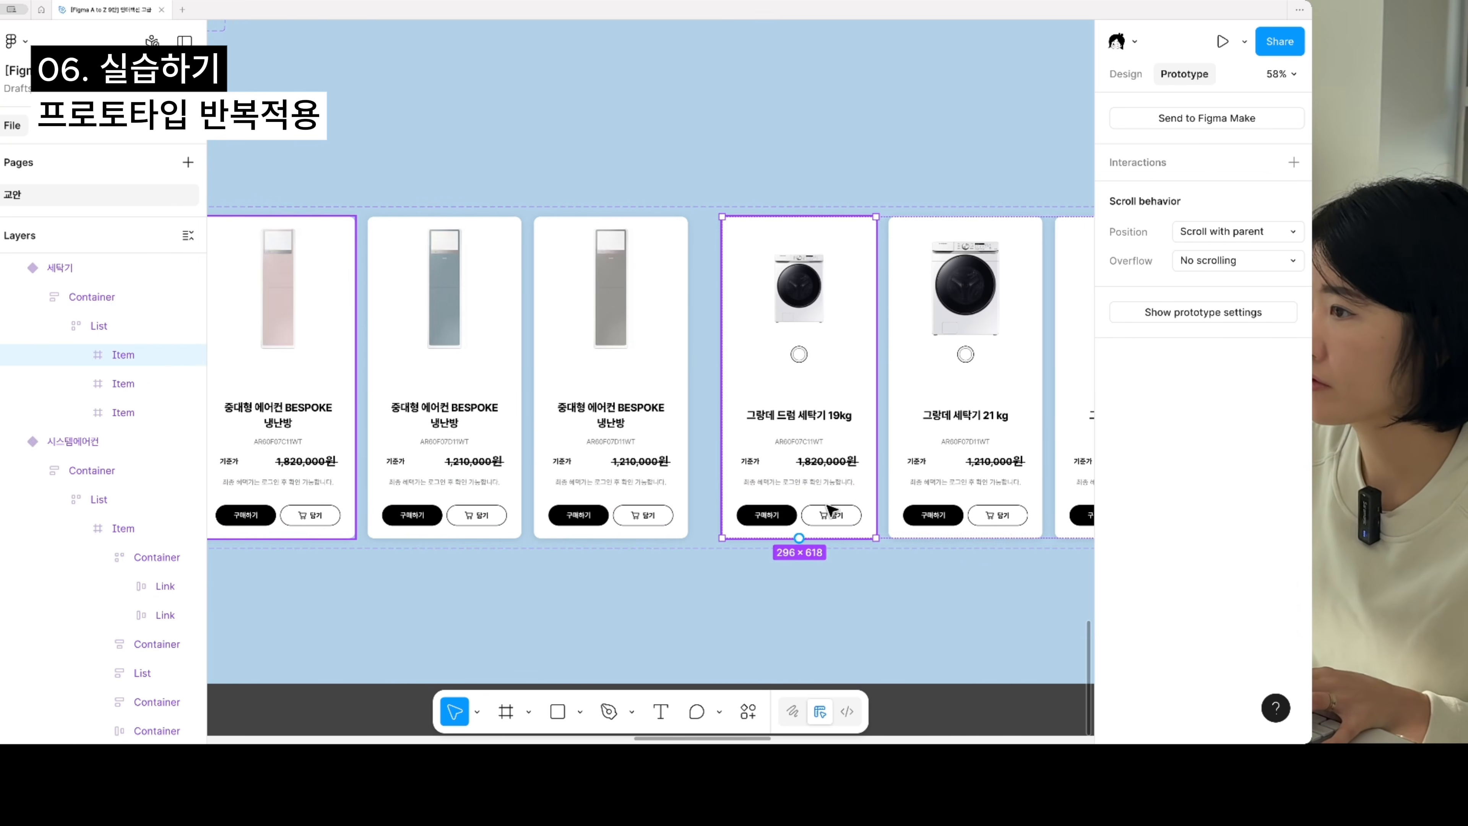
double_click(830, 509)
key("super+v")
- Copy the gray BESPOKE card's 담기 interaction and paste it onto the 담기 button of the black 그랑데 세탁기 21 kg card
scroll(838, 601, "right", 4)
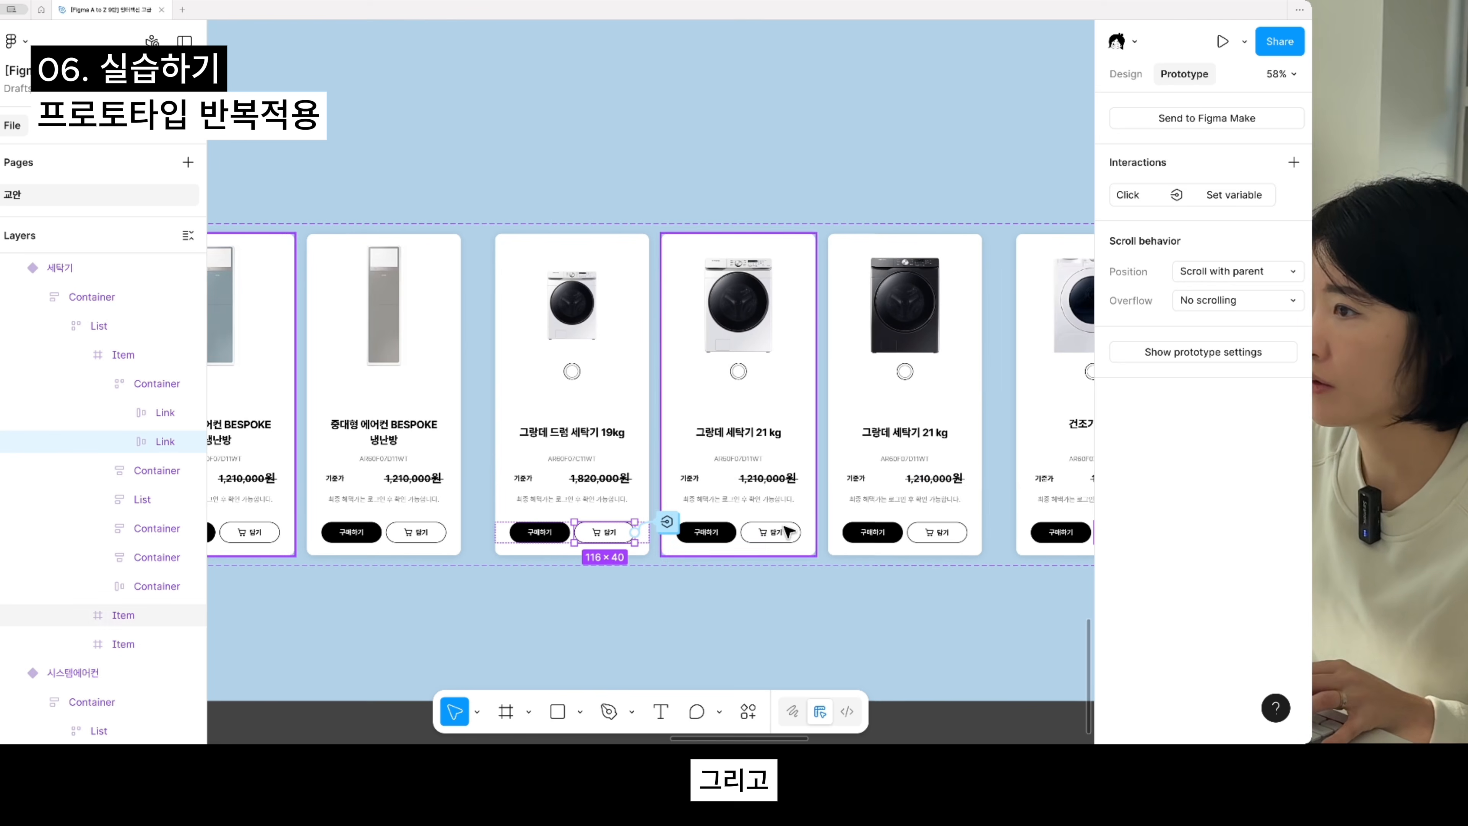
left_click(416, 534)
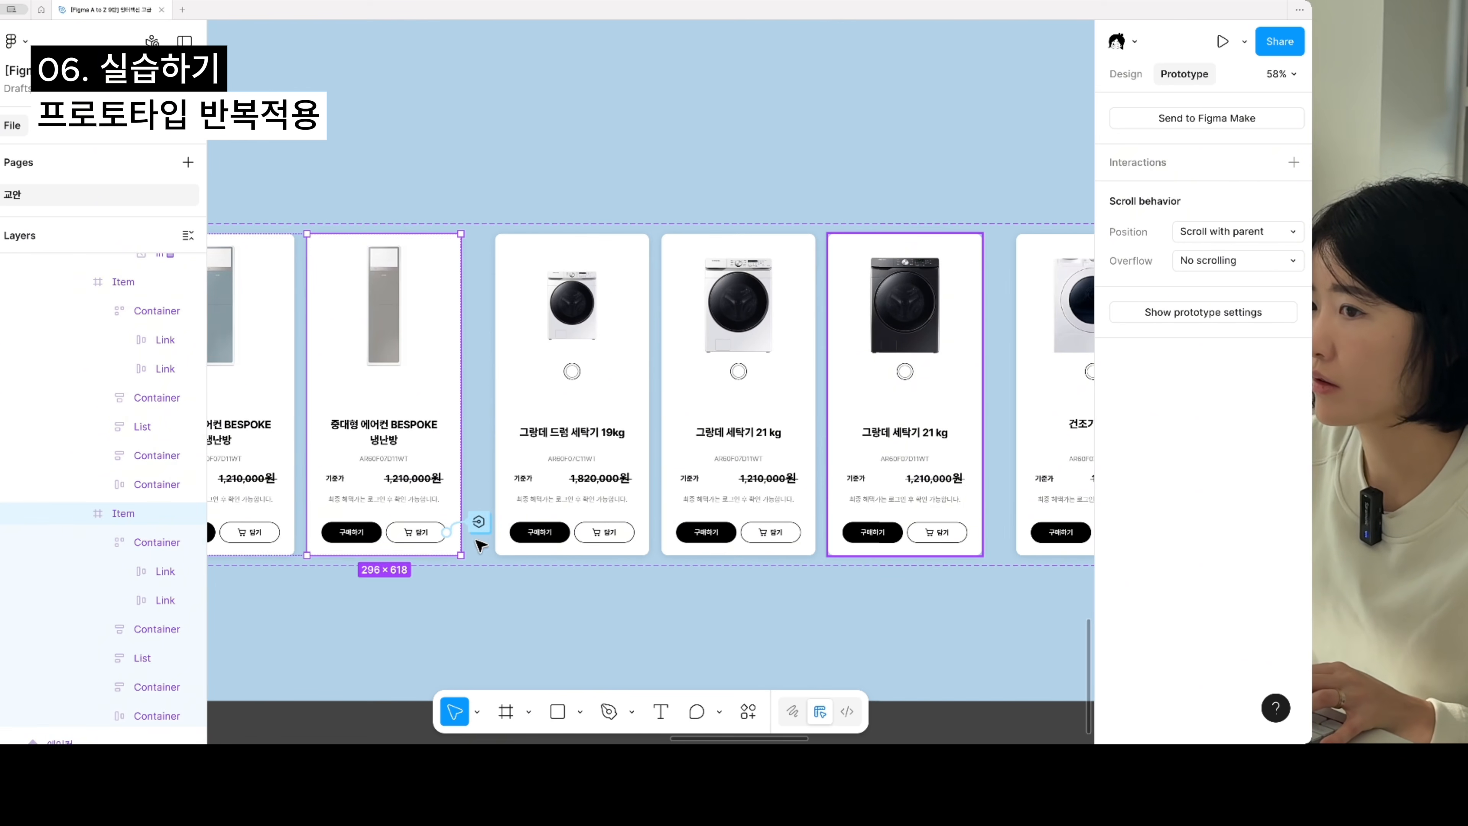
left_click(383, 538)
left_click(436, 533)
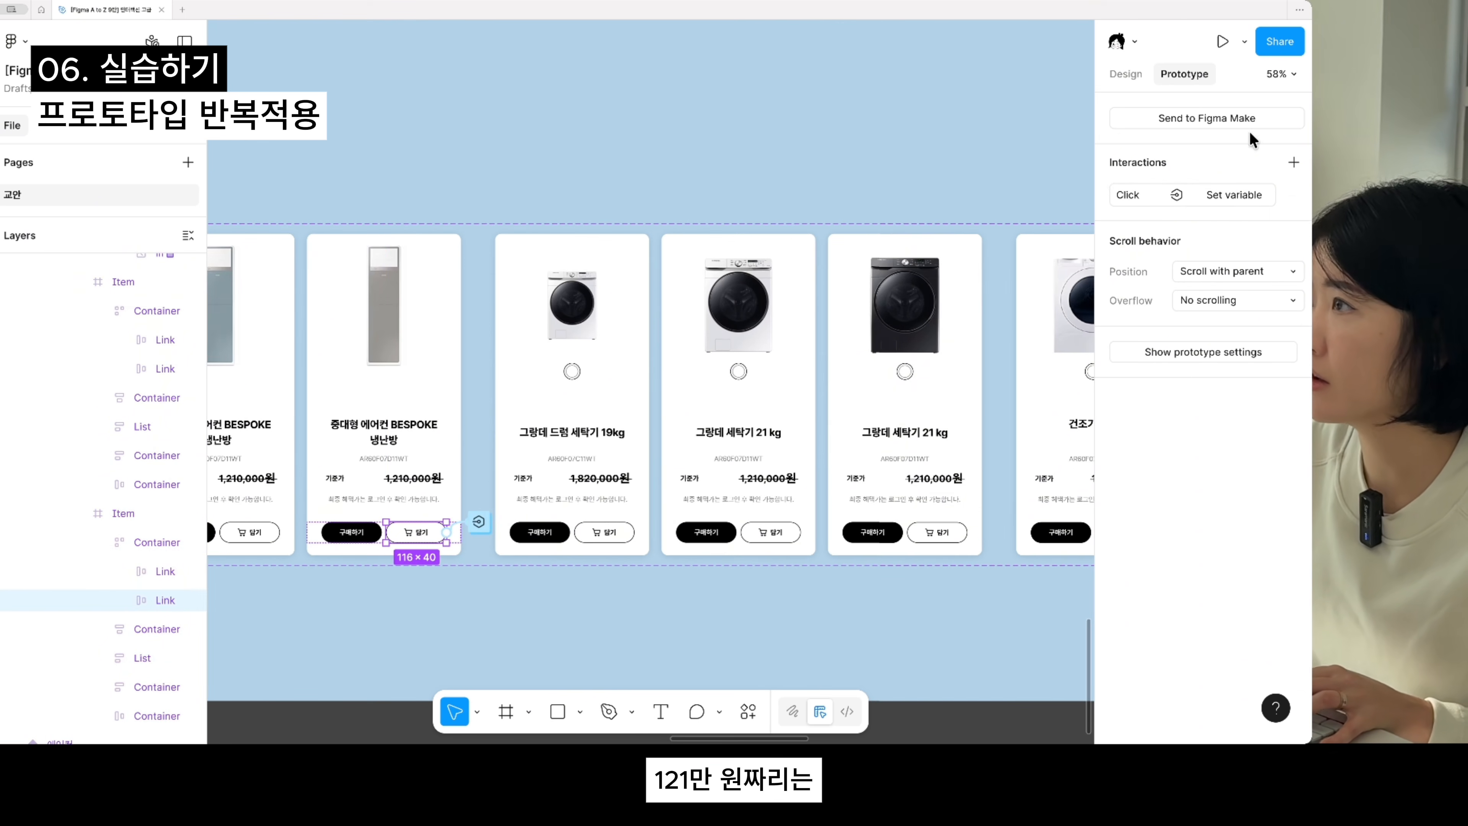
key("super+v")
left_click(950, 533)
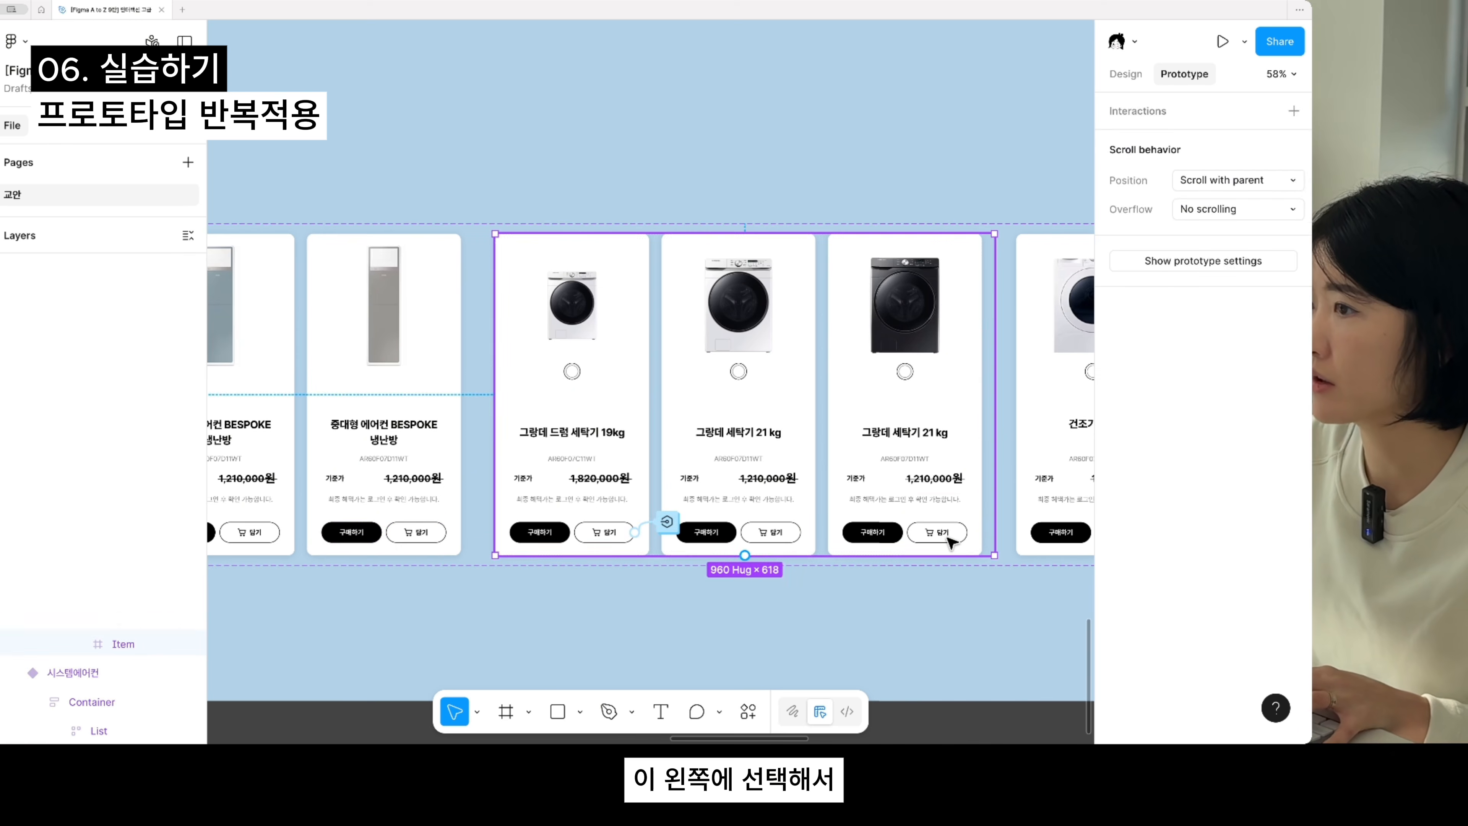
left_click(950, 533)
left_click(949, 533)
left_click(950, 533)
left_click(949, 533)
left_click(948, 533)
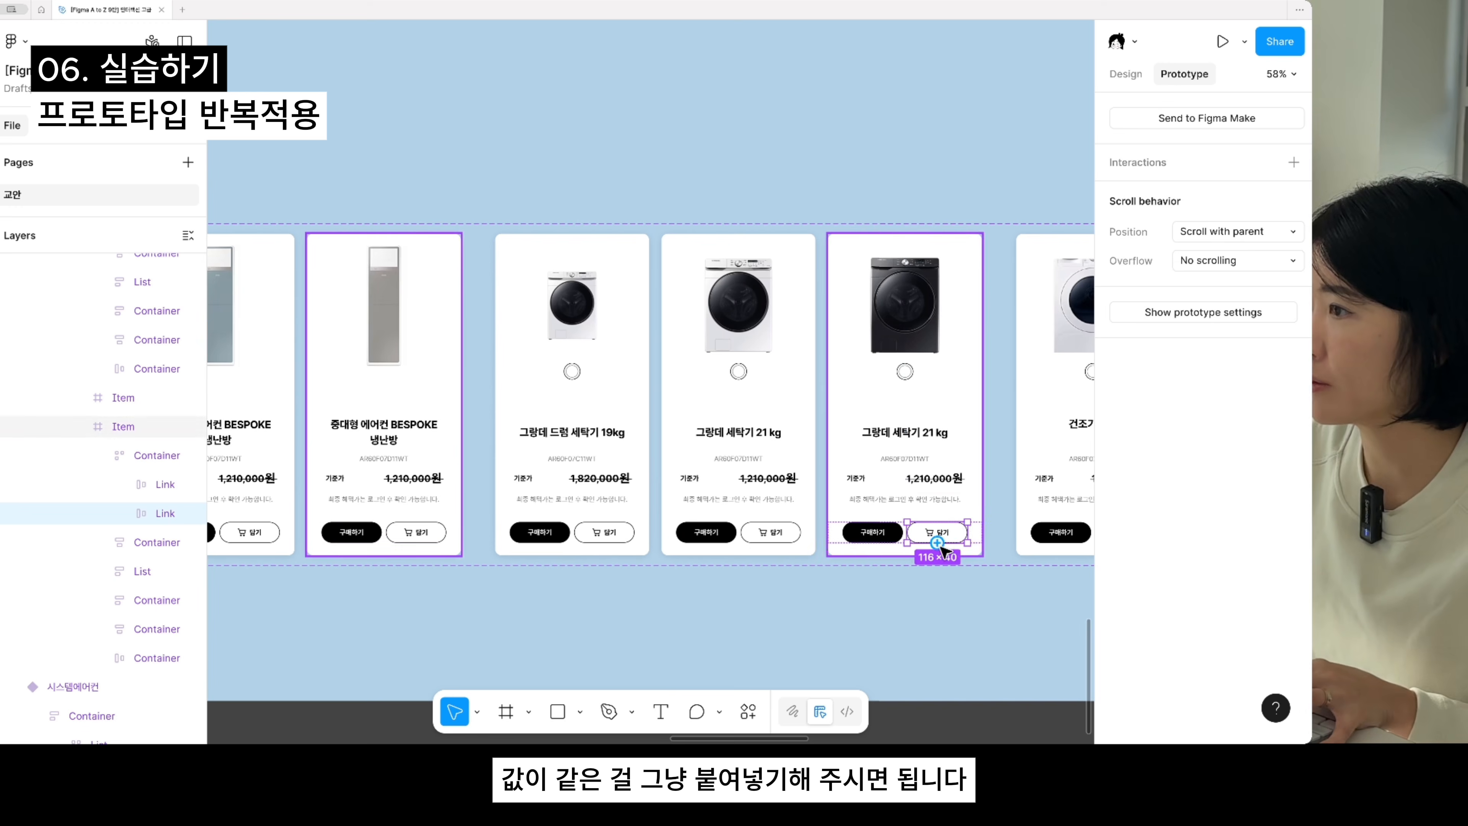
key("super+v")
- Paste the same click interaction onto the 담기 button of the white 그랑데 세탁기 21 kg card
left_click(786, 535)
left_click(783, 536)
key("super+v")
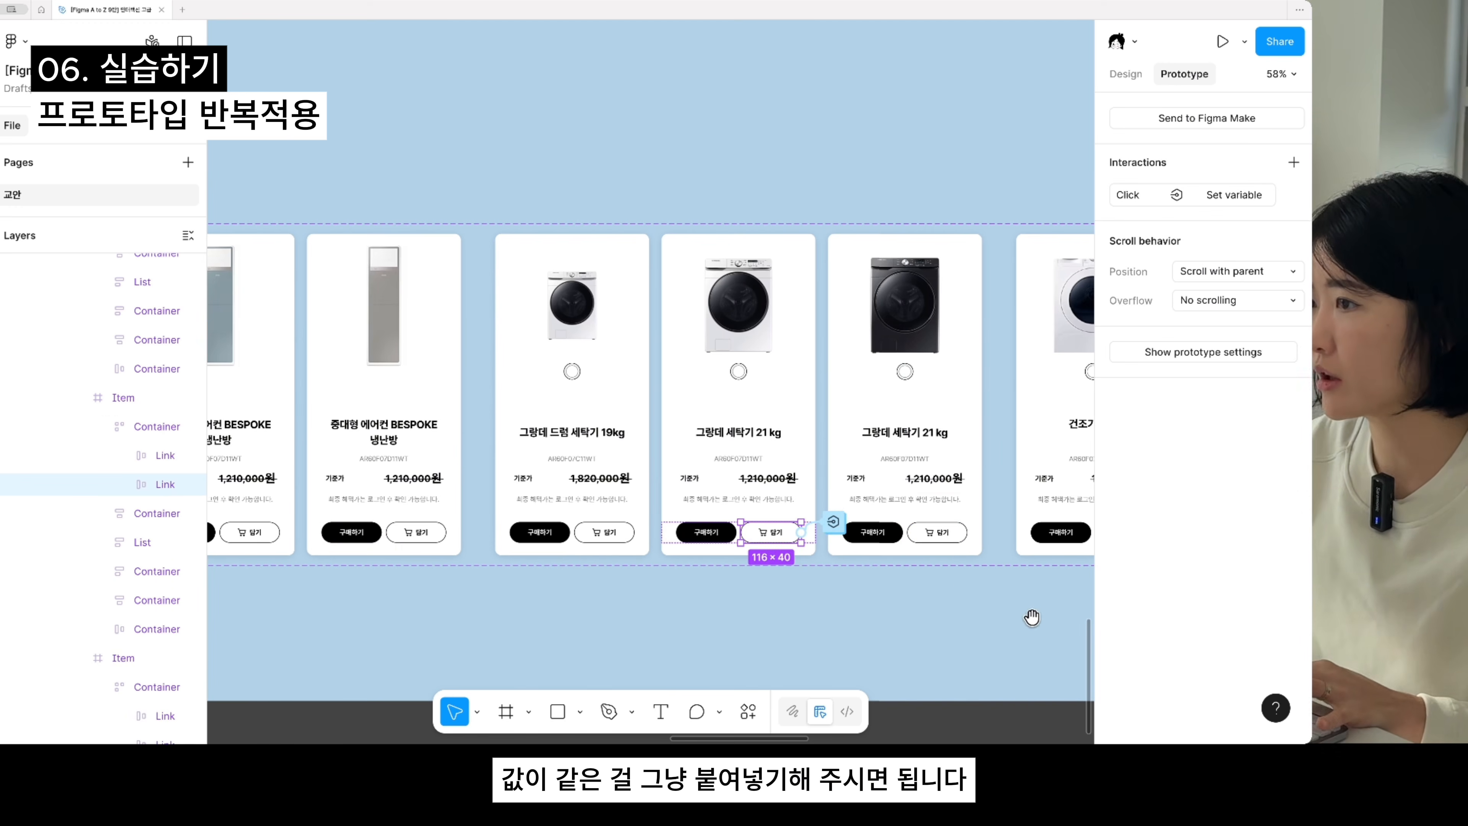
- Copy the 그랑데 드럼 세탁기 19kg card's 담기 interaction and paste it onto the 담기 button of the 건조기 9kg card
scroll(852, 600, "right", 1)
scroll(572, 499, "down", 3)
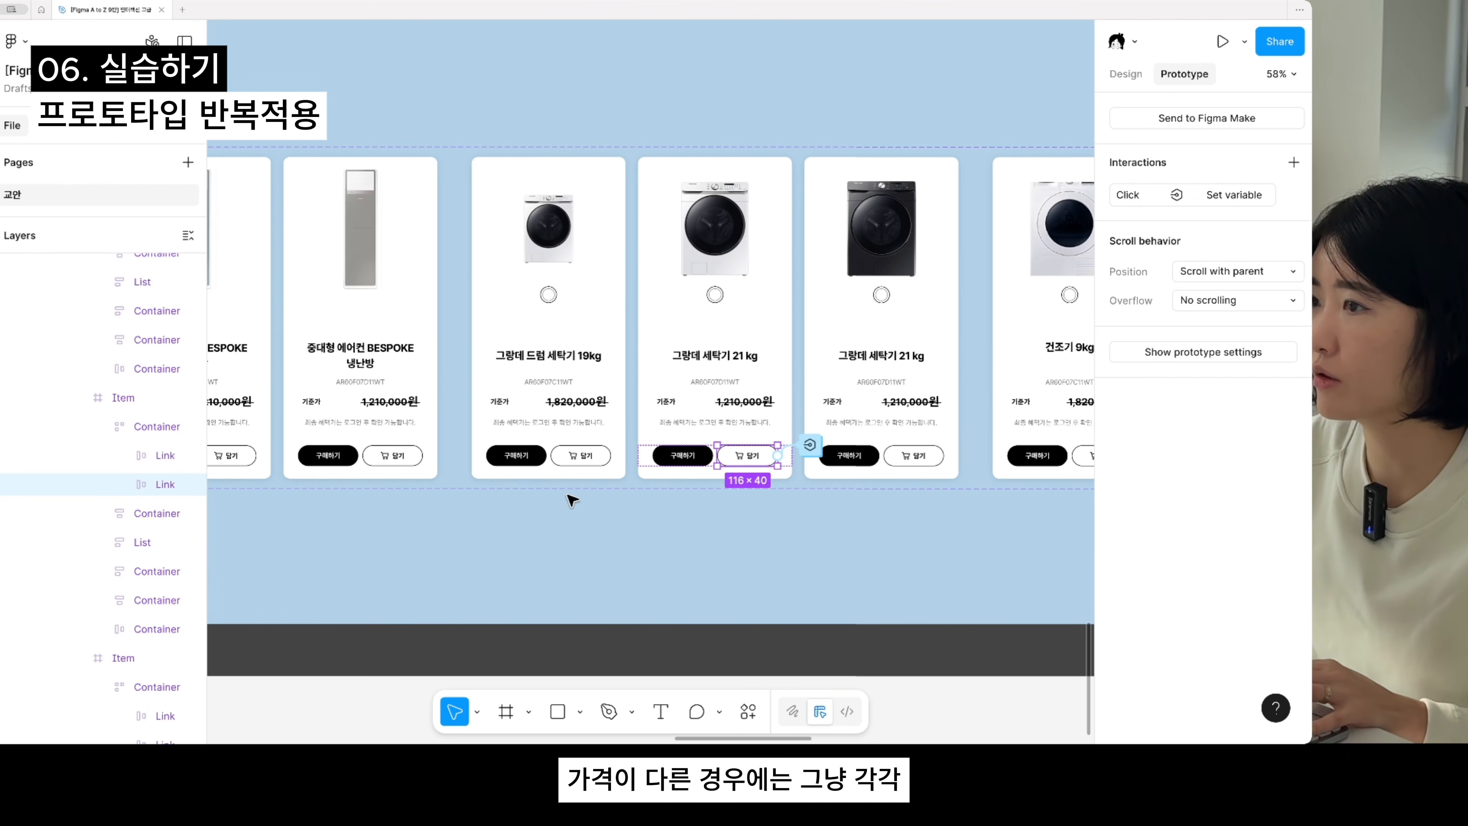
left_click(565, 457)
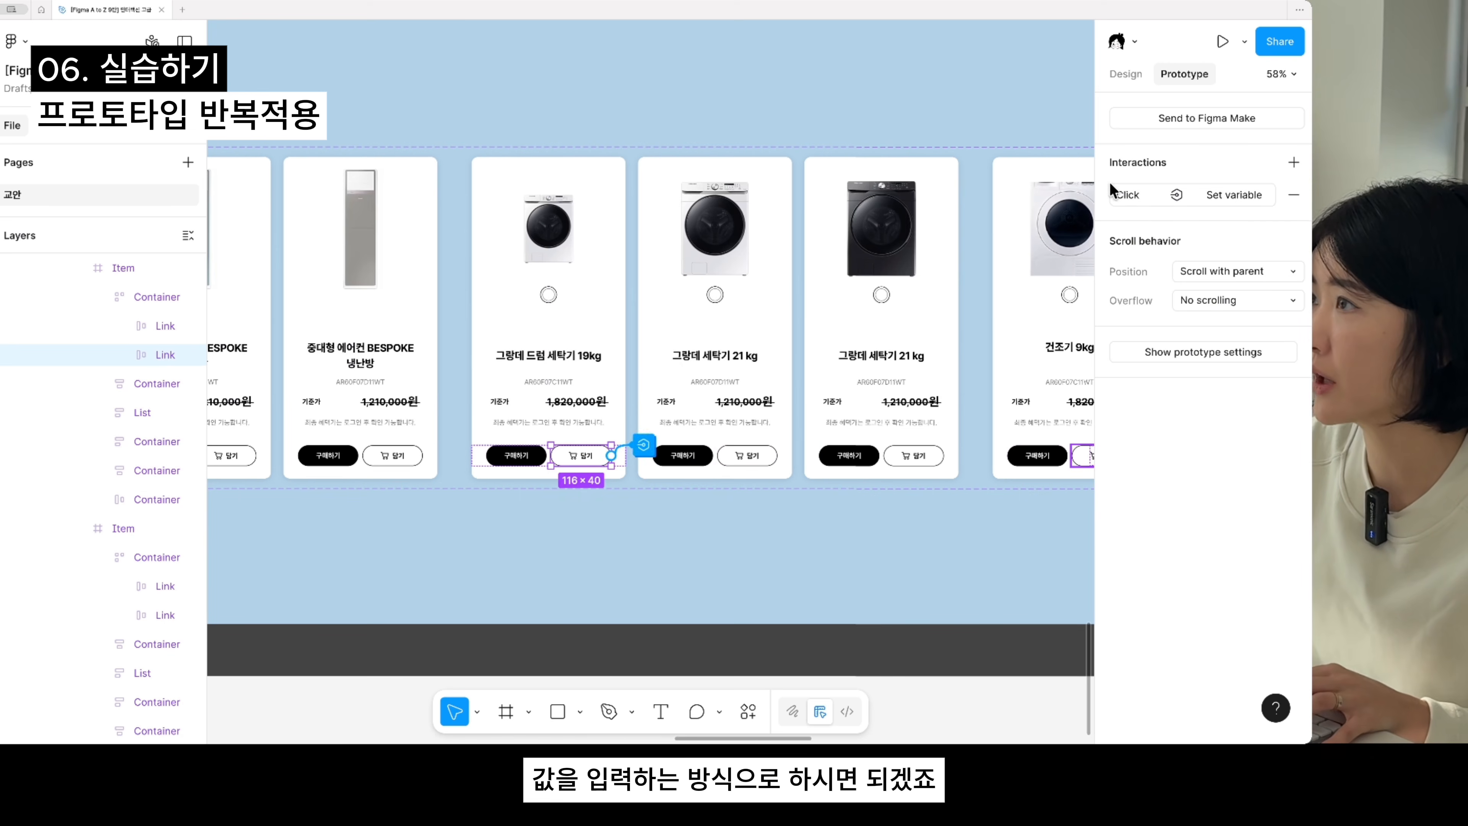
left_click(550, 570)
scroll(498, 550, "right", 5)
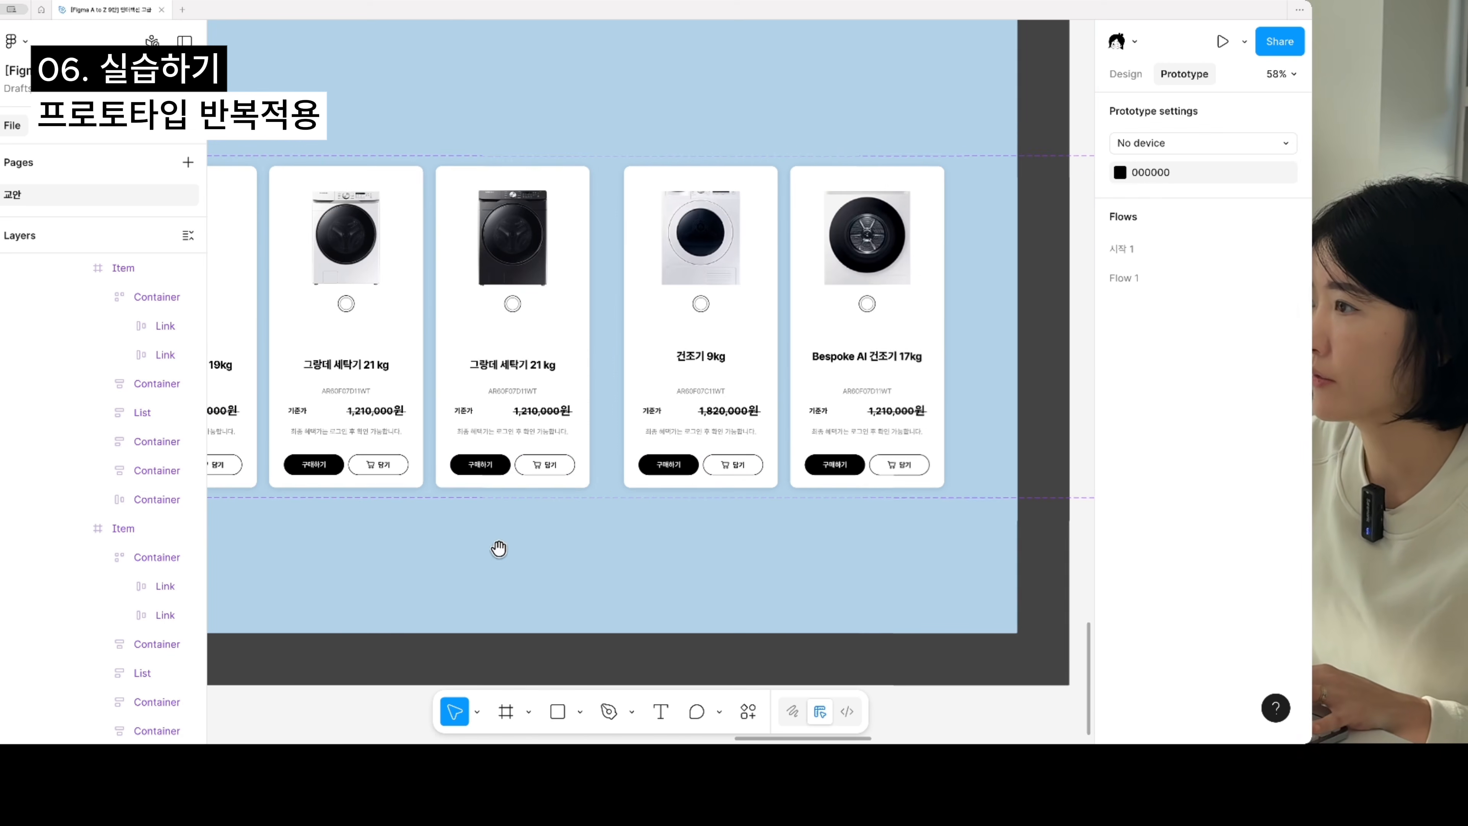
double_click(744, 463)
double_click(744, 464)
double_click(745, 464)
double_click(743, 464)
key("super+v")
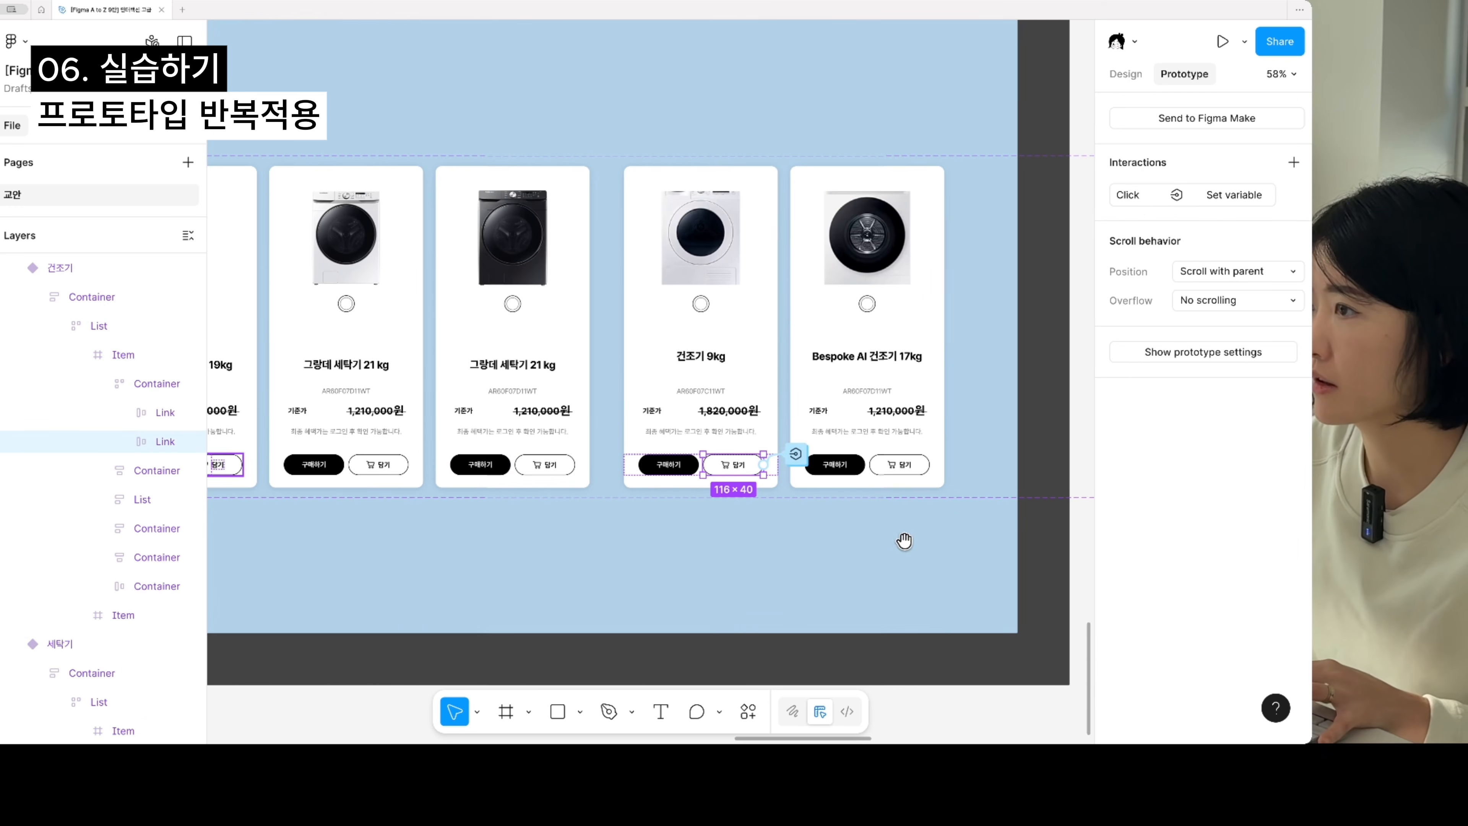
- Copy the black 그랑데 세탁기 21 kg card's 담기 interaction onto the 담기 button of the Bespoke AI 건조기 17kg card
left_click_drag(904, 541, 989, 541)
left_click(634, 466)
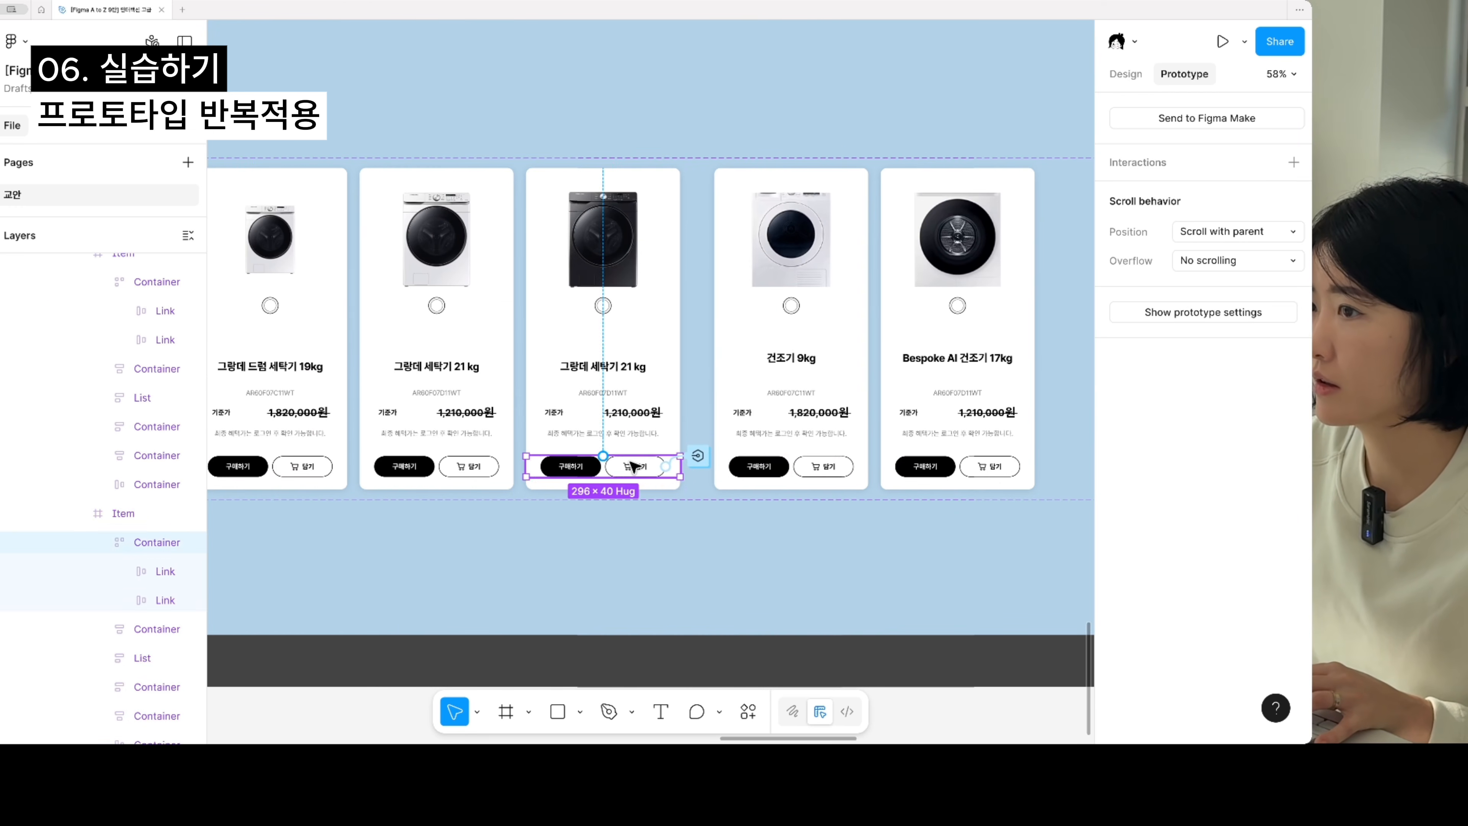
double_click(639, 466)
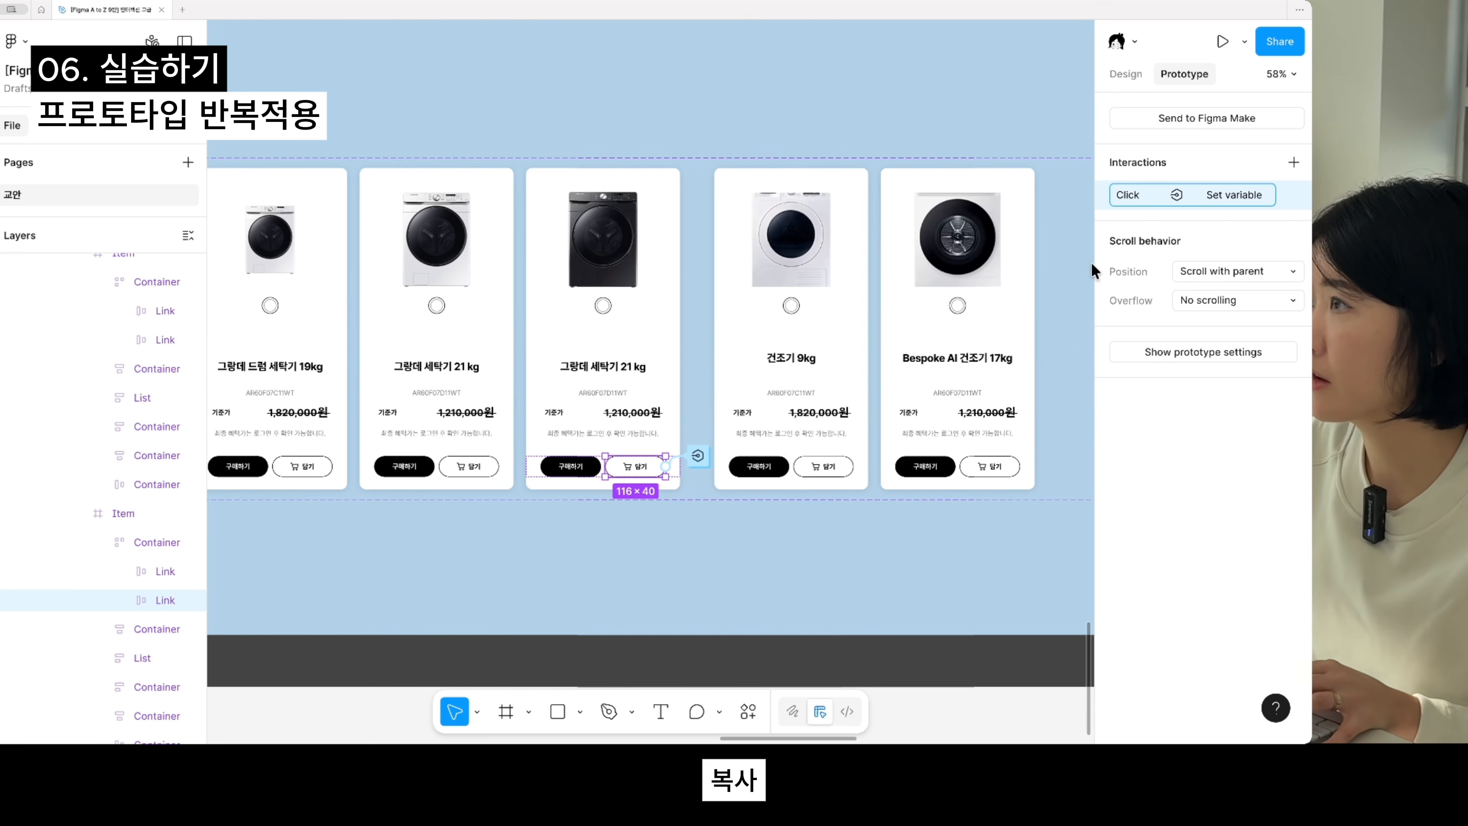
left_click_drag(913, 536, 805, 545)
double_click(859, 482)
double_click(860, 483)
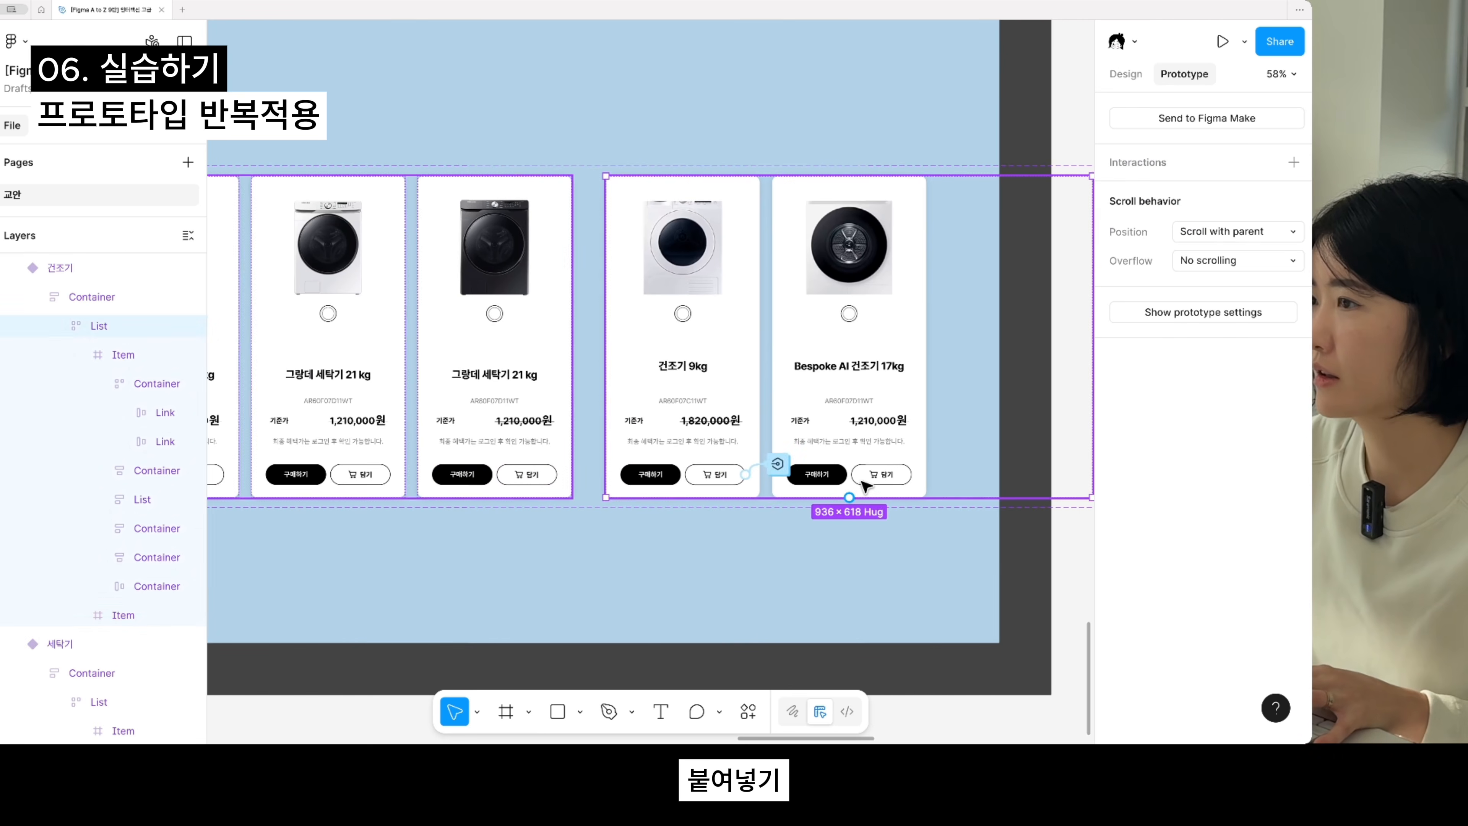
double_click(863, 478)
double_click(869, 470)
double_click(870, 469)
key("ctrl+v")
- Add a flow starting point to the Section frame in the 여기에 만들어보세요! area
scroll(870, 547, "down", 3)
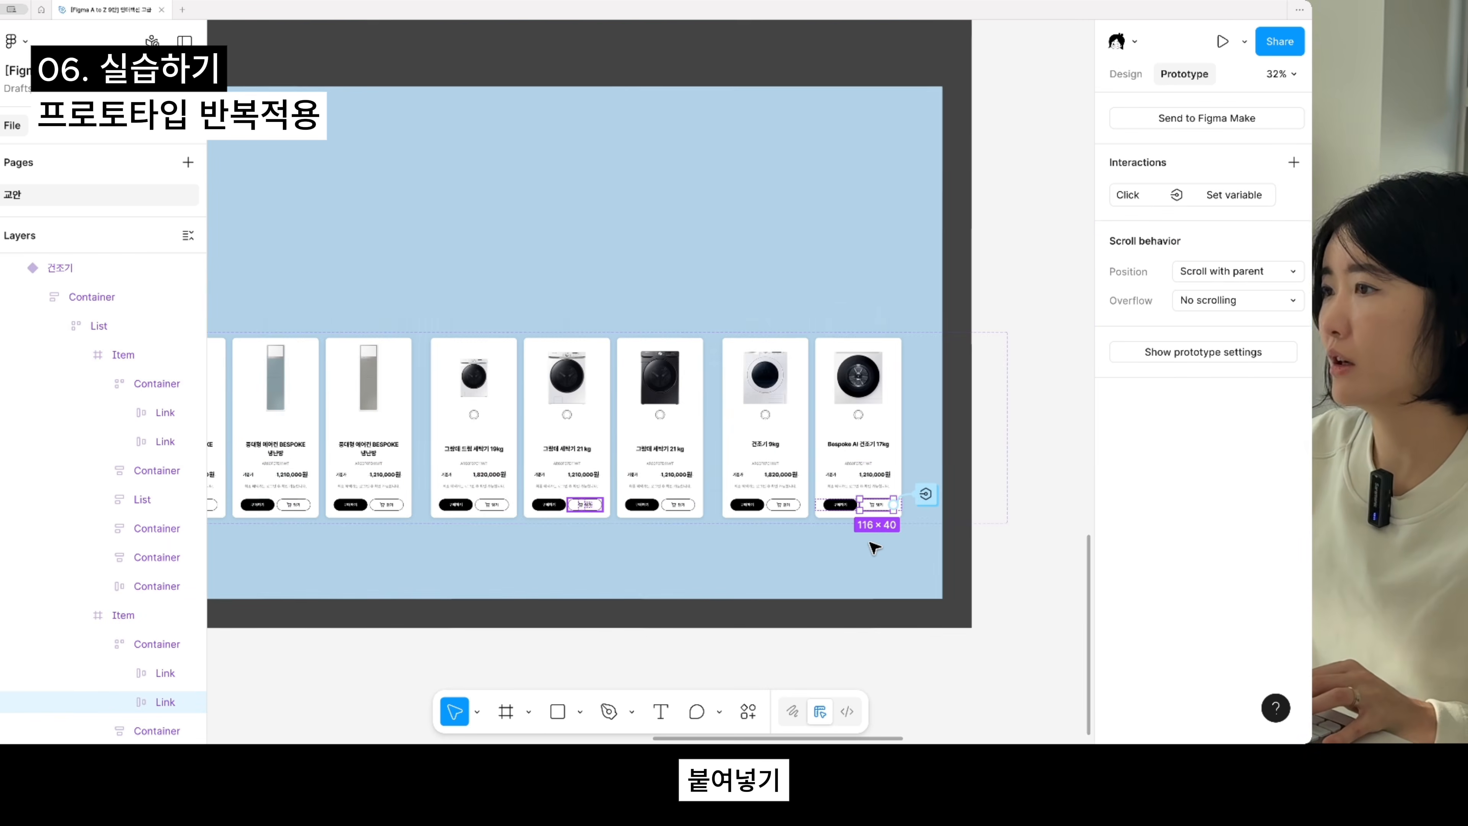
left_click_drag(872, 544, 932, 552)
left_click_drag(660, 538, 976, 523)
scroll(976, 524, "down", 2)
left_click_drag(556, 507, 756, 521)
left_click_drag(590, 429, 635, 457)
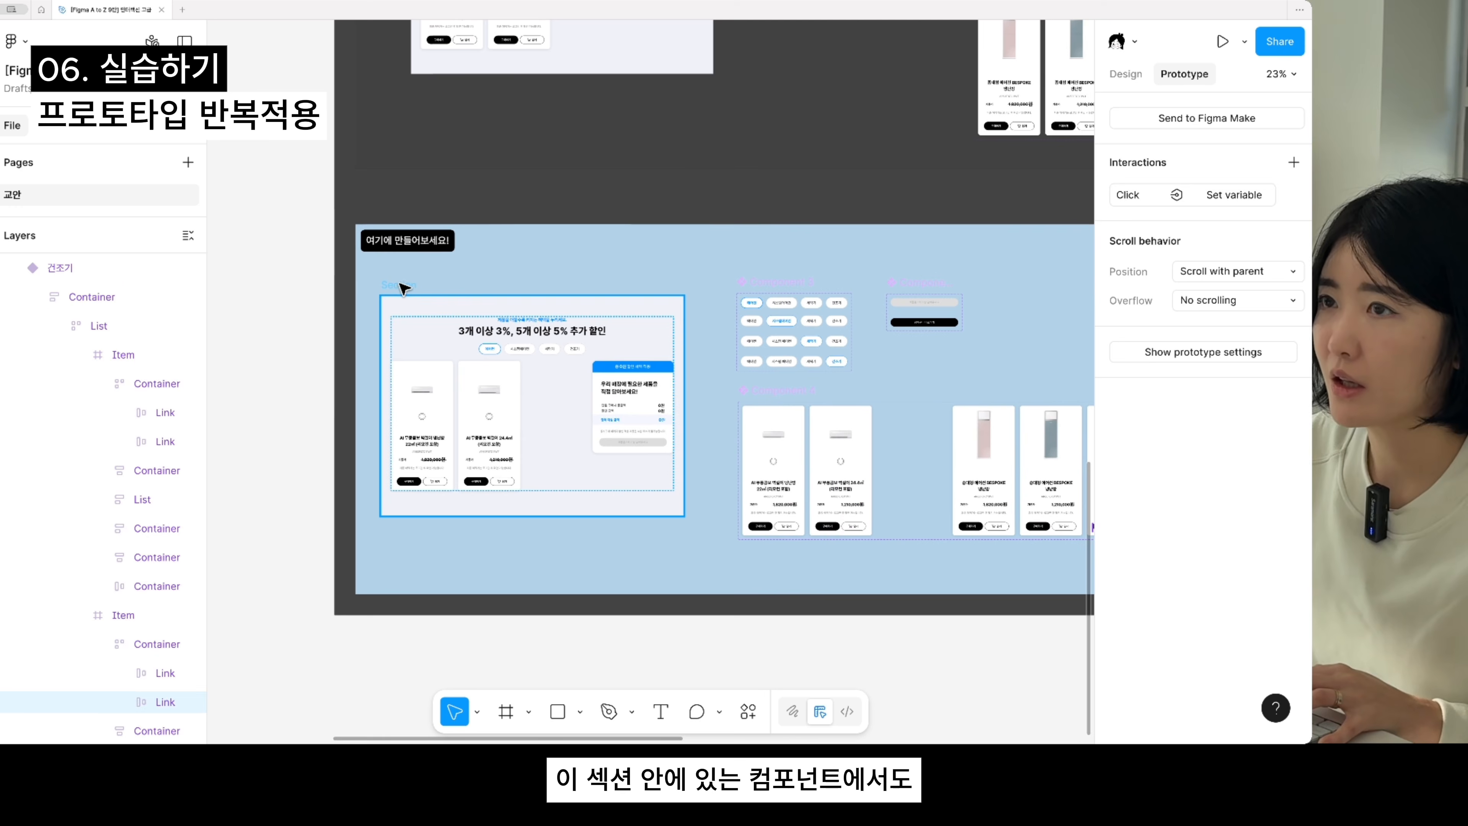
mouse_move(402, 284)
left_mouse_down()
mouse_move(399, 301)
mouse_move(407, 289)
left_mouse_up()
left_click(440, 416)
double_click(438, 413)
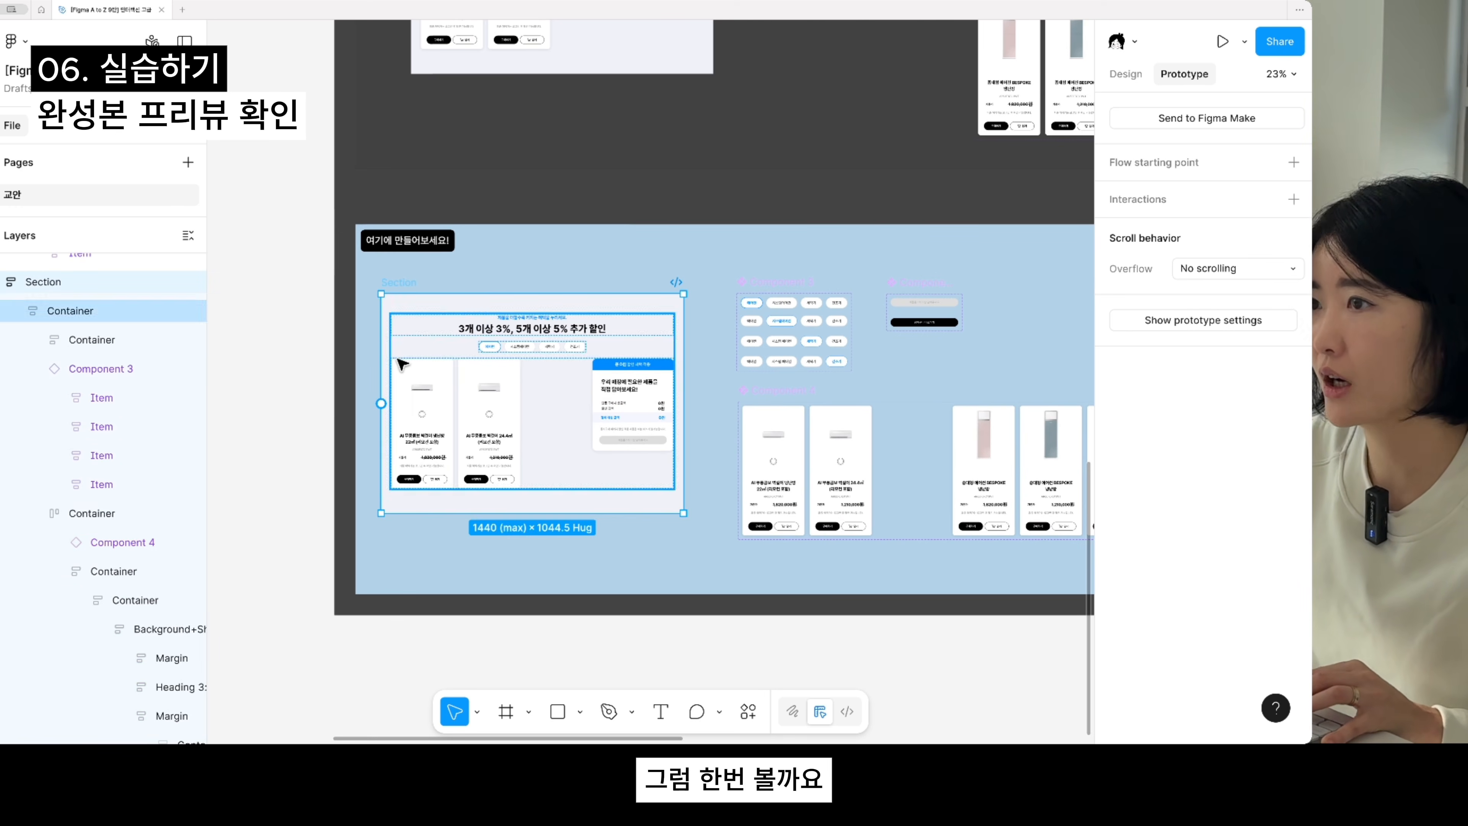
scroll(405, 277, "up", 1)
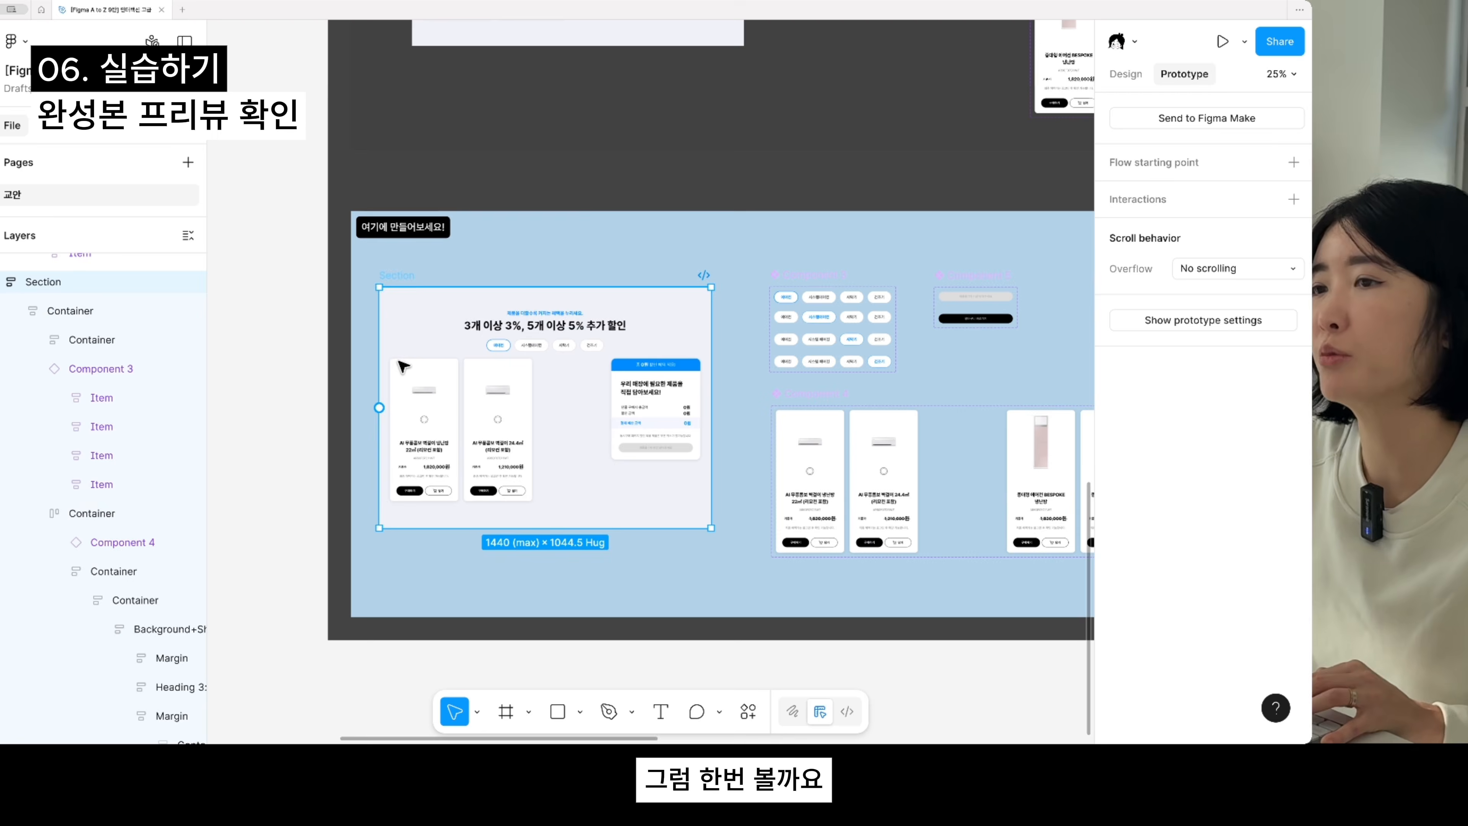
scroll(383, 282, "up", 3)
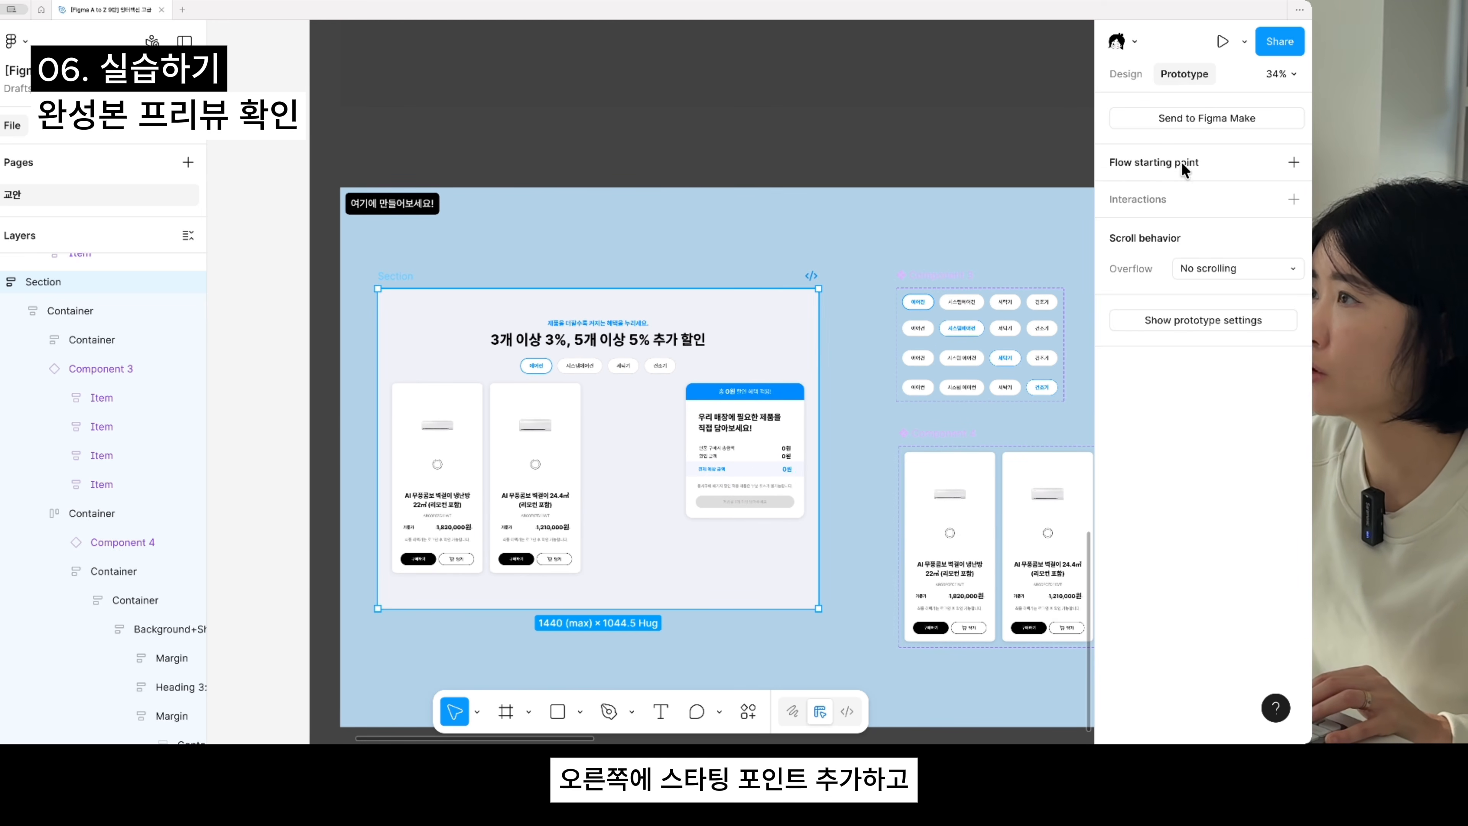
left_click(1149, 163)
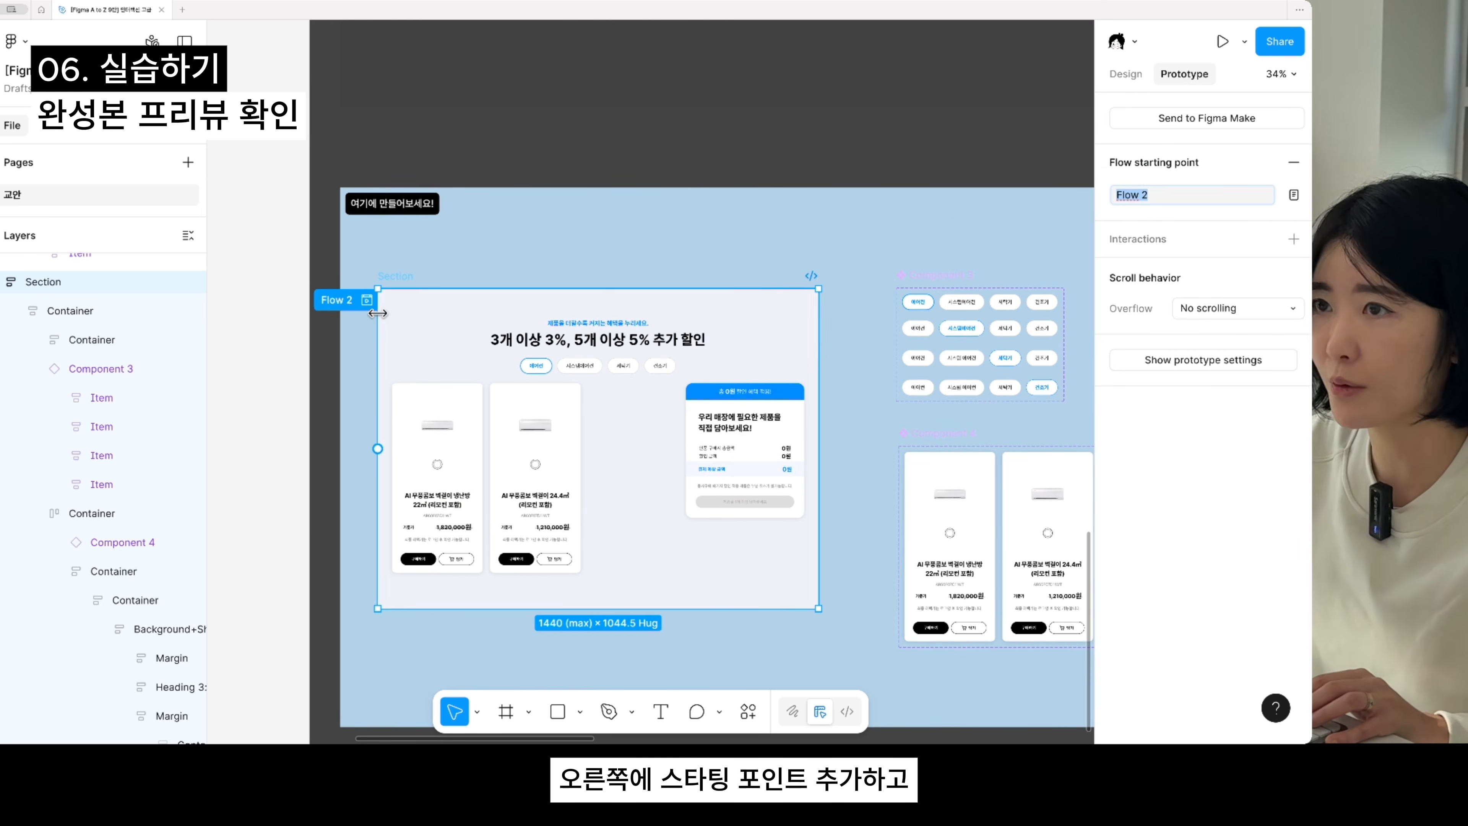
- Preview the Section flow, test the 담기 buttons of both air-conditioner cards repeatedly to check the price totals, and close the preview
left_click(366, 300)
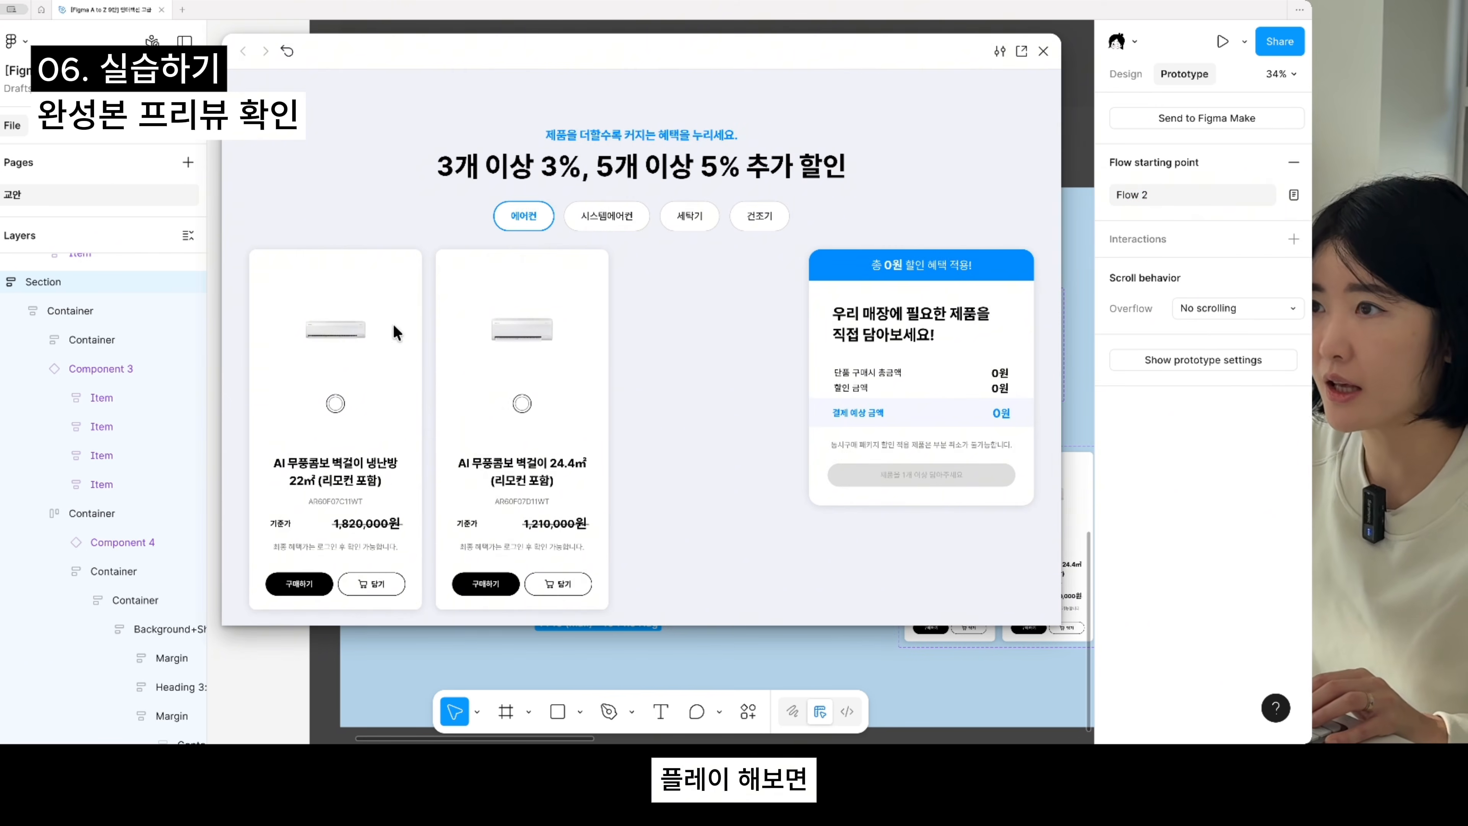
left_click(366, 587)
left_click(583, 587)
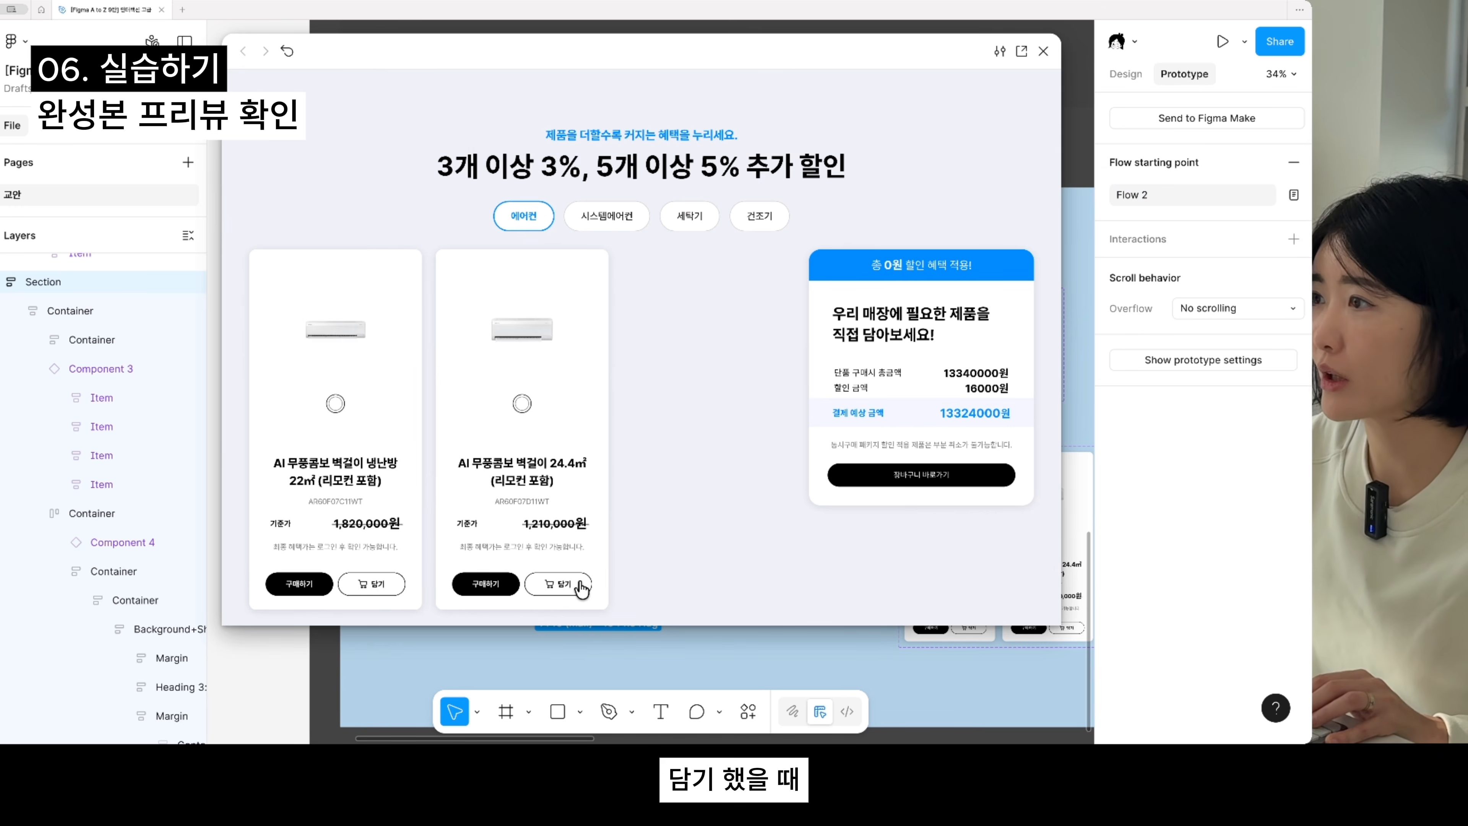
left_click(582, 588)
left_click(582, 587)
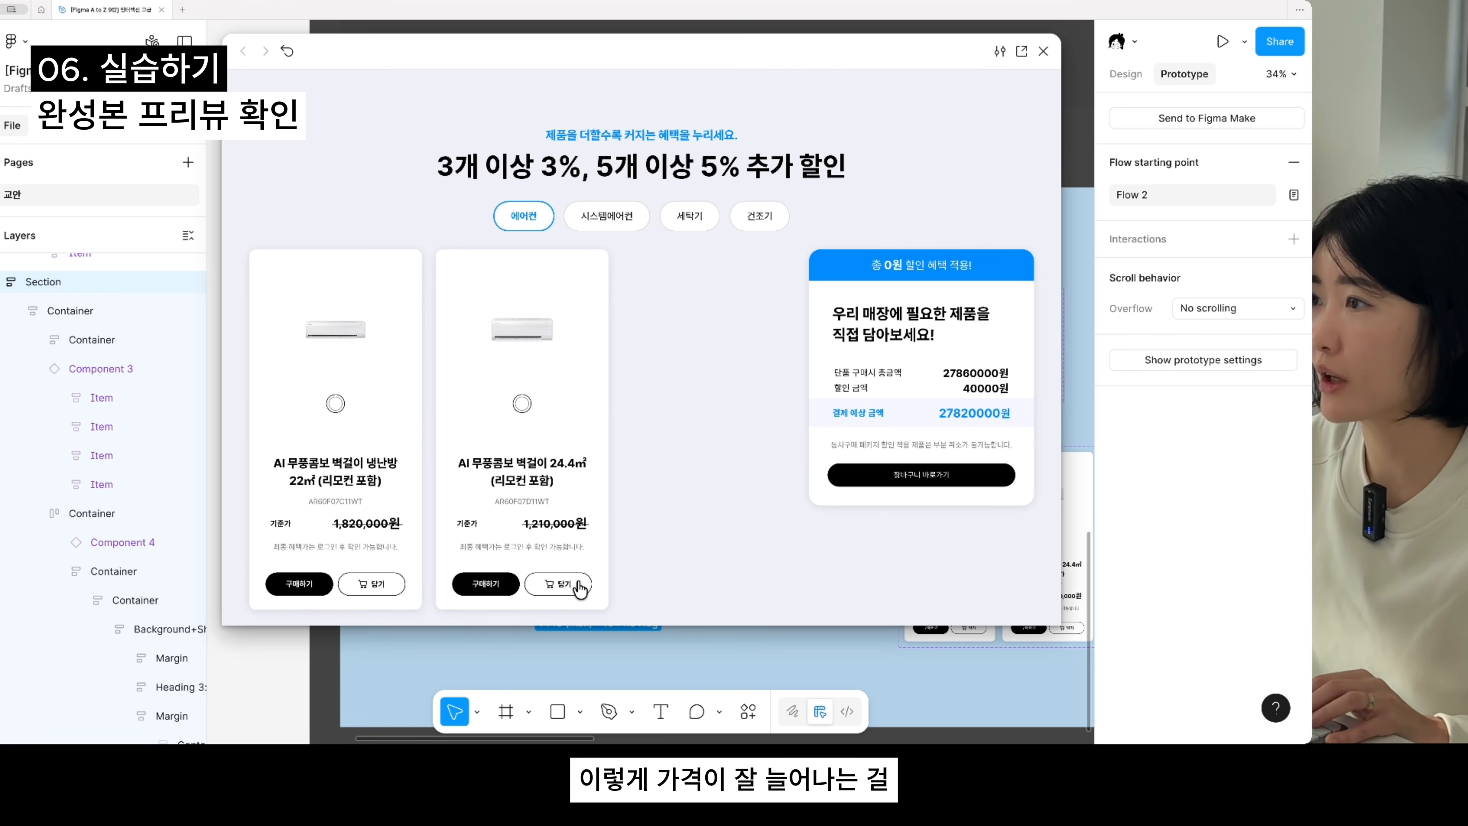
left_click(578, 588)
left_click(578, 588)
left_click(578, 588)
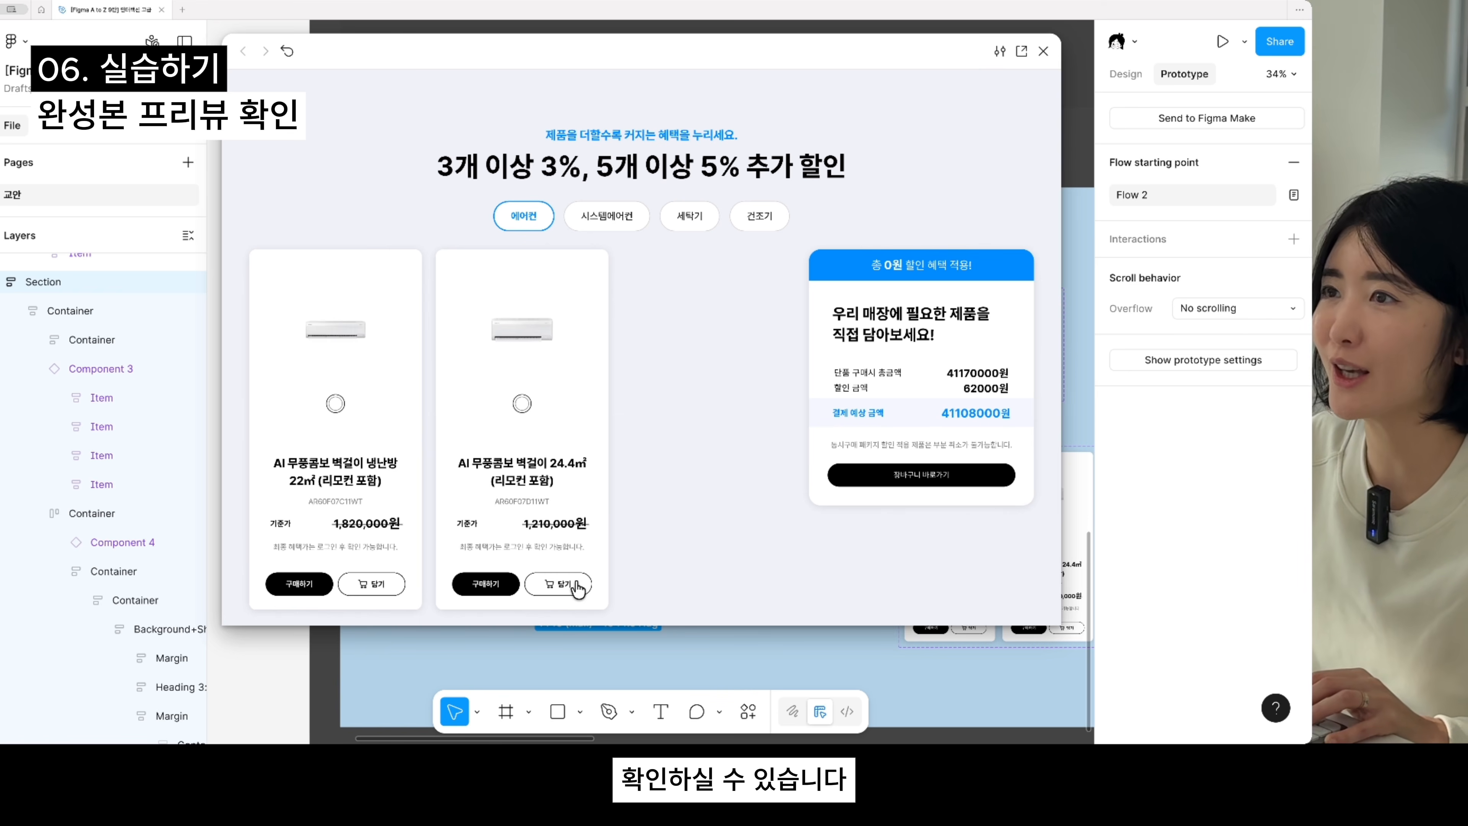
left_click(578, 588)
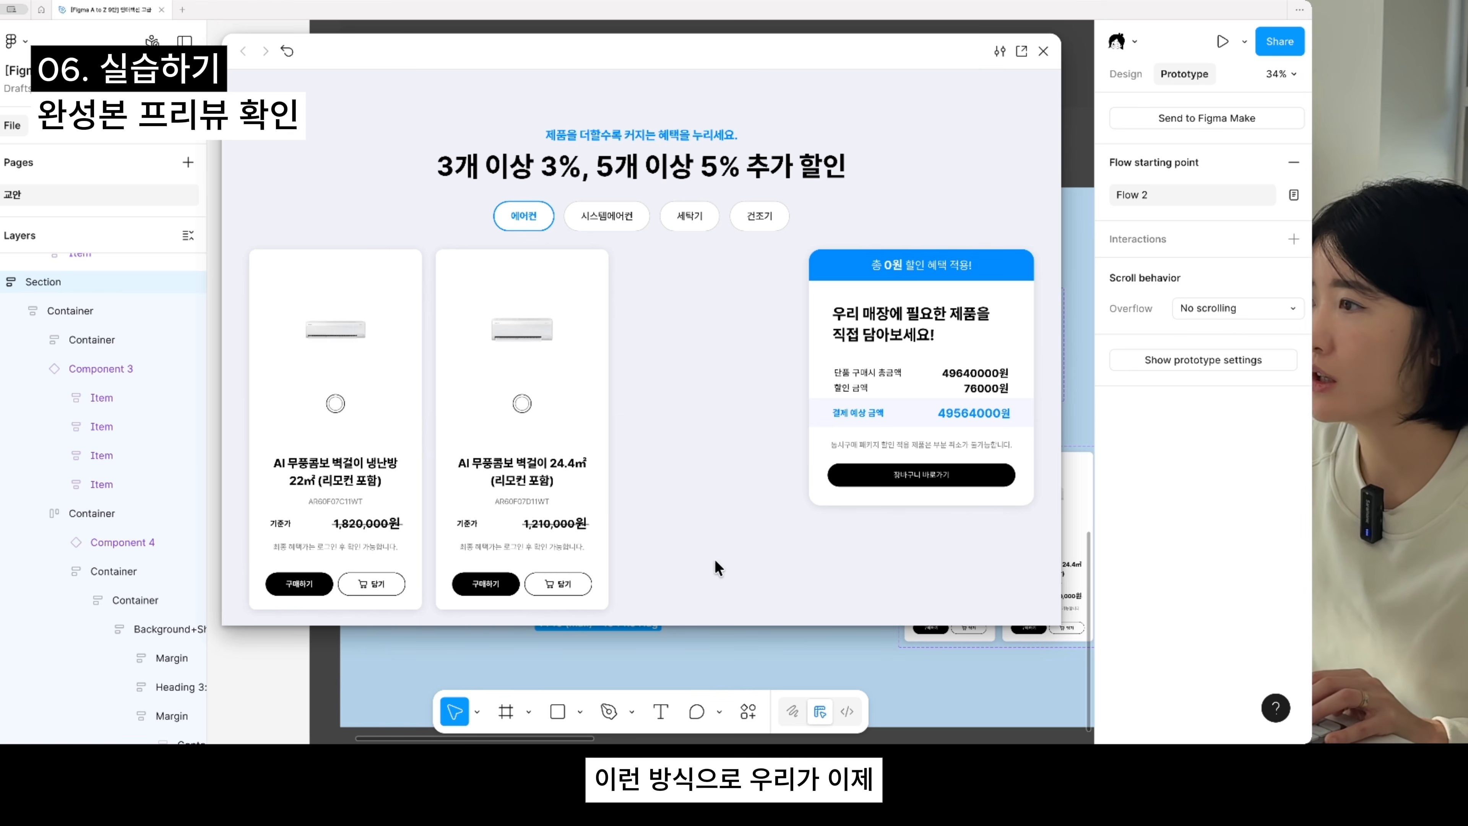
left_click(1044, 51)
left_click_drag(852, 439, 694, 400)
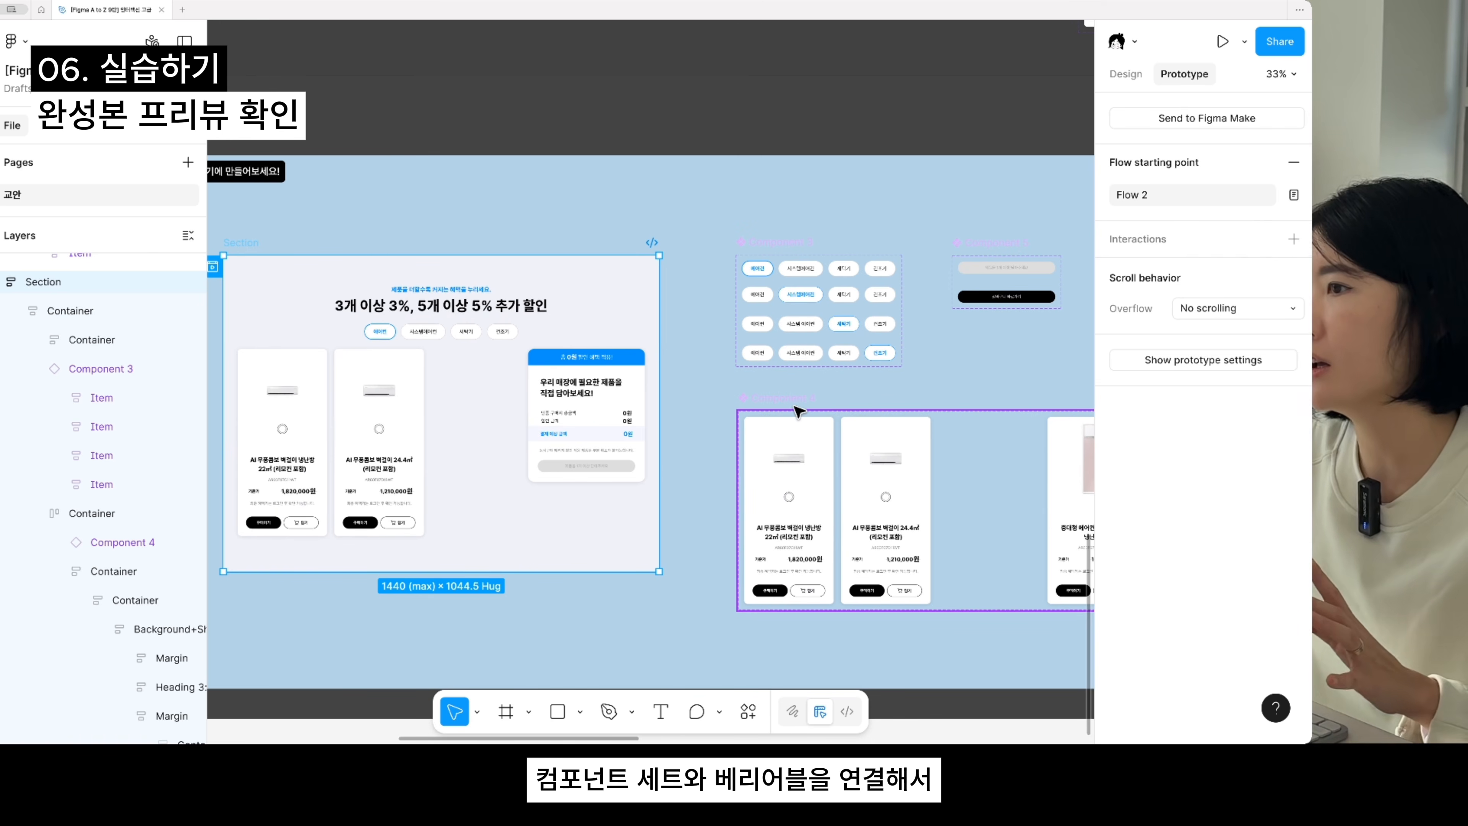
scroll(797, 412, "down", 5)
scroll(863, 475, "right", 10)
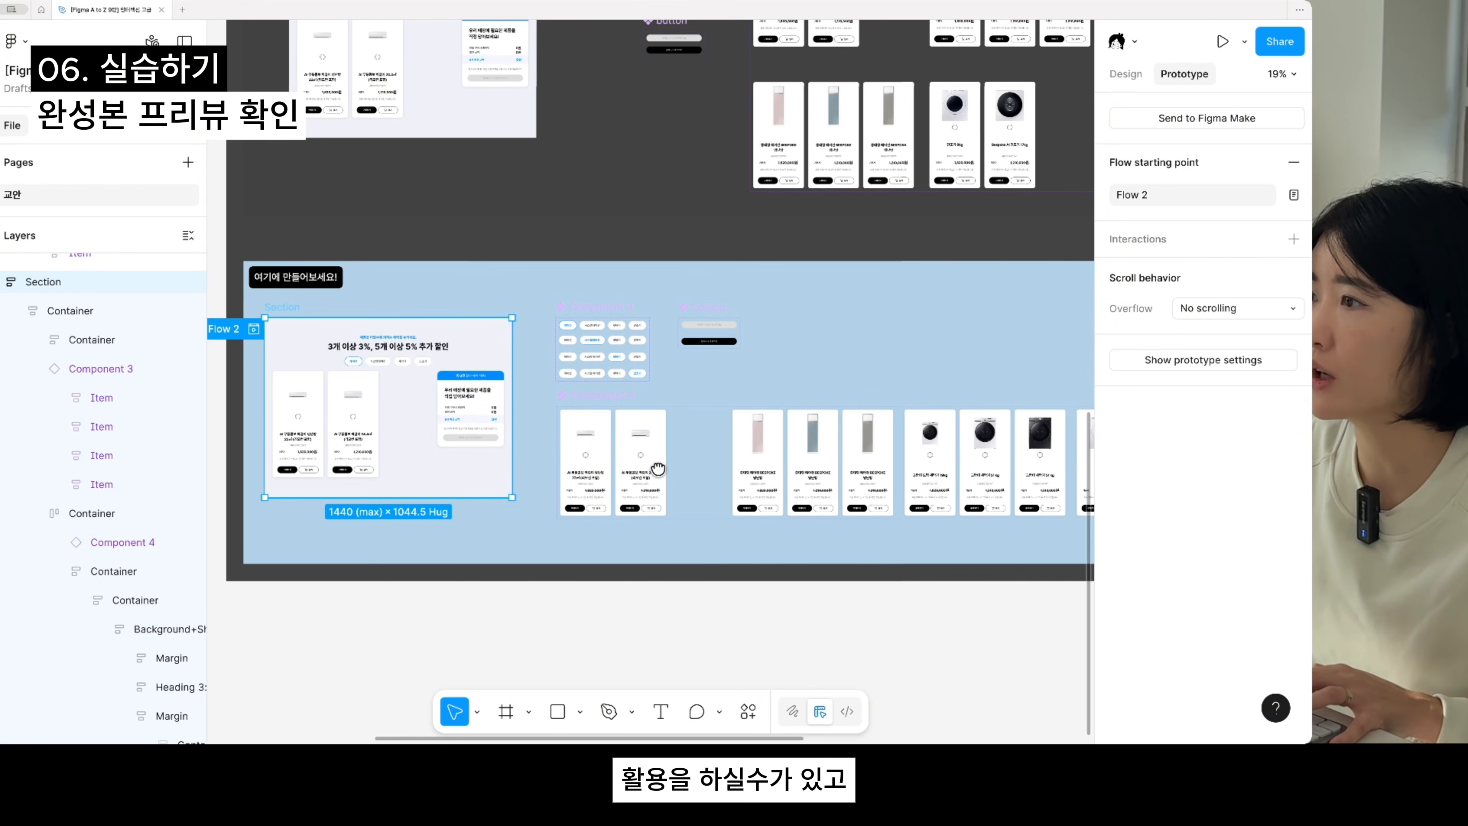
left_click_drag(602, 498, 927, 623)
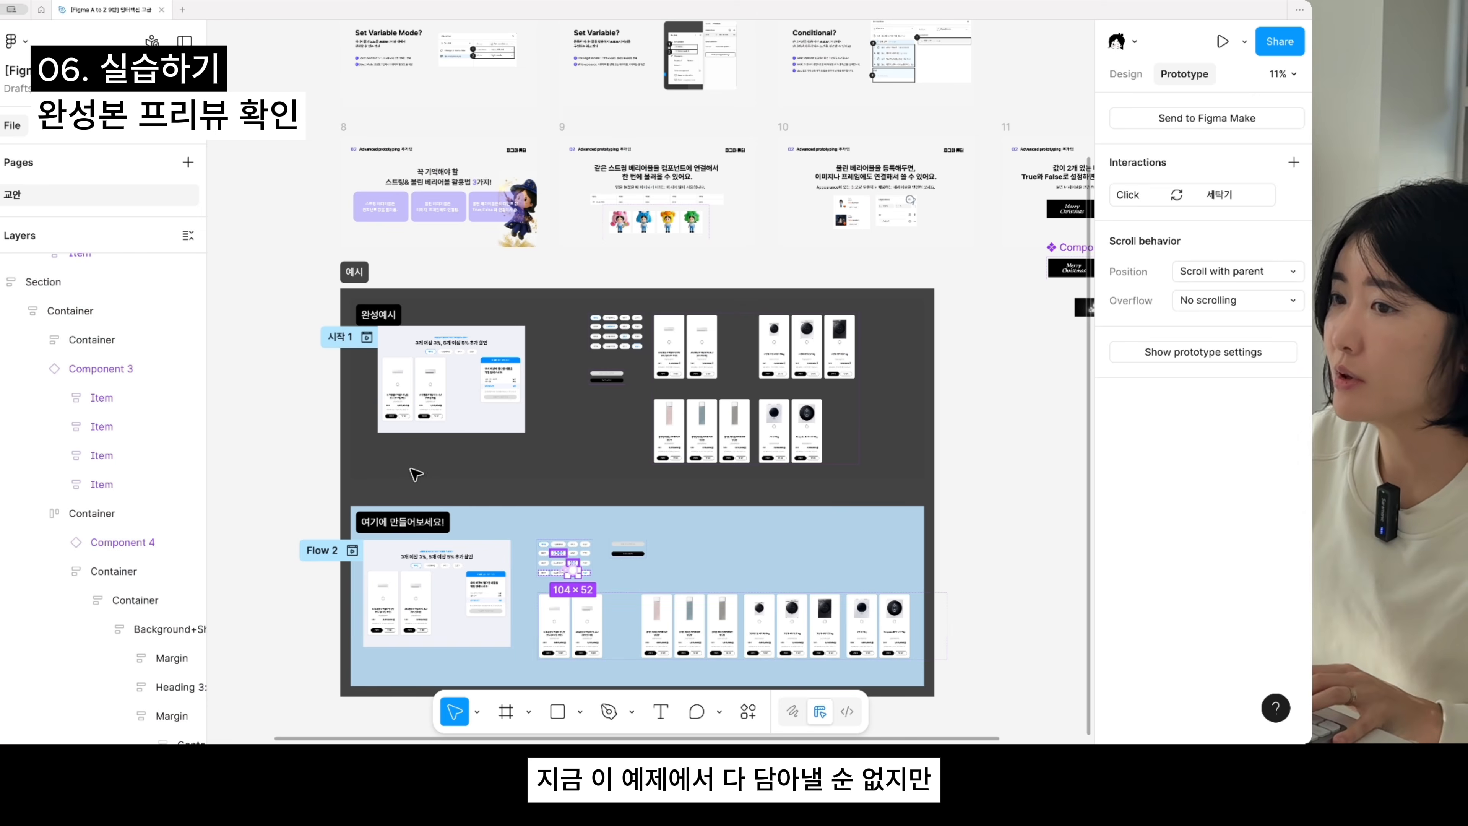
left_click(379, 499)
left_click(400, 523)
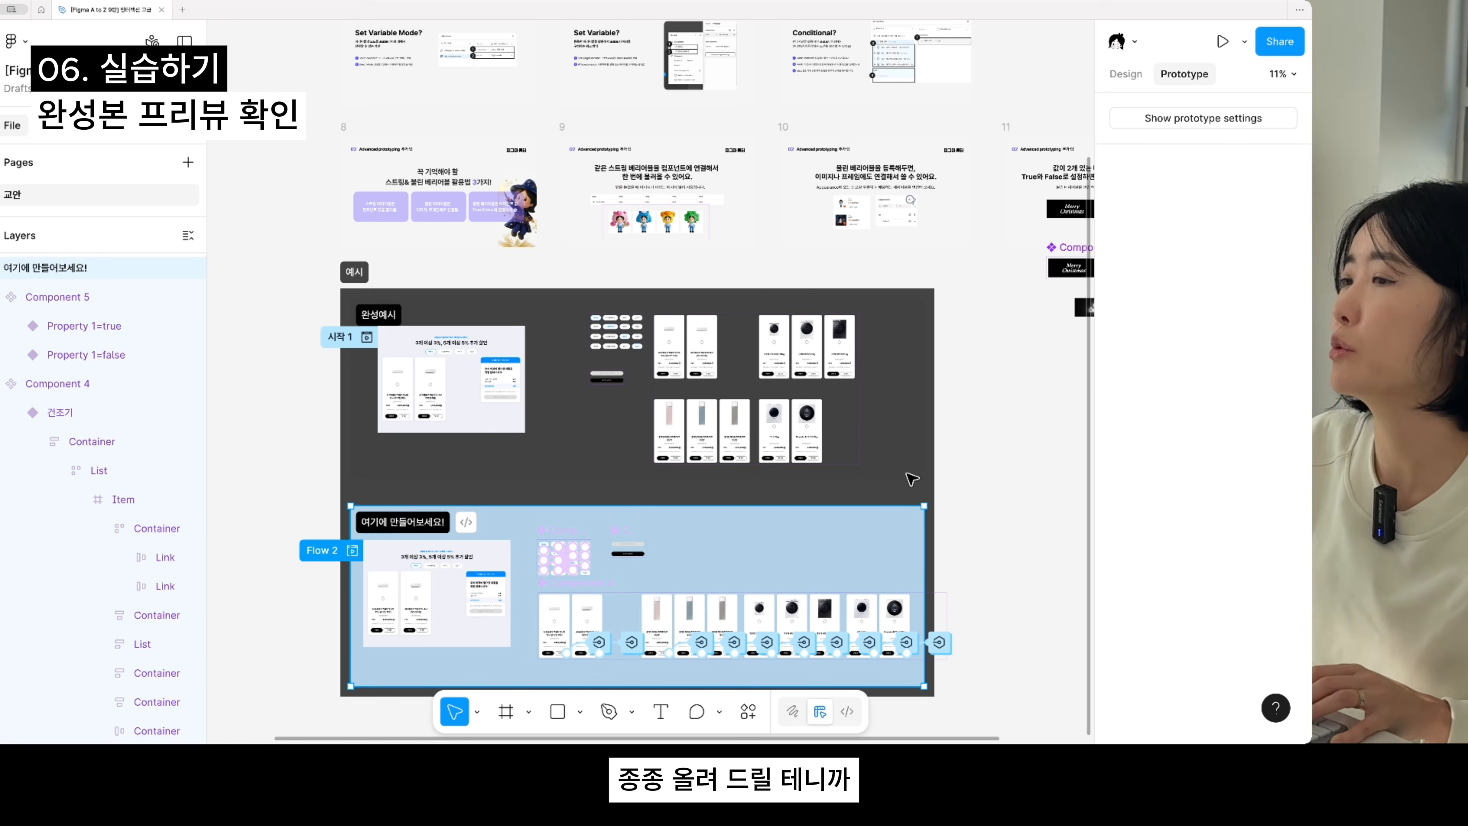
scroll(462, 520, "up", 1, "ctrl")
scroll(457, 521, "down", 3)
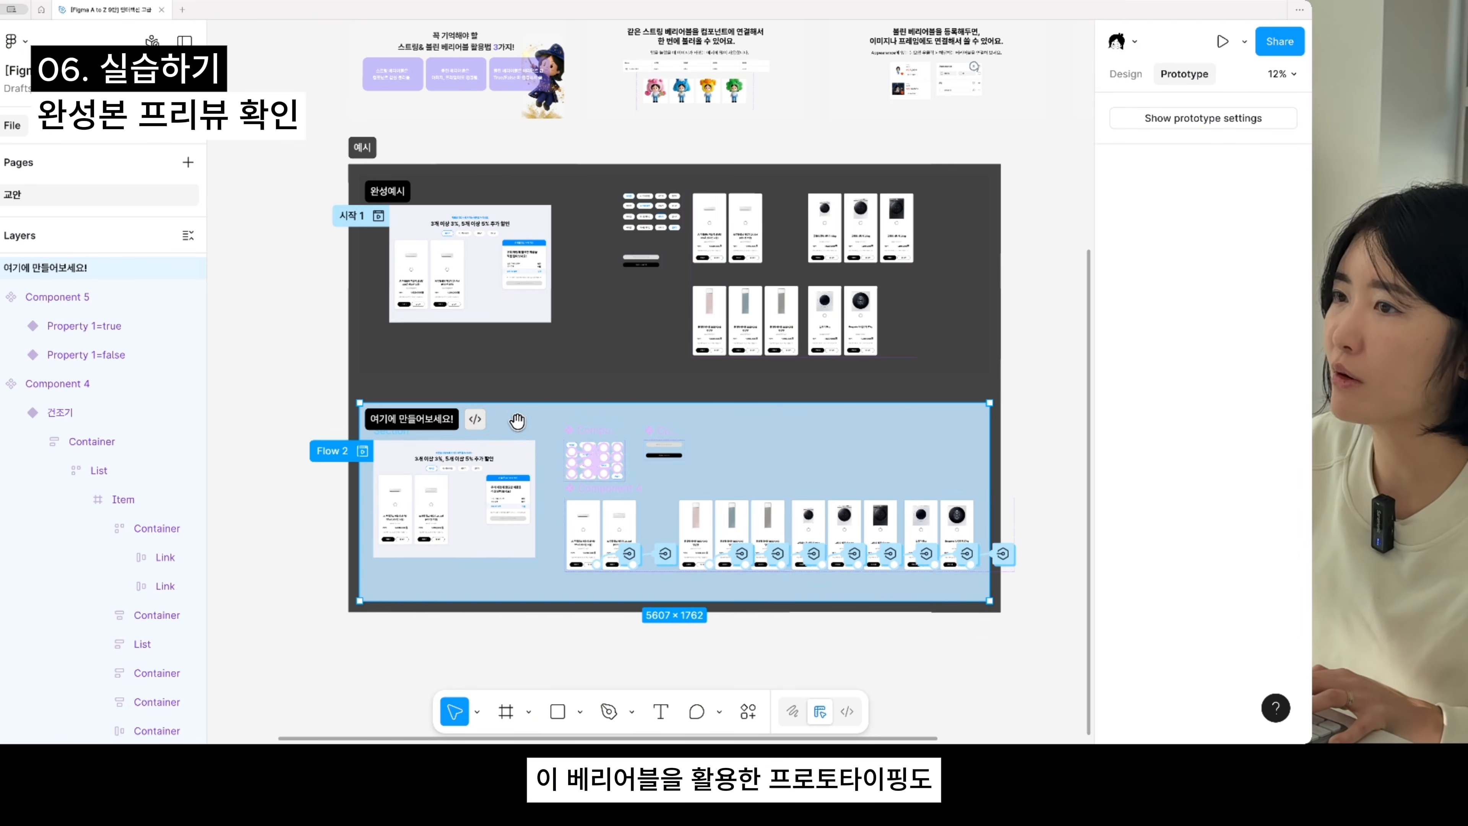
scroll(518, 427, "up", 1, "ctrl")
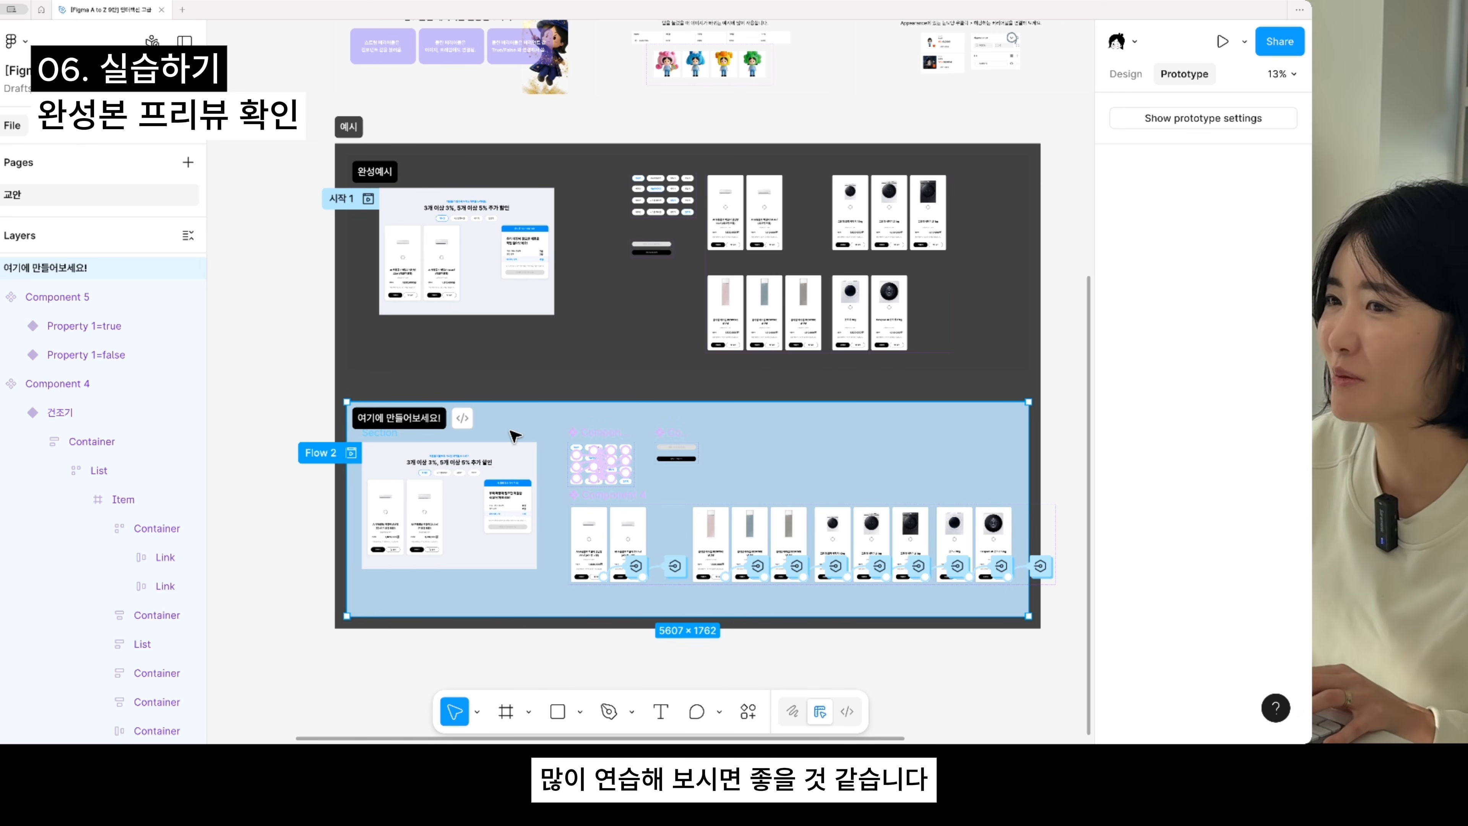
scroll(515, 434, "up", 5)
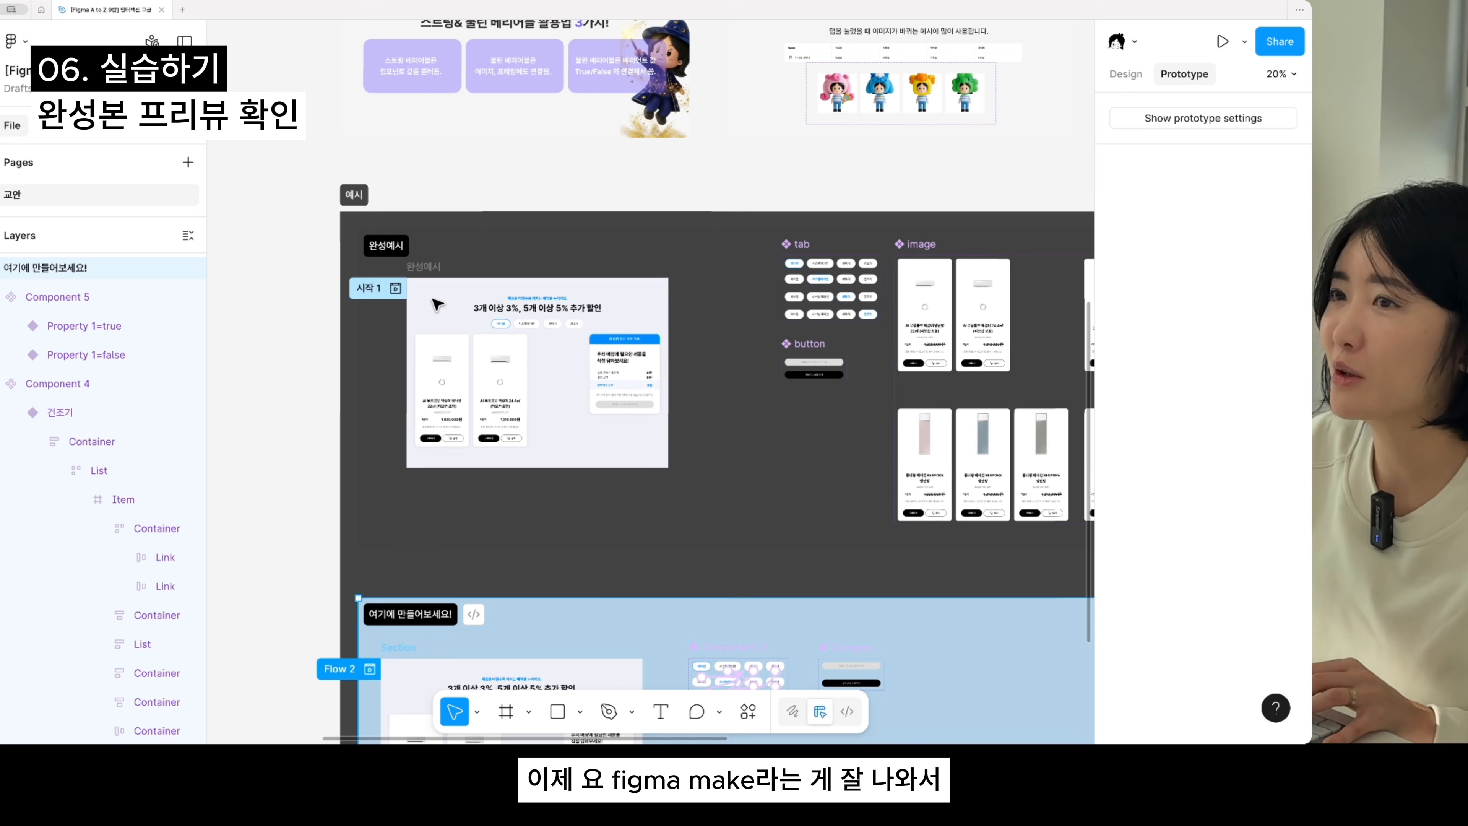
left_click(432, 288)
scroll(454, 346, "up", 3)
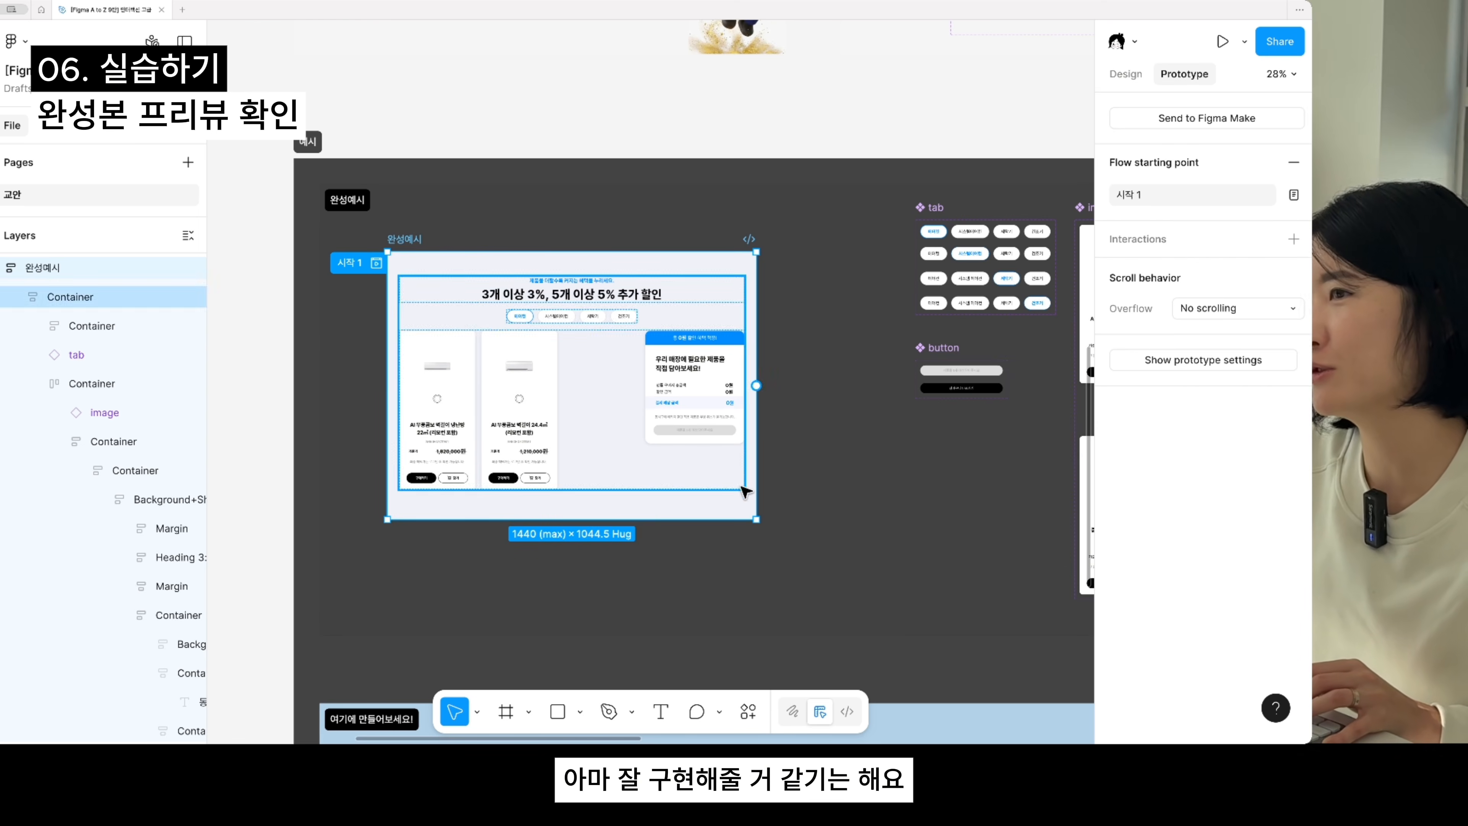
scroll(737, 535, "down", 5)
left_click_drag(809, 578, 544, 436)
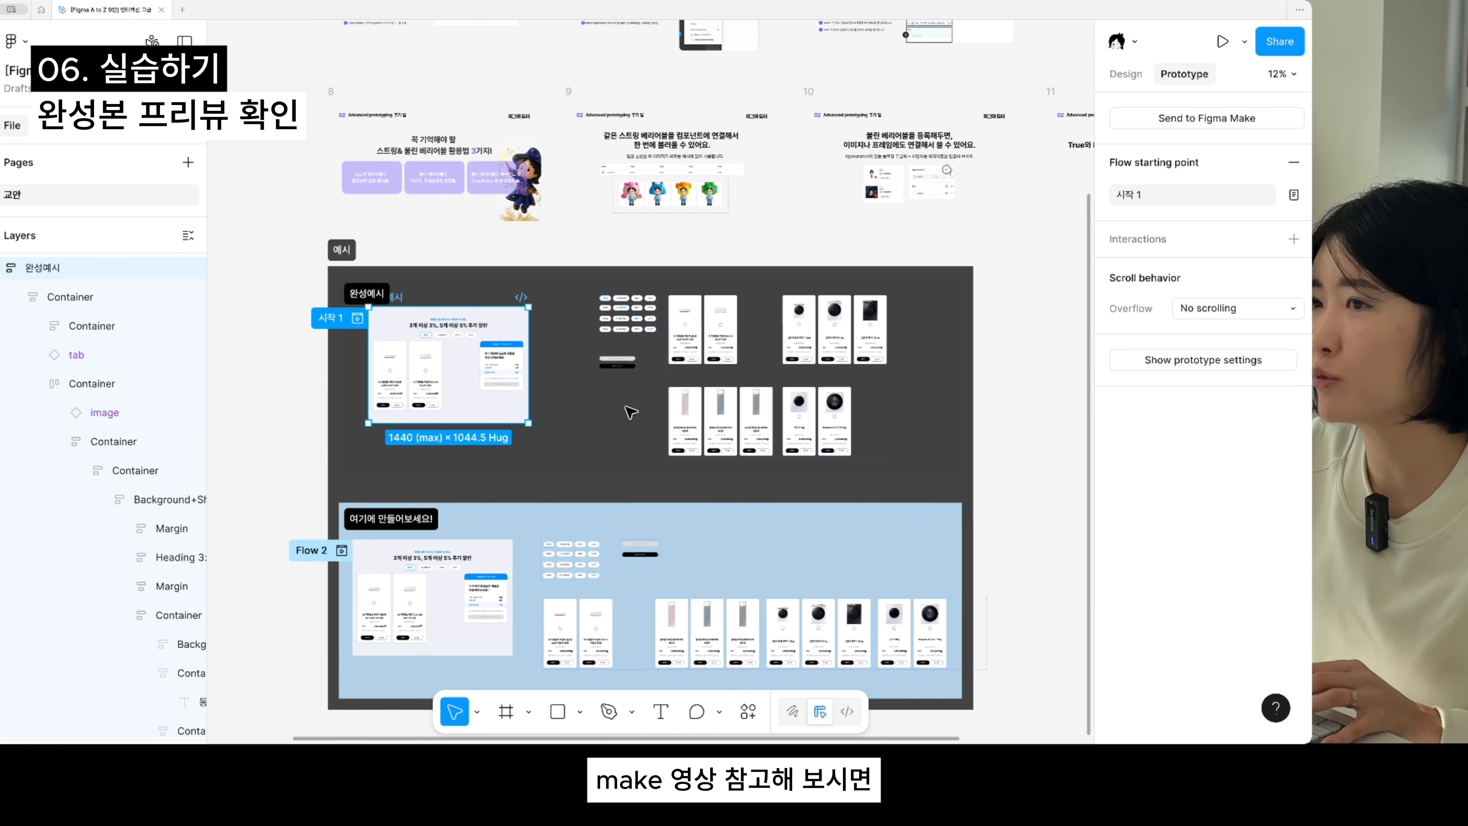
scroll(645, 498, "up", 2)
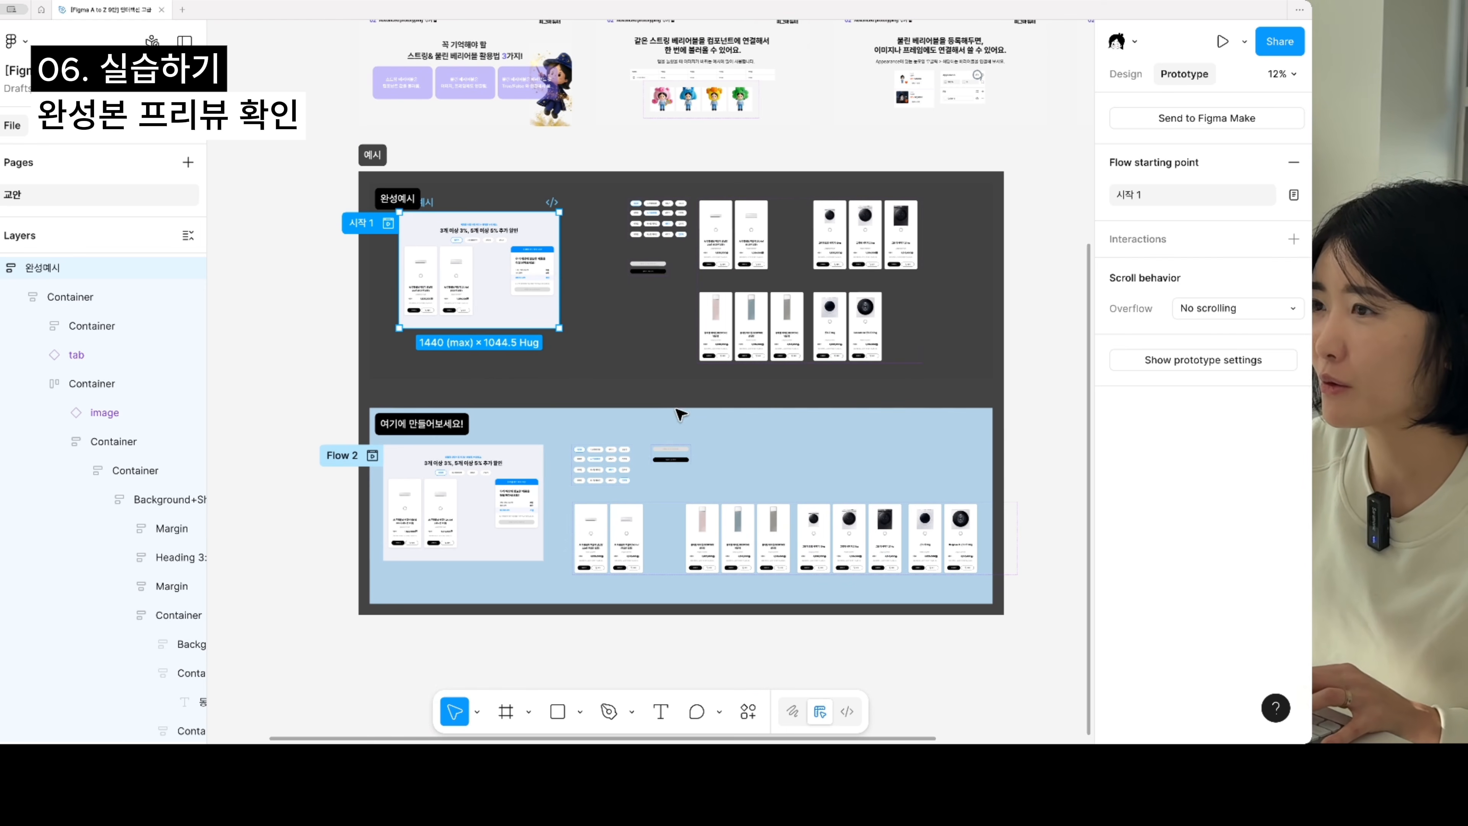